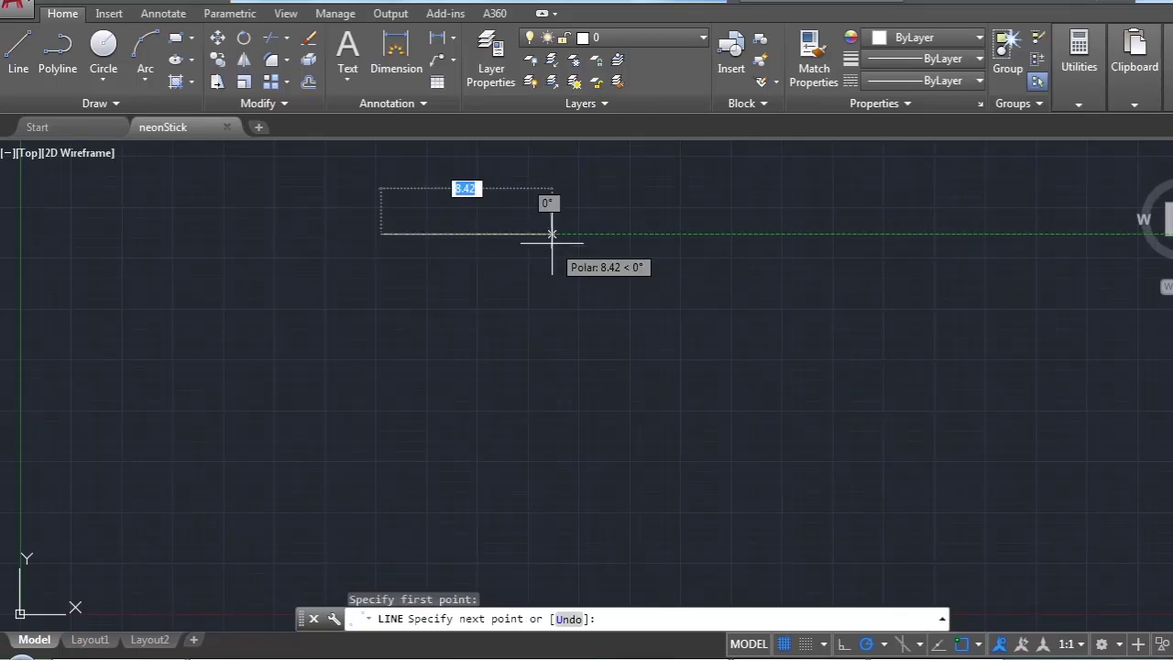
# Draw an L of two 100-unit line segments with polar tracking
pyautogui.press('Return')
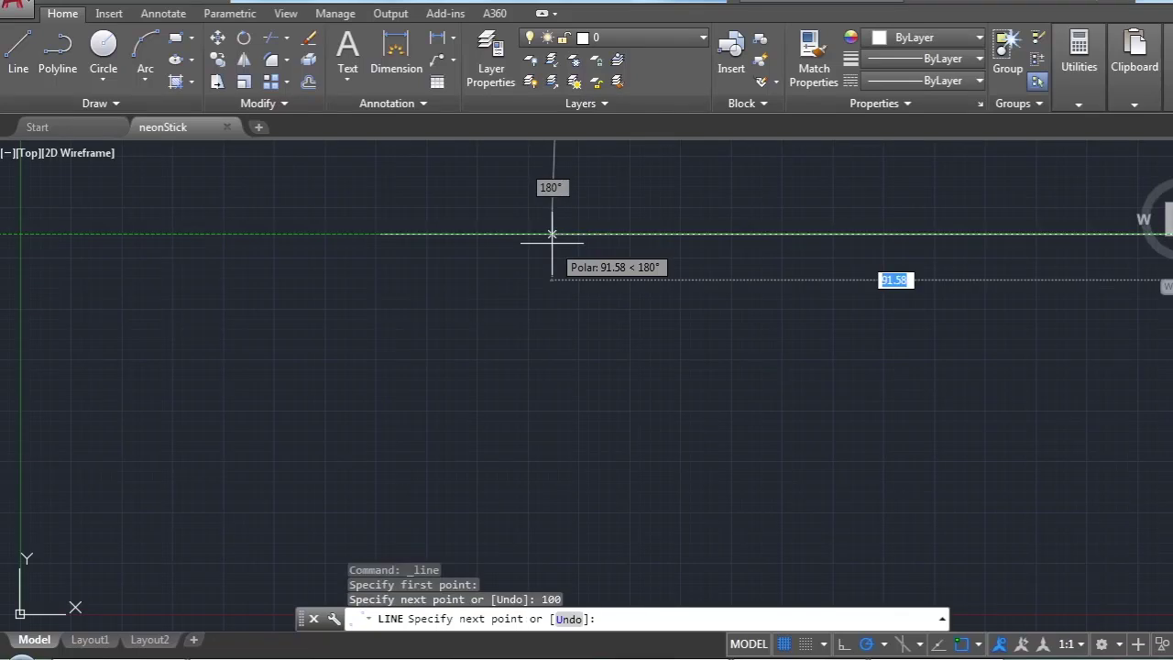
pyautogui.scroll(3, 503, 379)
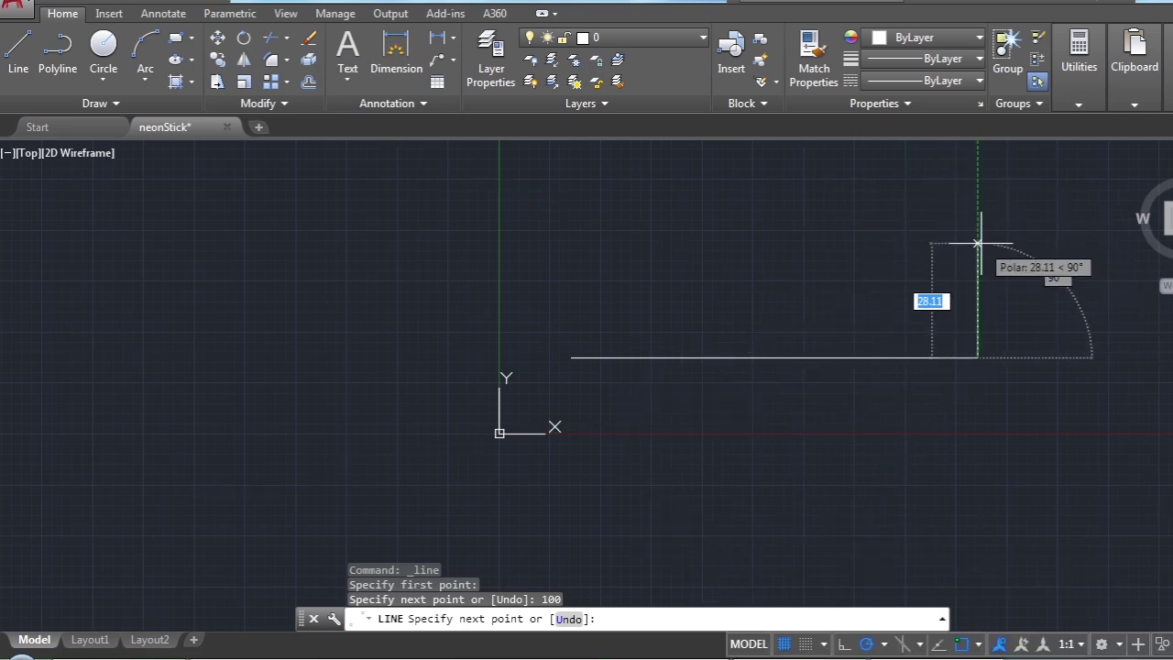
pyautogui.press('Return')
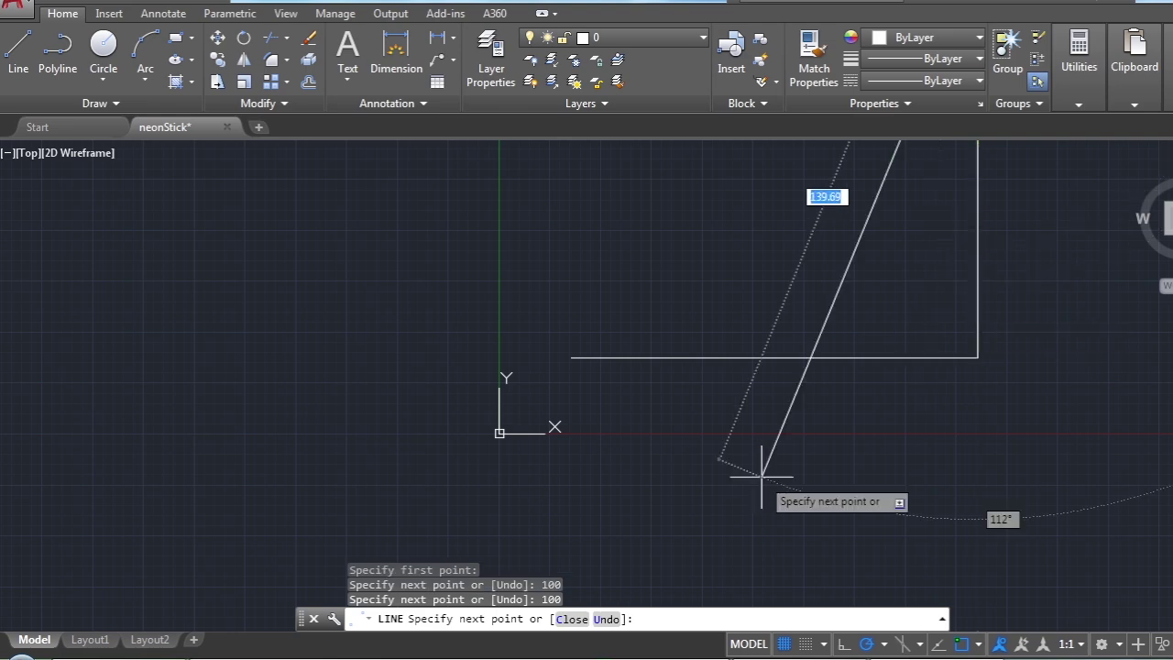
pyautogui.press('Escape')
pyautogui.scroll(-3, 825, 439)
pyautogui.scroll(-2, 858, 429)
pyautogui.scroll(5, 834, 445)
pyautogui.scroll(2, 568, 385)
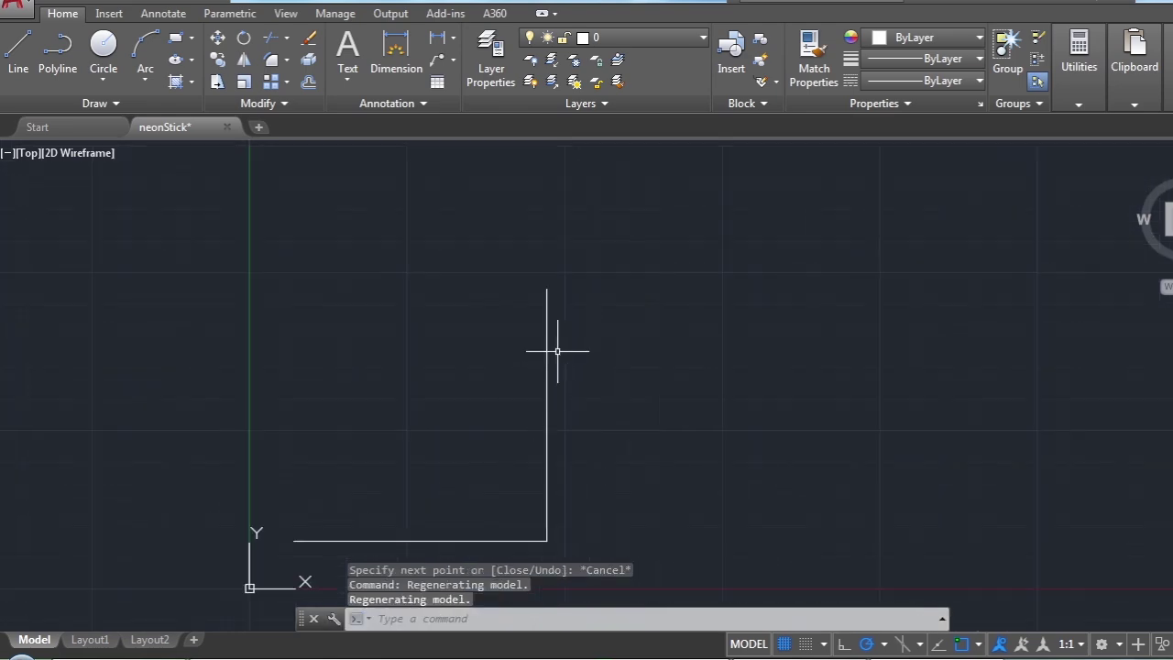
# Close the square with the remaining 100-unit top and left edges using a temporary tracking point
pyautogui.click(19, 50)
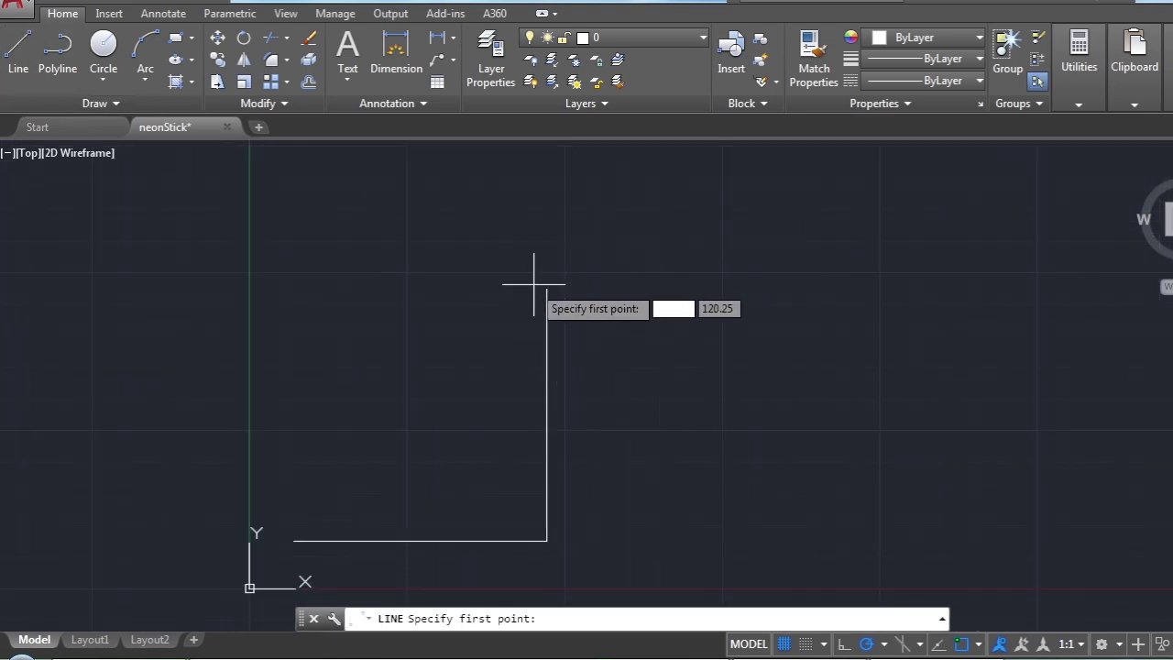
pyautogui.click(547, 287)
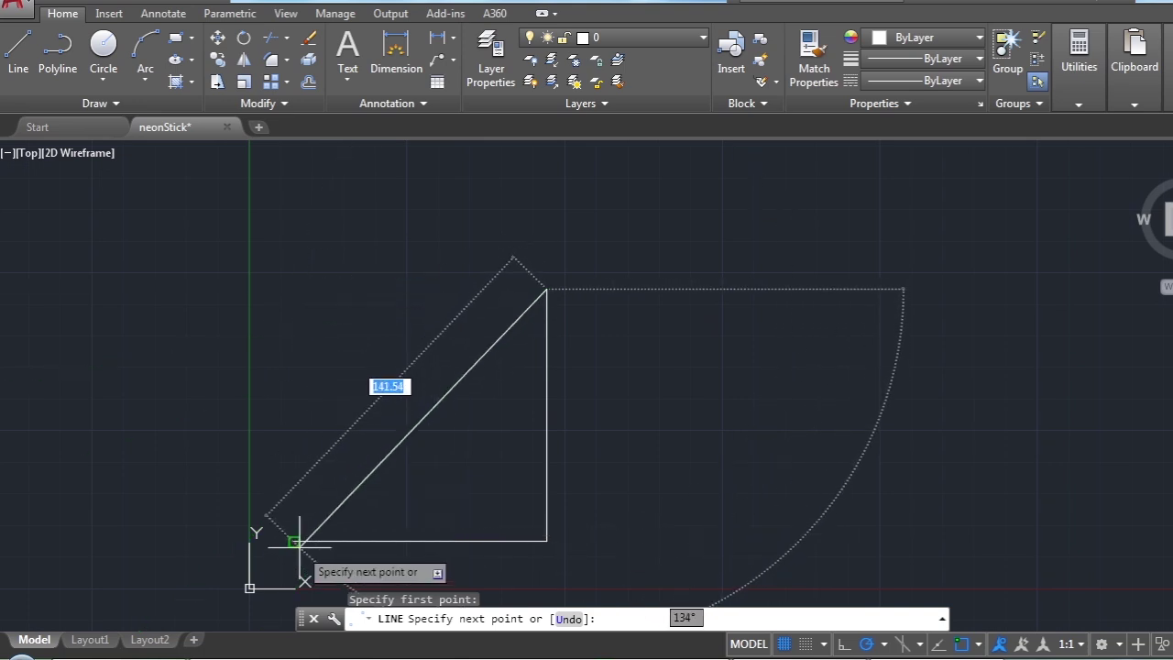
pyautogui.click(390, 96)
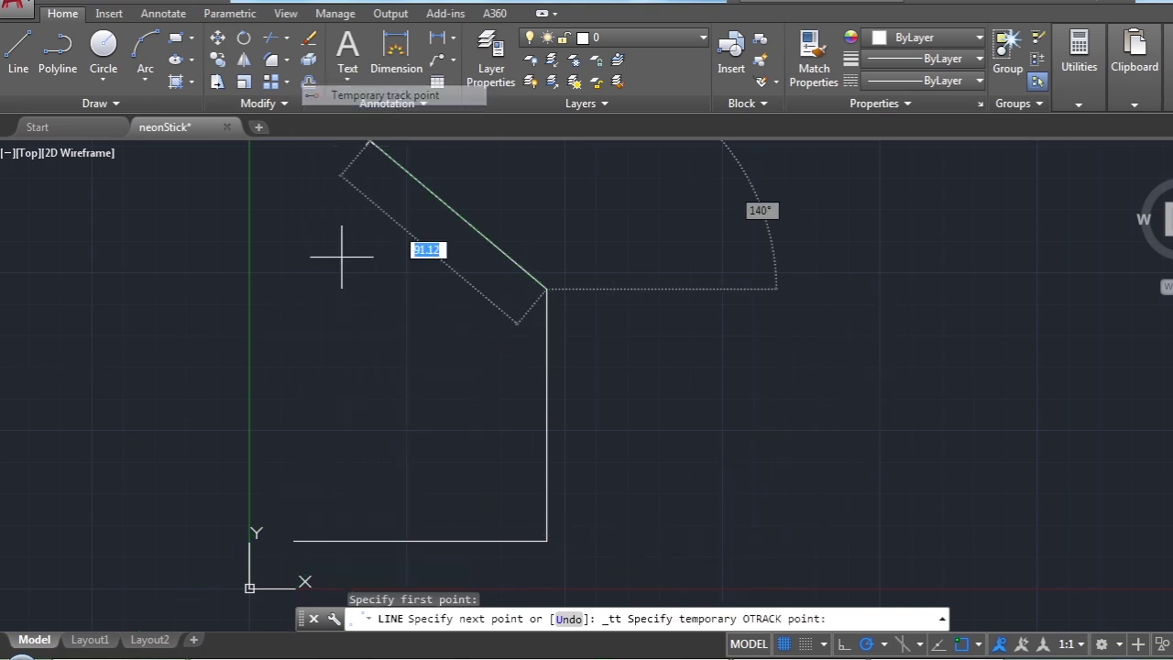
pyautogui.click(294, 540)
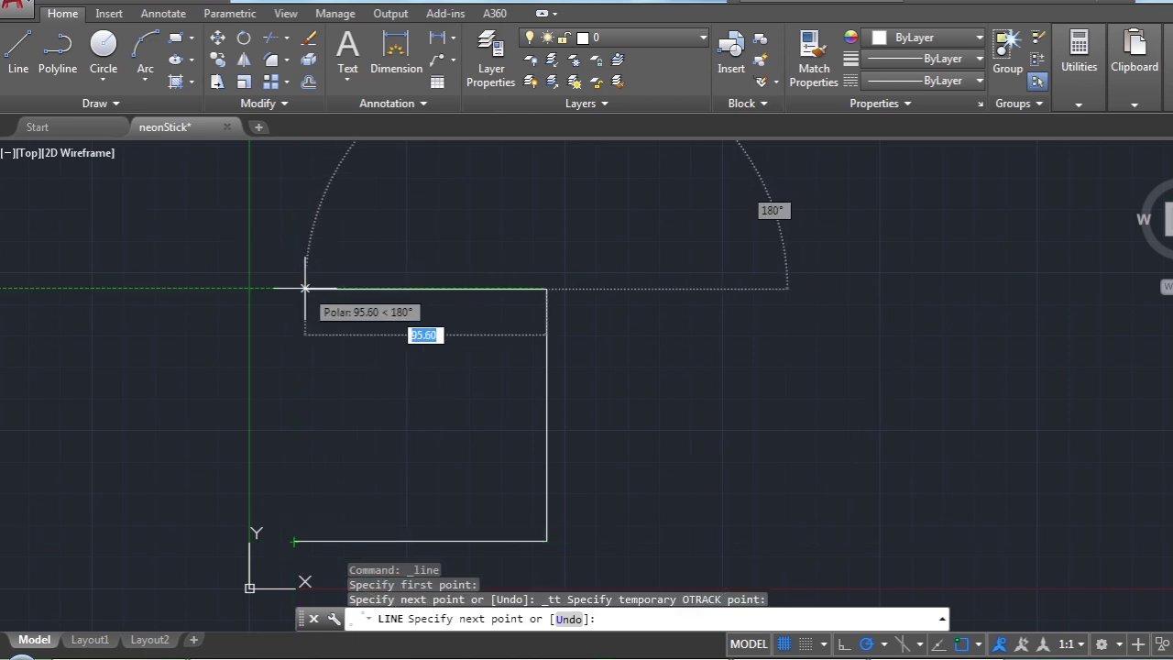
pyautogui.click(294, 288)
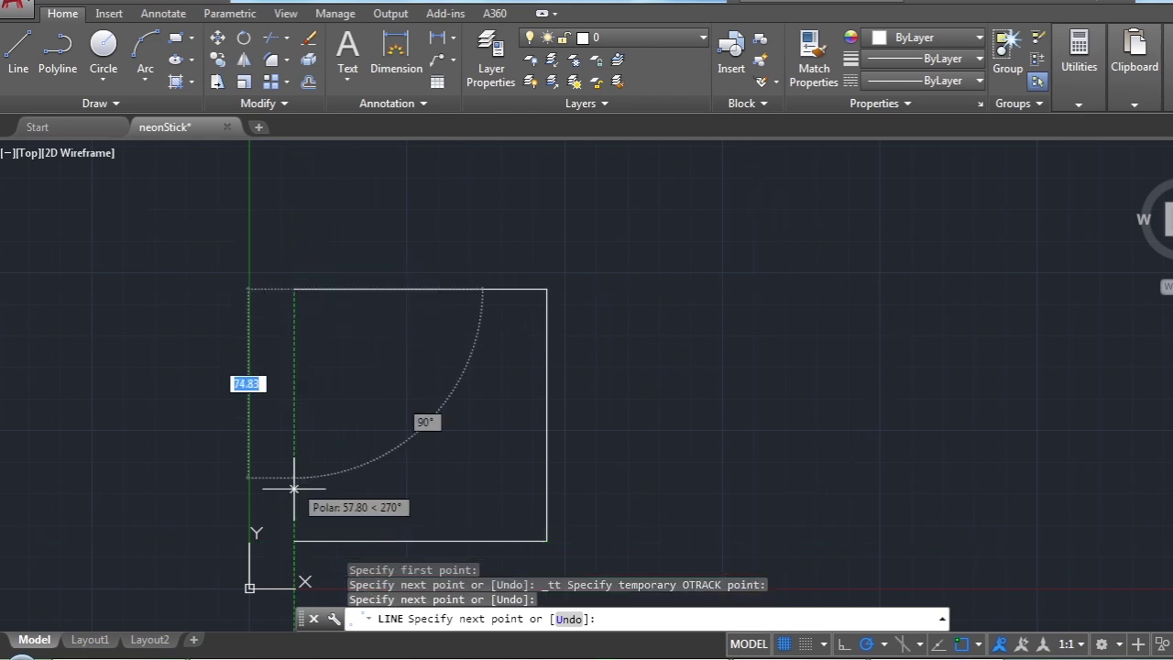
pyautogui.click(294, 540)
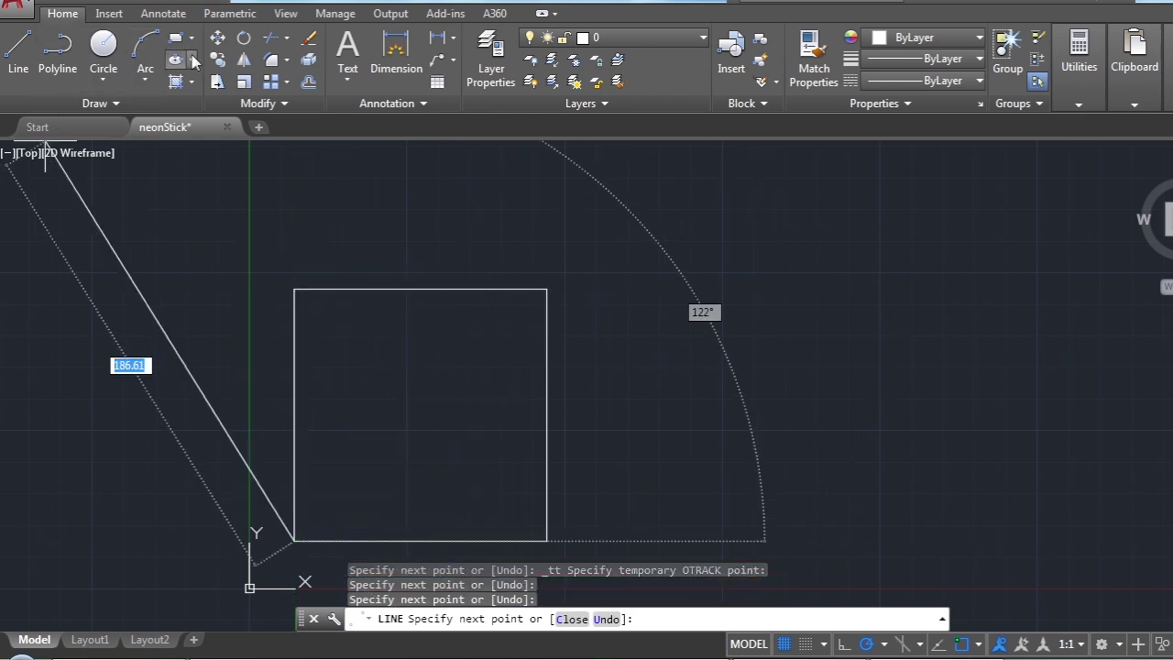
pyautogui.click(217, 37)
pyautogui.click(587, 261)
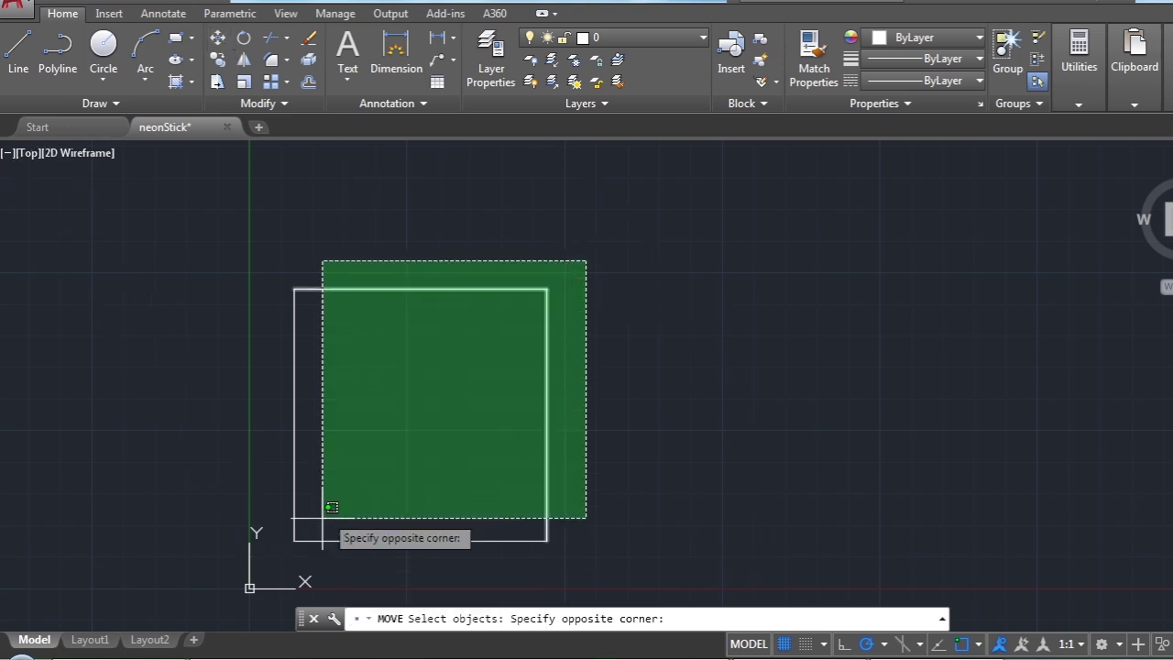
# Move all four square lines by their top-right corner up and right, away from the origin
pyautogui.click(291, 541)
pyautogui.press('Return')
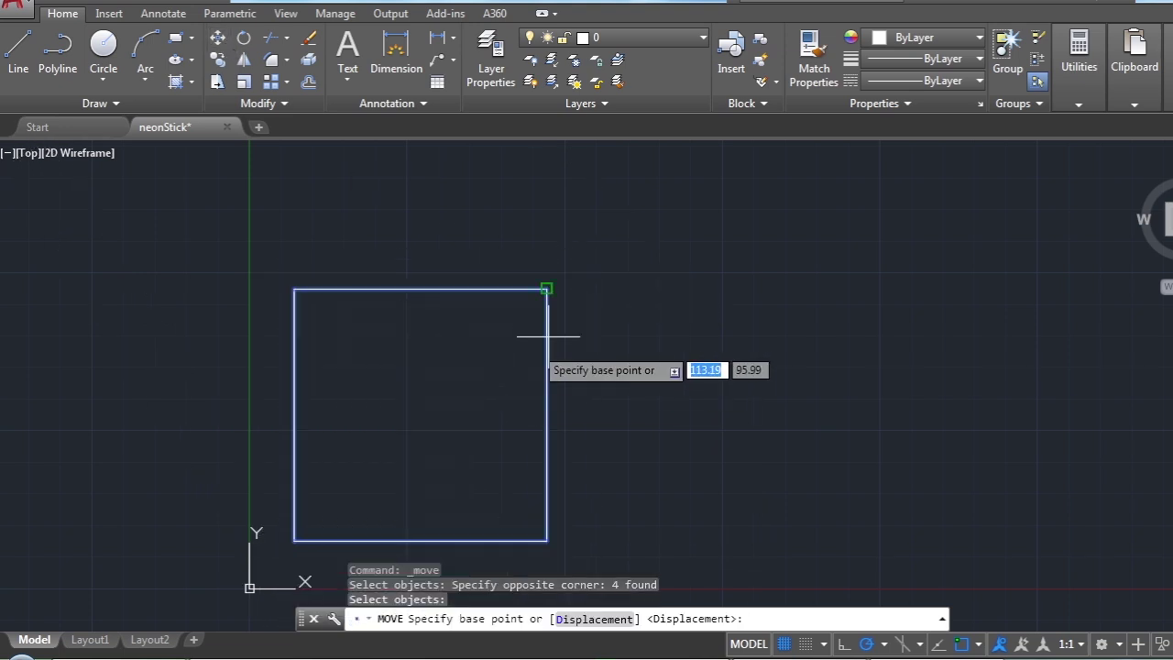
pyautogui.click(547, 289)
pyautogui.scroll(-5, 275, 431)
pyautogui.scroll(-2, 385, 348)
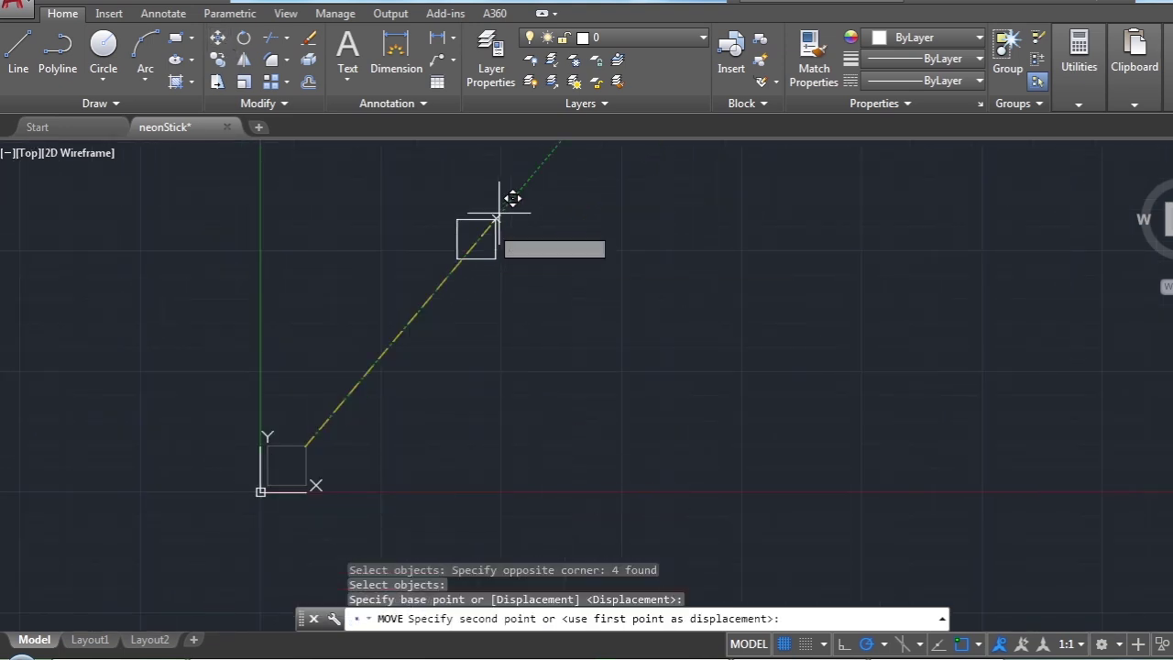
pyautogui.click(533, 218)
pyautogui.scroll(6, 481, 246)
pyautogui.scroll(-2, 480, 245)
pyautogui.scroll(2, 479, 314)
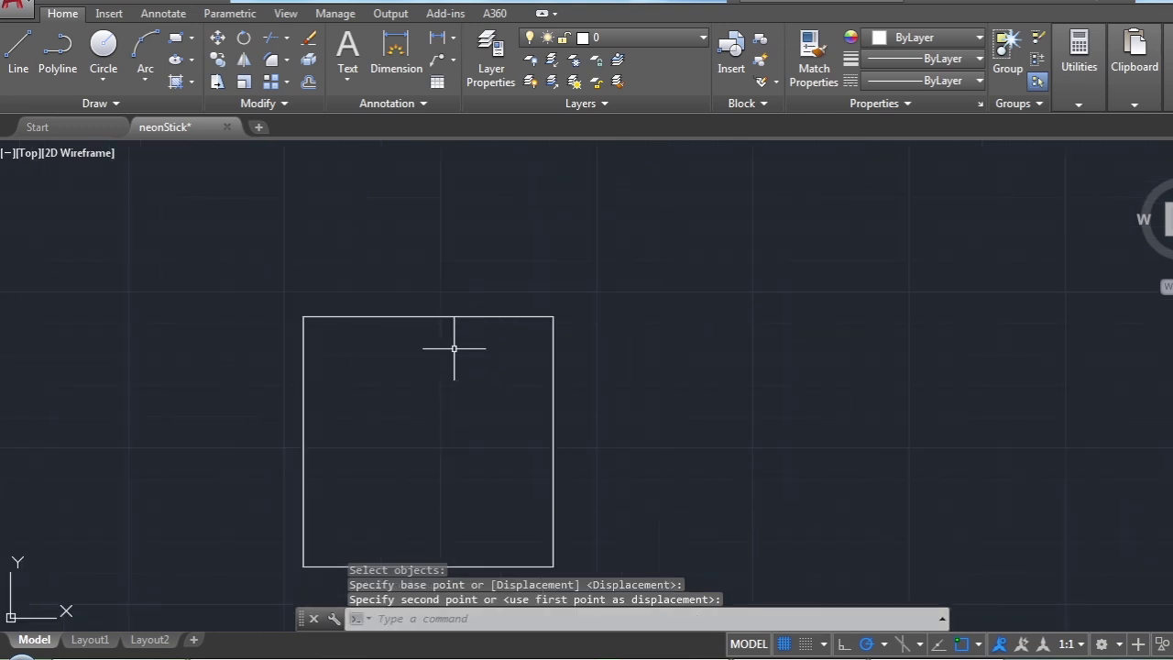
pyautogui.click(100, 56)
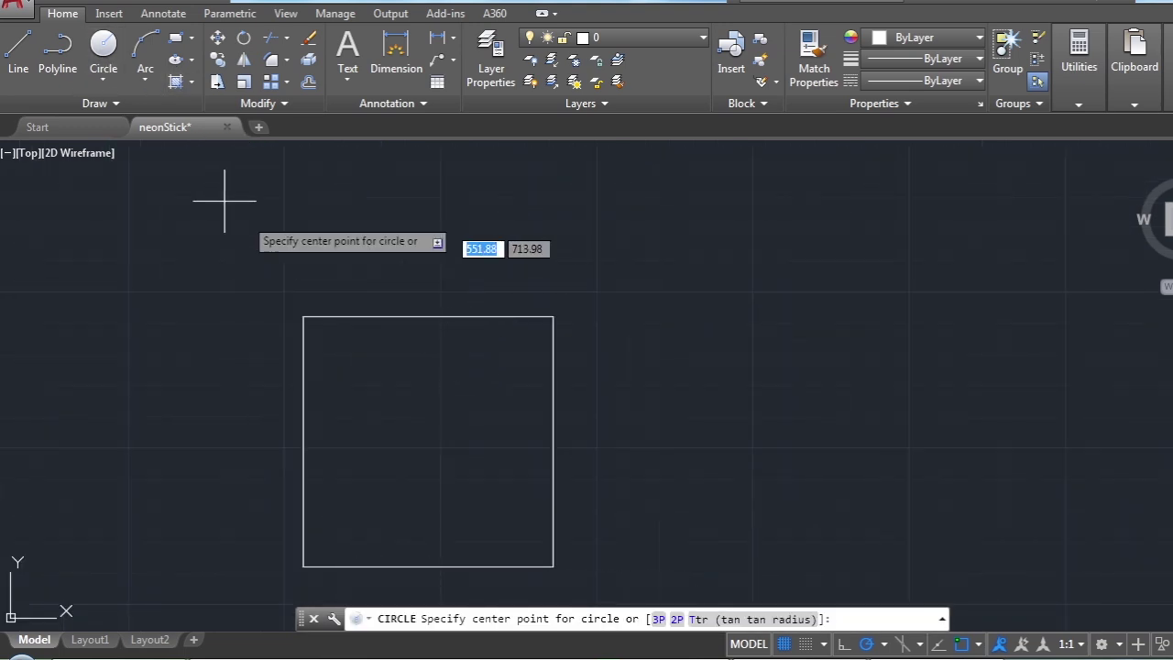
# Draw a 2-point circle of diameter 30 downward from the top edge's midpoint
pyautogui.click(104, 81)
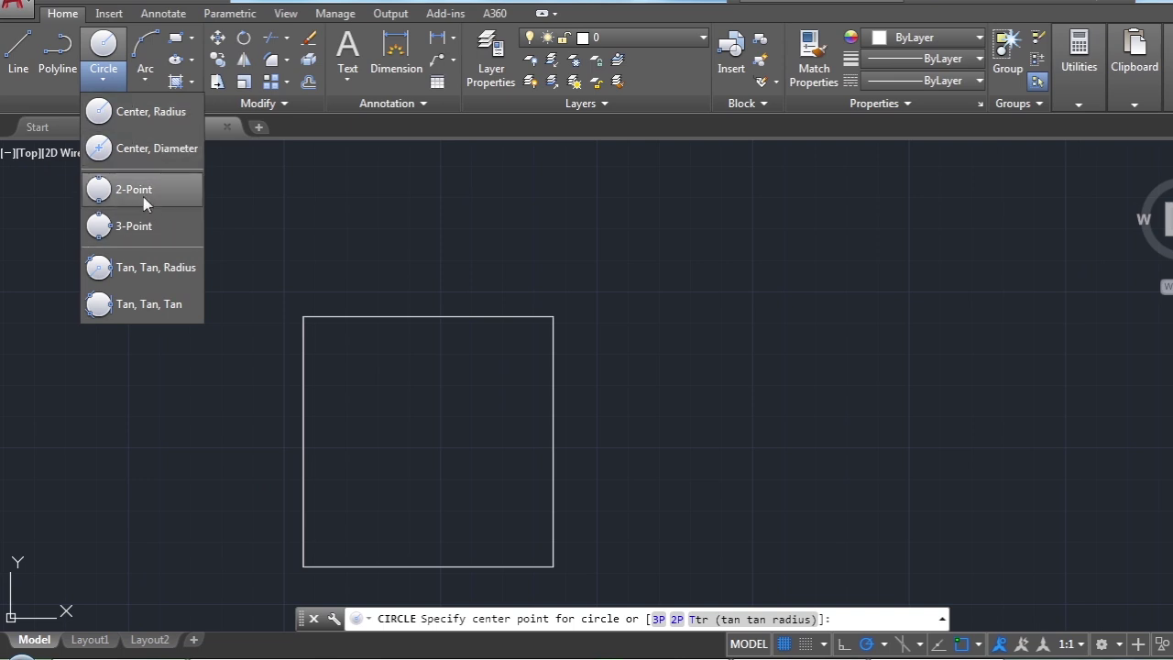
pyautogui.click(150, 190)
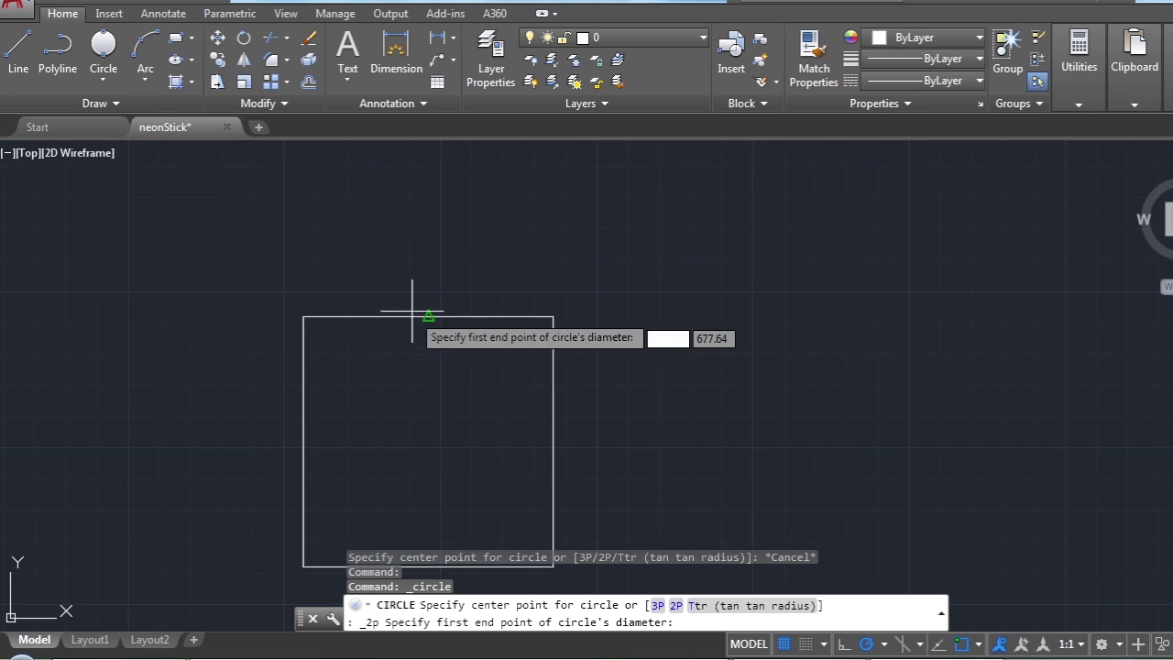
pyautogui.click(428, 316)
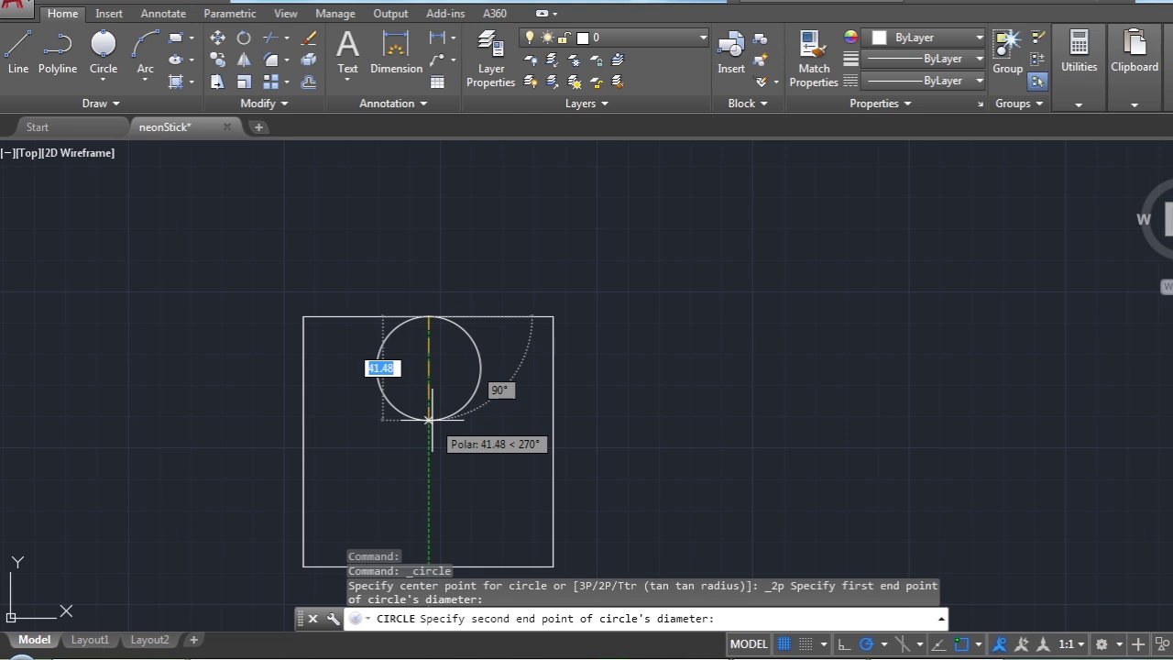
pyautogui.scroll(-2, 449, 364)
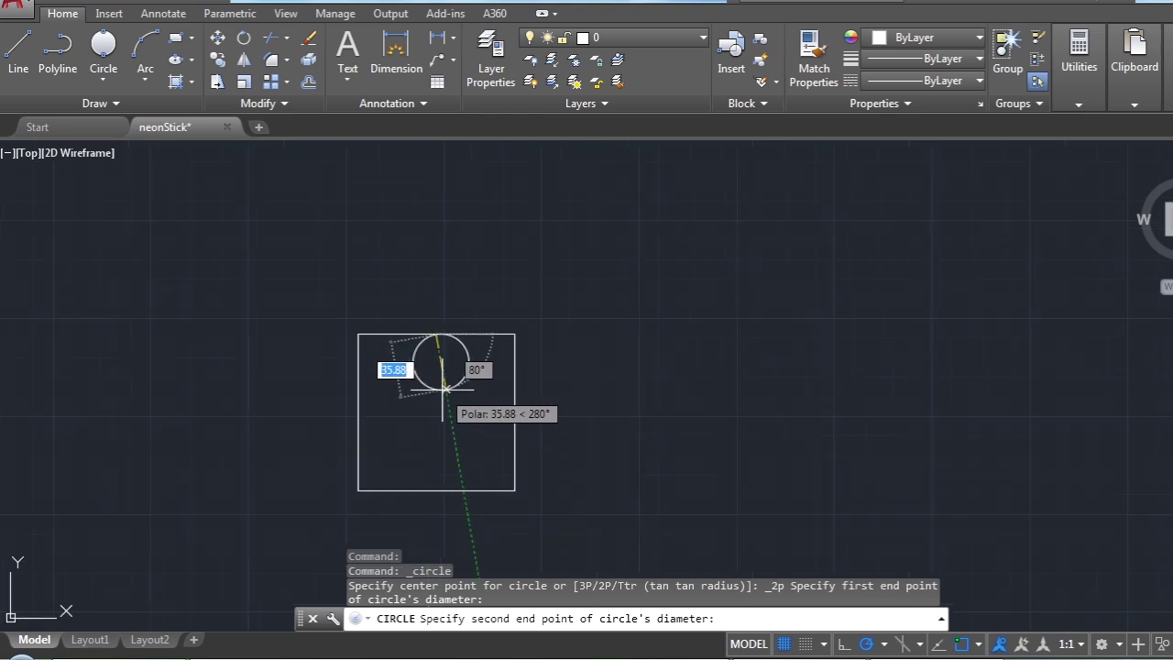
pyautogui.scroll(2, 445, 389)
pyautogui.scroll(2, 446, 389)
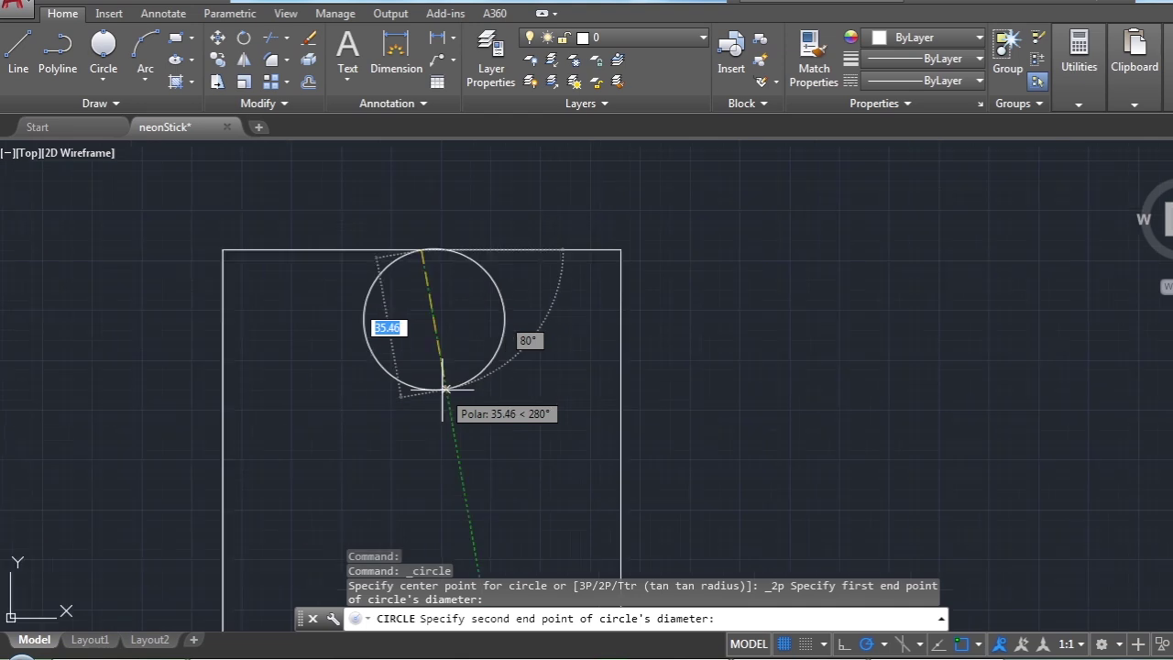
pyautogui.scroll(-4, 449, 383)
pyautogui.scroll(2, 458, 390)
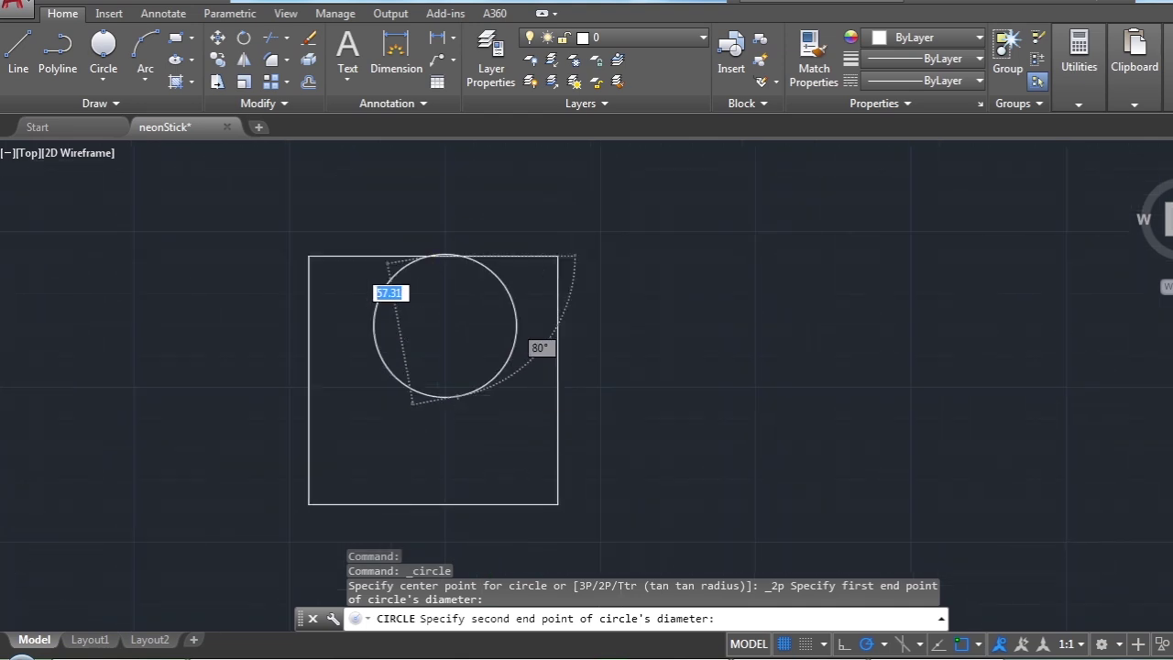
pyautogui.scroll(2, 456, 395)
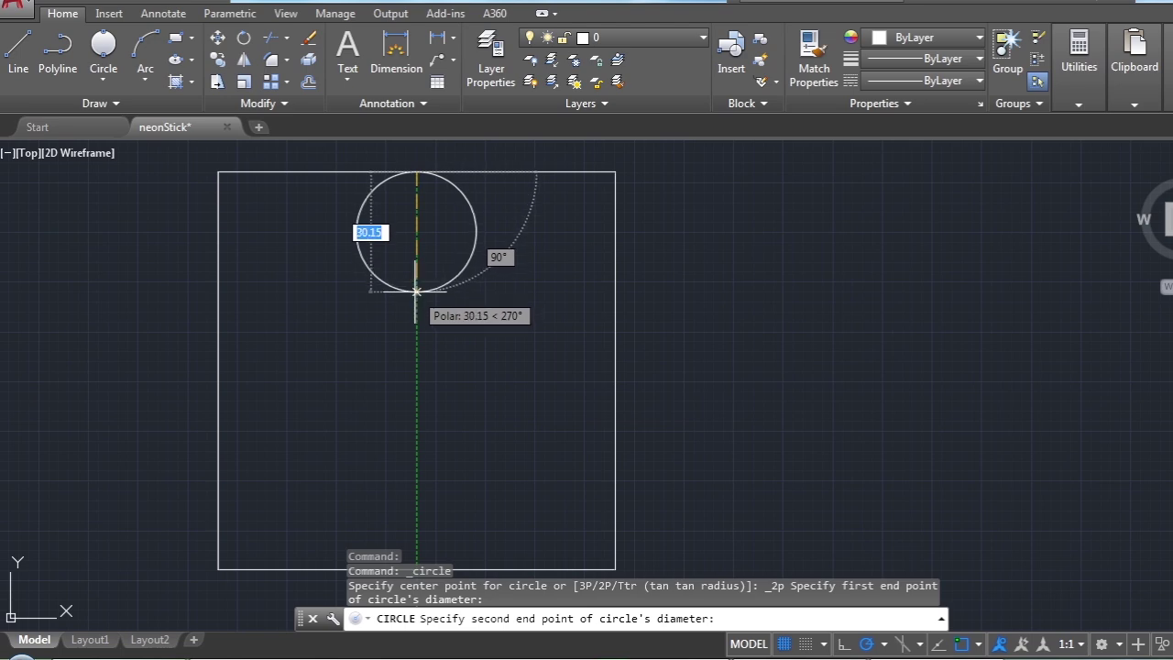
pyautogui.write('30')
pyautogui.press('Return')
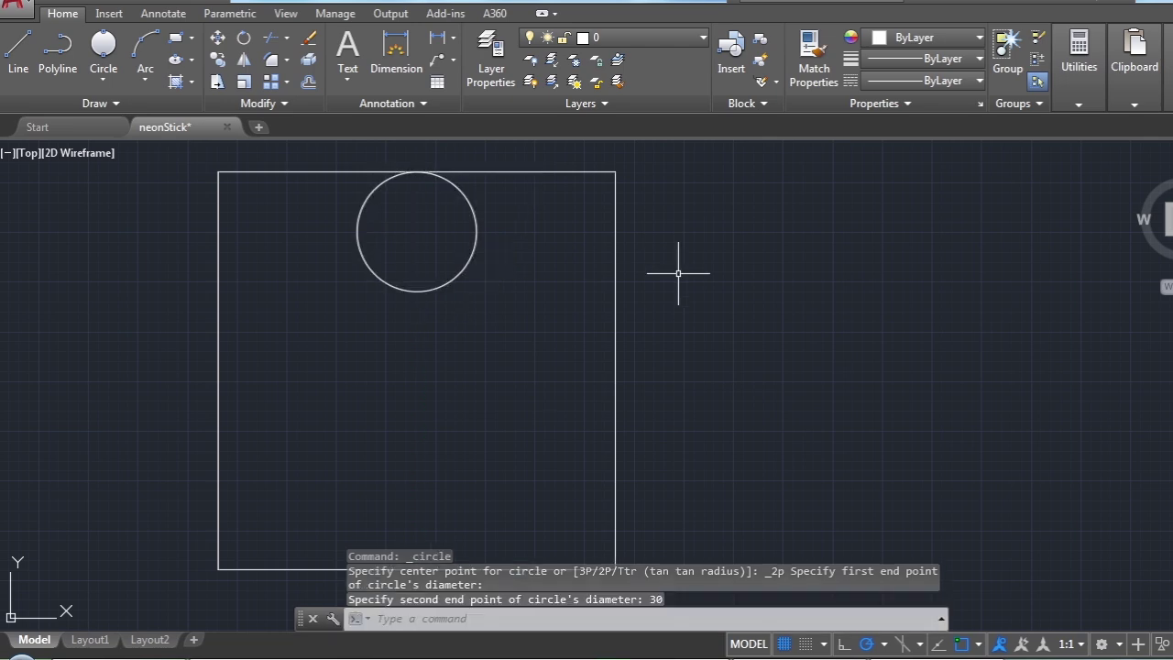
pyautogui.scroll(-2, 678, 244)
pyautogui.scroll(2, 647, 251)
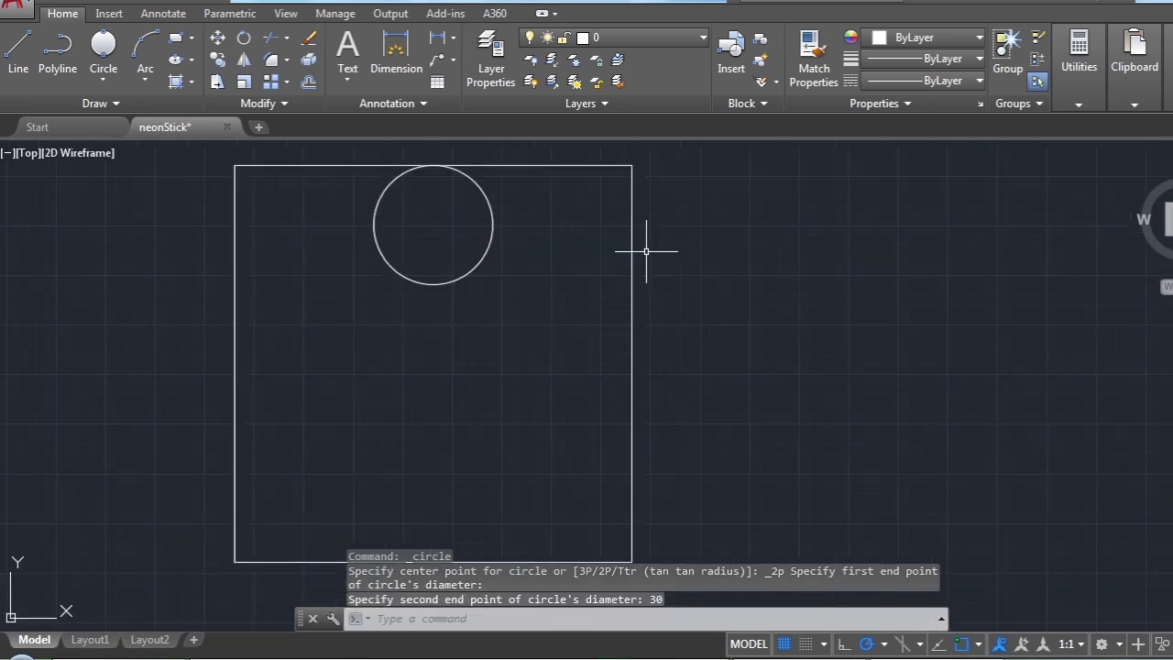
# Draw a vertical line from the circle's centre perpendicular to the square's bottom edge
pyautogui.click(19, 51)
pyautogui.click(433, 225)
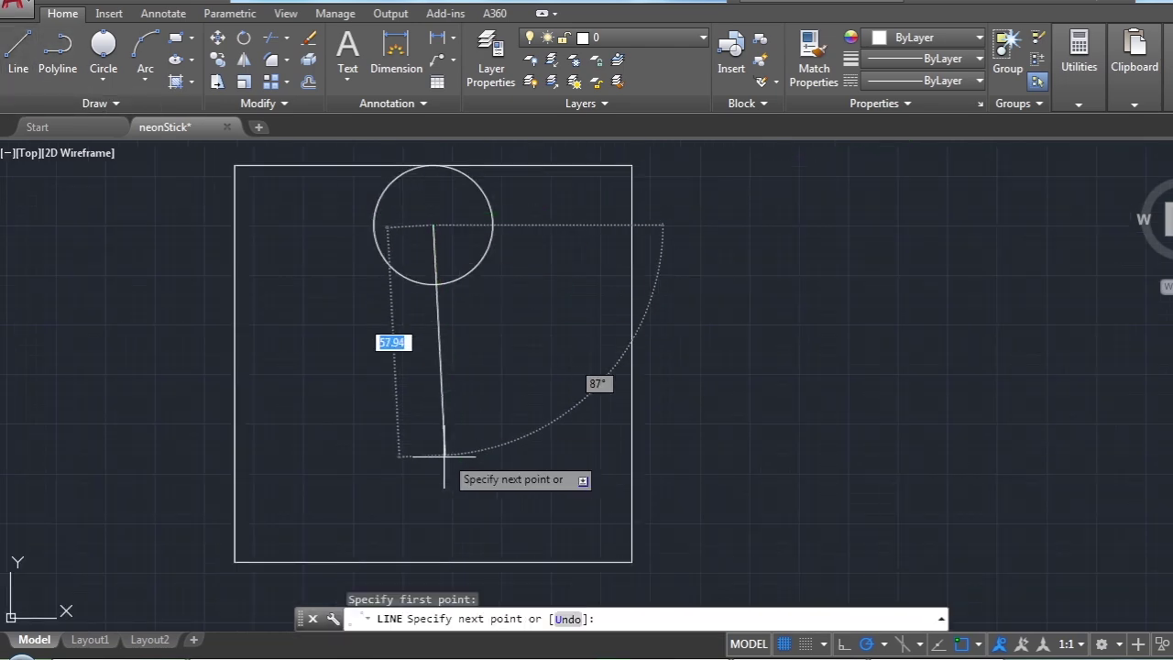
pyautogui.click(433, 563)
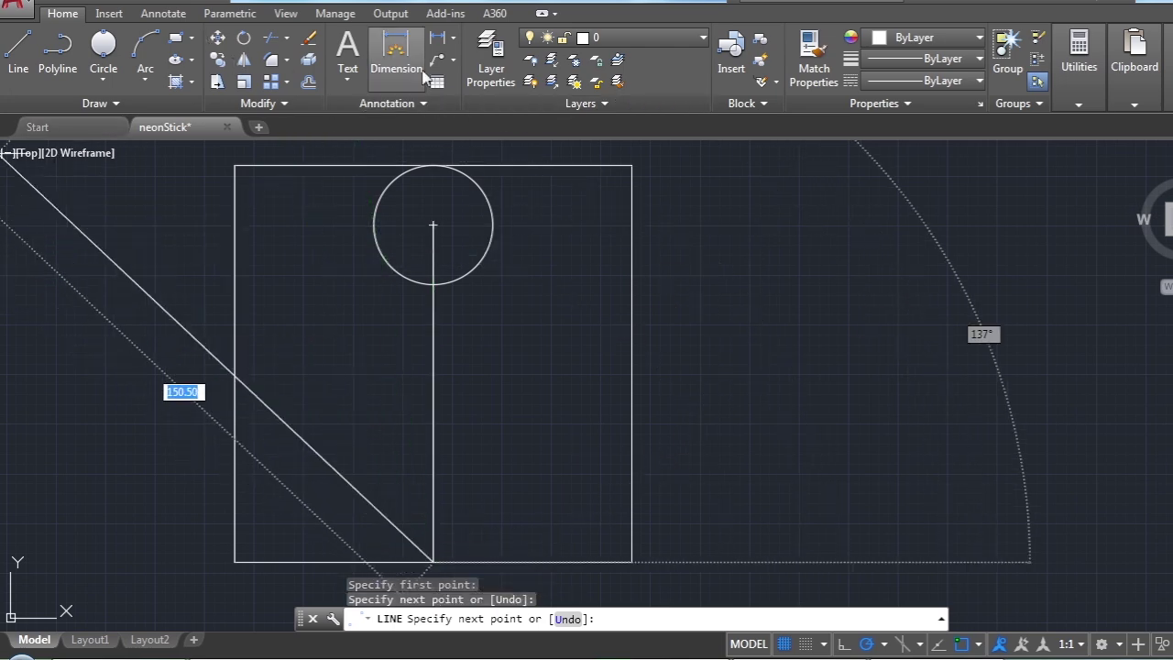
pyautogui.click(308, 82)
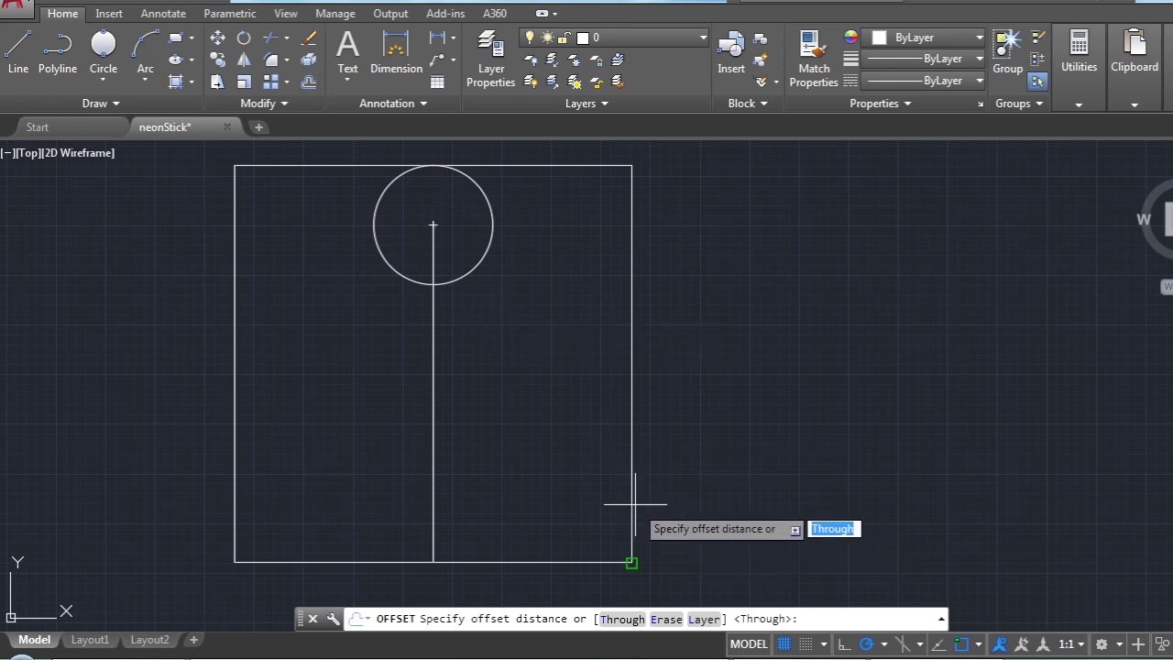
# Make a first offset attempt on the centre stick line with a typed distance
pyautogui.click(623, 619)
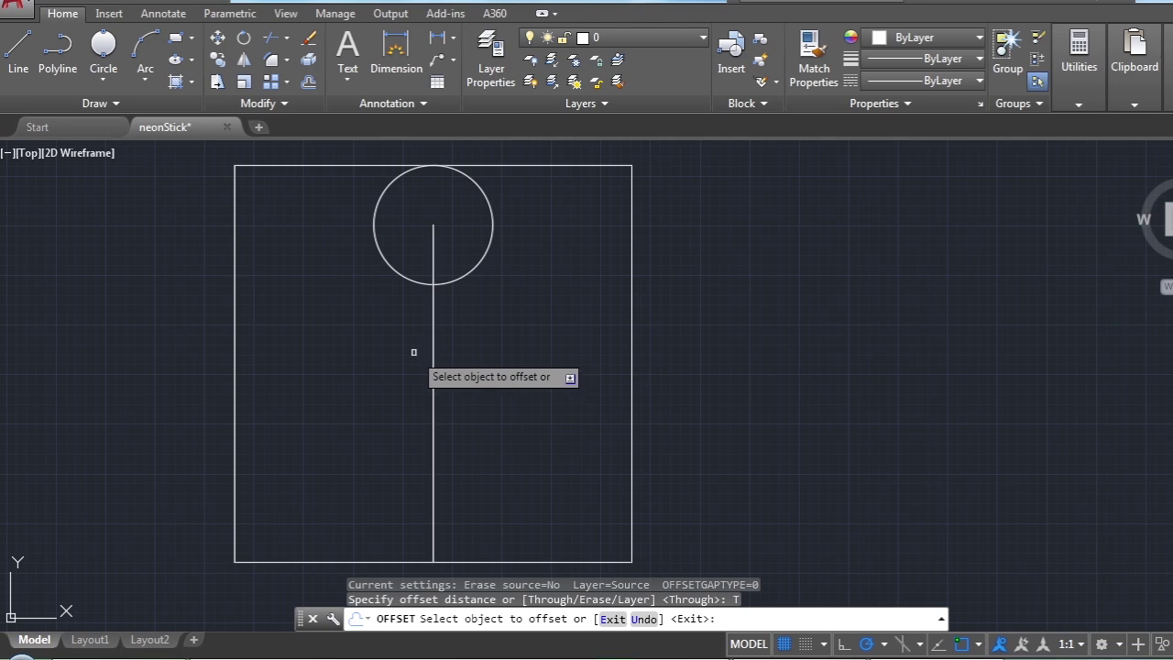
pyautogui.write('13')
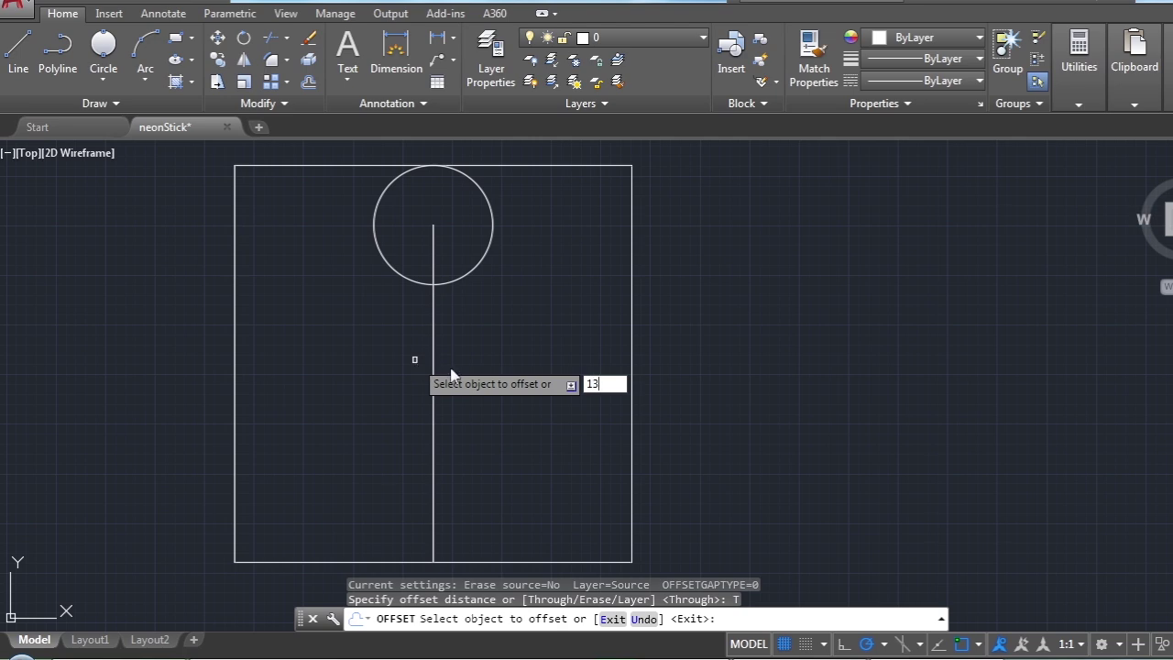
pyautogui.press('Return')
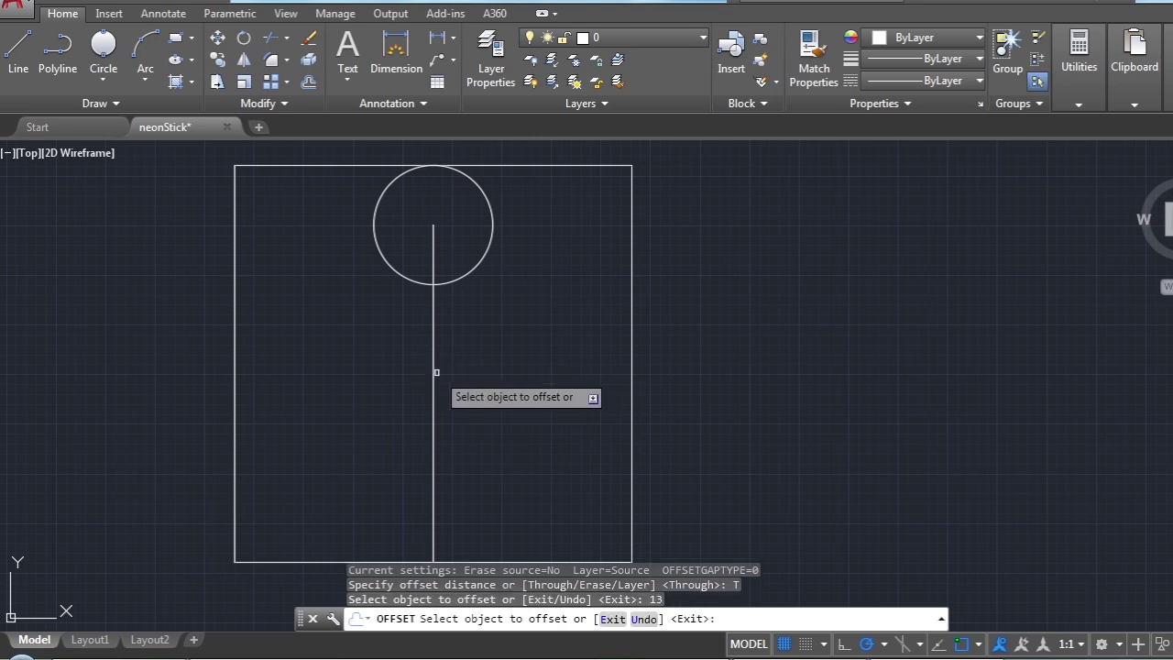
pyautogui.click(433, 368)
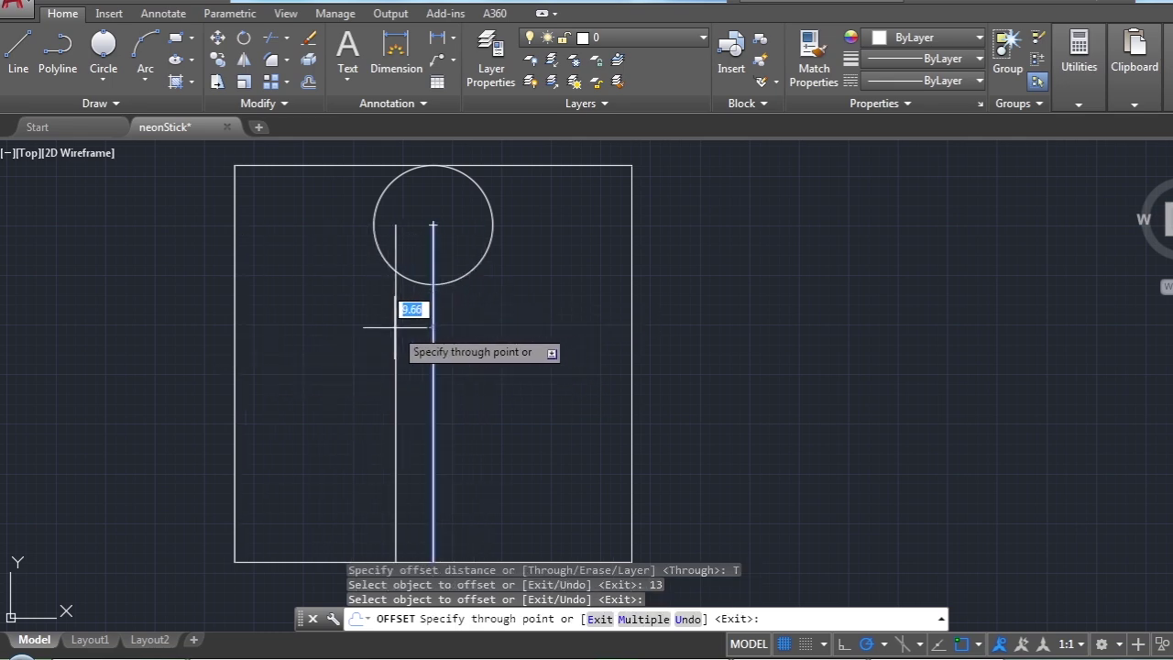
# Offset the centre stick line 15 units to the left and 15 units to the right
pyautogui.click(309, 81)
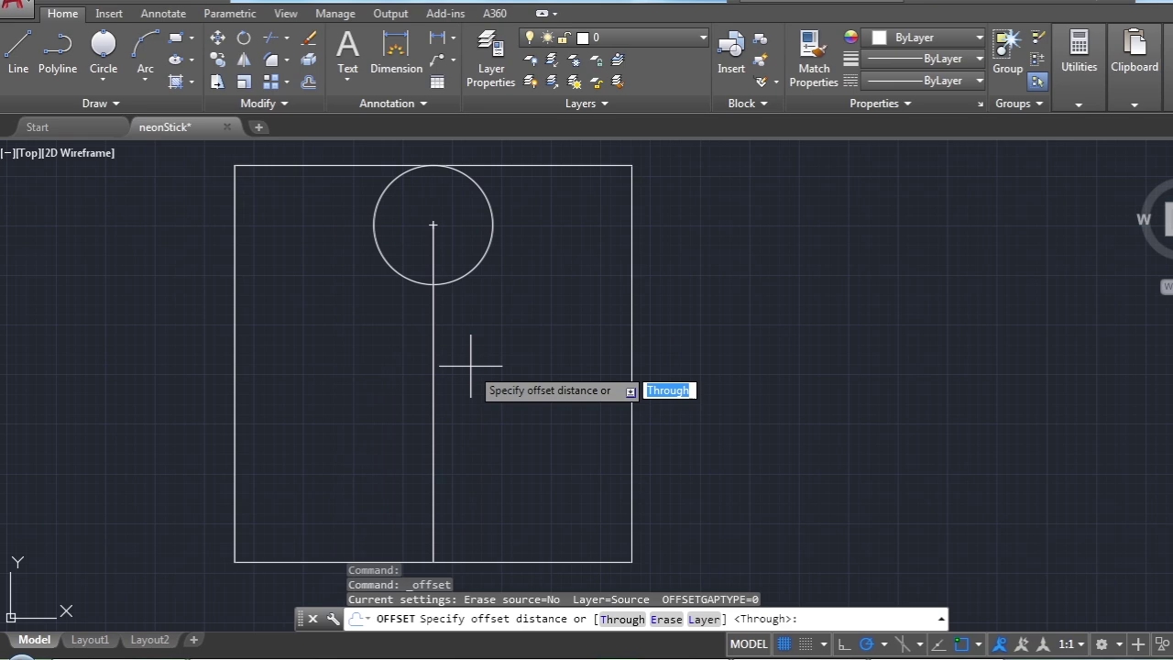
pyautogui.write('15')
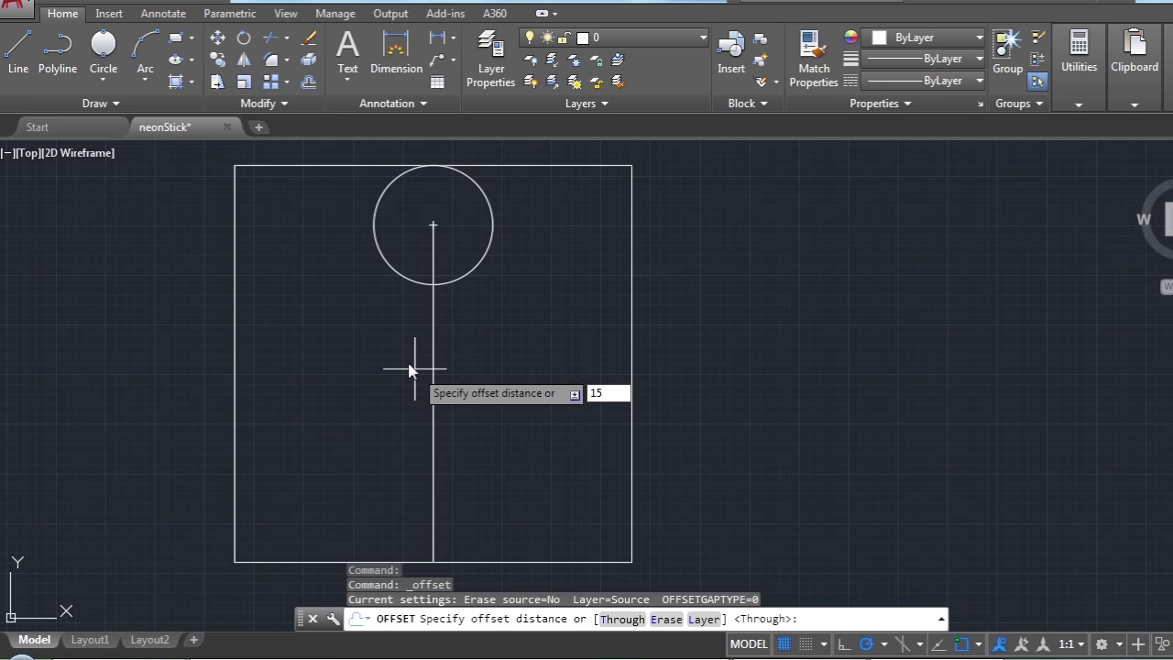
pyautogui.press('Return')
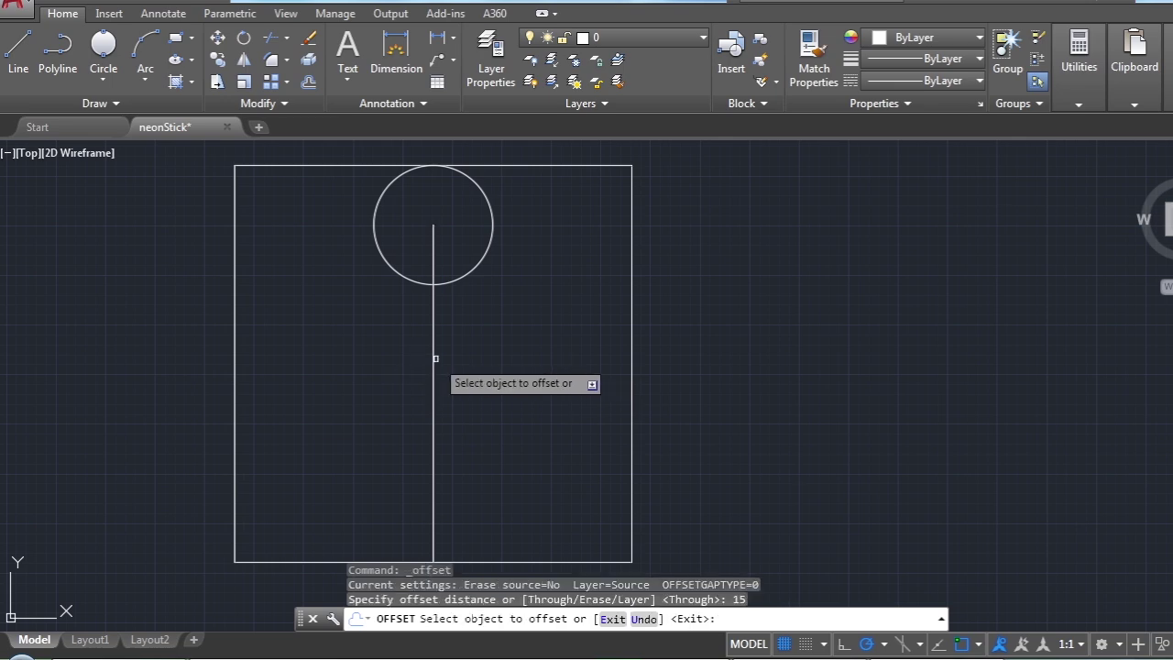
pyautogui.click(433, 371)
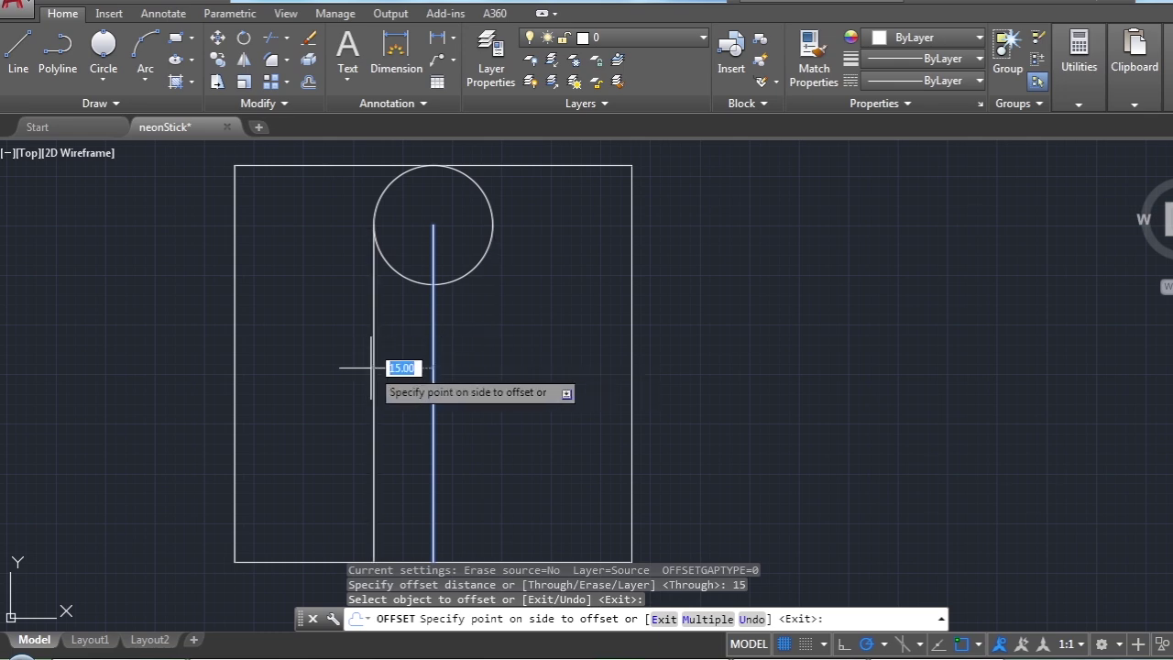
pyautogui.click(371, 368)
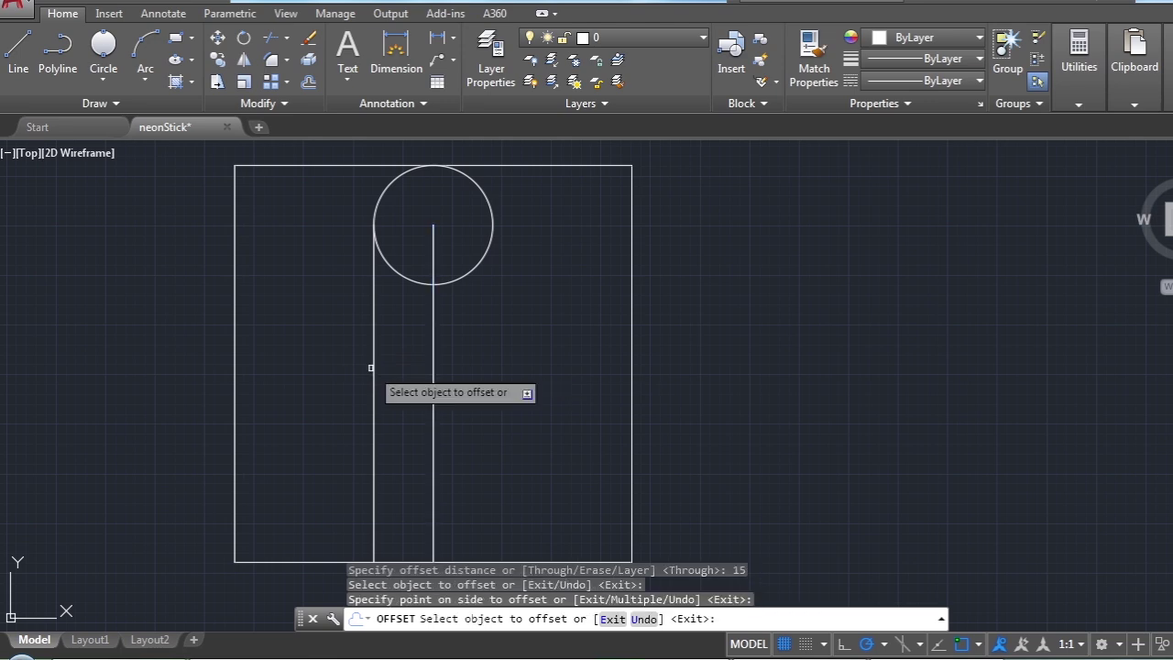
pyautogui.click(433, 370)
pyautogui.click(458, 369)
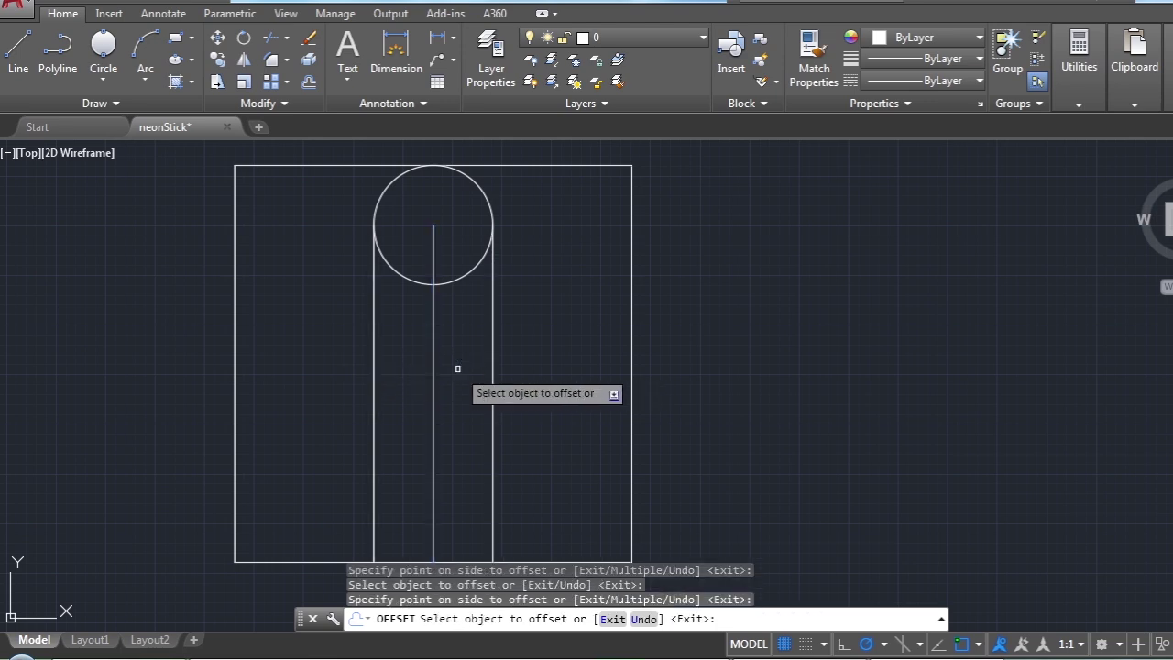
pyautogui.scroll(-4, 537, 296)
pyautogui.scroll(4, 535, 298)
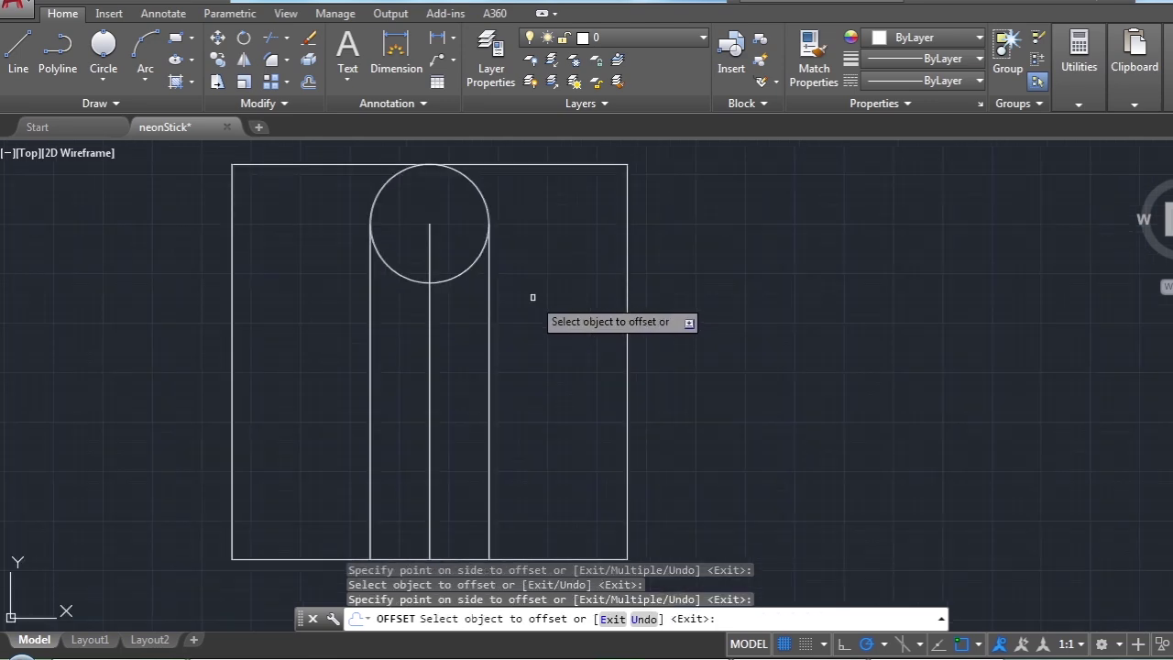
pyautogui.scroll(-3, 532, 297)
pyautogui.scroll(3, 504, 408)
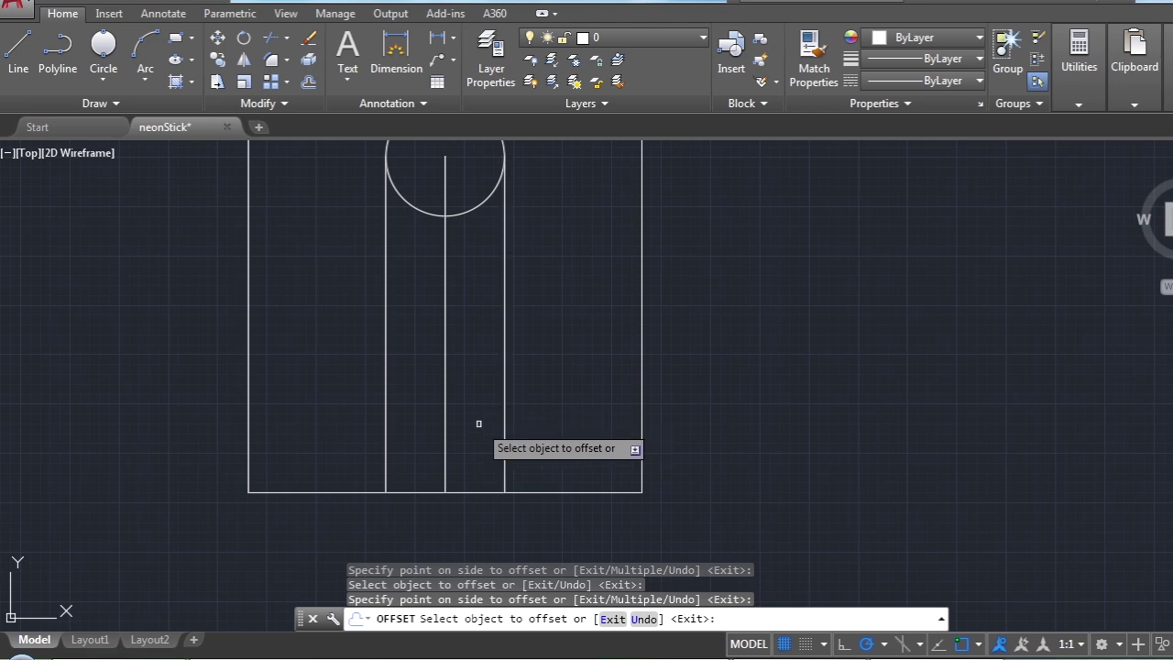
pyautogui.scroll(-2, 477, 420)
pyautogui.scroll(2, 484, 403)
pyautogui.scroll(-2, 482, 395)
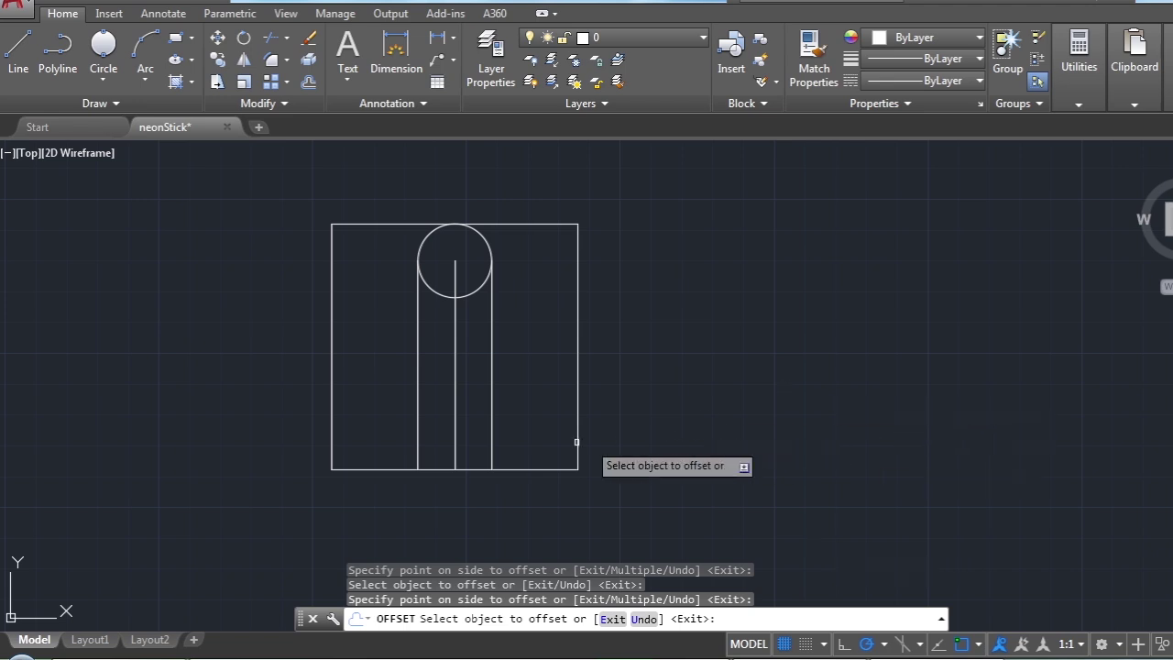
pyautogui.scroll(2, 463, 225)
pyautogui.scroll(-1, 460, 238)
pyautogui.scroll(-1, 495, 254)
pyautogui.scroll(1, 493, 260)
pyautogui.scroll(-2, 550, 242)
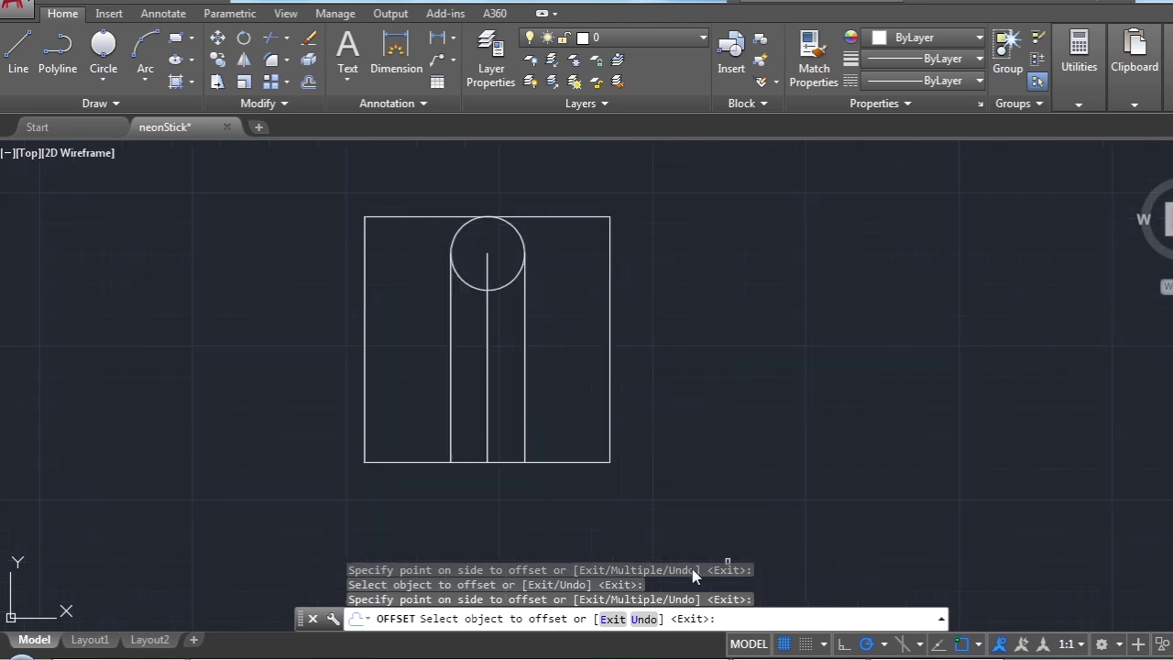
# Begin a 10-unit offset of the frame's bottom edge, then cancel the mistaken attempt
pyautogui.click(308, 82)
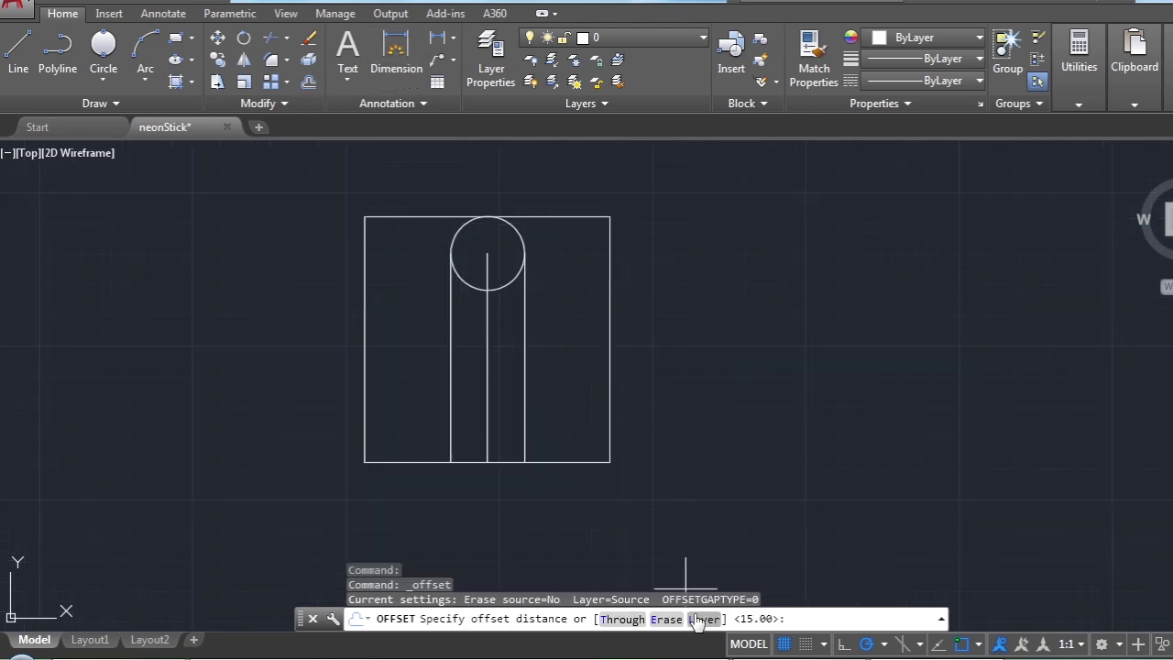
pyautogui.click(623, 620)
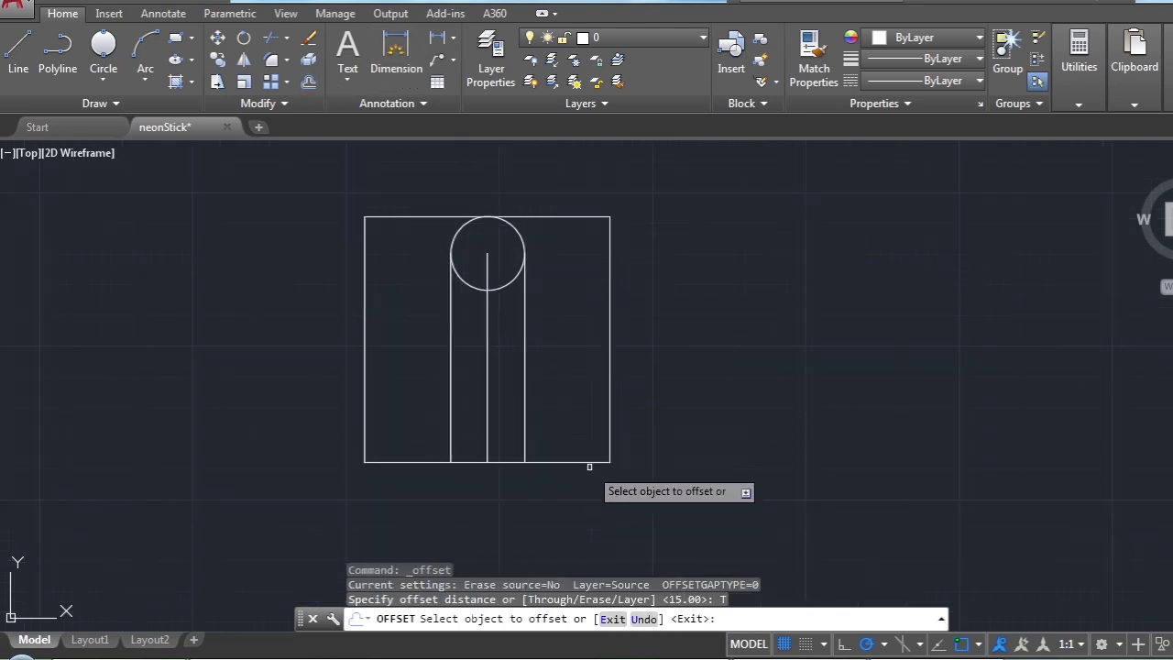
pyautogui.write('10')
pyautogui.press('Return')
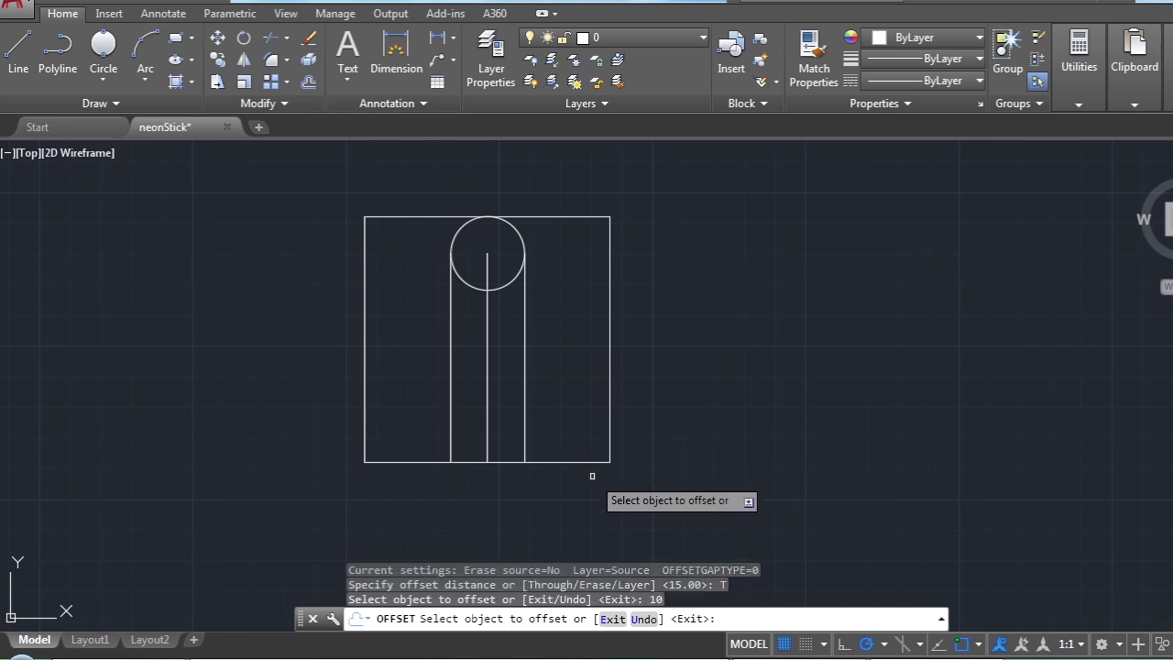
pyautogui.click(544, 461)
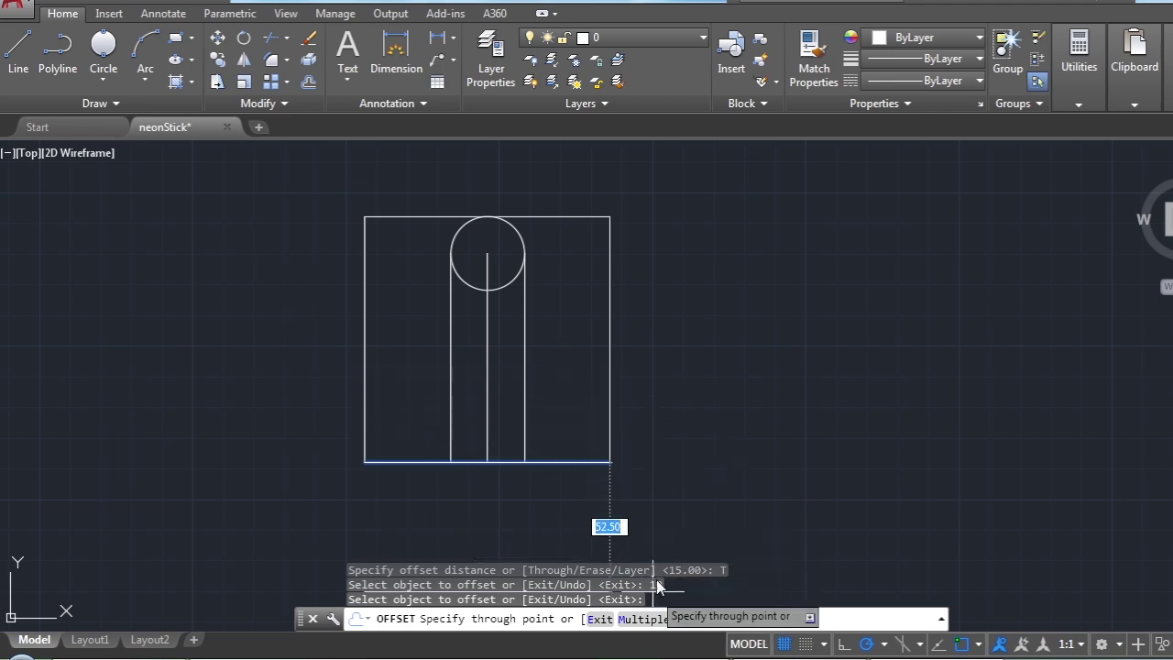
pyautogui.press('Escape')
# Offset the bottom edge up 10 and both side lines 10 units outward
pyautogui.click(309, 82)
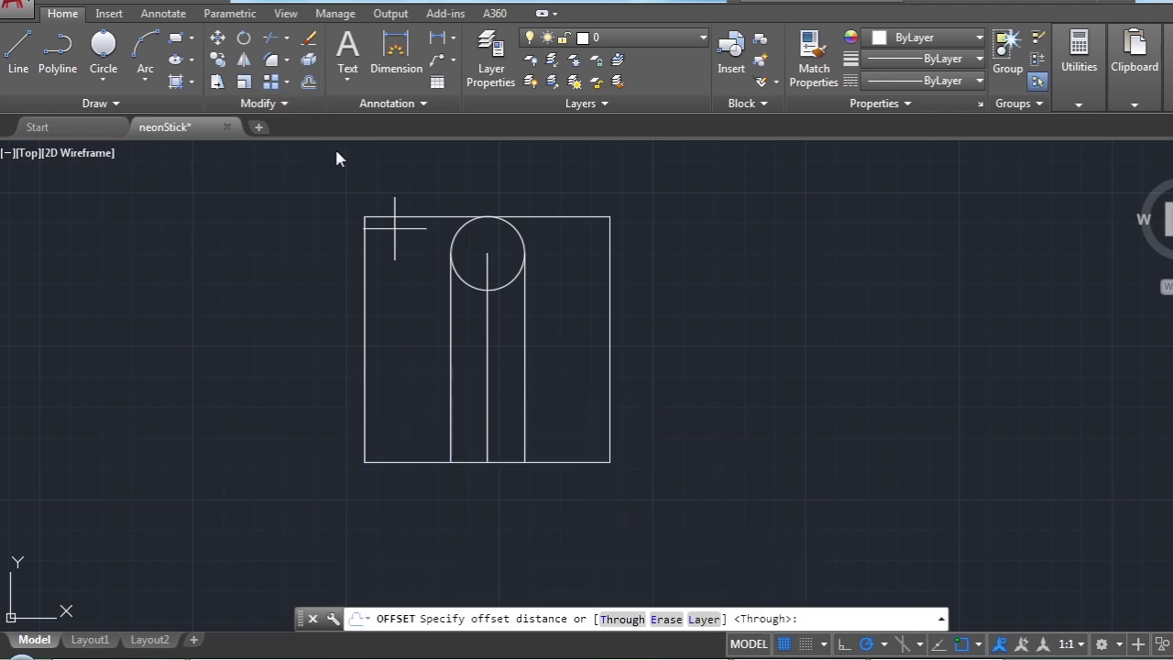
pyautogui.write('10')
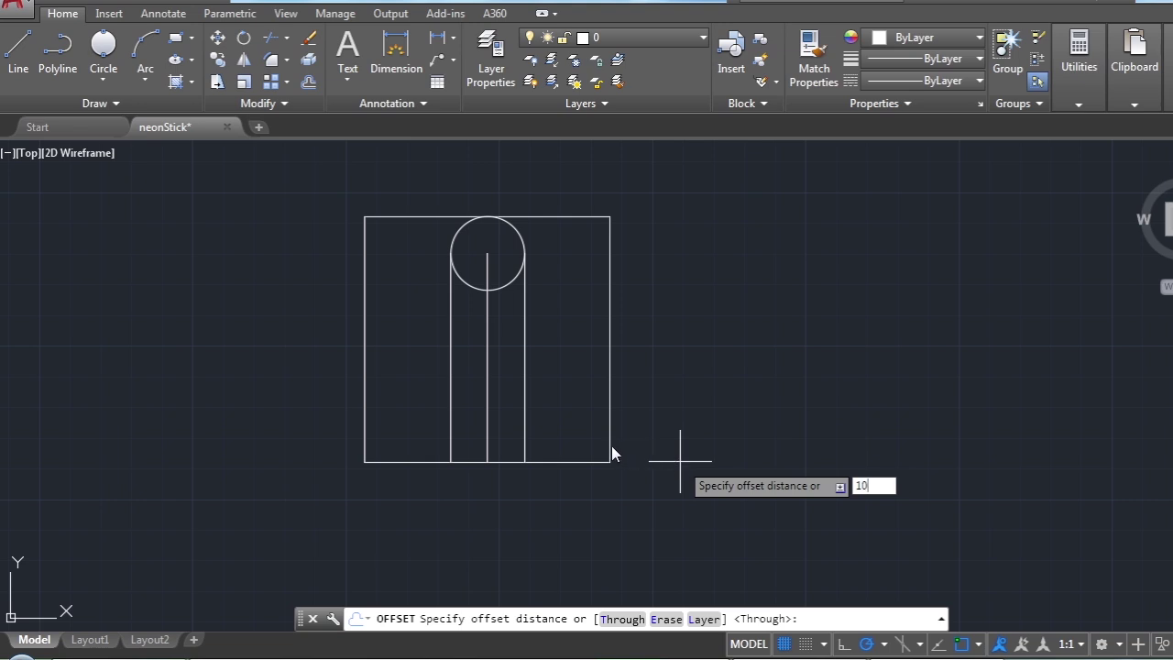
pyautogui.press('Return')
pyautogui.click(574, 462)
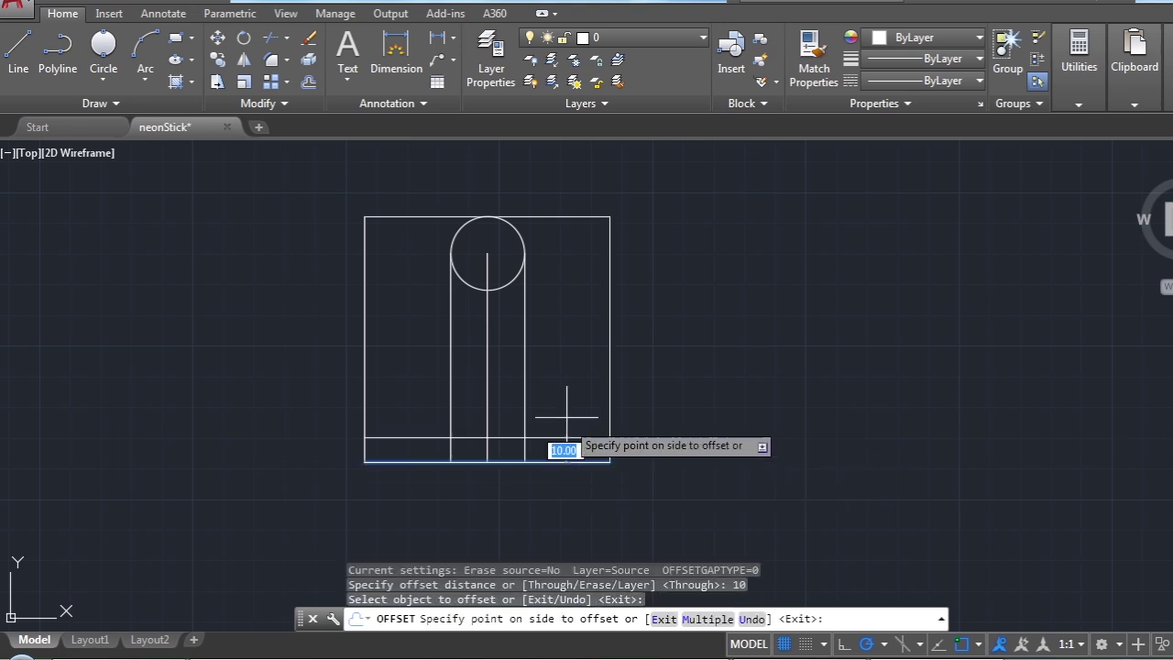
pyautogui.click(569, 402)
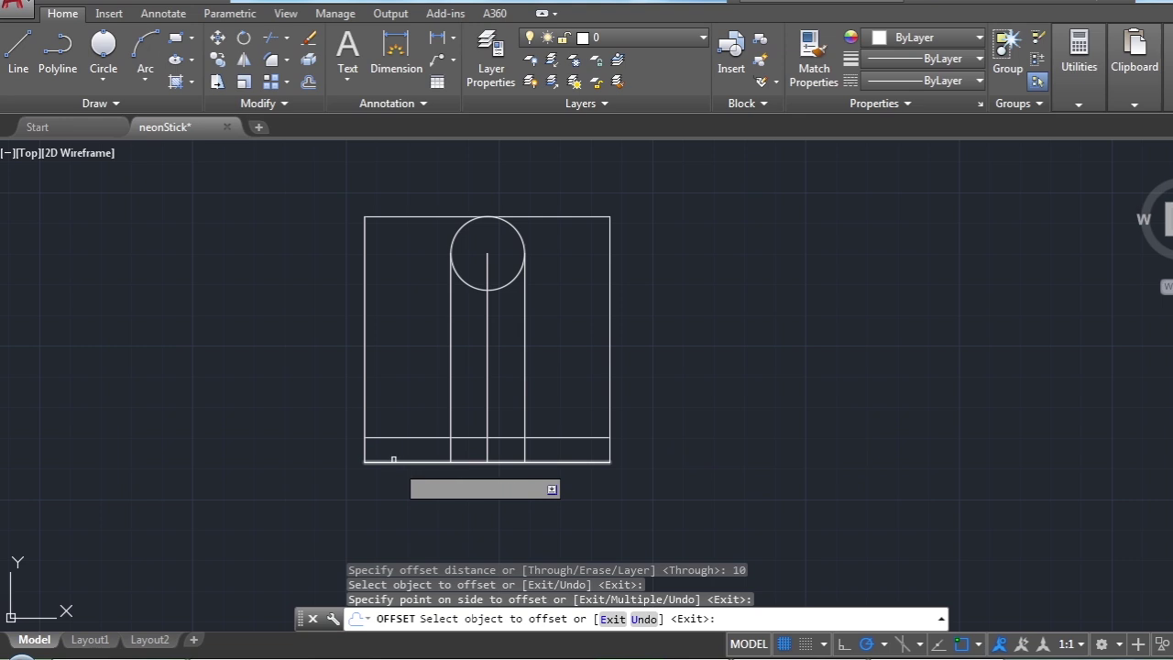
pyautogui.click(450, 424)
pyautogui.click(435, 414)
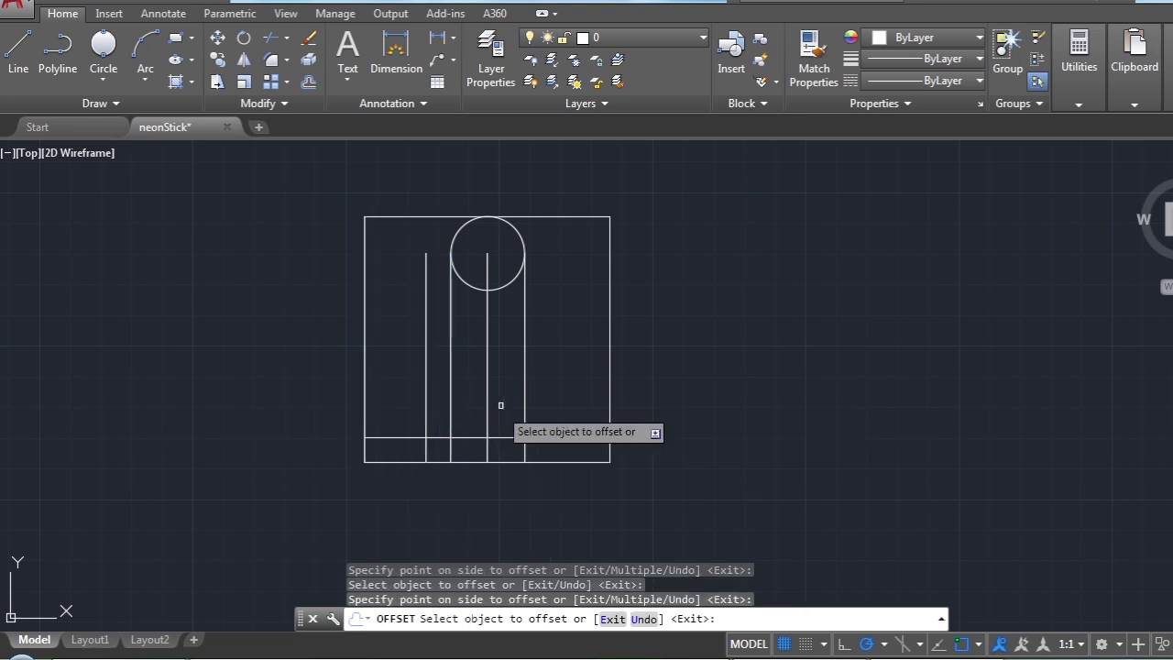
pyautogui.click(525, 382)
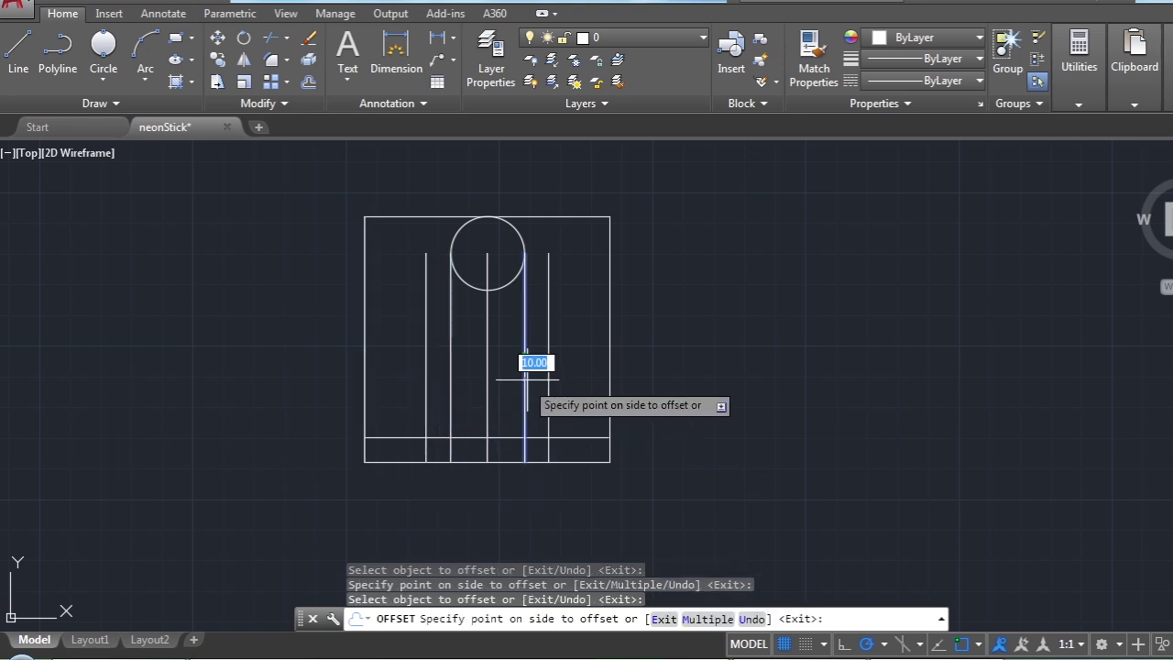
pyautogui.click(573, 382)
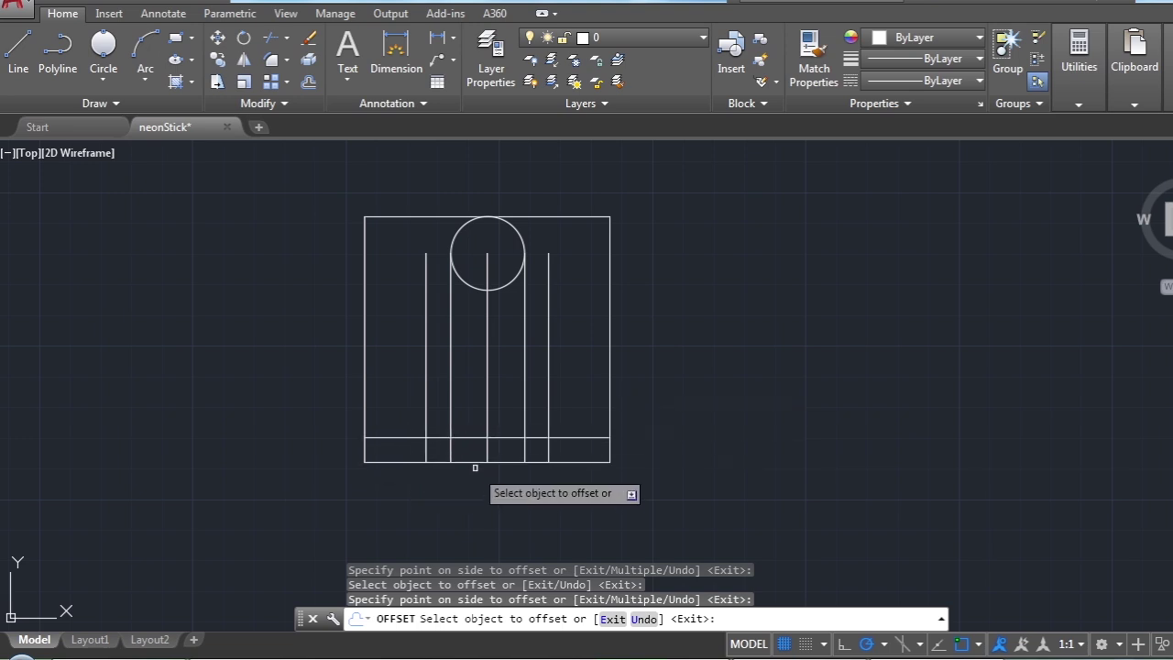
# Offset the new rung upward twice by 10 to make three rungs
pyautogui.click(477, 438)
pyautogui.click(469, 424)
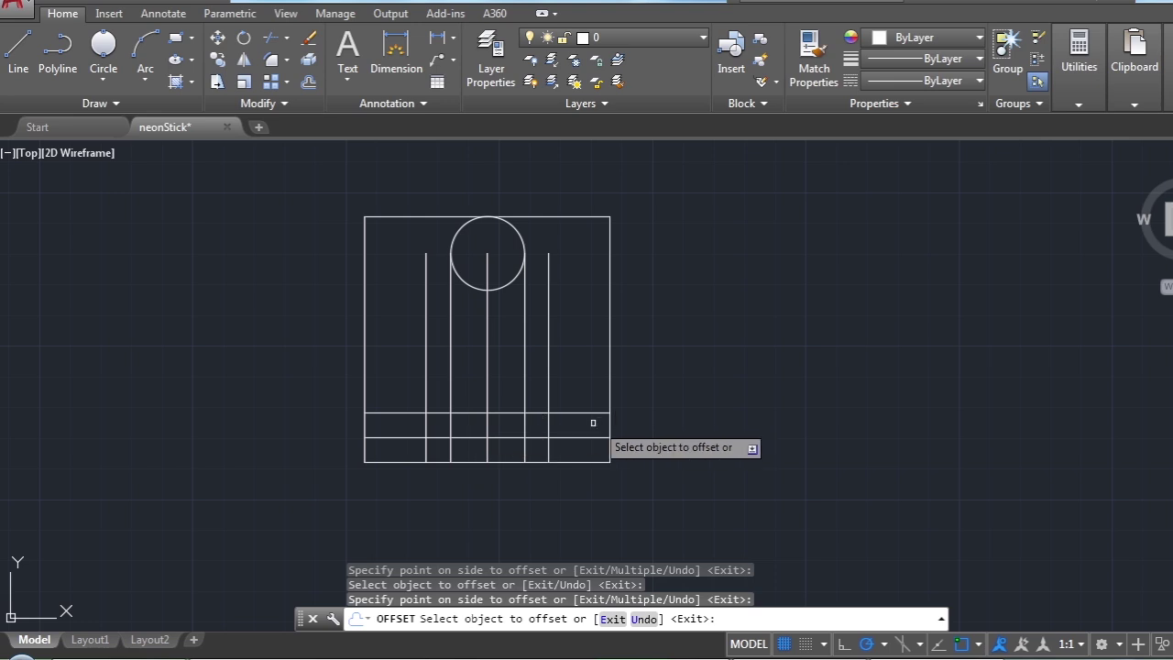
pyautogui.click(477, 412)
pyautogui.click(486, 392)
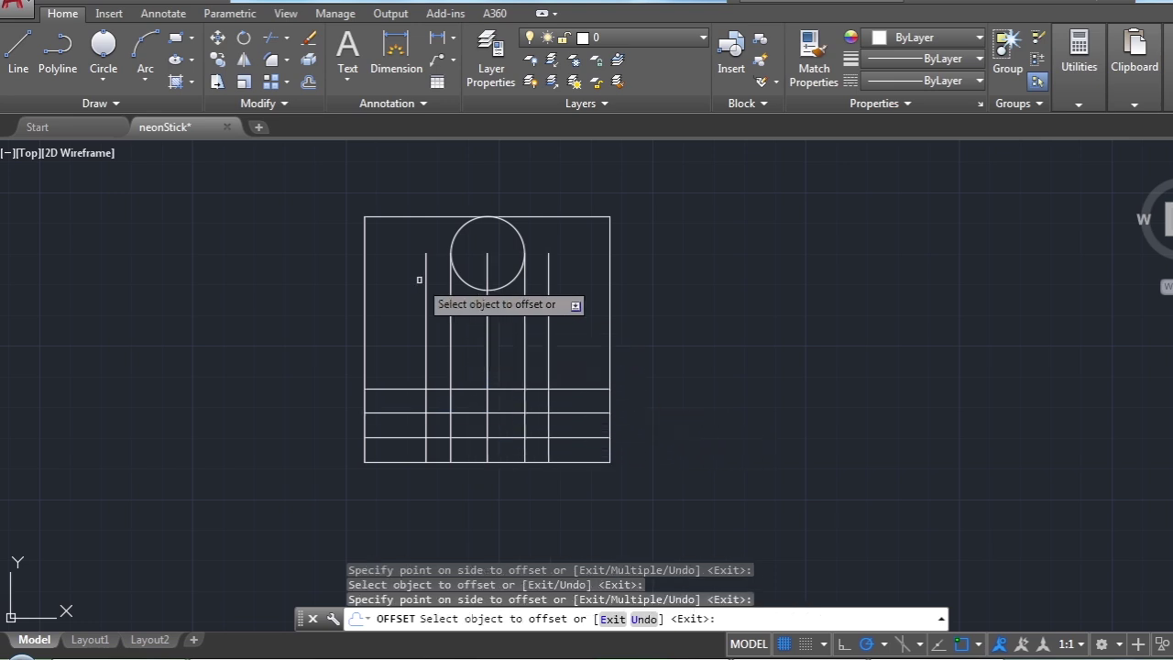
# Draw an 11-by-4 rectangle from line segments beside the frame
pyautogui.click(18, 50)
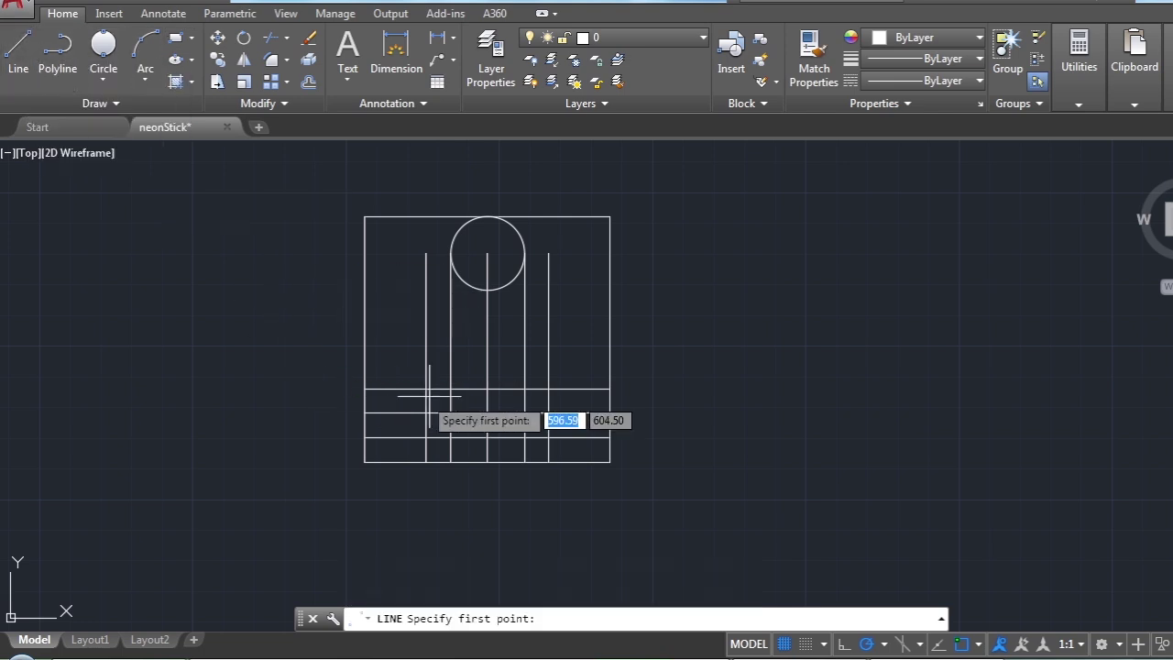
pyautogui.scroll(2, 430, 330)
pyautogui.click(18, 50)
pyautogui.scroll(-4, 165, 275)
pyautogui.scroll(4, 389, 256)
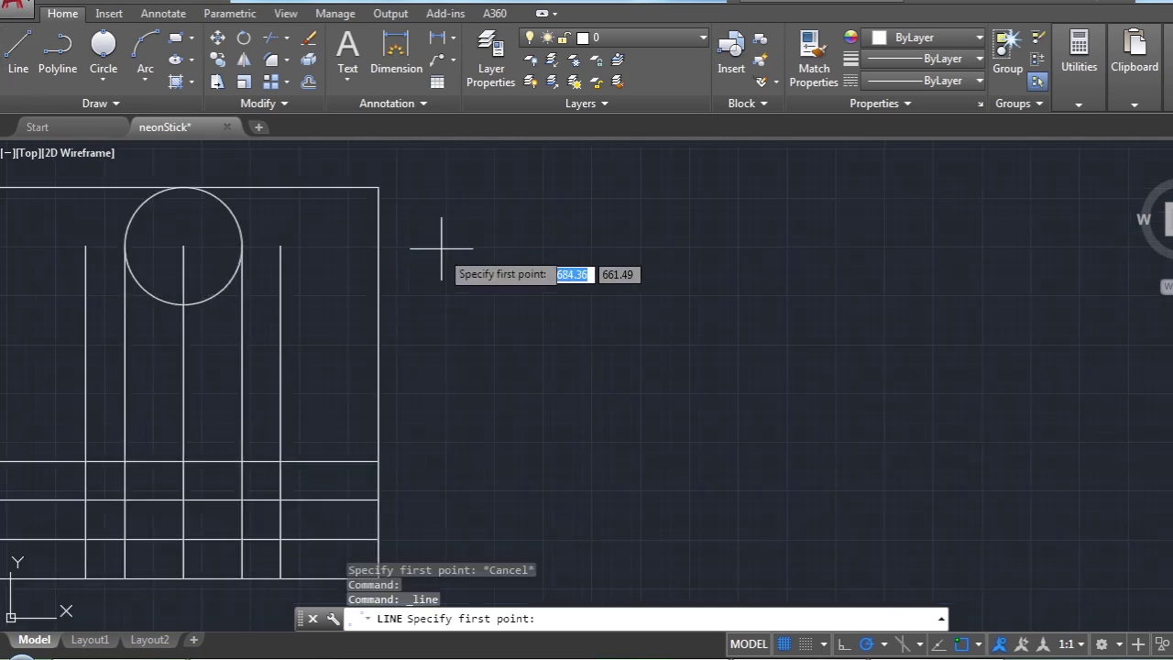
pyautogui.click(468, 244)
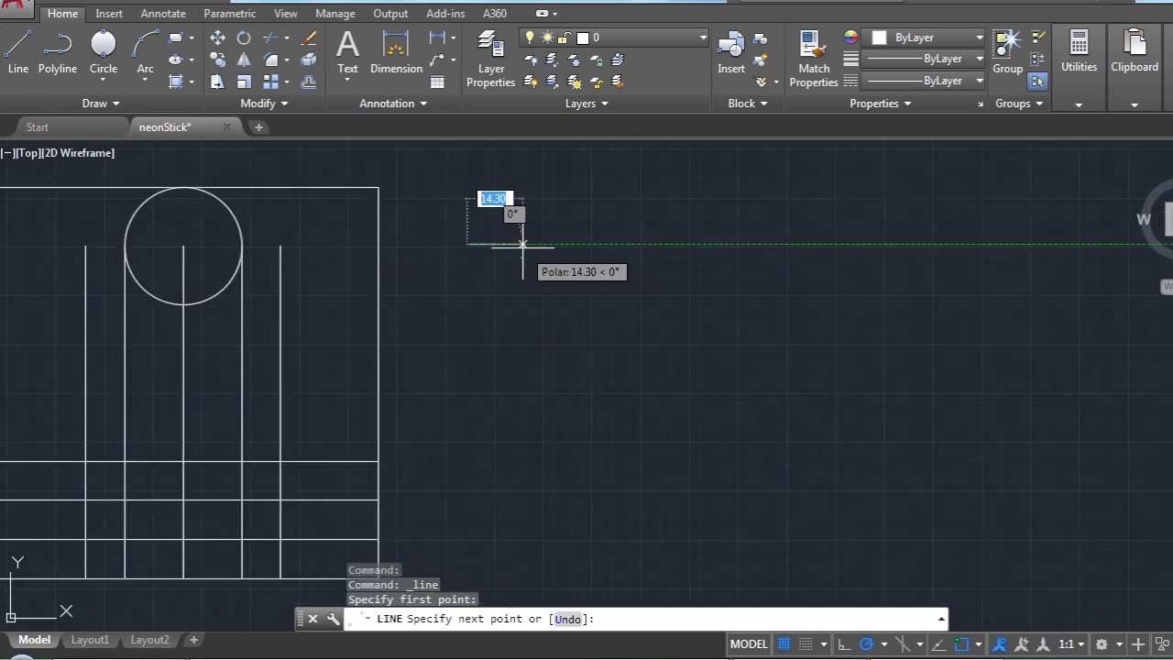
pyautogui.write('11')
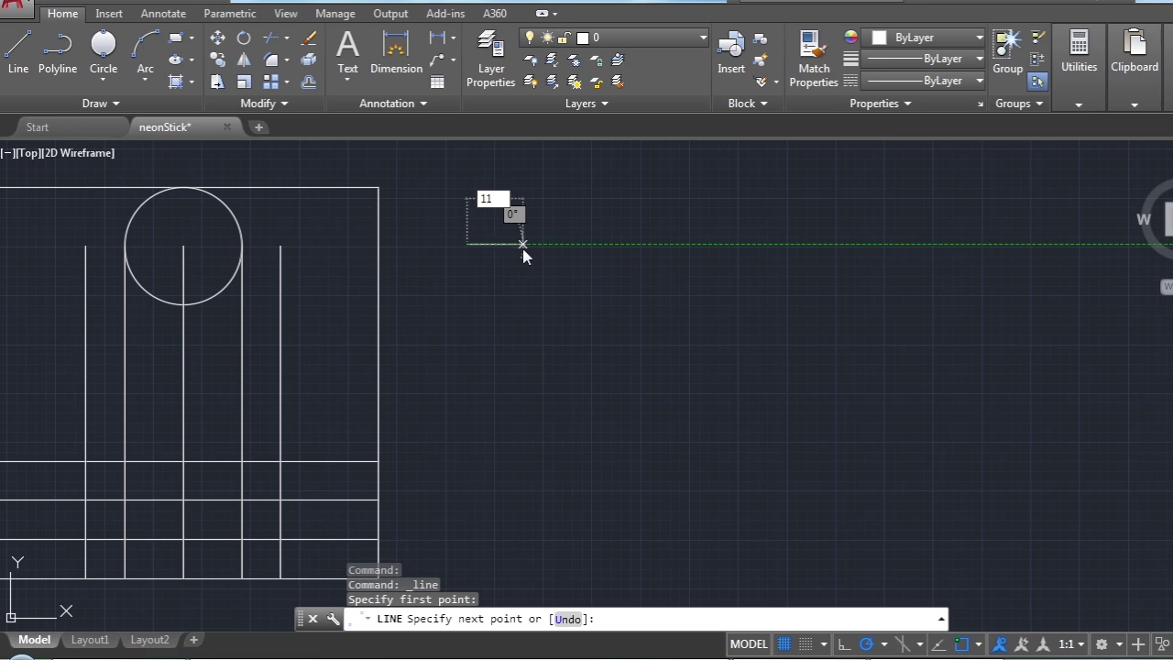
pyautogui.press('Return')
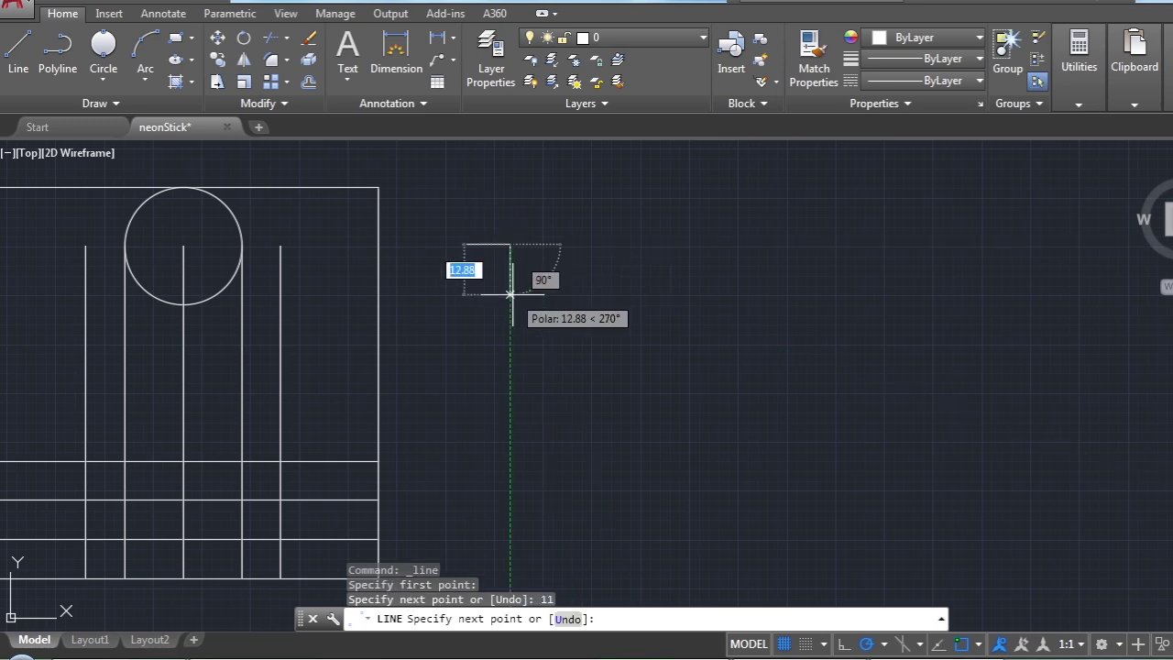
pyautogui.write('4')
pyautogui.press('Return')
pyautogui.scroll(4, 485, 224)
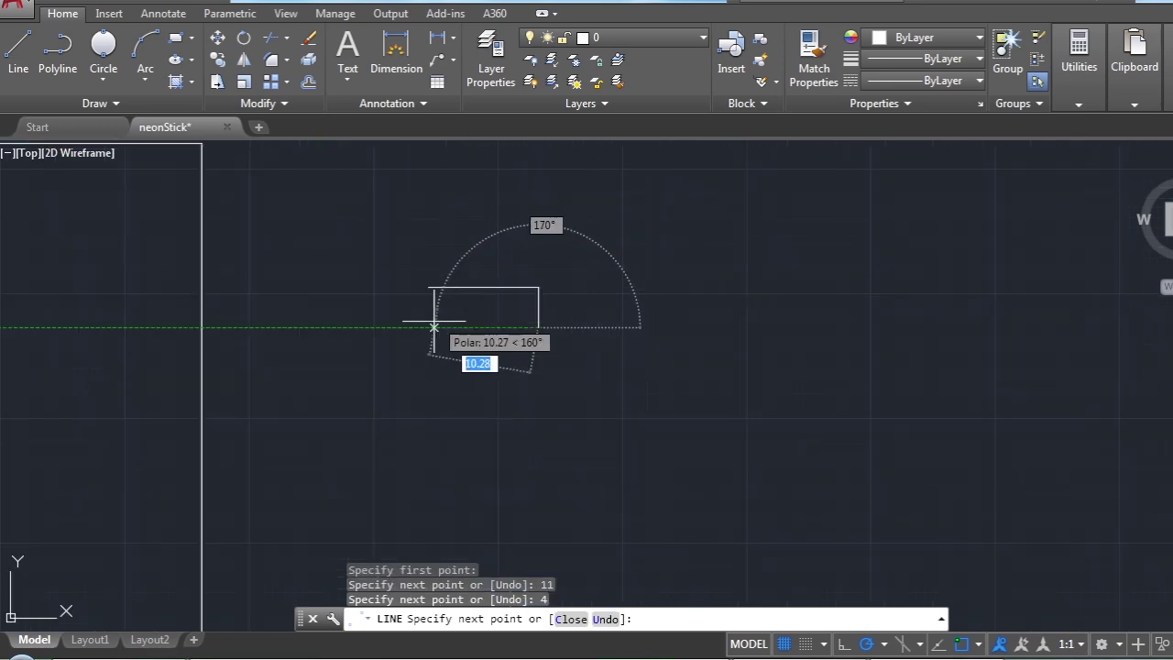
pyautogui.write('11')
pyautogui.press('Return')
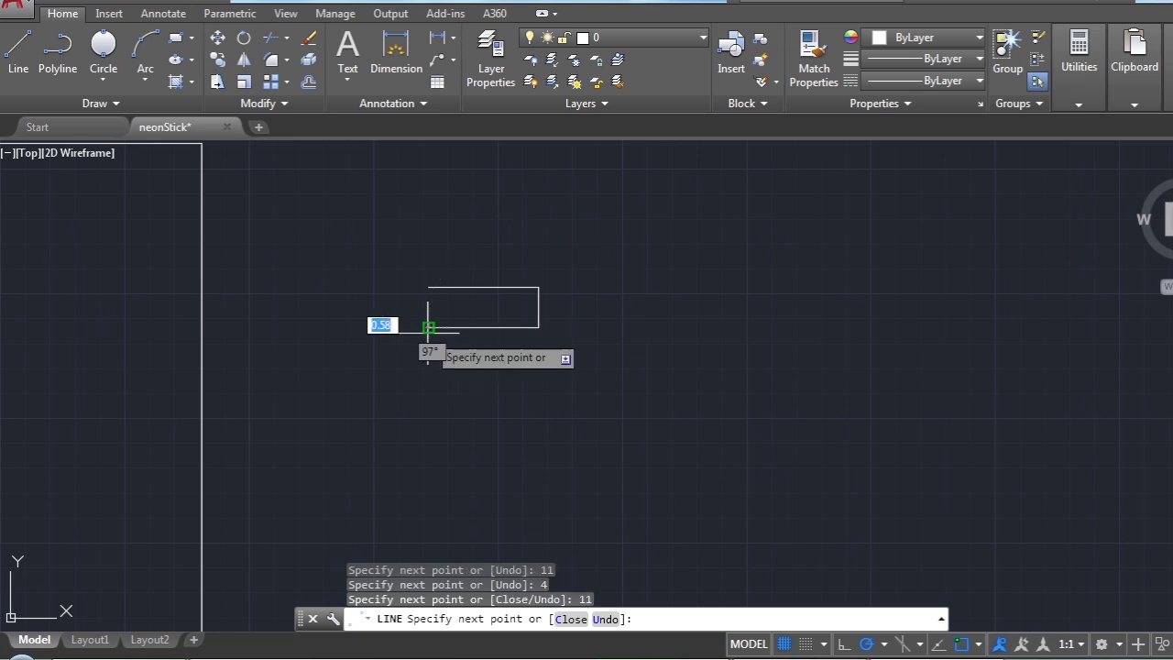
pyautogui.click(428, 287)
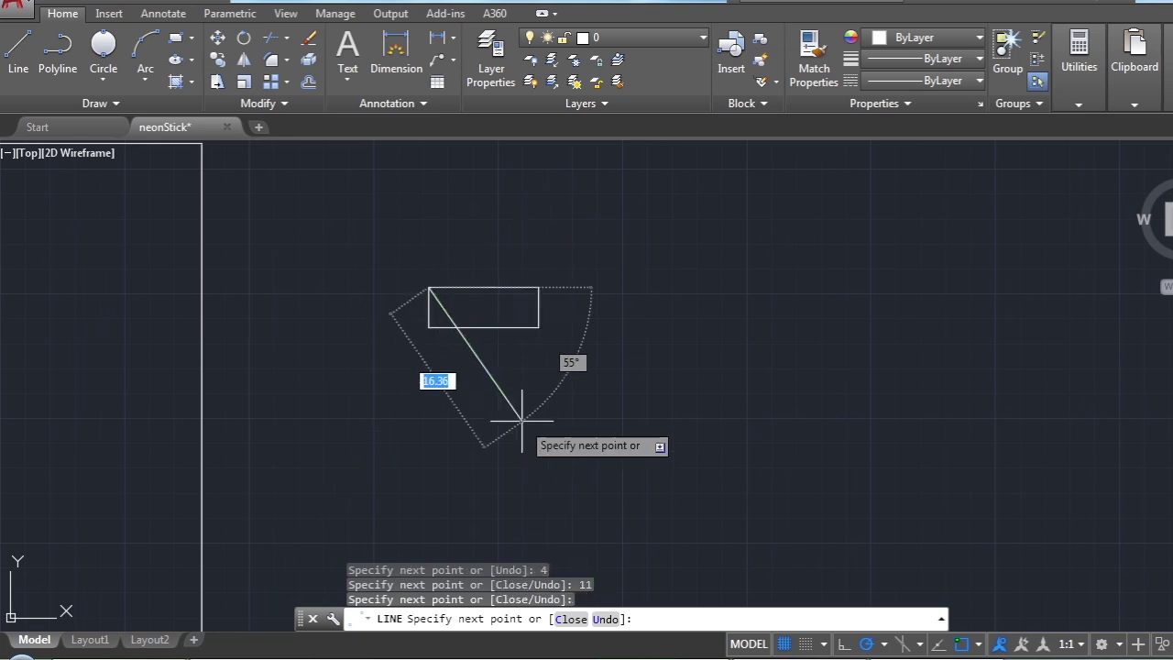
pyautogui.press('Return')
# Crossing-select the rectangle and JOIN its four lines into one polyline
pyautogui.scroll(-2, 615, 388)
pyautogui.scroll(-3, 696, 343)
pyautogui.scroll(2, 623, 357)
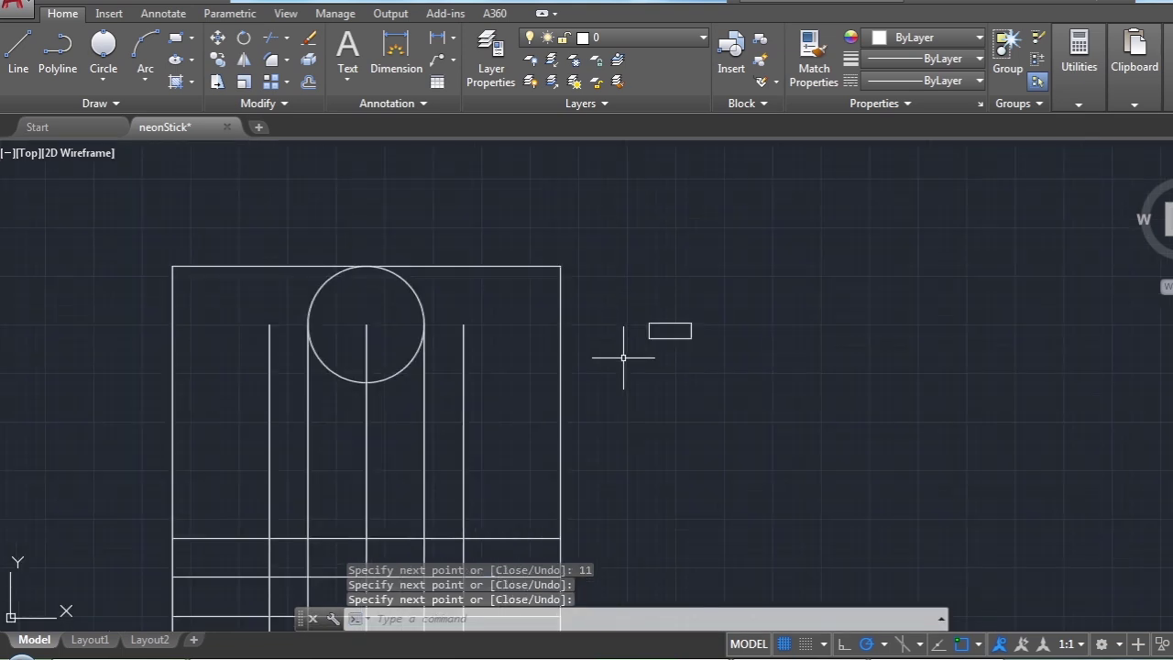
pyautogui.moveTo(646, 392); pyautogui.dragTo(680, 350, button='middle')
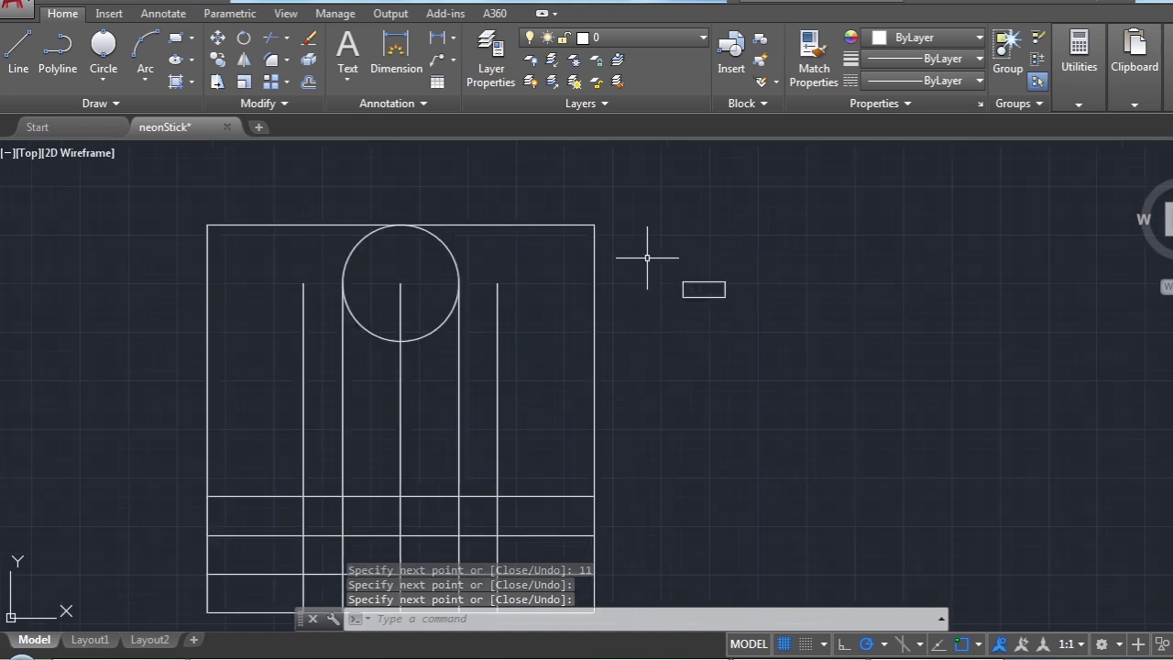
pyautogui.scroll(-2, 616, 266)
pyautogui.scroll(2, 577, 316)
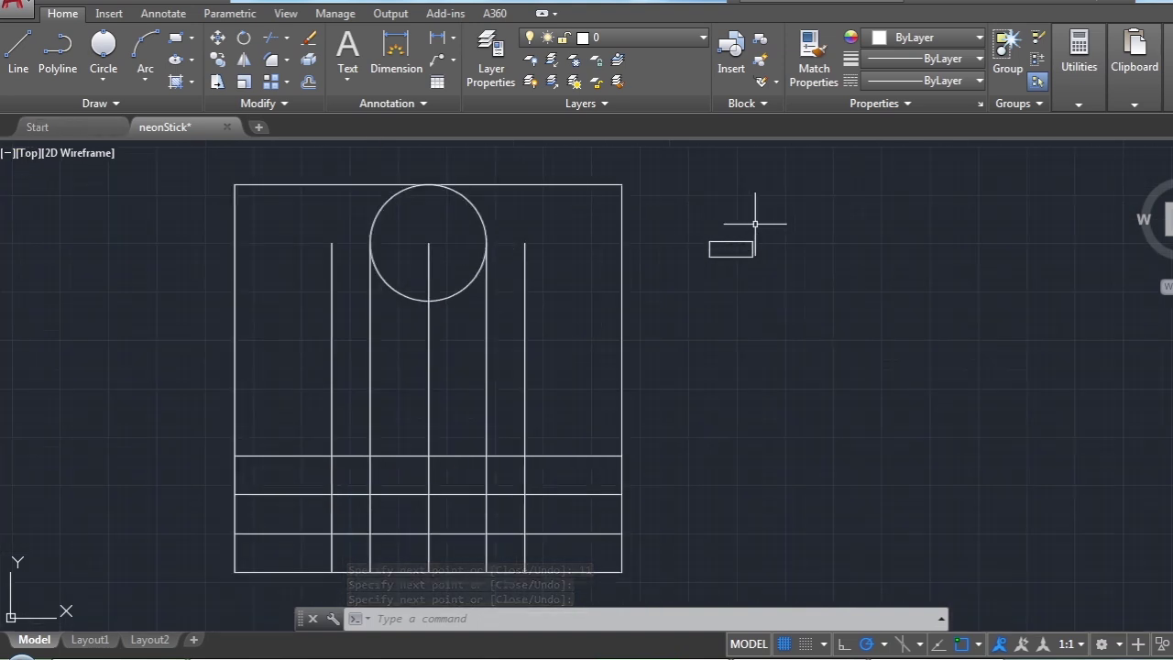
pyautogui.click(806, 216)
pyautogui.click(660, 301)
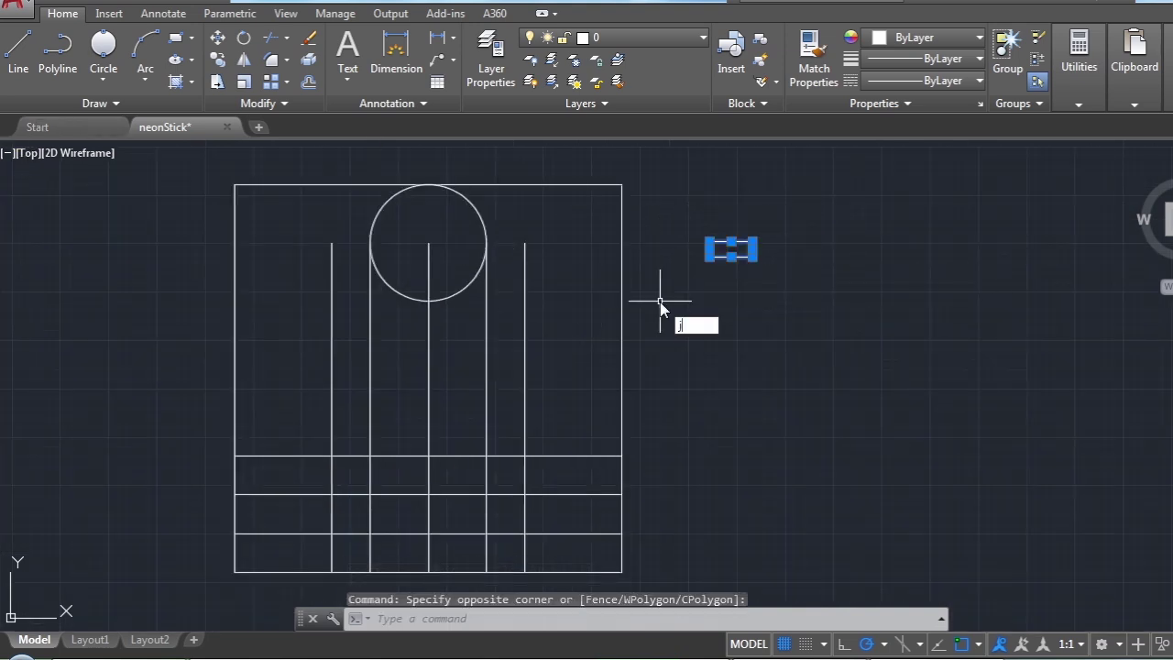
pyautogui.press('Return')
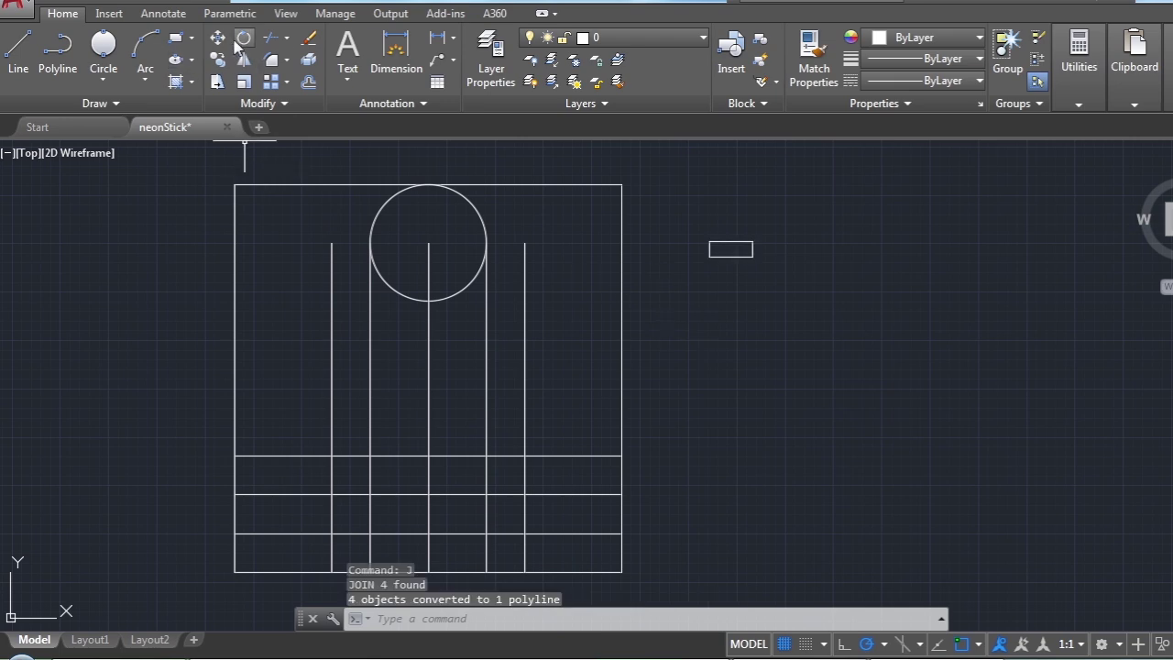
pyautogui.click(219, 60)
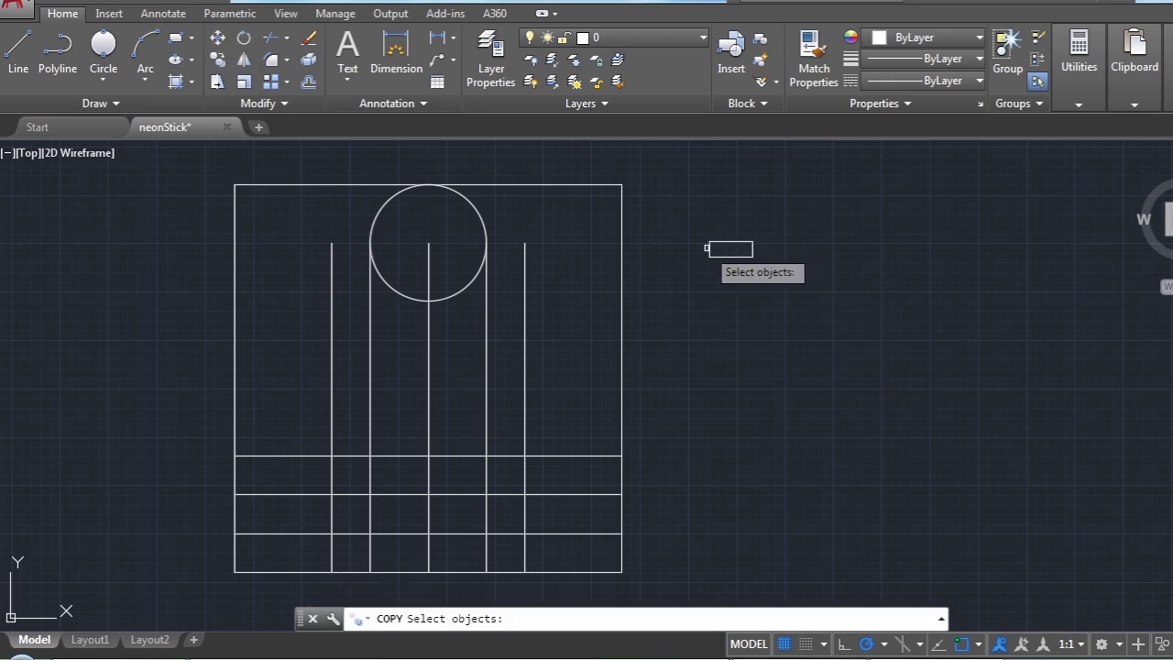
# Copy the 11-by-4 rectangle to a spot just below the original
pyautogui.click(774, 231)
pyautogui.click(704, 274)
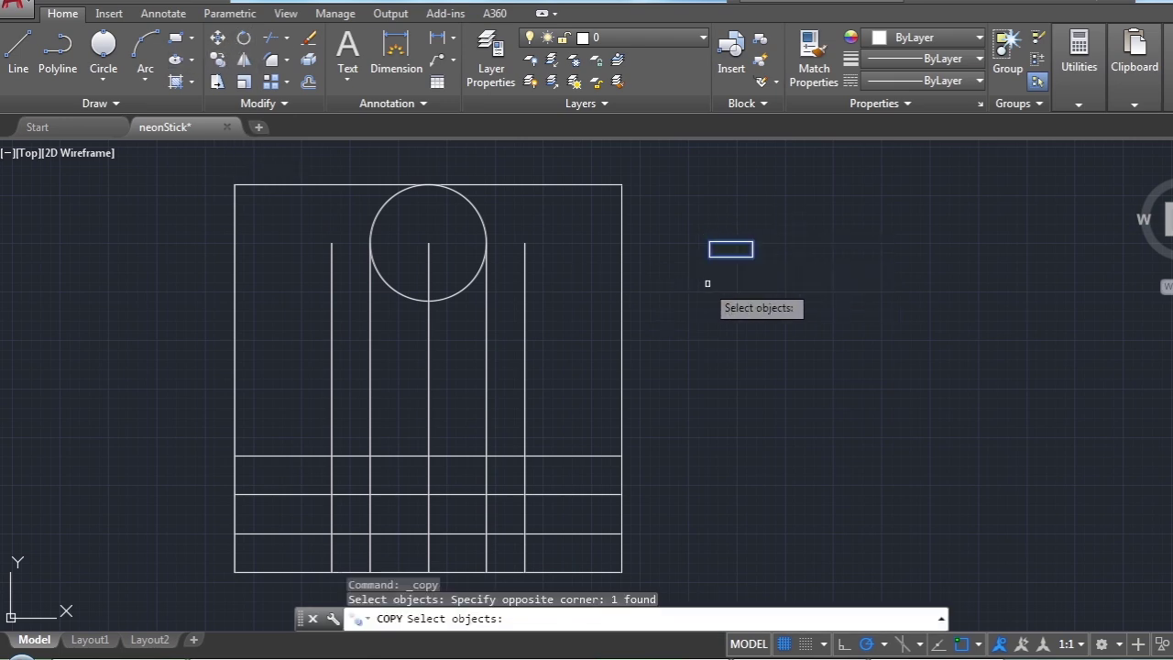
pyautogui.press('Return')
pyautogui.click(752, 248)
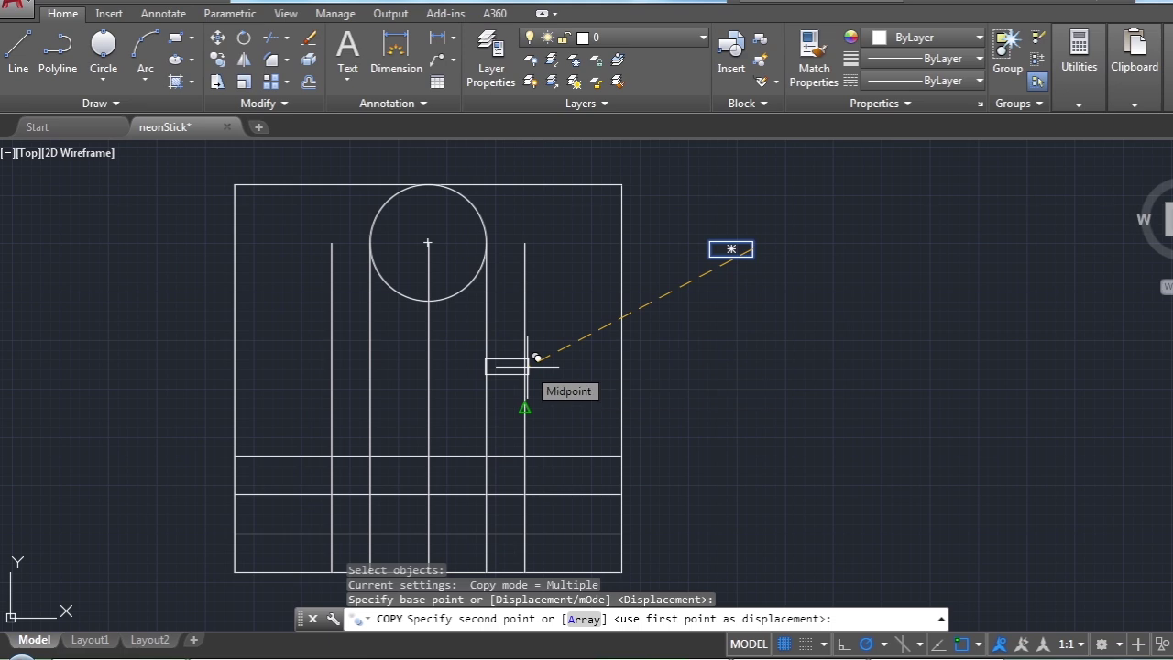
pyautogui.click(730, 321)
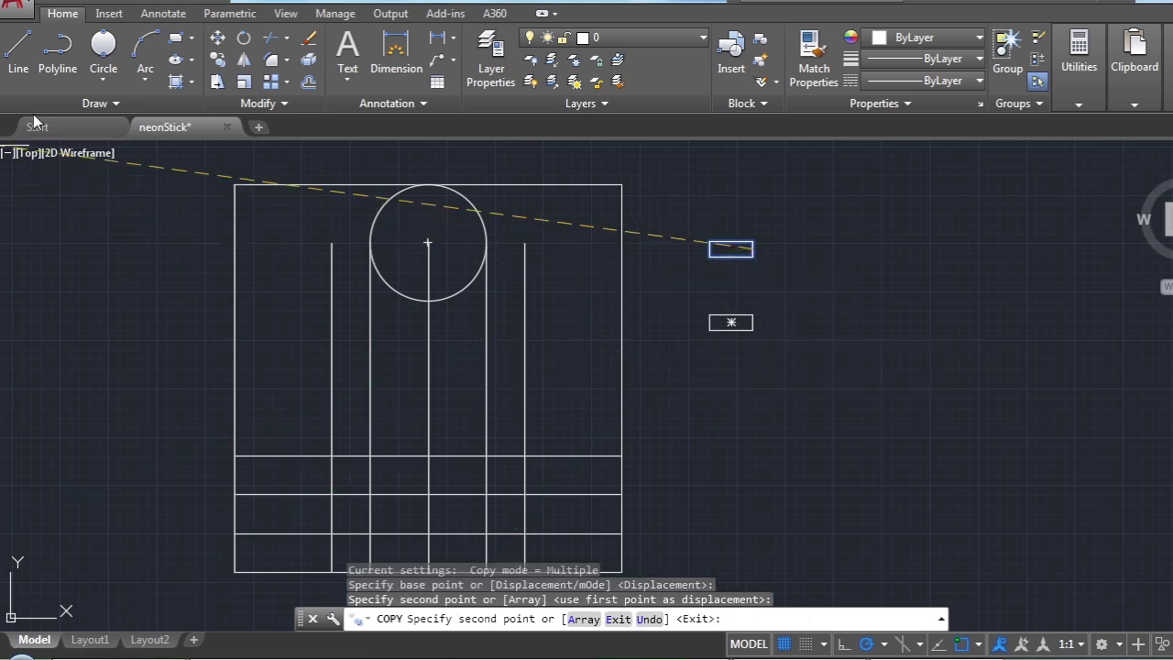
pyautogui.click(18, 46)
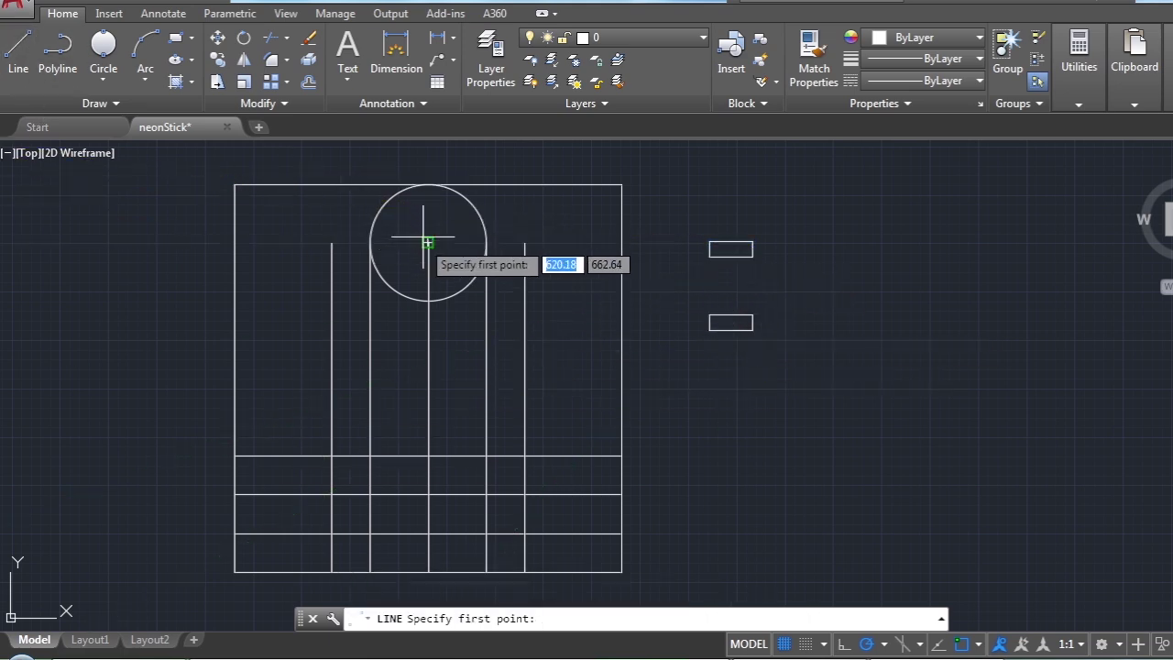
# Draw a 2-point circle of diameter 50 downward from the small circle's top quadrant
pyautogui.click(117, 81)
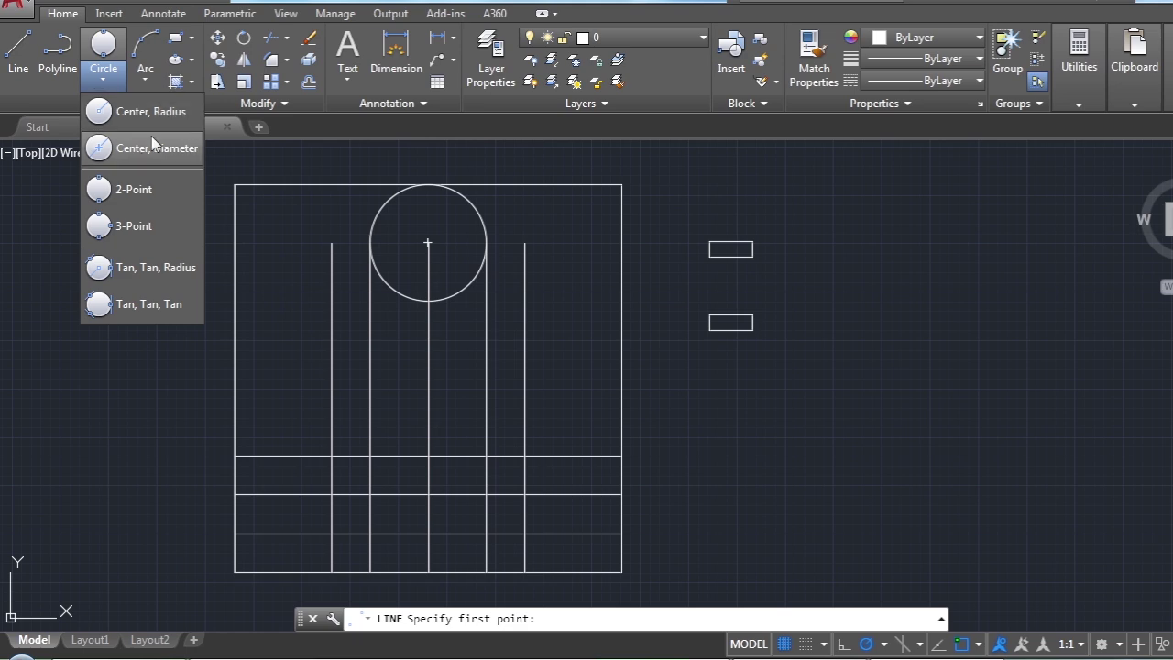
pyautogui.click(146, 187)
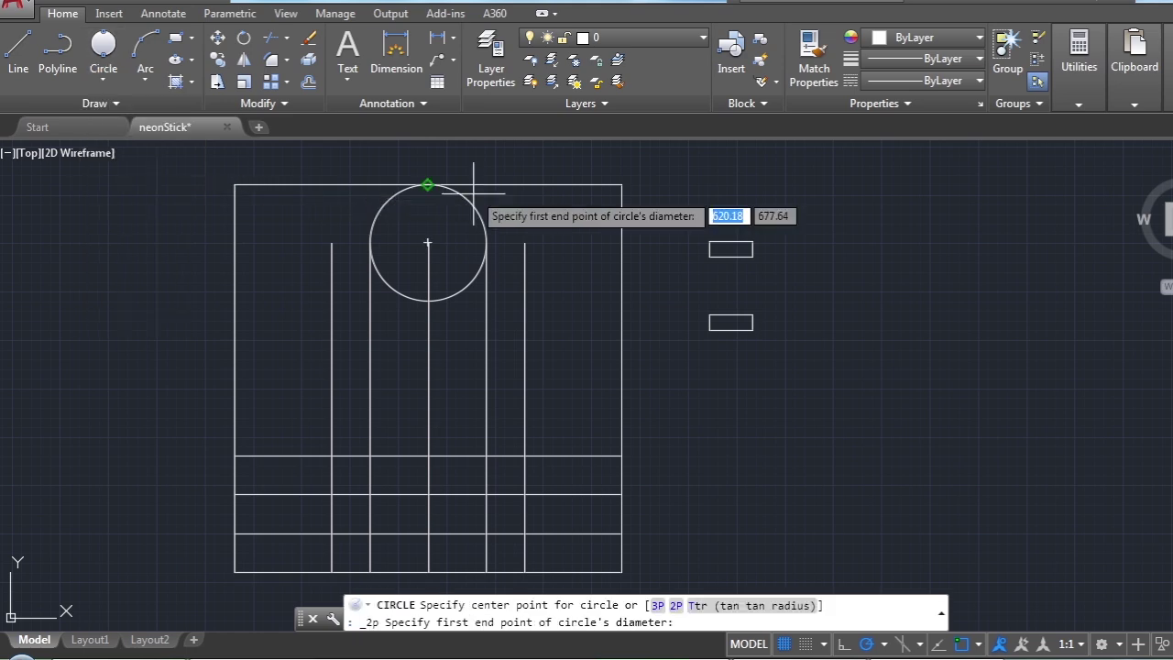
pyautogui.click(428, 185)
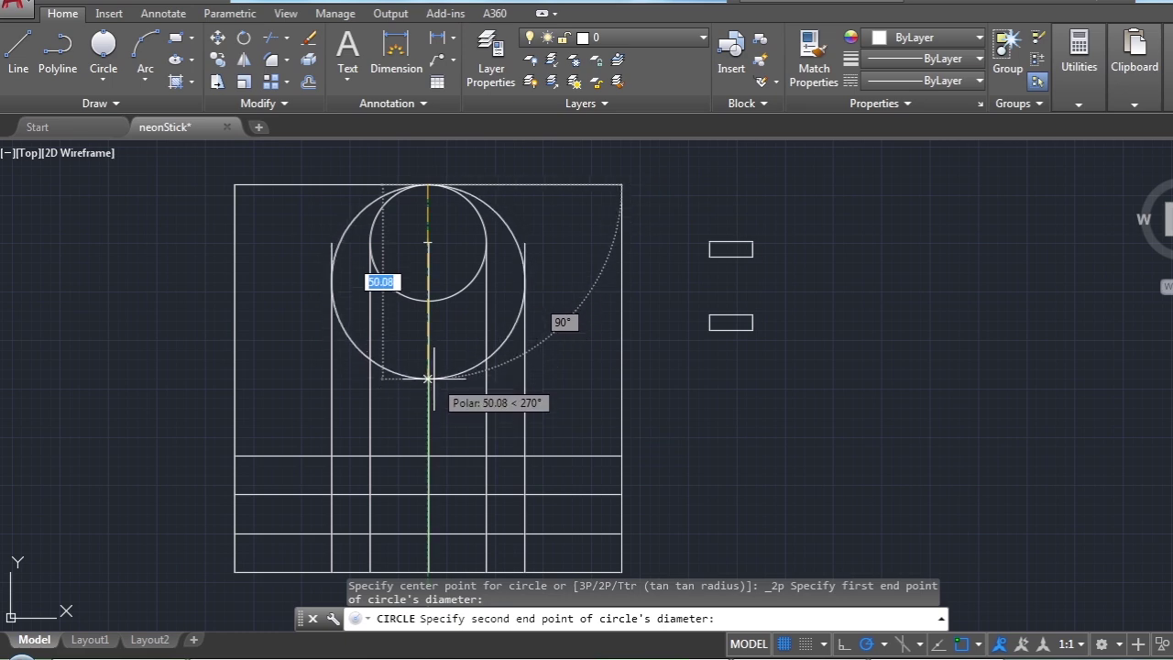
pyautogui.write('5')
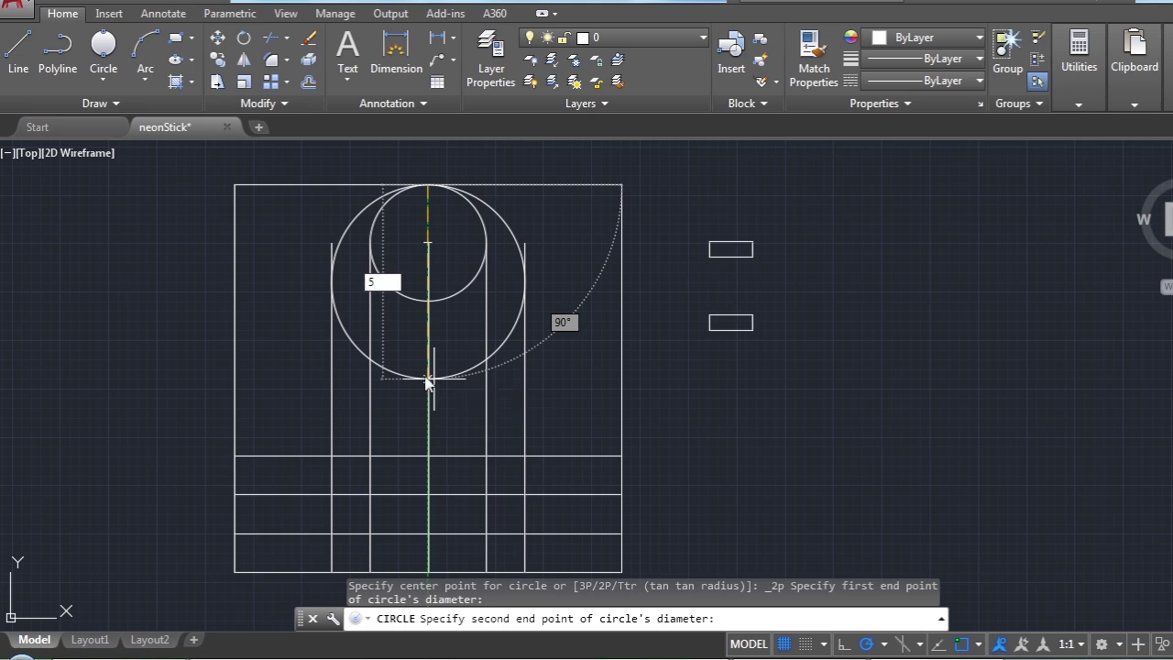
pyautogui.write('0')
pyautogui.press('Return')
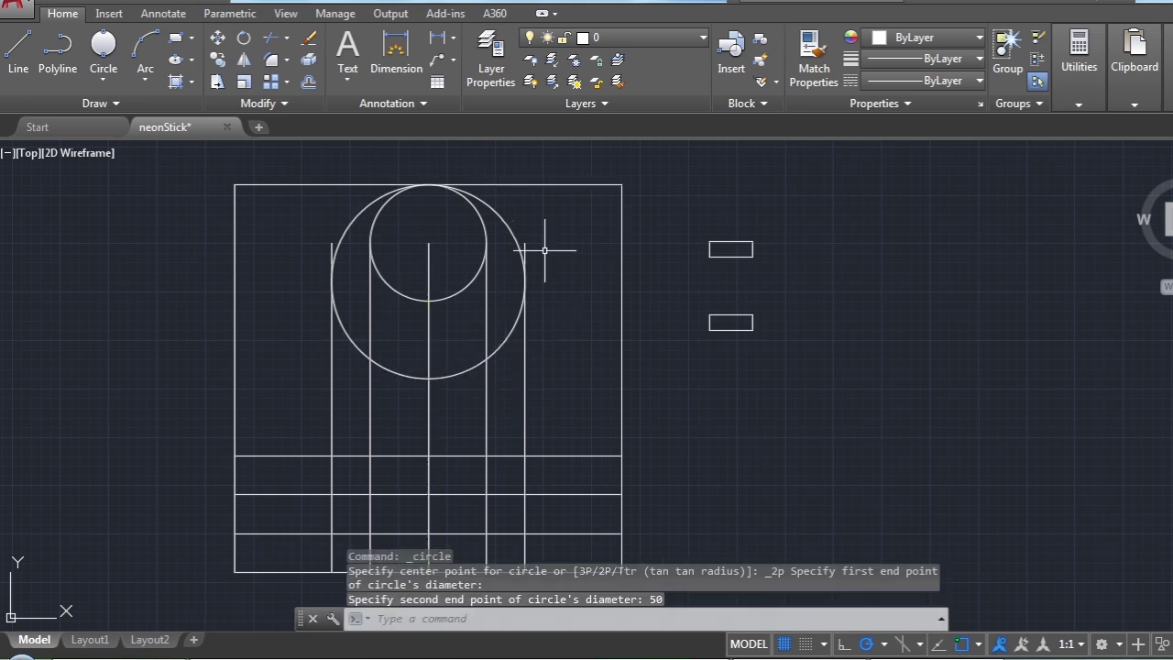
pyautogui.scroll(-2, 544, 248)
pyautogui.scroll(2, 545, 249)
pyautogui.scroll(2, 538, 255)
pyautogui.scroll(-2, 535, 260)
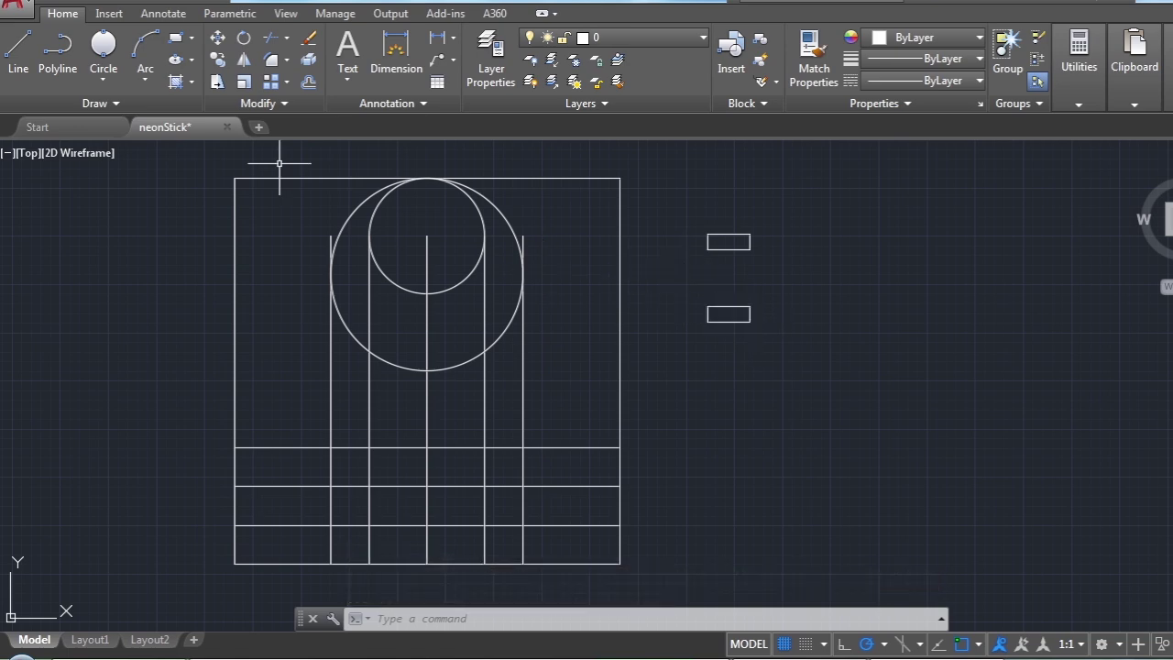
# Copy the lower small rectangle to the circles' top quadrant
pyautogui.click(228, 59)
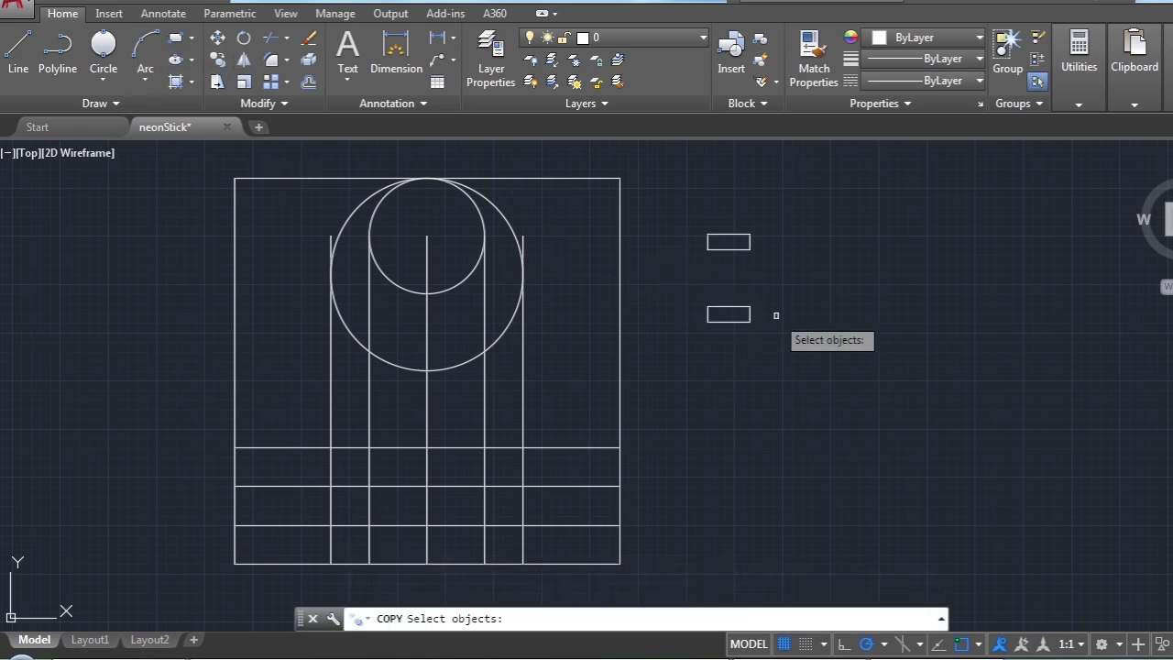
pyautogui.click(773, 288)
pyautogui.click(706, 316)
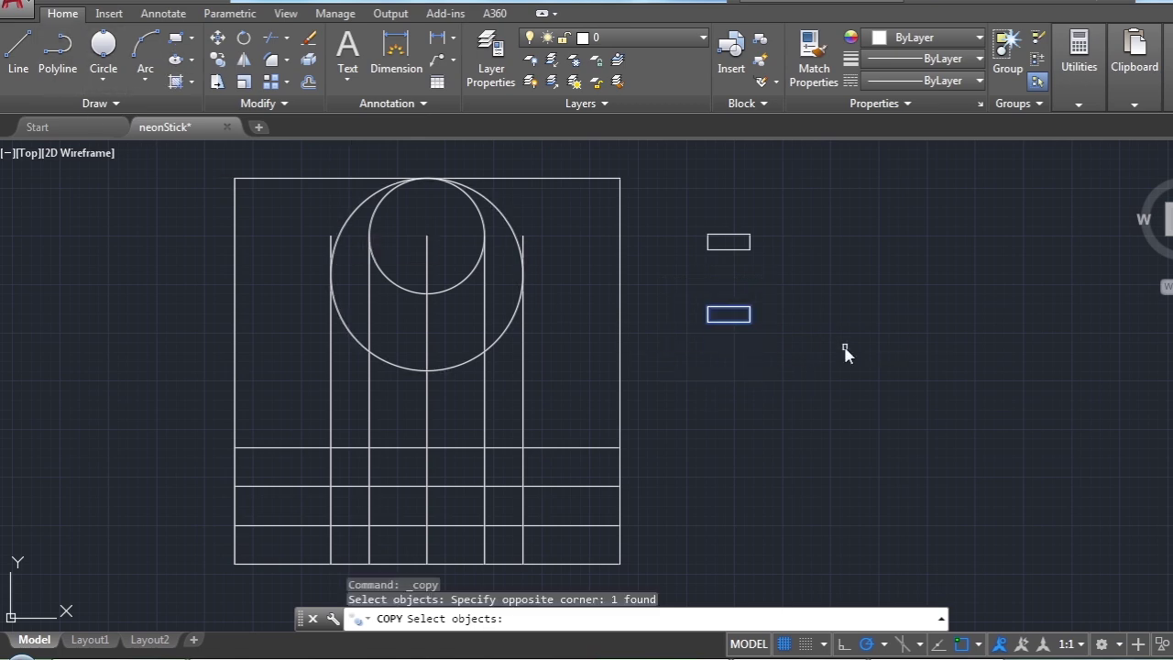
pyautogui.press('Return')
pyautogui.click(750, 316)
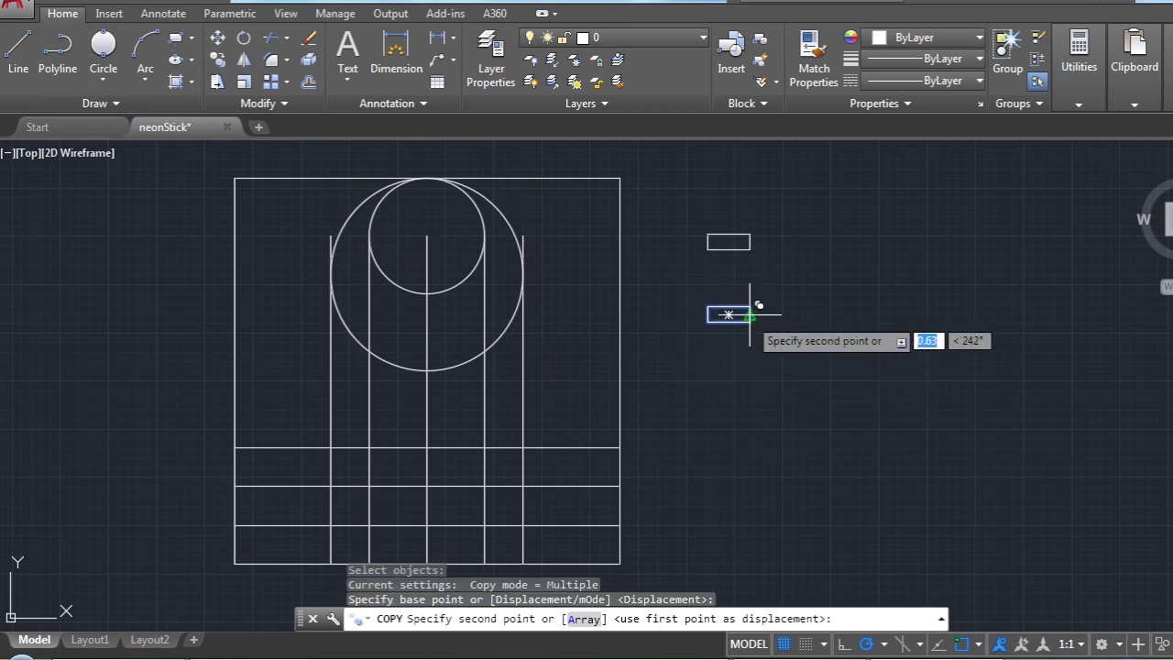
pyautogui.click(427, 176)
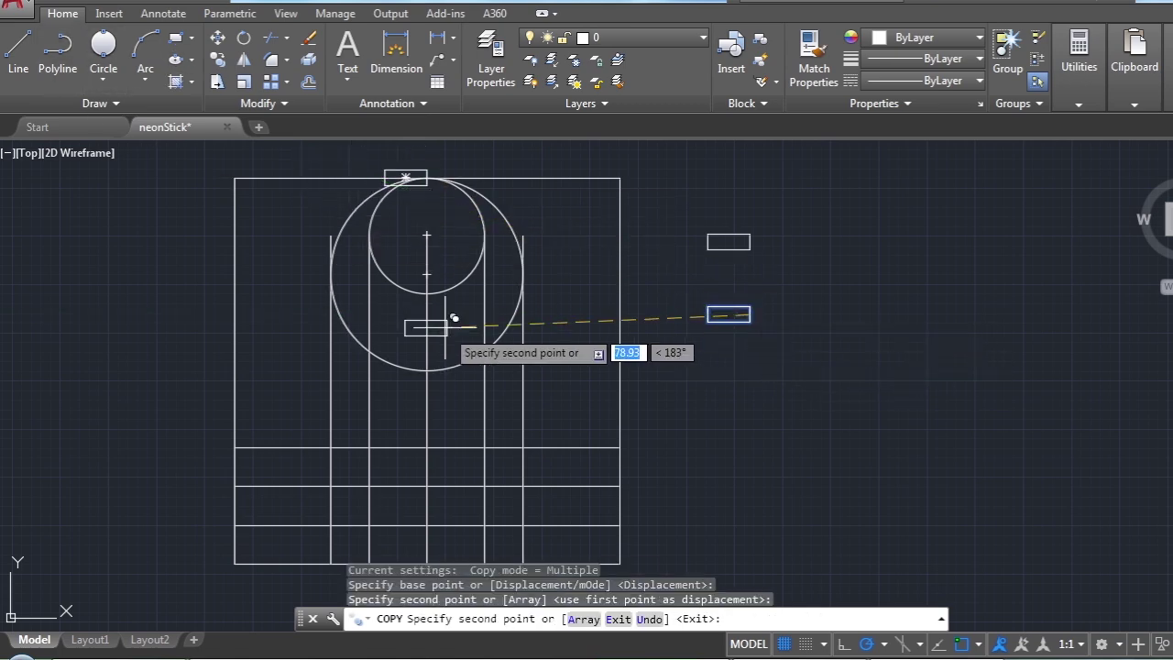
pyautogui.click(220, 61)
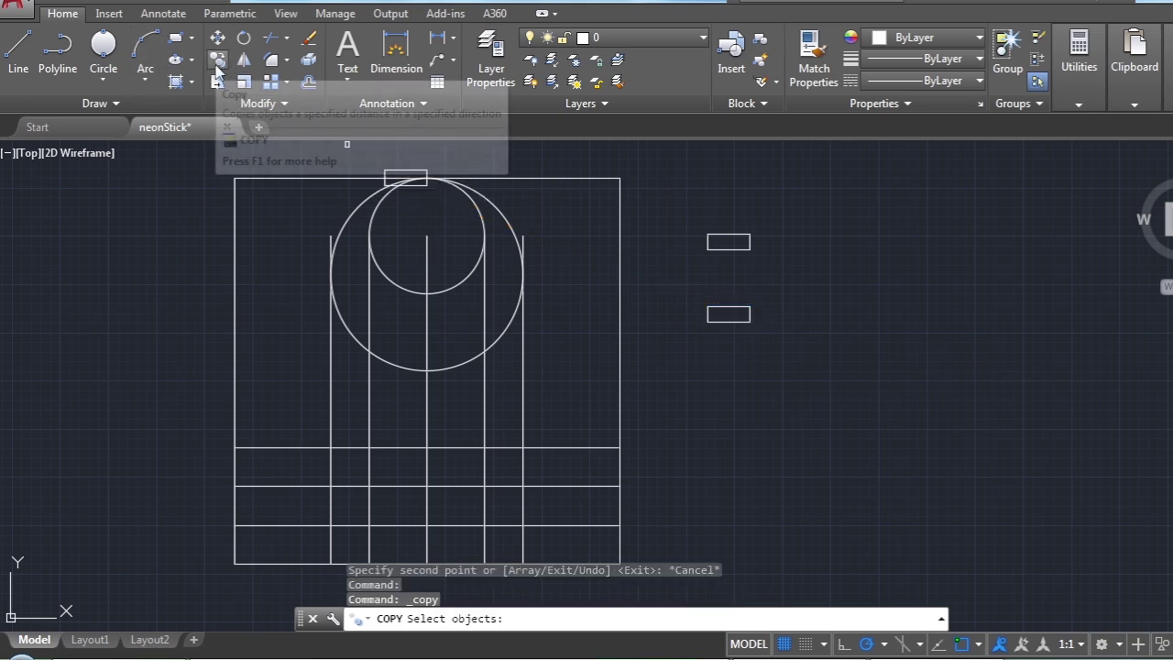
# Rotate the copied rectangle 90° about its top-centre point so it stands upright
pyautogui.click(244, 60)
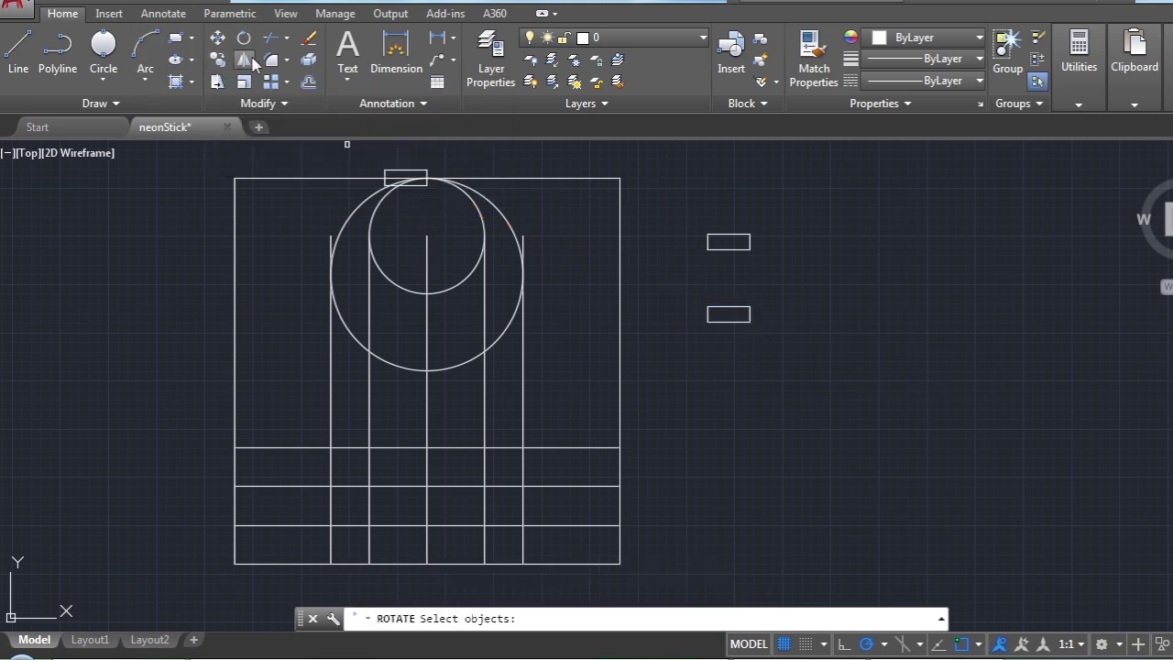
pyautogui.click(394, 171)
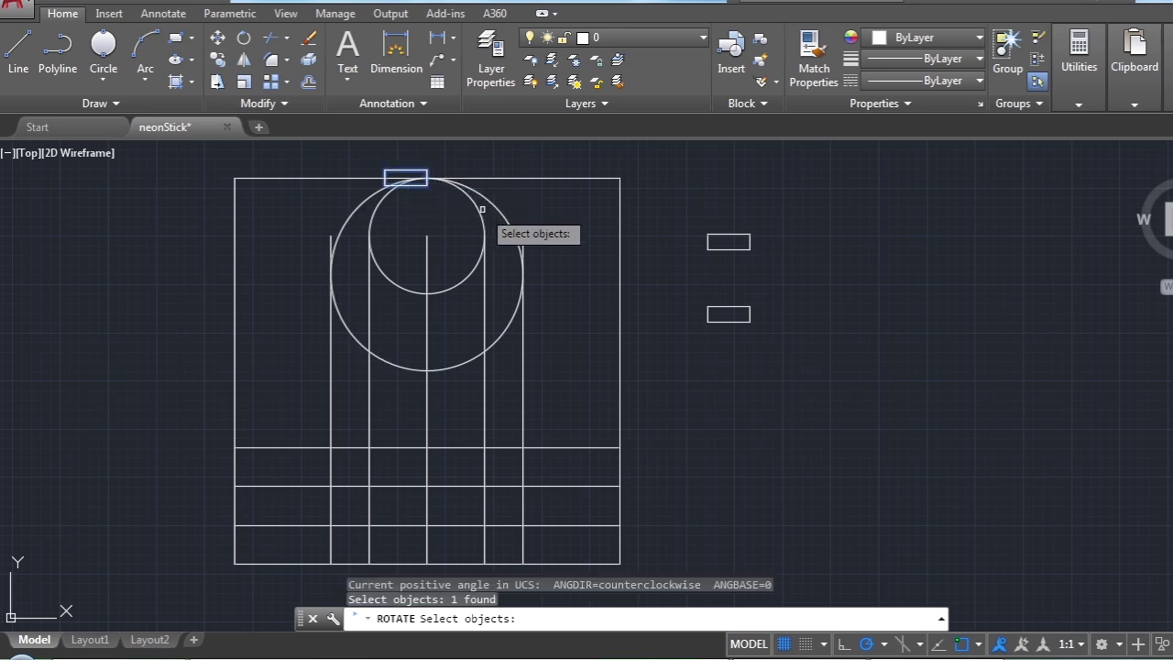
pyautogui.press('Return')
pyautogui.click(426, 176)
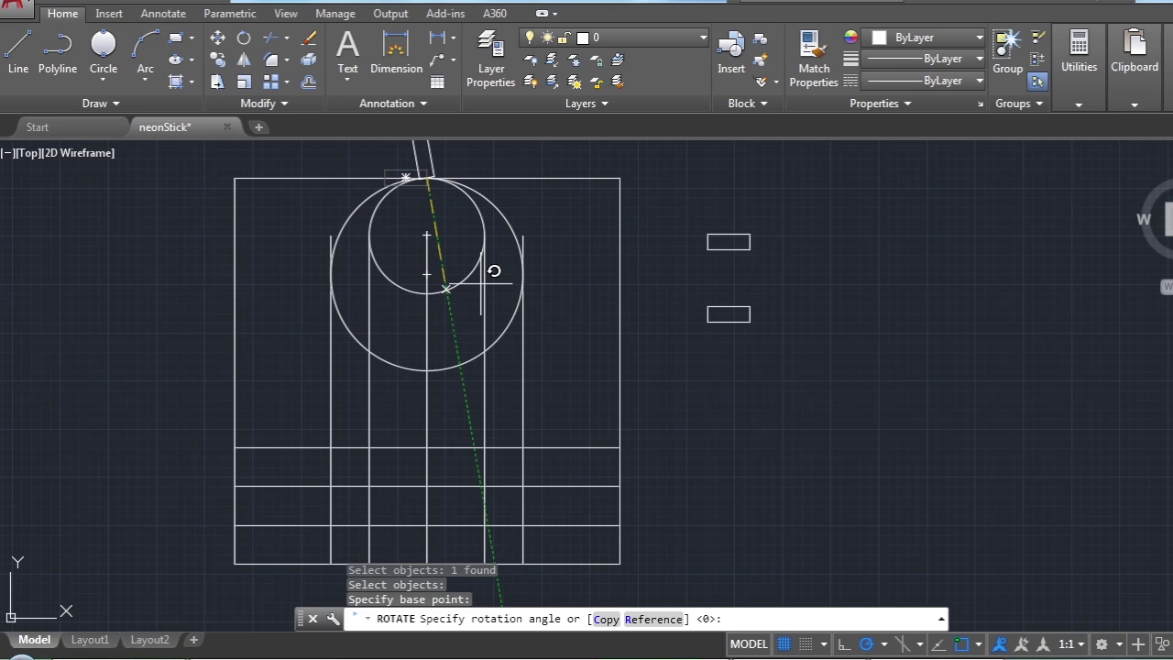
pyautogui.click(426, 153)
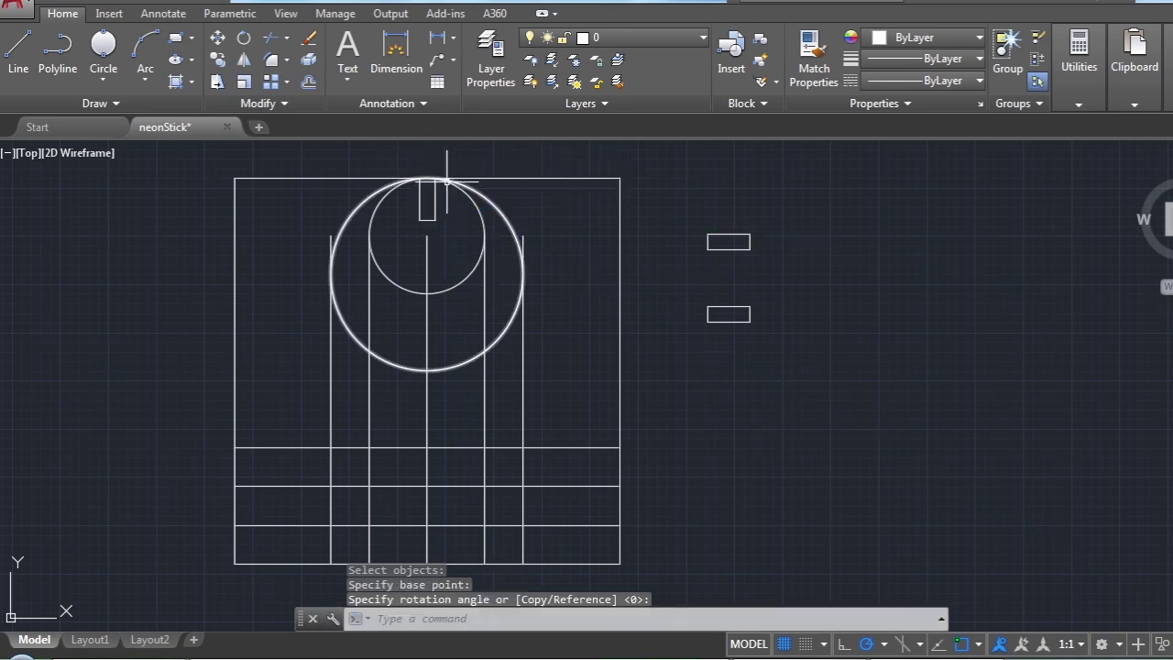
pyautogui.scroll(2, 459, 195)
pyautogui.scroll(-2, 481, 220)
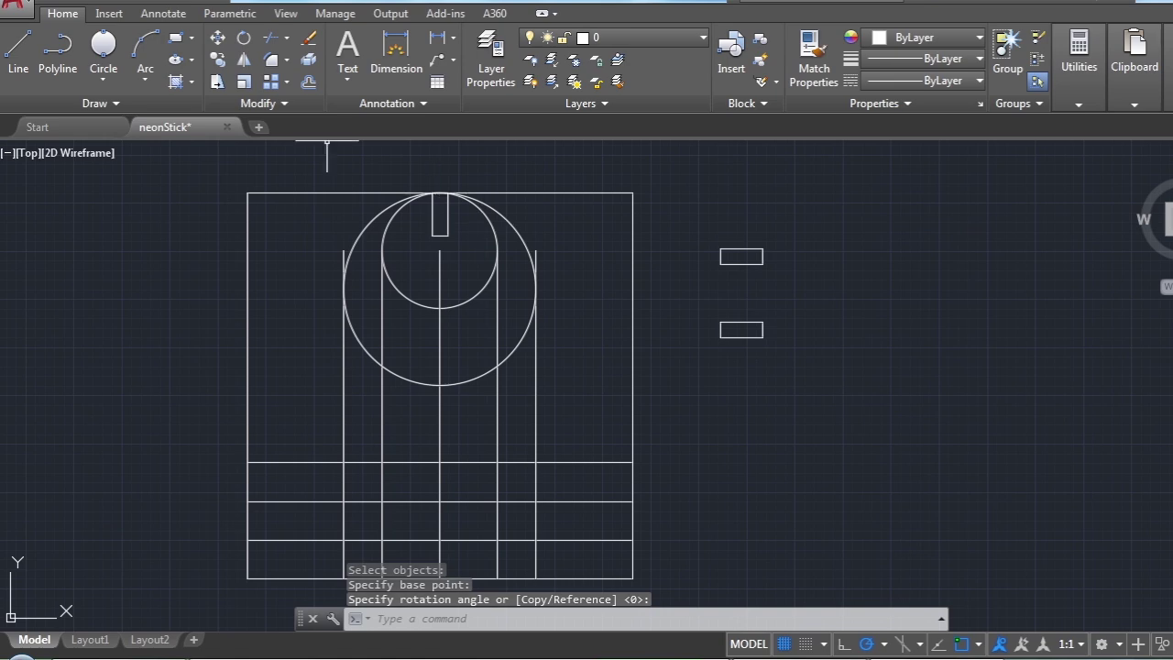
# Make a polar array of the upright rectangle around the centre, then undo the six-item result
pyautogui.click(286, 82)
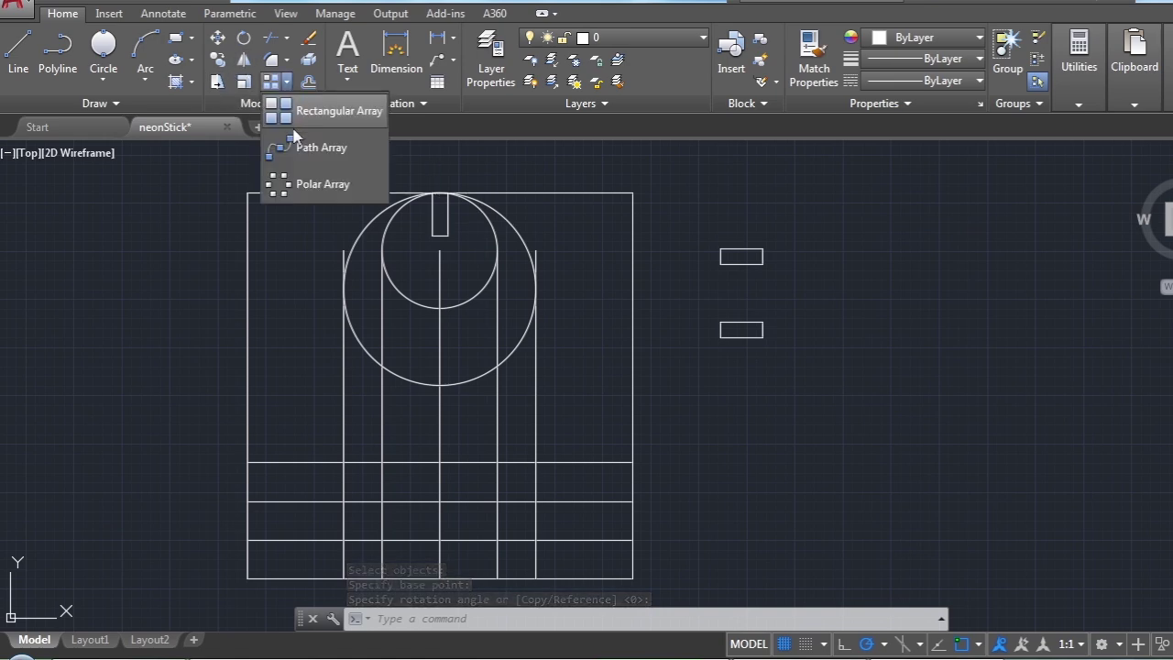
pyautogui.click(296, 183)
pyautogui.click(440, 229)
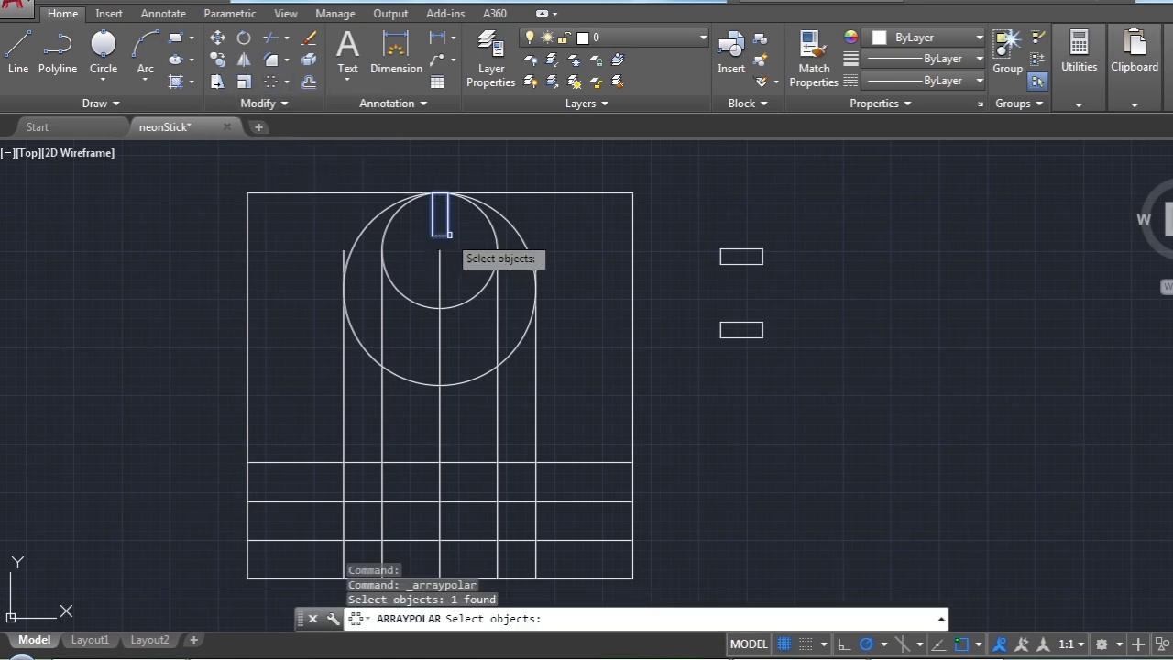
pyautogui.press('Return')
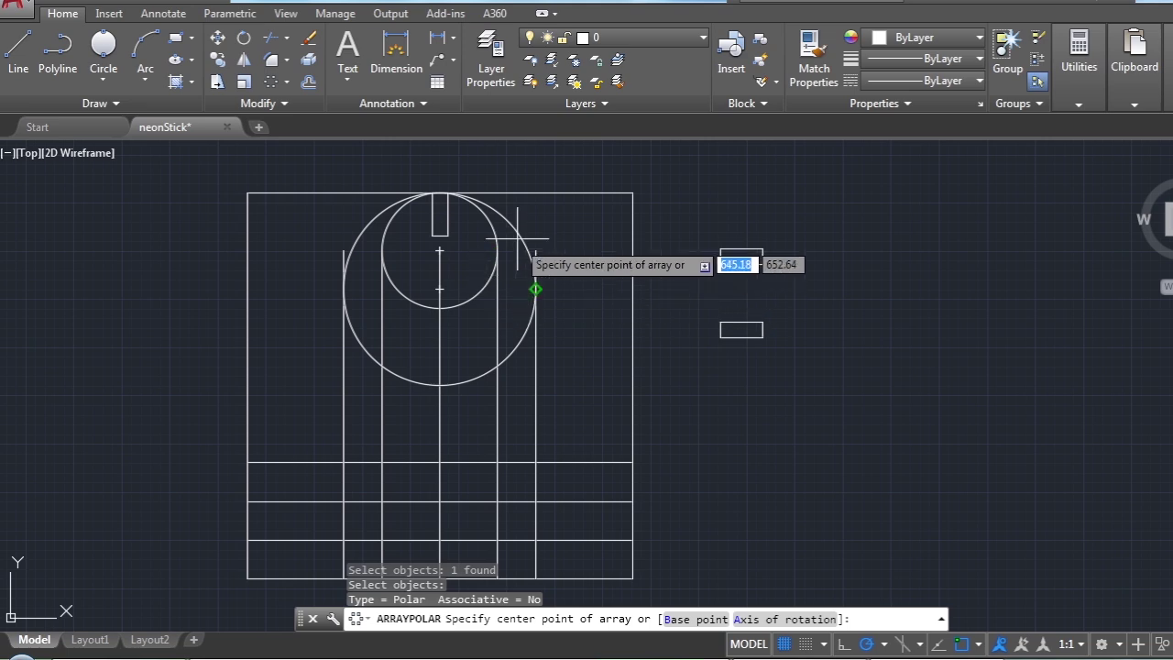
pyautogui.click(440, 309)
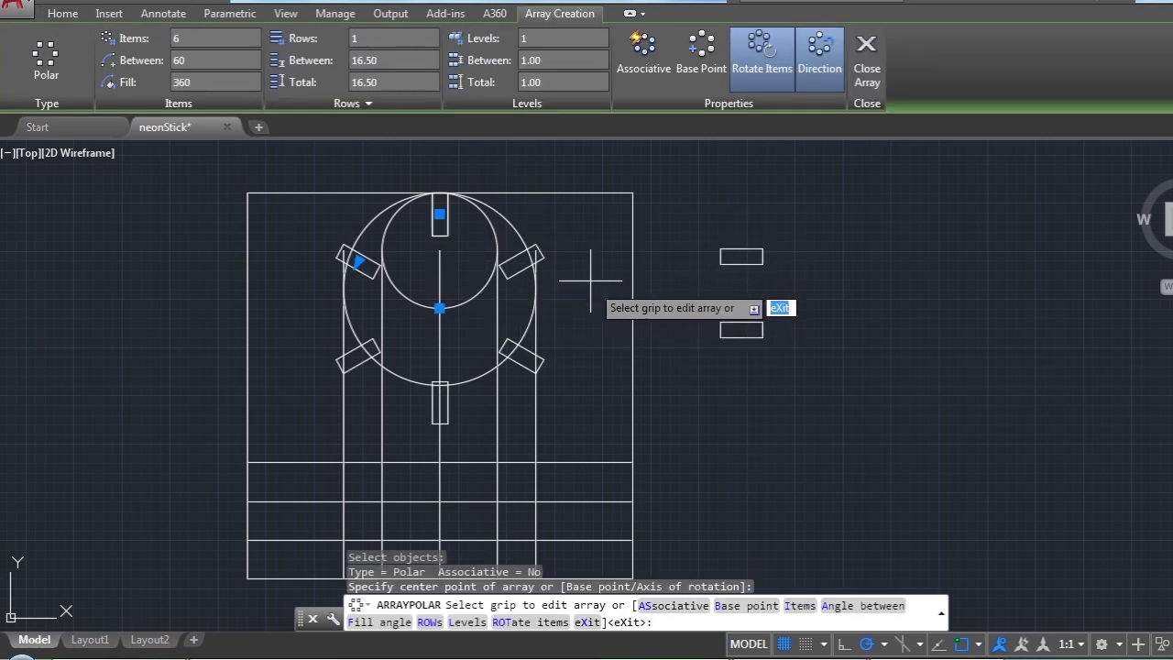
pyautogui.press('Escape')
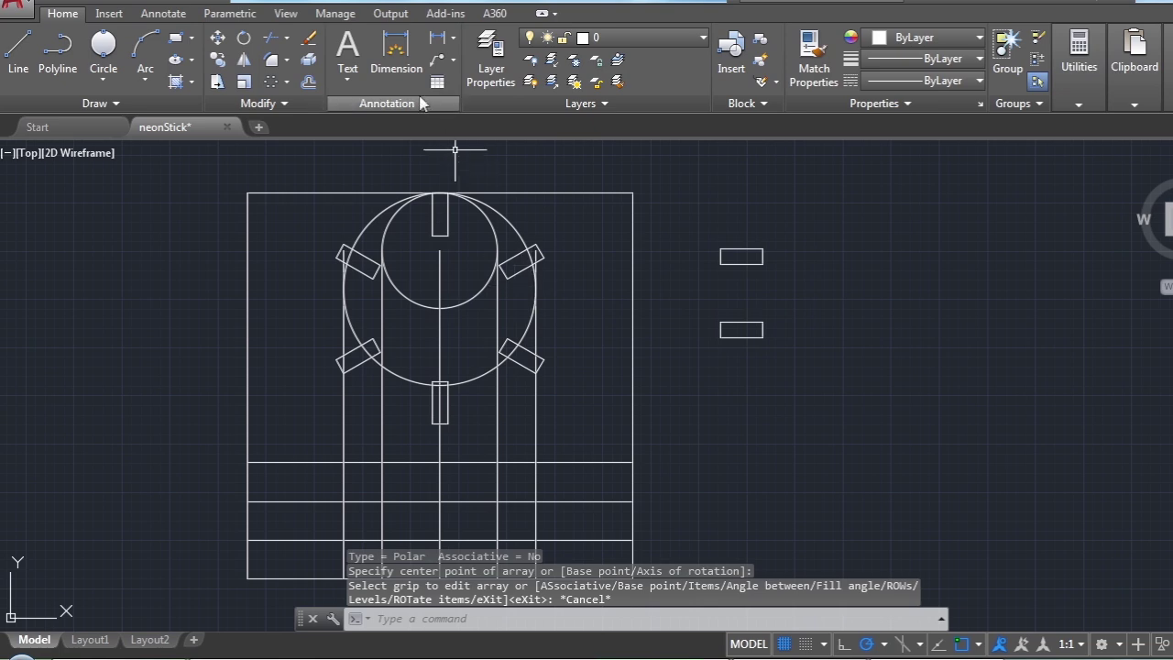
pyautogui.hotkey('ctrl', 'z')
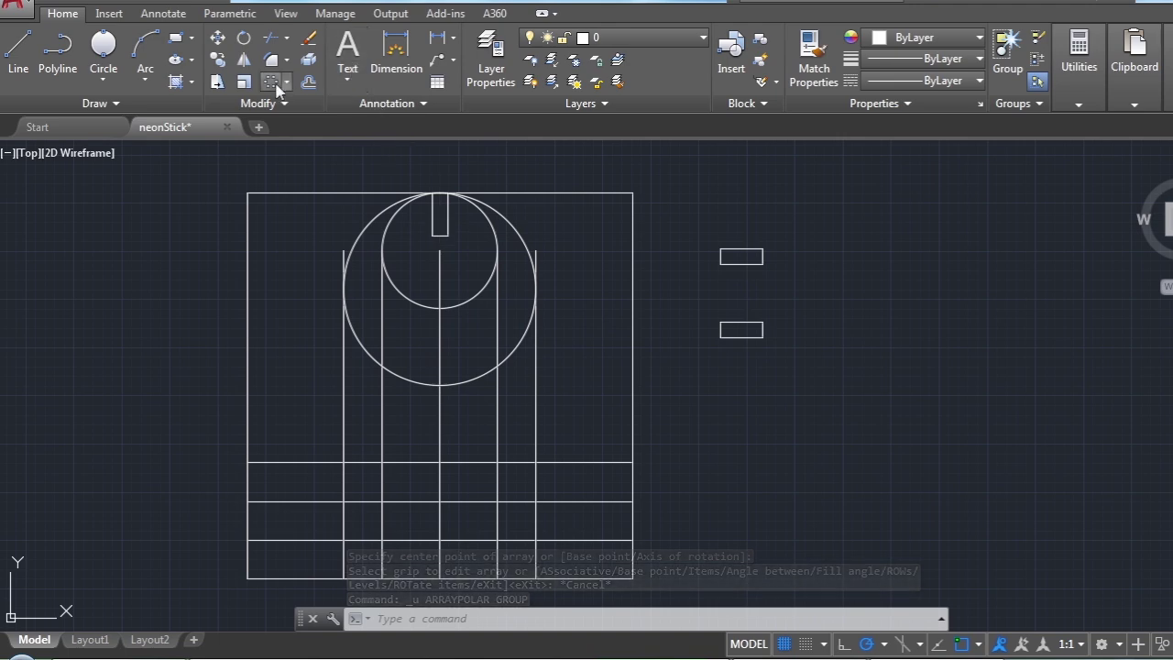
# Re-create the polar array on the large circle's centre with 10 rectangles, 36° apart
pyautogui.click(271, 82)
pyautogui.click(448, 231)
pyautogui.press('Return')
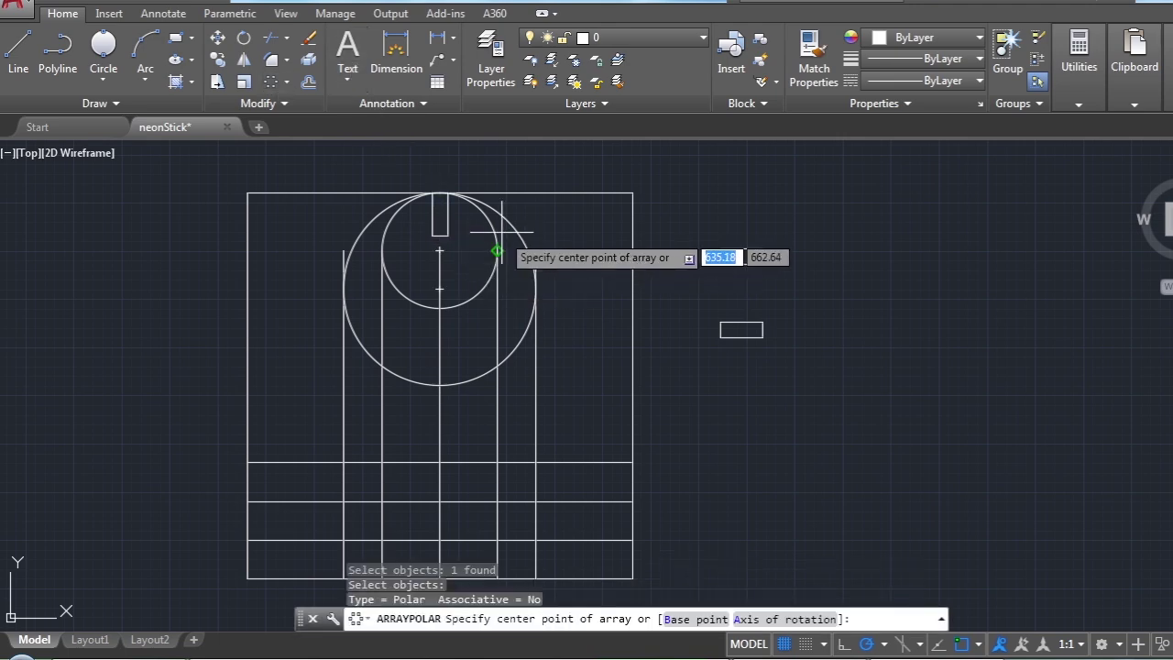
pyautogui.click(440, 289)
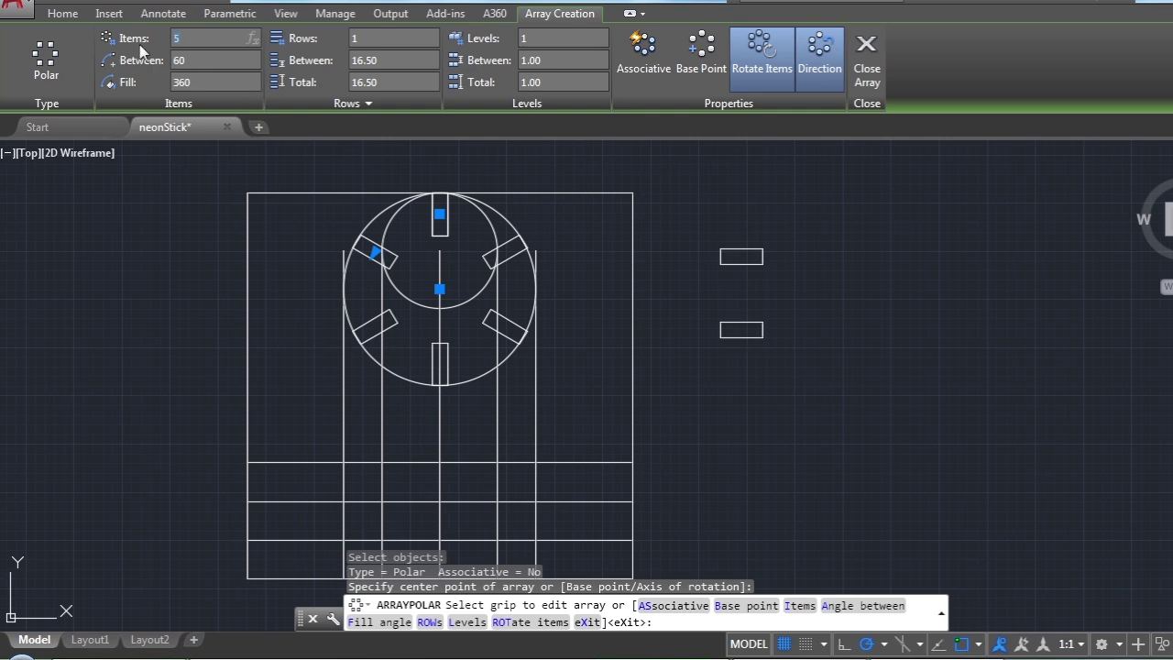
pyautogui.write('2')
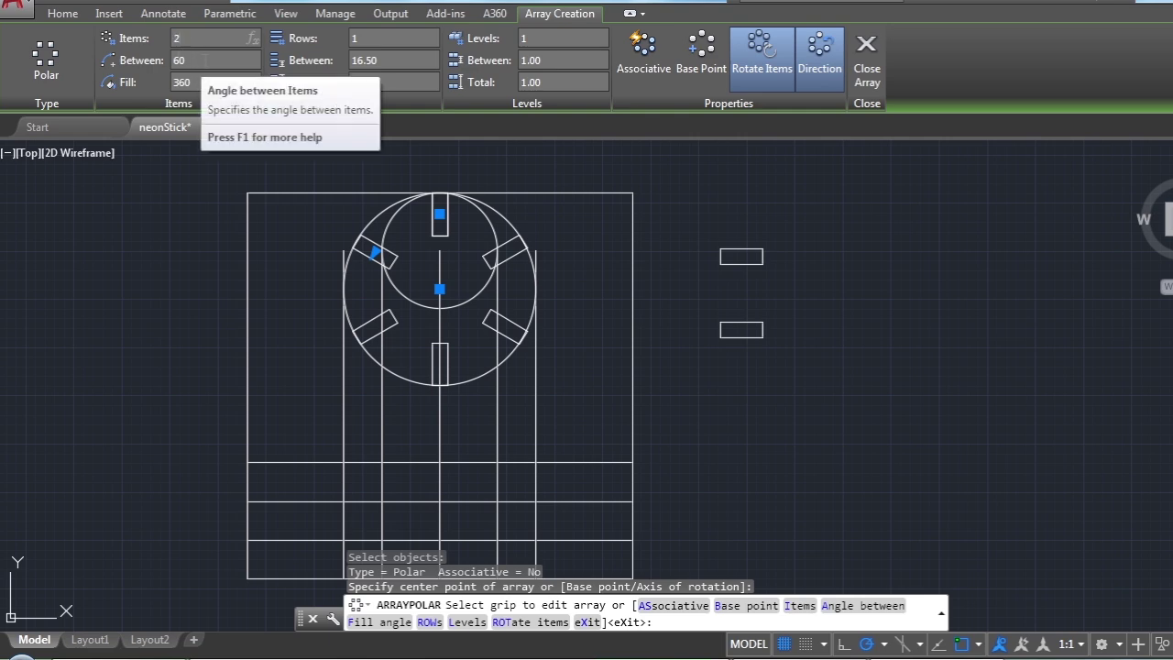
pyautogui.write('10')
pyautogui.press('Return')
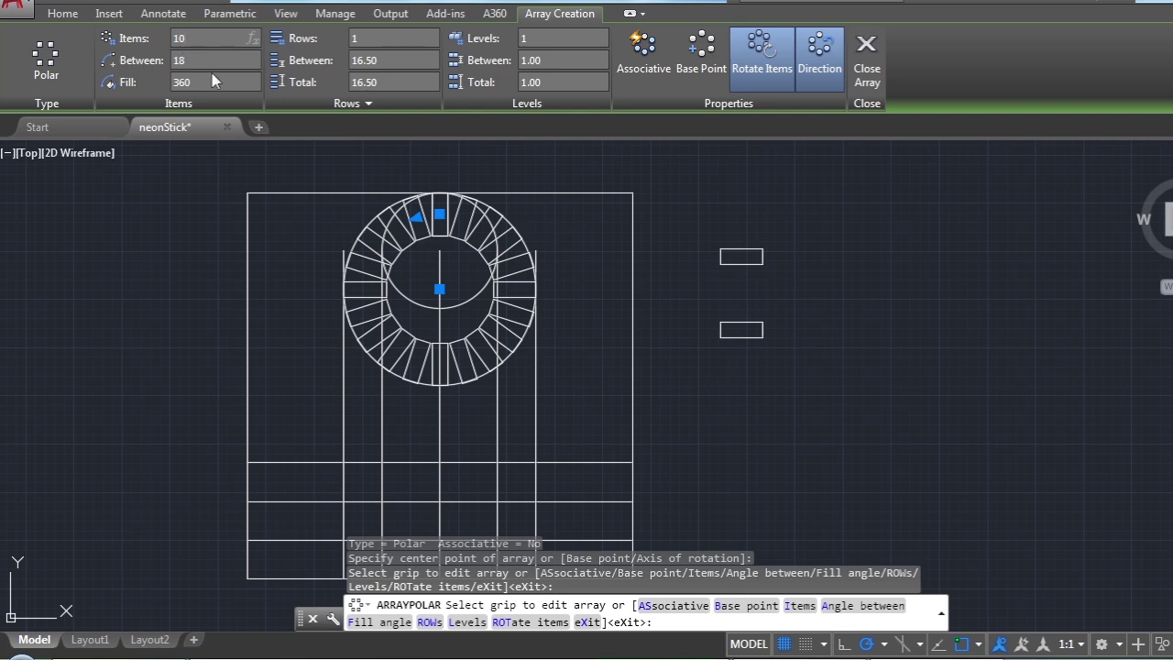
pyautogui.press('Return')
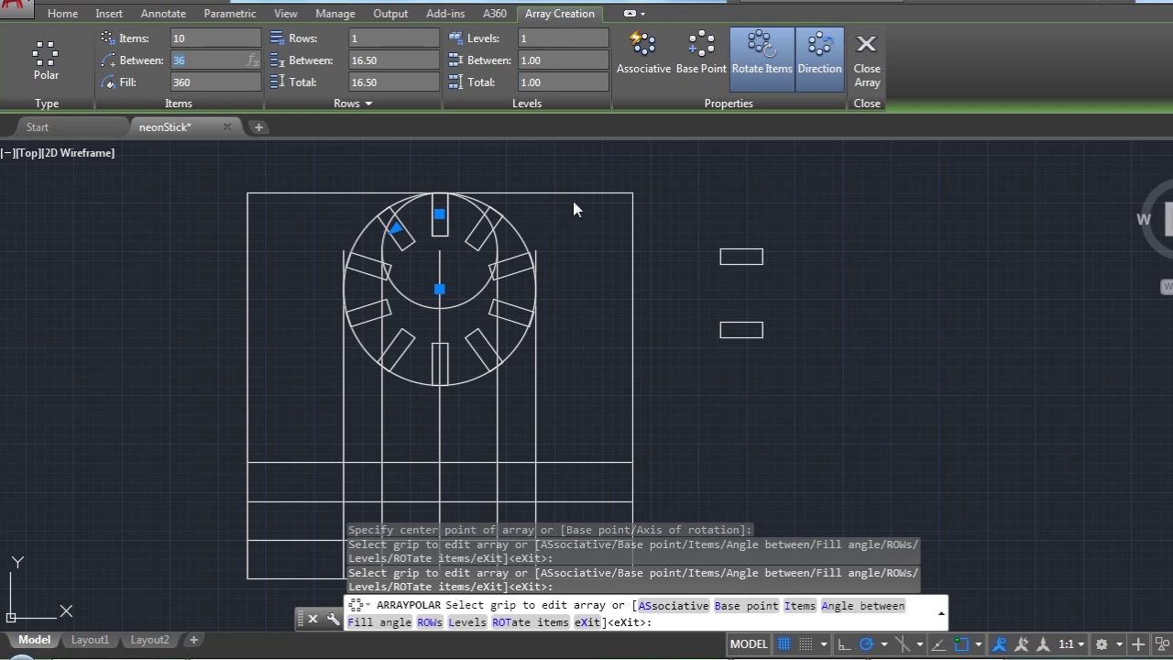
pyautogui.click(867, 65)
pyautogui.scroll(-1, 550, 240)
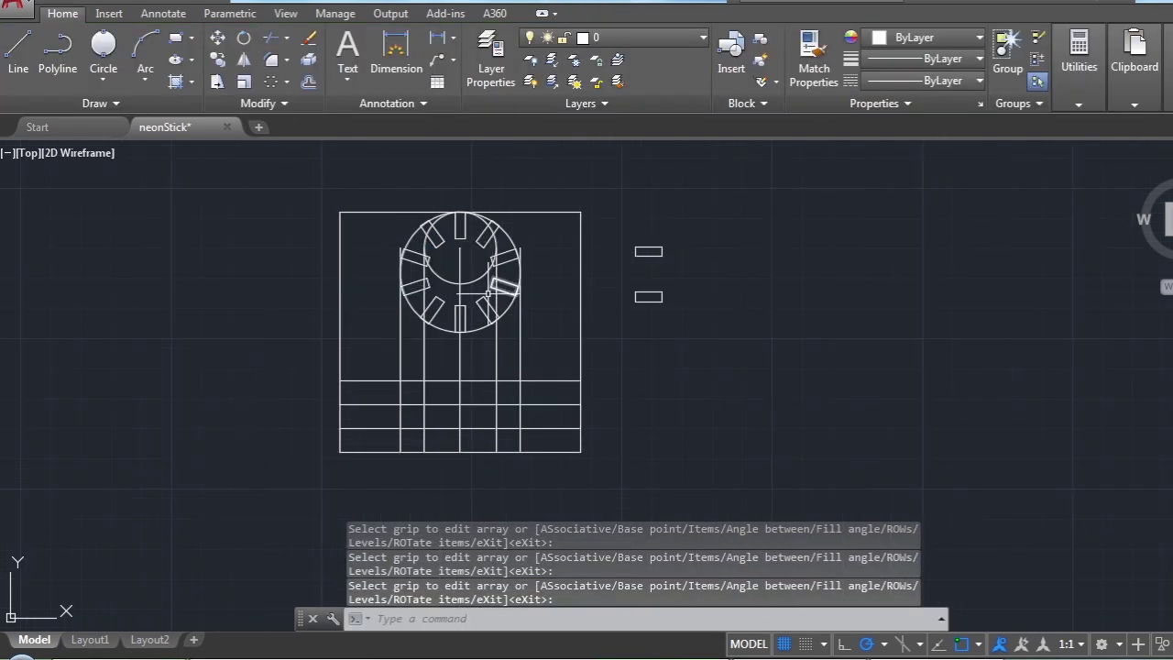
# Copy the upper small side rectangle to a spot below the other side rectangles
pyautogui.scroll(1, 545, 315)
pyautogui.scroll(-1, 684, 311)
pyautogui.scroll(1, 686, 309)
pyautogui.scroll(-1, 683, 309)
pyautogui.scroll(1, 607, 304)
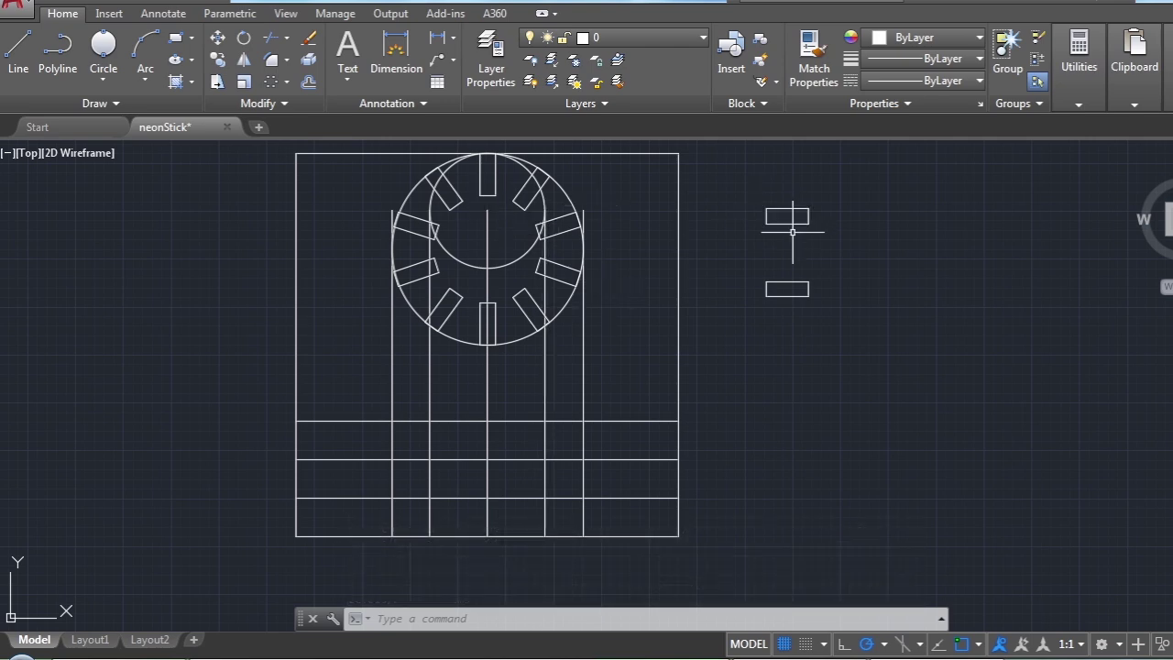
pyautogui.click(834, 189)
pyautogui.click(688, 235)
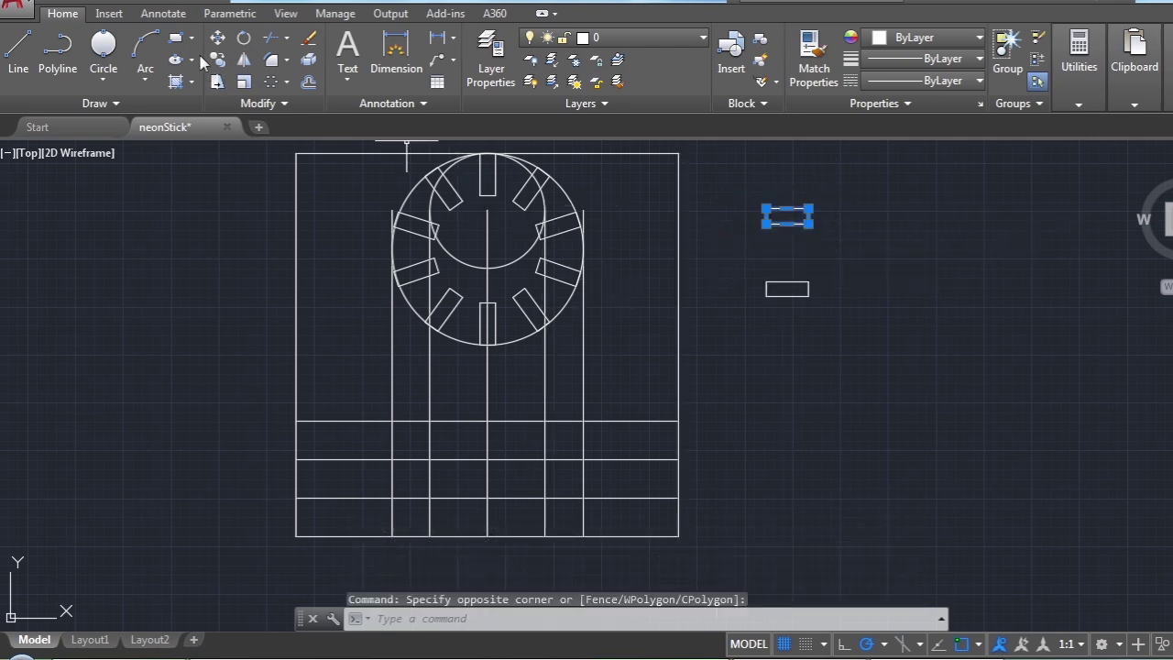
pyautogui.click(226, 63)
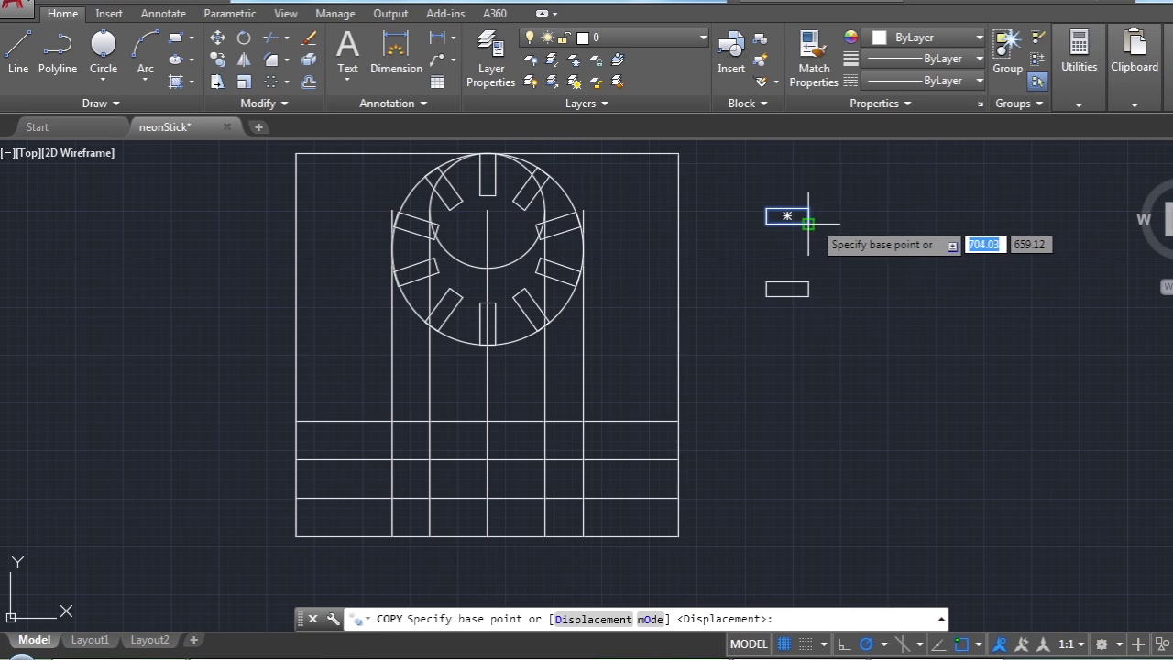
pyautogui.click(787, 216)
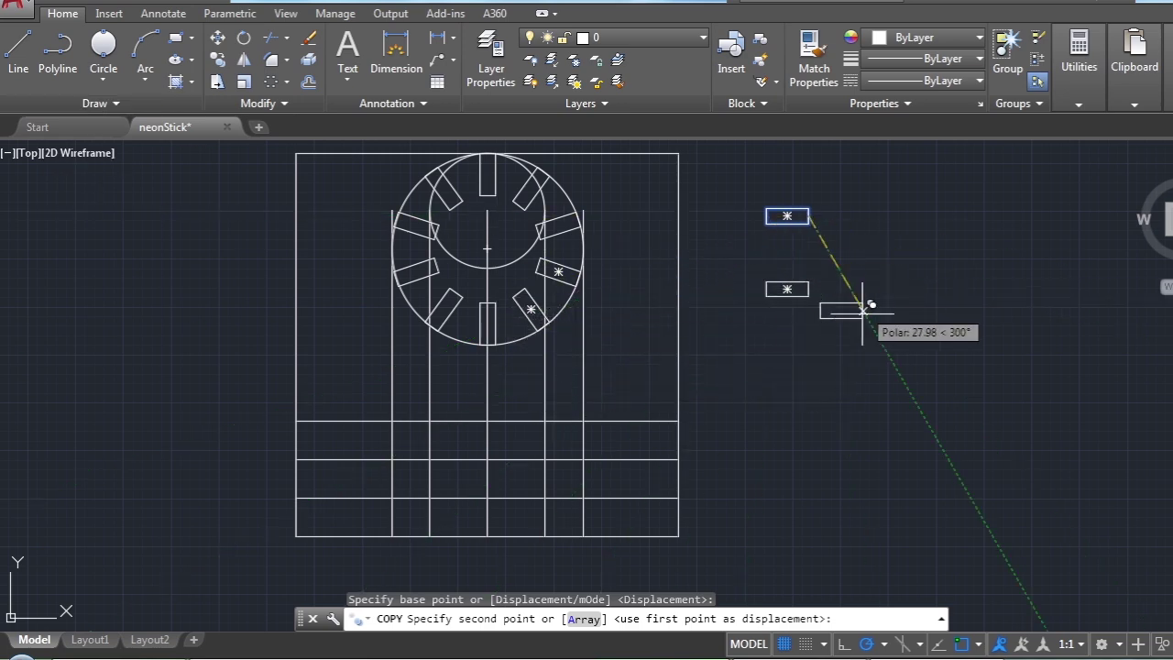
pyautogui.click(765, 339)
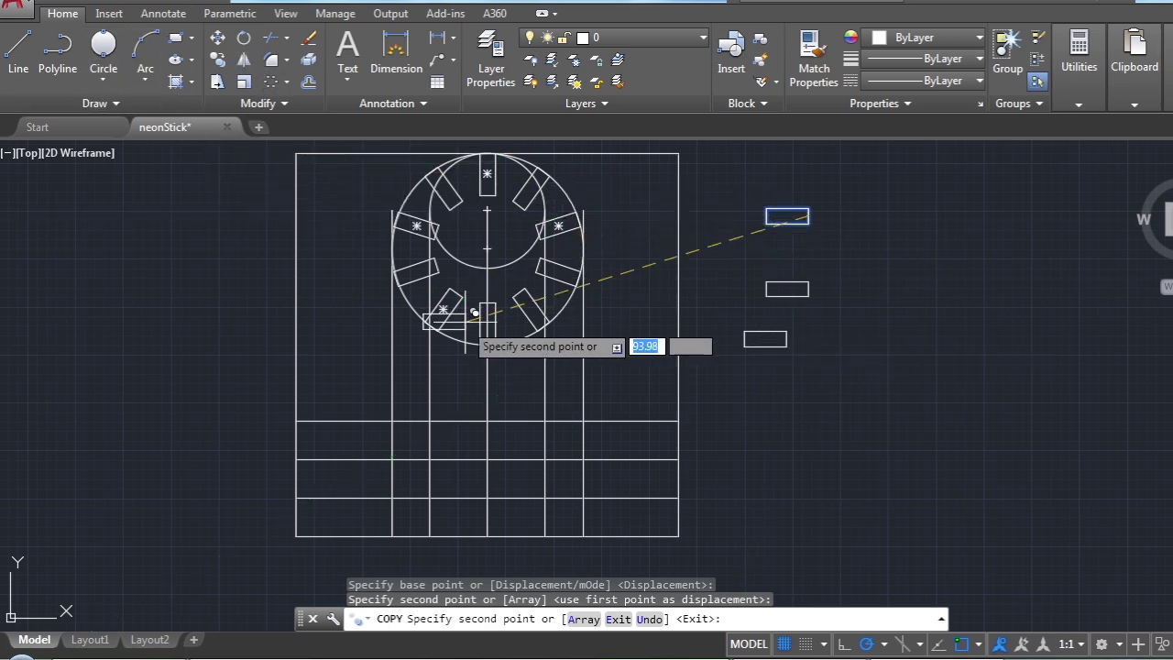
pyautogui.press('Escape')
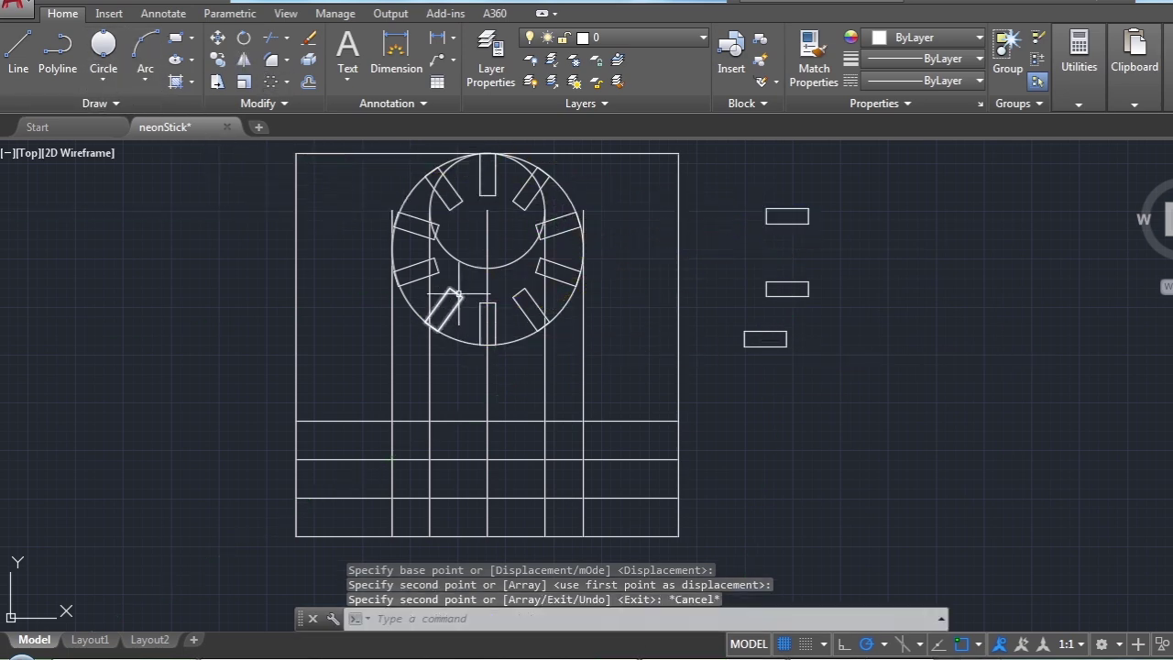
# Erase the lower-left, lower-right and bottom rectangles from the circle
pyautogui.click(455, 296)
pyautogui.press('Delete')
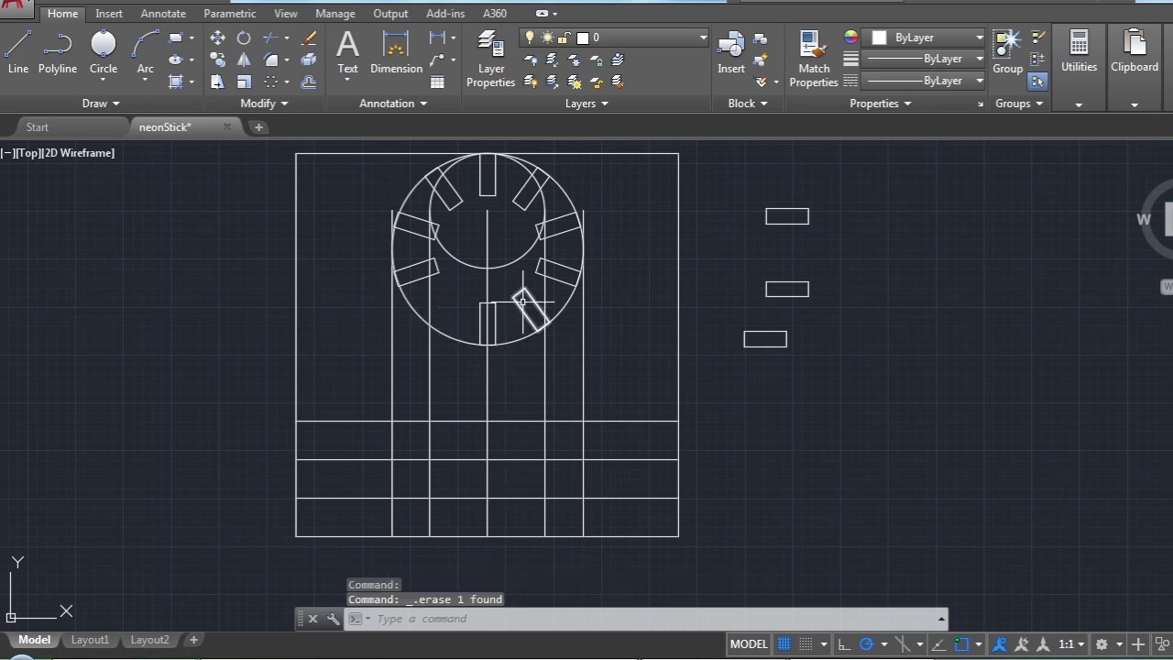
pyautogui.click(524, 295)
pyautogui.press('Delete')
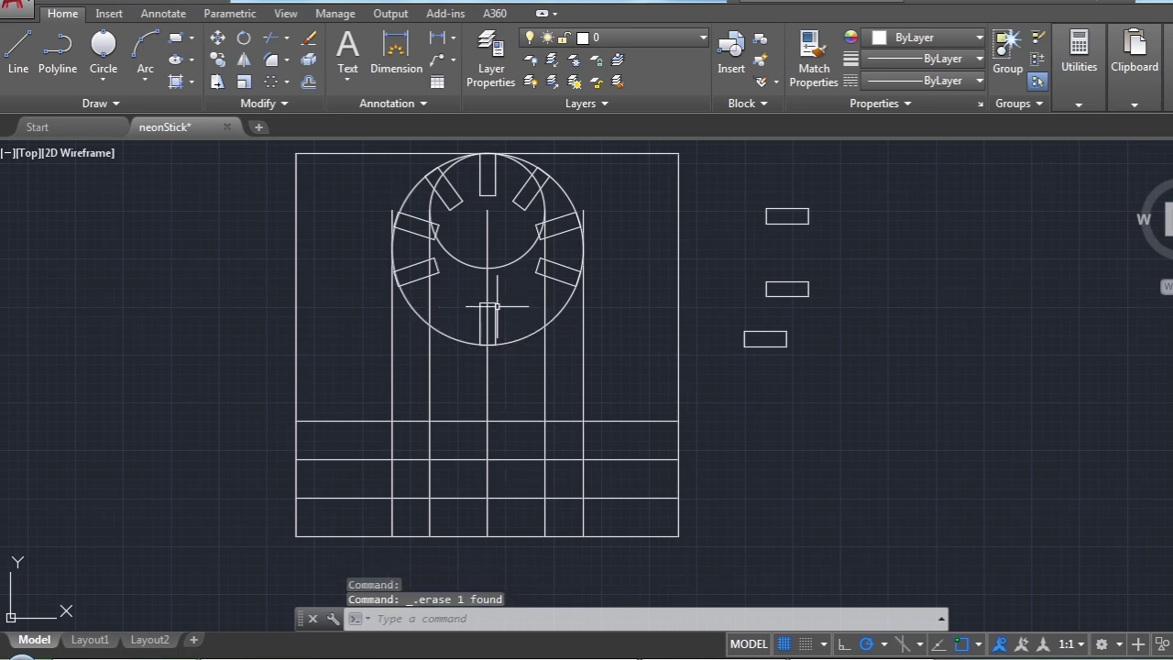
pyautogui.click(495, 306)
pyautogui.press('Delete')
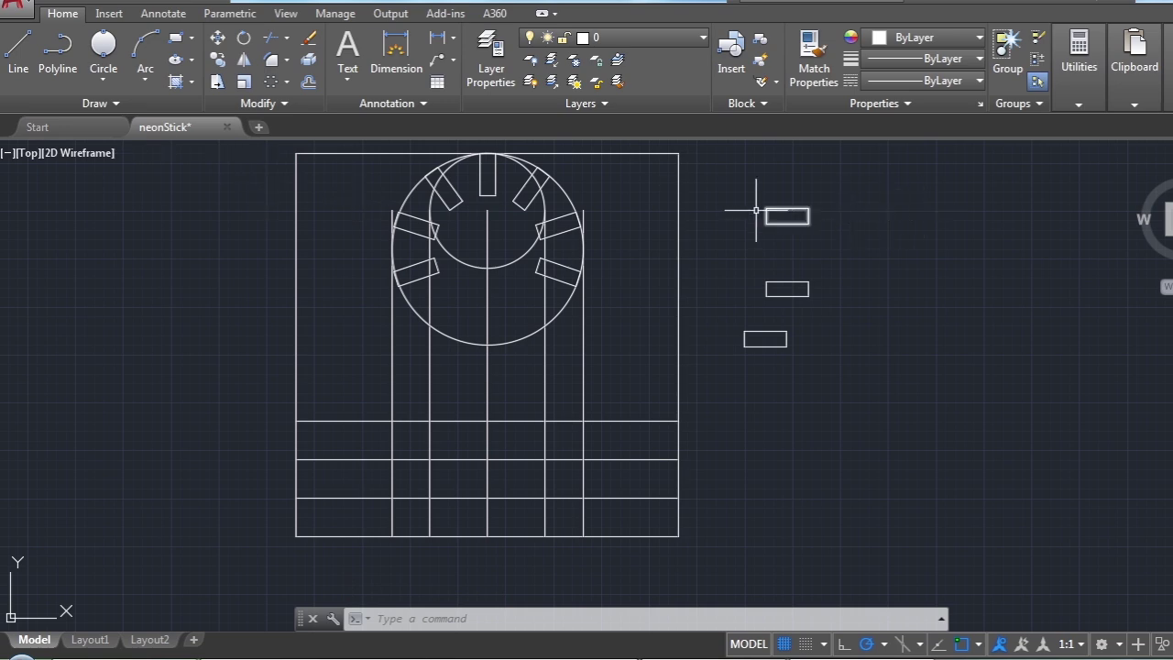
# Undo the last two erasures, leaving only the circle's bottom rectangle erased
pyautogui.click(732, 189)
pyautogui.click(814, 233)
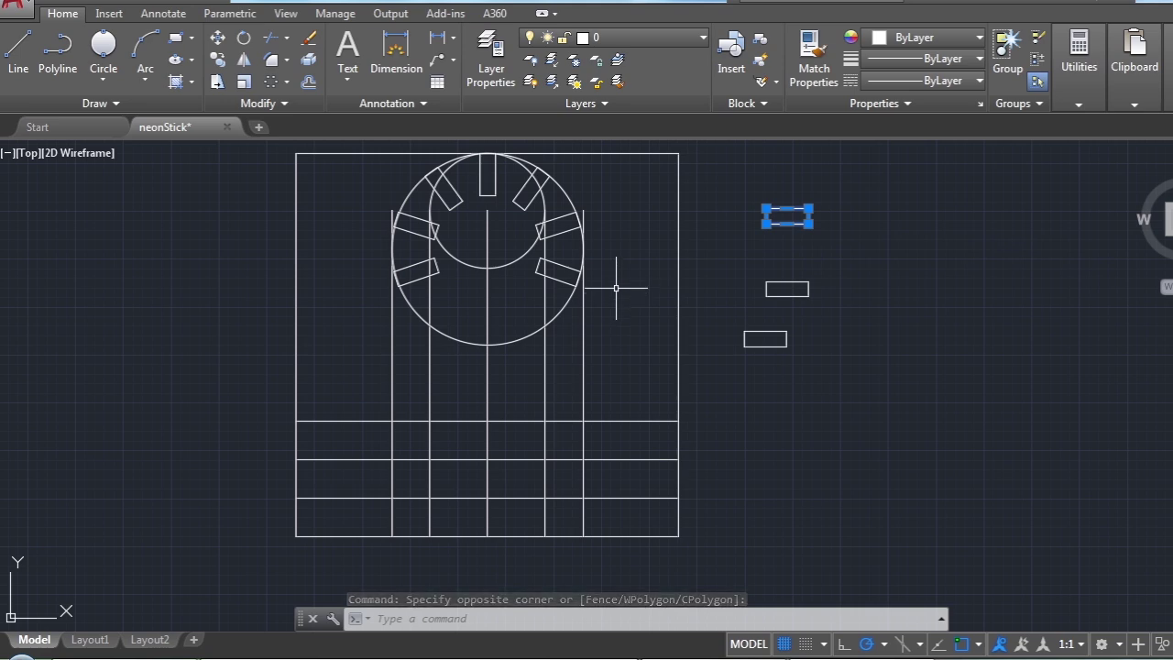
pyautogui.hotkey('ctrl', 'z')
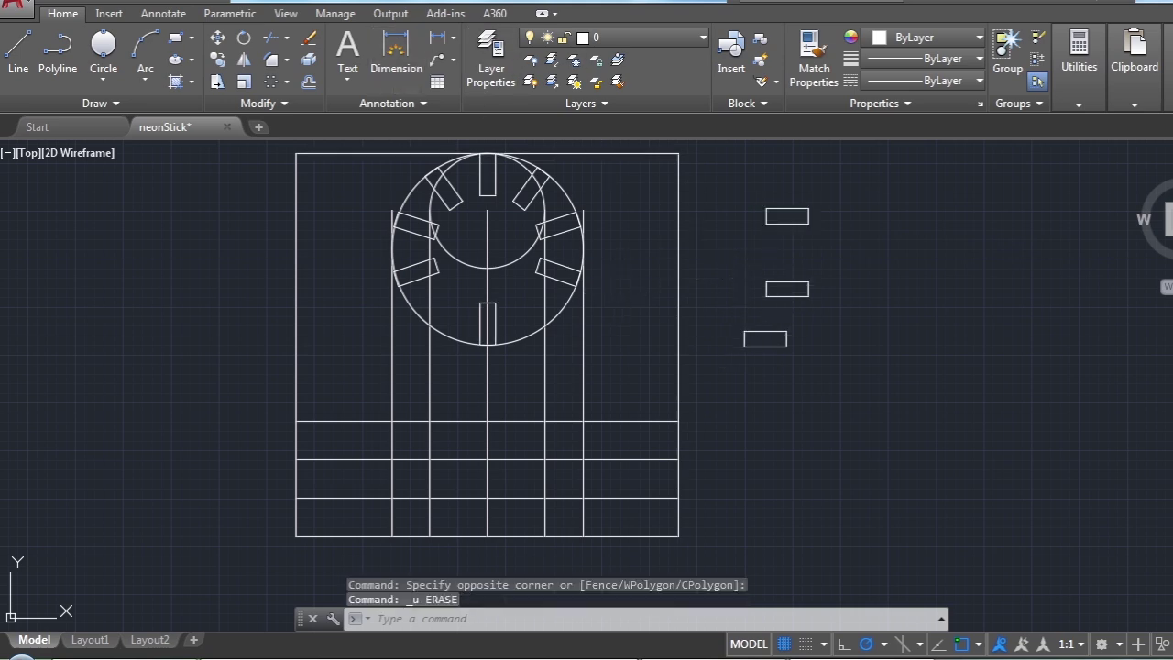
pyautogui.hotkey('ctrl', 'z')
pyautogui.hotkey('ctrl', 'z')
pyautogui.scroll(2, 544, 322)
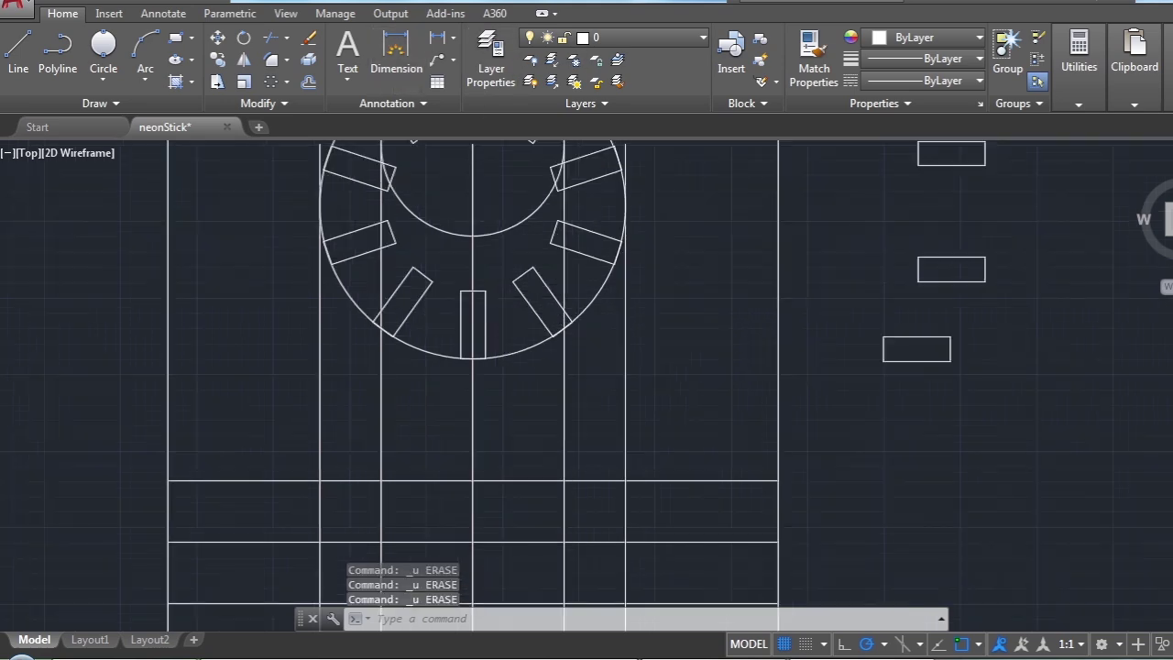
pyautogui.scroll(2, 471, 318)
pyautogui.click(469, 315)
pyautogui.press('Delete')
pyautogui.scroll(-4, 523, 359)
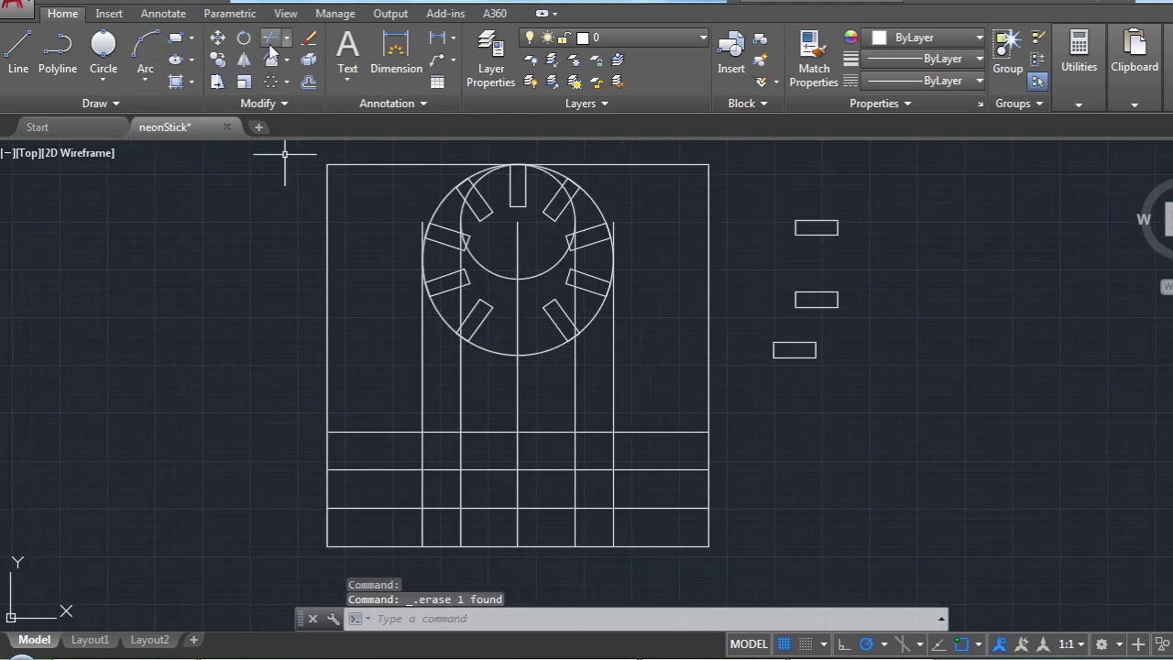
# Rotate the lower-right circle rectangle about its corner to a new tilt
pyautogui.click(244, 38)
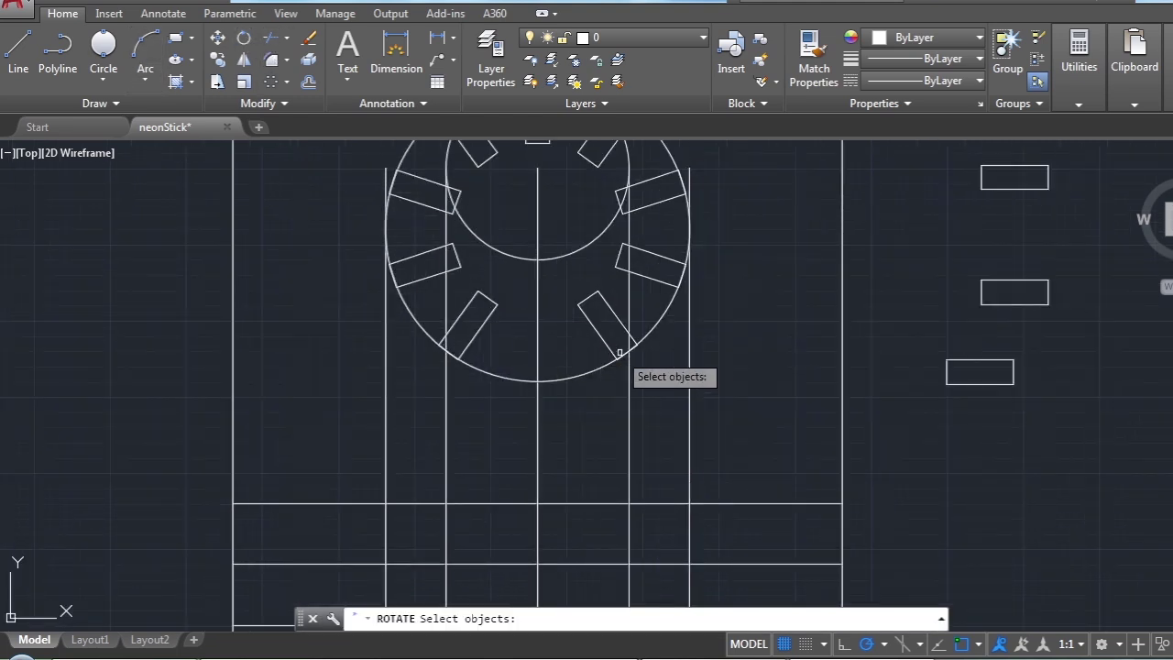
pyautogui.click(616, 326)
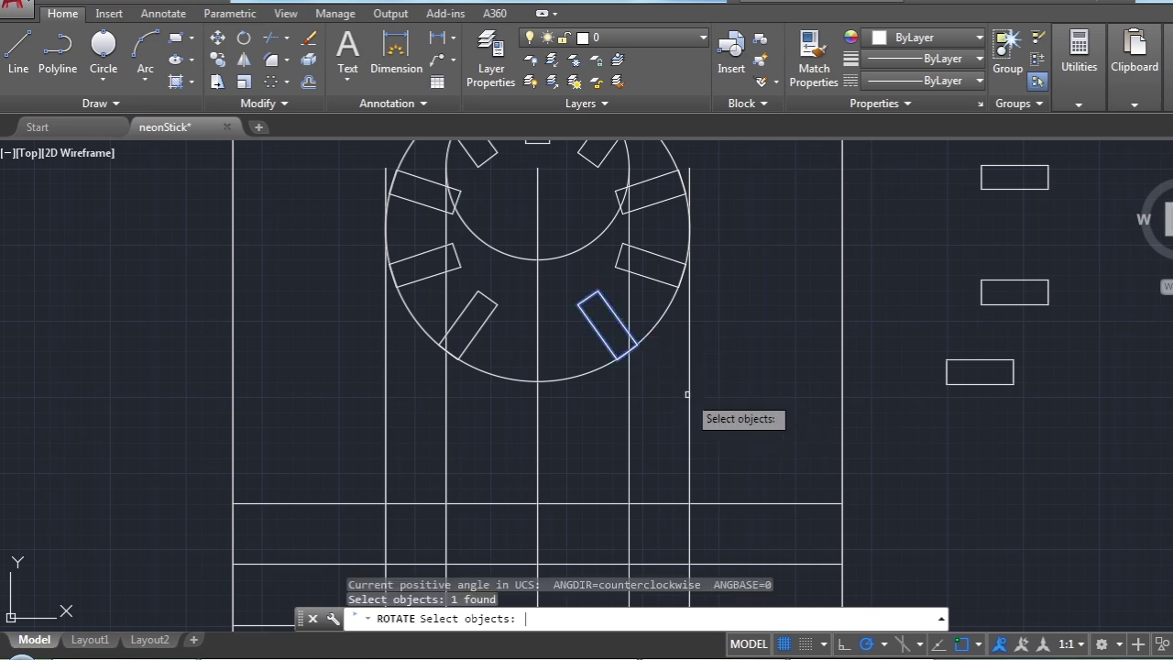
pyautogui.press('Return')
pyautogui.click(619, 358)
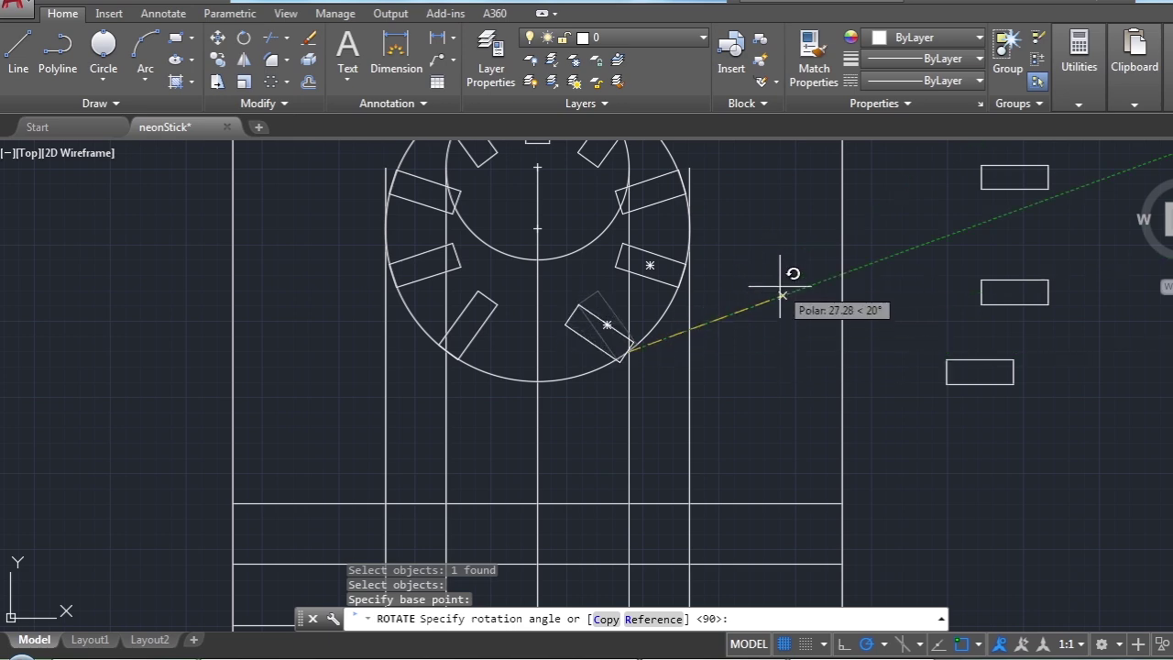
pyautogui.click(779, 286)
# Delete the lower-left diagonal rectangle in the circle
pyautogui.scroll(-2, 682, 266)
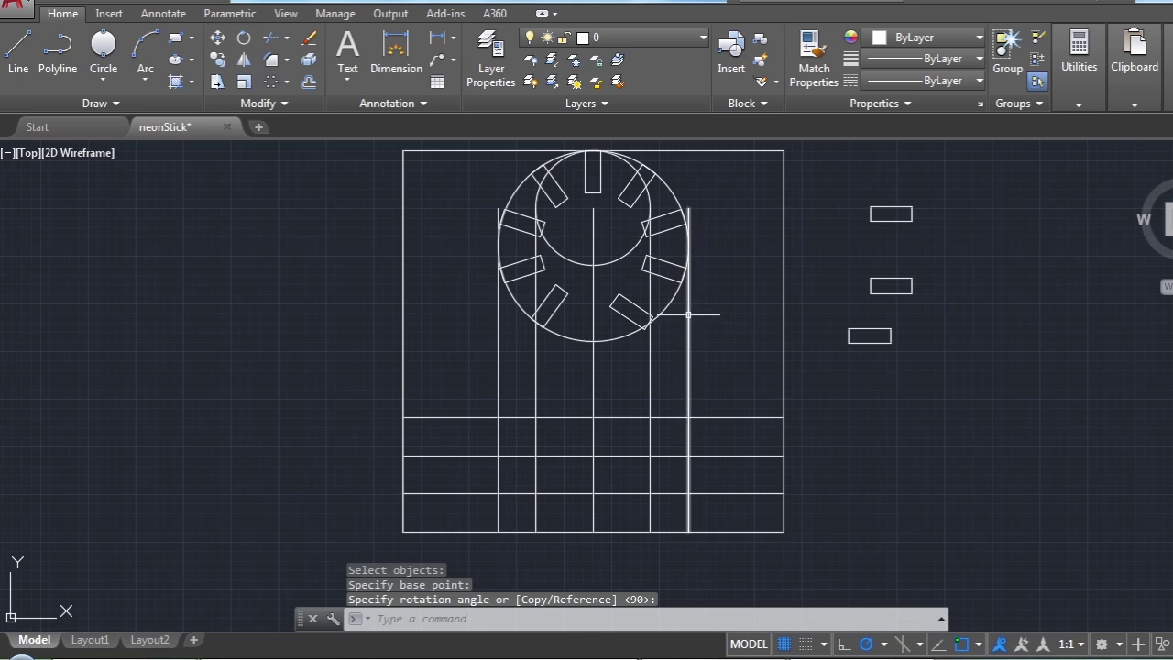
pyautogui.click(563, 293)
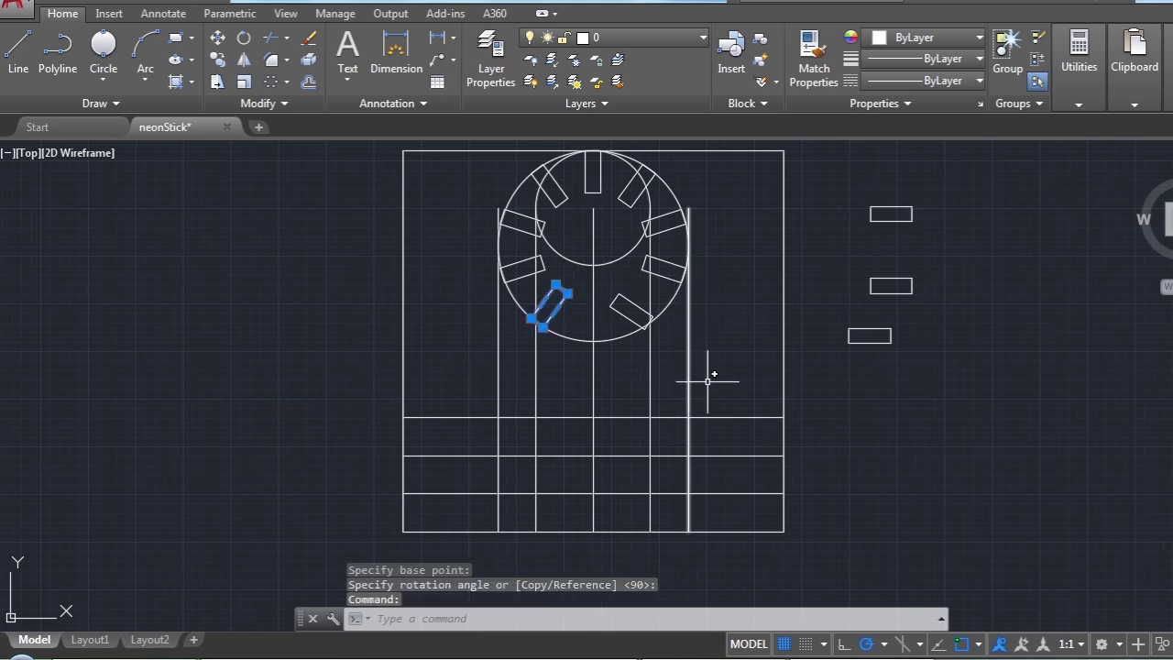
pyautogui.press('Delete')
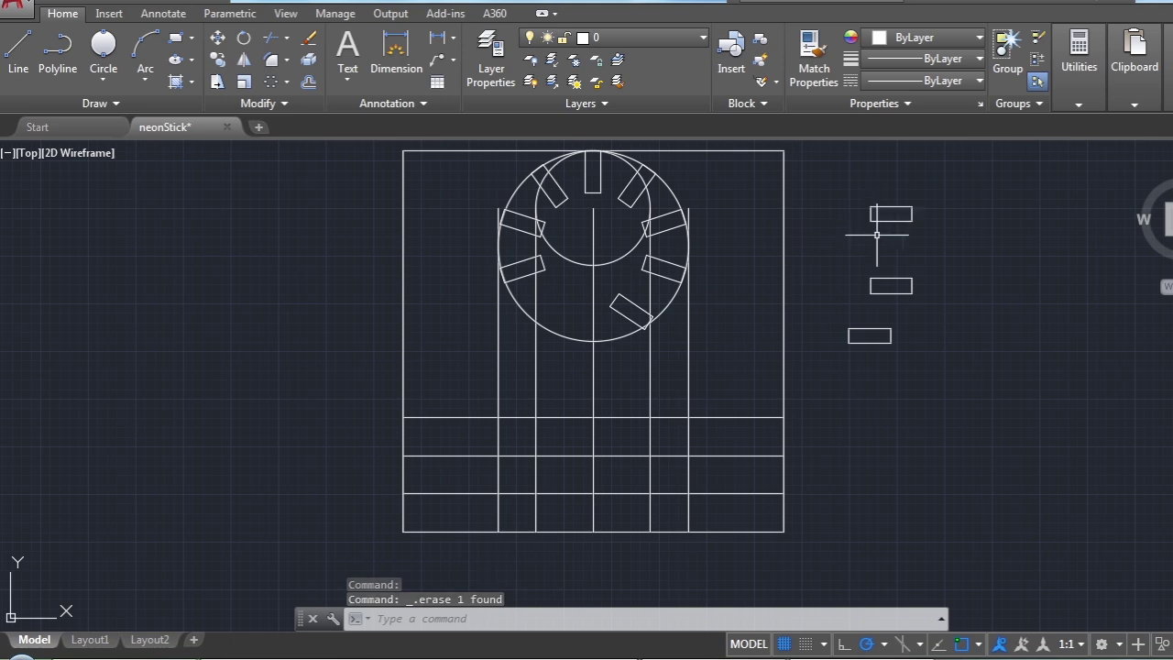
# Move the top side rectangle slightly lower beside the frame
pyautogui.click(217, 39)
pyautogui.click(887, 163)
pyautogui.click(846, 234)
pyautogui.press('Return')
pyautogui.click(891, 215)
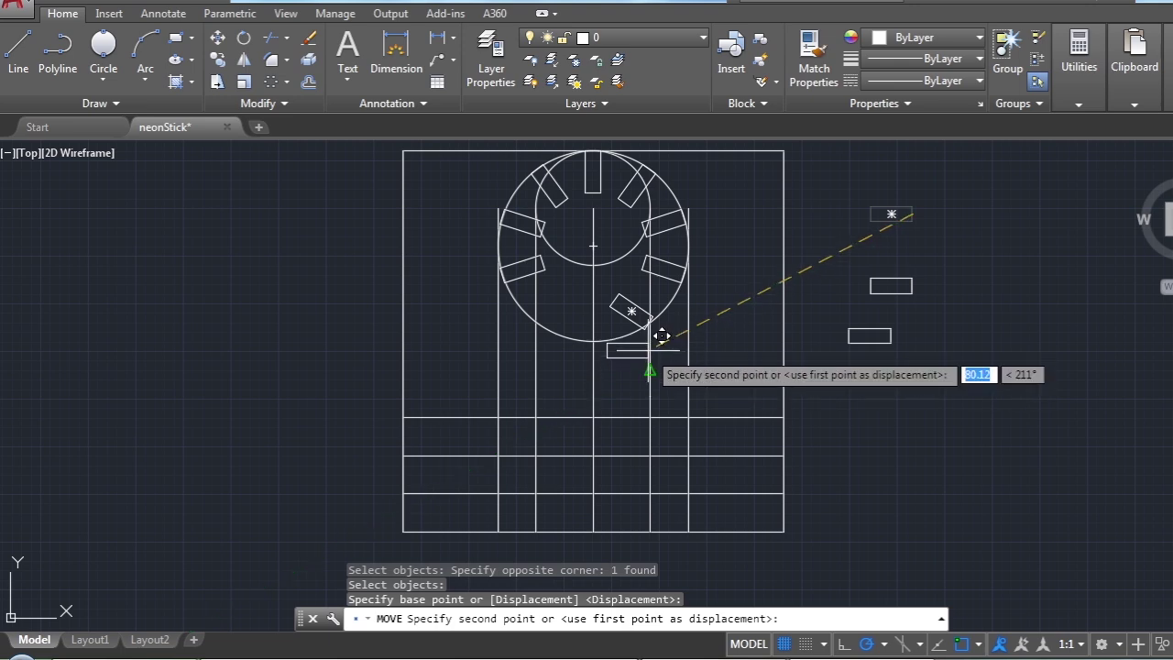
pyautogui.scroll(4, 663, 343)
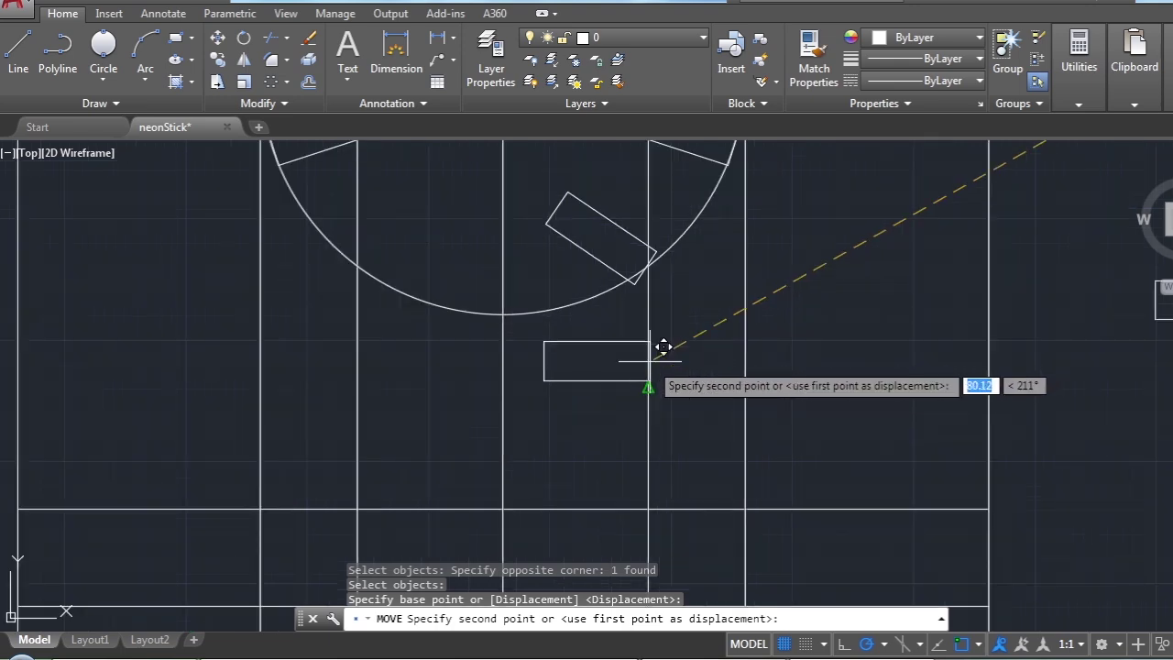
pyautogui.scroll(-4, 673, 337)
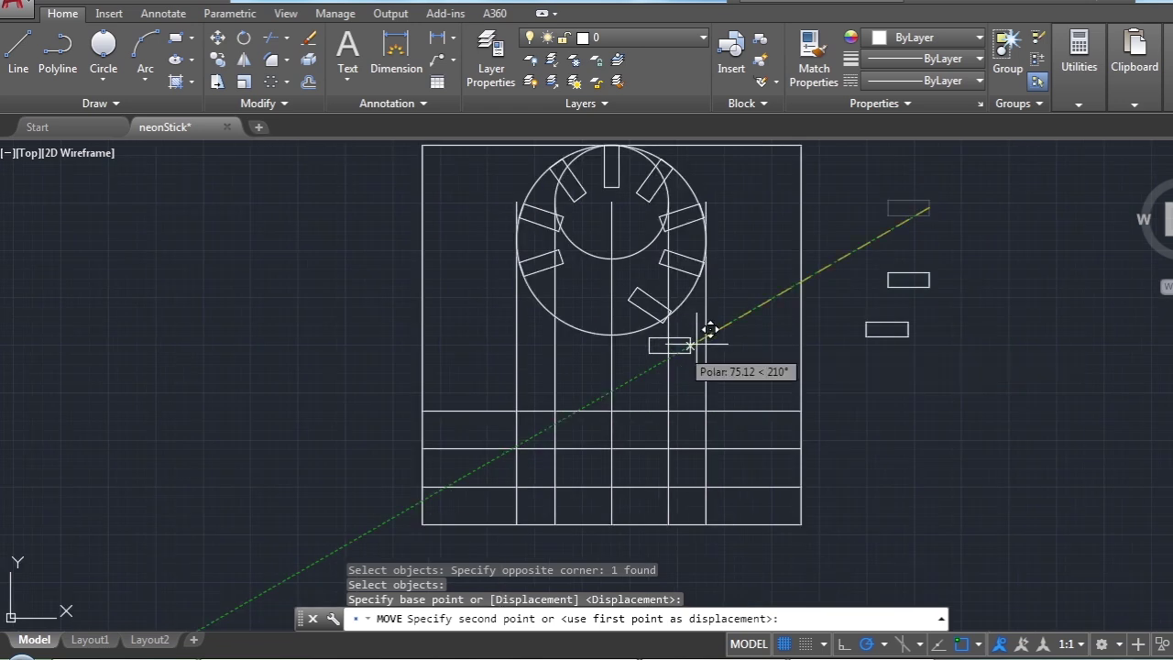
pyautogui.click(926, 232)
pyautogui.click(19, 44)
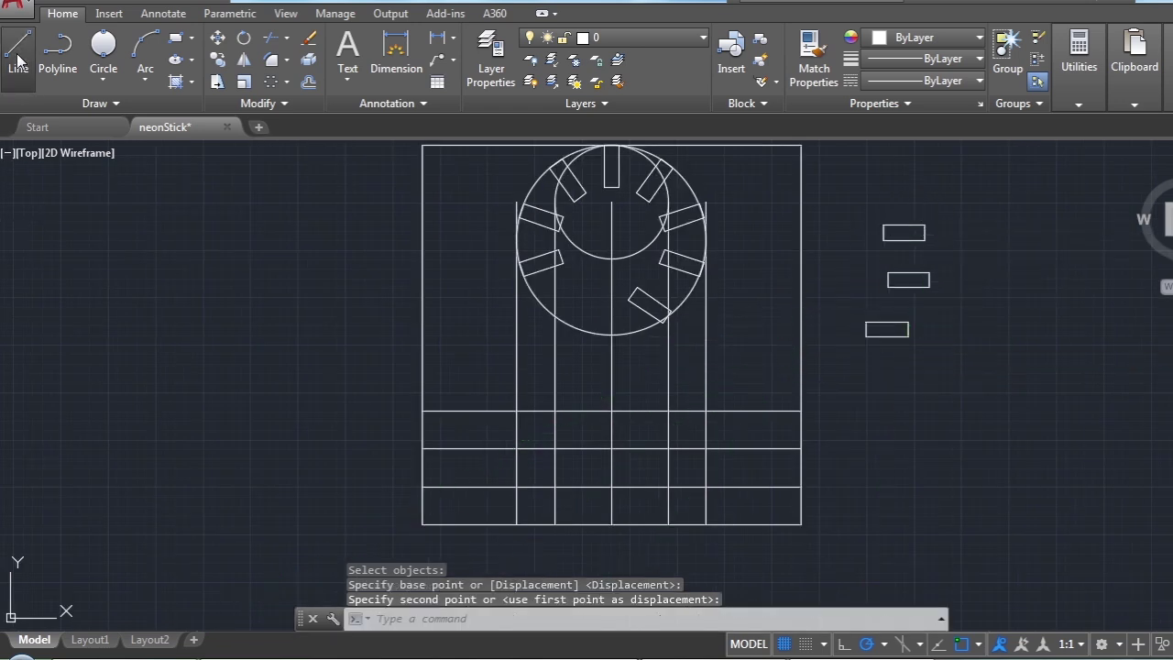
# Start a line where the rectangle meets the circle, then cancel it
pyautogui.scroll(3, 775, 296)
pyautogui.scroll(3, 586, 328)
pyautogui.scroll(2, 563, 325)
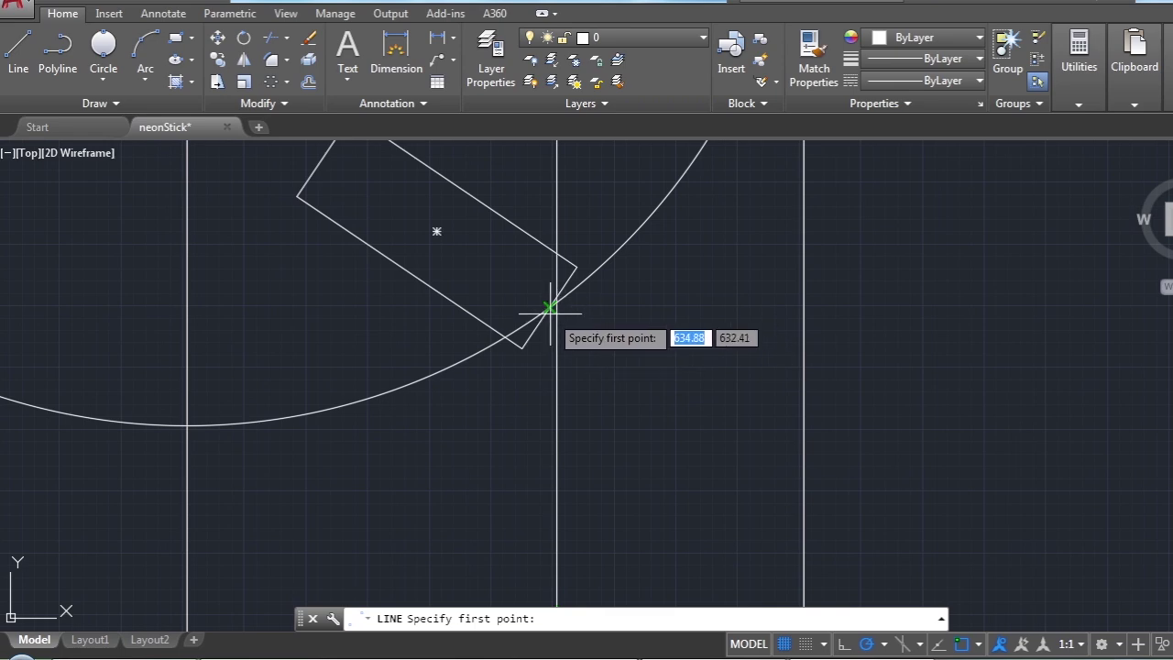
pyautogui.click(554, 307)
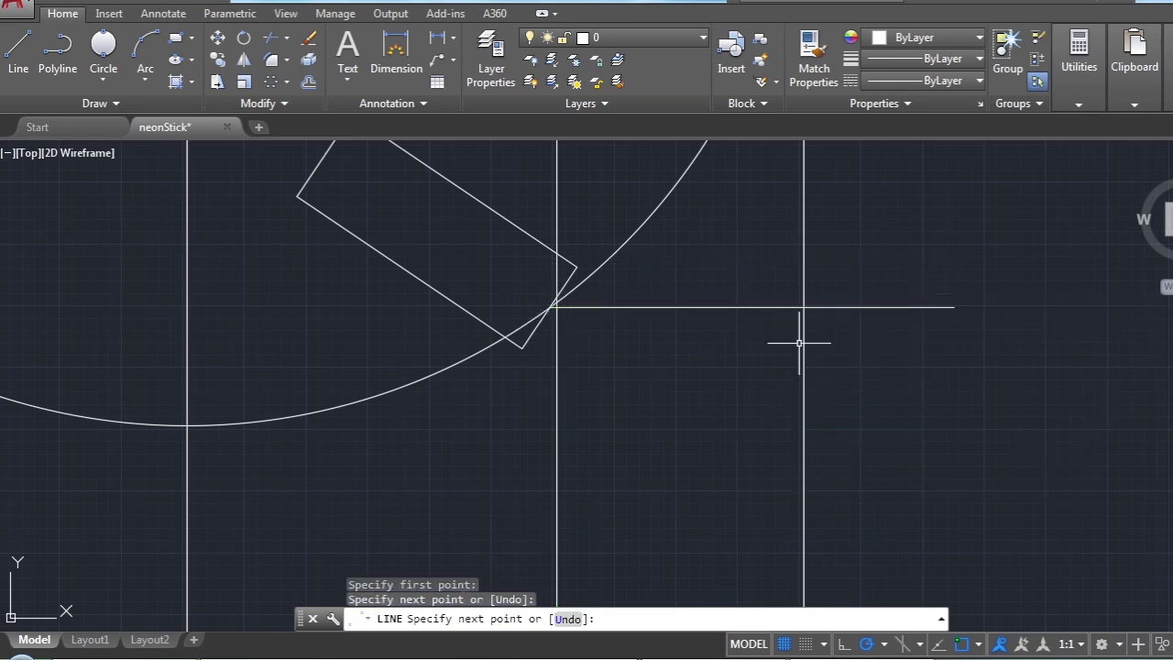
pyautogui.scroll(-5, 798, 340)
pyautogui.press('Escape')
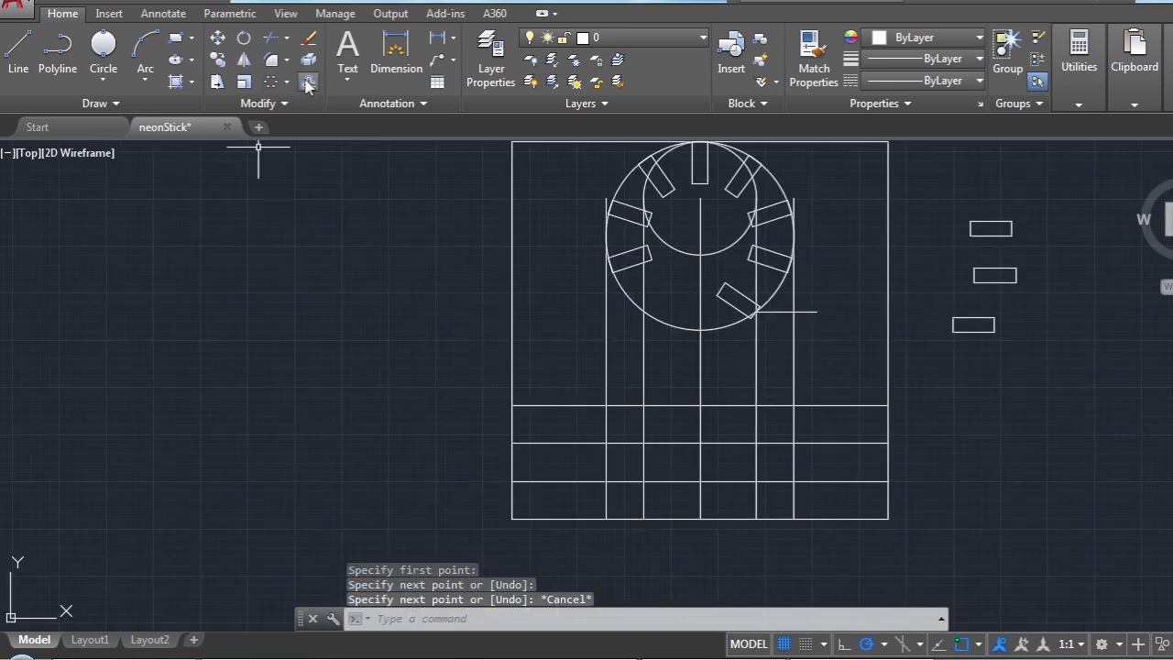
# Offset the short horizontal line downward four times at distance 10 to form rungs
pyautogui.click(307, 82)
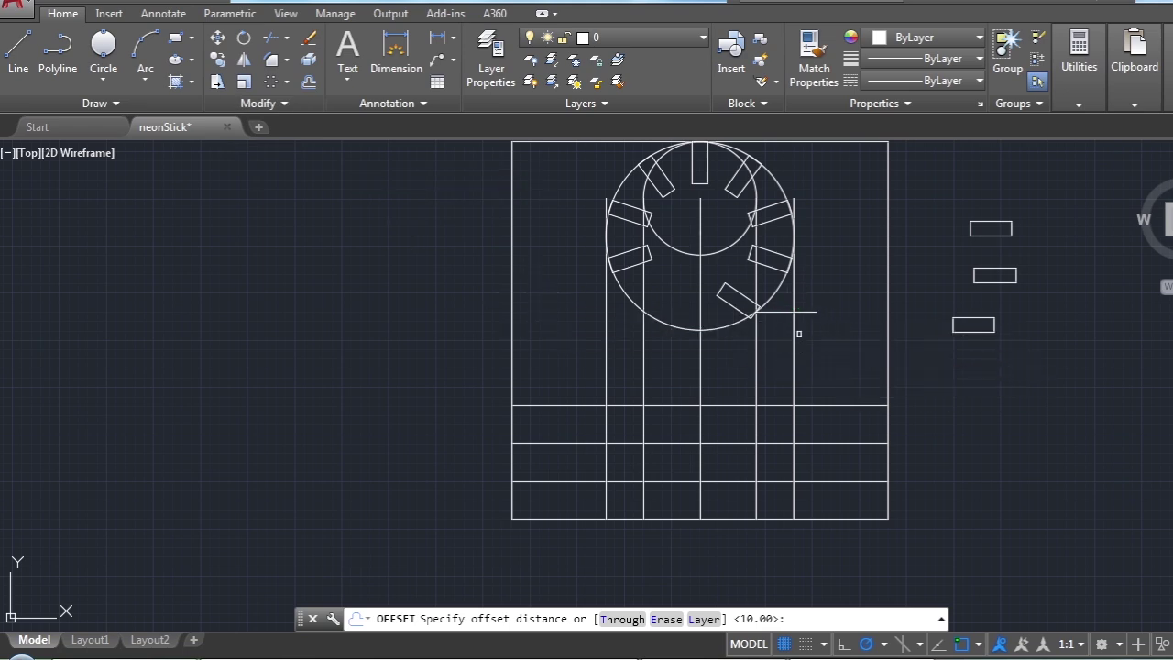
pyautogui.press('Return')
pyautogui.click(779, 312)
pyautogui.click(786, 354)
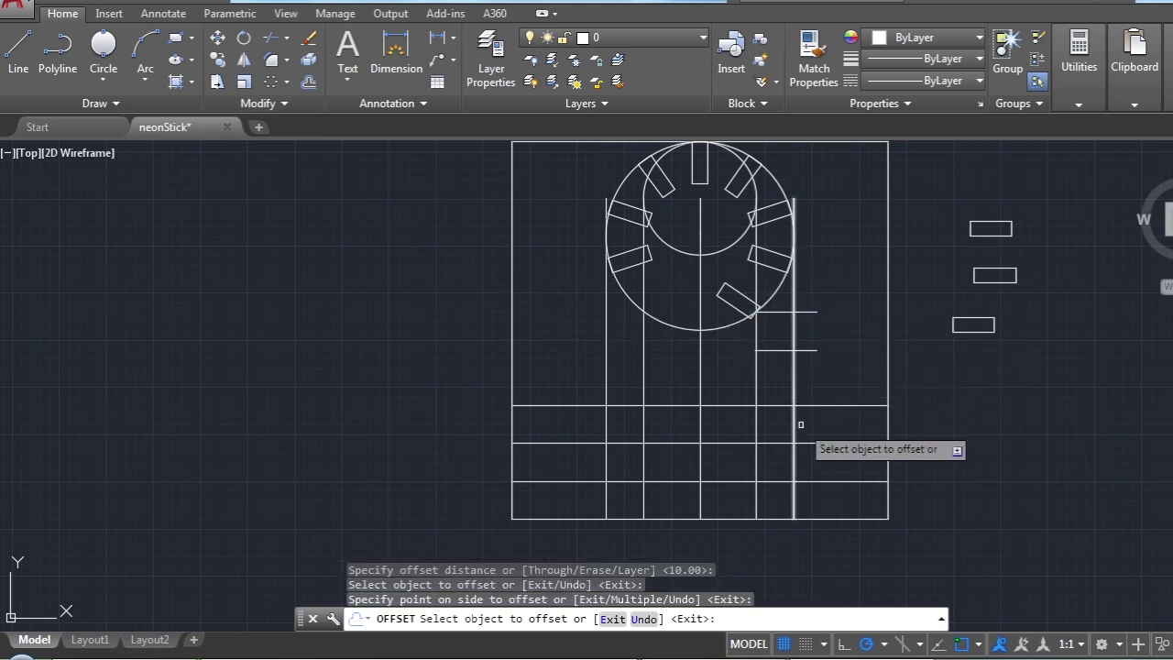
pyautogui.click(774, 350)
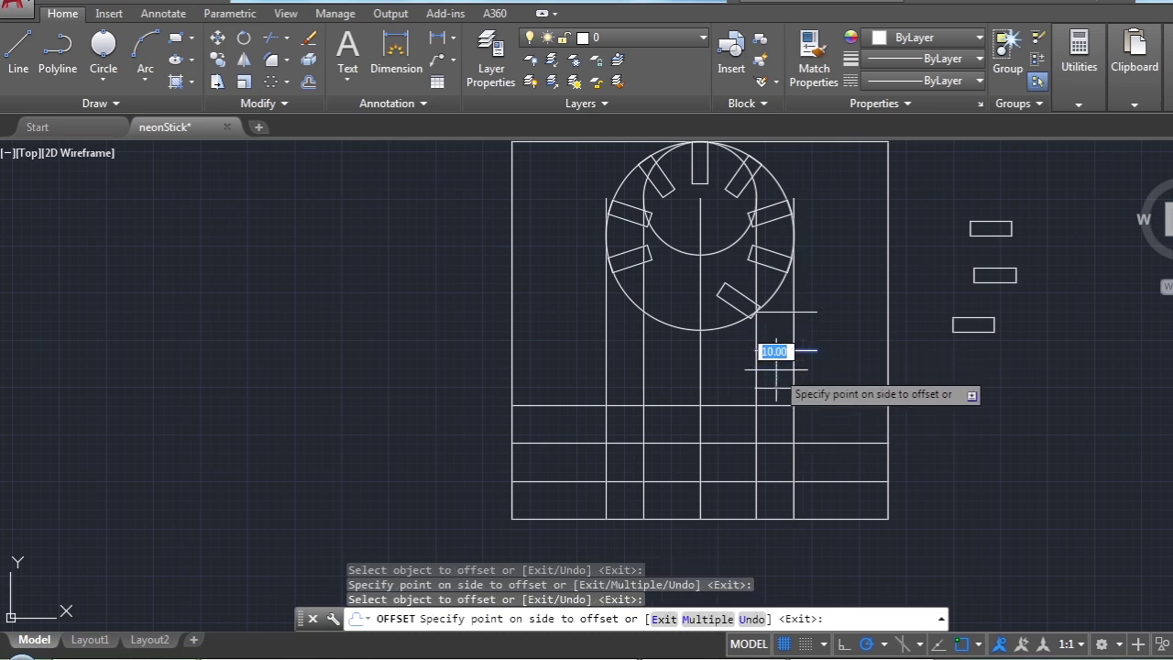
pyautogui.click(809, 374)
pyautogui.click(777, 389)
pyautogui.click(913, 432)
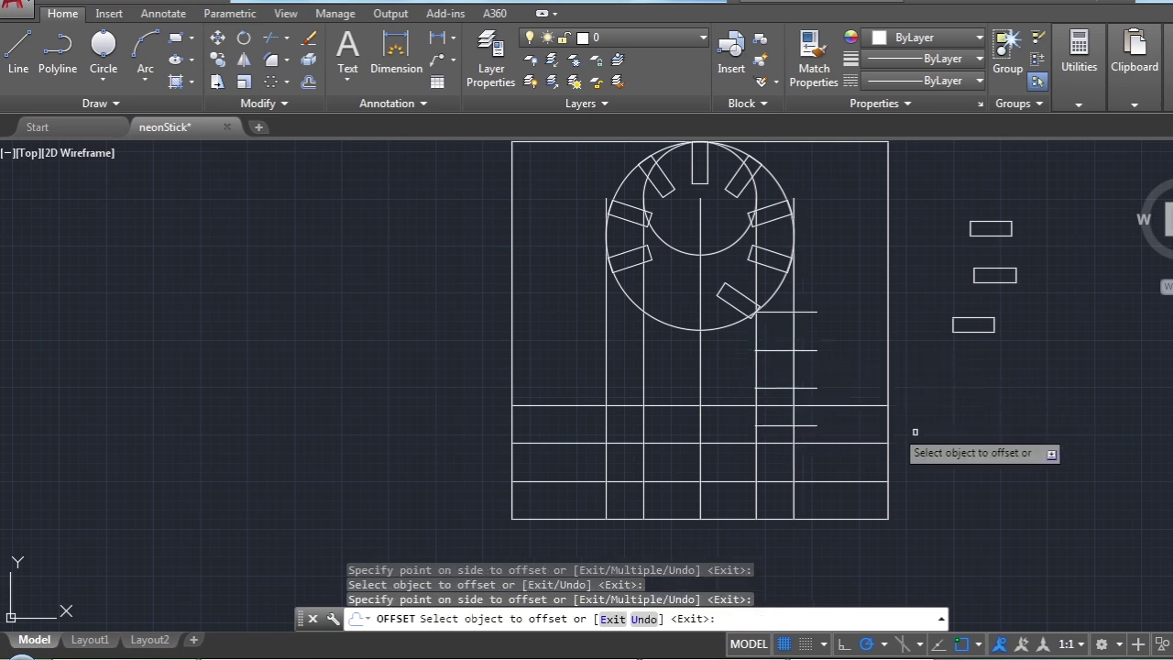
pyautogui.click(769, 424)
pyautogui.click(784, 458)
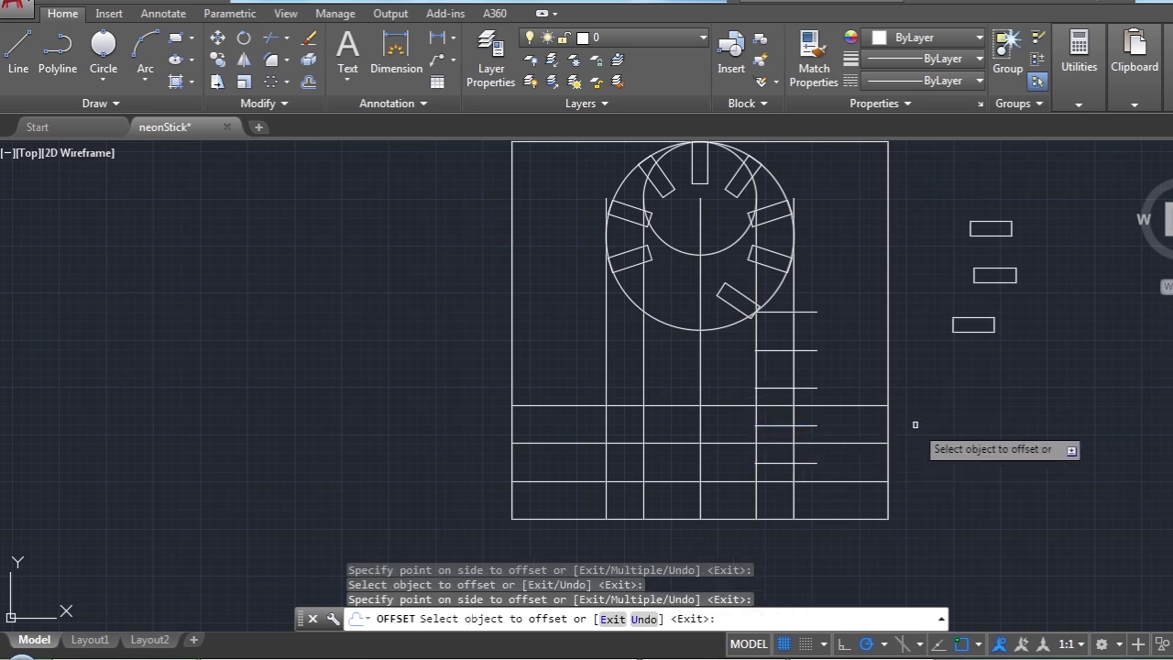
pyautogui.scroll(-2, 316, 338)
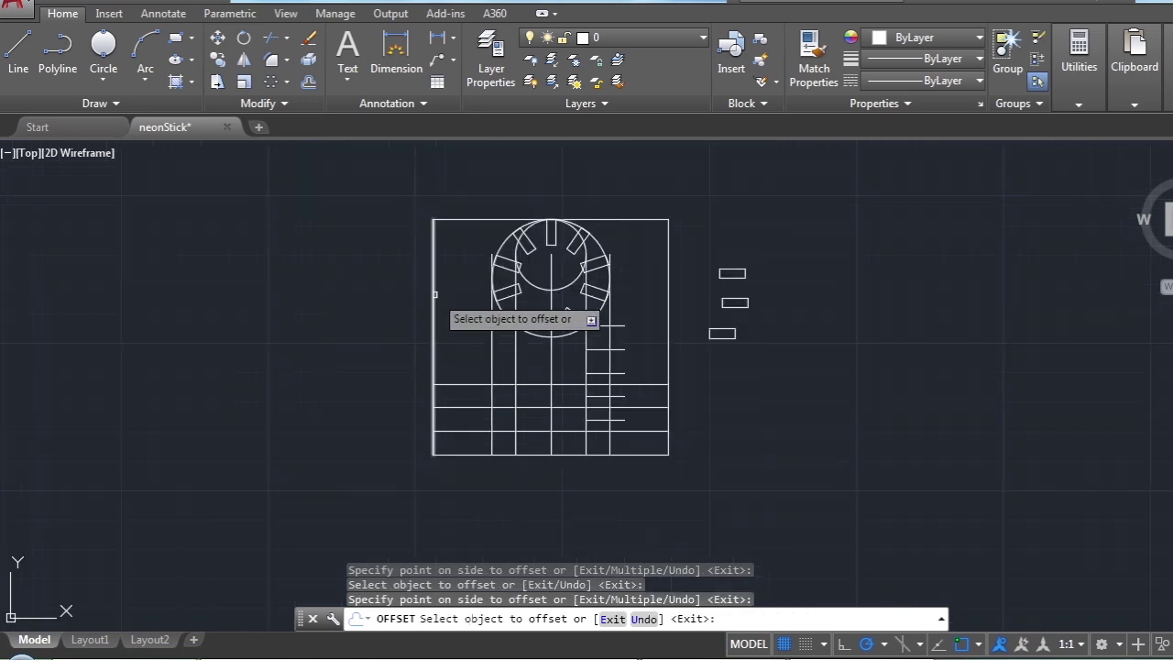
pyautogui.scroll(2, 463, 325)
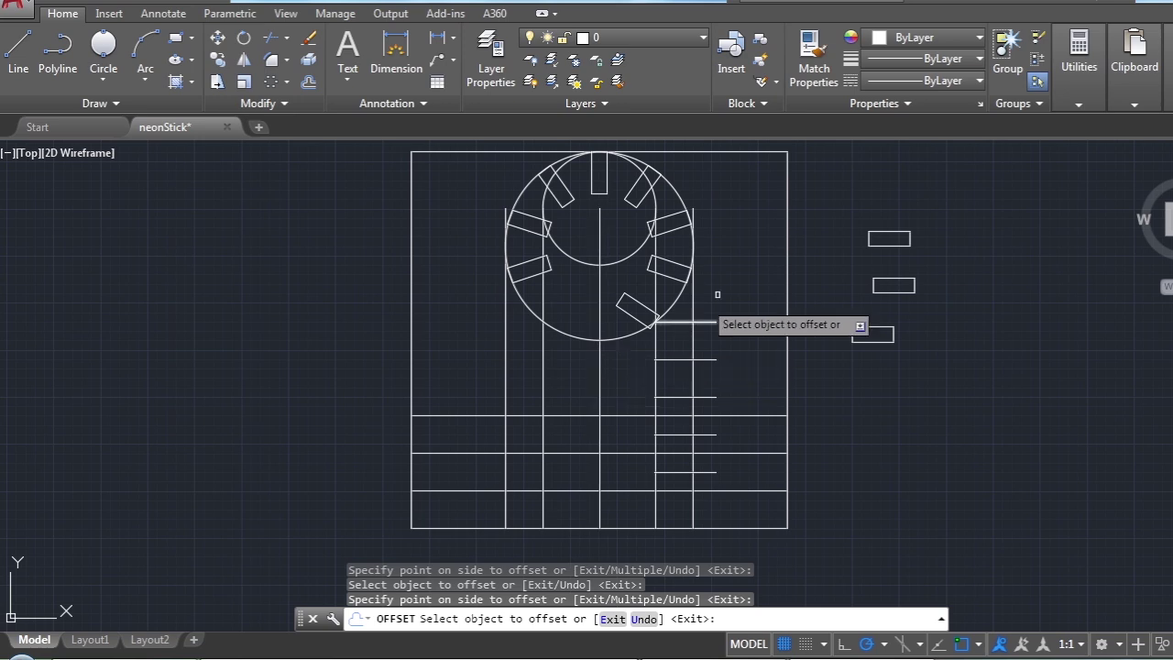
# Move the top side rectangle against the stick line next to a rung
pyautogui.click(220, 41)
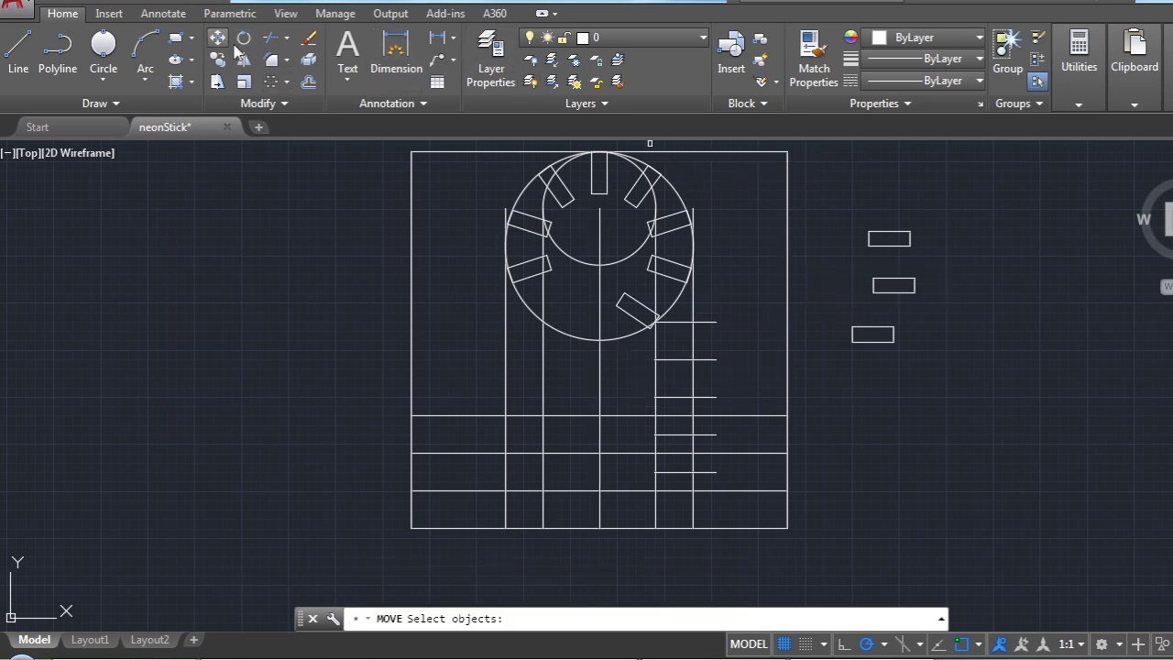
pyautogui.click(910, 240)
pyautogui.press('Return')
pyautogui.click(910, 239)
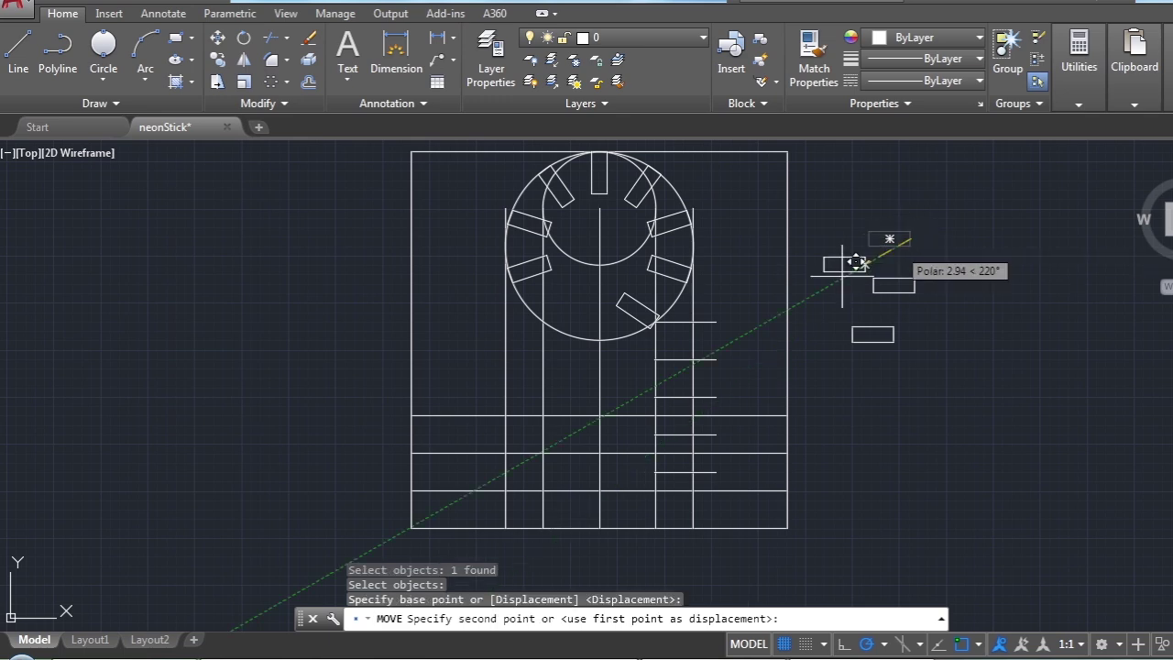
pyautogui.scroll(4, 675, 332)
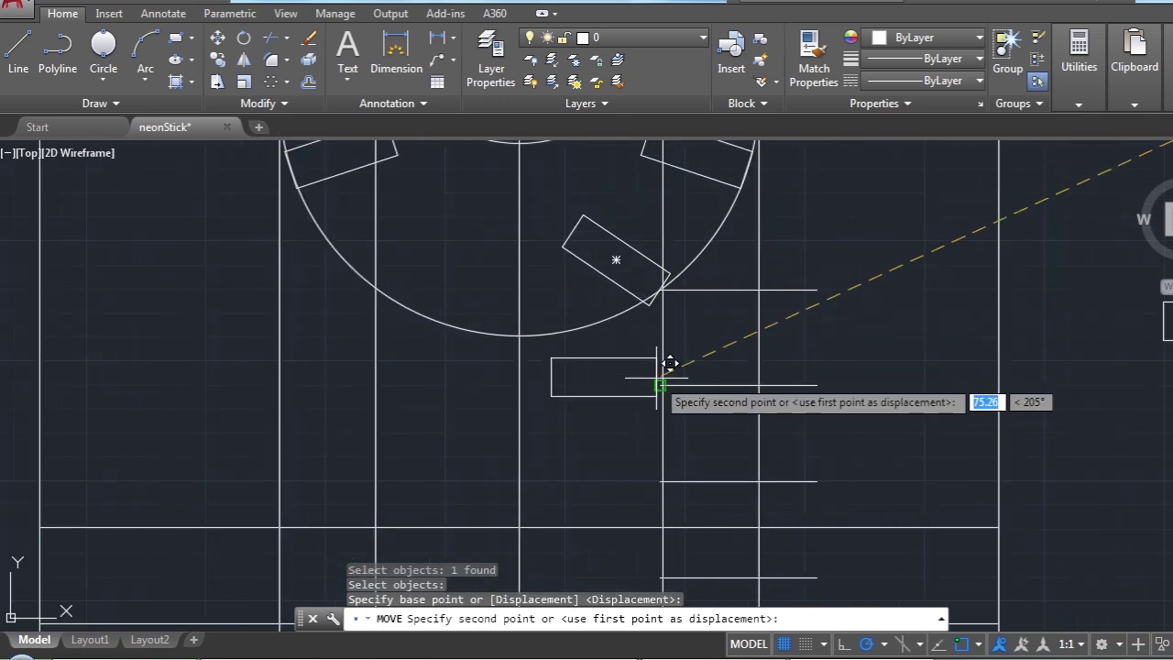
pyautogui.click(674, 370)
pyautogui.scroll(-2, 696, 362)
pyautogui.scroll(-2, 737, 342)
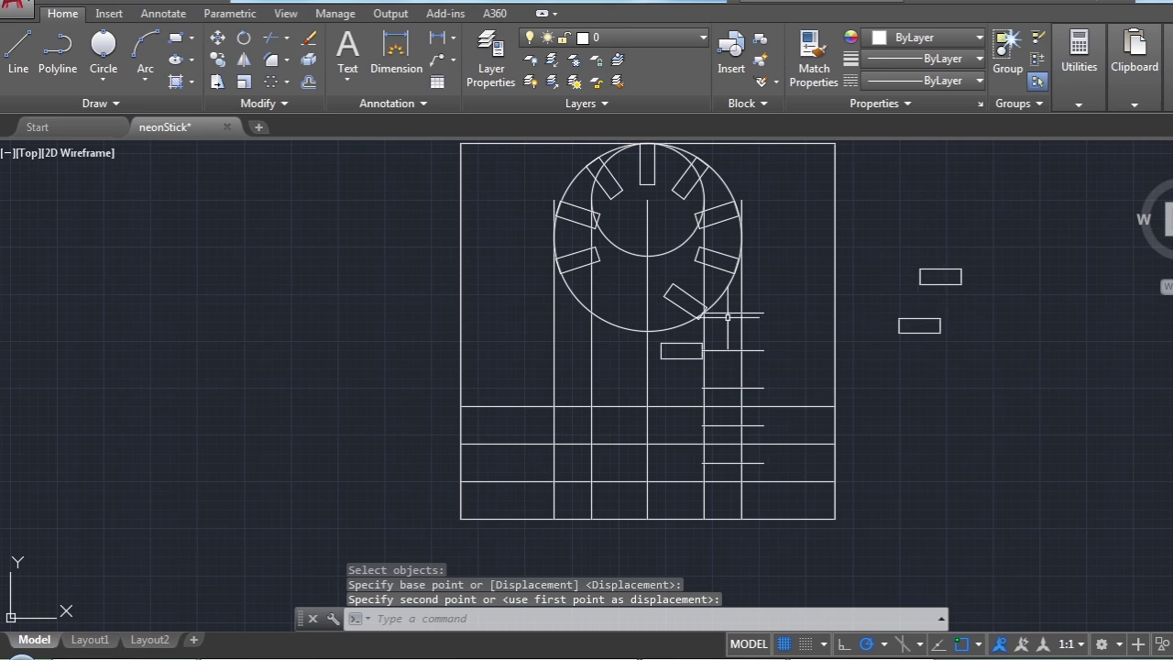
pyautogui.scroll(4, 702, 314)
pyautogui.scroll(4, 707, 358)
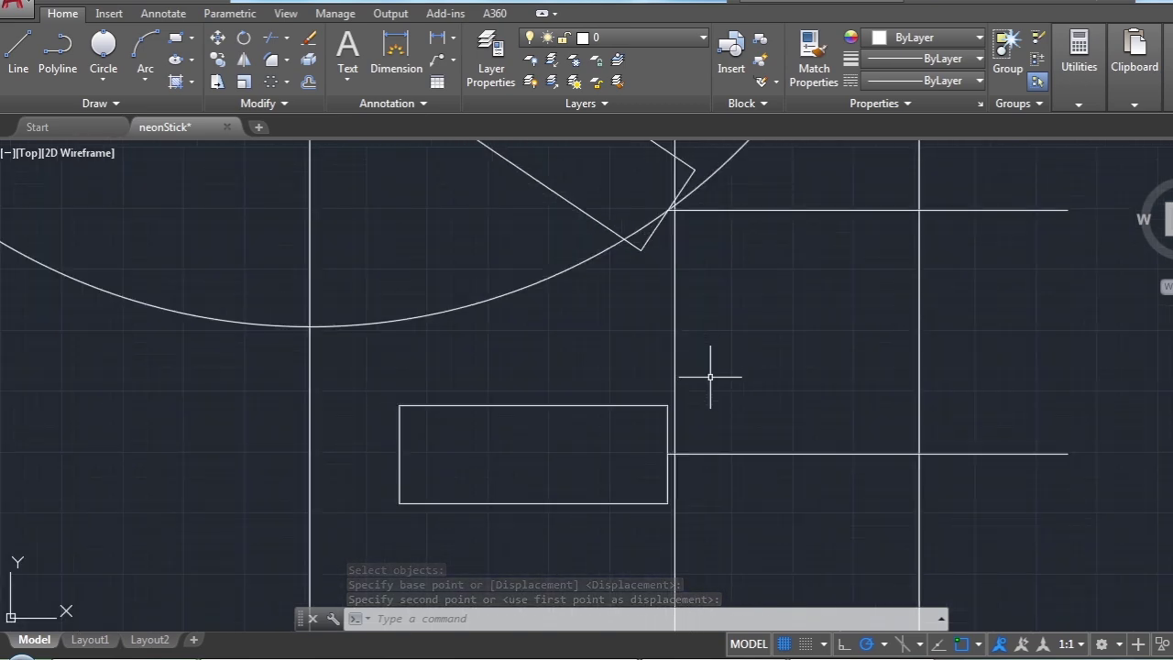
pyautogui.scroll(-2, 661, 357)
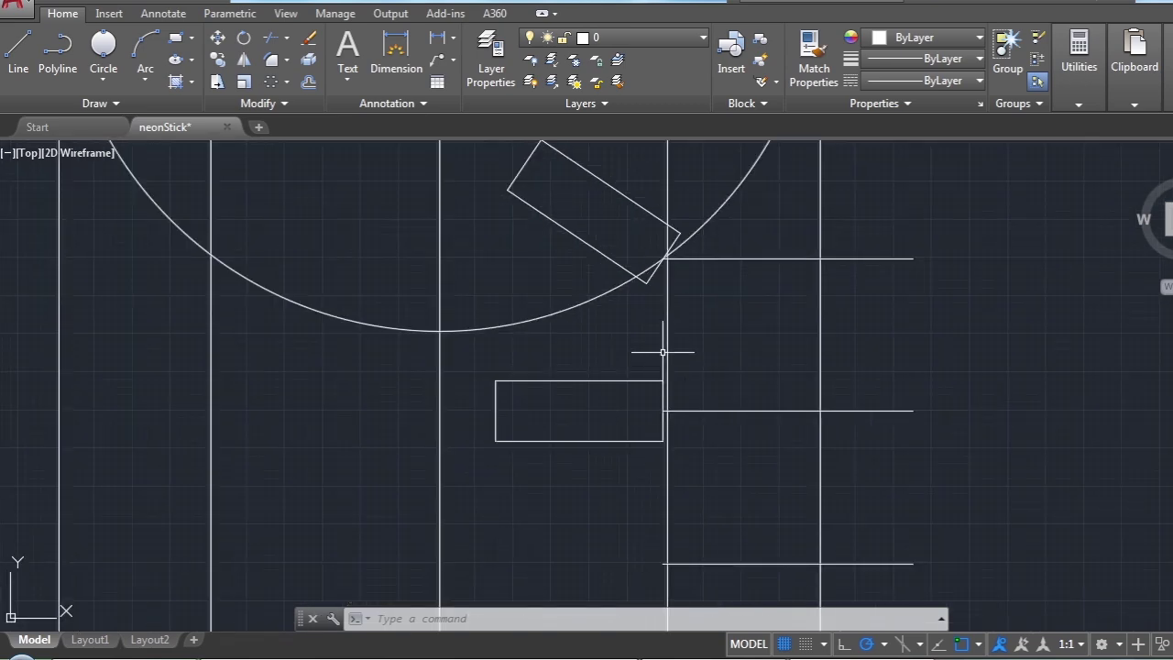
pyautogui.scroll(-2, 663, 352)
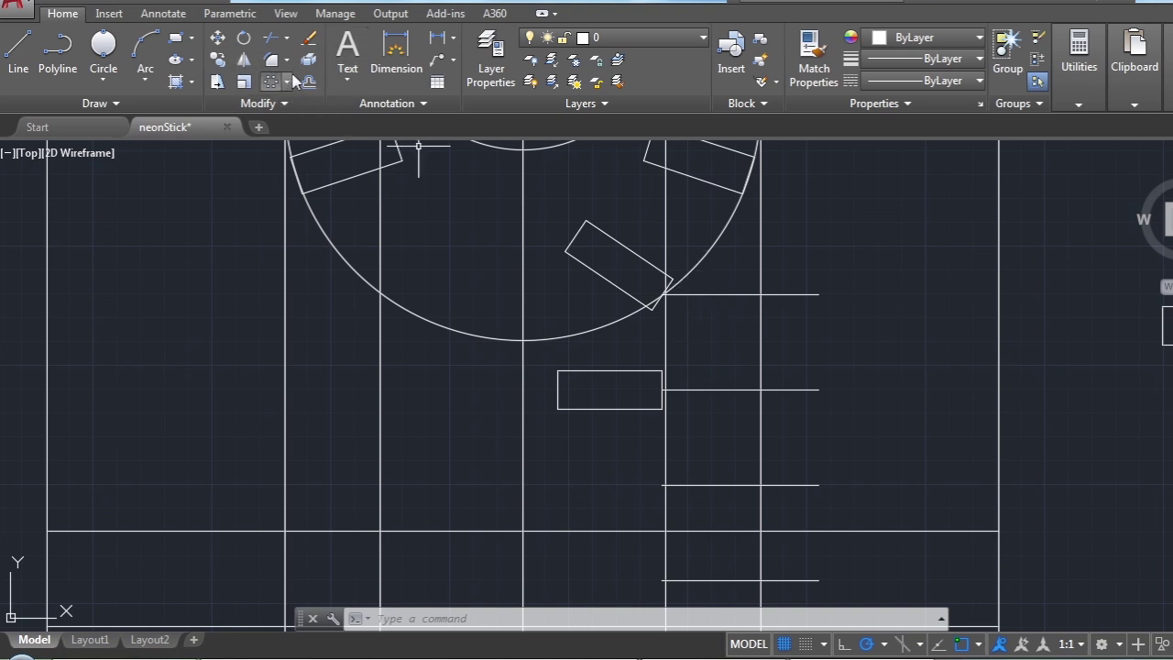
pyautogui.scroll(-4, 579, 198)
pyautogui.scroll(-2, 623, 327)
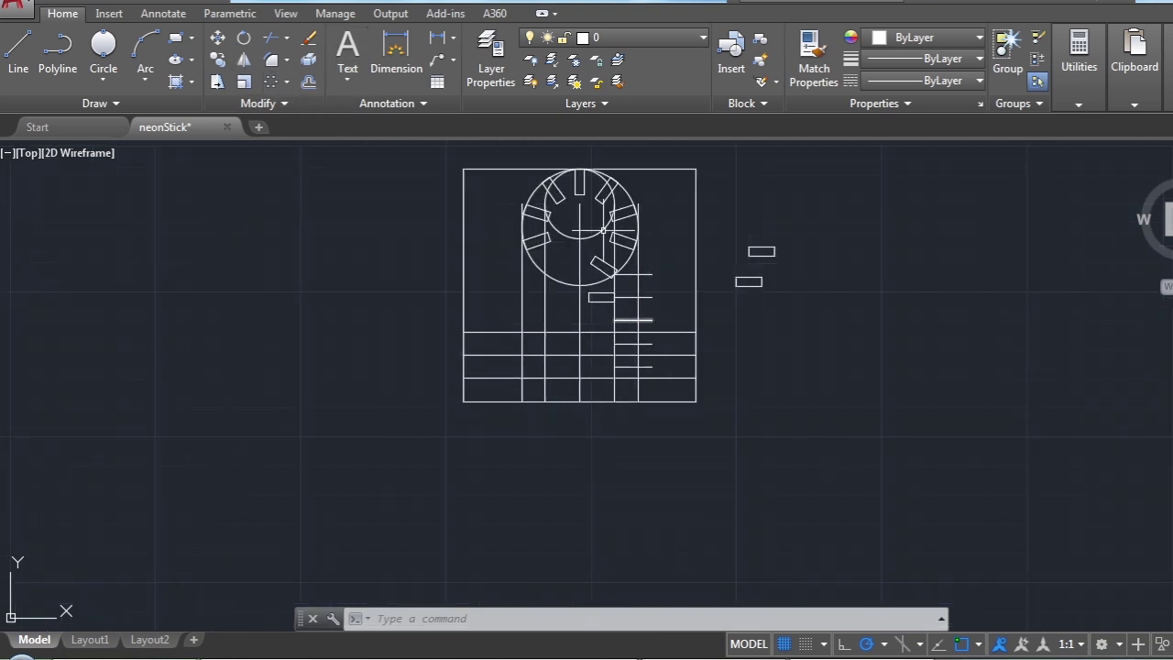
pyautogui.scroll(2, 610, 237)
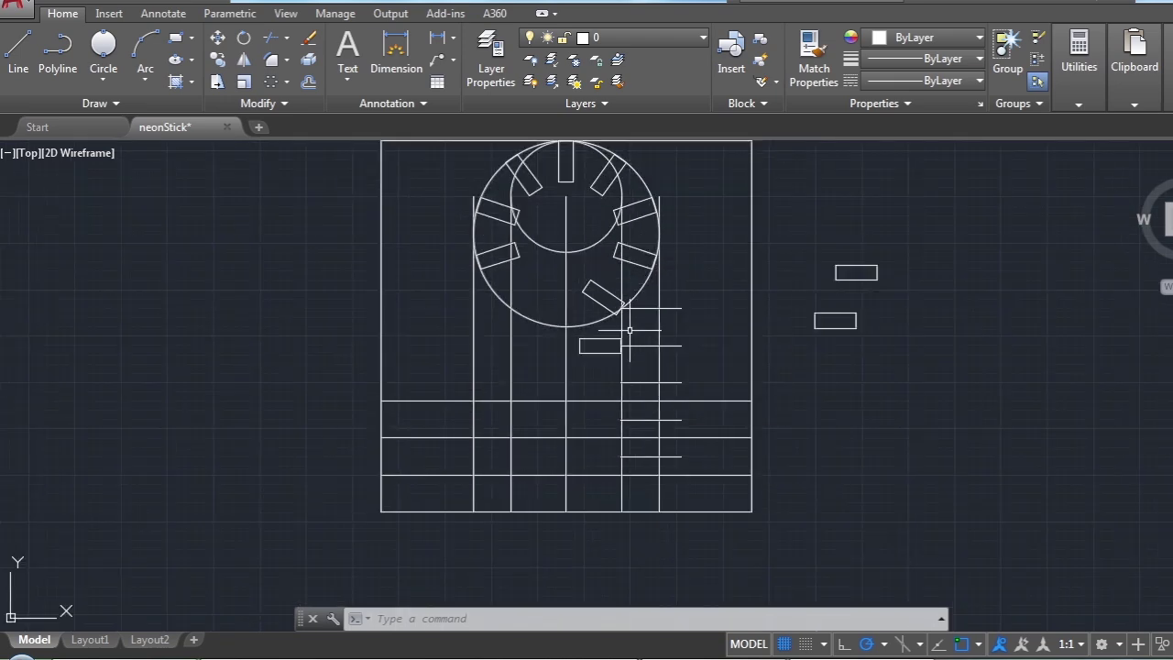
pyautogui.scroll(2, 629, 338)
pyautogui.scroll(2, 632, 344)
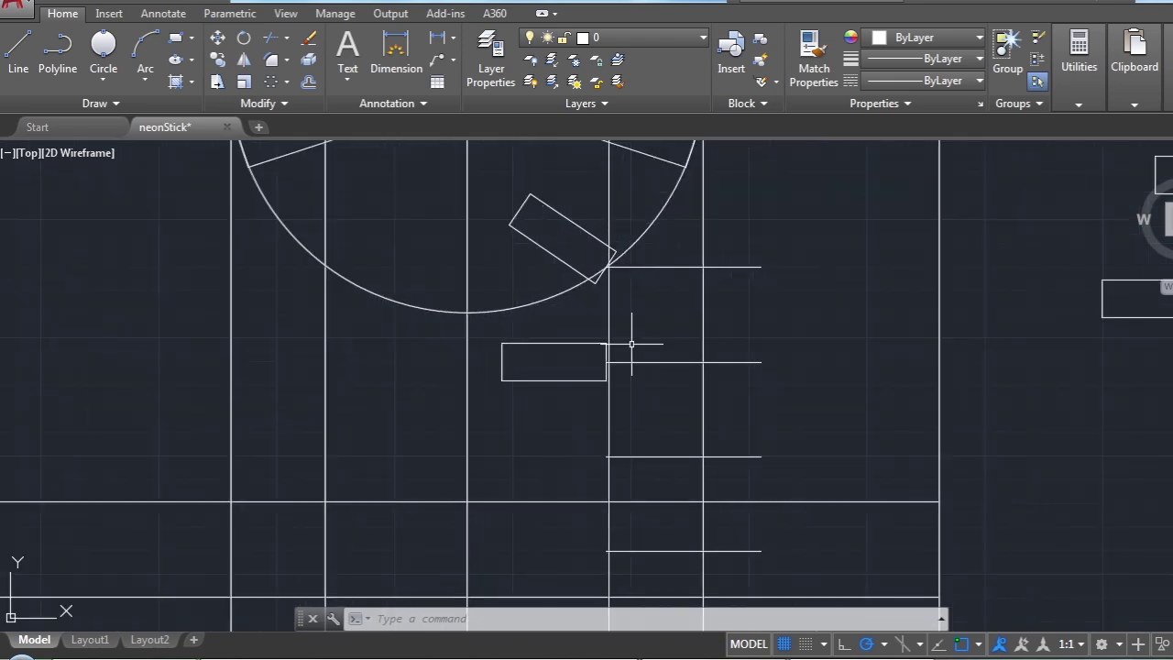
# Offset the vertical stick line 5 units to the right
pyautogui.click(309, 82)
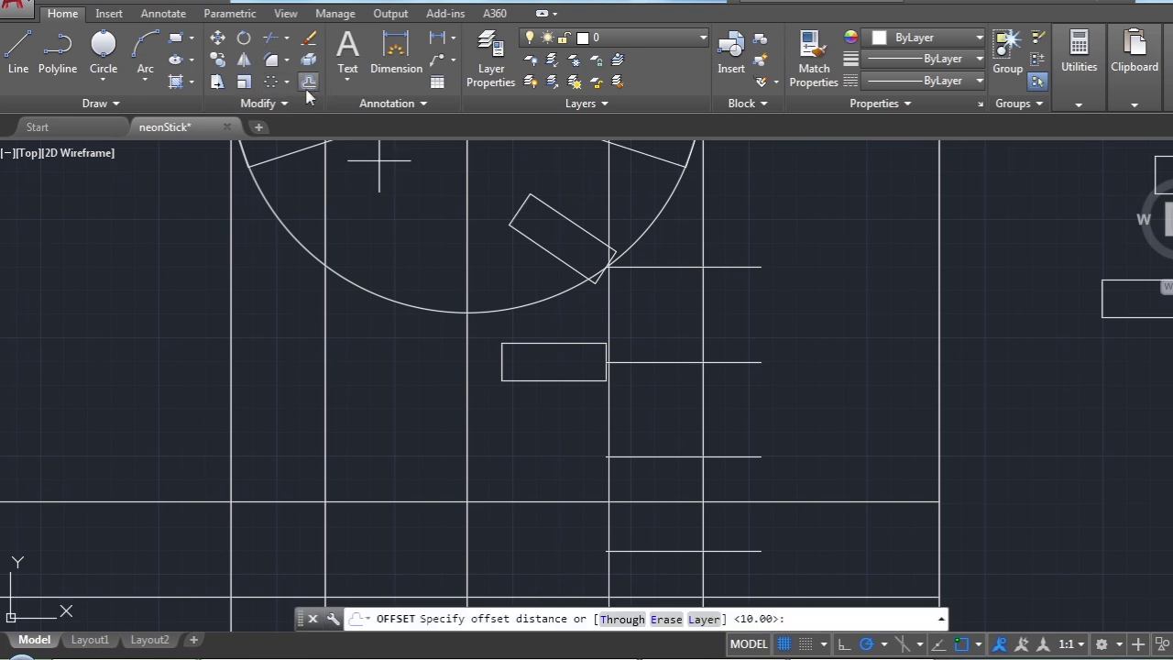
pyautogui.write('5')
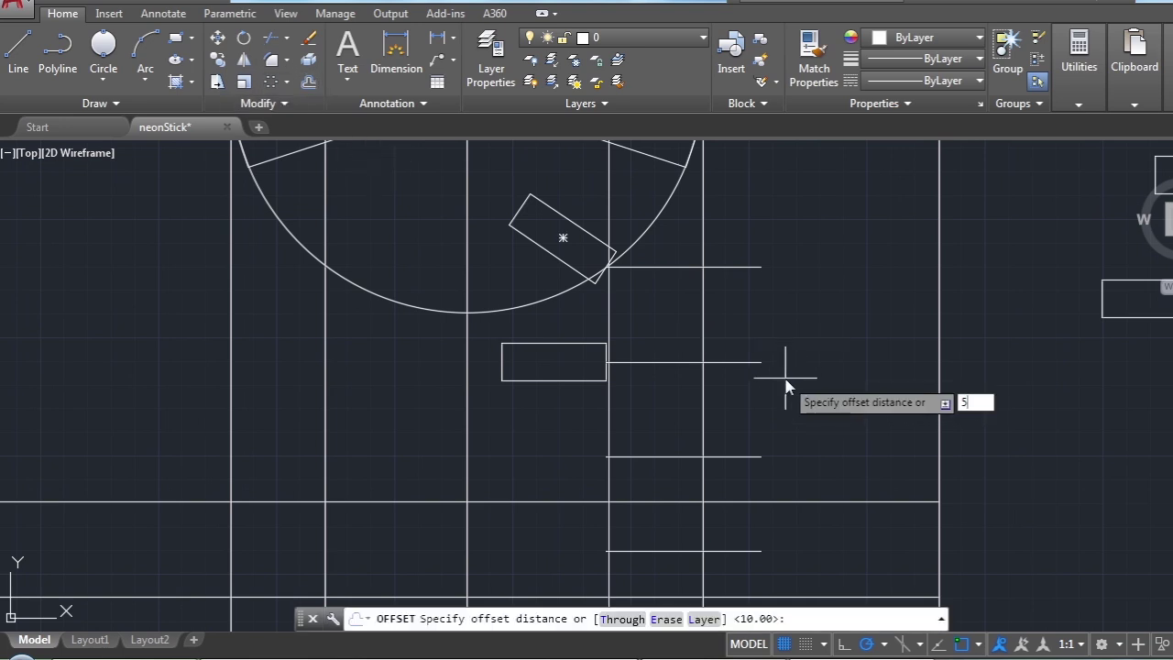
pyautogui.press('Return')
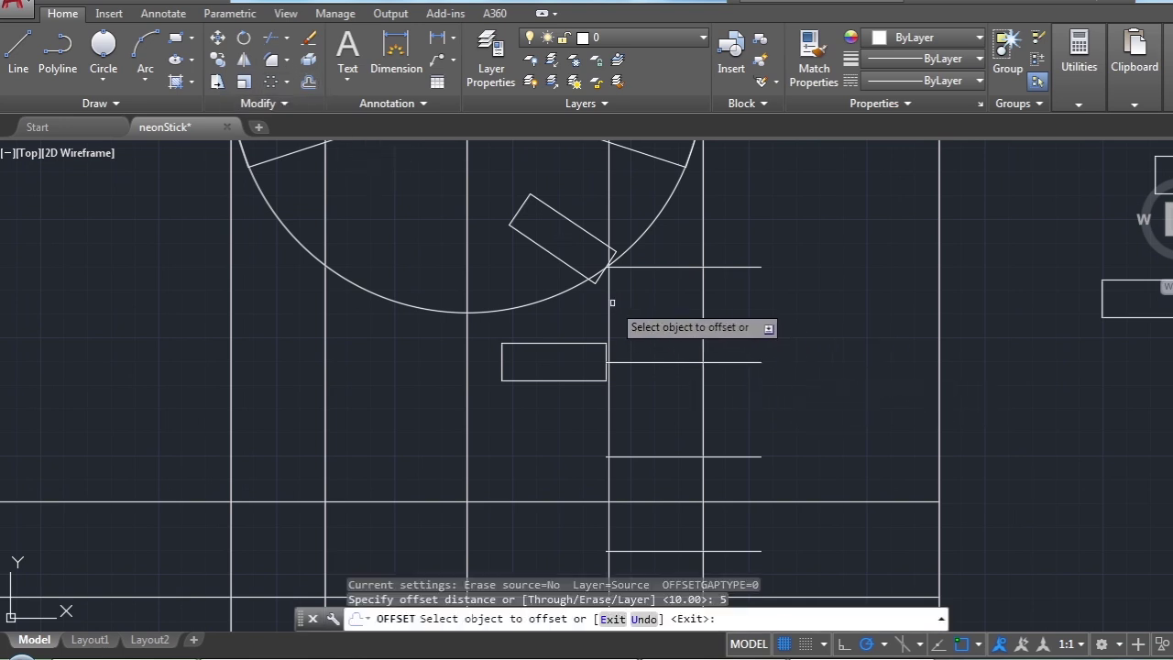
pyautogui.click(610, 306)
pyautogui.click(714, 310)
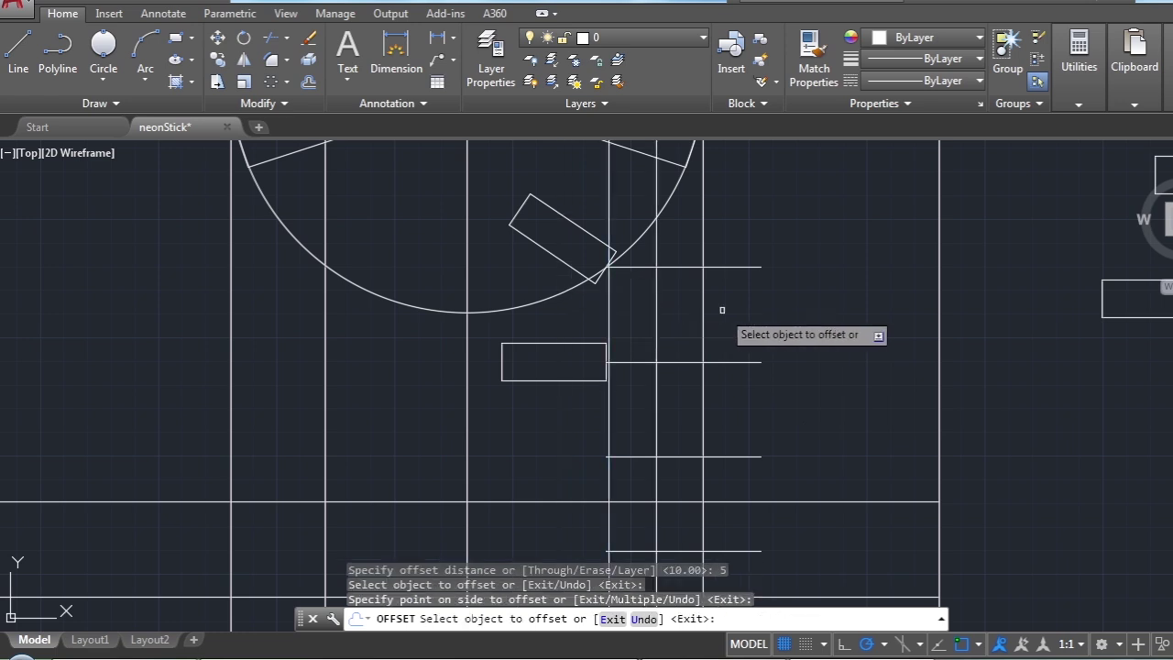
# Move the placed rectangle so its right edge aligns with the stick line
pyautogui.click(217, 38)
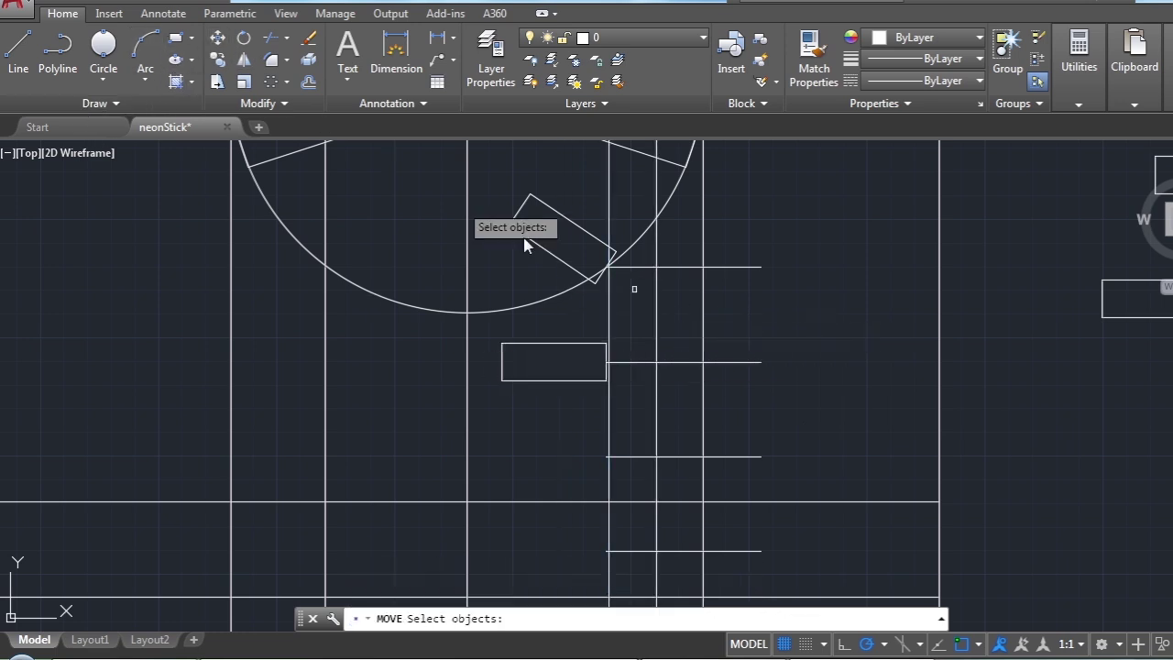
pyautogui.scroll(4, 654, 313)
pyautogui.click(484, 394)
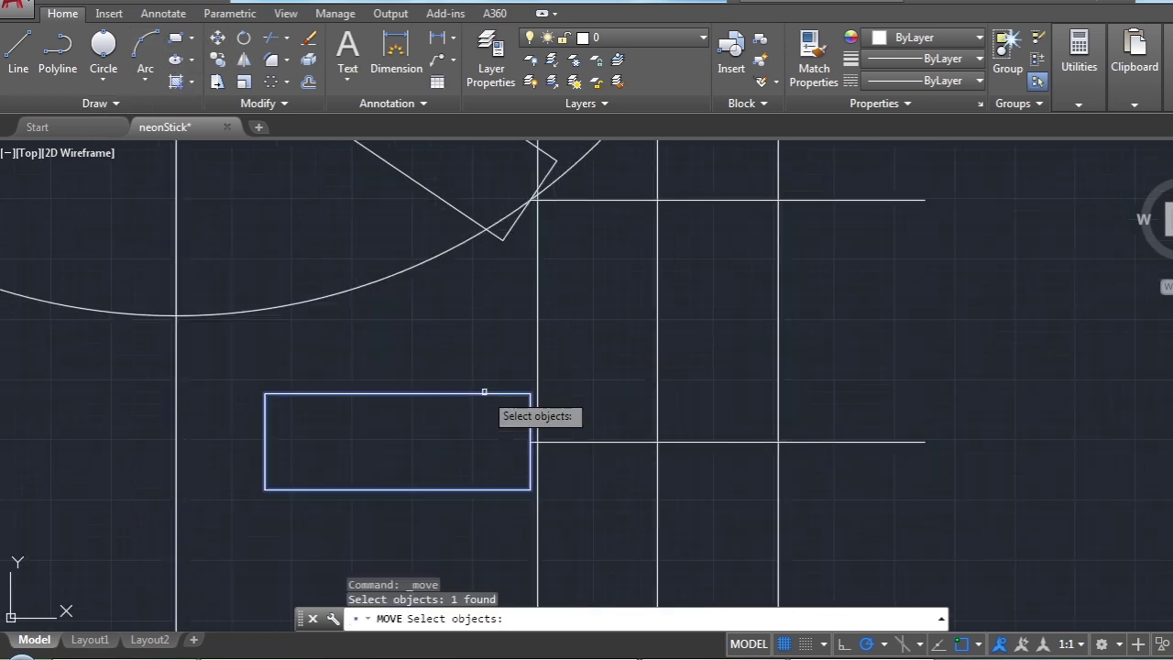
pyautogui.press('Return')
pyautogui.click(530, 442)
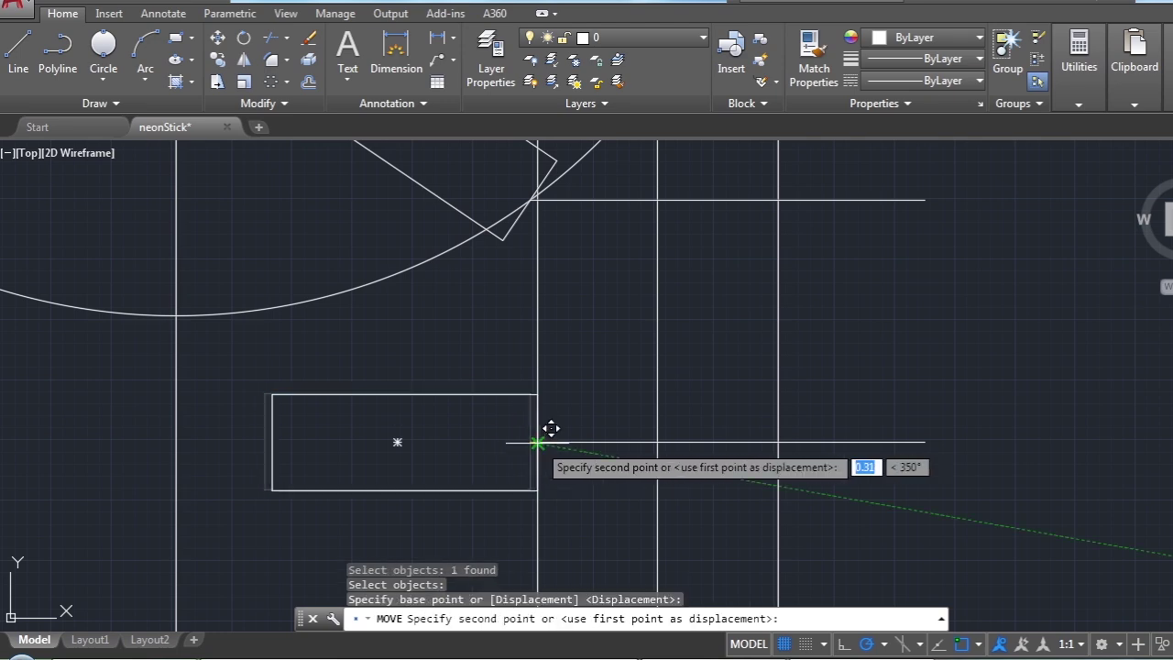
pyautogui.click(550, 428)
pyautogui.scroll(-2, 587, 359)
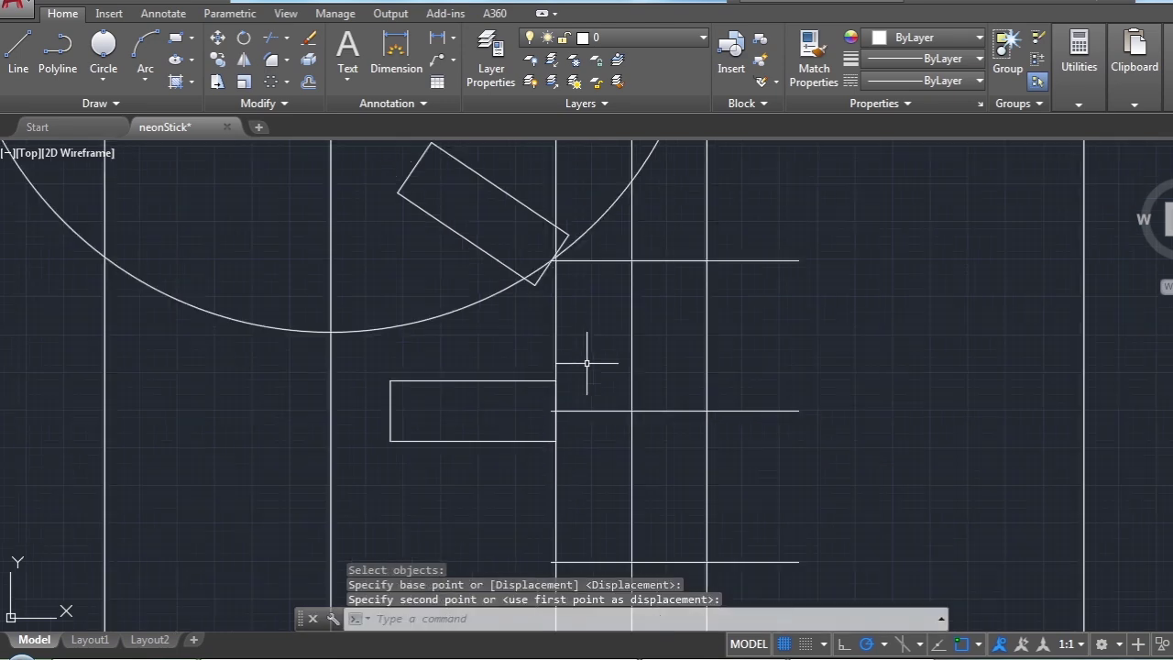
pyautogui.scroll(-5, 581, 333)
pyautogui.scroll(2, 609, 343)
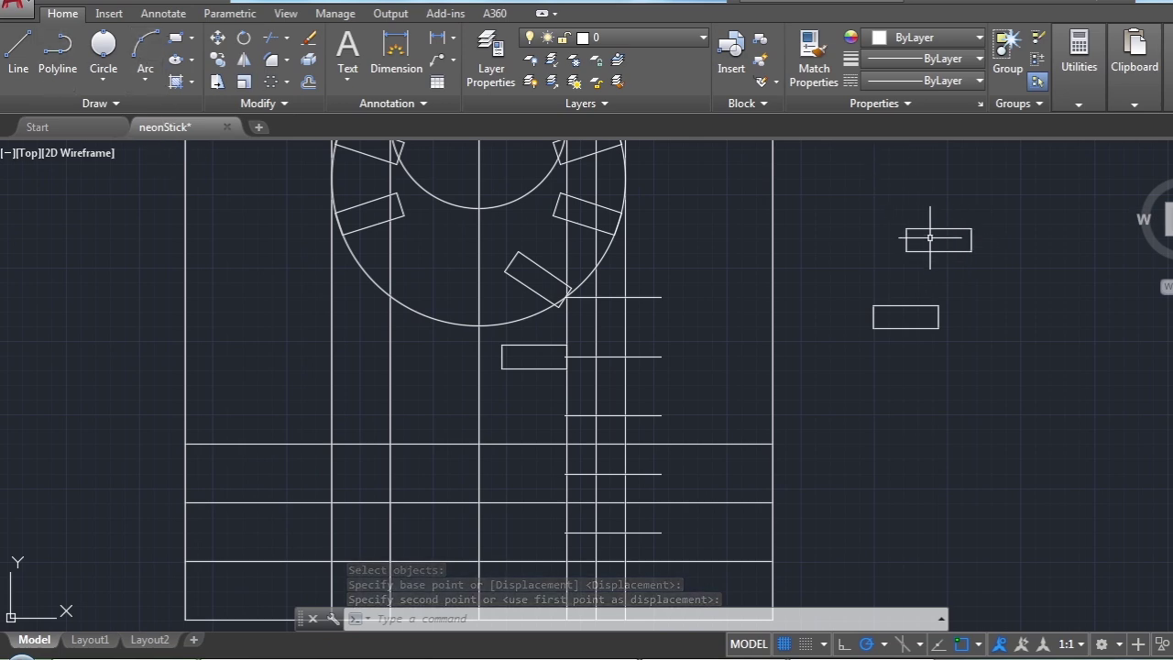
# Move the next side rectangle closer to the rungs
pyautogui.click(970, 241)
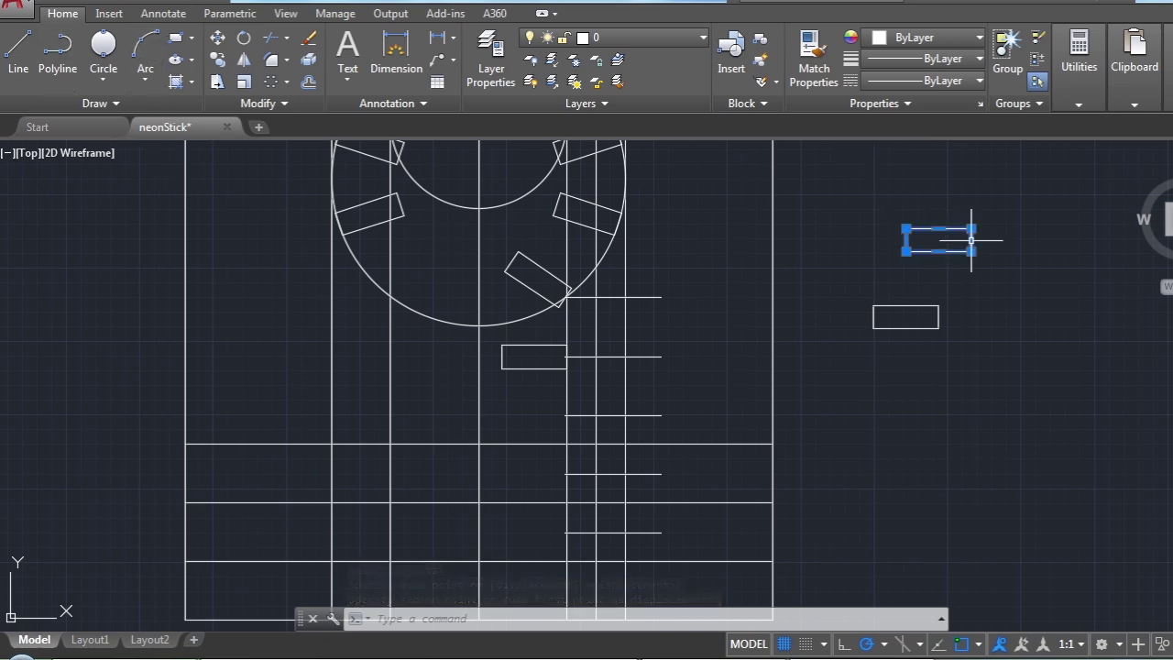
pyautogui.click(218, 37)
pyautogui.click(938, 240)
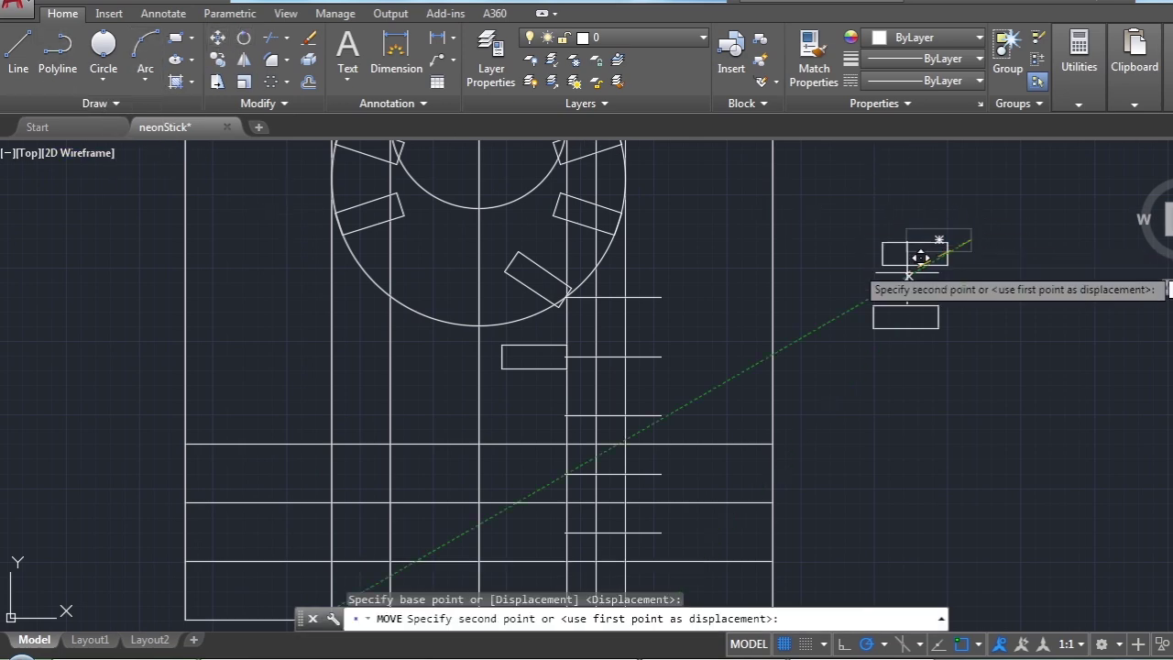
pyautogui.click(596, 417)
pyautogui.scroll(-4, 717, 348)
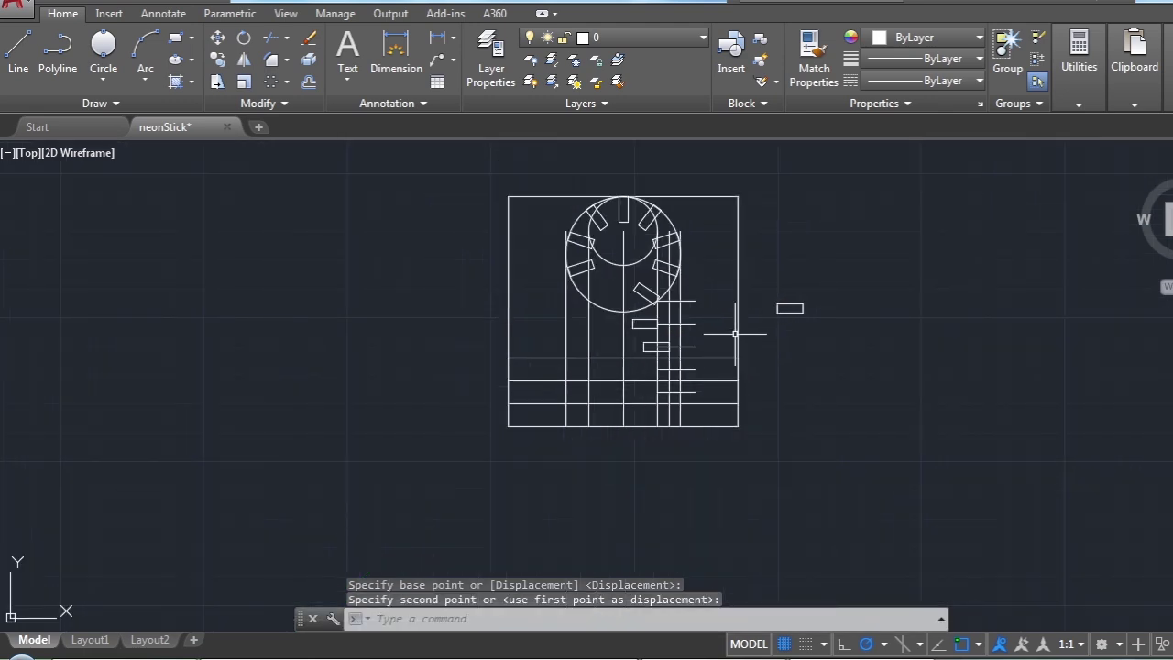
pyautogui.scroll(2, 740, 330)
pyautogui.scroll(2, 819, 300)
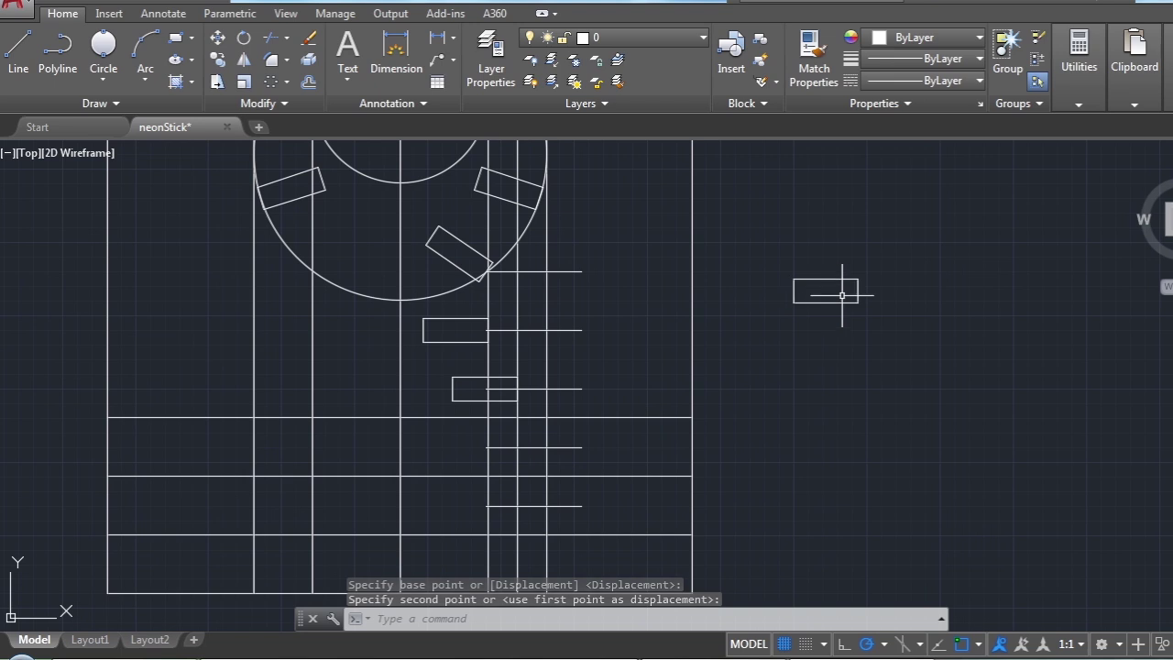
# Move the remaining small rectangle beside a lower rung
pyautogui.click(853, 290)
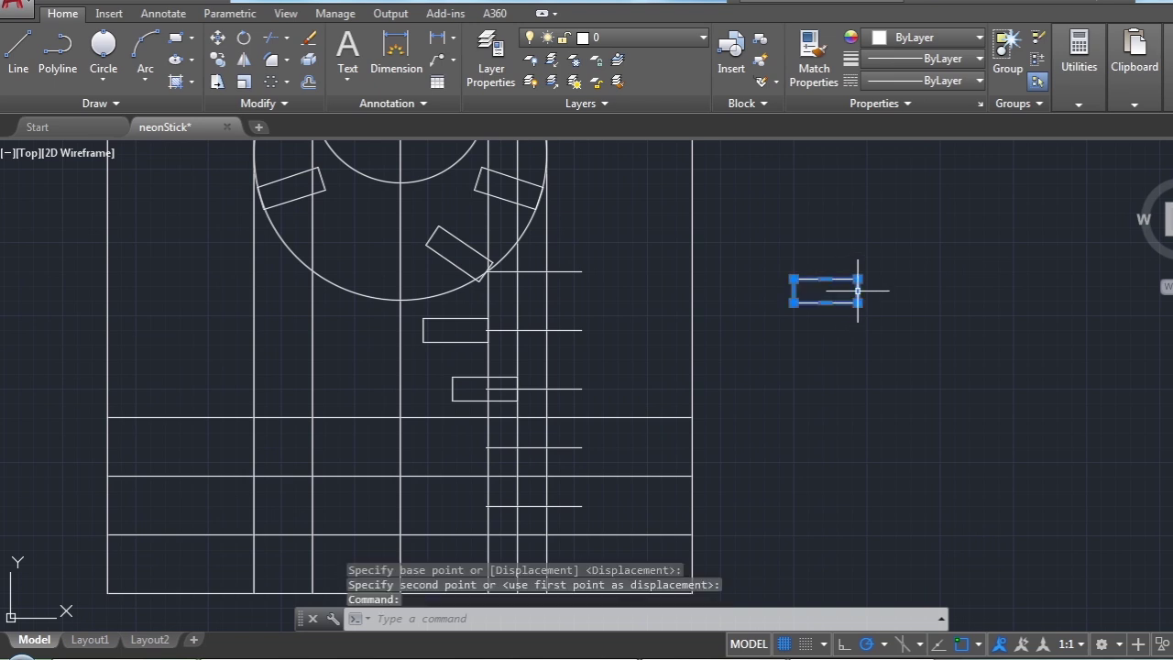
pyautogui.press('Return')
pyautogui.click(825, 290)
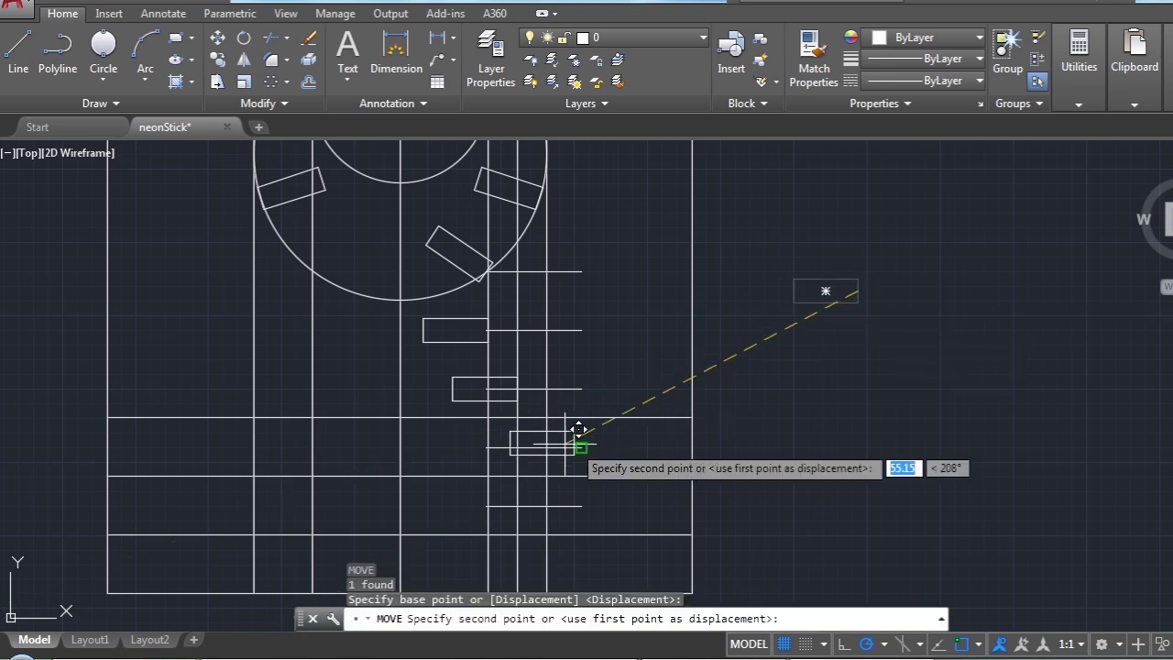
pyautogui.click(546, 445)
pyautogui.scroll(-2, 691, 346)
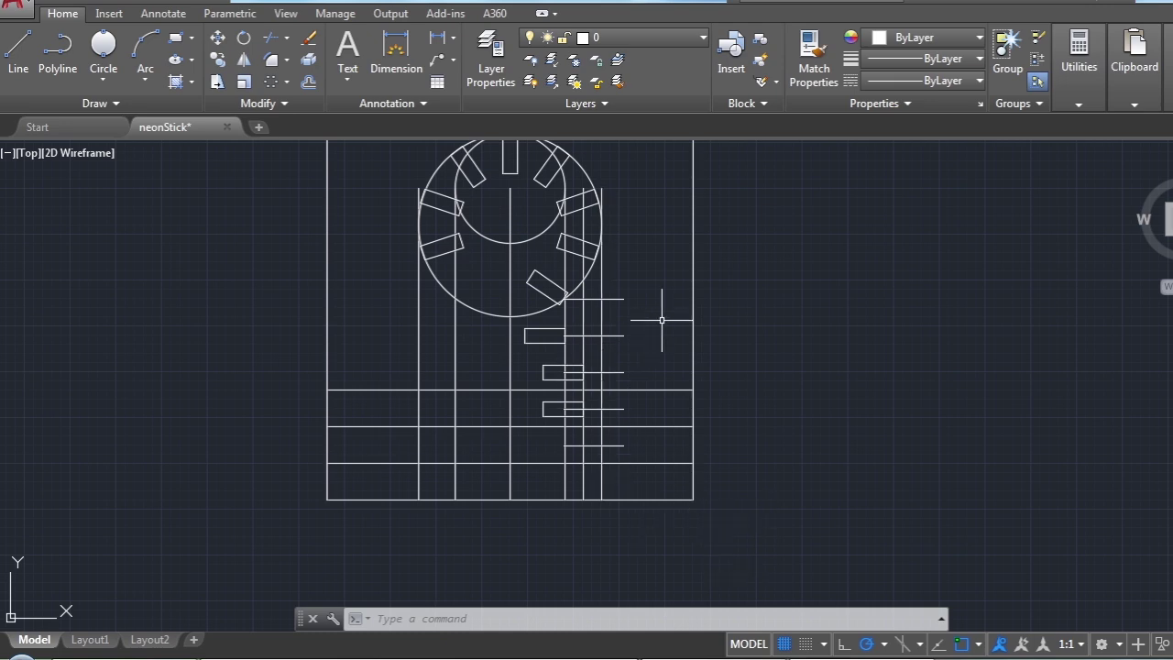
pyautogui.scroll(4, 662, 320)
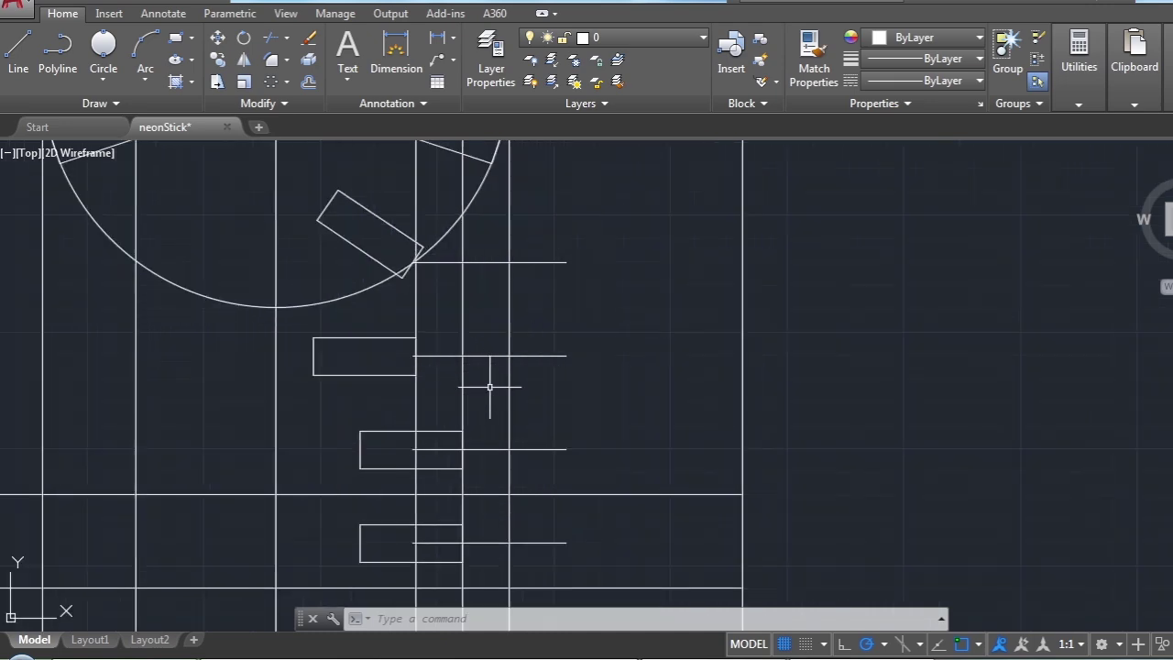
pyautogui.scroll(-2, 539, 428)
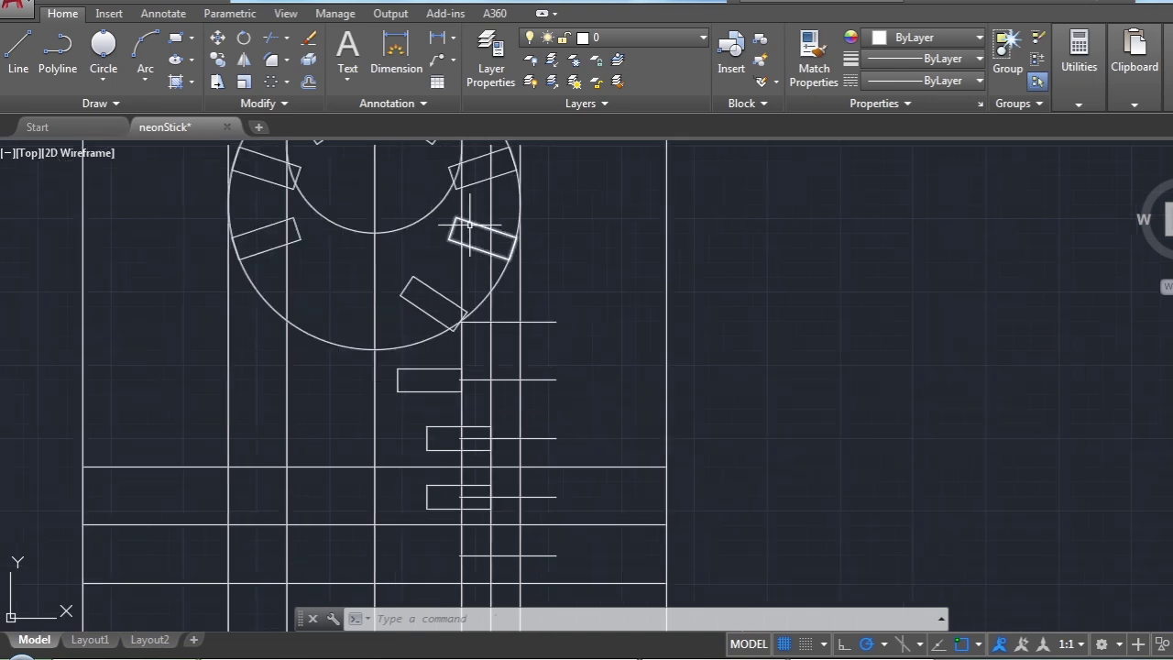
pyautogui.scroll(-2, 469, 224)
pyautogui.scroll(2, 467, 220)
pyautogui.scroll(-2, 468, 220)
pyautogui.scroll(2, 466, 217)
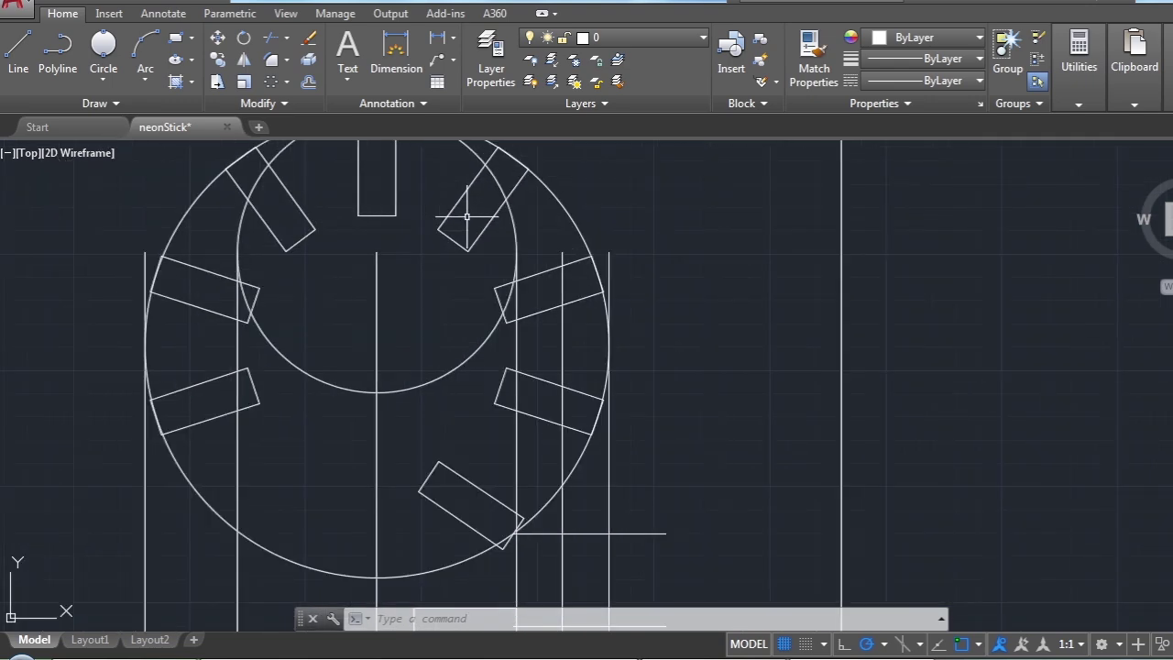
pyautogui.scroll(-2, 469, 223)
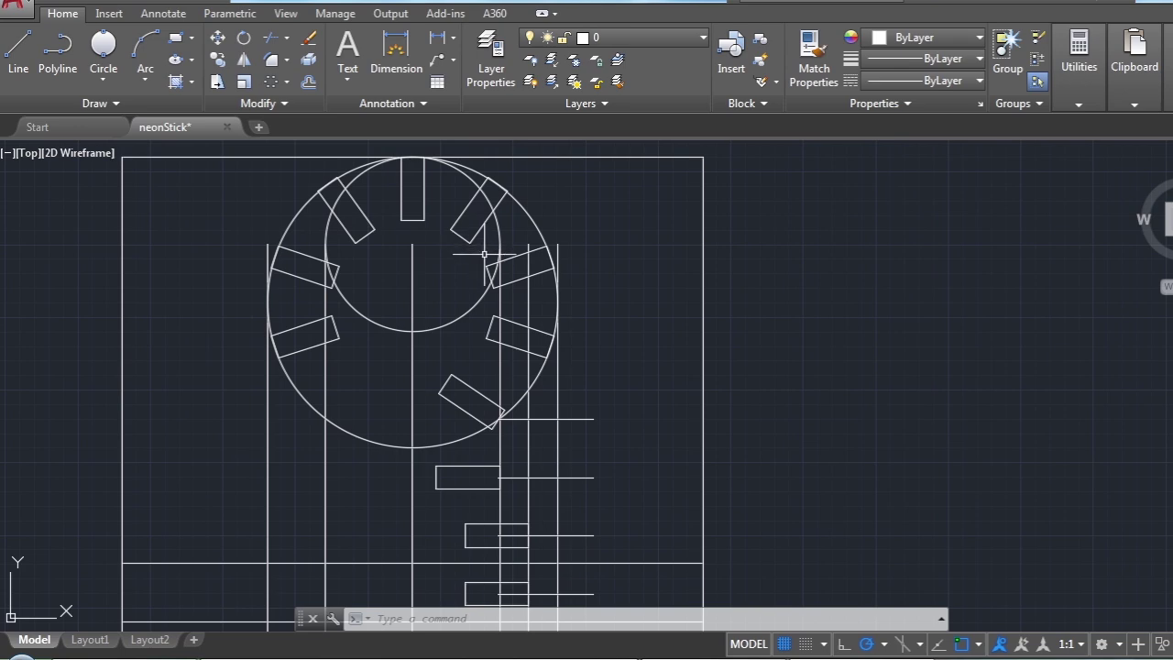
pyautogui.scroll(-4, 484, 254)
pyautogui.scroll(4, 495, 327)
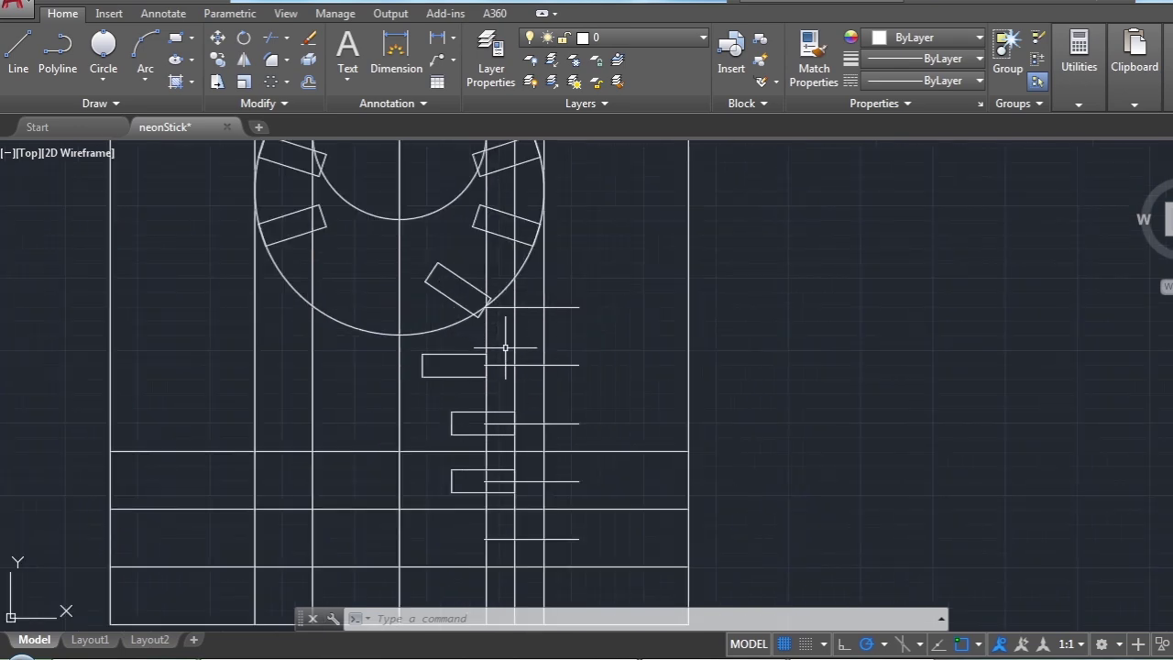
pyautogui.scroll(-2, 524, 366)
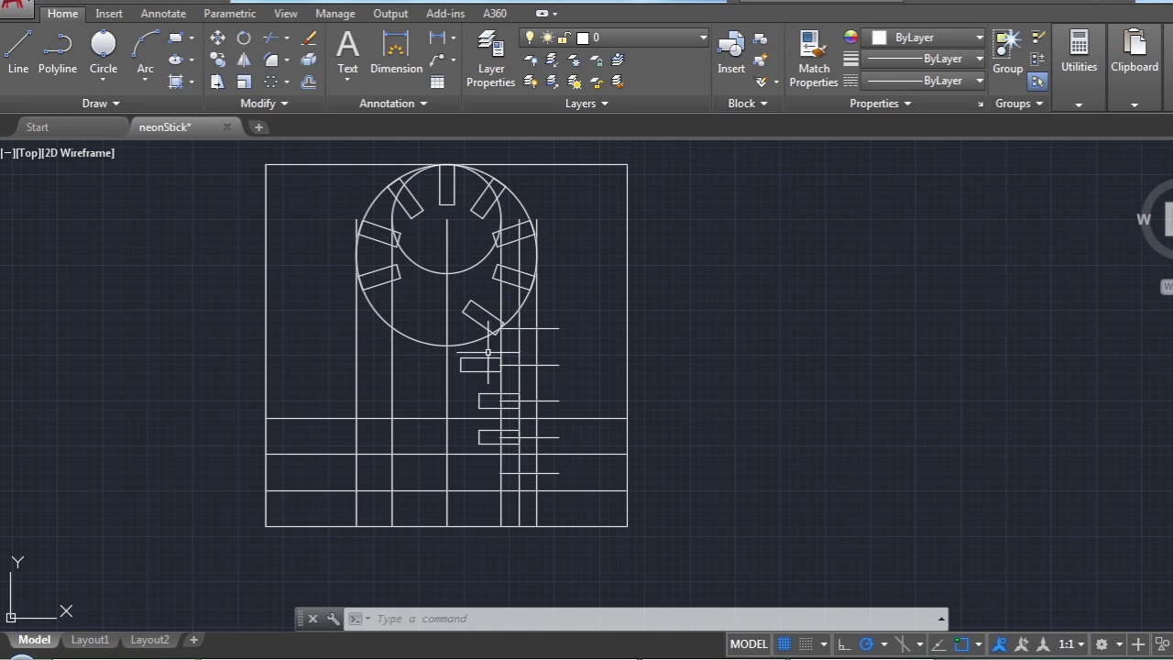
pyautogui.click(487, 352)
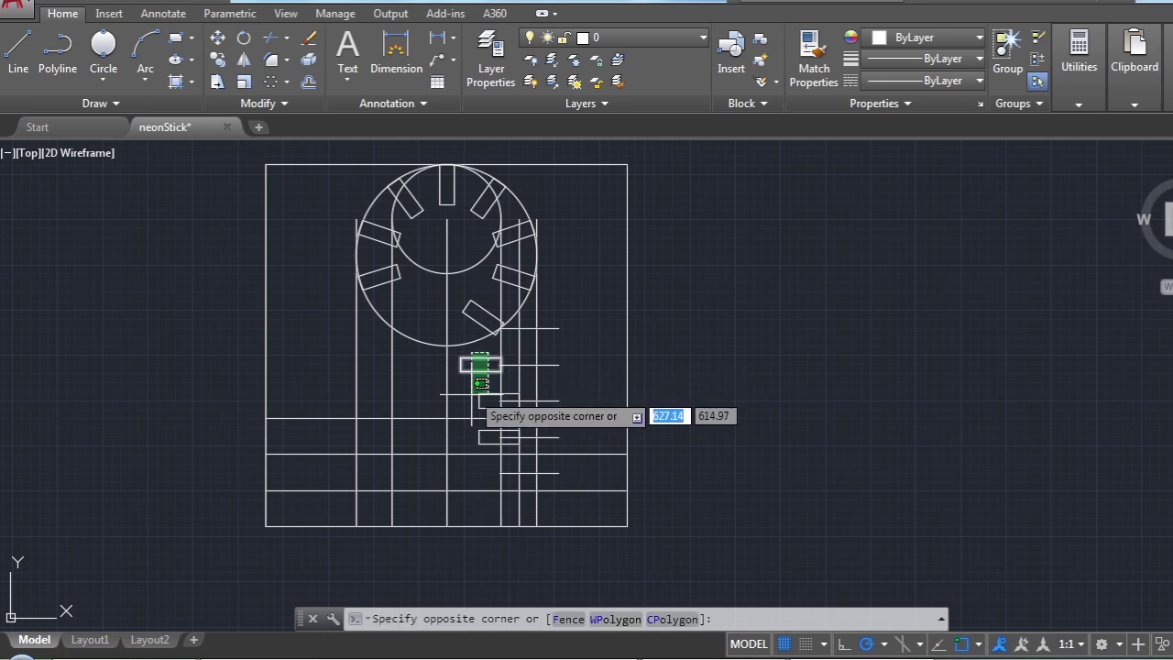
# Delete two side rectangles and move the third one outside the frame on the right
pyautogui.click(472, 401)
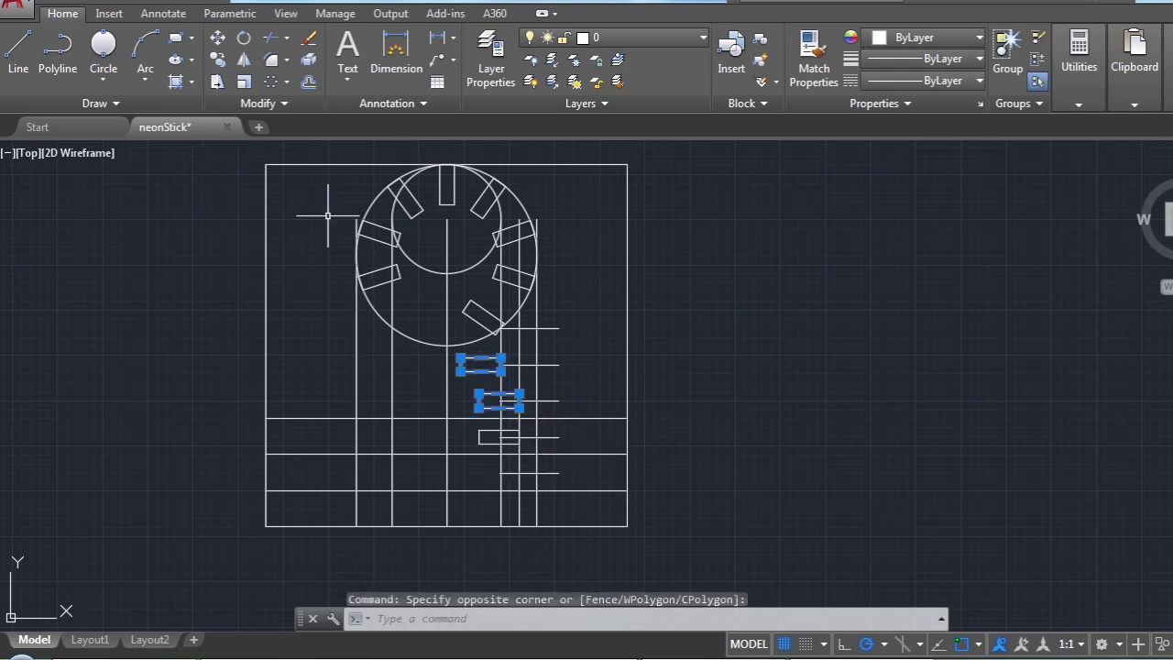
pyautogui.press('Delete')
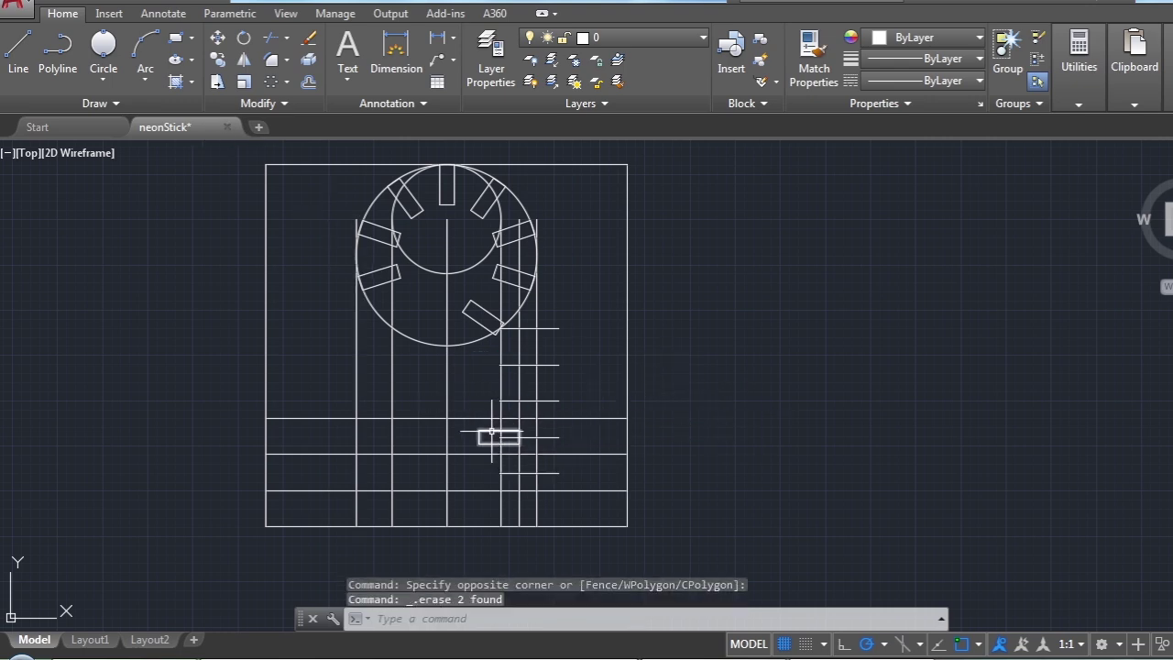
pyautogui.click(491, 430)
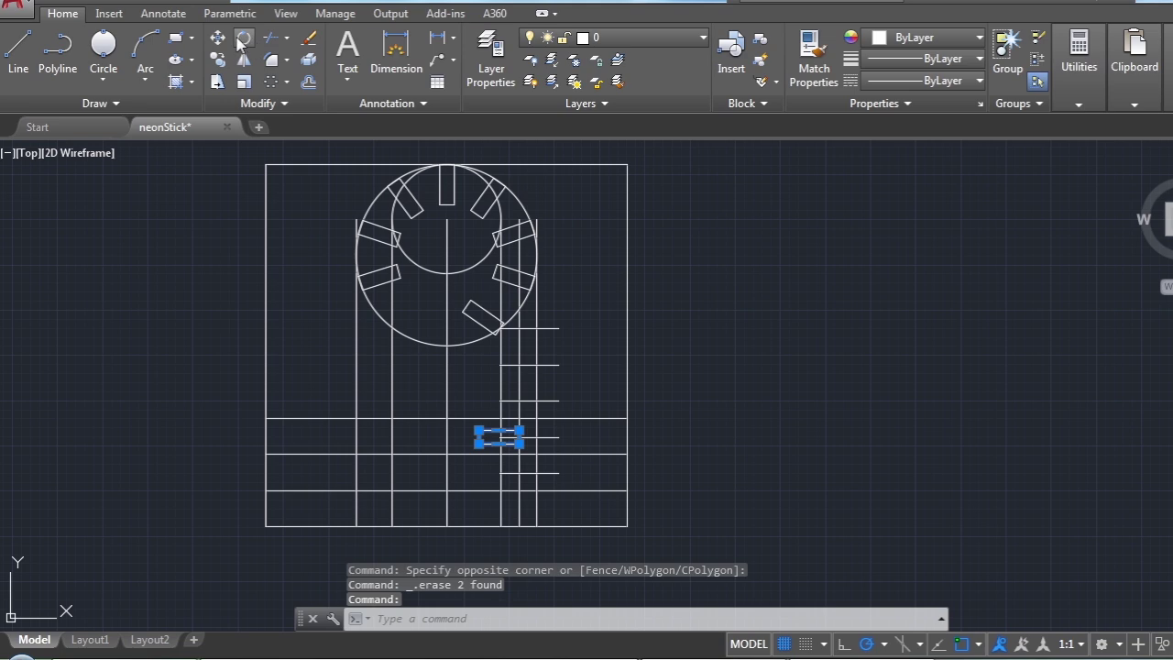
pyautogui.click(217, 38)
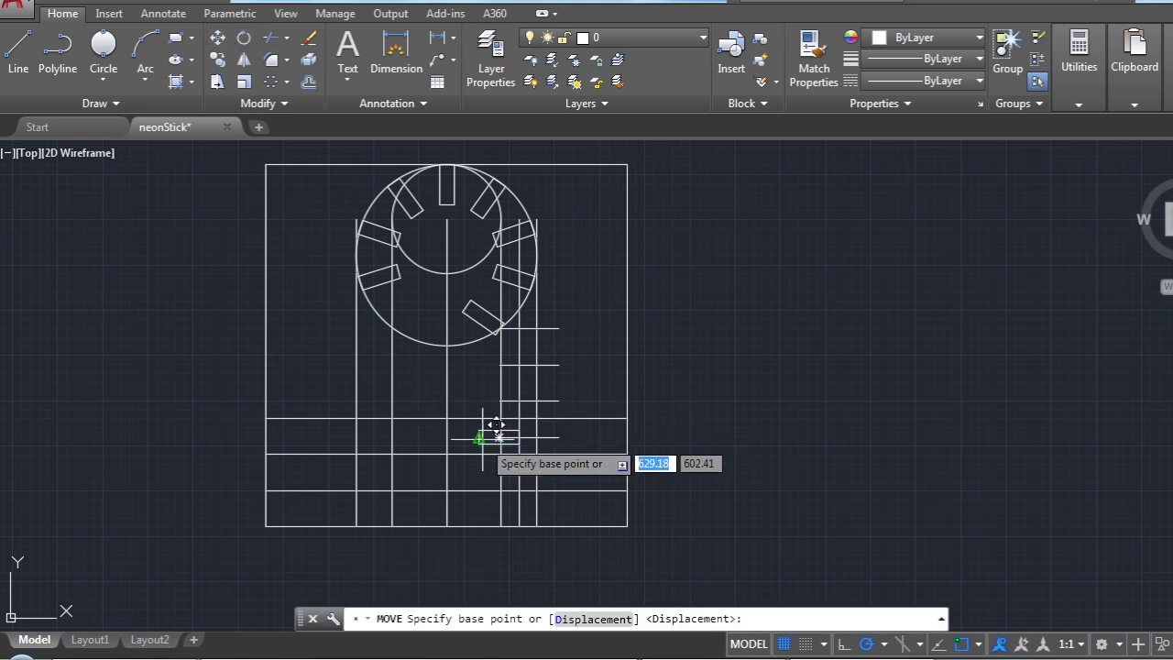
pyautogui.click(495, 424)
pyautogui.click(676, 296)
# Erase the tilted rectangles on the left side of the circle
pyautogui.scroll(2, 438, 184)
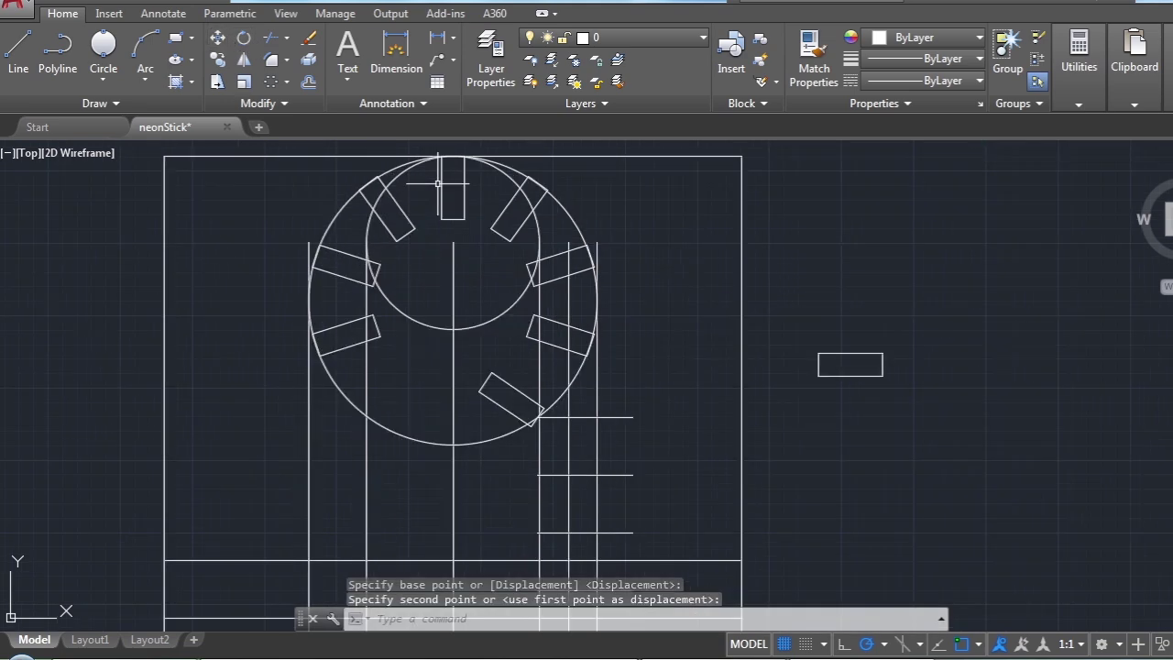
pyautogui.click(355, 173)
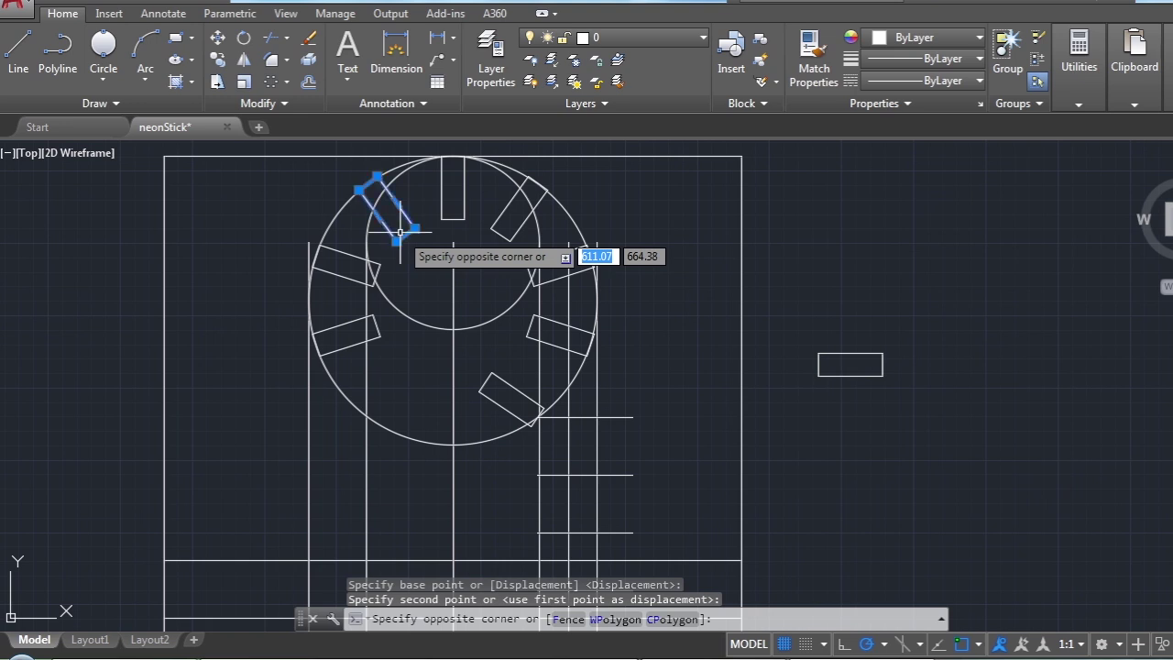
pyautogui.click(423, 247)
pyautogui.press('Delete')
pyautogui.click(306, 240)
pyautogui.click(385, 294)
pyautogui.press('Delete')
pyautogui.click(345, 324)
pyautogui.press('Delete')
# Erase the tilted rectangles on the right side, leaving only the top one
pyautogui.click(510, 216)
pyautogui.press('Delete')
pyautogui.click(556, 277)
pyautogui.press('Delete')
pyautogui.click(554, 321)
pyautogui.press('Delete')
pyautogui.press('Delete')
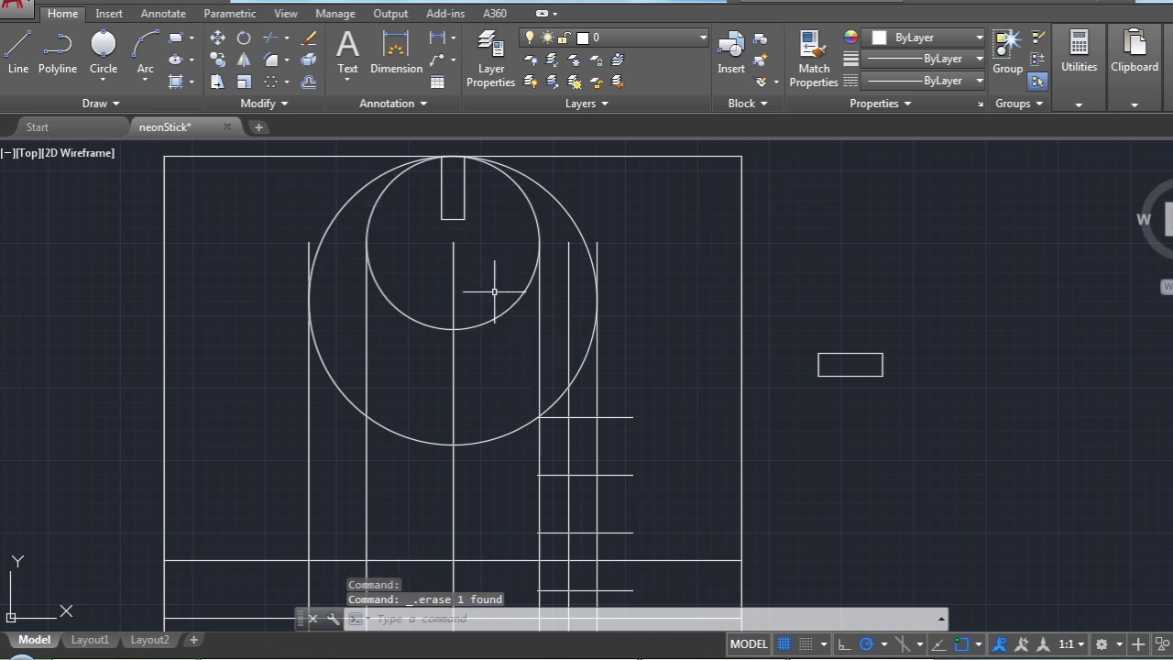
pyautogui.scroll(-2, 418, 191)
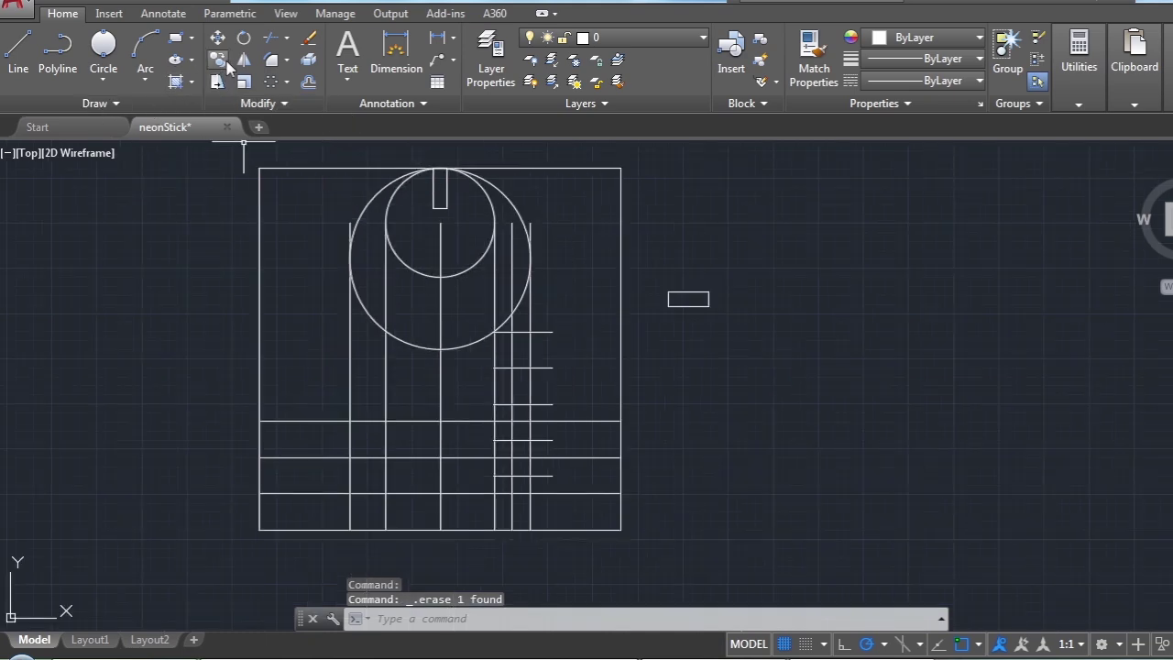
pyautogui.click(271, 82)
pyautogui.click(440, 188)
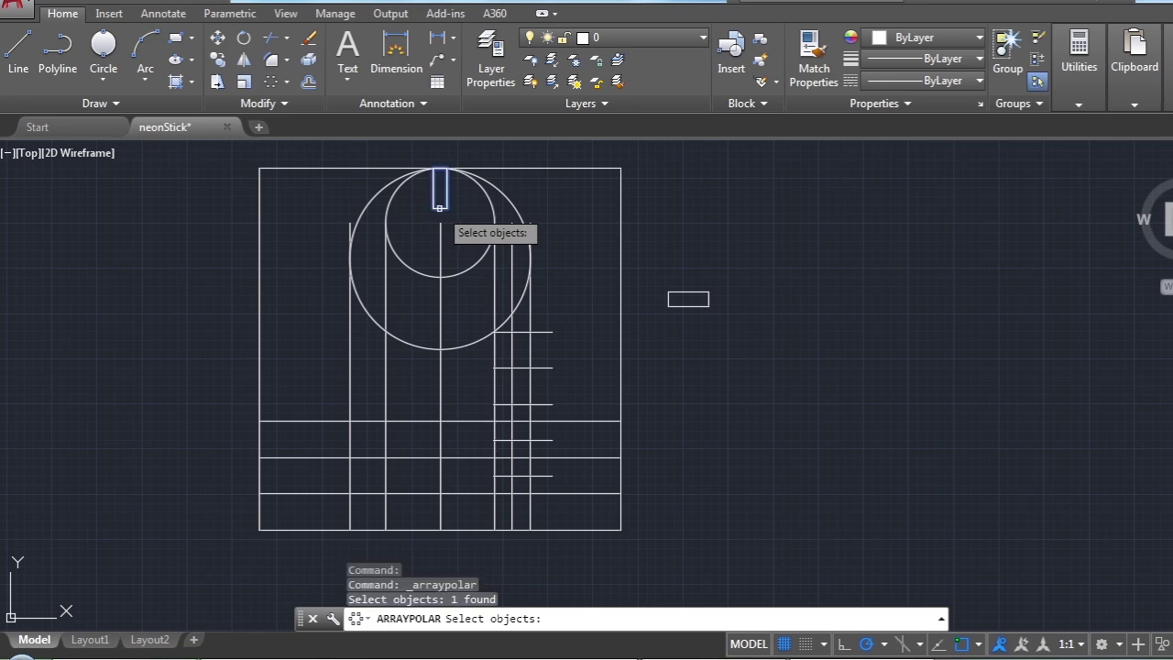
pyautogui.press('Return')
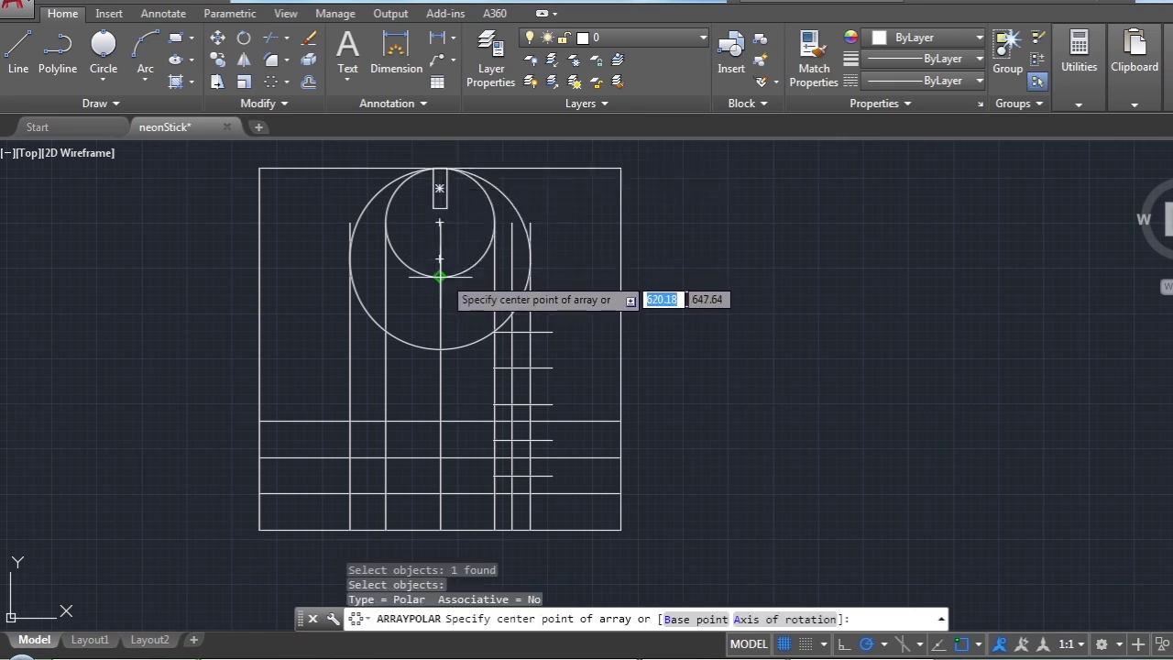
pyautogui.click(440, 276)
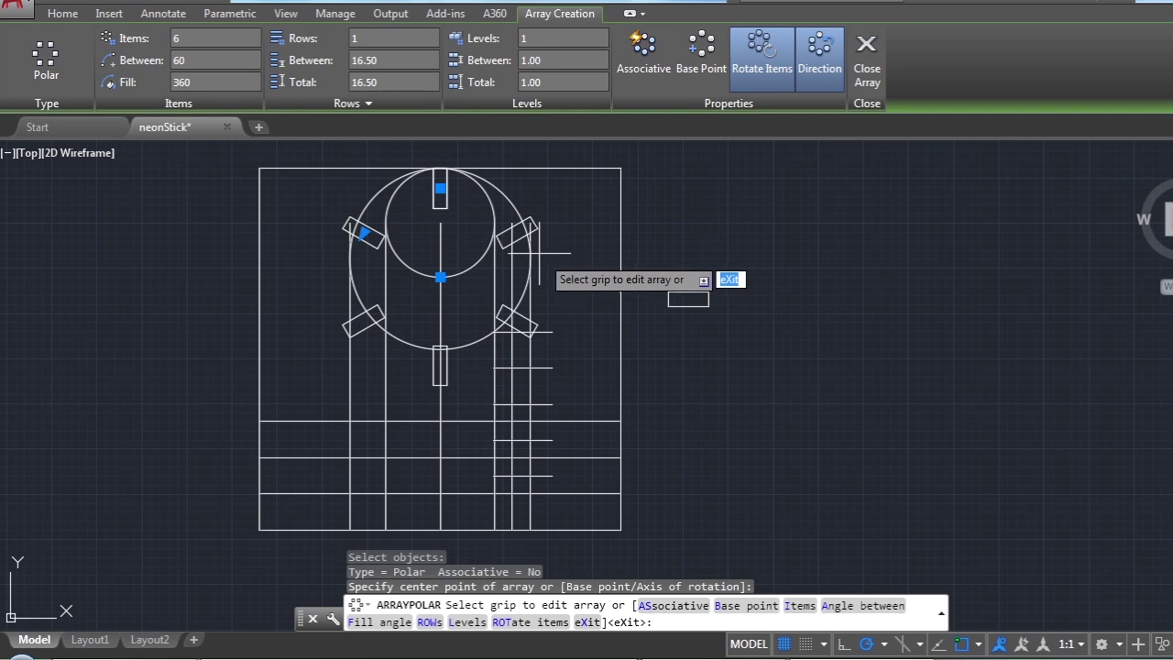
pyautogui.press('Escape')
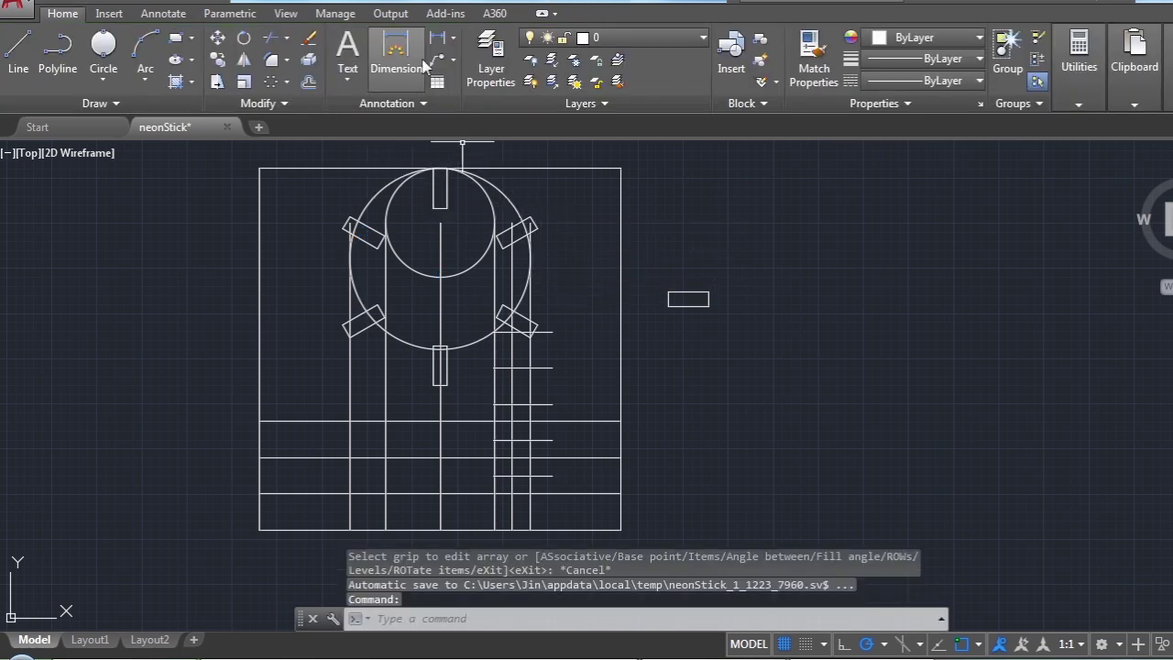
pyautogui.hotkey('ctrl', 'z')
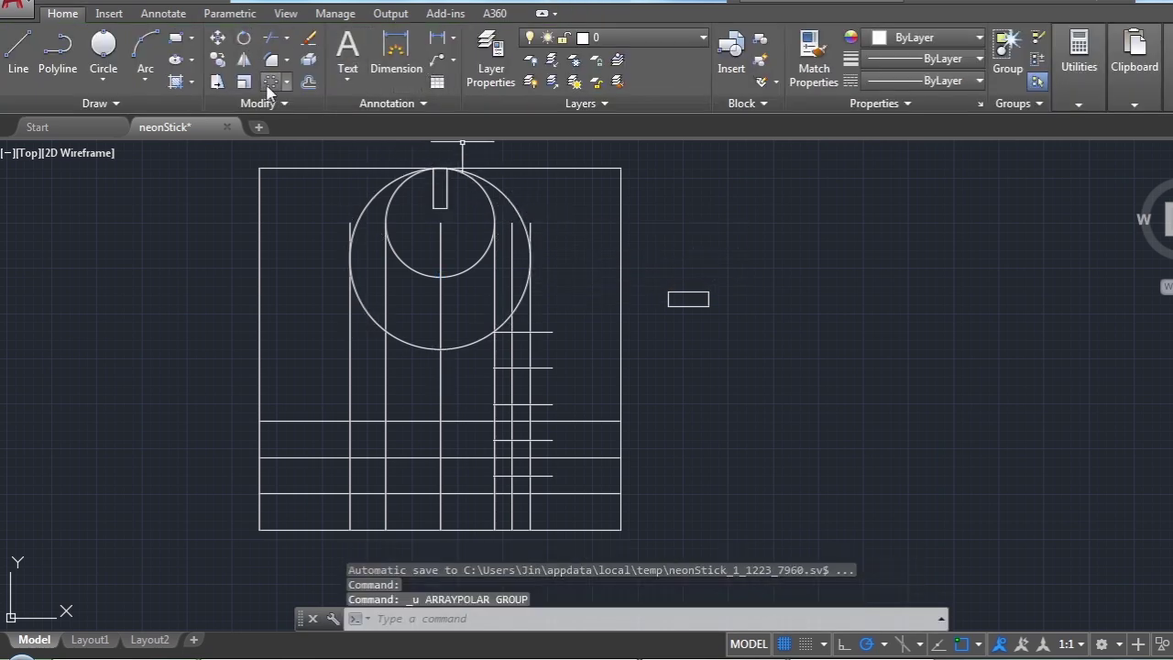
pyautogui.click(270, 84)
pyautogui.click(445, 208)
pyautogui.press('Return')
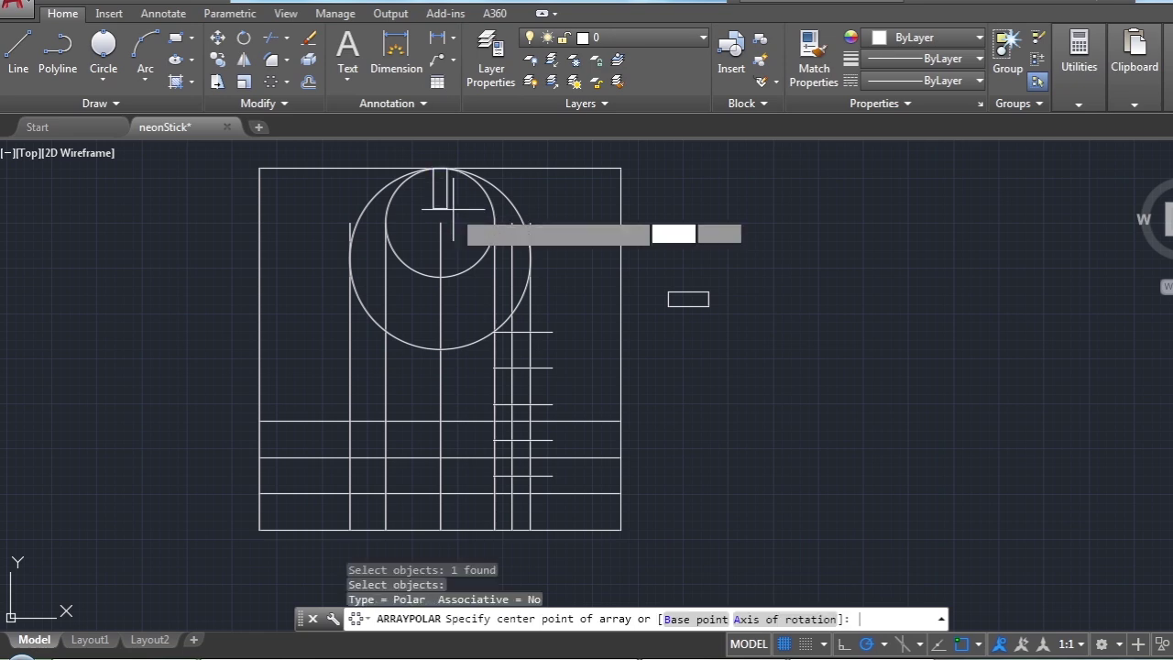
pyautogui.scroll(2, 440, 171)
pyautogui.click(439, 184)
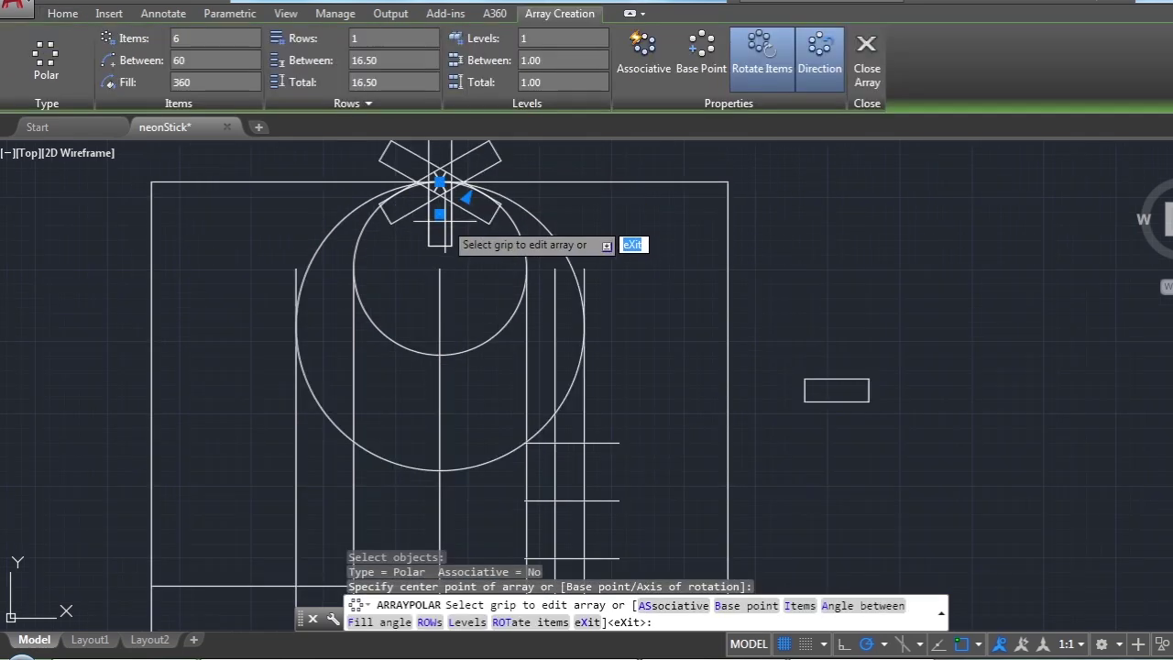
pyautogui.press('Escape')
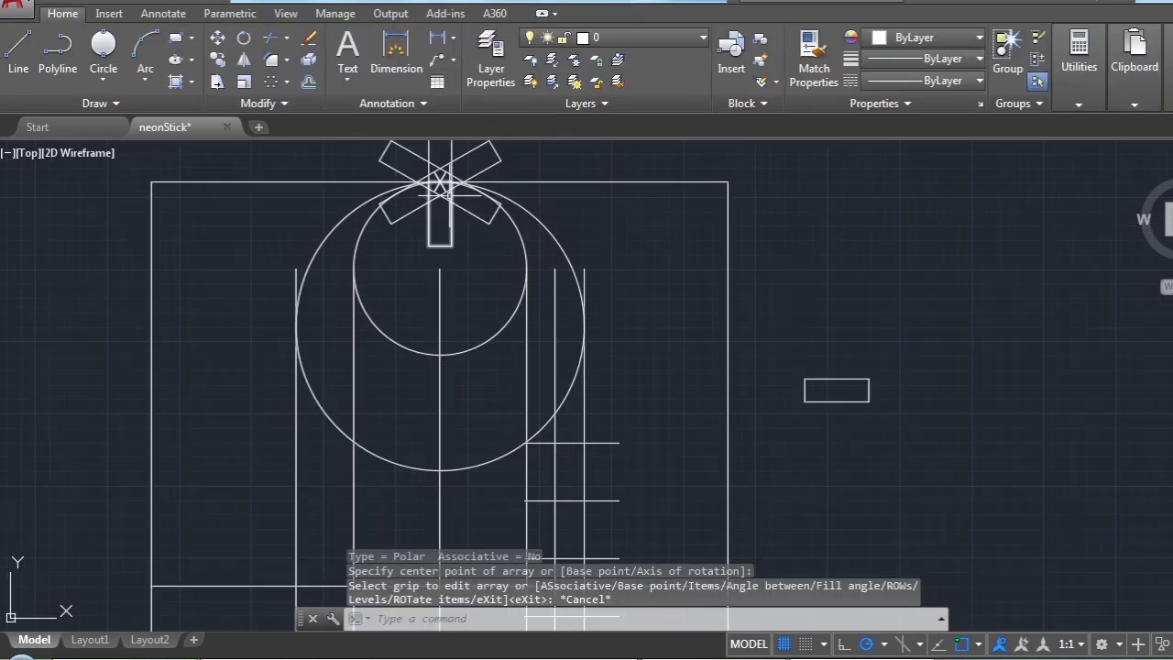
pyautogui.hotkey('ctrl', 'z')
pyautogui.click(285, 83)
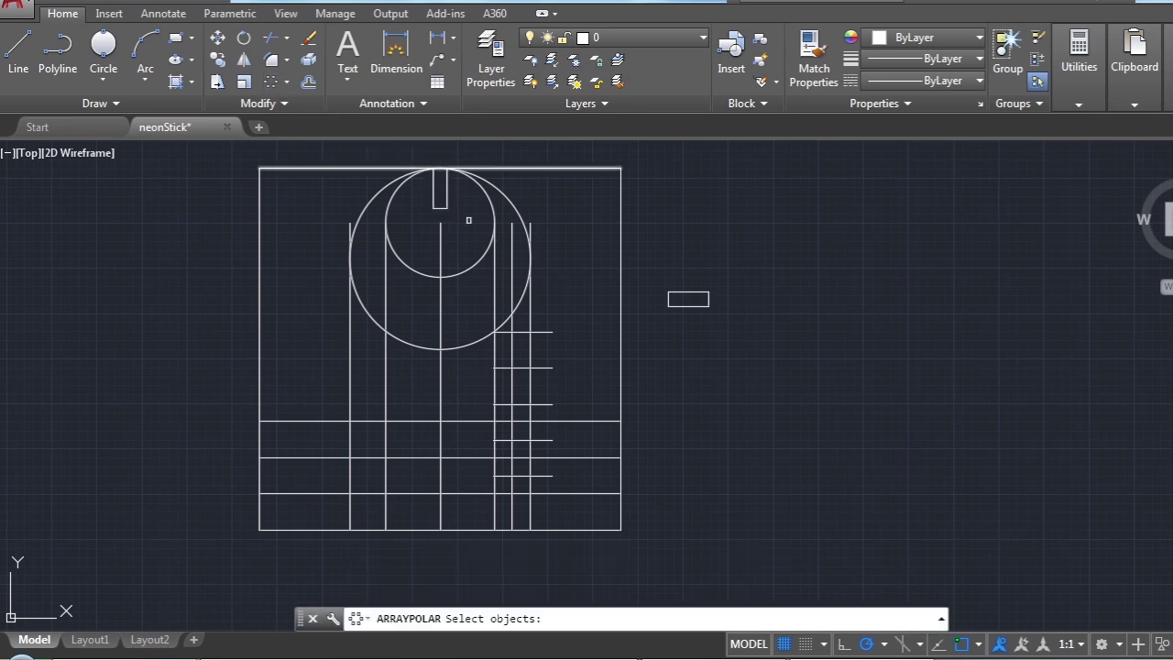
# Polar-array the top rectangle around the circle centre with 12 items
pyautogui.click(445, 207)
pyautogui.press('Return')
pyautogui.scroll(2, 481, 229)
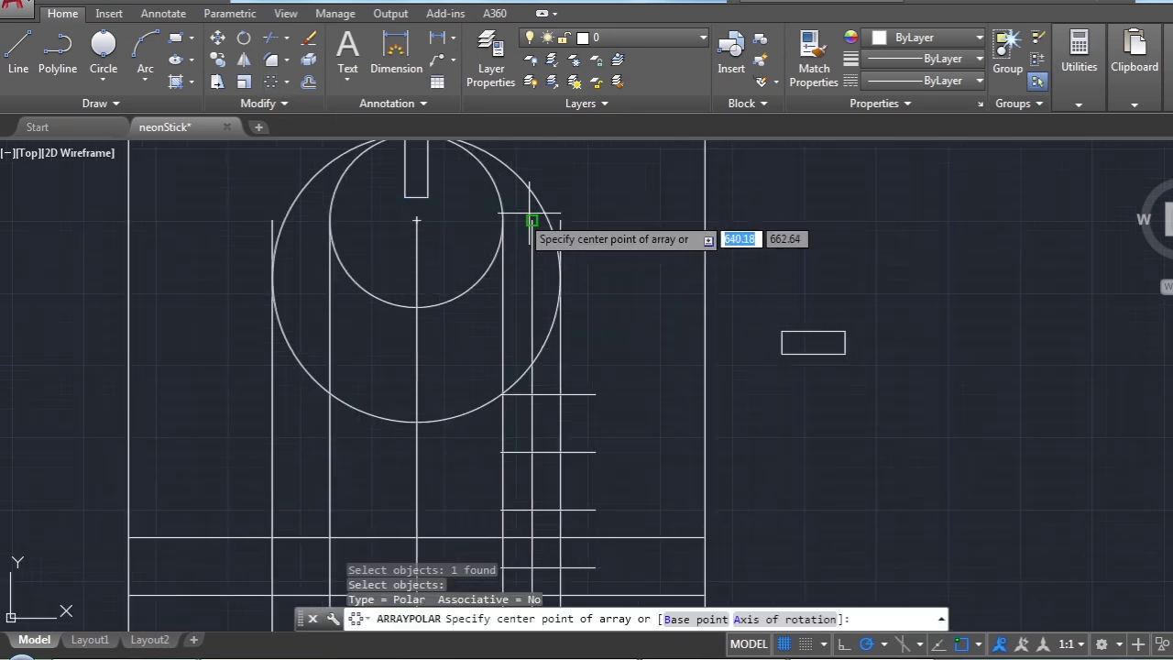
pyautogui.click(415, 275)
pyautogui.scroll(-2, 476, 312)
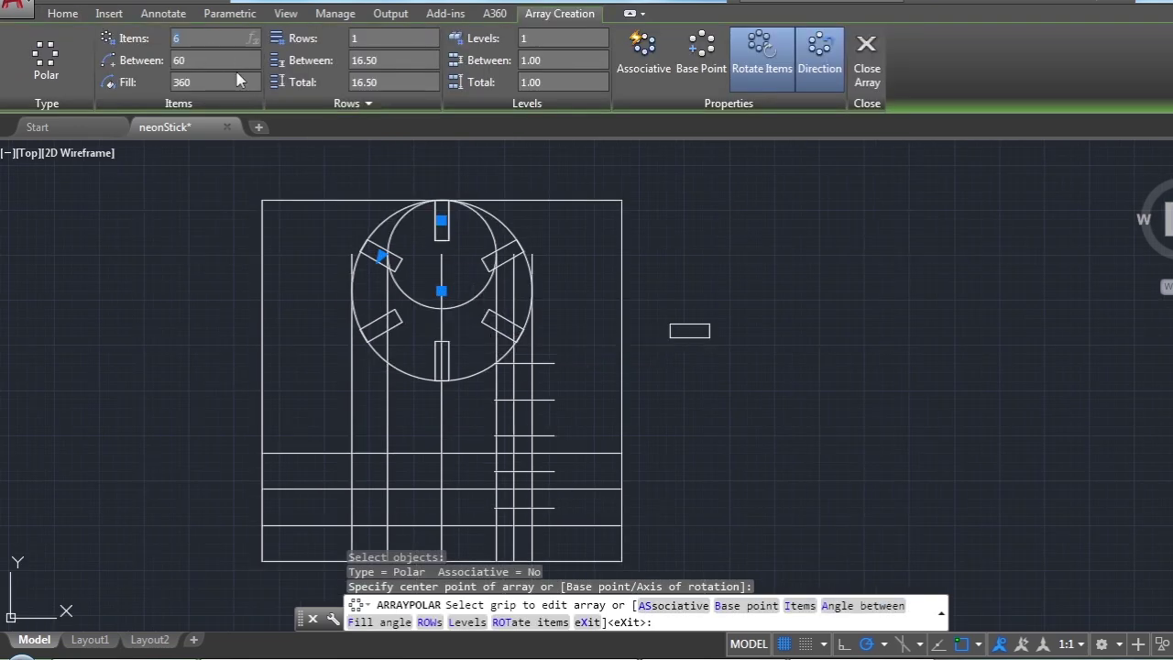
pyautogui.write('8')
pyautogui.press('Return')
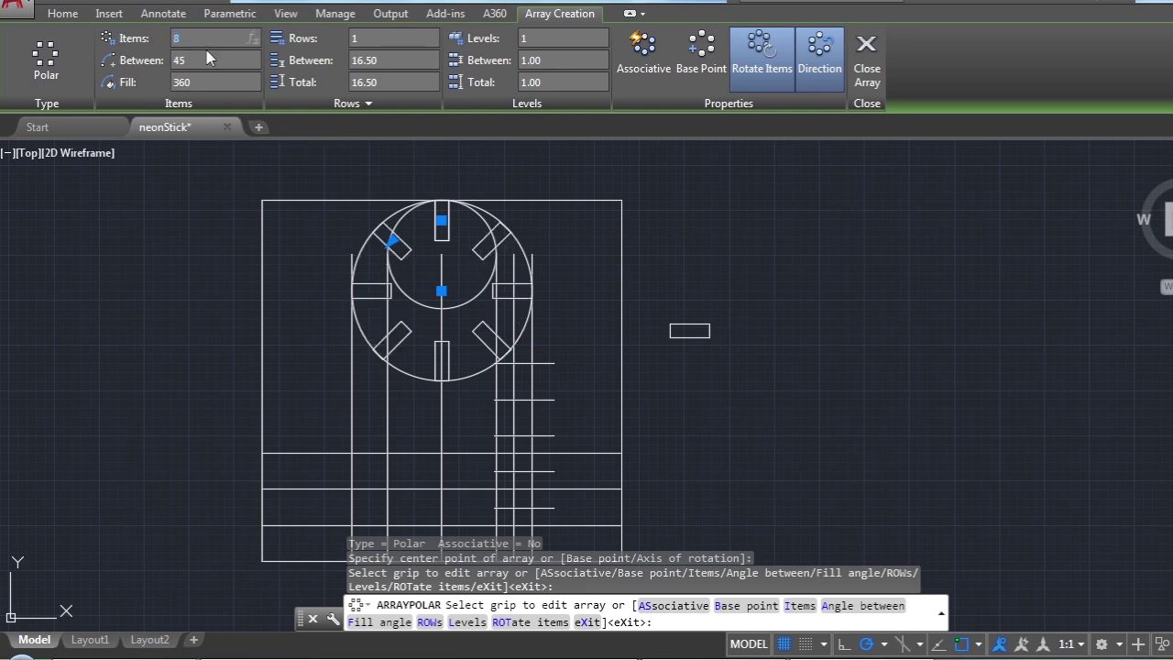
pyautogui.write('12')
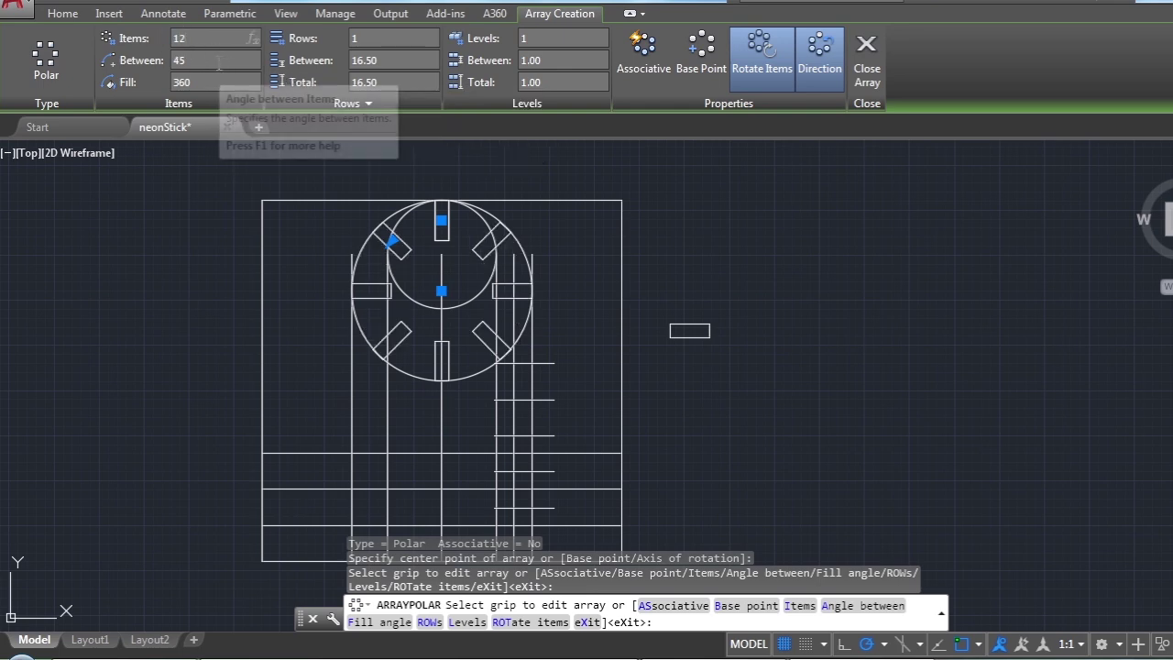
pyautogui.press('Return')
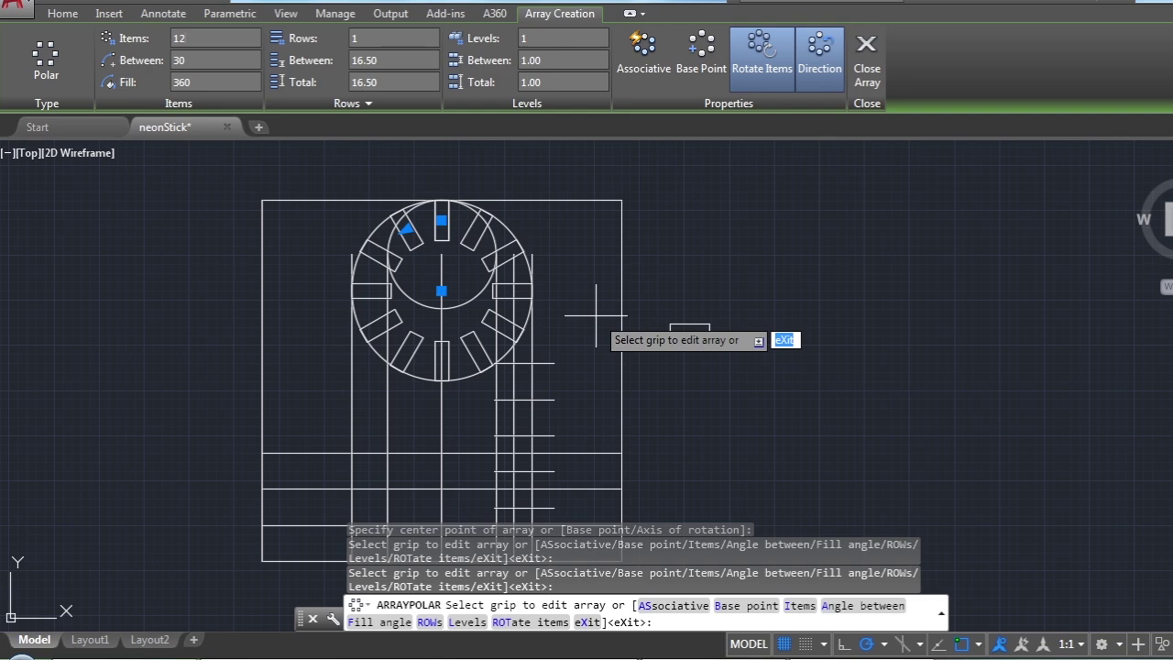
pyautogui.press('Return')
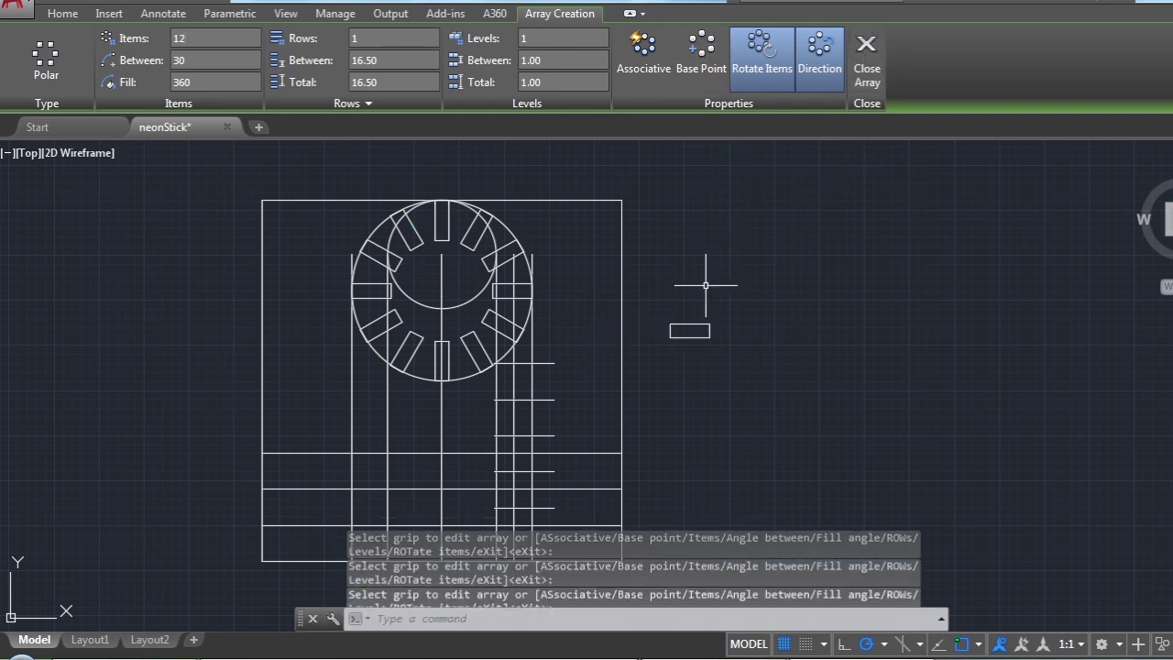
# Erase the bottom rectangle of the 12-item ring
pyautogui.scroll(2, 438, 364)
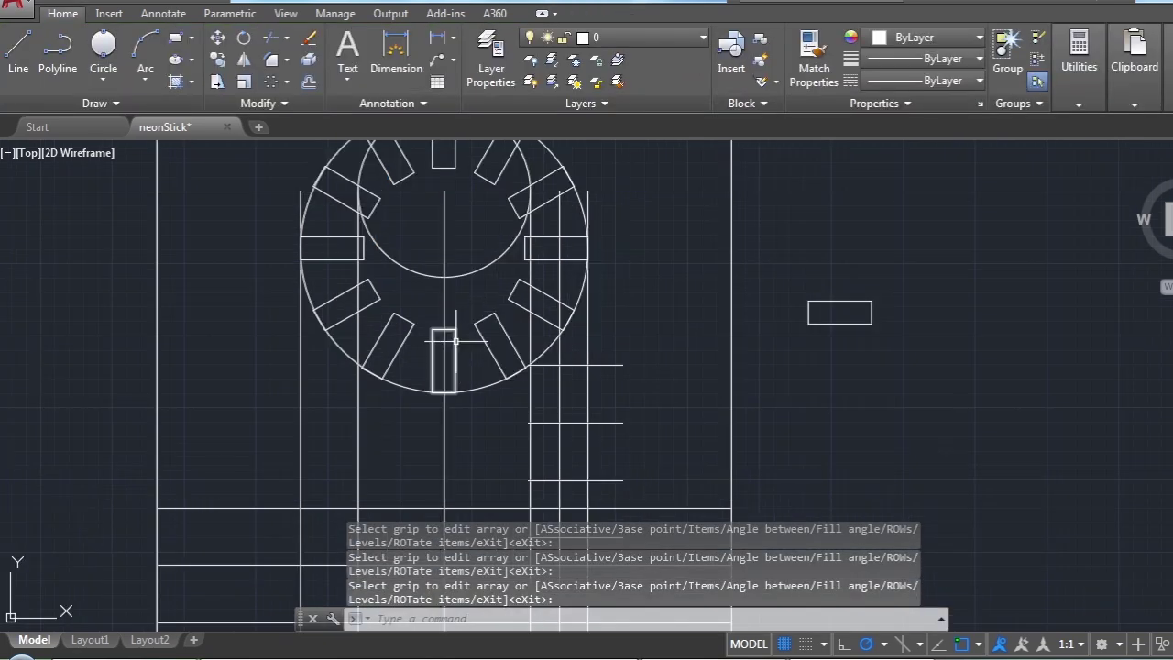
pyautogui.click(456, 341)
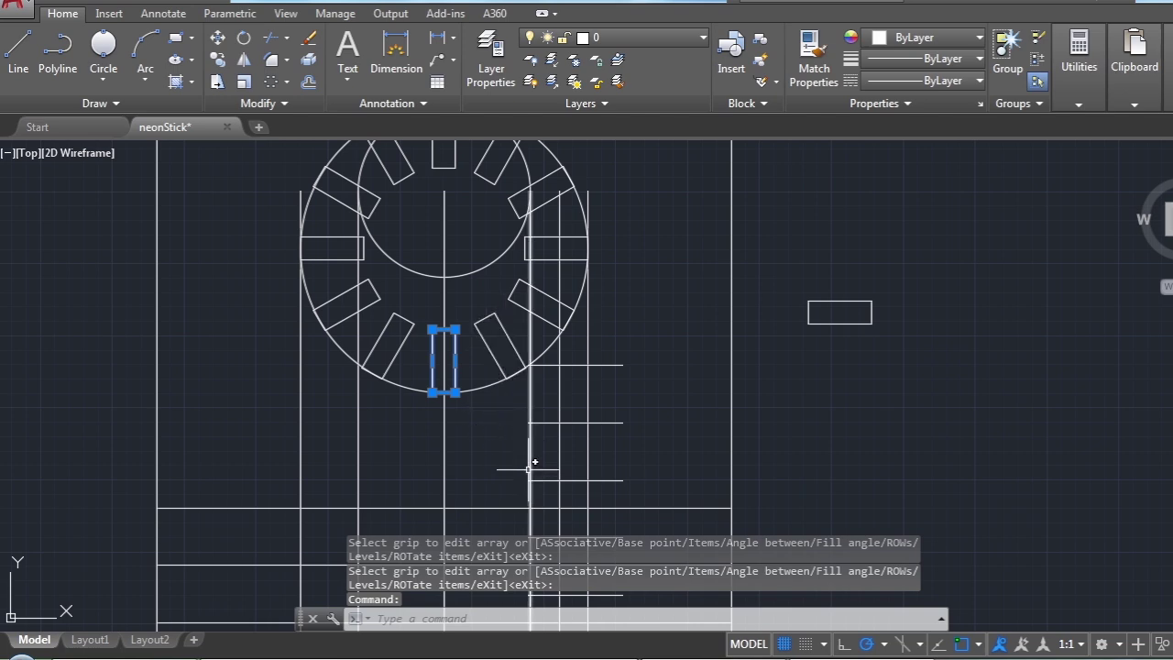
pyautogui.press('Delete')
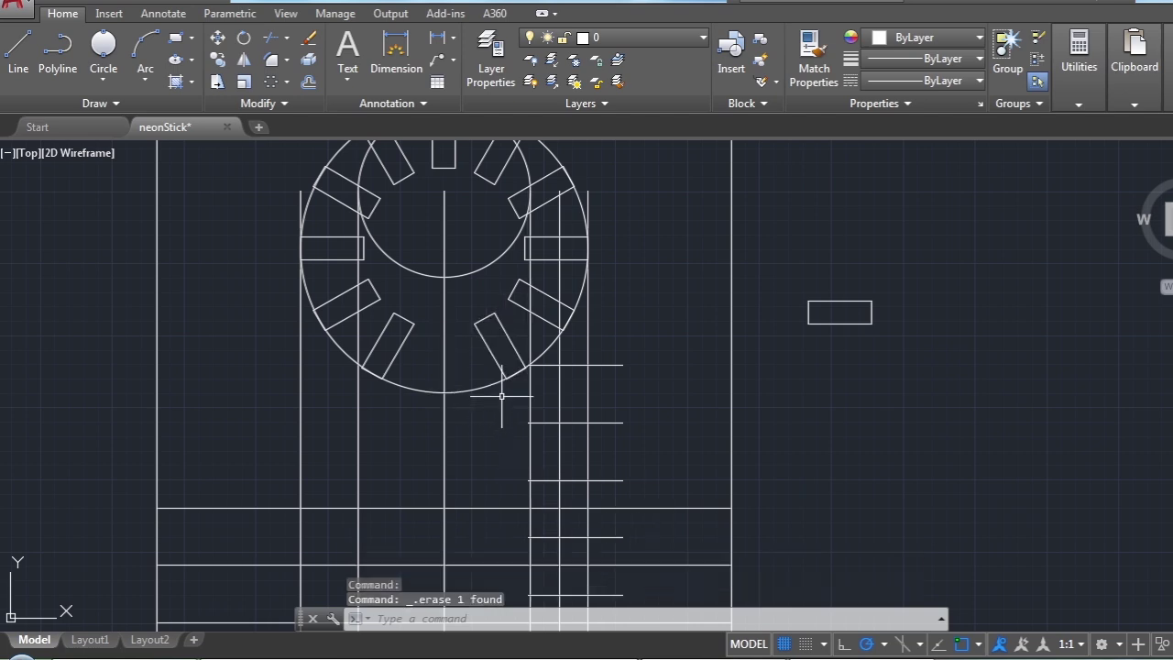
pyautogui.click(485, 319)
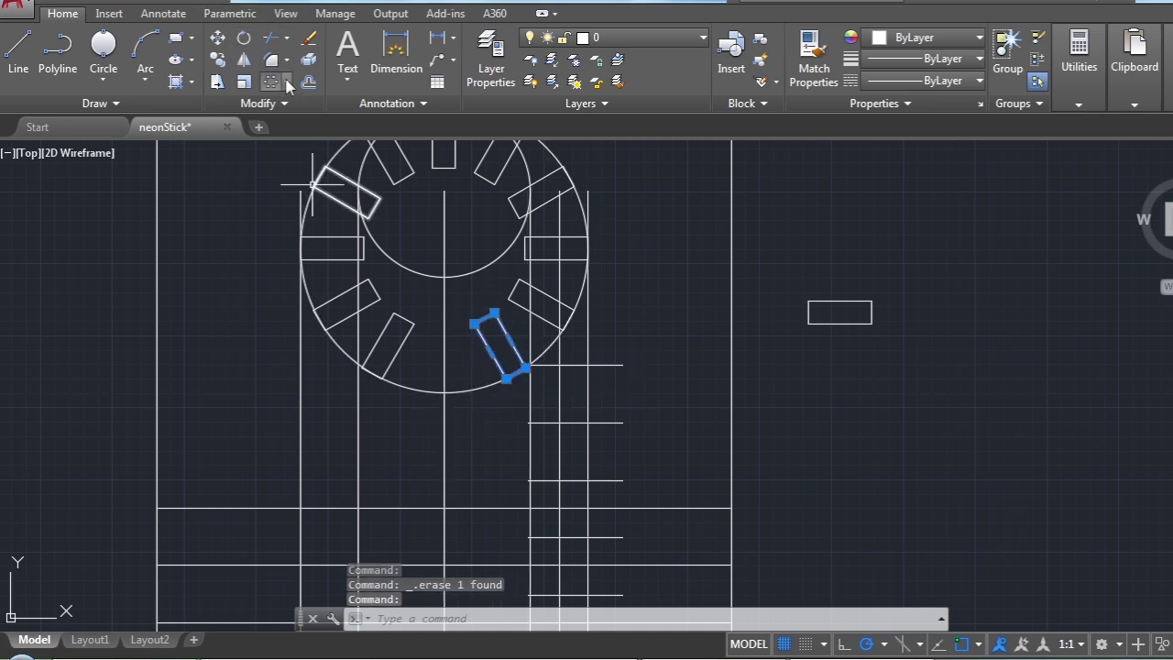
# Rotate the lower-right rectangle about its bottom corner using 15° polar tracking
pyautogui.click(243, 40)
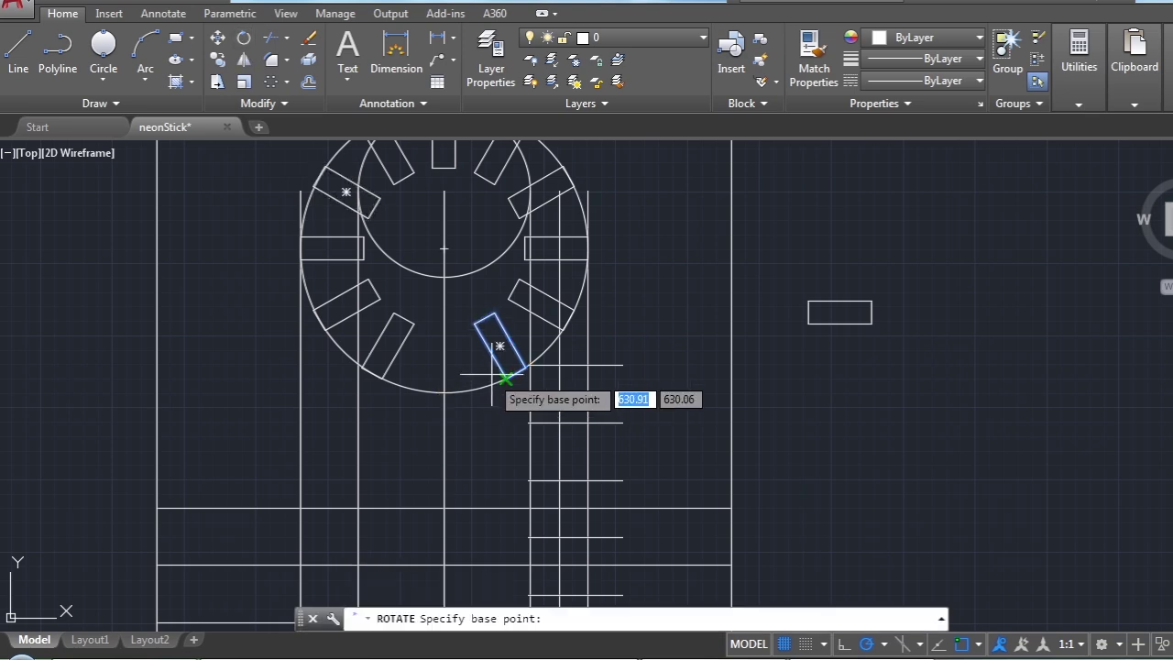
pyautogui.click(499, 346)
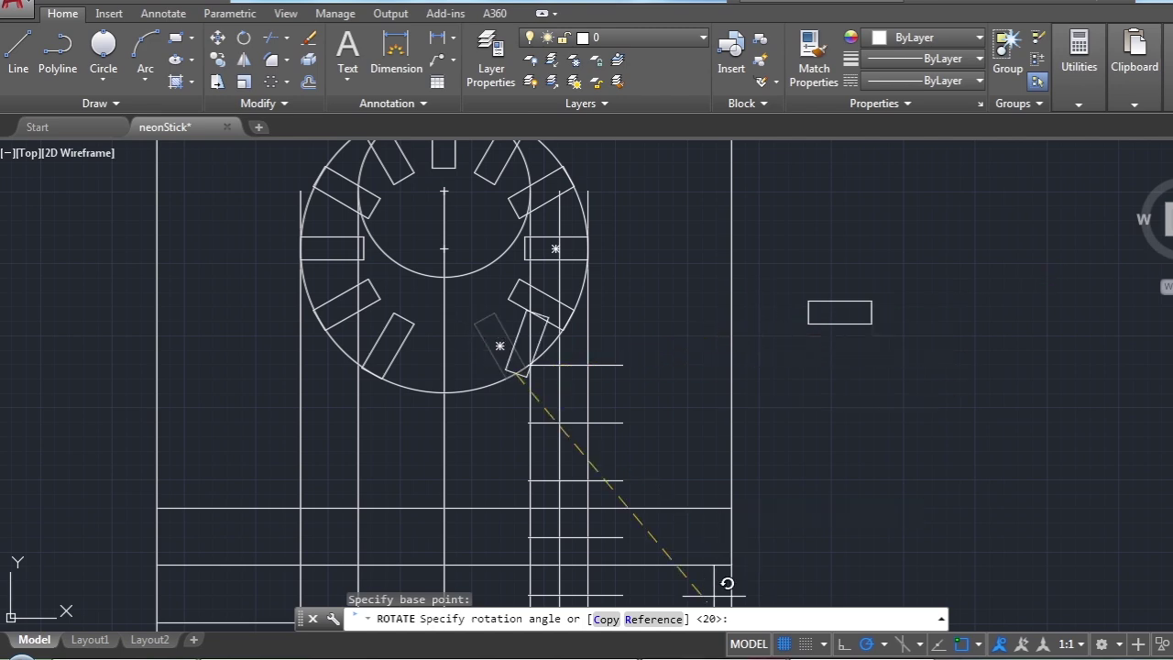
pyautogui.click(884, 644)
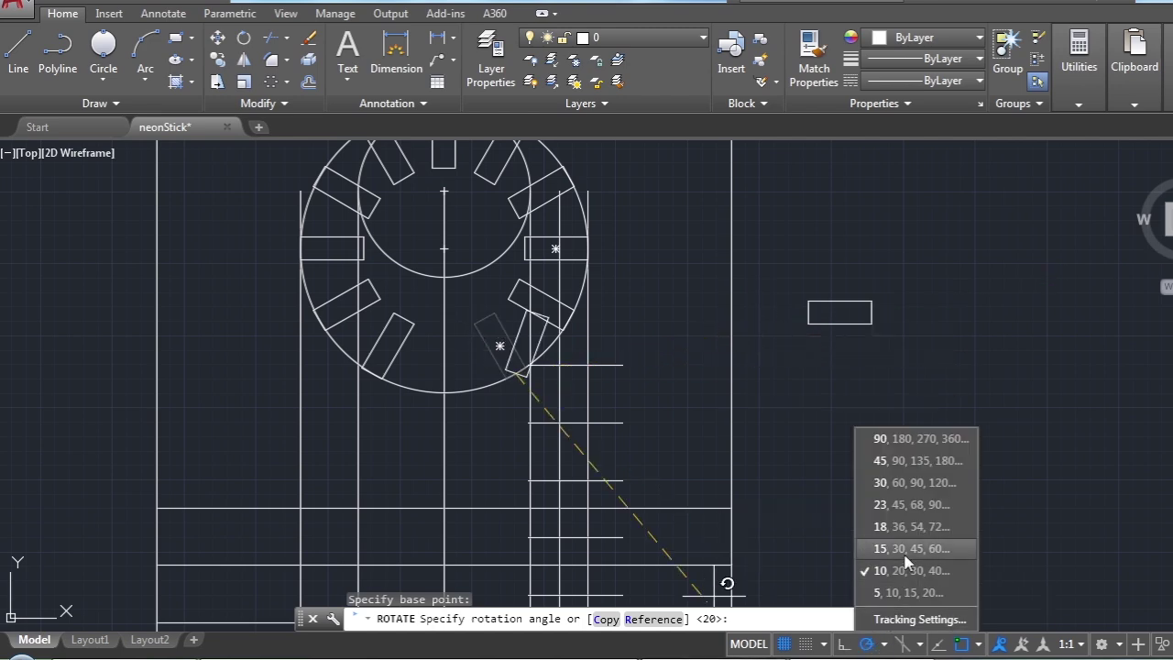
pyautogui.click(903, 556)
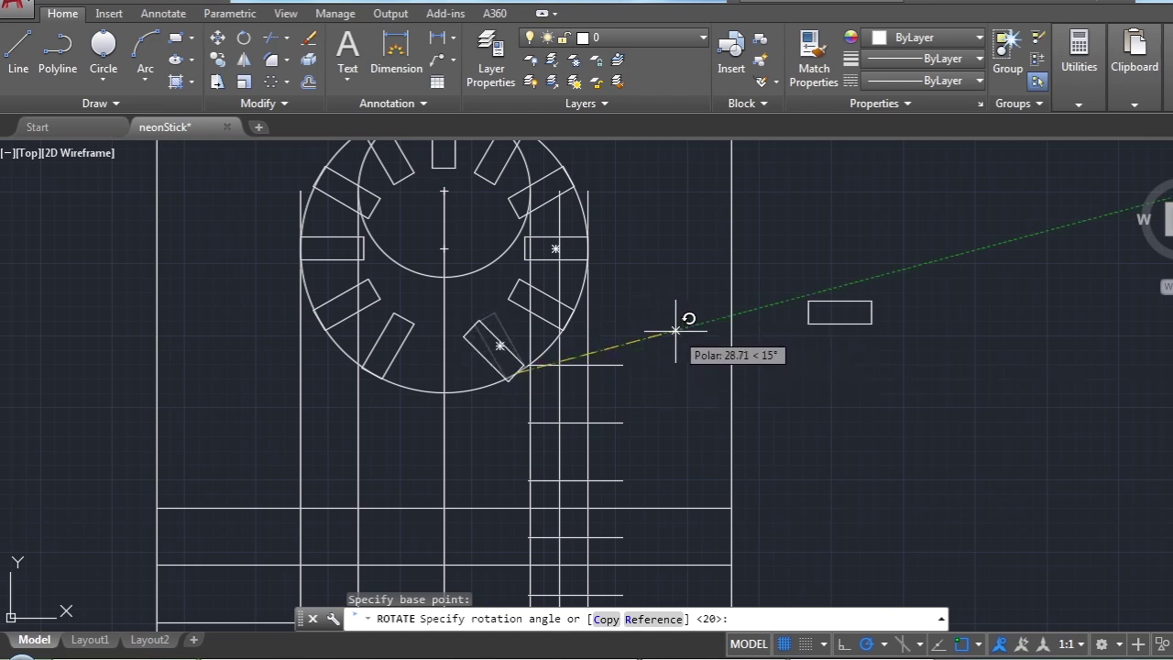
pyautogui.click(676, 329)
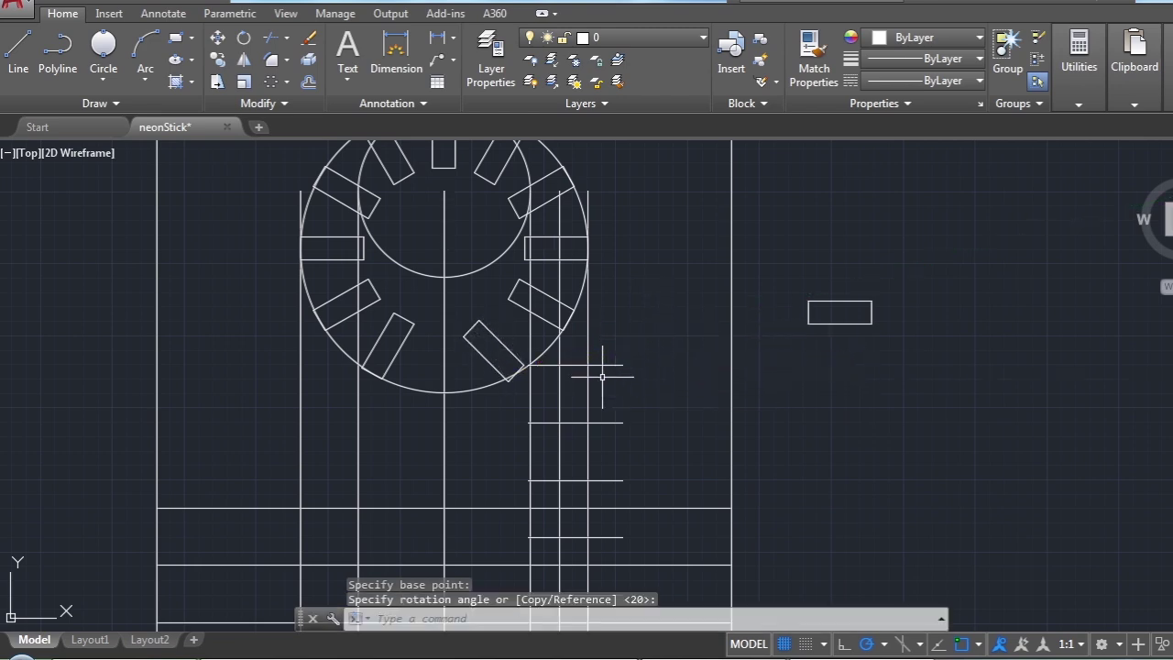
# Erase the top short rung line and the next two short lines beside the right stick
pyautogui.scroll(4, 527, 388)
pyautogui.scroll(2, 532, 387)
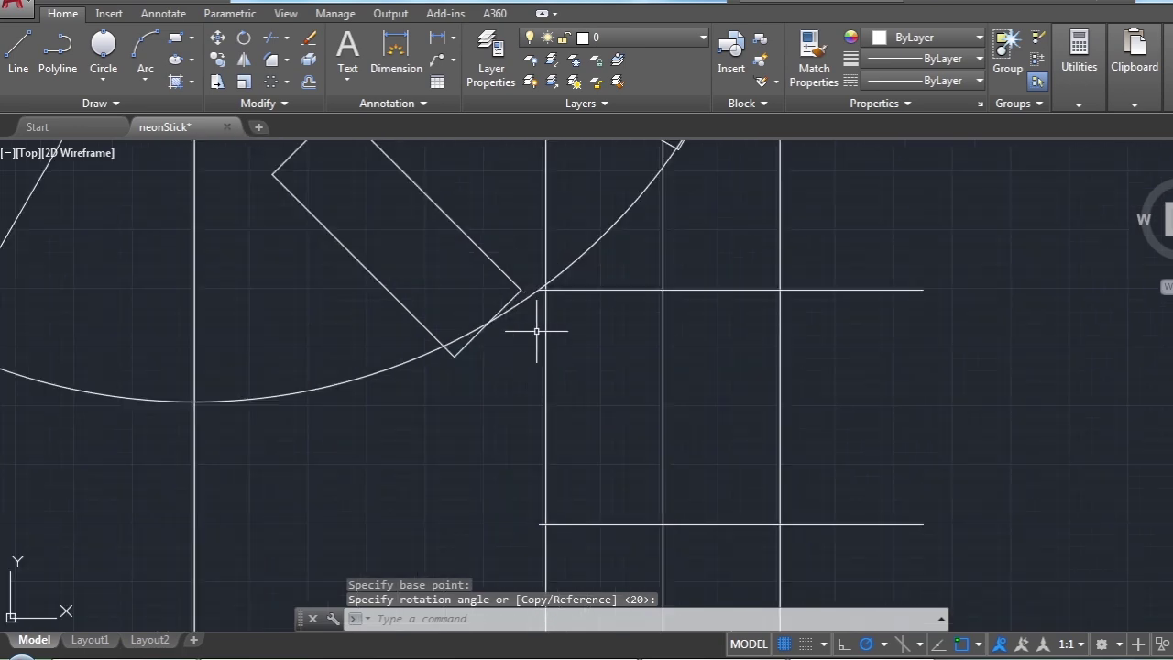
pyautogui.scroll(-4, 537, 331)
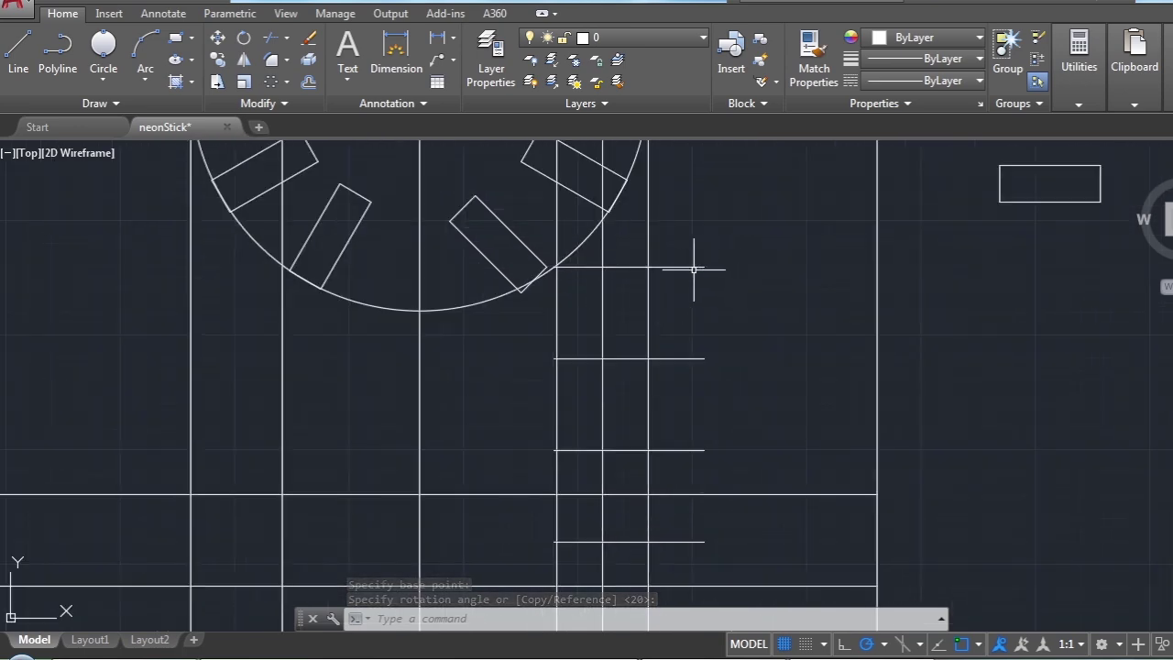
pyautogui.click(694, 269)
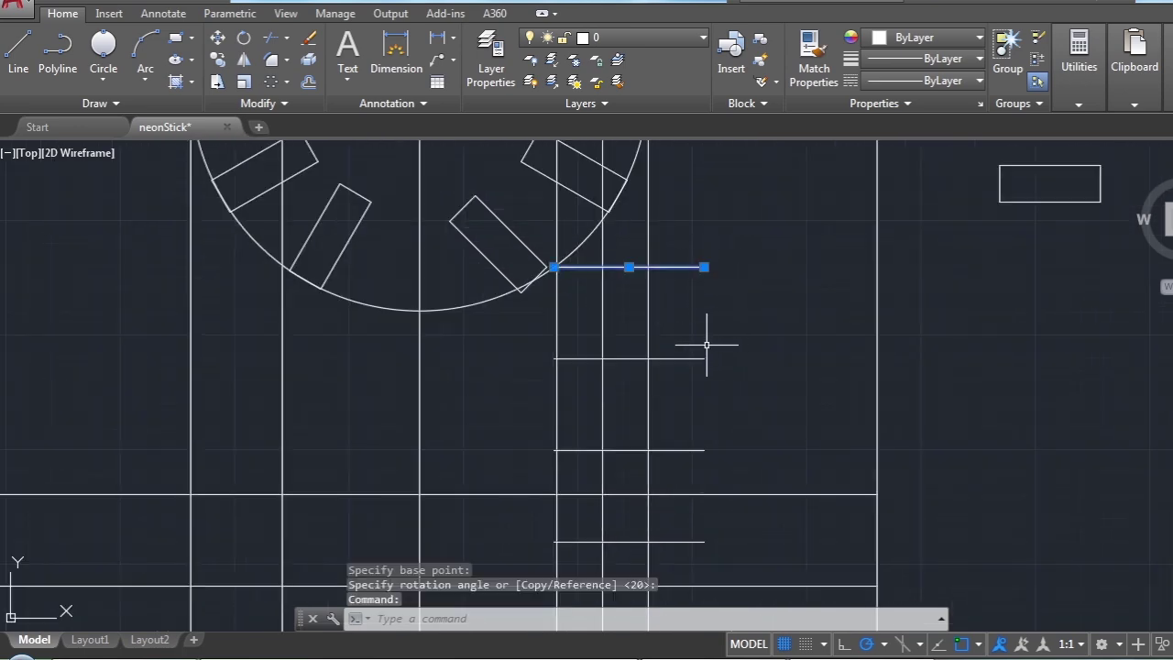
pyautogui.press('Delete')
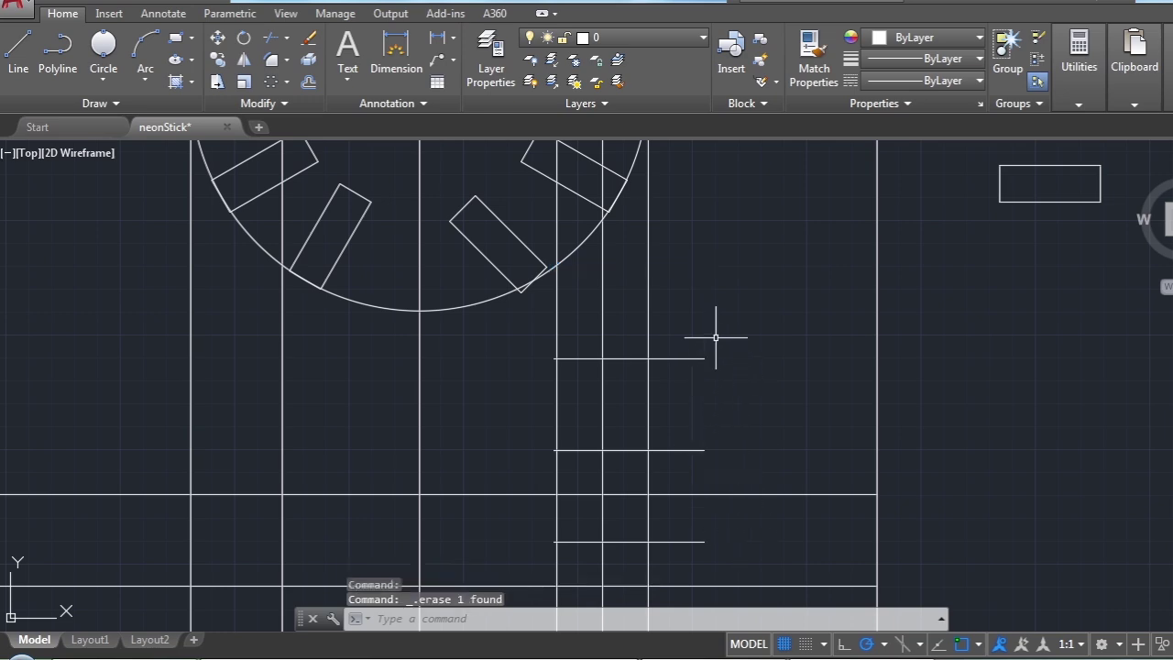
pyautogui.click(713, 336)
pyautogui.click(688, 485)
pyautogui.press('Delete')
# Erase the remaining two short lines in the lower band one at a time
pyautogui.scroll(-4, 702, 339)
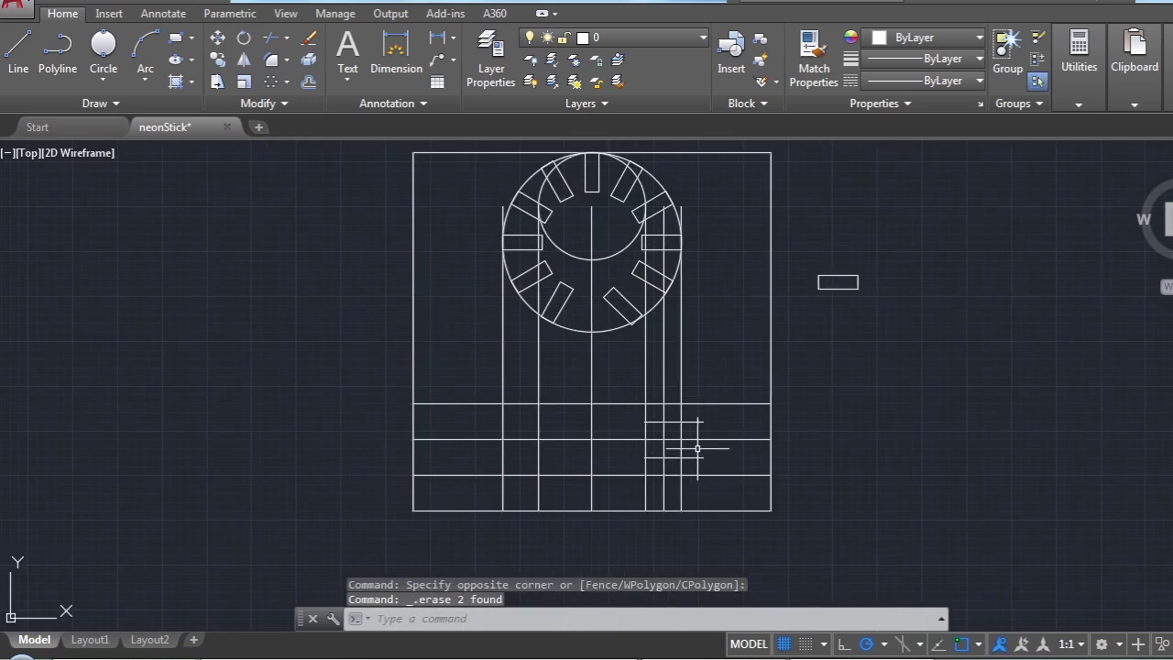
pyautogui.click(723, 373)
pyautogui.click(693, 495)
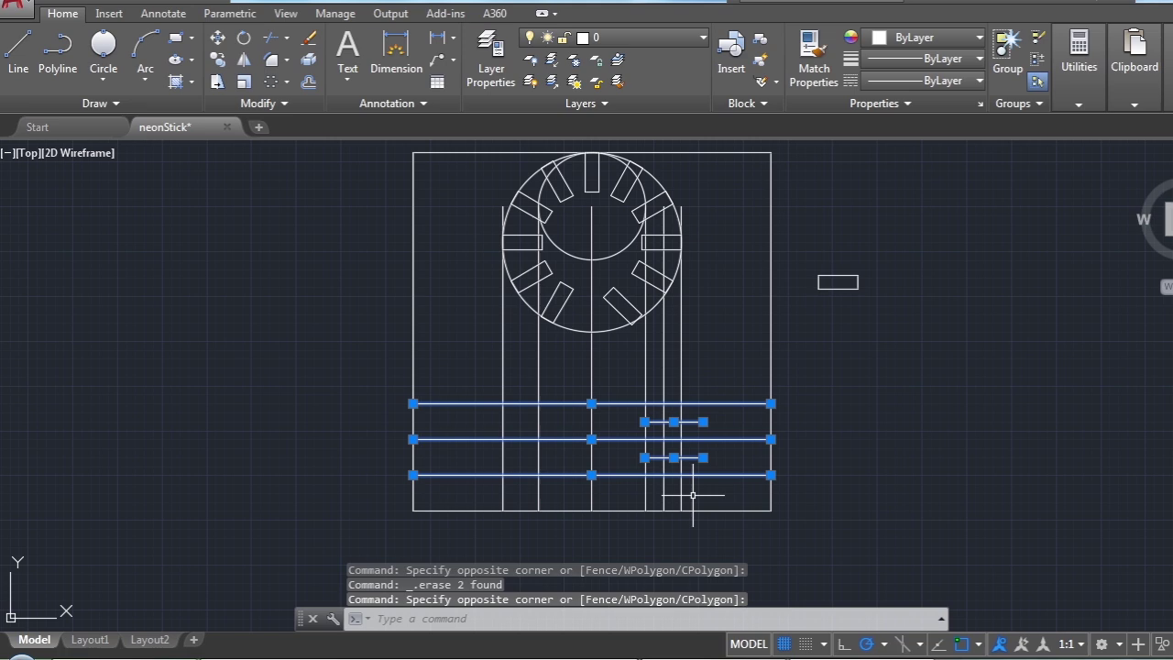
pyautogui.press('Escape')
pyautogui.click(721, 408)
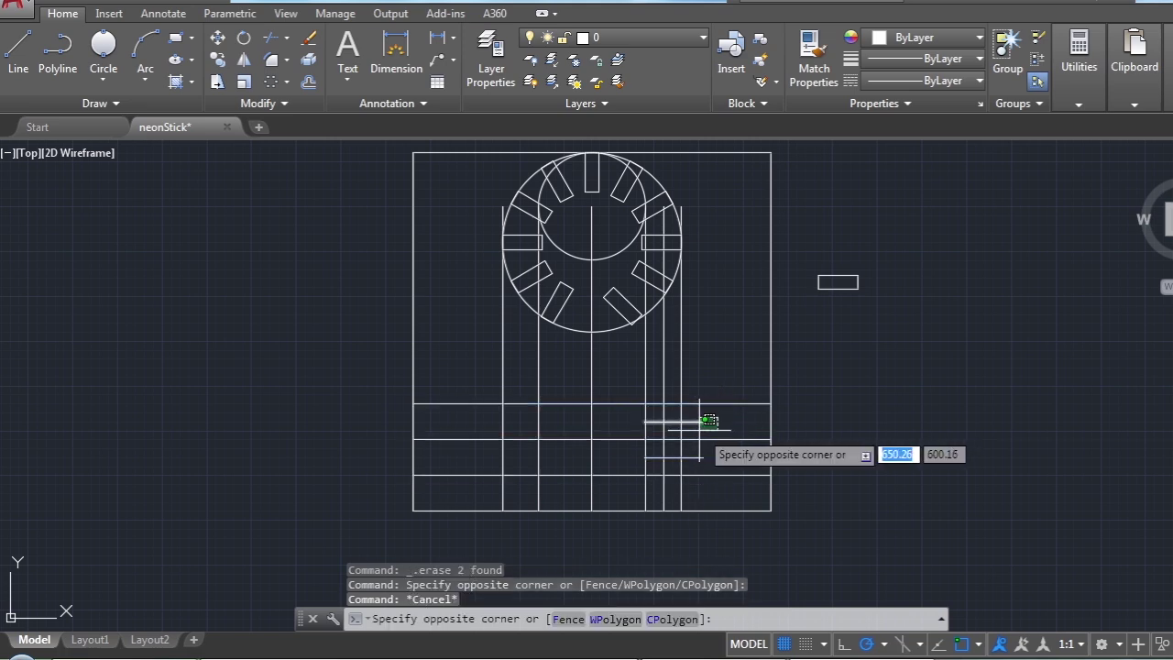
pyautogui.click(696, 438)
pyautogui.press('Delete')
pyautogui.click(702, 441)
pyautogui.click(697, 469)
pyautogui.press('Delete')
pyautogui.scroll(2, 641, 332)
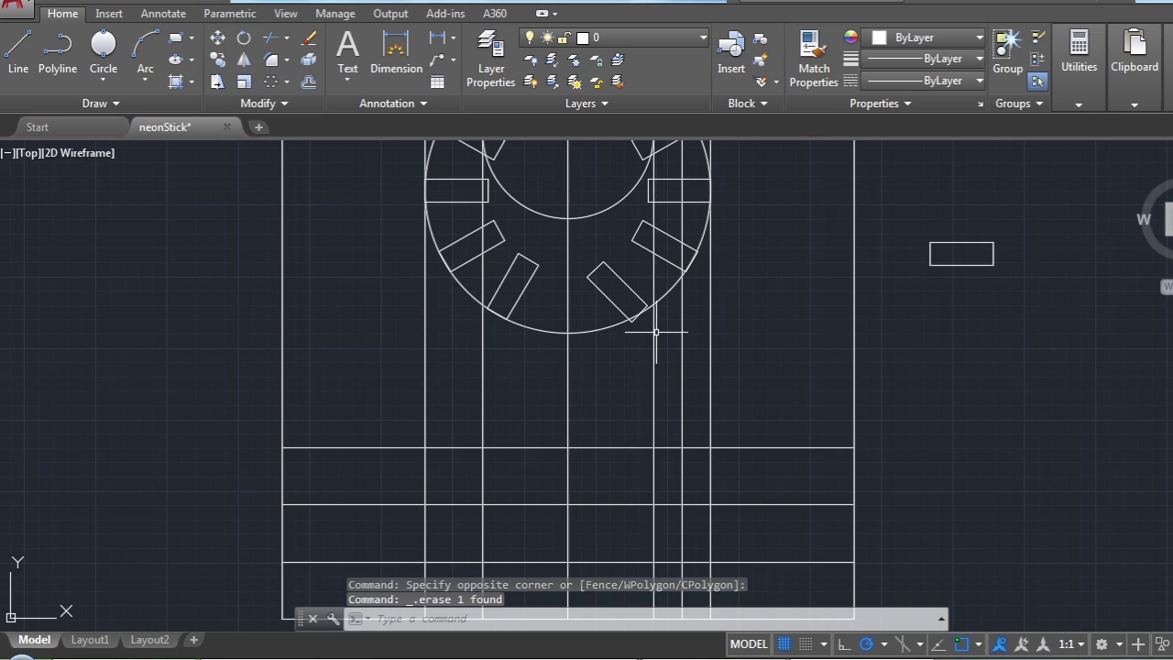
pyautogui.scroll(2, 641, 332)
pyautogui.click(18, 47)
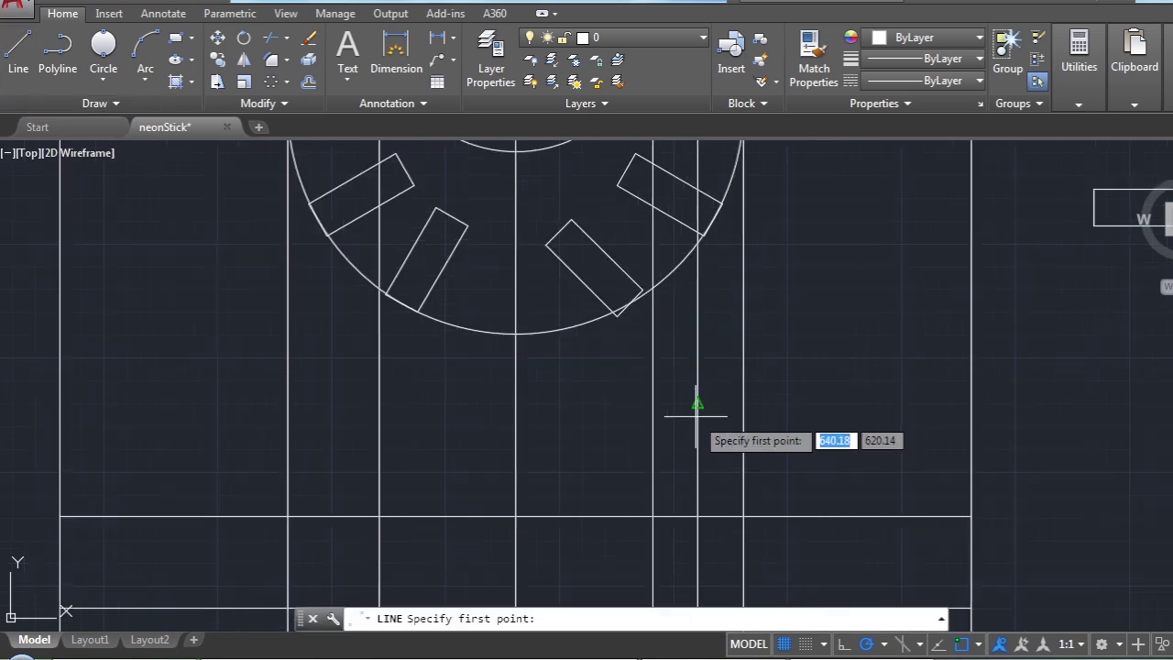
# Draw a short horizontal line from the rectangle–circle intersection rightward across the stick lines
pyautogui.scroll(2, 632, 302)
pyautogui.click(642, 294)
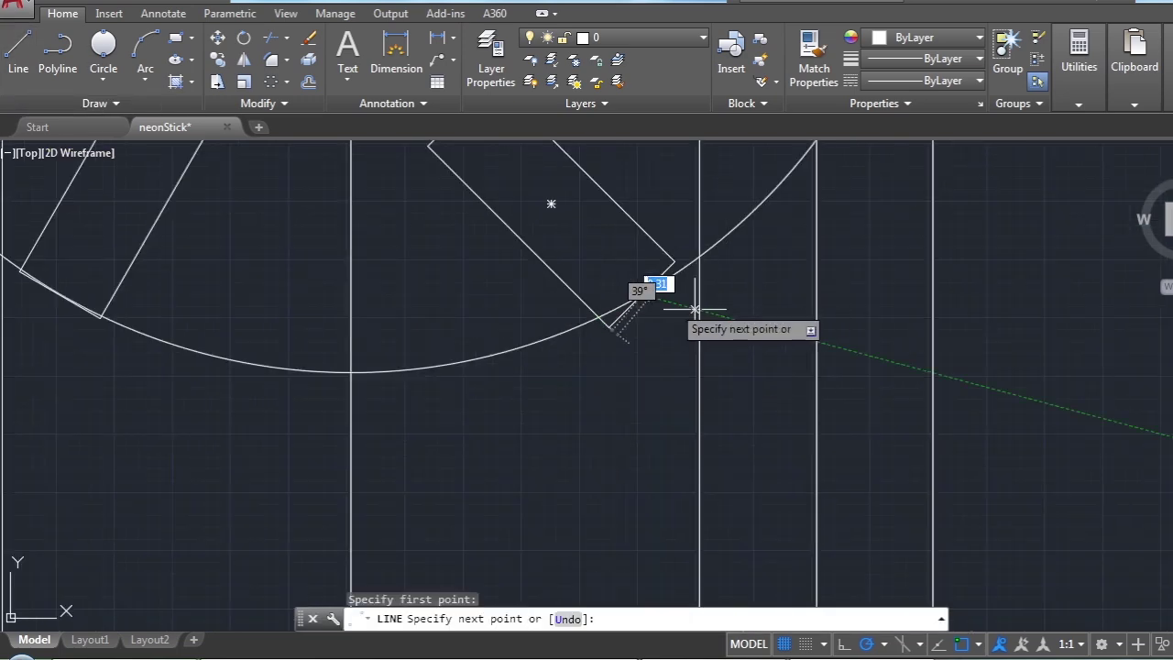
pyautogui.click(1029, 294)
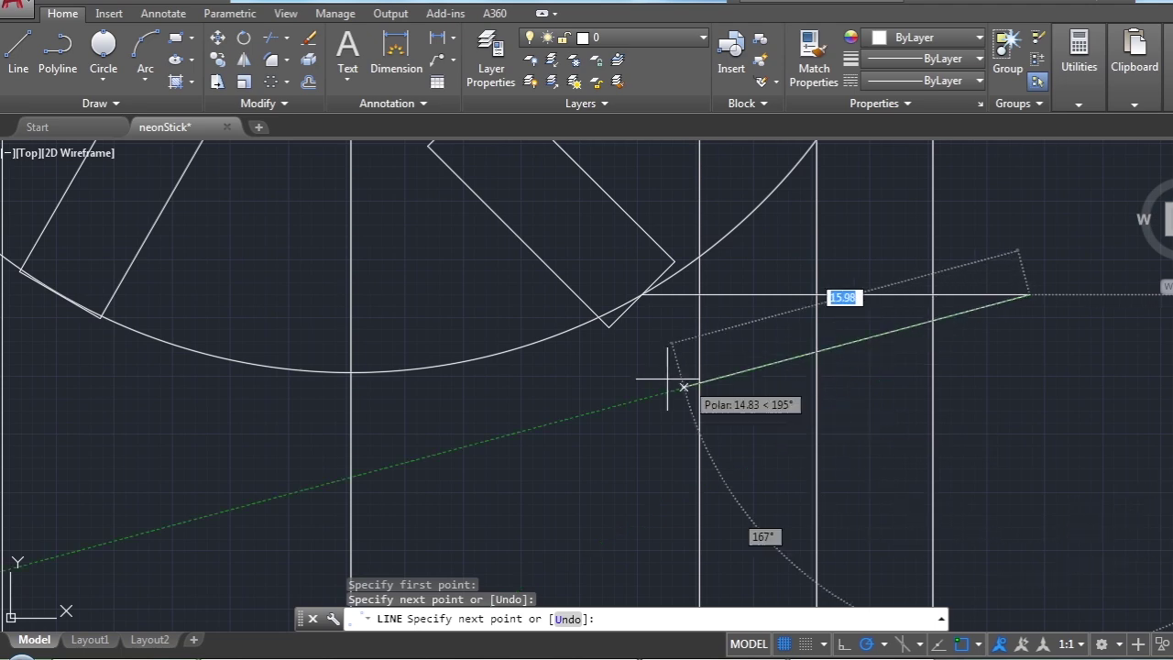
pyautogui.press('Escape')
pyautogui.scroll(-3, 708, 371)
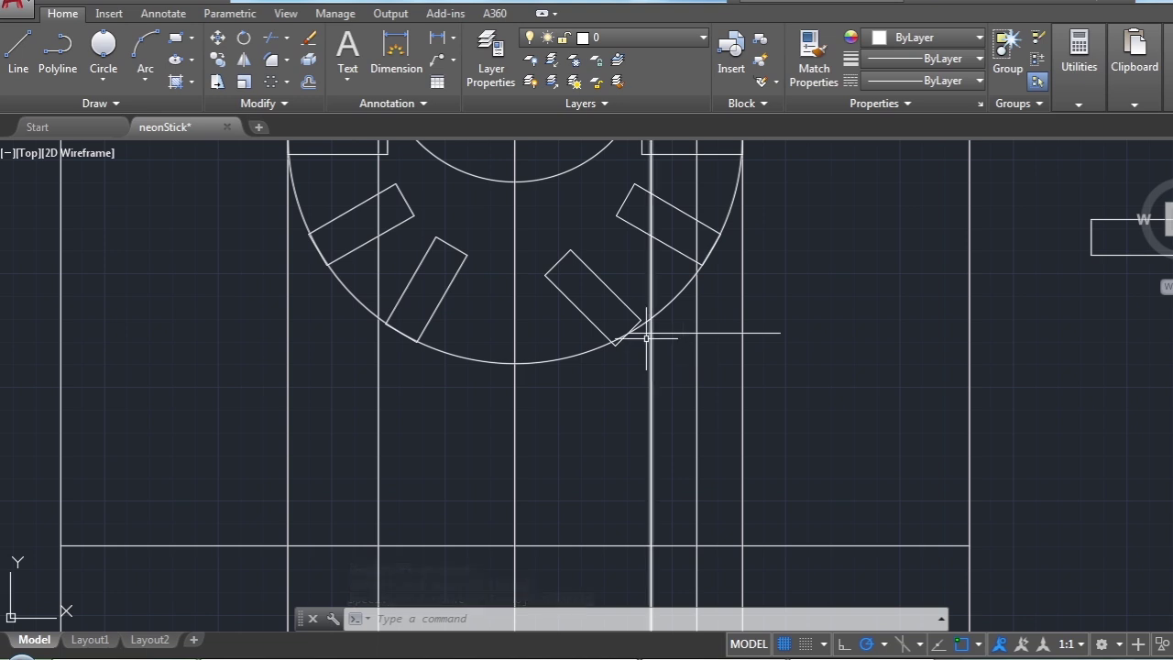
pyautogui.scroll(-2, 665, 327)
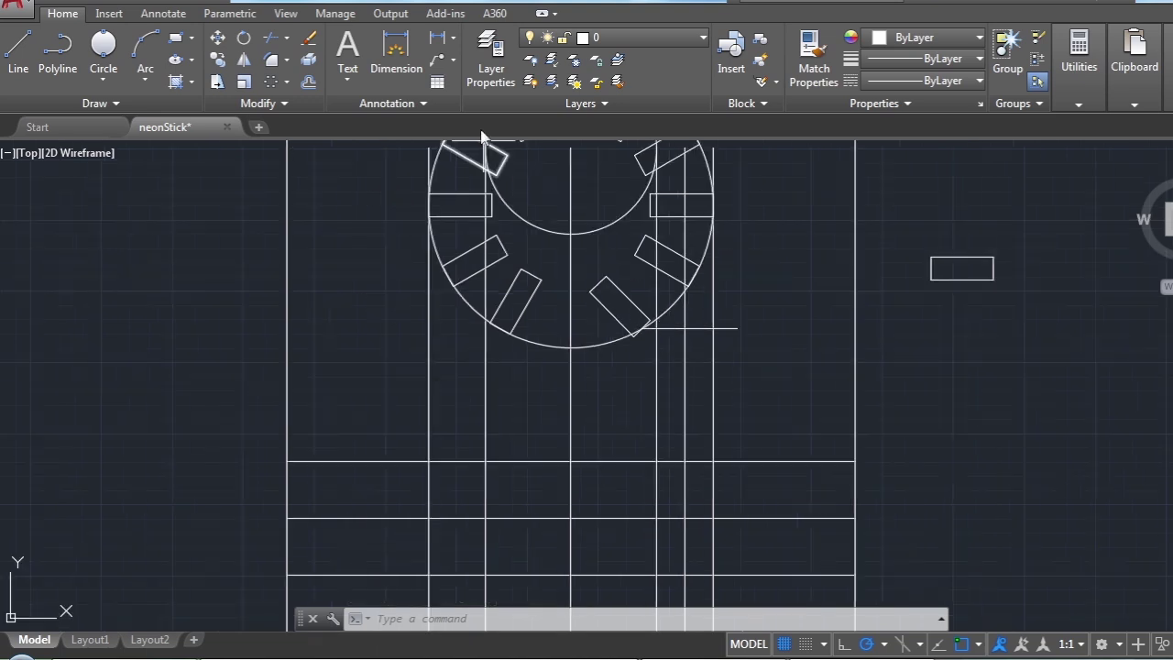
pyautogui.write('OFFSET')
pyautogui.press('Return')
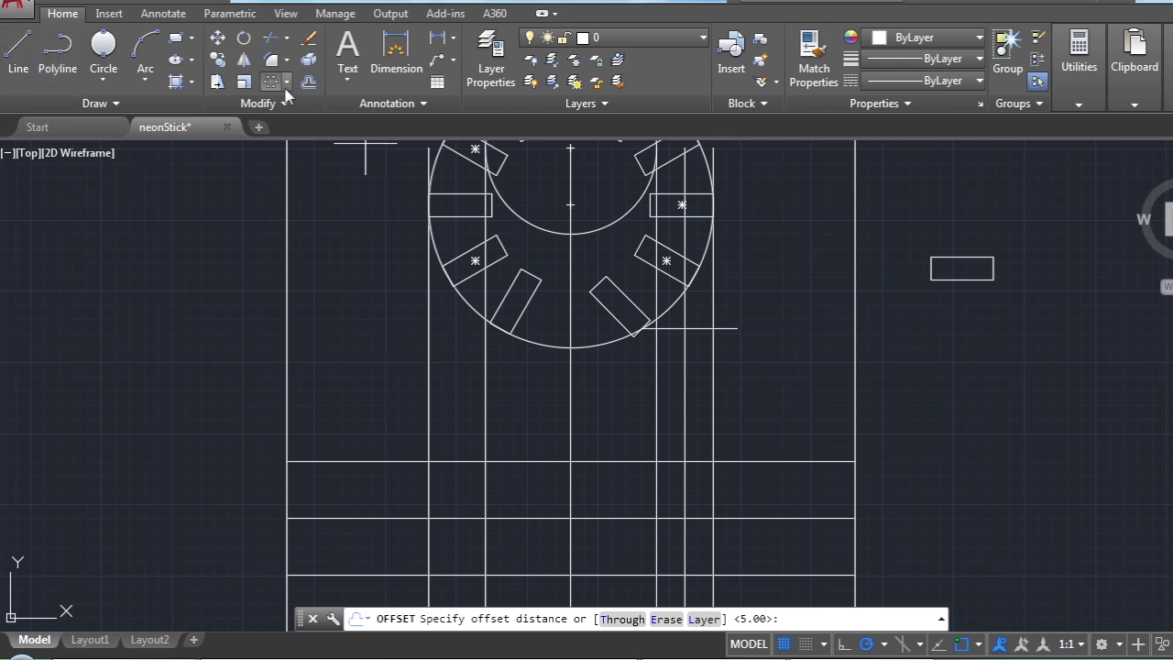
pyautogui.click(396, 55)
pyautogui.scroll(4, 618, 185)
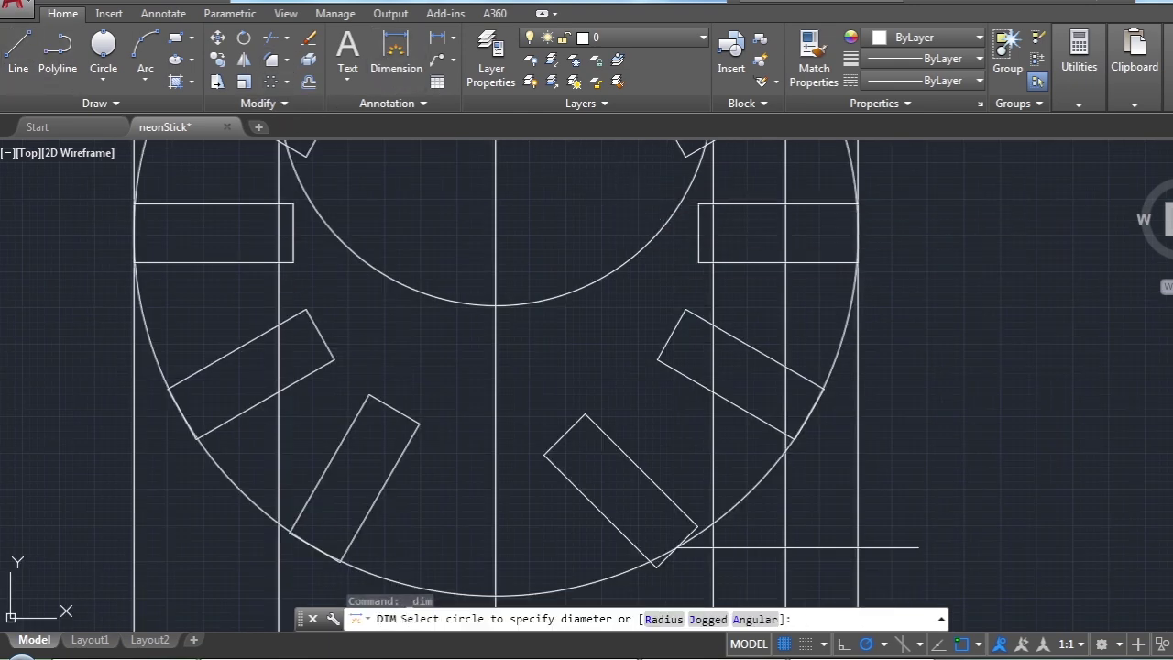
pyautogui.click(698, 262)
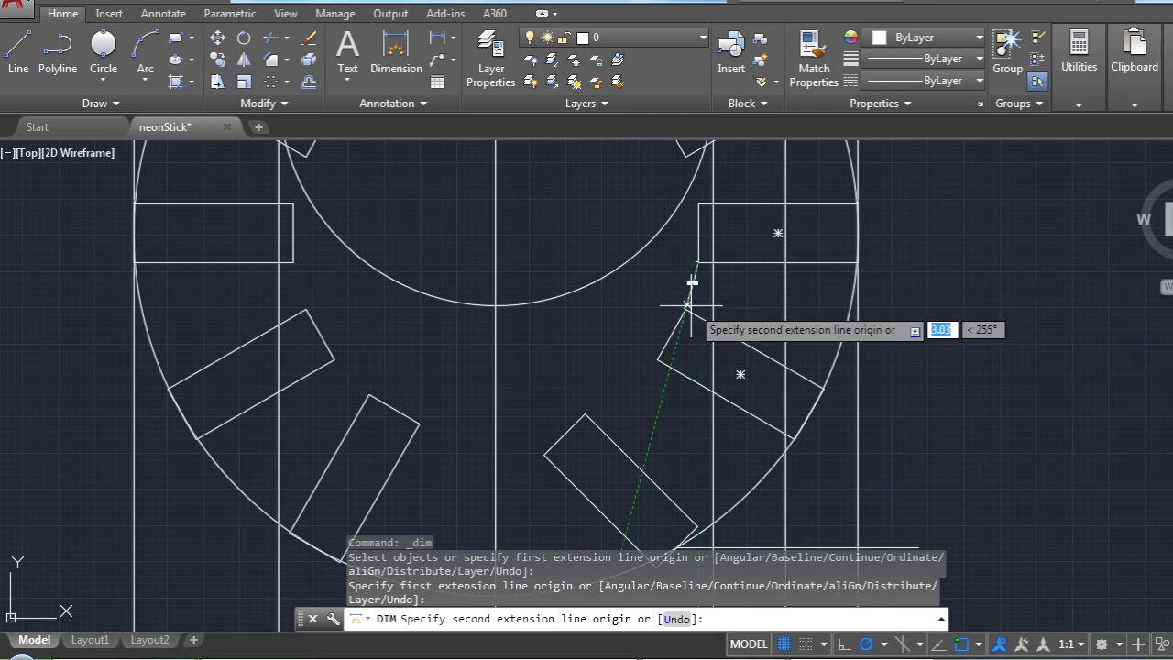
pyautogui.press('Escape')
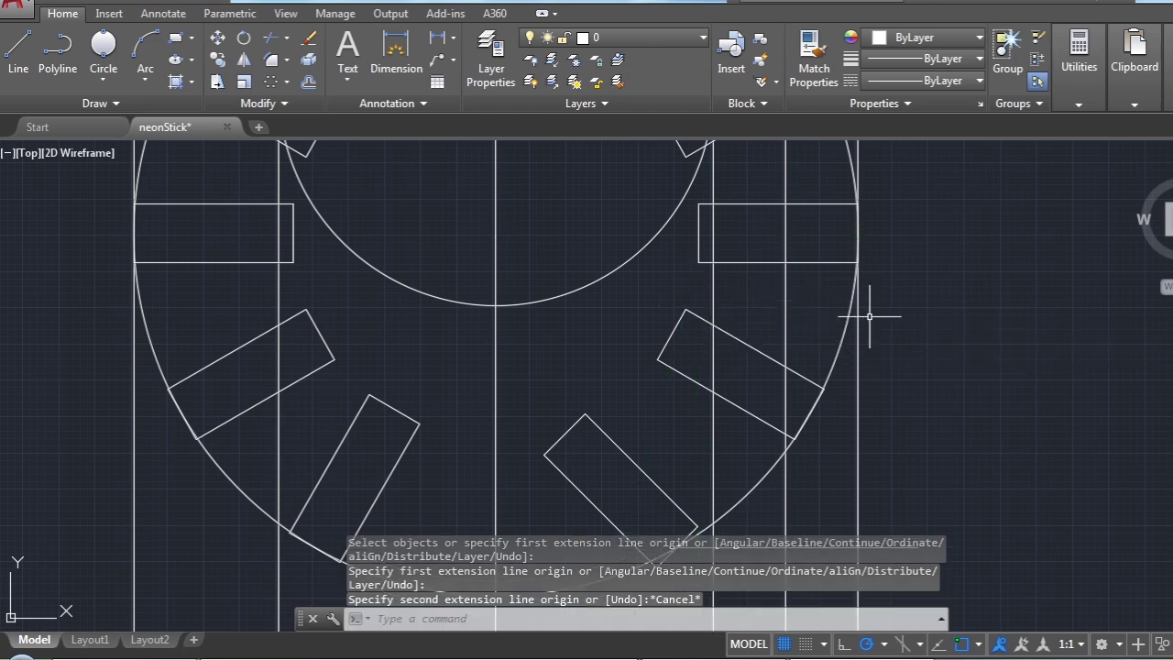
pyautogui.click(396, 50)
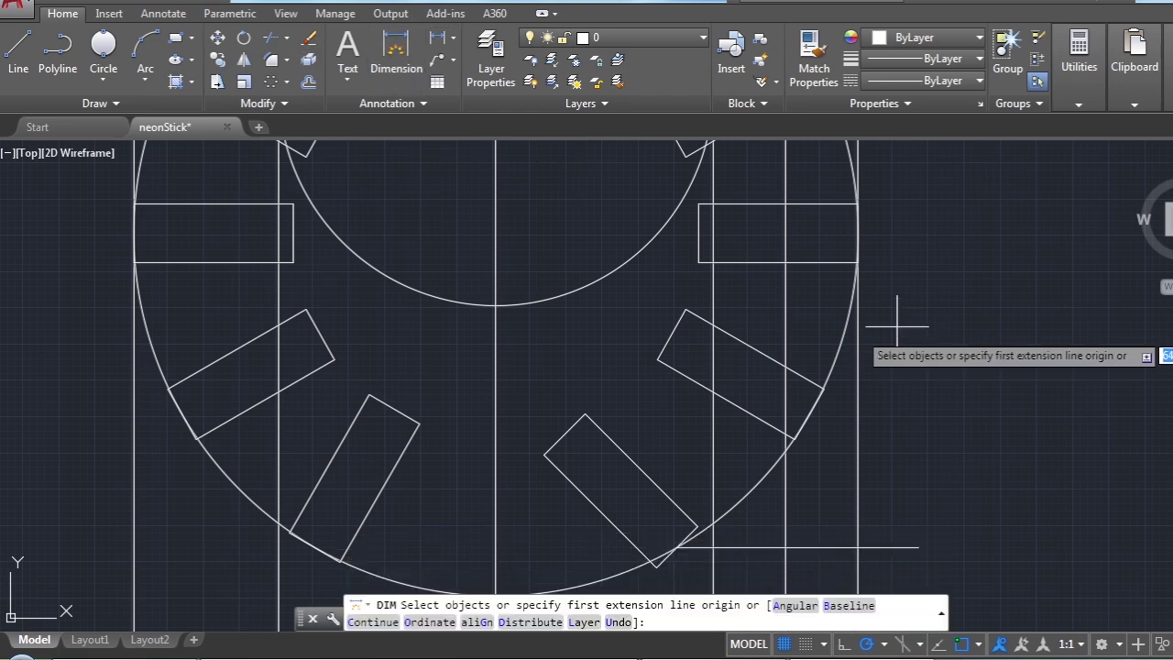
pyautogui.click(857, 263)
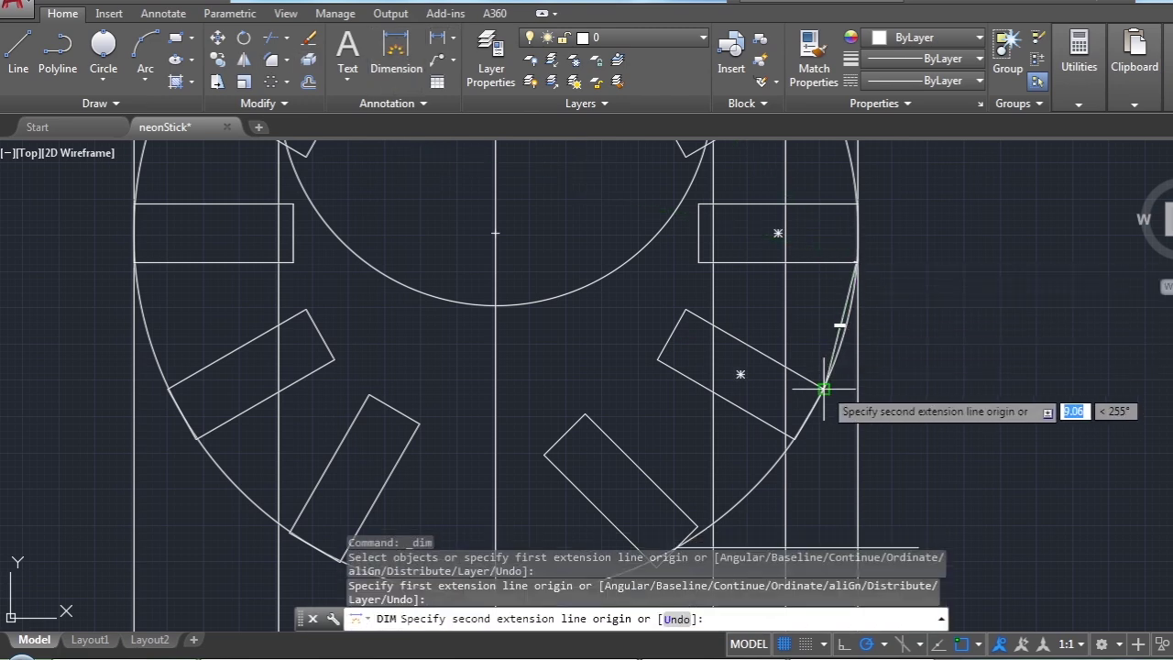
pyautogui.press('Escape')
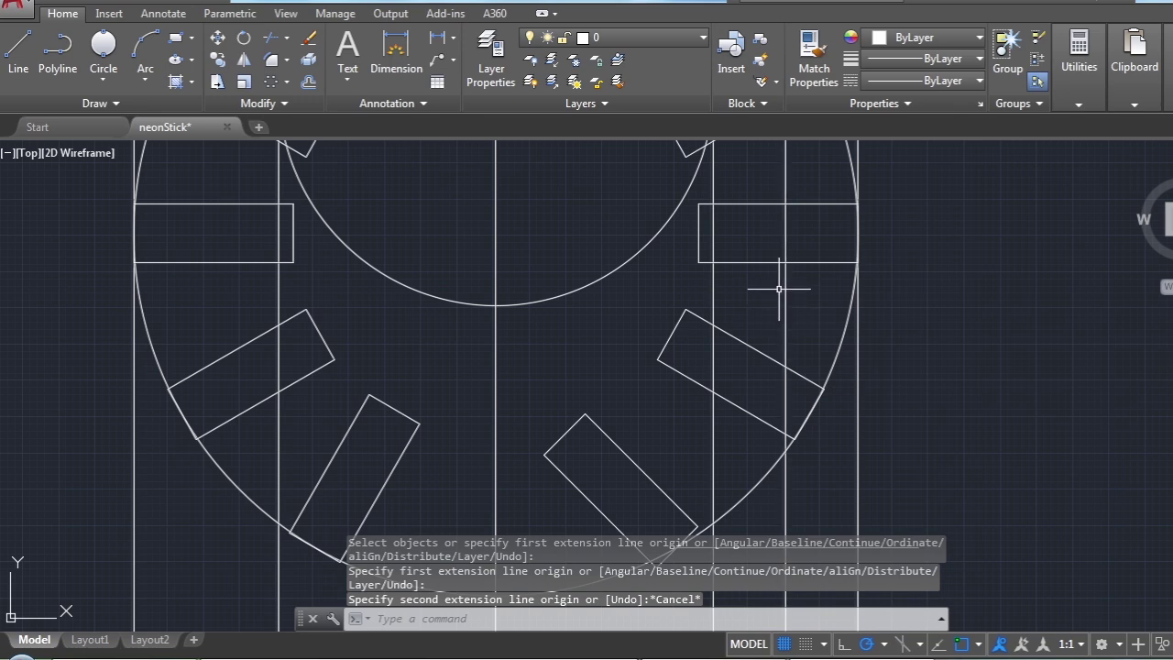
pyautogui.scroll(-4, 779, 288)
pyautogui.scroll(2, 822, 340)
pyautogui.scroll(1, 803, 333)
pyautogui.scroll(-2, 802, 332)
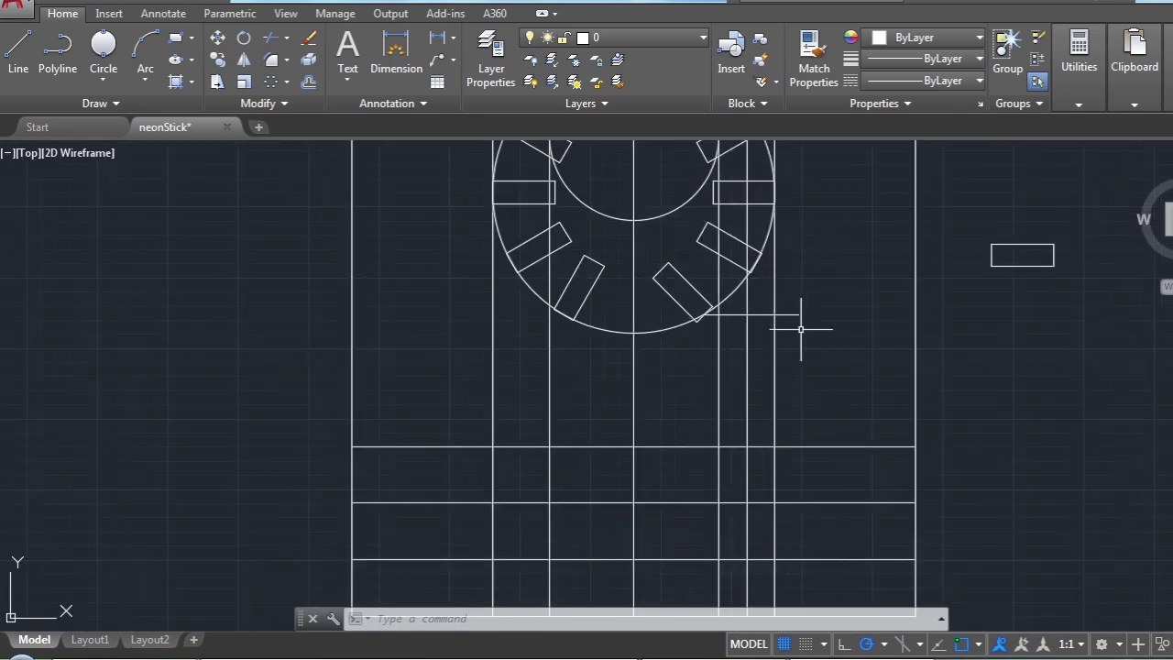
# Offset the short line downward repeatedly at 6-unit spacing to stack five rungs
pyautogui.click(309, 84)
pyautogui.write('6')
pyautogui.press('Return')
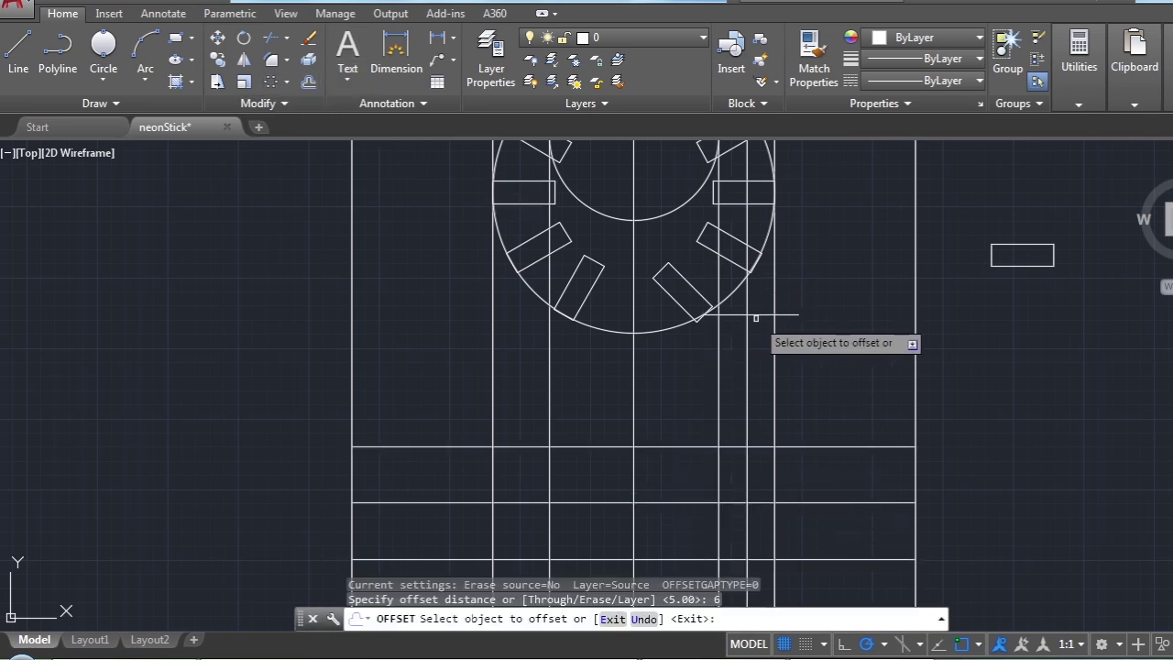
pyautogui.click(759, 314)
pyautogui.click(760, 362)
pyautogui.click(760, 348)
pyautogui.click(770, 375)
pyautogui.click(768, 403)
pyautogui.click(760, 416)
pyautogui.click(761, 422)
pyautogui.click(760, 416)
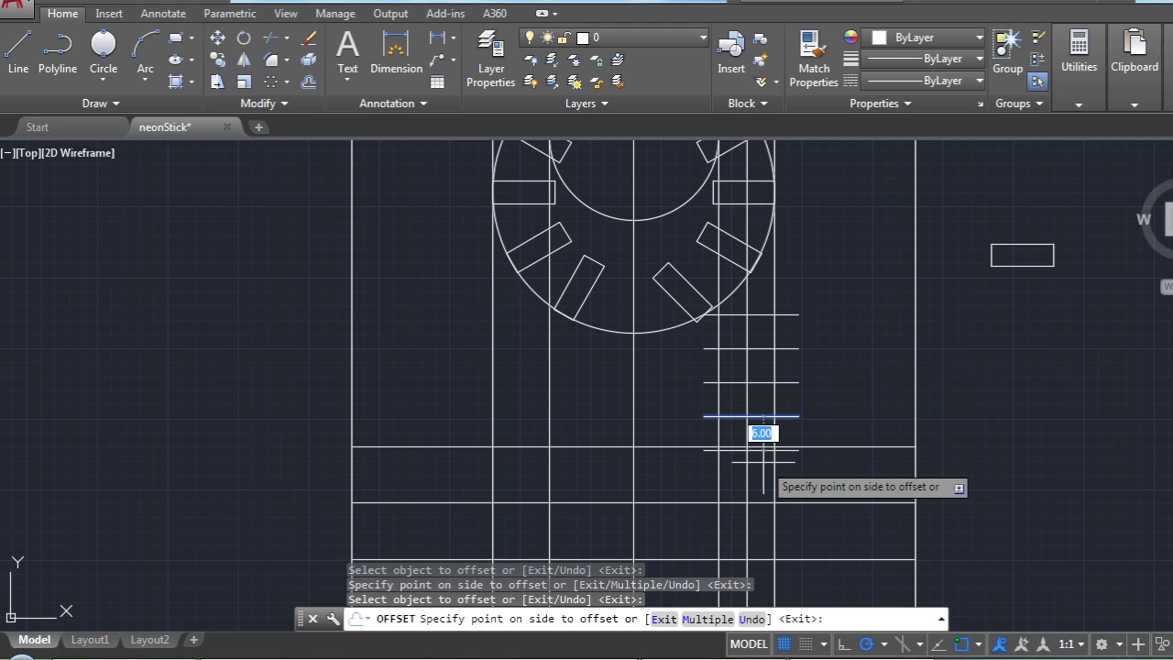
pyautogui.click(762, 449)
pyautogui.click(761, 450)
pyautogui.click(762, 463)
pyautogui.scroll(-2, 762, 412)
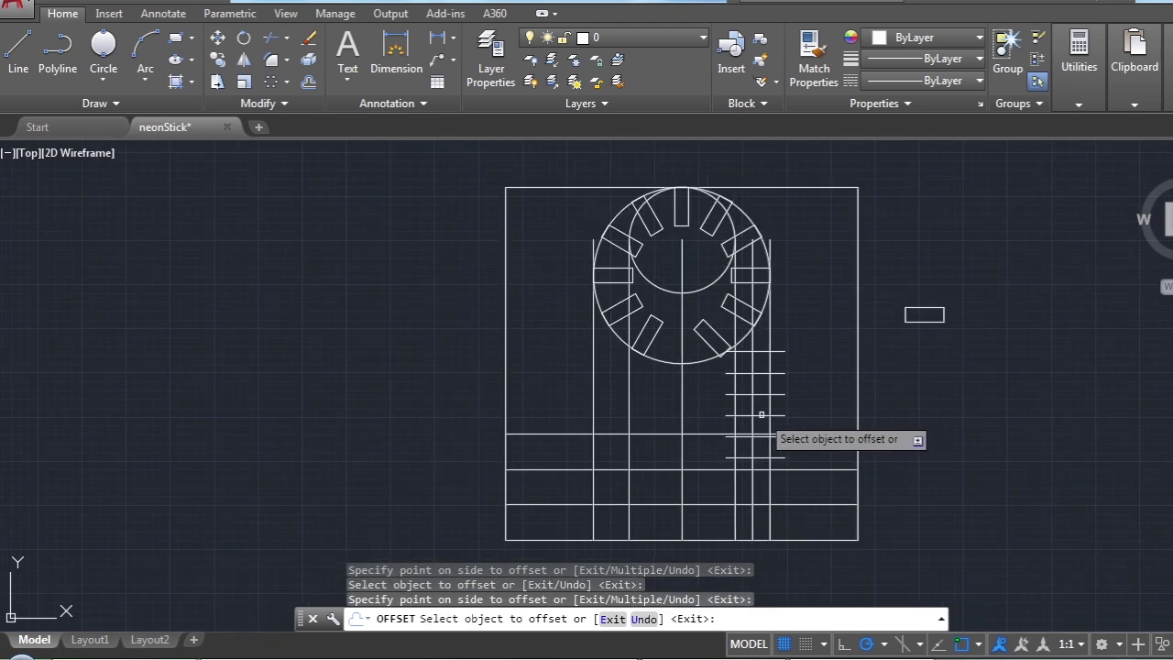
pyautogui.scroll(2, 762, 498)
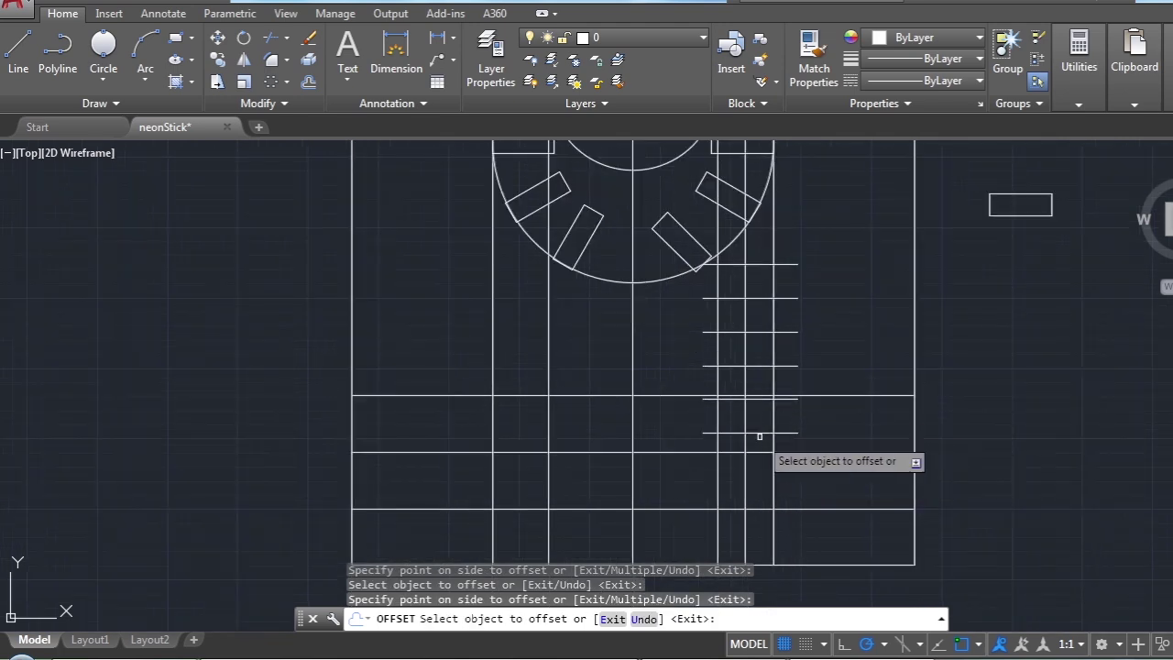
pyautogui.scroll(-2, 788, 453)
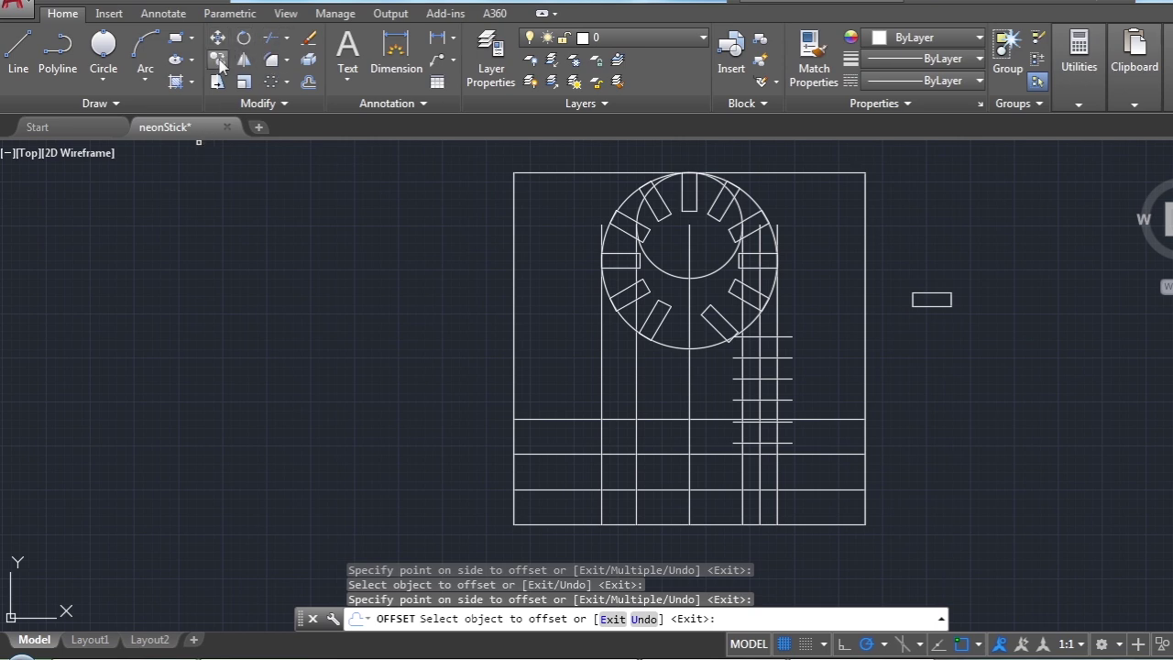
# Copy the small loose rectangle to the right of the frame
pyautogui.click(218, 60)
pyautogui.click(963, 273)
pyautogui.click(891, 336)
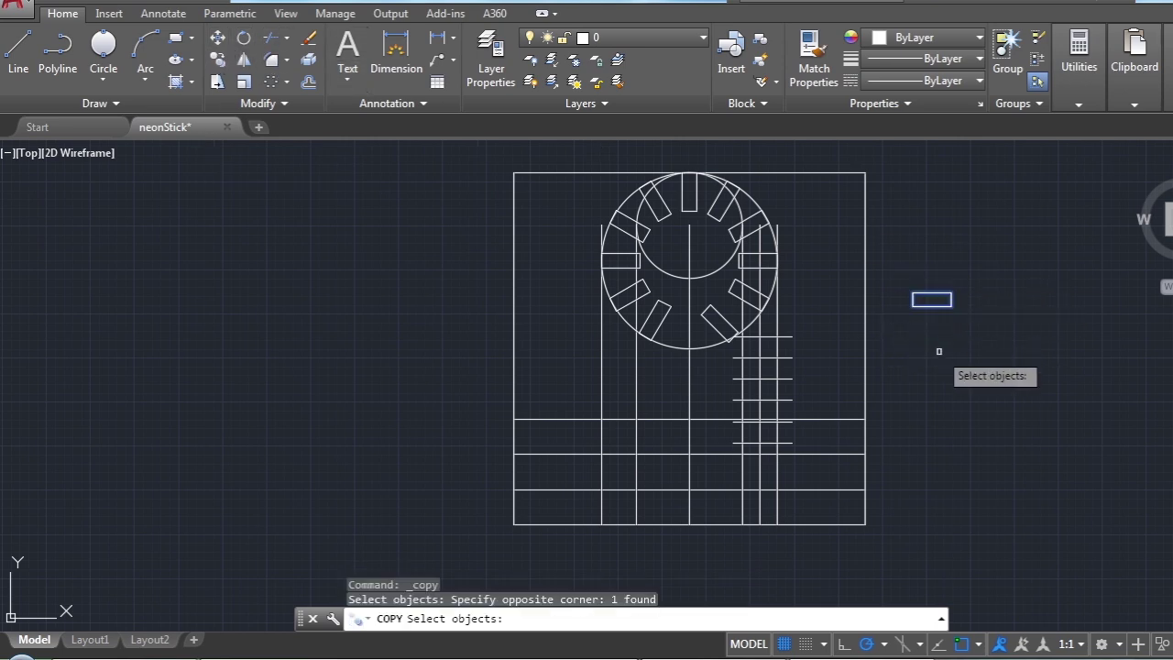
pyautogui.press('Return')
pyautogui.scroll(5, 972, 321)
pyautogui.click(895, 204)
pyautogui.scroll(-4, 907, 349)
pyautogui.scroll(2, 607, 394)
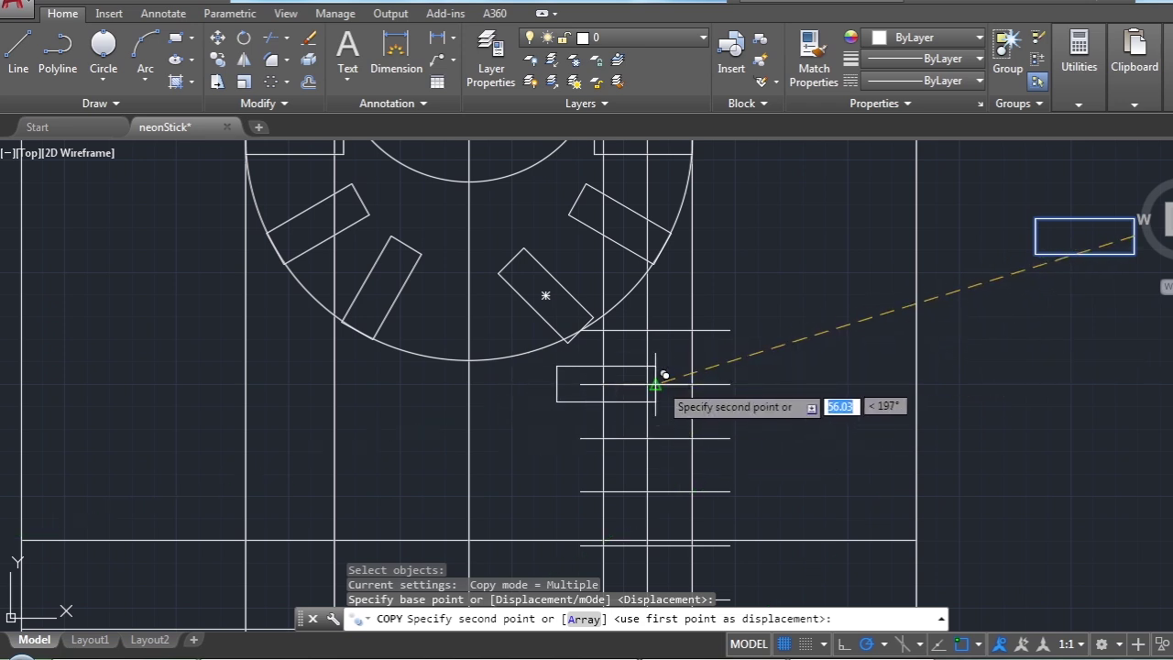
pyautogui.click(1072, 345)
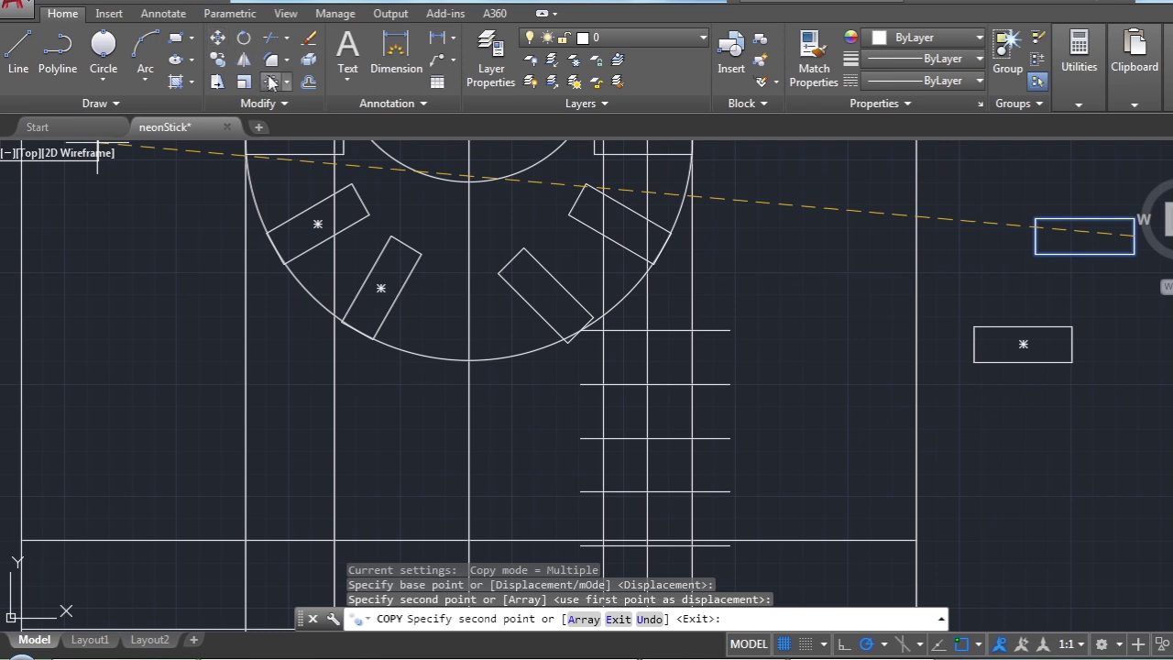
# Duplicate the wheel's lower-right tilted rectangle 6 units directly below the original
pyautogui.click(220, 62)
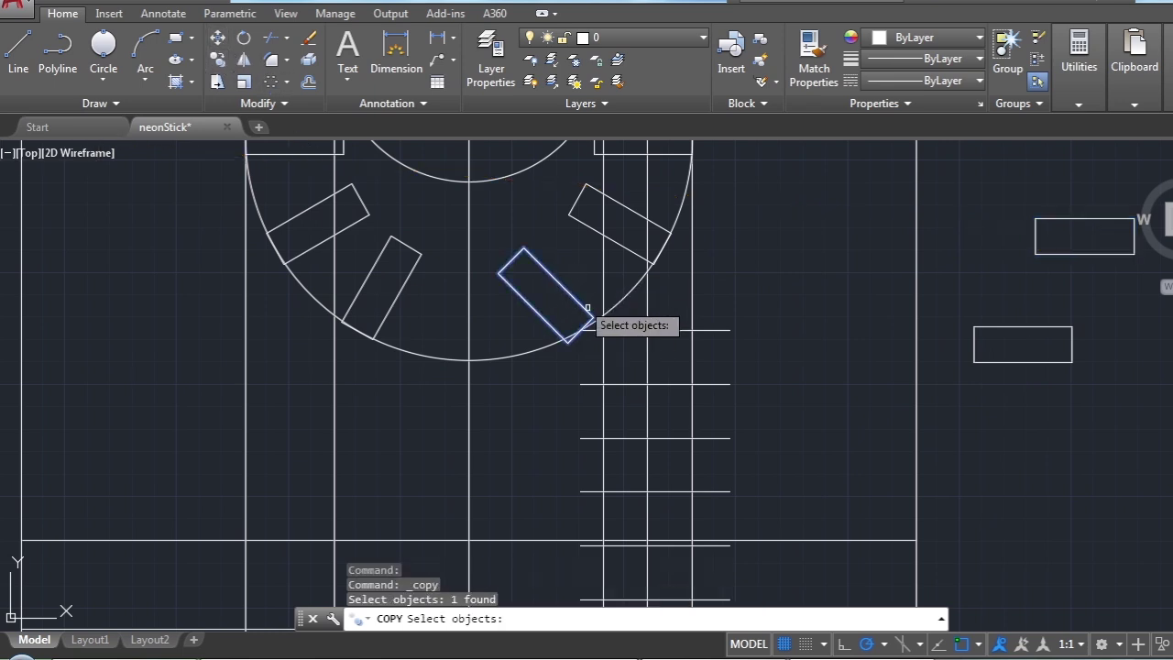
pyautogui.press('Return')
pyautogui.click(545, 295)
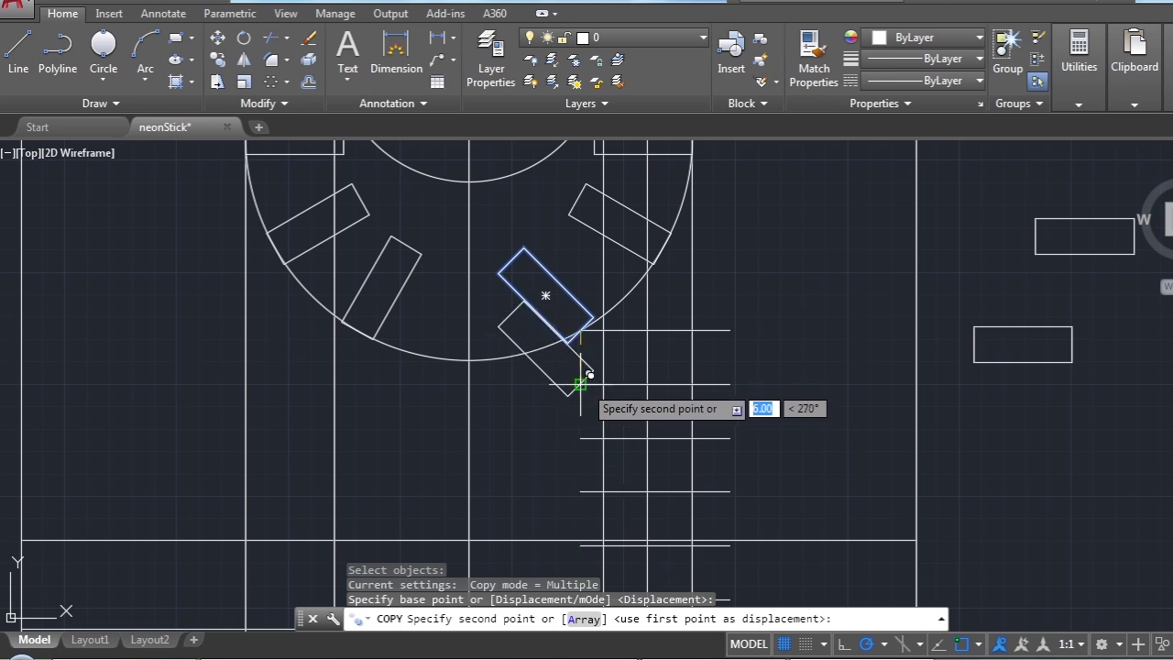
pyautogui.click(580, 384)
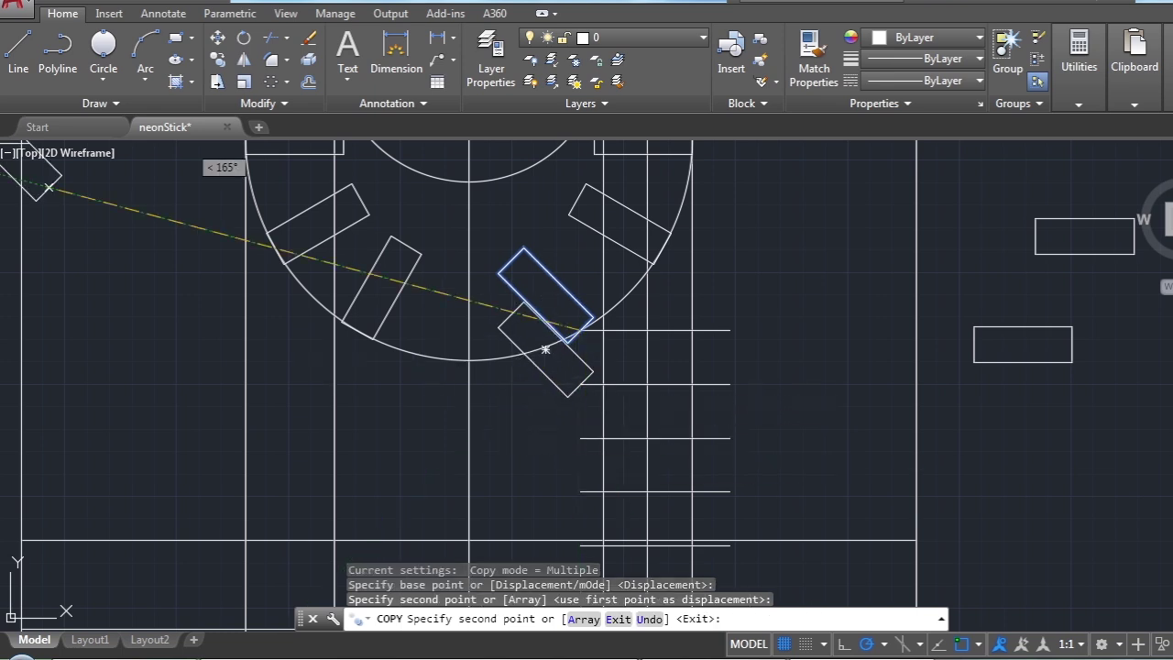
pyautogui.click(244, 38)
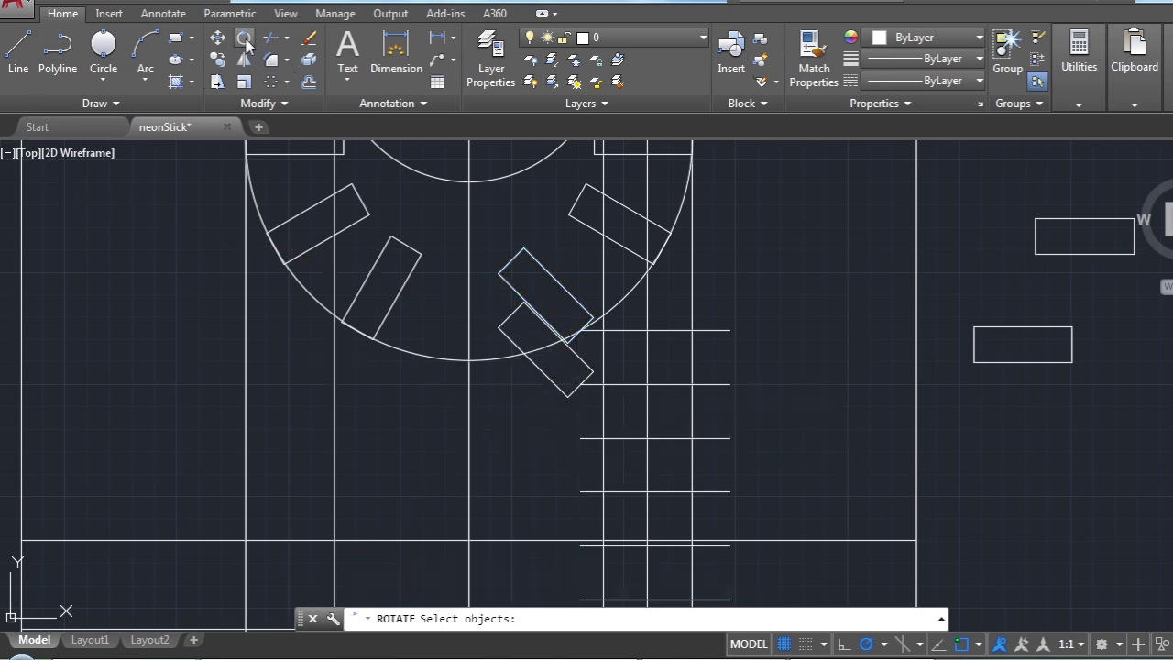
# Rotate the duplicated rectangle to a nearly horizontal tilt just under the circle
pyautogui.click(561, 396)
pyautogui.press('Return')
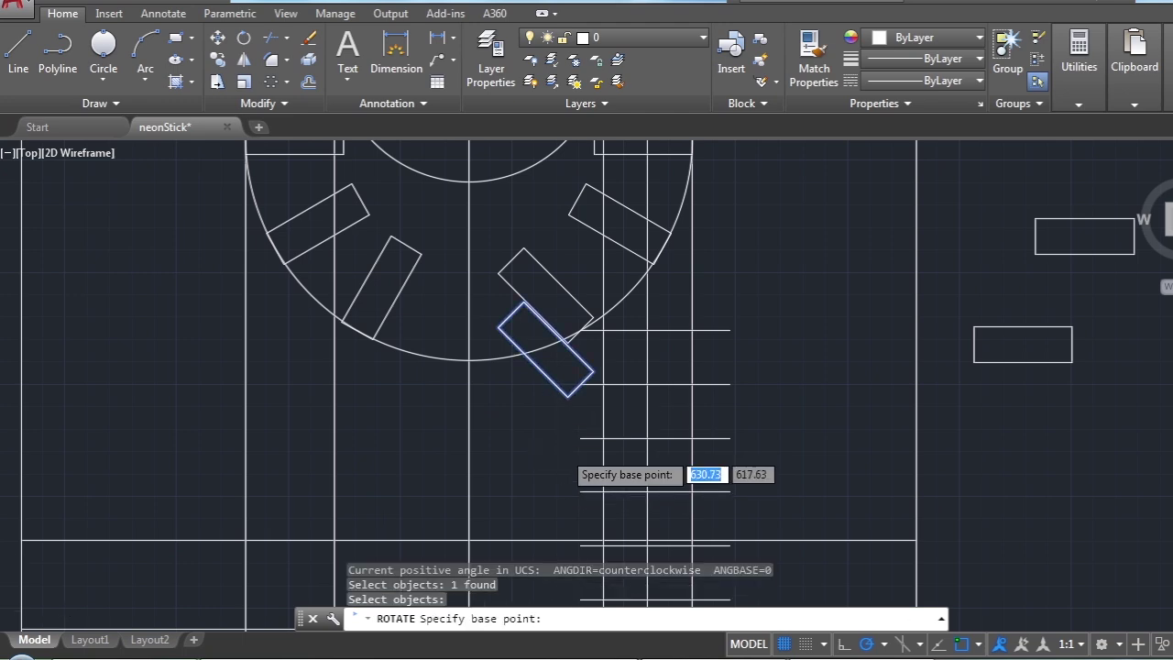
pyautogui.scroll(4, 566, 357)
pyautogui.click(602, 286)
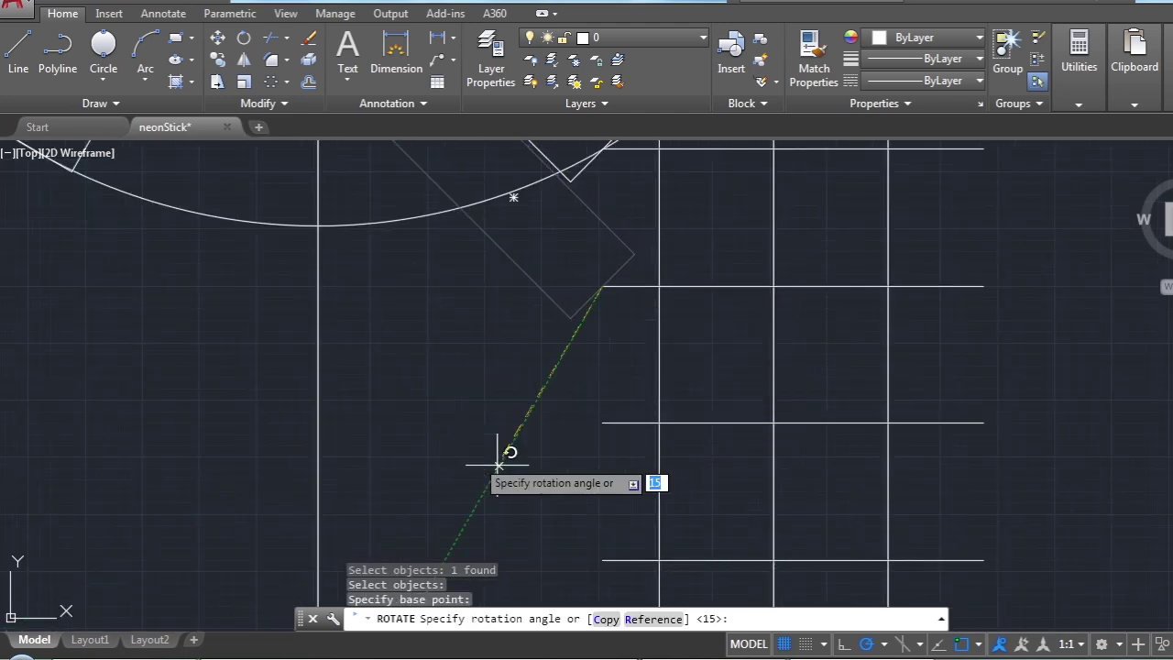
pyautogui.scroll(-5, 550, 458)
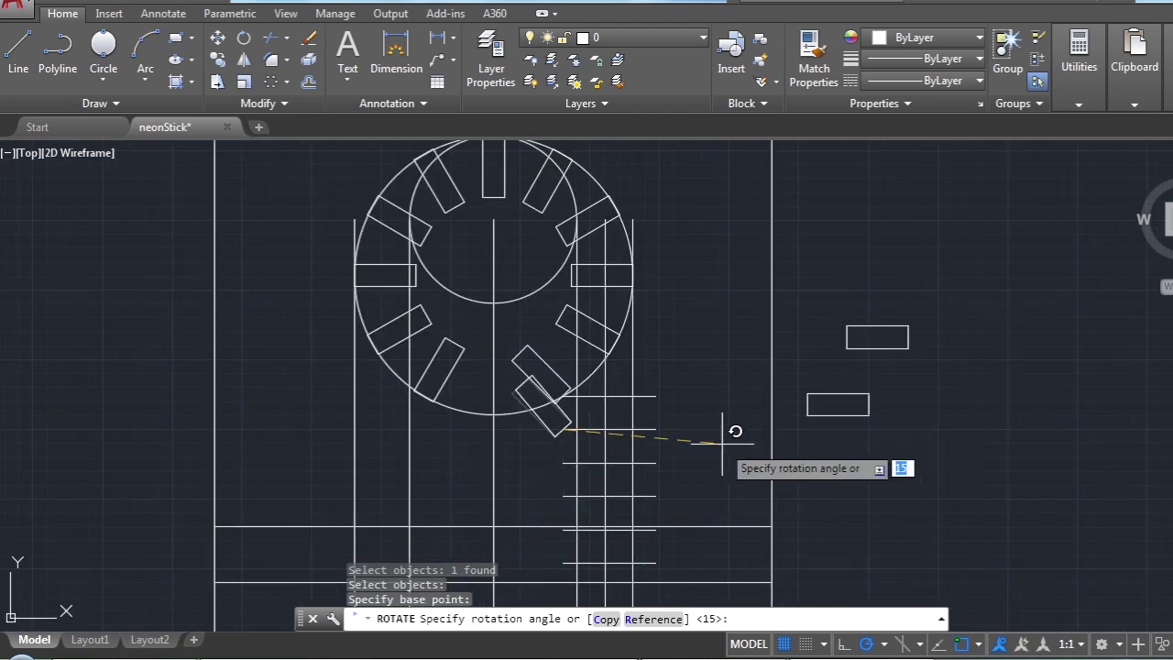
pyautogui.scroll(2, 724, 426)
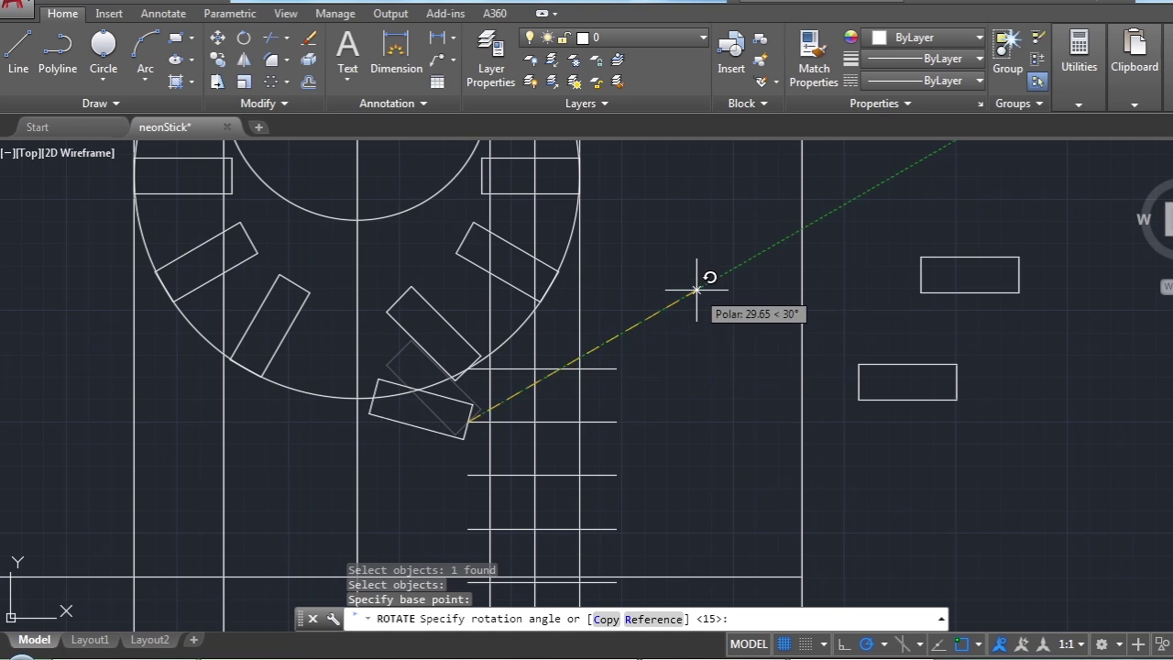
pyautogui.click(696, 290)
pyautogui.scroll(-2, 647, 393)
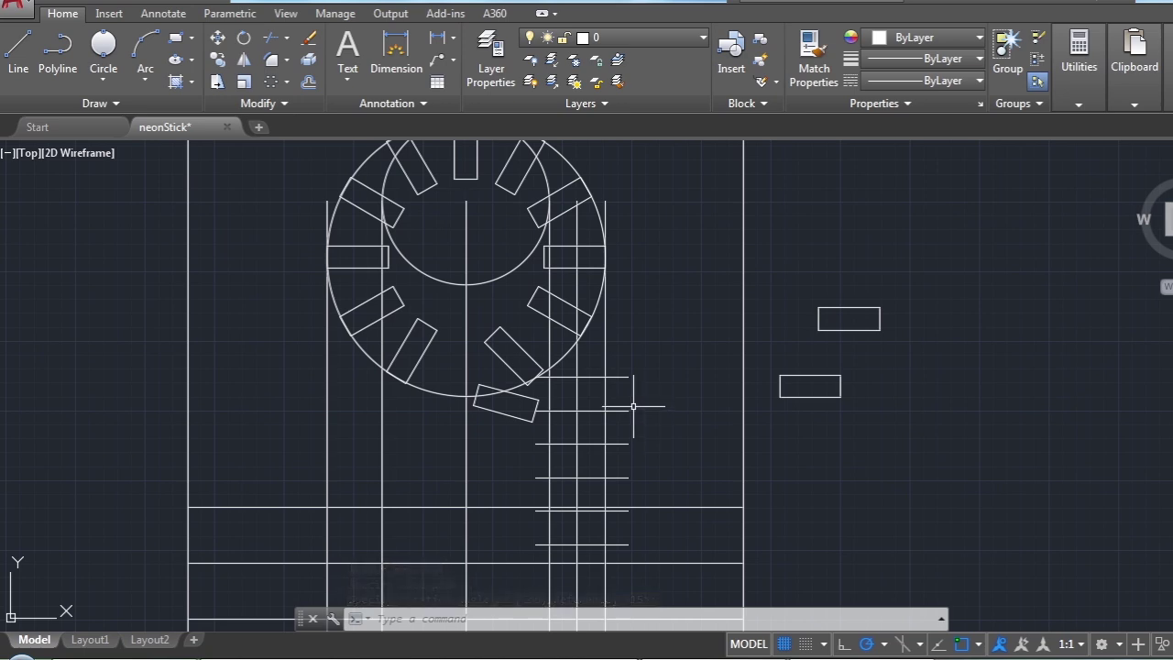
pyautogui.scroll(2, 539, 410)
pyautogui.scroll(2, 539, 409)
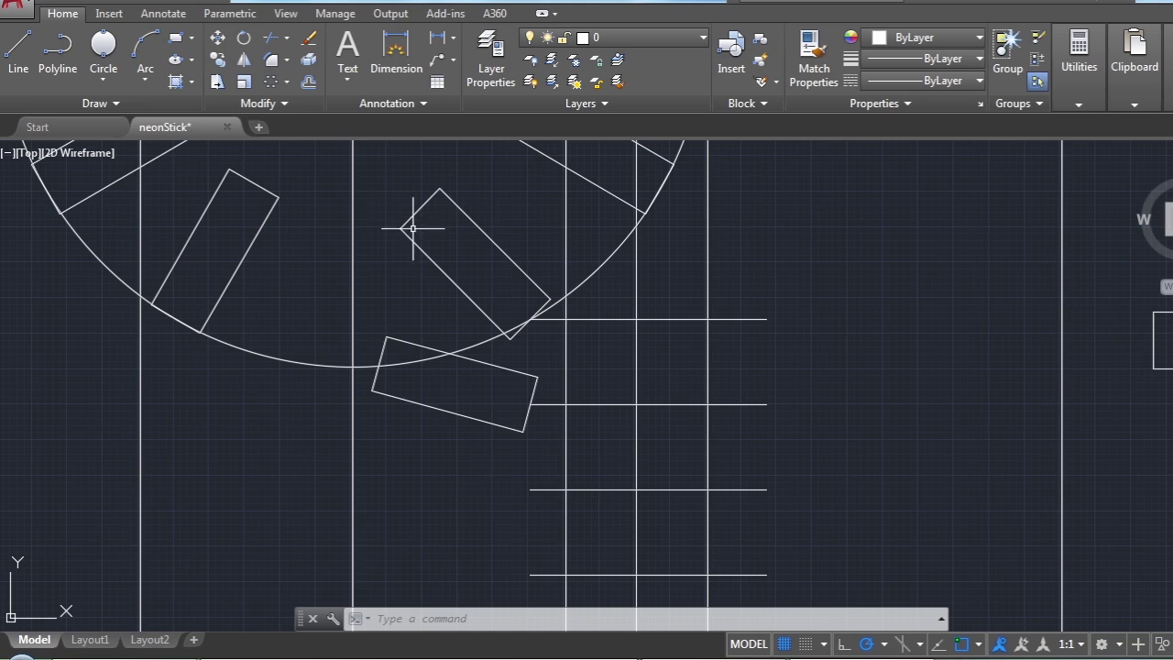
pyautogui.scroll(-2, 538, 352)
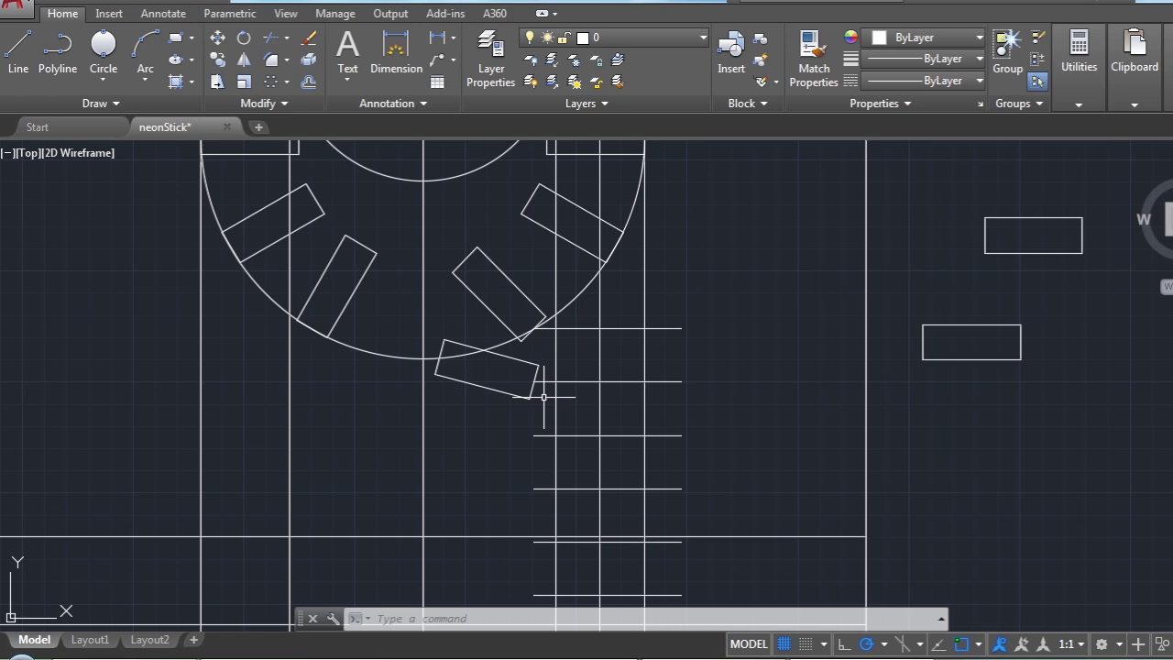
# Move the tilted rectangle onto the stick-line intersection beside the top rungs
pyautogui.click(219, 39)
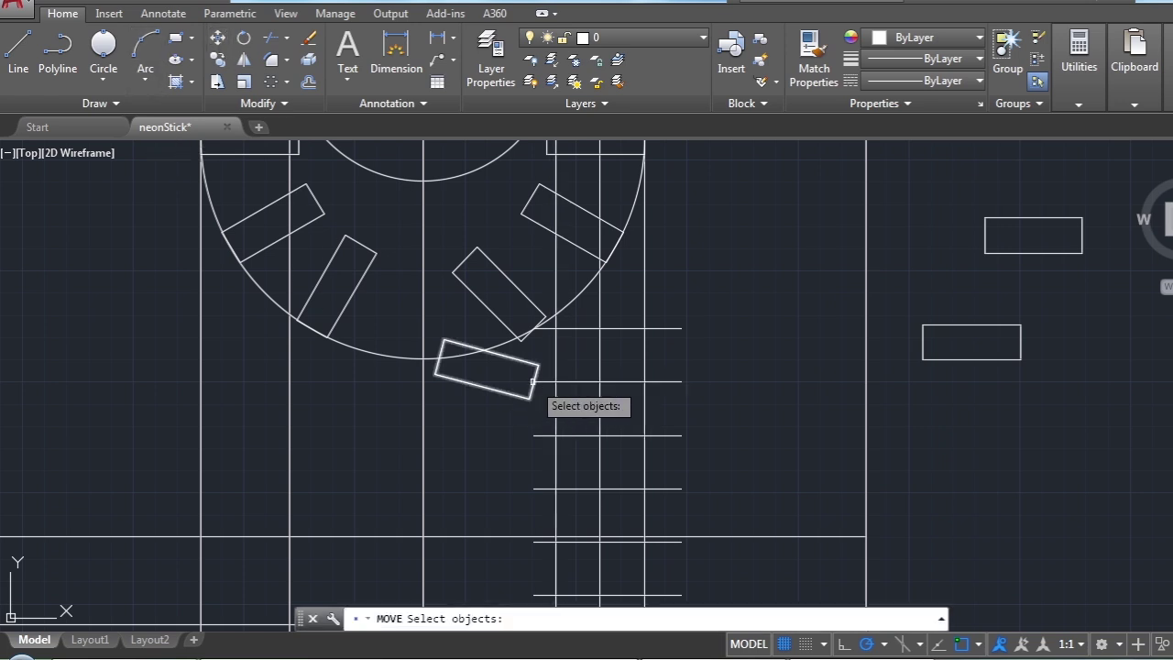
pyautogui.click(537, 395)
pyautogui.press('Return')
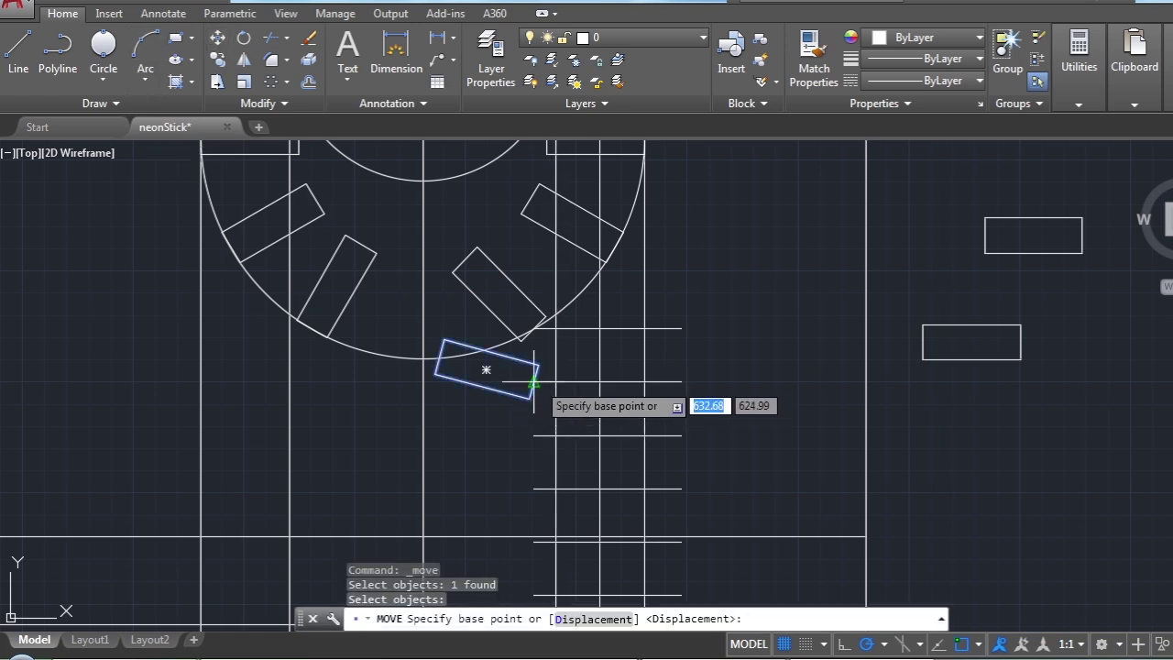
pyautogui.click(536, 382)
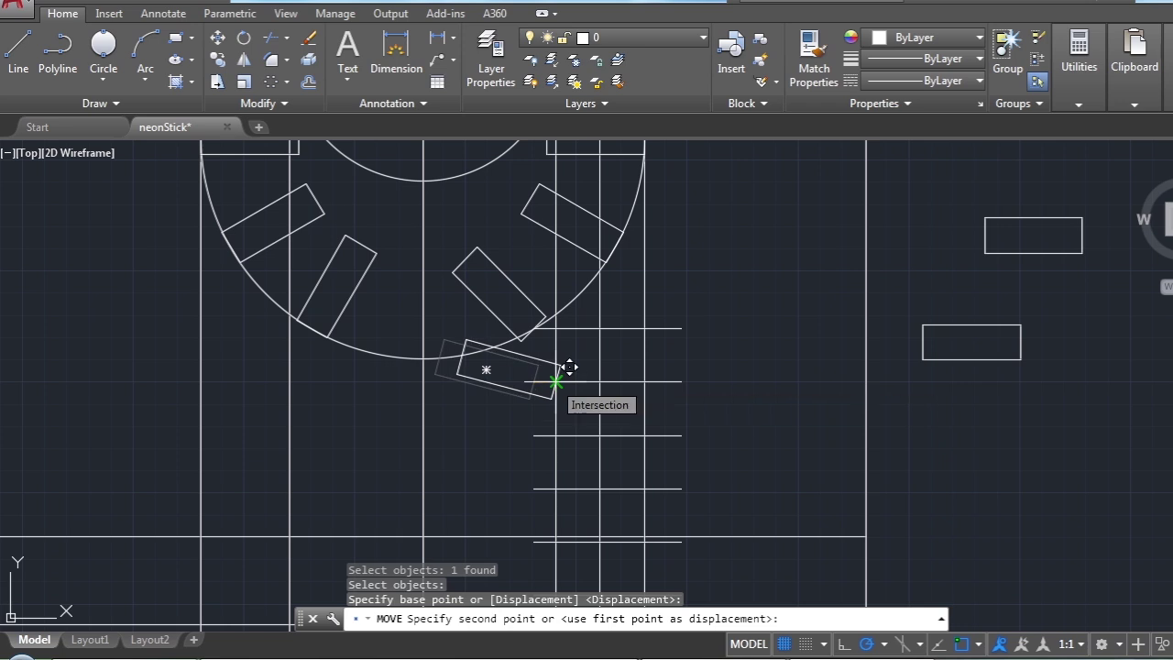
pyautogui.click(567, 370)
# Rotate the rectangle about its edge so it lies level
pyautogui.click(242, 60)
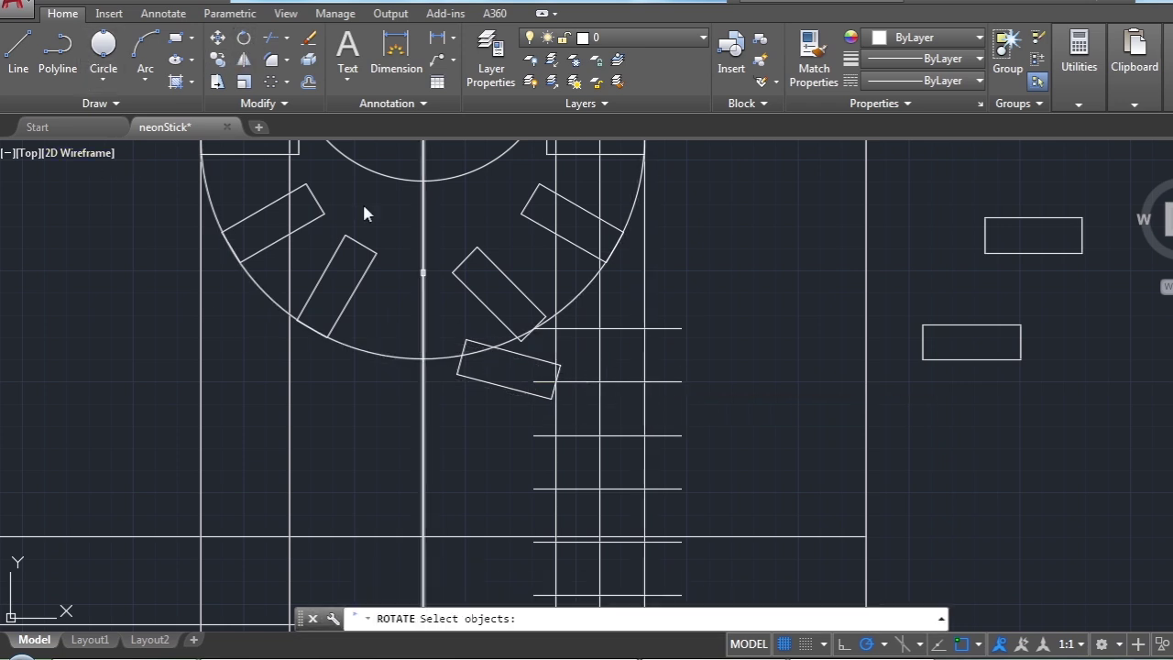
pyautogui.click(530, 392)
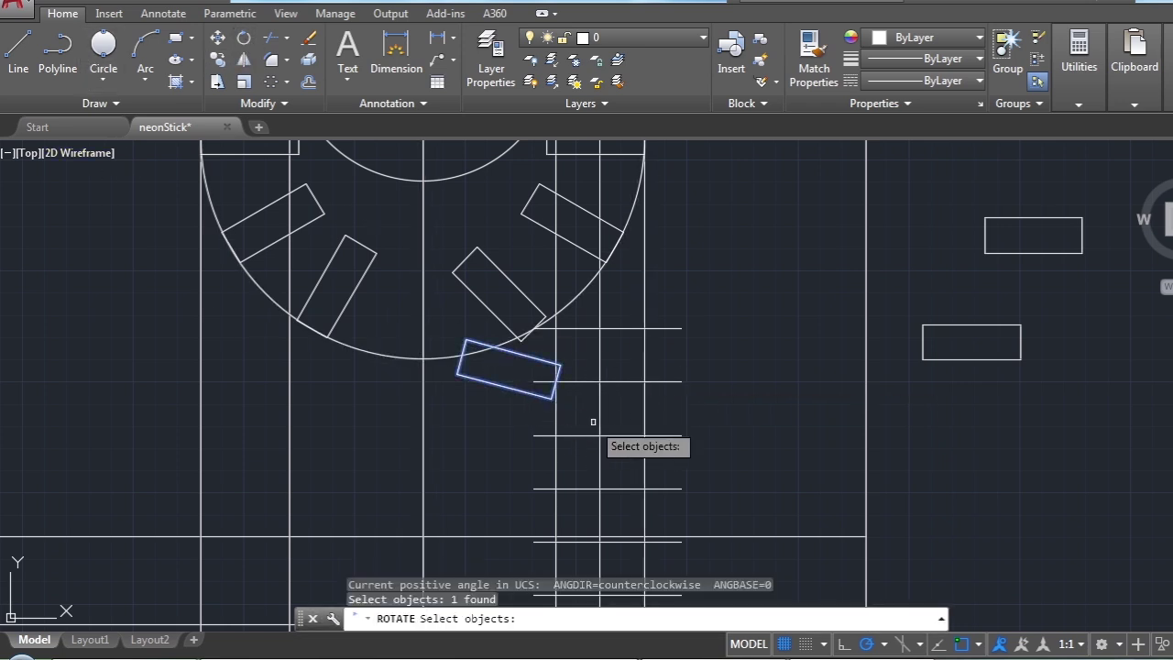
pyautogui.press('Return')
pyautogui.click(555, 387)
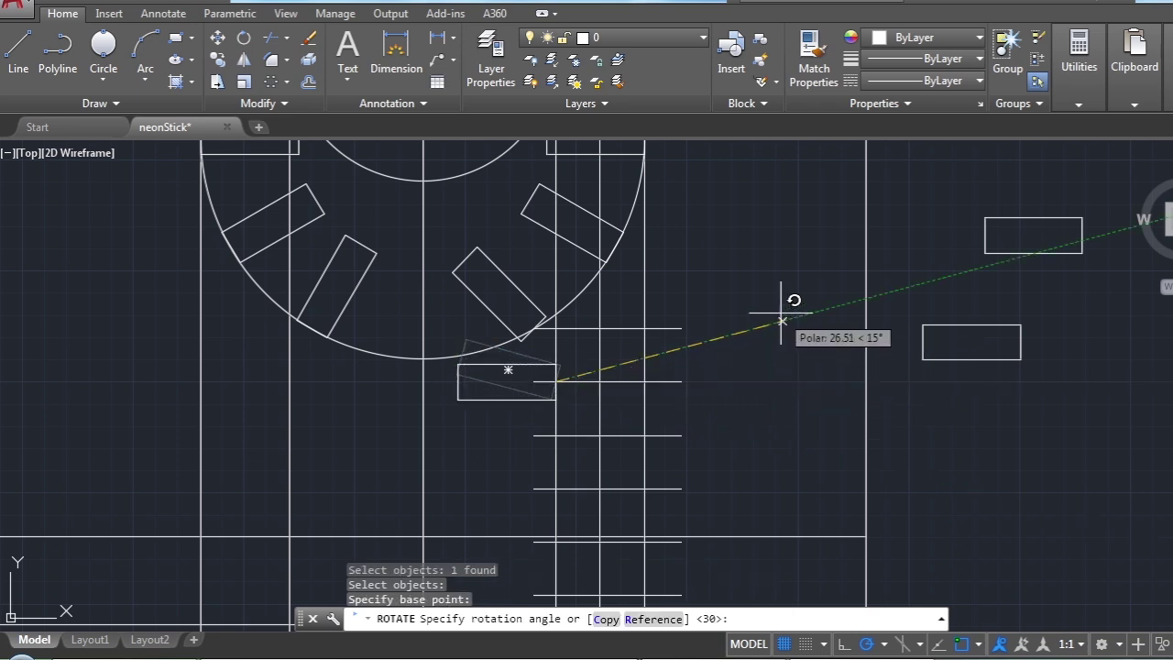
pyautogui.press('Escape')
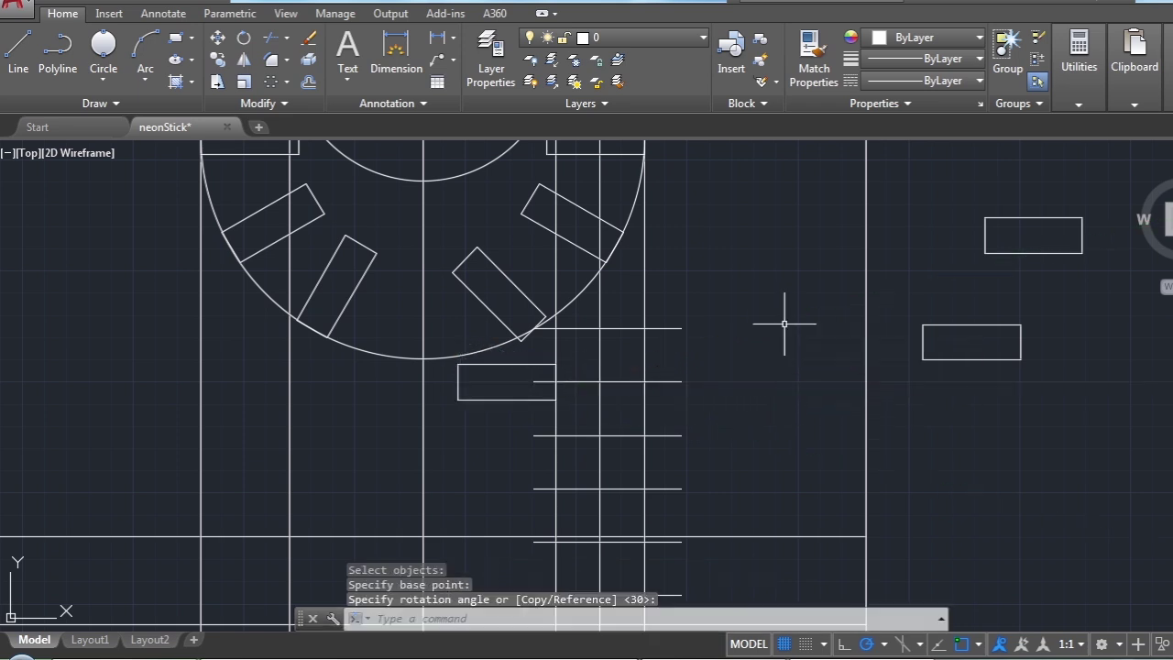
pyautogui.scroll(-4, 673, 420)
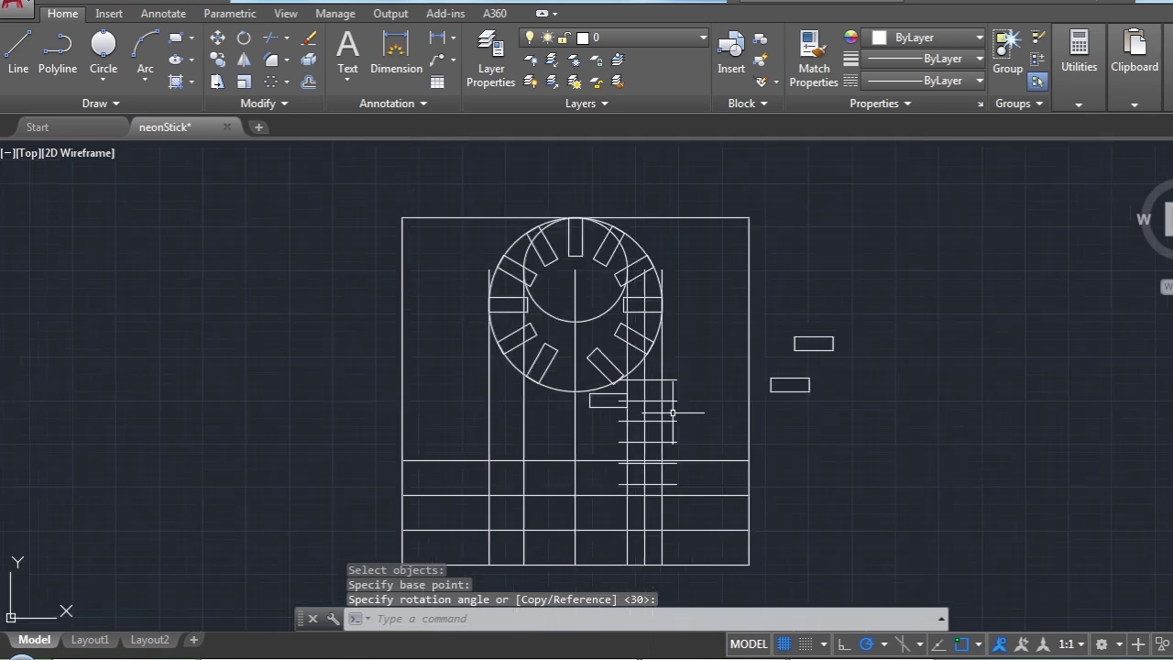
pyautogui.scroll(4, 623, 339)
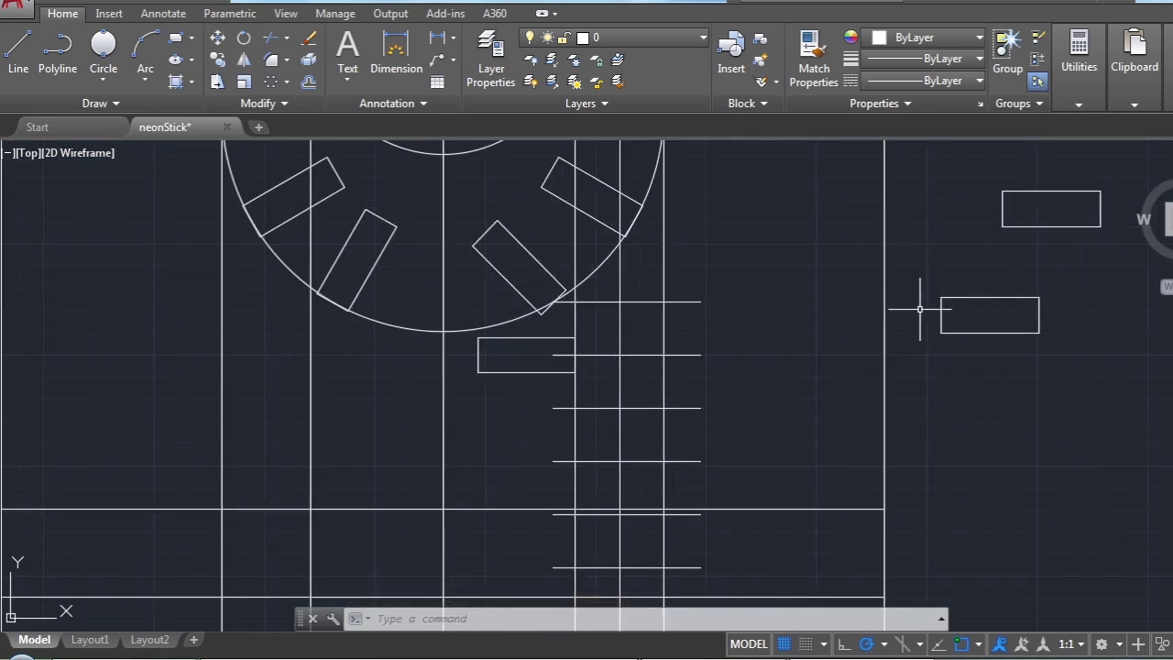
pyautogui.scroll(-2, 691, 283)
pyautogui.moveTo(917, 292); pyautogui.dragTo(843, 316)
pyautogui.click(220, 39)
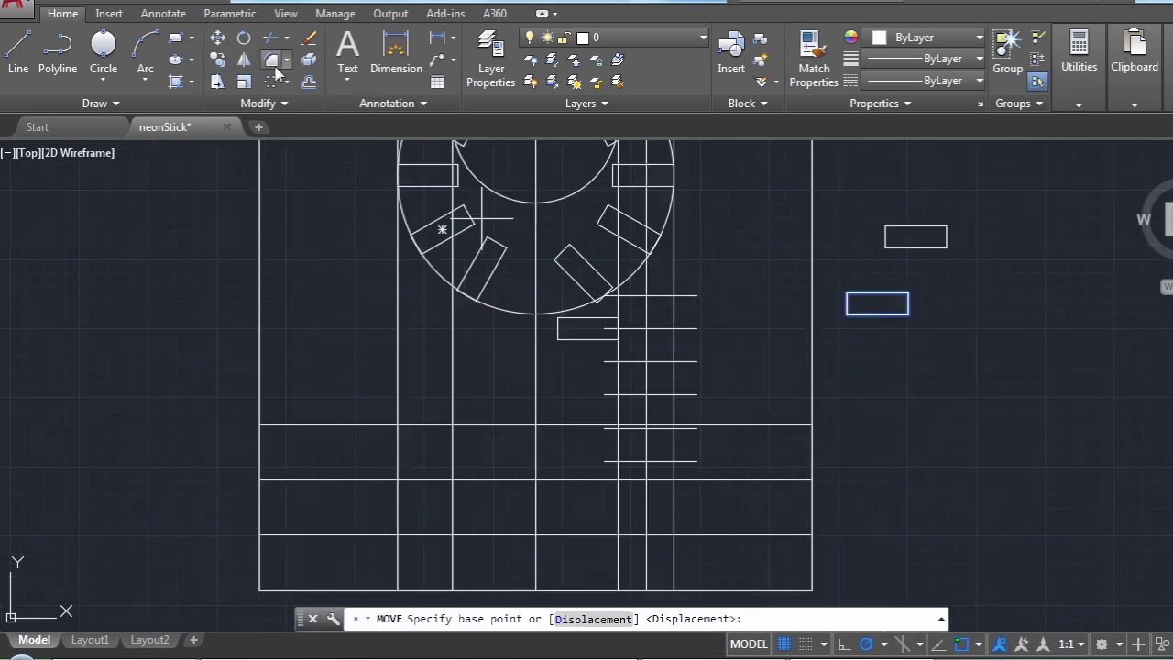
# Copy the loose rectangle onto successive rungs below the levelled one, stepping lower copies right
pyautogui.click(217, 59)
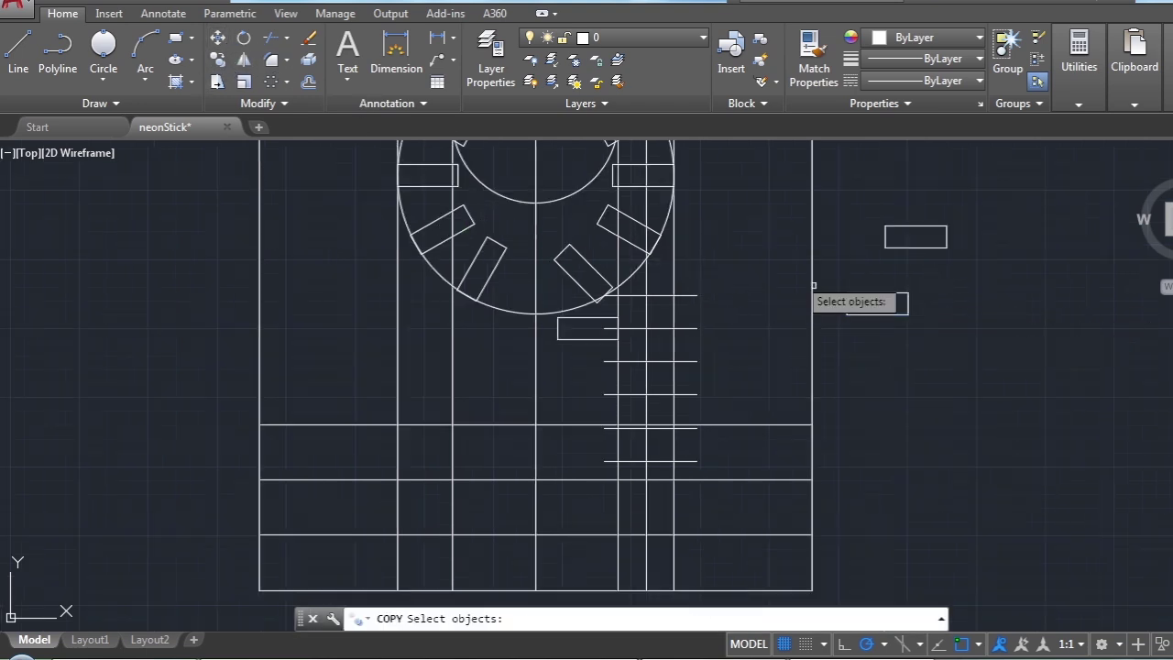
pyautogui.click(907, 302)
pyautogui.press('Return')
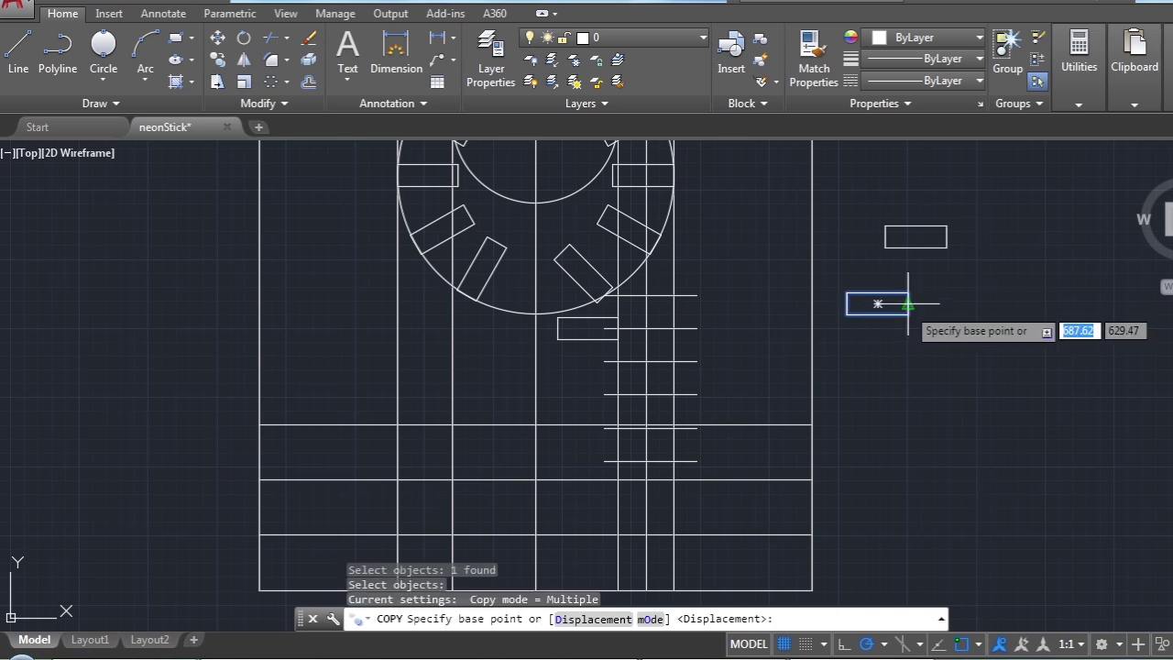
pyautogui.click(878, 303)
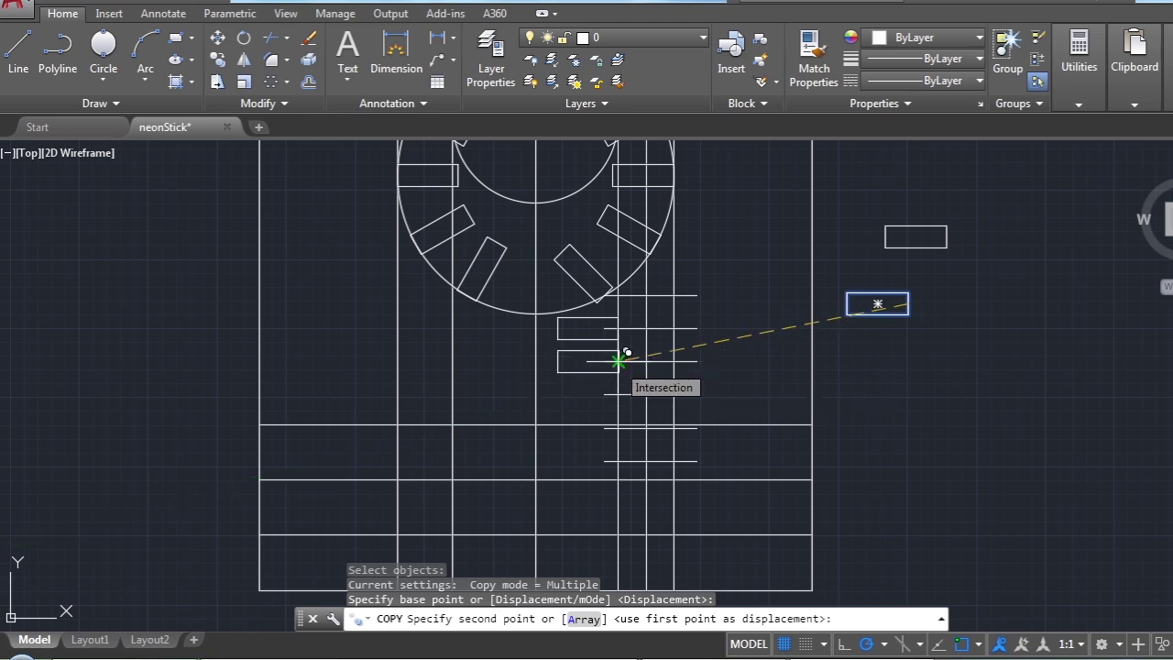
pyautogui.click(625, 352)
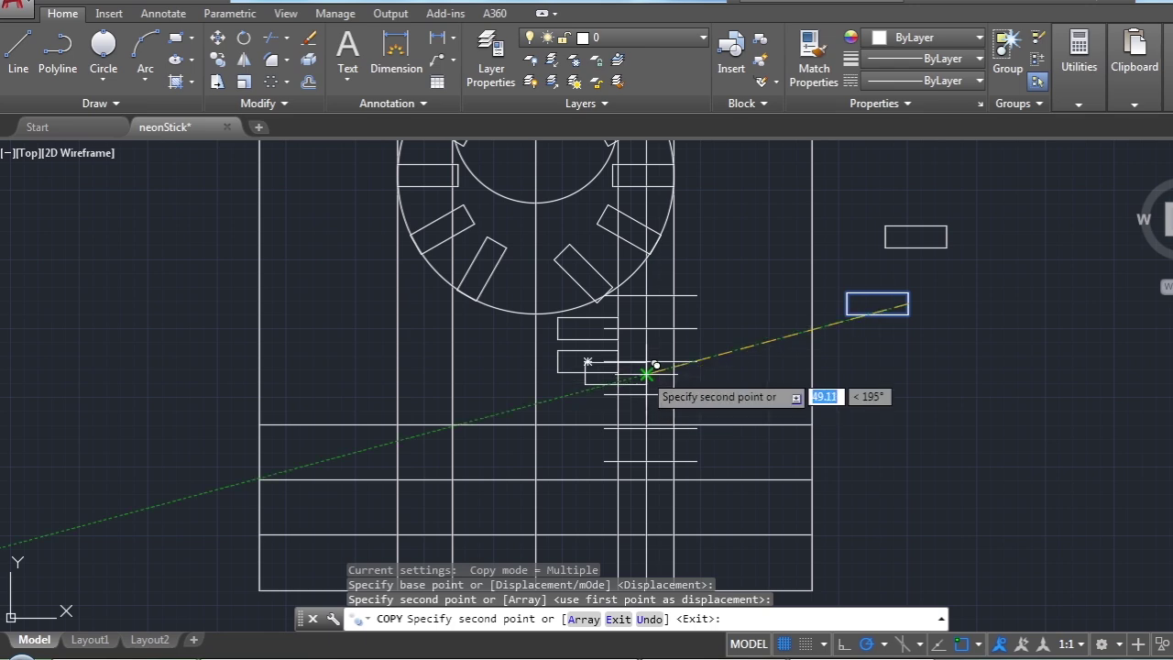
pyautogui.click(647, 394)
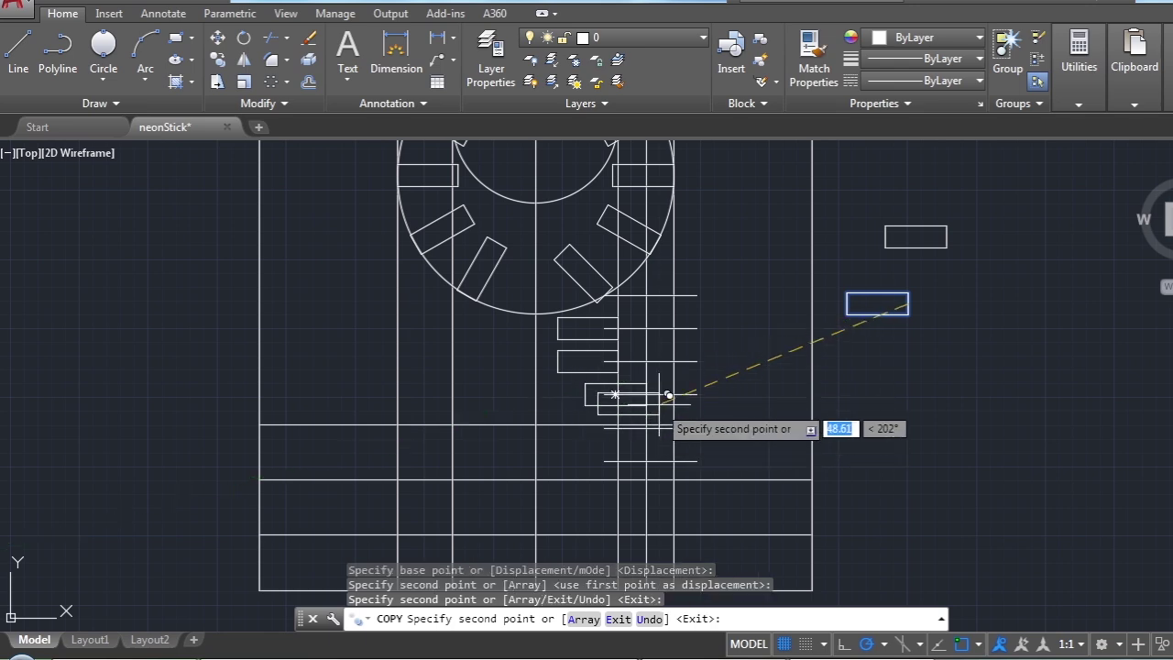
pyautogui.click(647, 428)
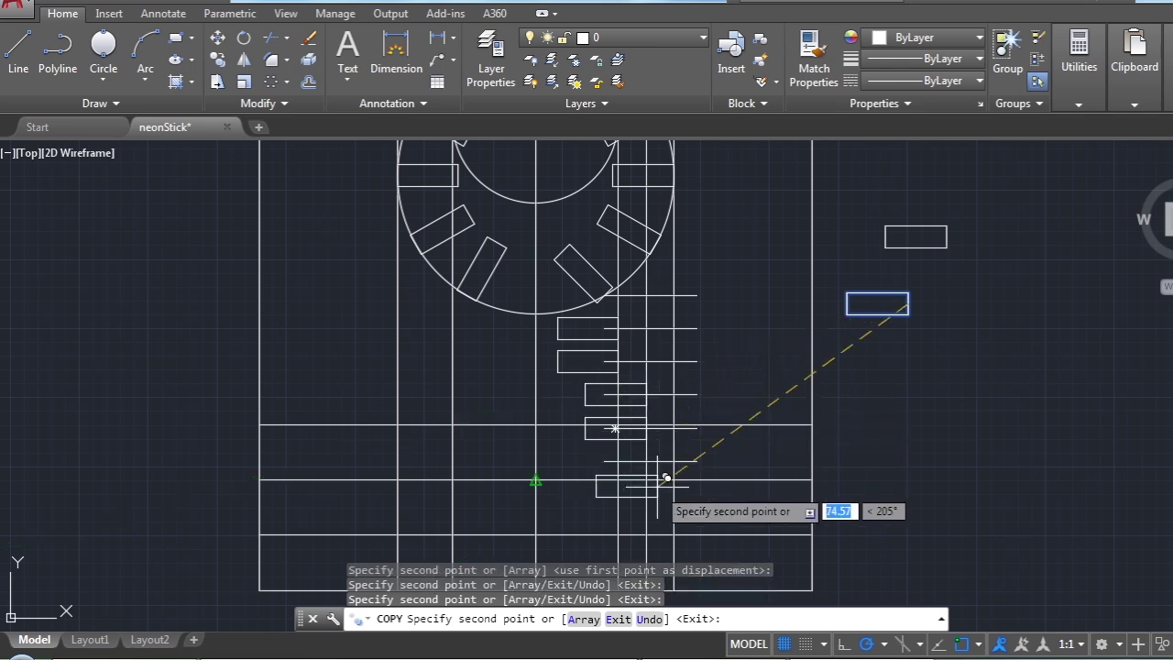
pyautogui.click(647, 461)
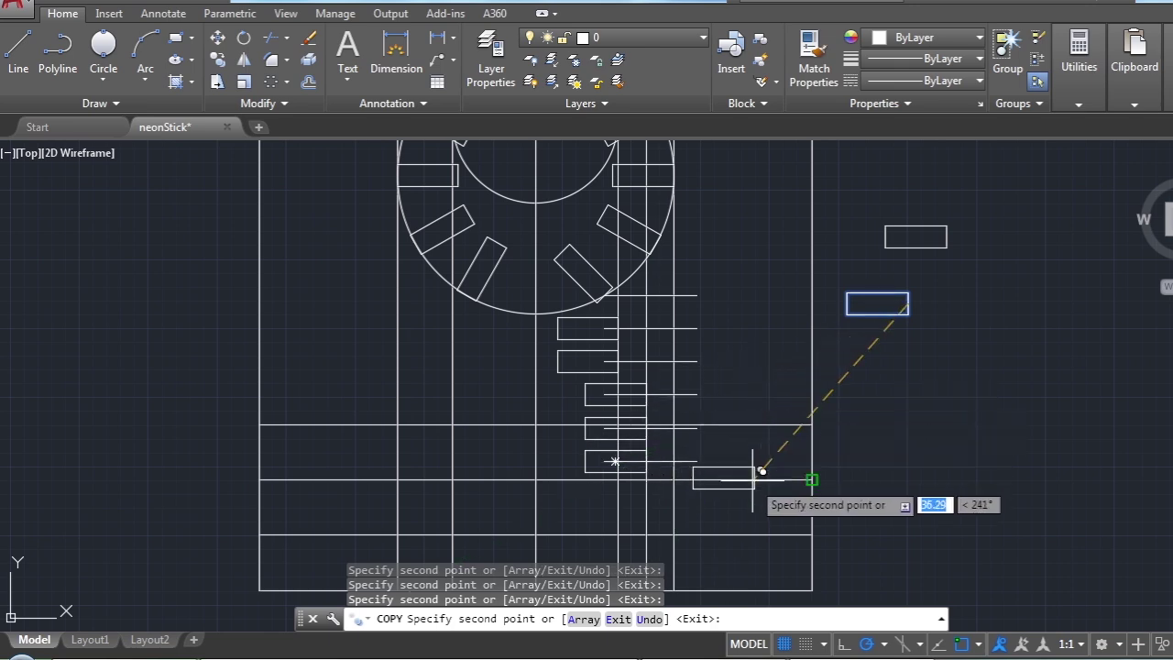
pyautogui.press('Escape')
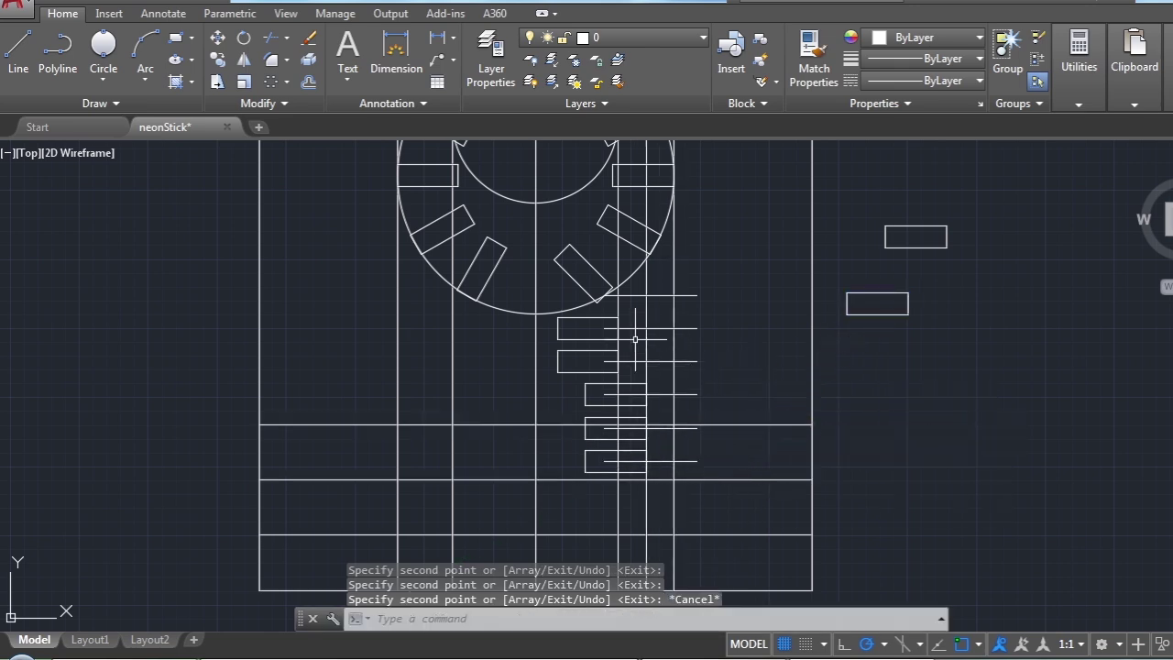
pyautogui.scroll(2, 640, 327)
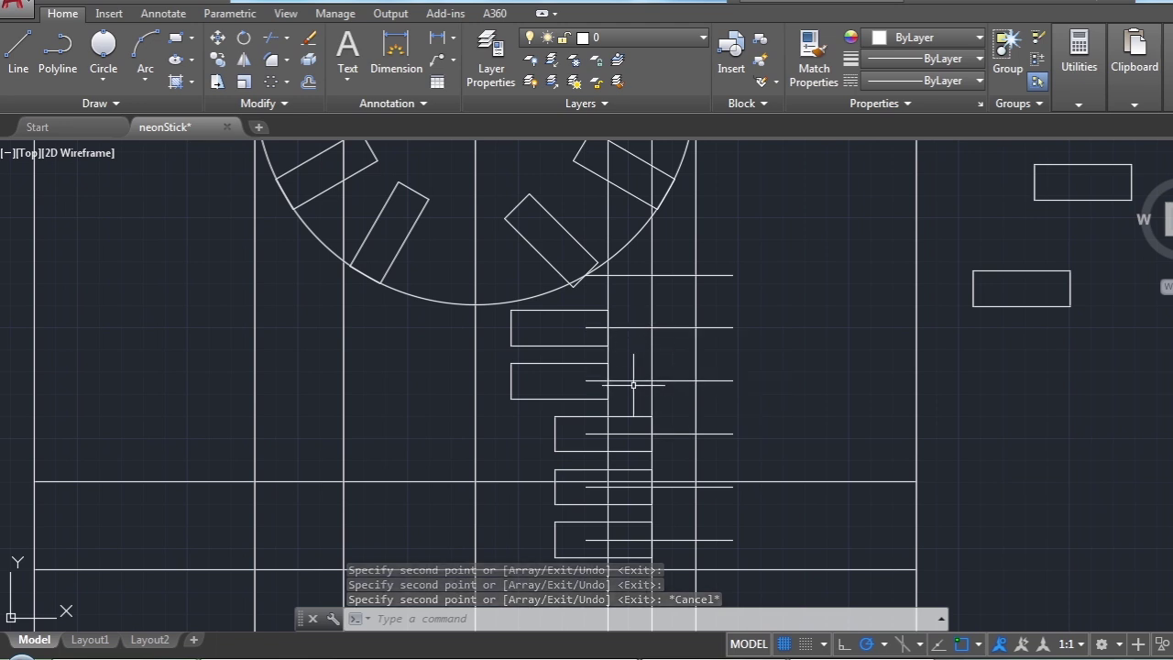
# Undo a misplaced 3-unit offset of the stick line and erase the two unwanted vertical lines
pyautogui.write('o')
pyautogui.press('space')
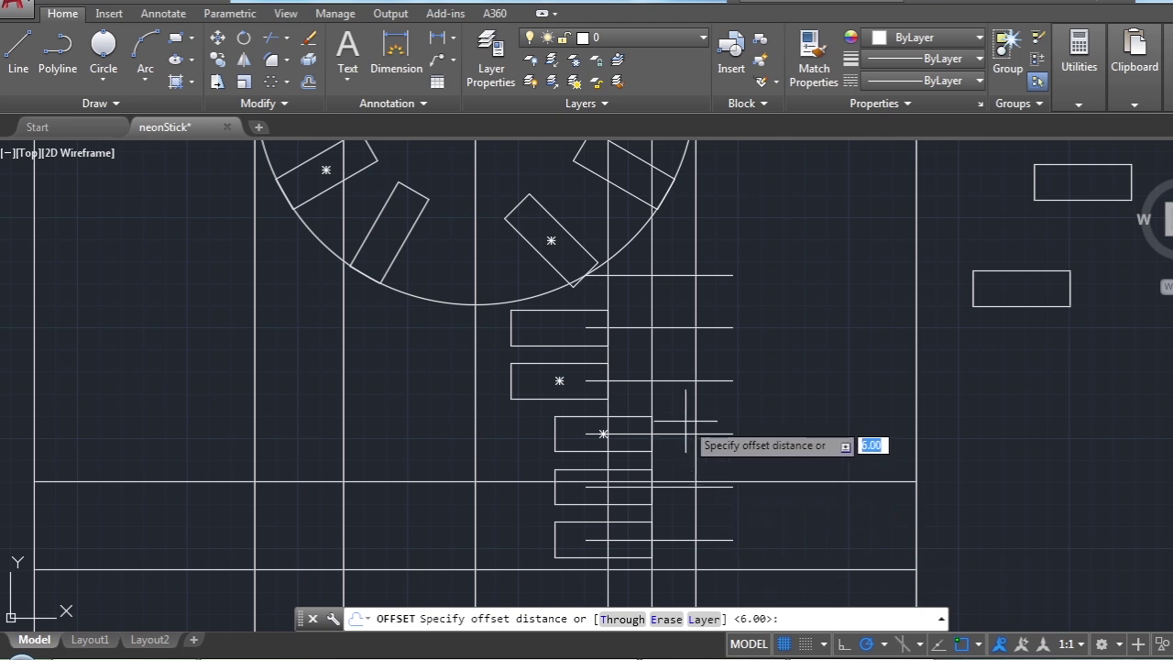
pyautogui.write('3')
pyautogui.press('Return')
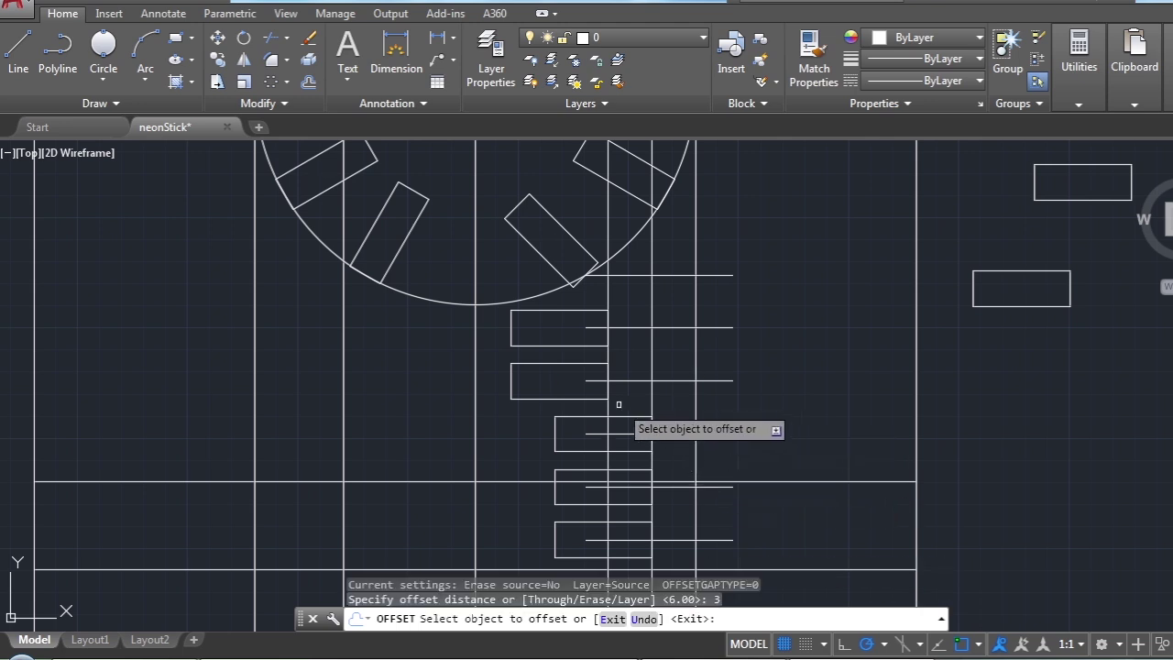
pyautogui.click(608, 410)
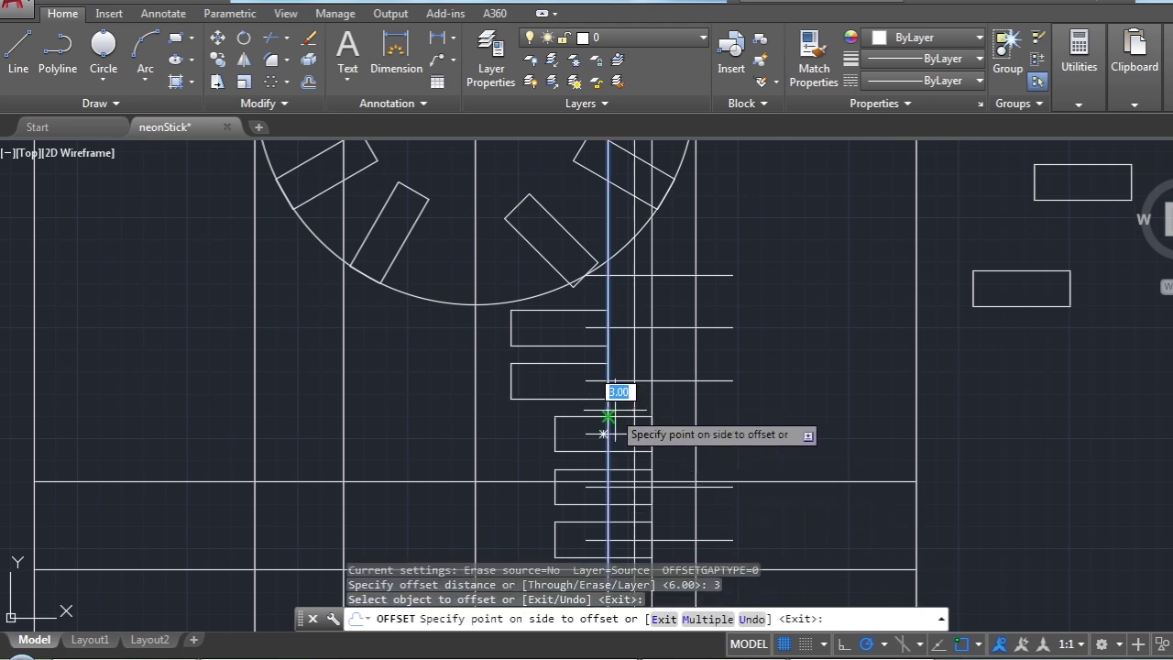
pyautogui.click(603, 434)
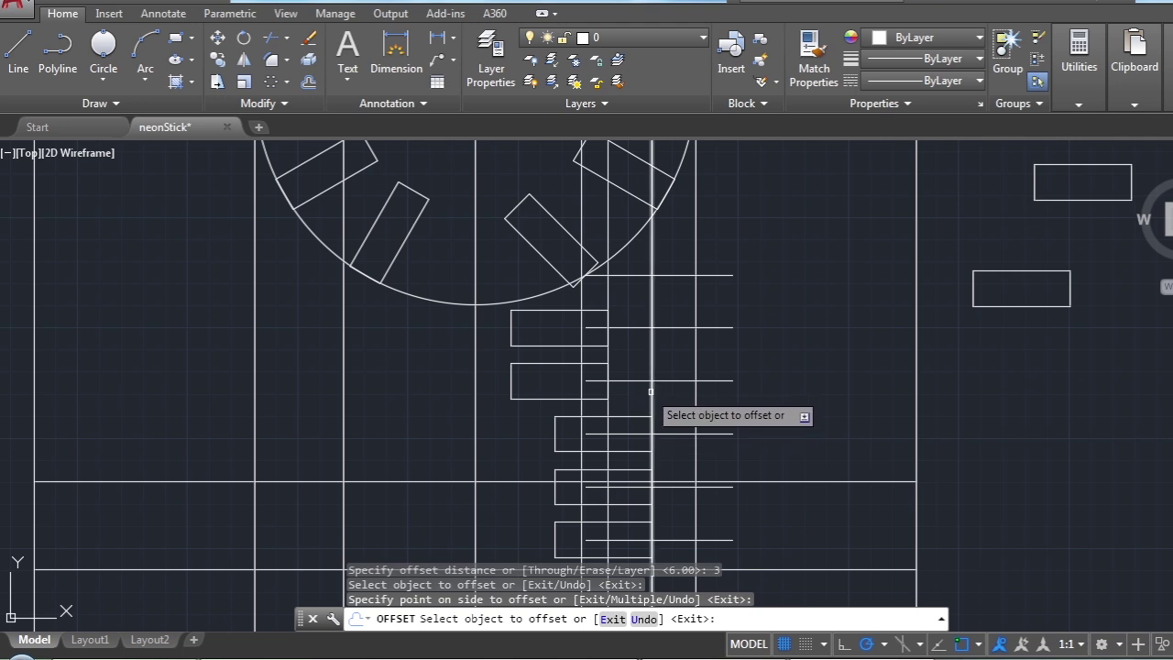
pyautogui.hotkey('ctrl', 'z')
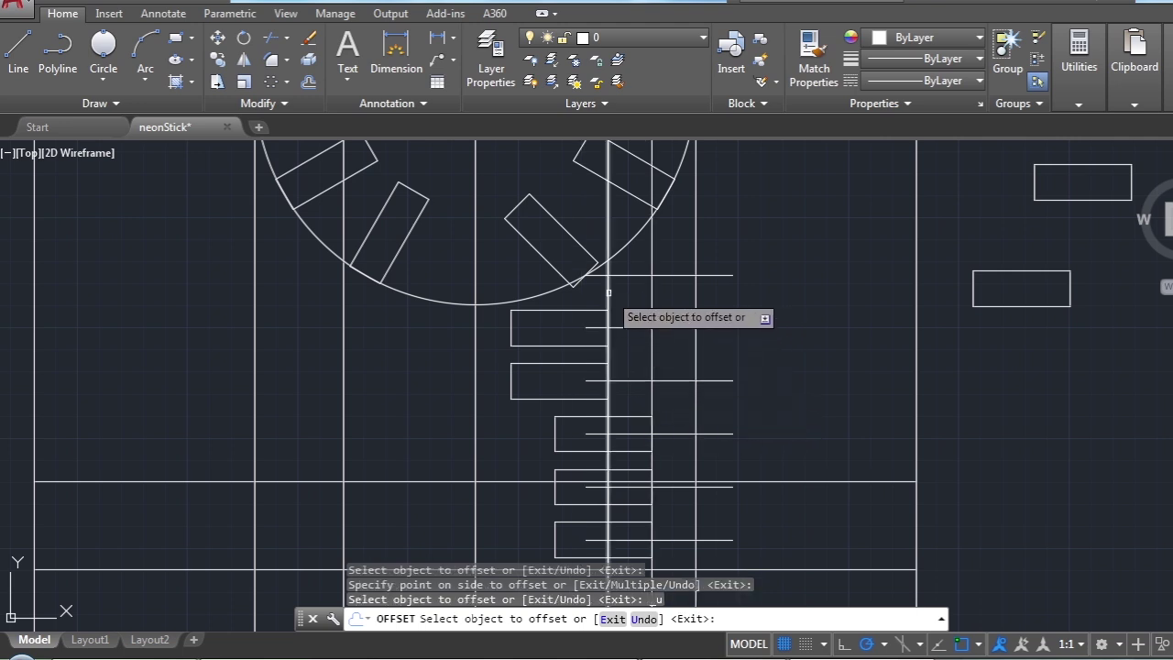
pyautogui.press('Escape')
pyautogui.click(720, 305)
pyautogui.click(646, 309)
pyautogui.press('Delete')
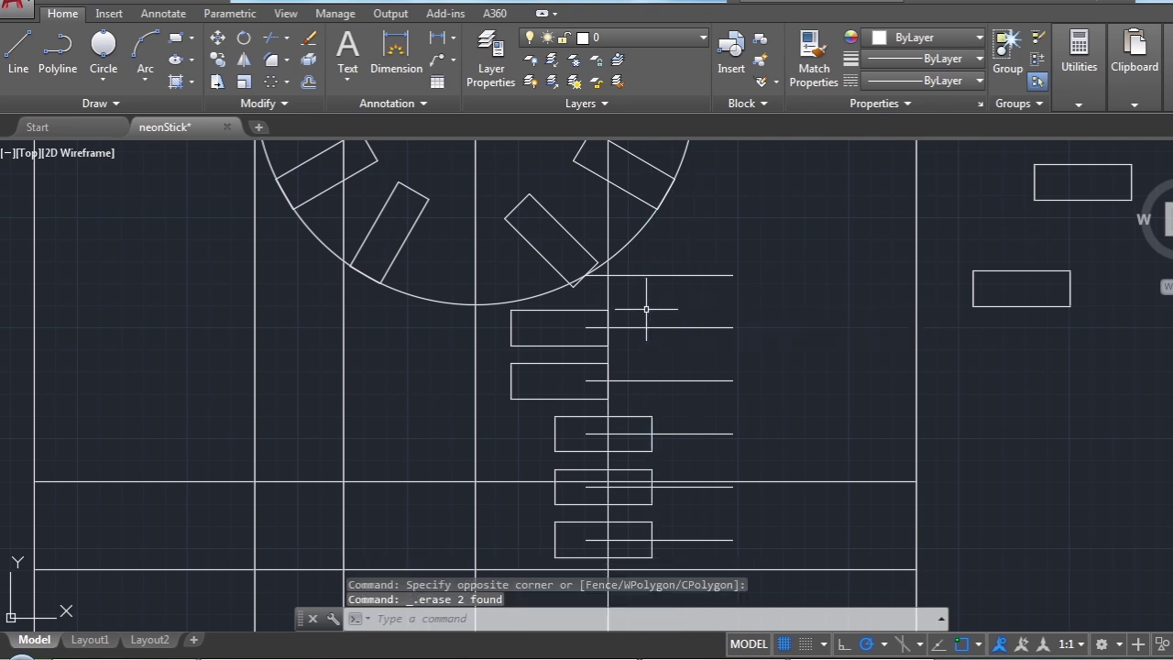
# Offset three parallel vertical lines, 3 units apart, to the right of the stick line
pyautogui.click(307, 82)
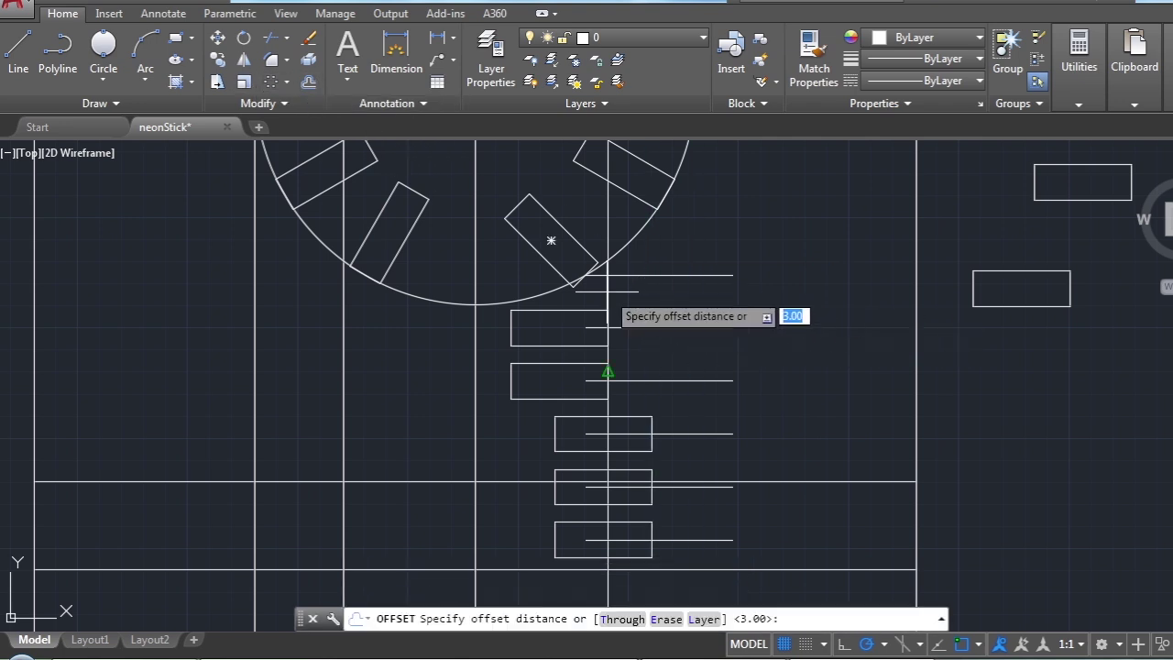
pyautogui.press('Return')
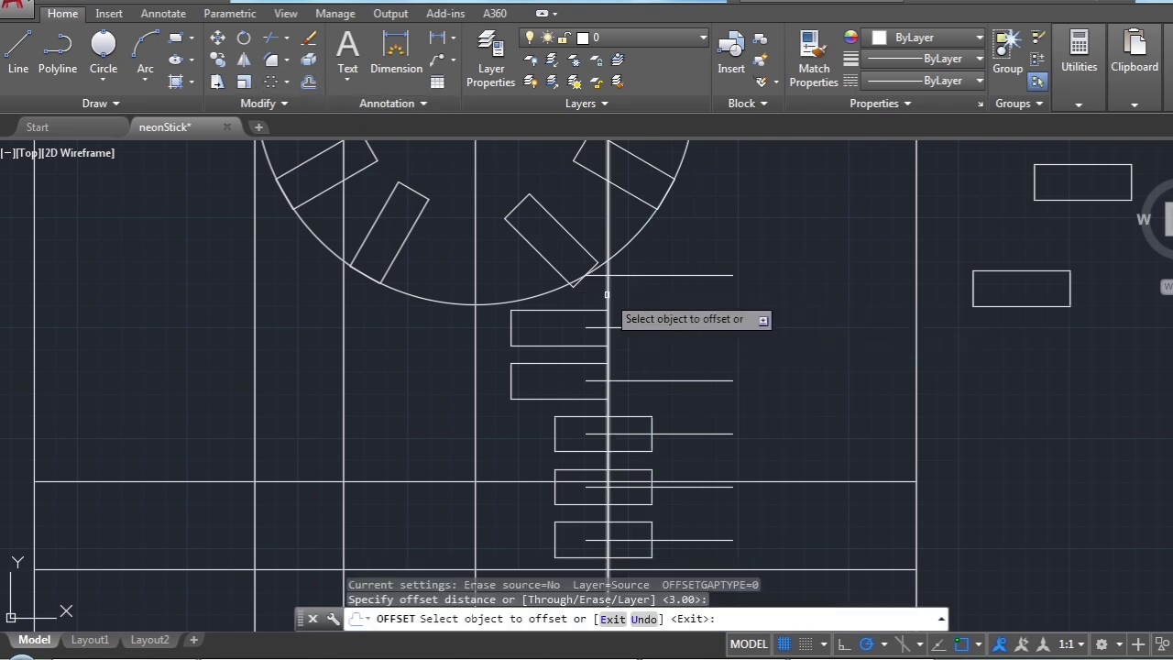
pyautogui.click(608, 295)
pyautogui.click(660, 298)
pyautogui.click(634, 302)
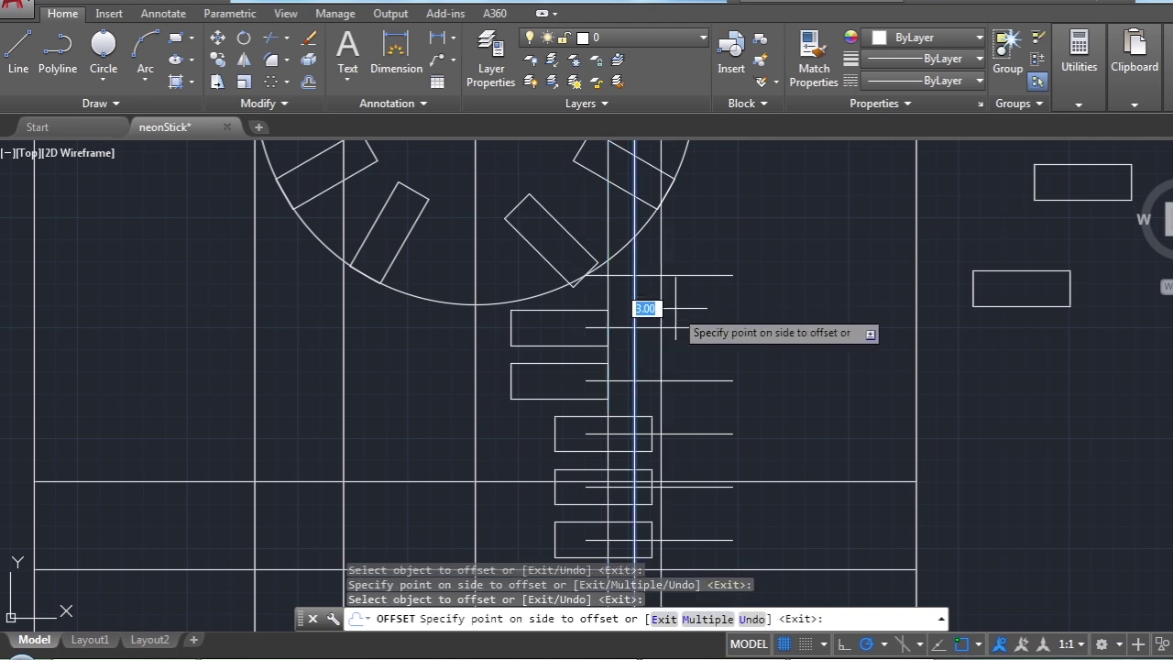
pyautogui.click(669, 308)
pyautogui.click(663, 308)
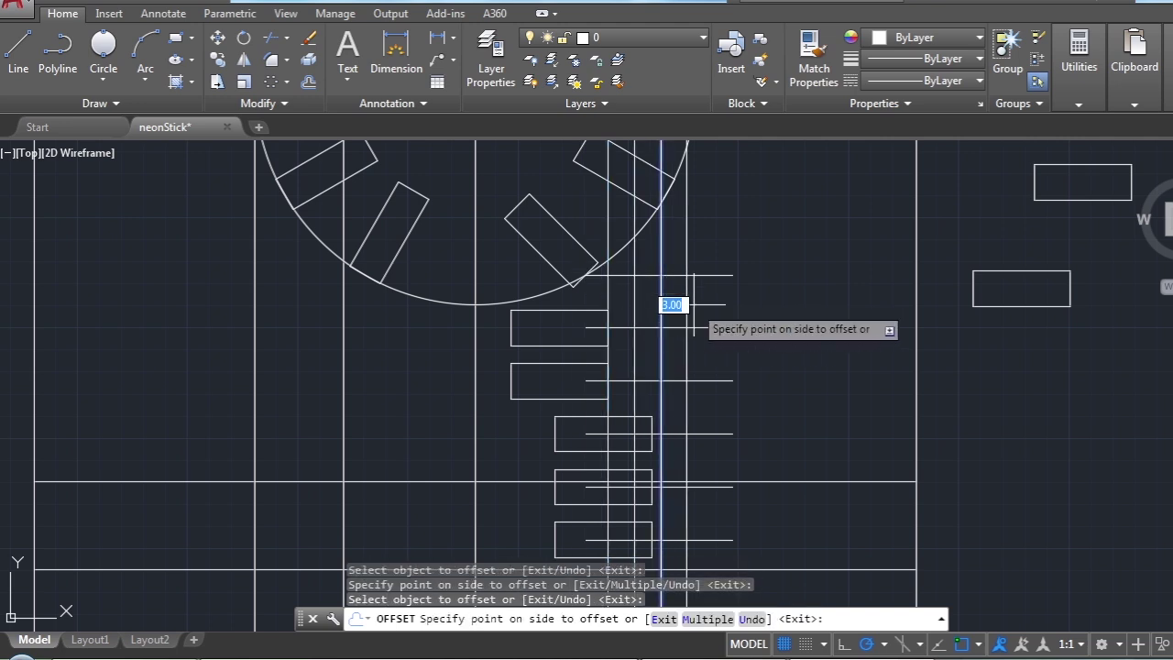
pyautogui.click(679, 307)
# Select the second side rectangle for moving
pyautogui.click(218, 41)
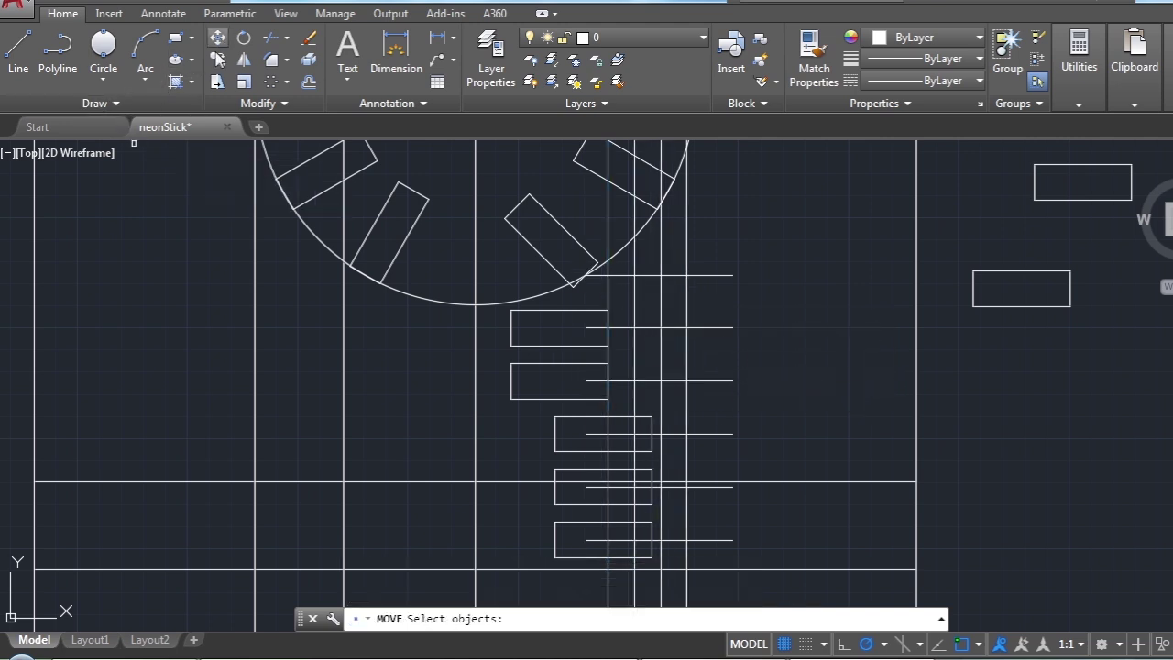
pyautogui.click(565, 363)
pyautogui.scroll(2, 618, 426)
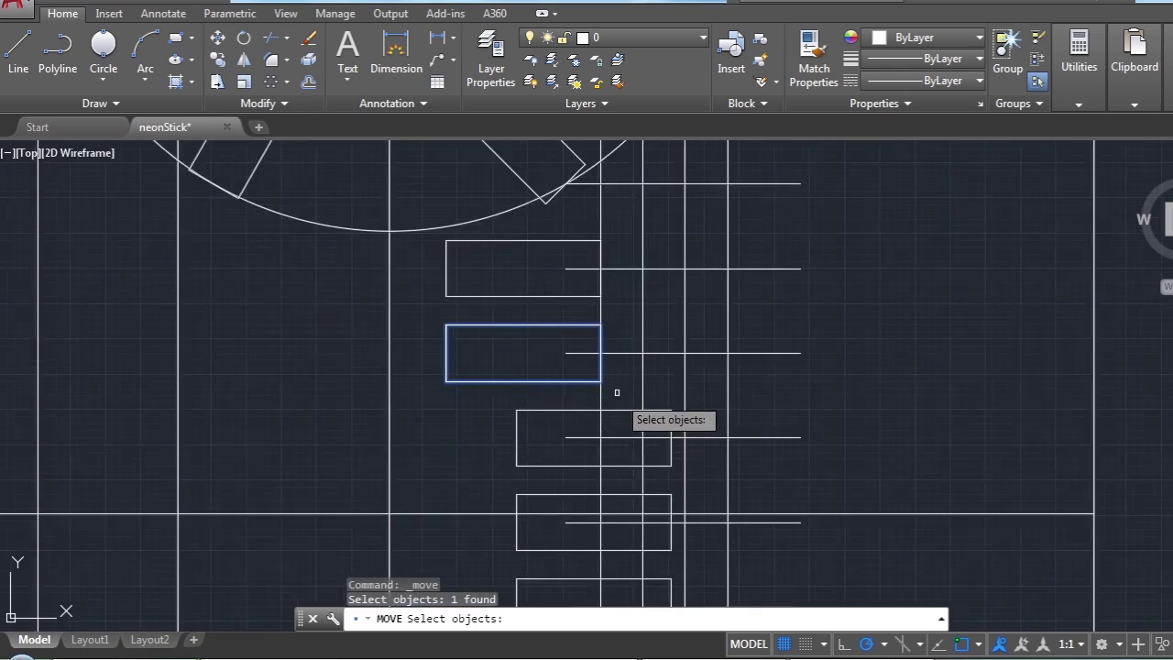
# Move the second side rectangle right so its right edge meets the next vertical line
pyautogui.press('Return')
pyautogui.click(600, 352)
pyautogui.click(642, 353)
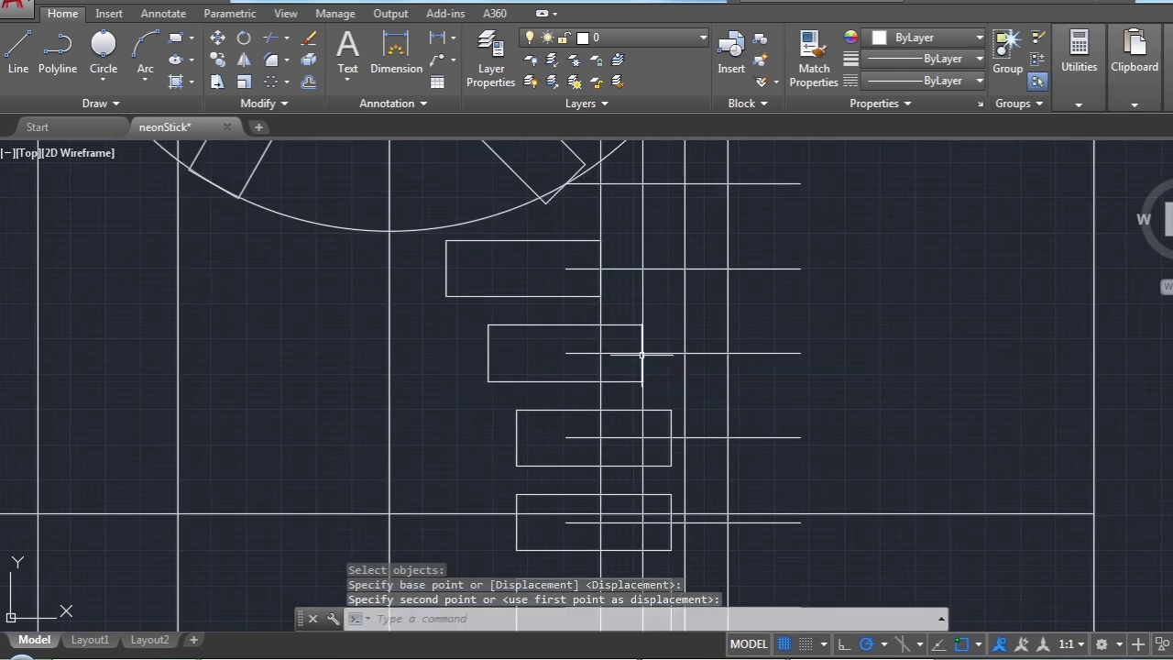
pyautogui.scroll(-2, 702, 309)
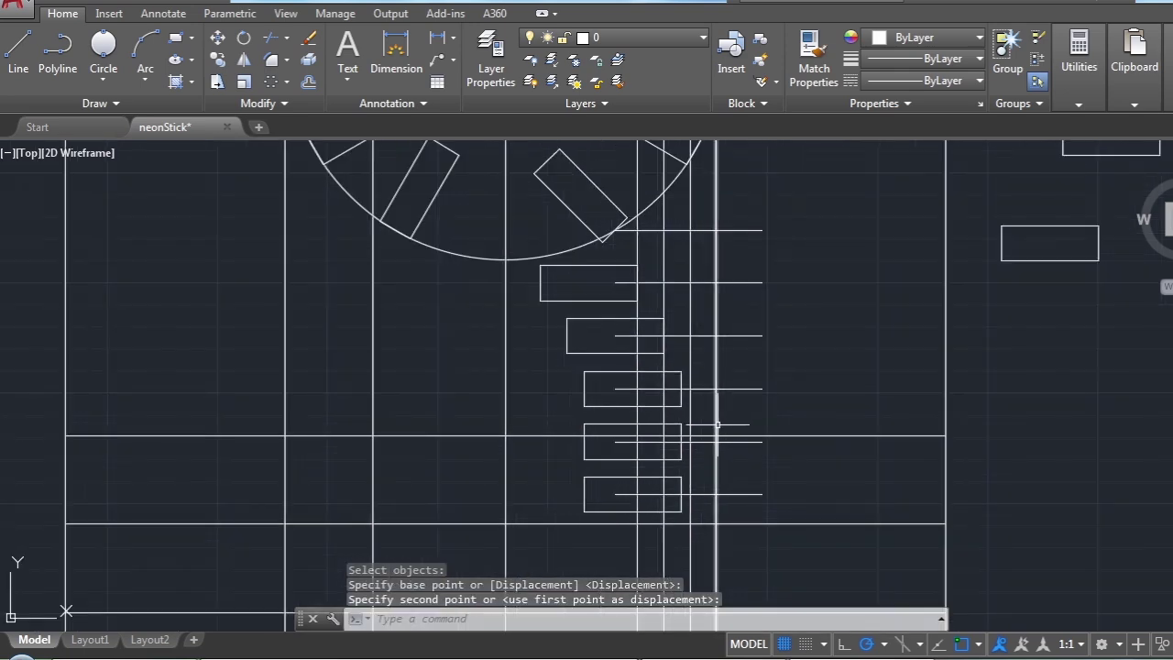
pyautogui.scroll(2, 715, 427)
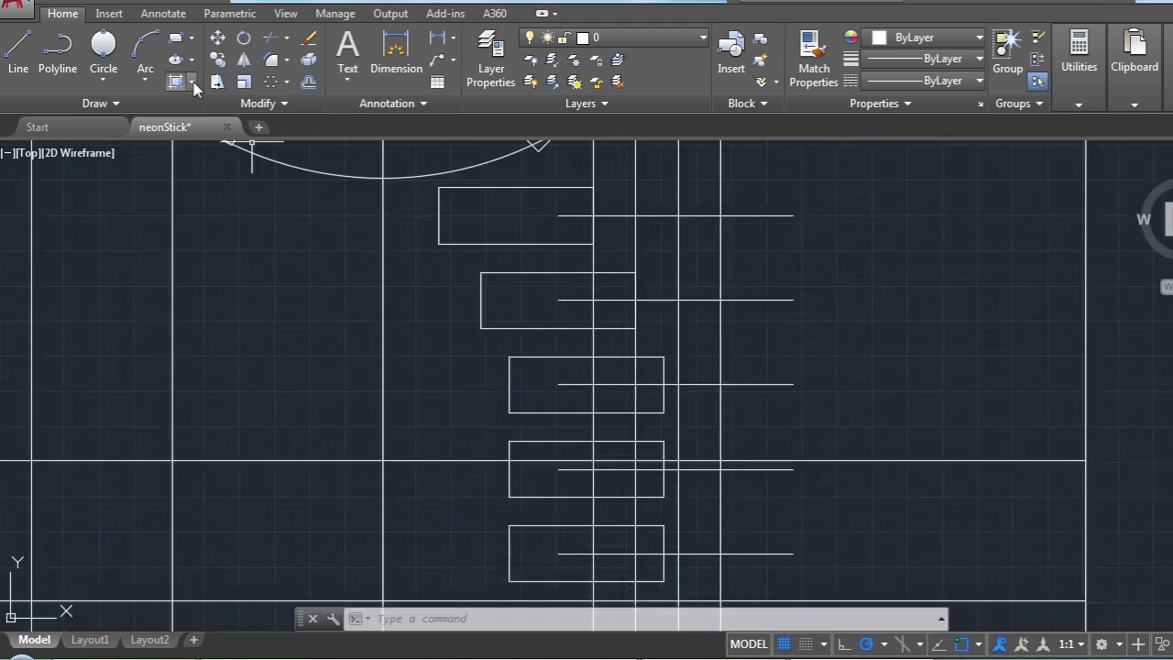
# Move the third side rectangle right onto the next vertical line
pyautogui.click(223, 42)
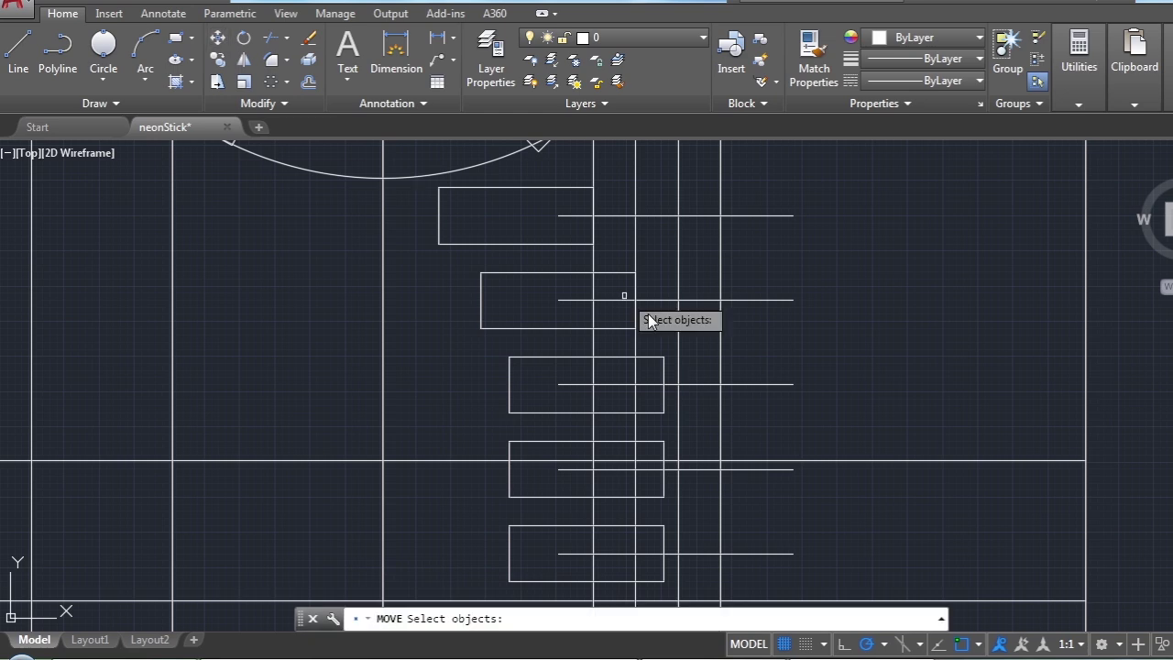
pyautogui.click(649, 359)
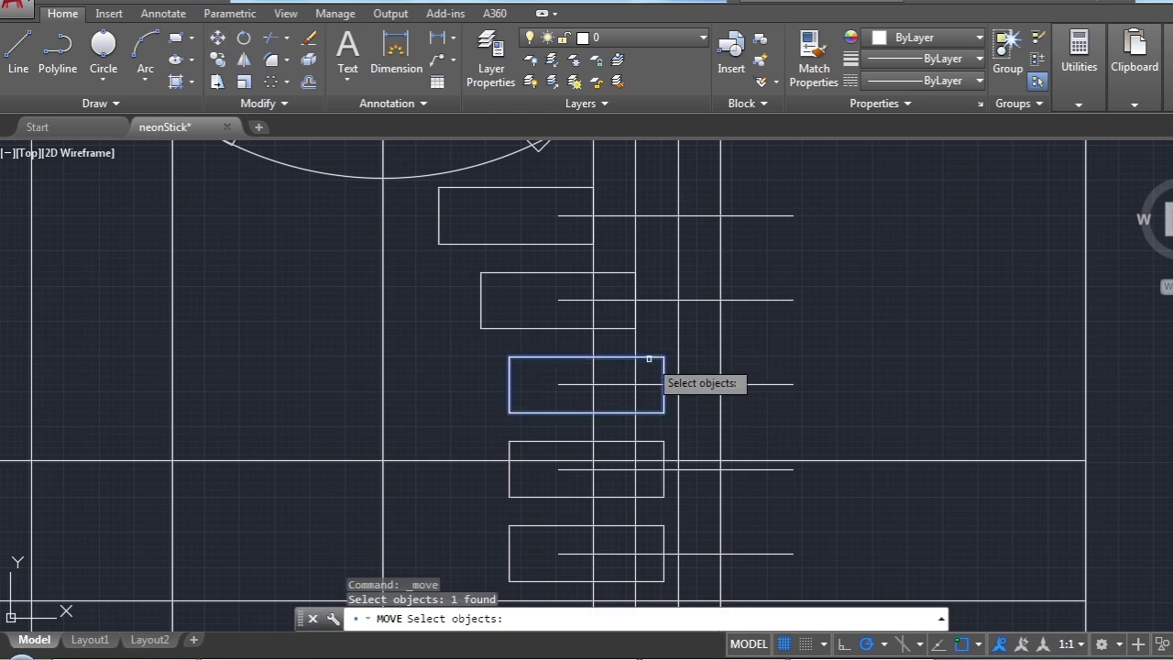
pyautogui.press('Return')
pyautogui.click(586, 384)
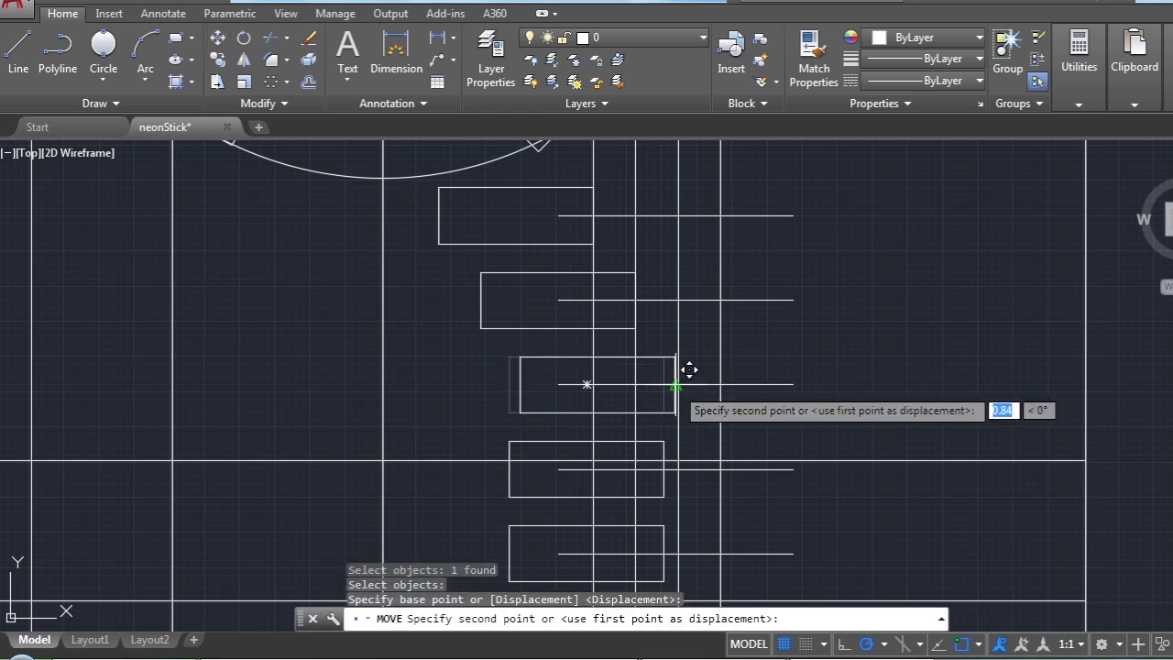
pyautogui.click(681, 385)
pyautogui.scroll(-4, 681, 385)
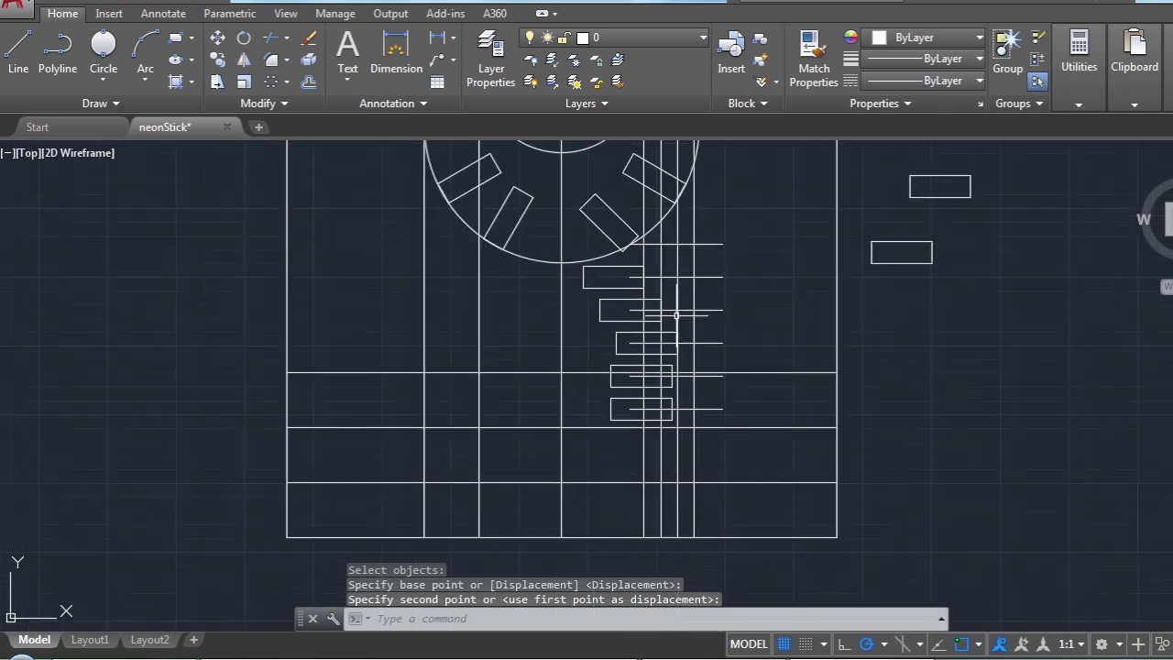
pyautogui.scroll(-2, 679, 429)
pyautogui.scroll(2, 678, 414)
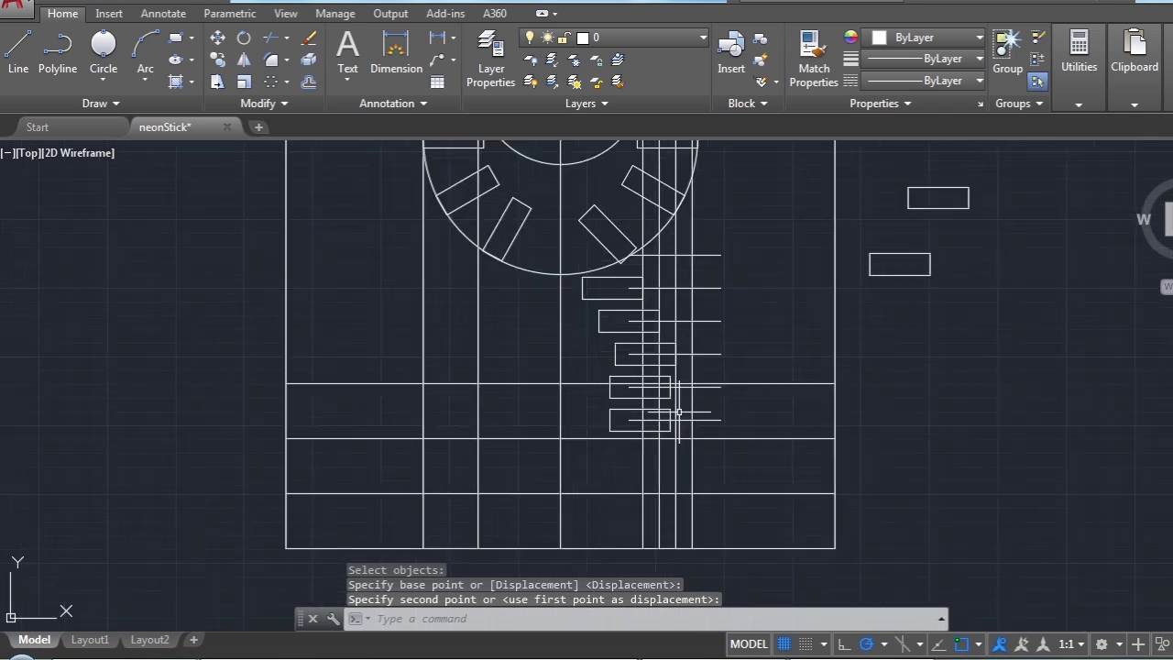
pyautogui.scroll(2, 675, 412)
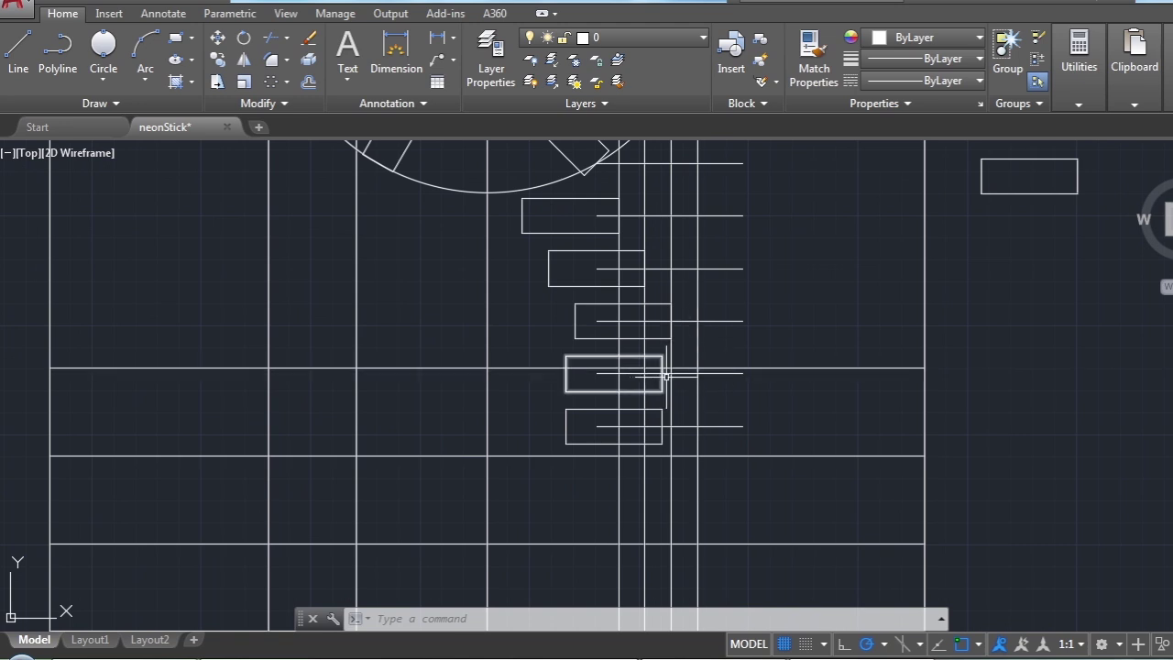
pyautogui.scroll(-2, 678, 394)
pyautogui.scroll(5, 704, 405)
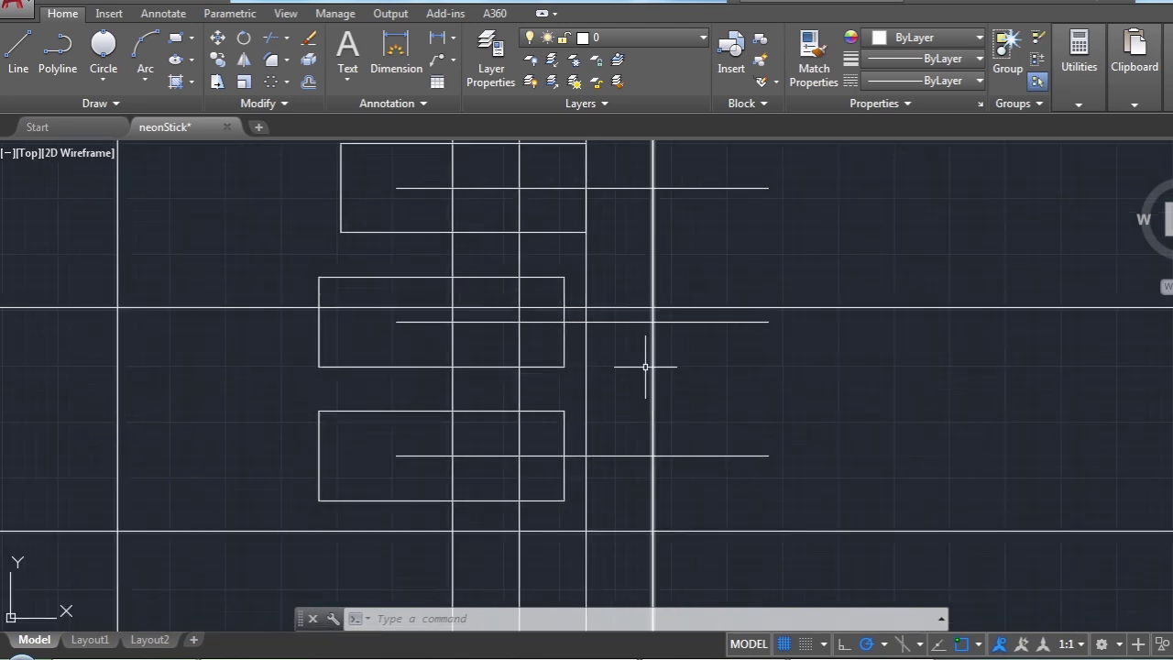
# Move the fourth side rectangle right against the next vertical line
pyautogui.click(563, 345)
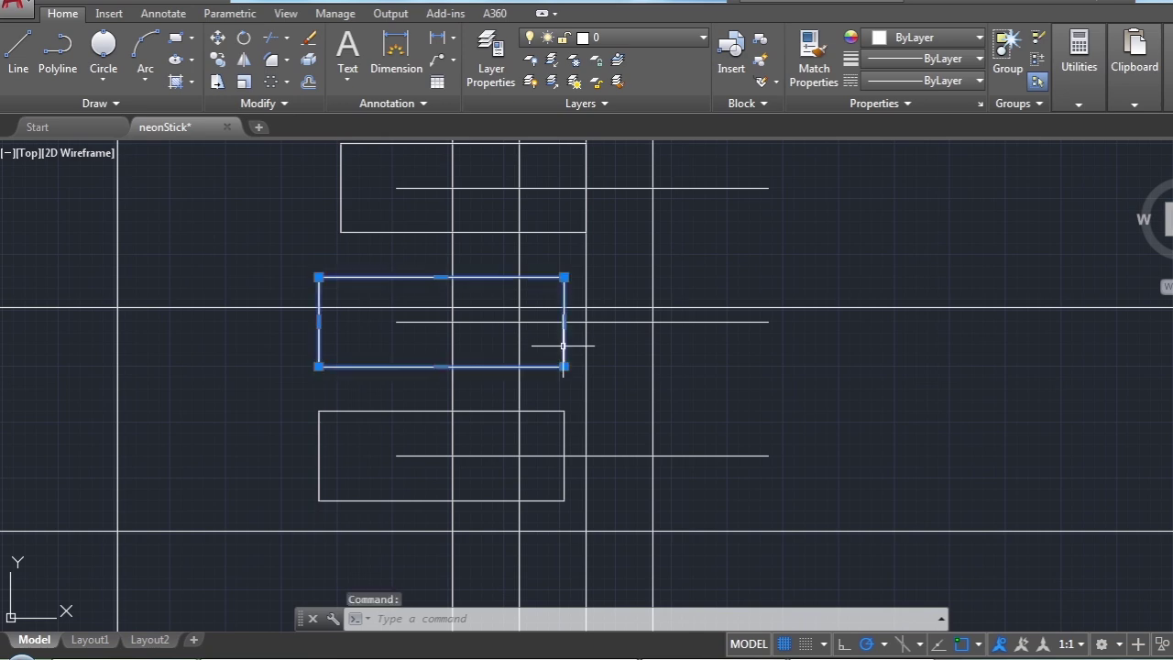
pyautogui.write('m')
pyautogui.press('Return')
pyautogui.click(564, 321)
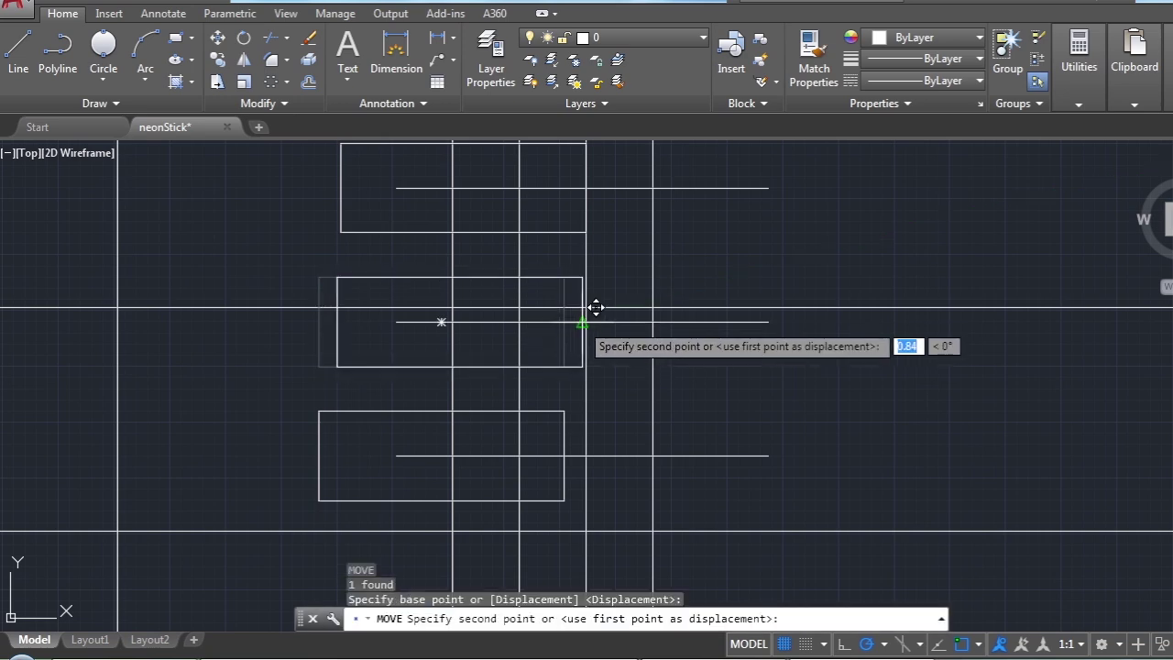
pyautogui.click(586, 321)
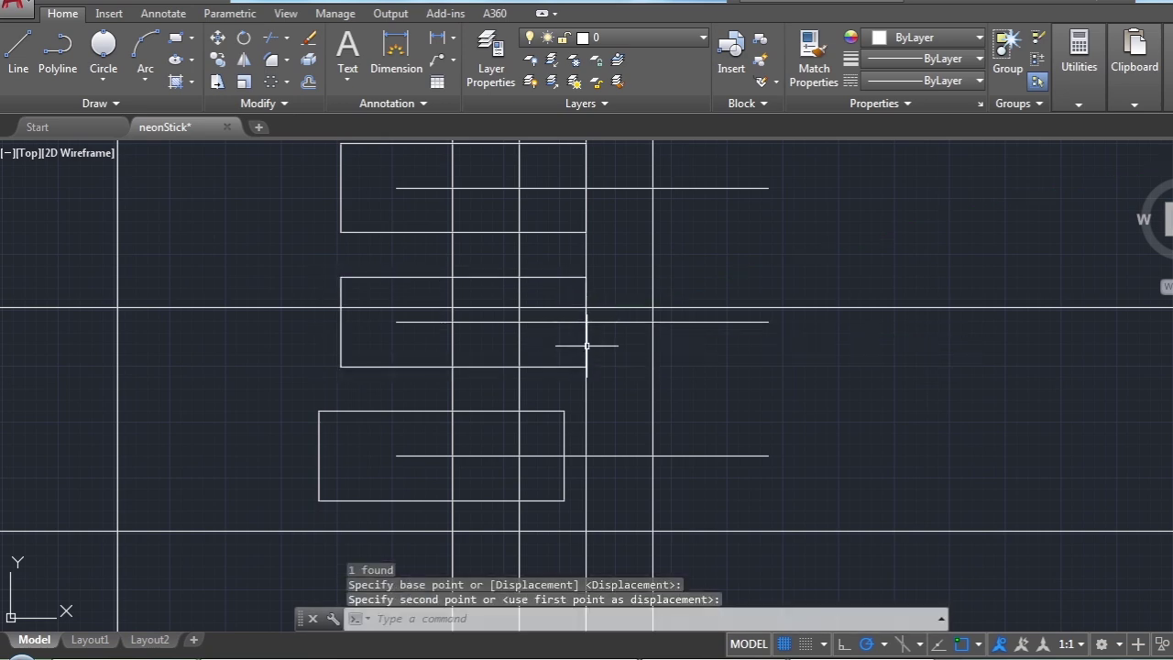
# Move the bottom side rectangle right to align with the rectangle above
pyautogui.click(561, 437)
pyautogui.write('m')
pyautogui.press('Return')
pyautogui.click(563, 452)
pyautogui.click(596, 442)
pyautogui.scroll(-3, 688, 394)
pyautogui.scroll(-2, 707, 409)
pyautogui.scroll(-2, 702, 419)
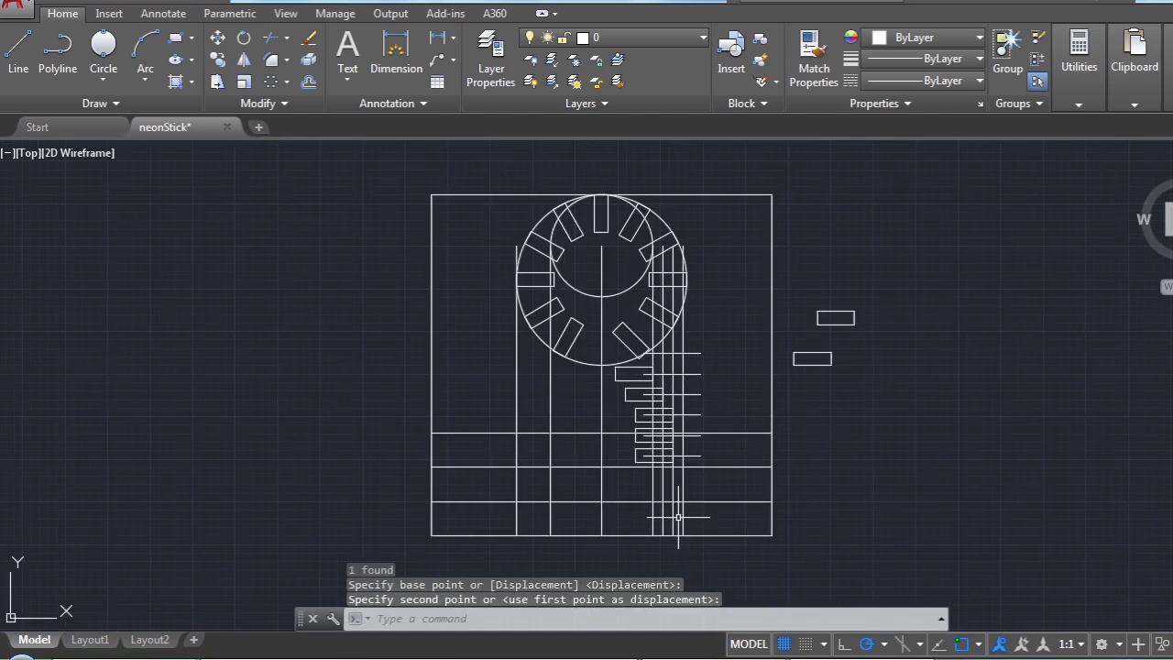
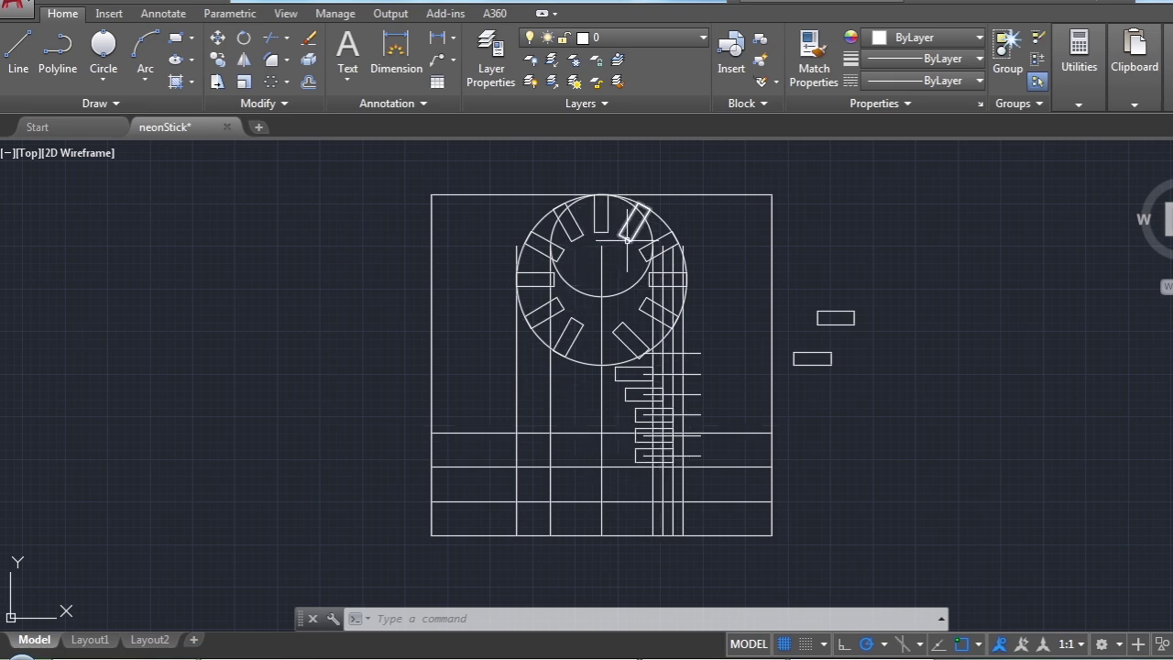
# Window-select the extra angled slot rectangle in the circular head and erase it
pyautogui.scroll(2, 694, 310)
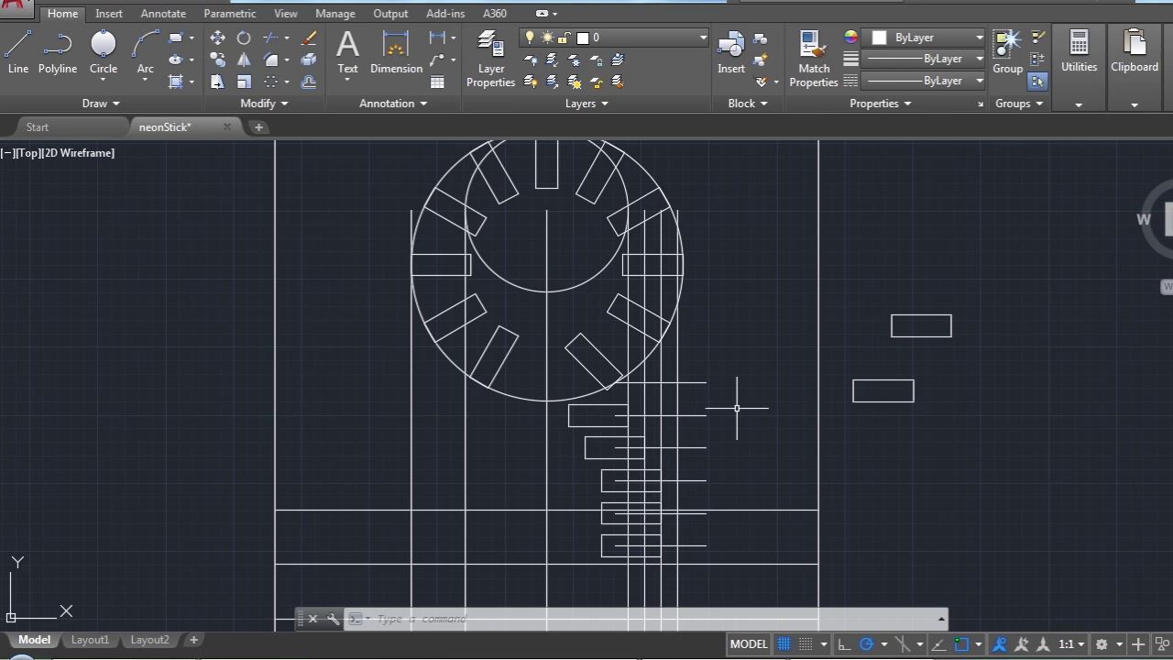
pyautogui.click(527, 314)
pyautogui.click(485, 356)
pyautogui.press('Delete')
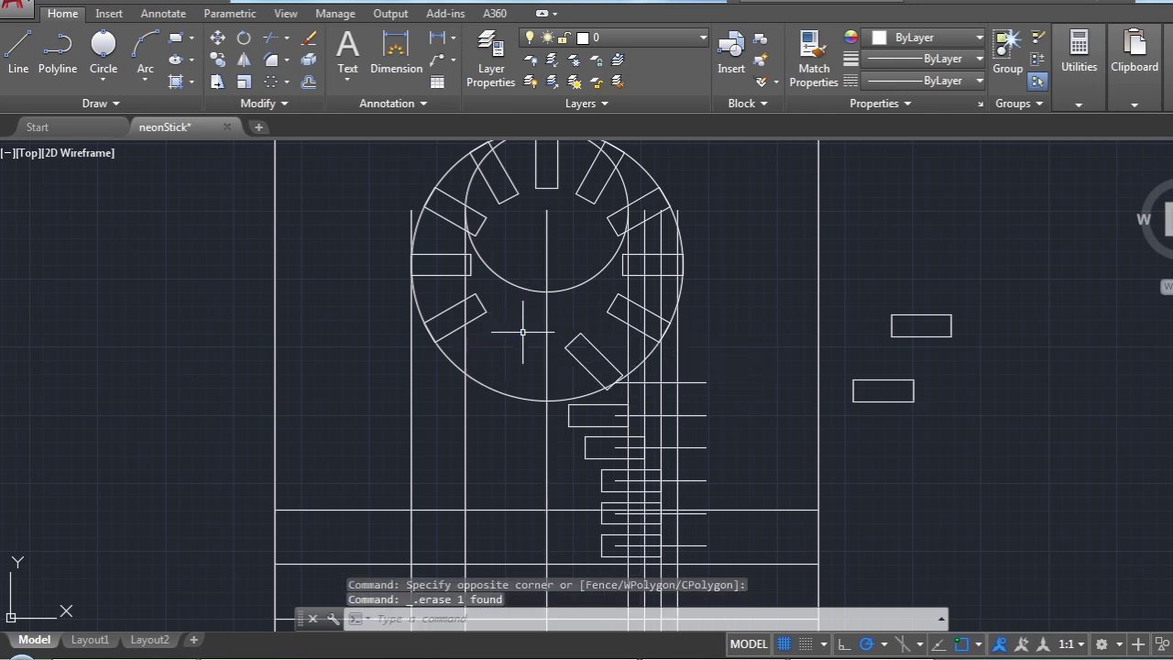
pyautogui.scroll(-3, 565, 335)
pyautogui.scroll(3, 632, 421)
pyautogui.scroll(-3, 633, 440)
pyautogui.scroll(3, 639, 499)
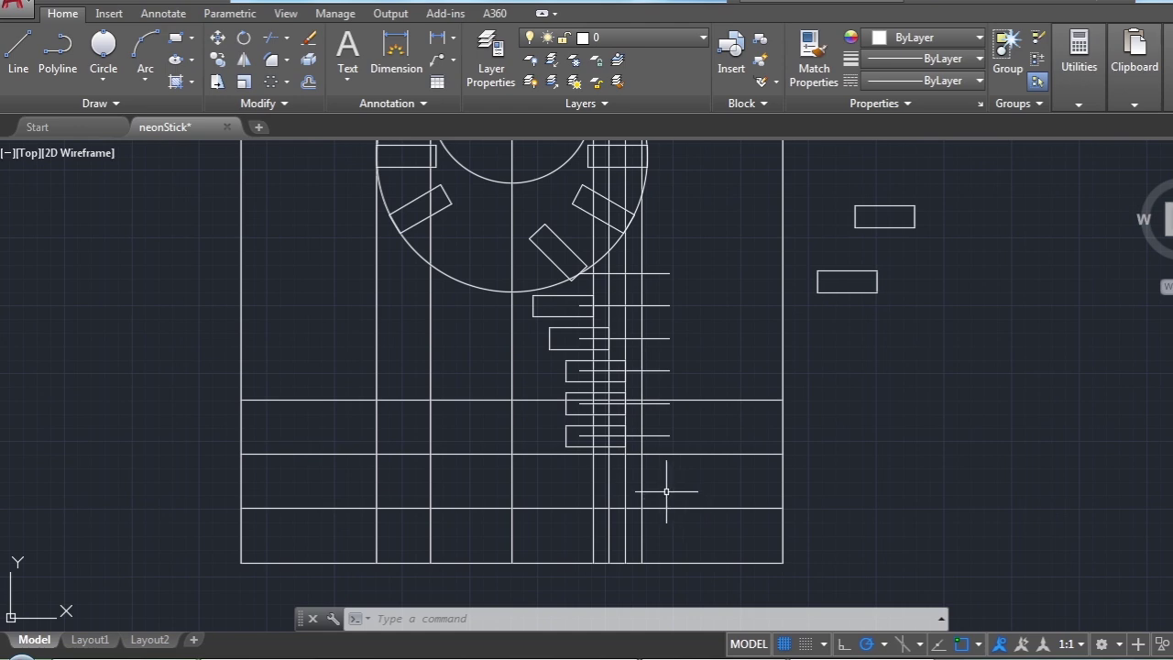
pyautogui.scroll(-2, 666, 492)
pyautogui.scroll(2, 658, 470)
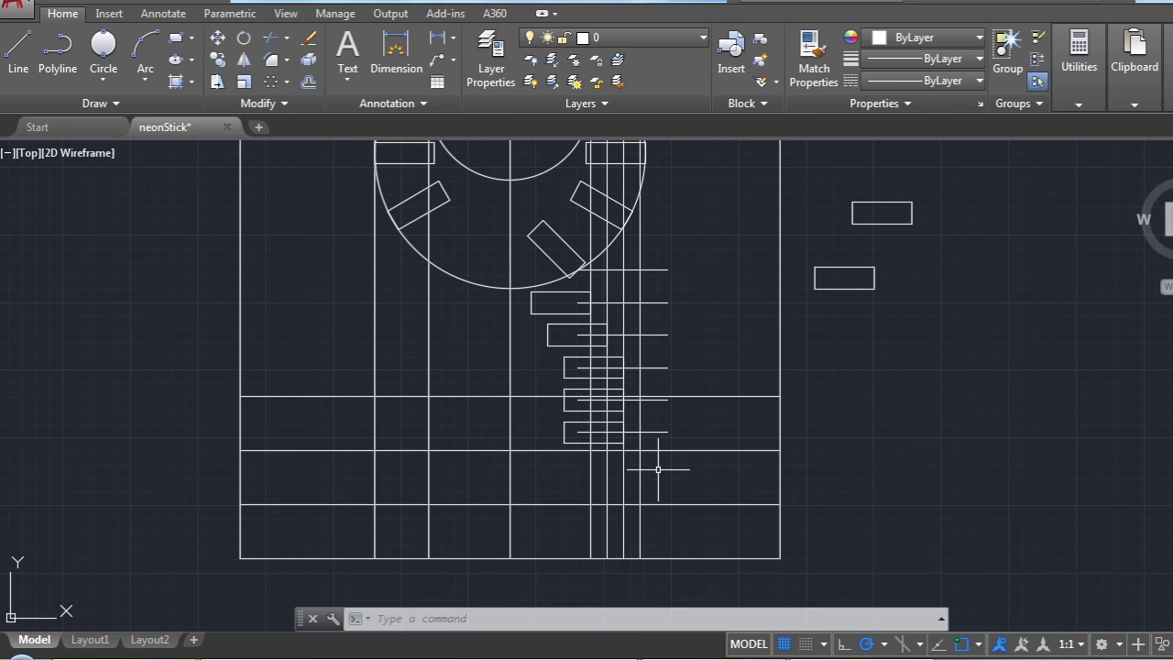
# Cancel an initial circle attempt and switch the Circle tool to 2-Point mode
pyautogui.click(103, 50)
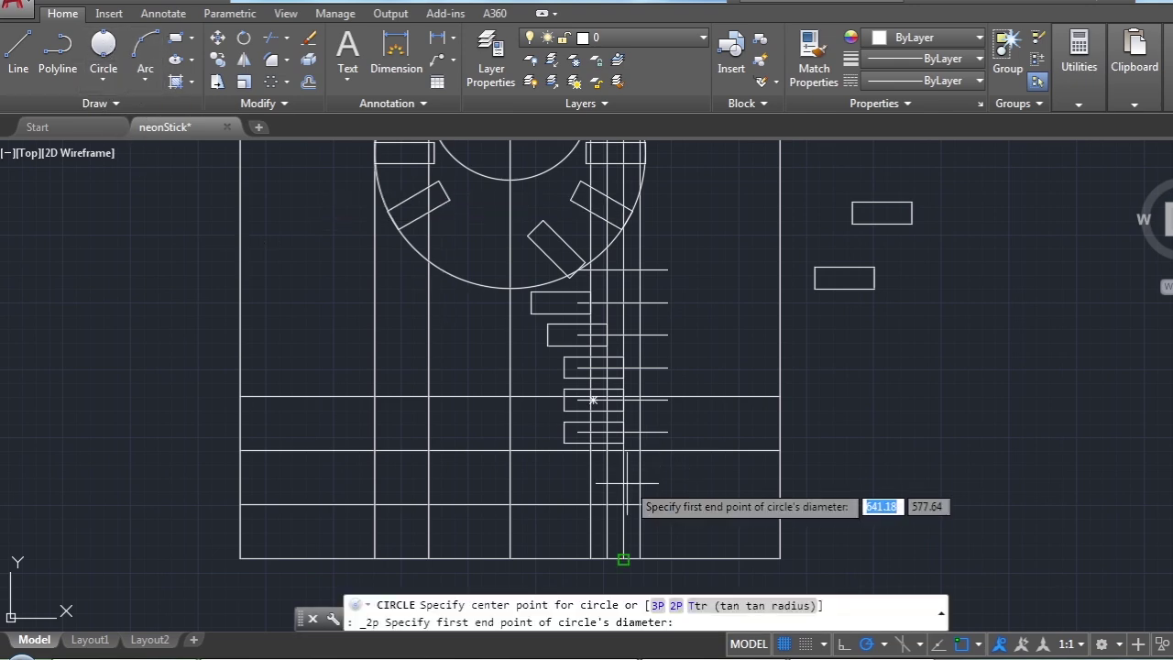
pyautogui.click(104, 79)
pyautogui.press('Escape')
pyautogui.press('Return')
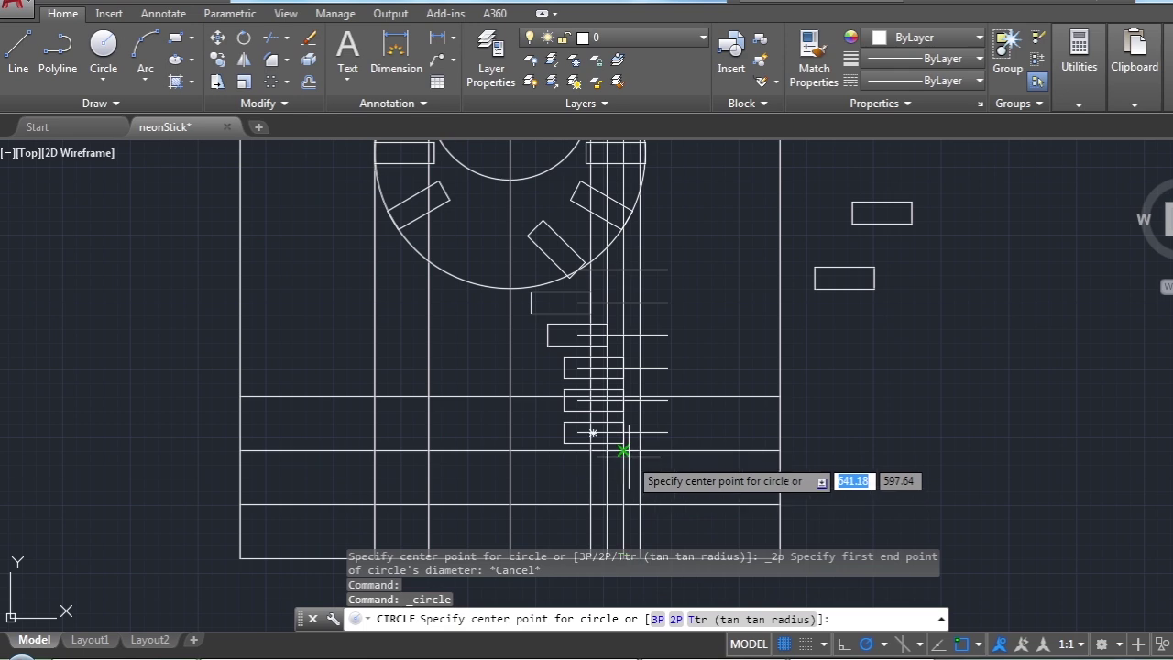
pyautogui.click(623, 450)
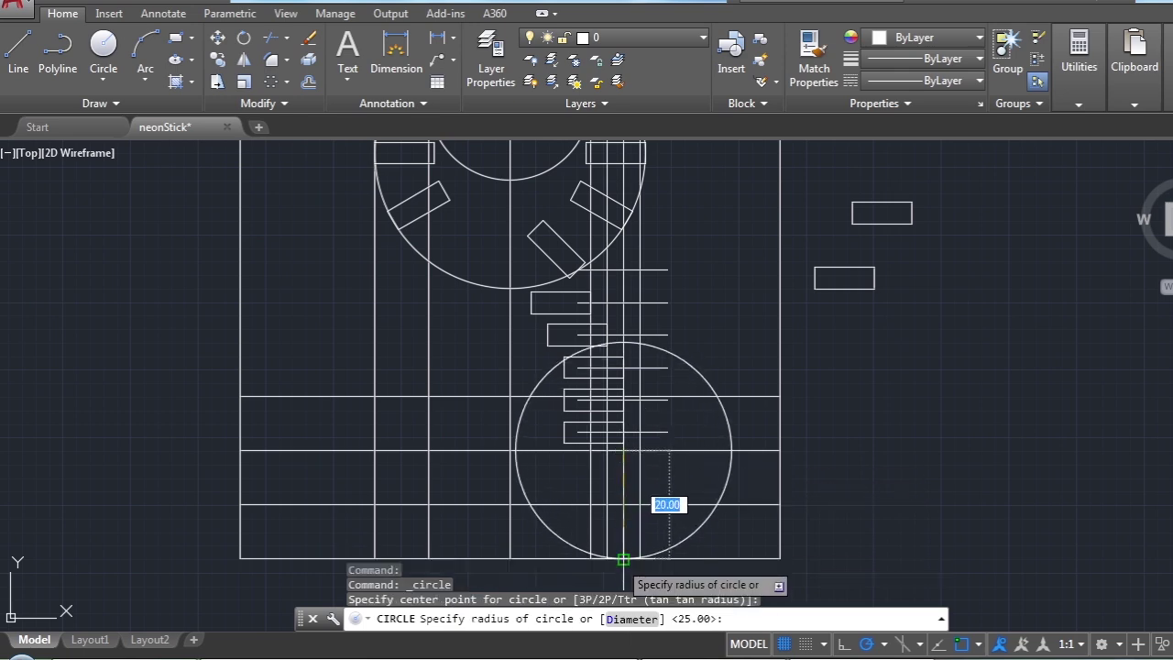
pyautogui.click(103, 80)
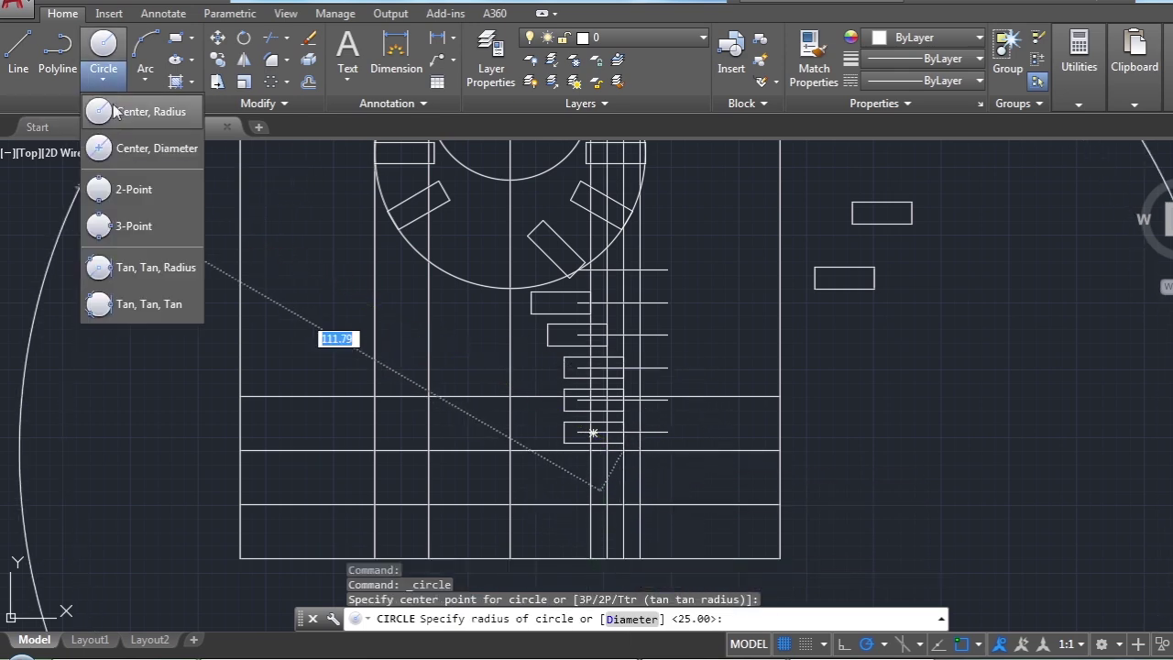
pyautogui.click(135, 190)
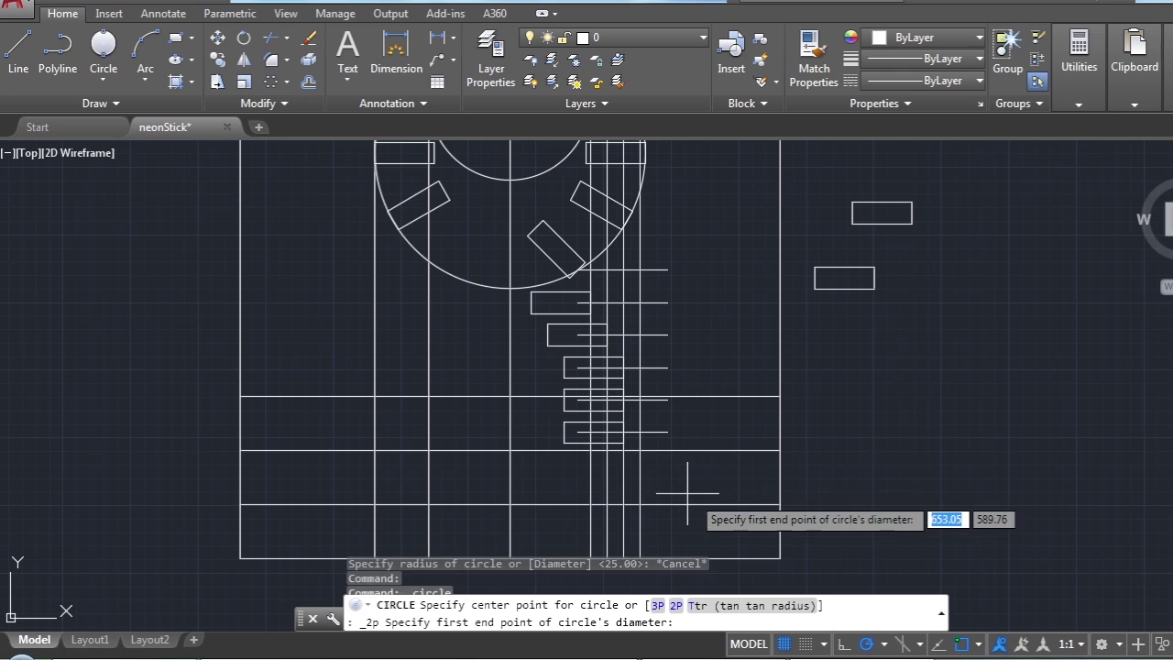
# Anchor the circle at the centreline's bottom end and give it a 30-unit diameter
pyautogui.click(623, 450)
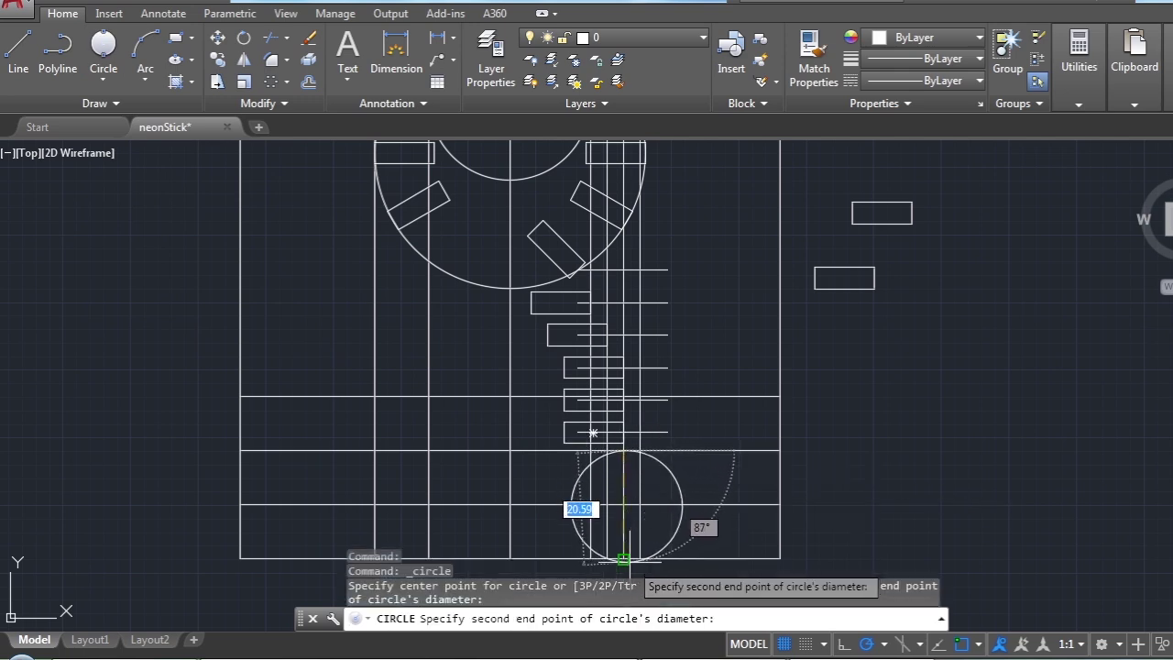
pyautogui.scroll(-4, 623, 559)
pyautogui.scroll(2, 624, 561)
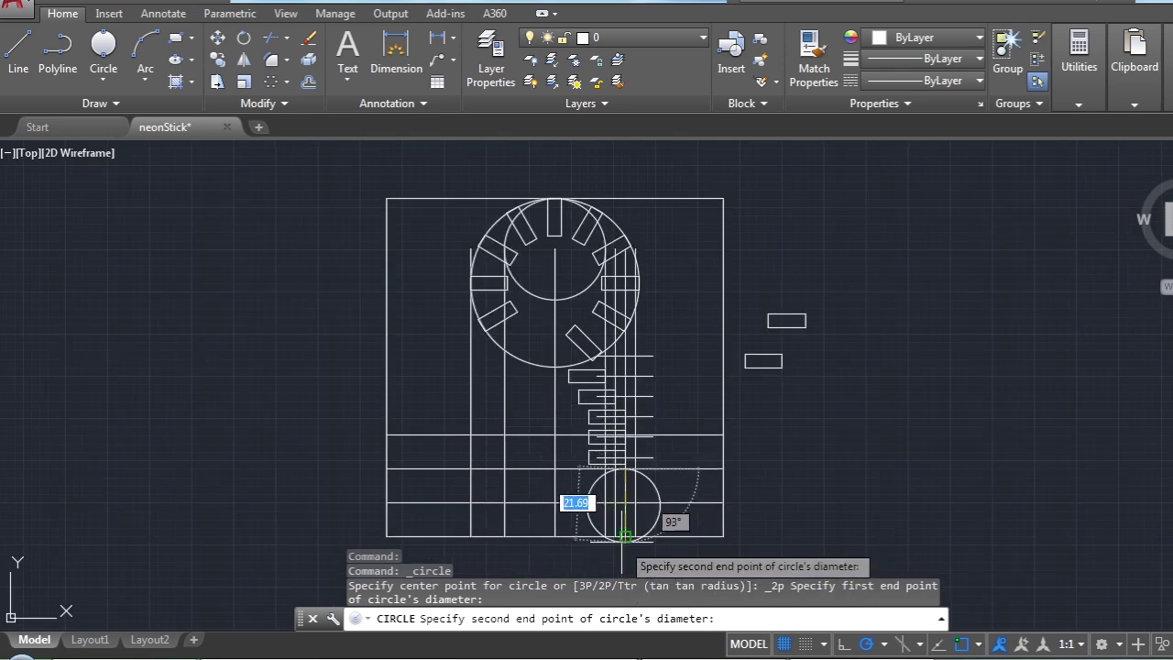
pyautogui.scroll(2, 630, 541)
pyautogui.scroll(2, 632, 542)
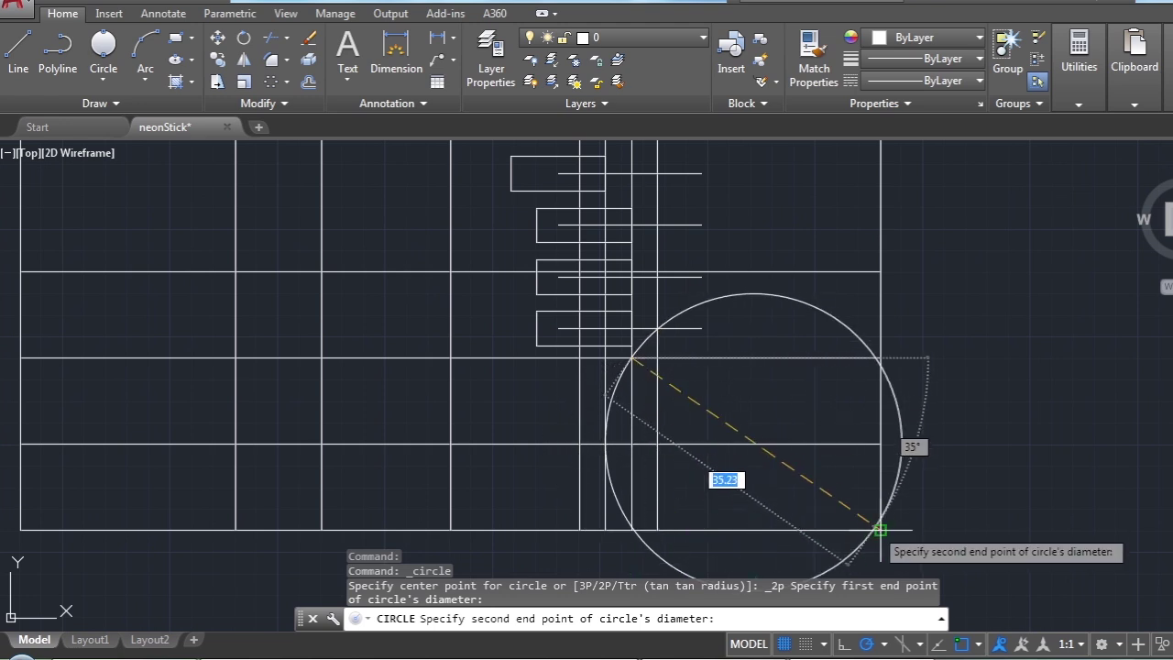
pyautogui.scroll(2, 864, 529)
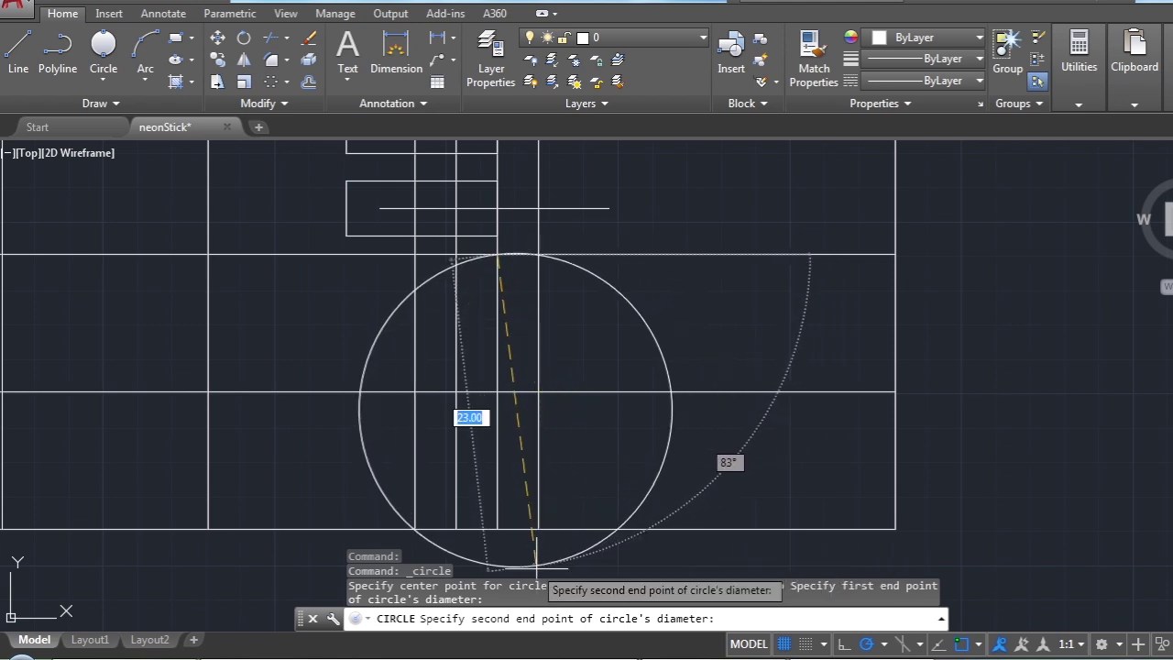
pyautogui.scroll(-4, 545, 573)
pyautogui.scroll(2, 552, 463)
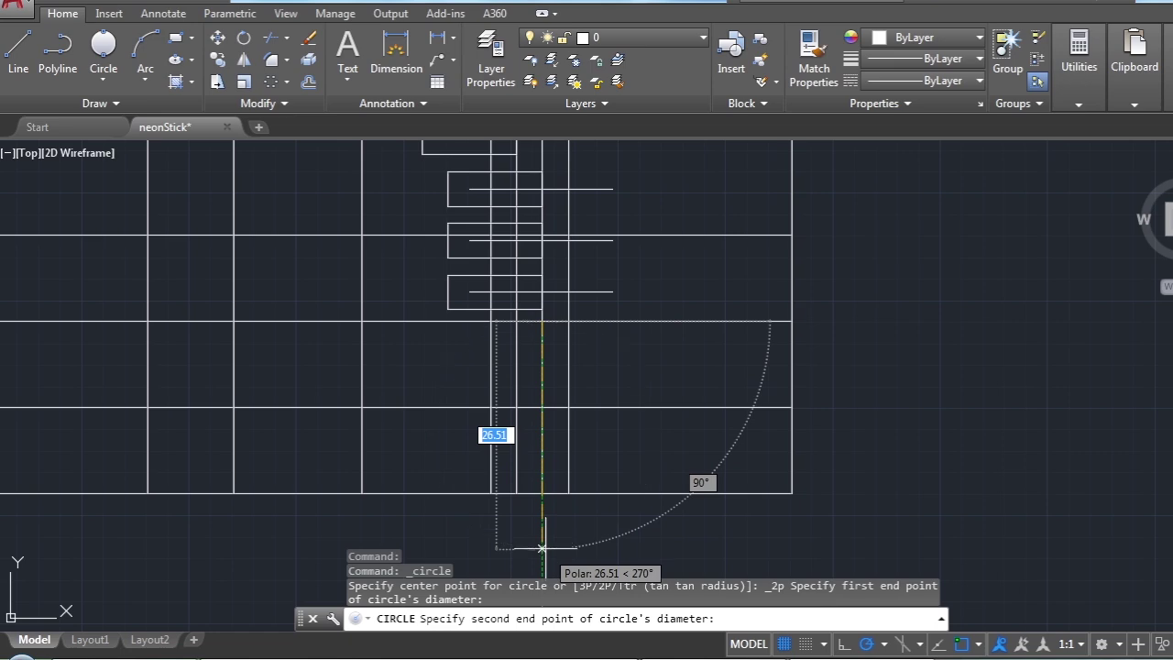
pyautogui.scroll(-2, 542, 542)
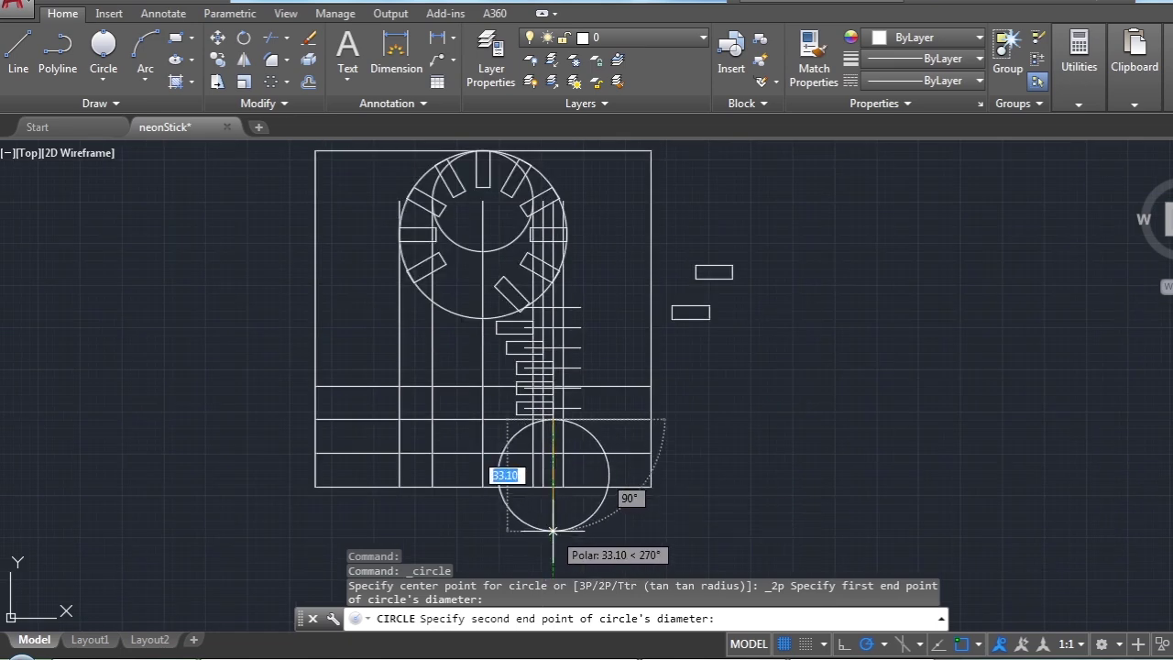
pyautogui.scroll(2, 552, 530)
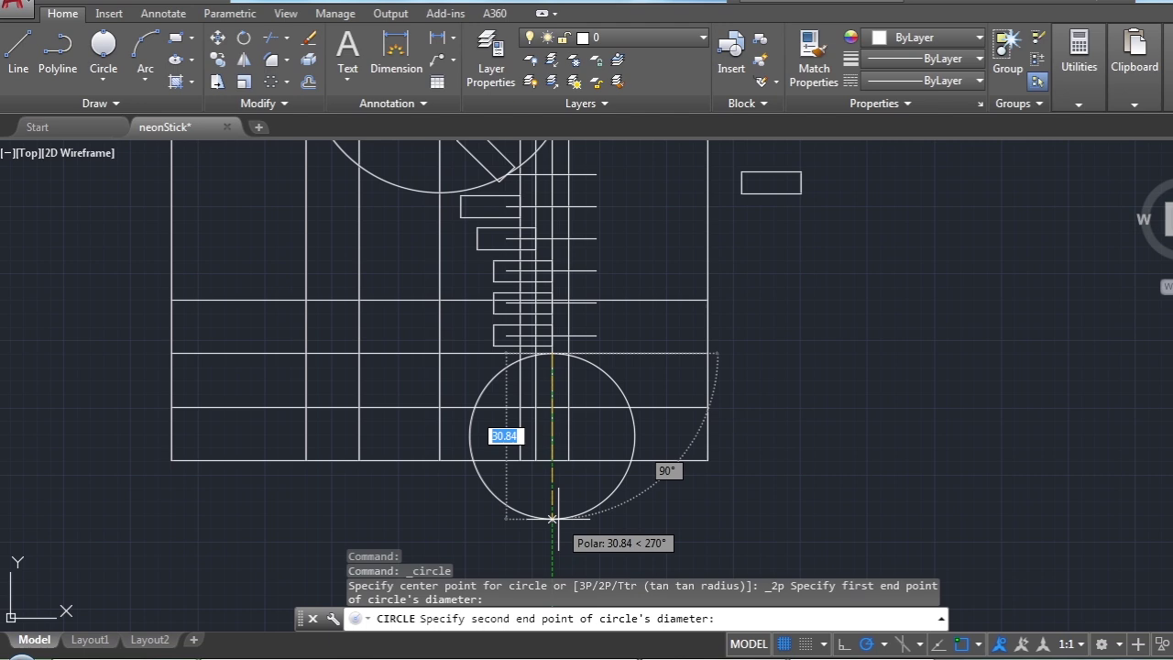
pyautogui.write('30')
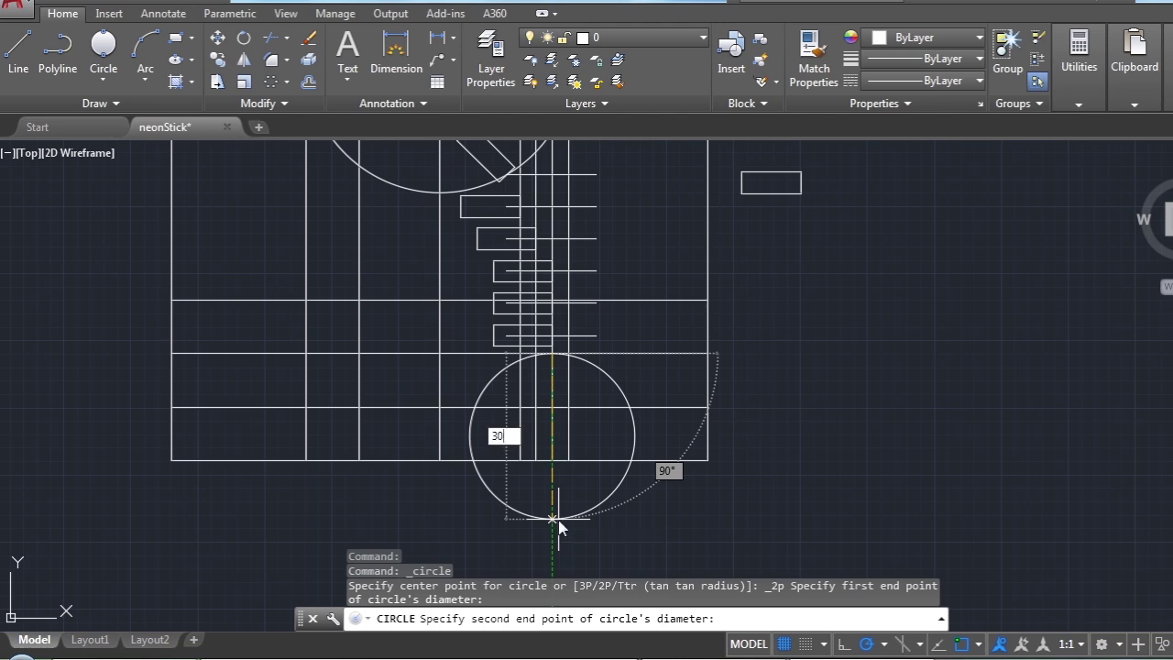
pyautogui.press('Return')
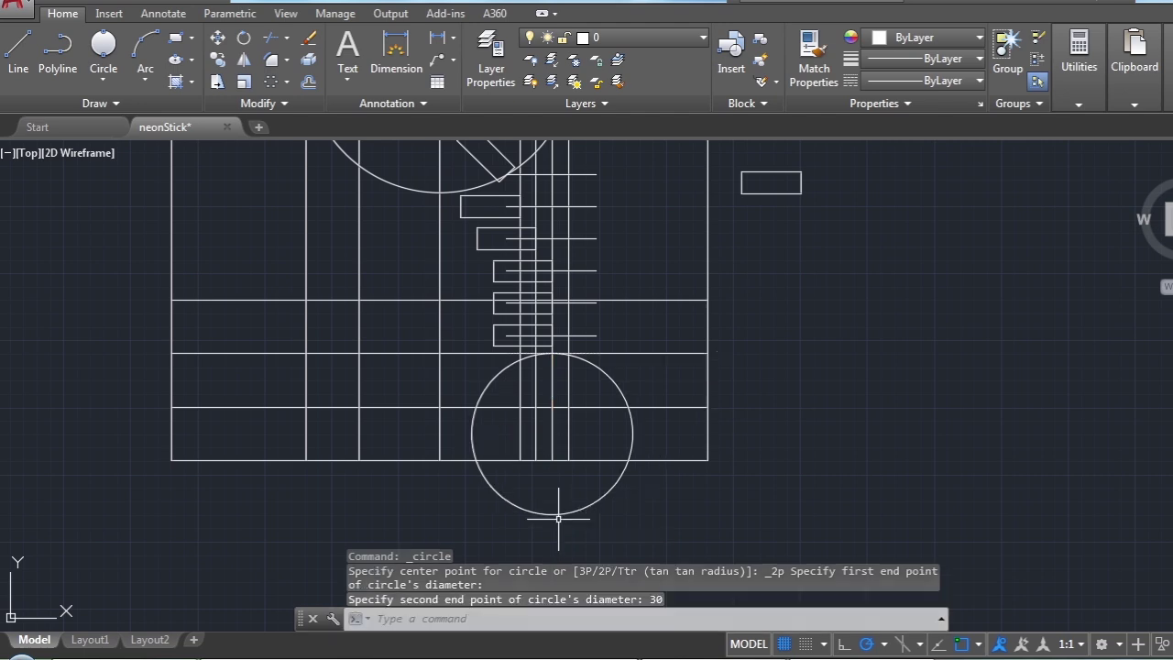
pyautogui.scroll(-2, 718, 485)
pyautogui.scroll(2, 641, 367)
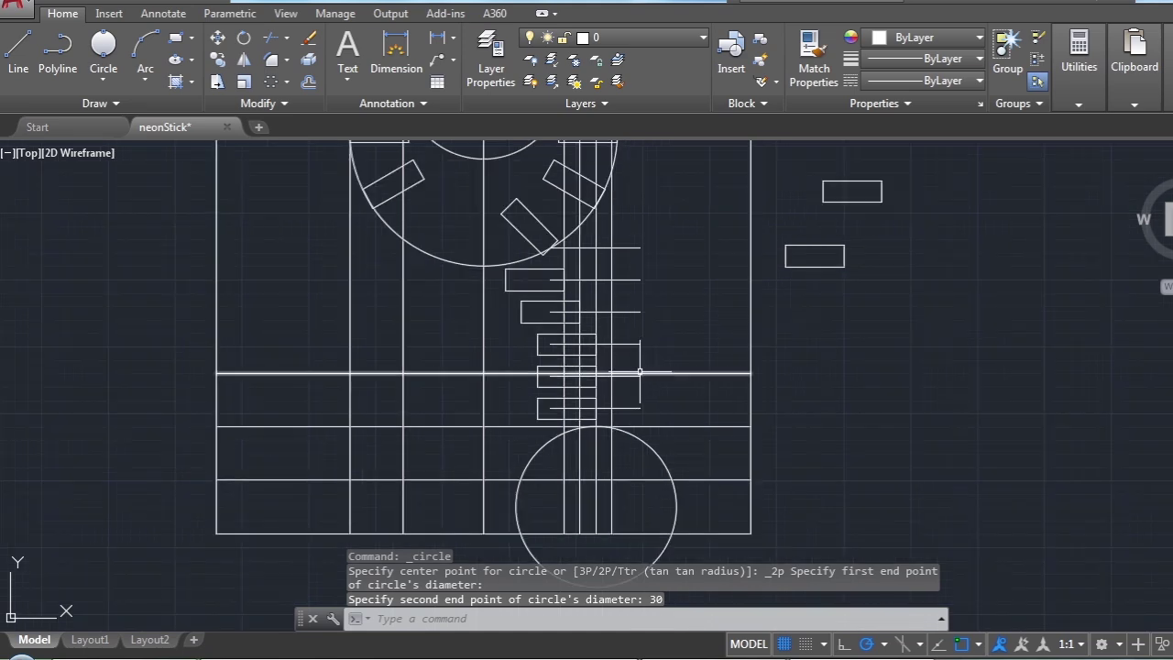
# Erase the lowest small neck rectangle sitting just above the base circle
pyautogui.scroll(-2, 733, 421)
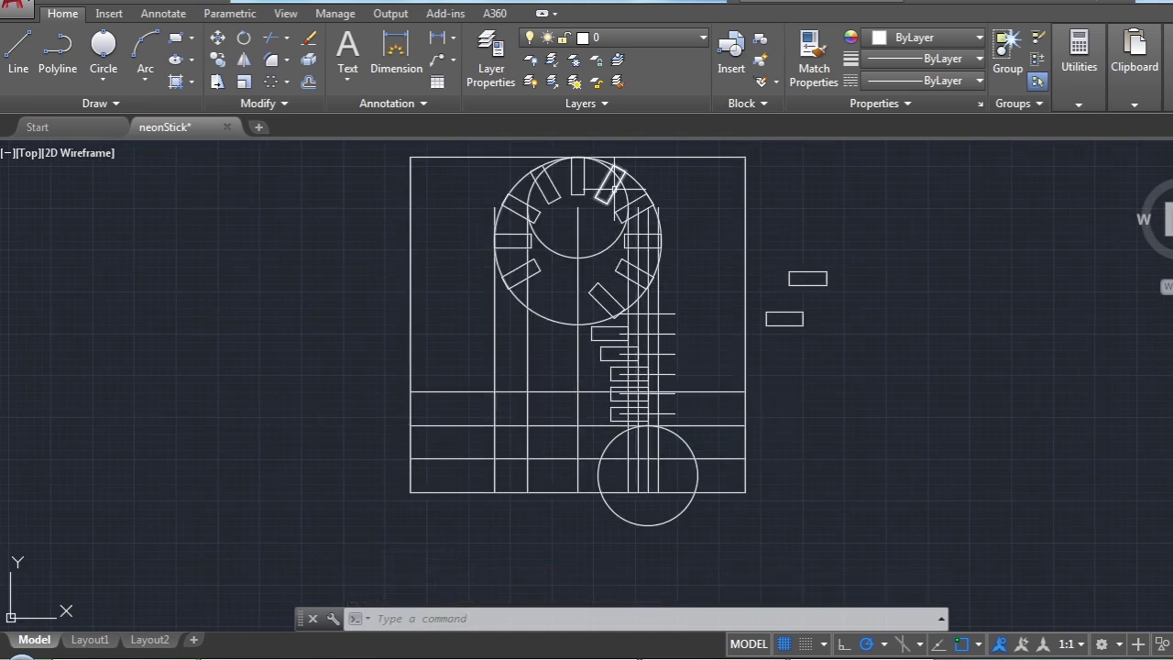
pyautogui.scroll(3, 628, 353)
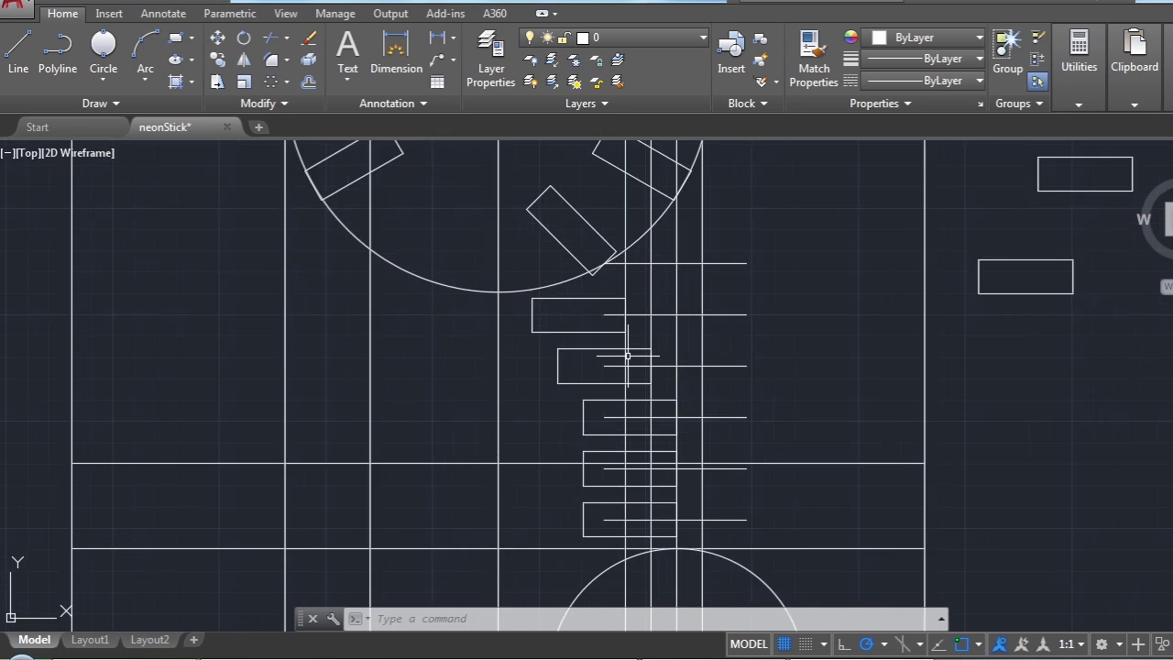
pyautogui.scroll(-2, 633, 370)
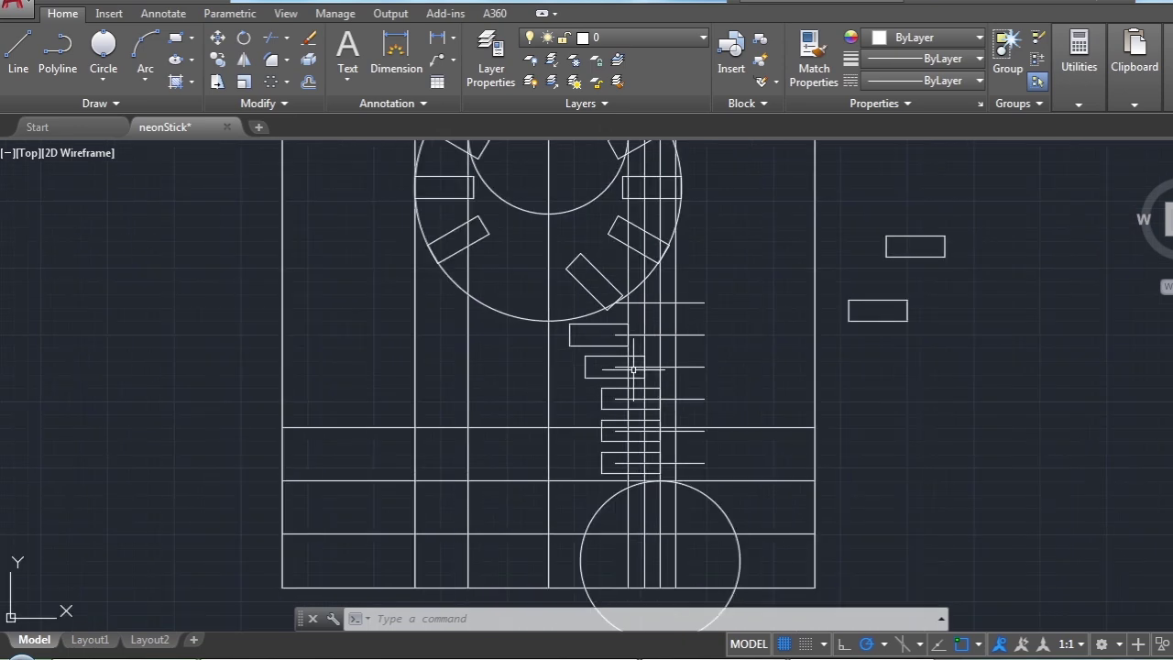
pyautogui.click(609, 453)
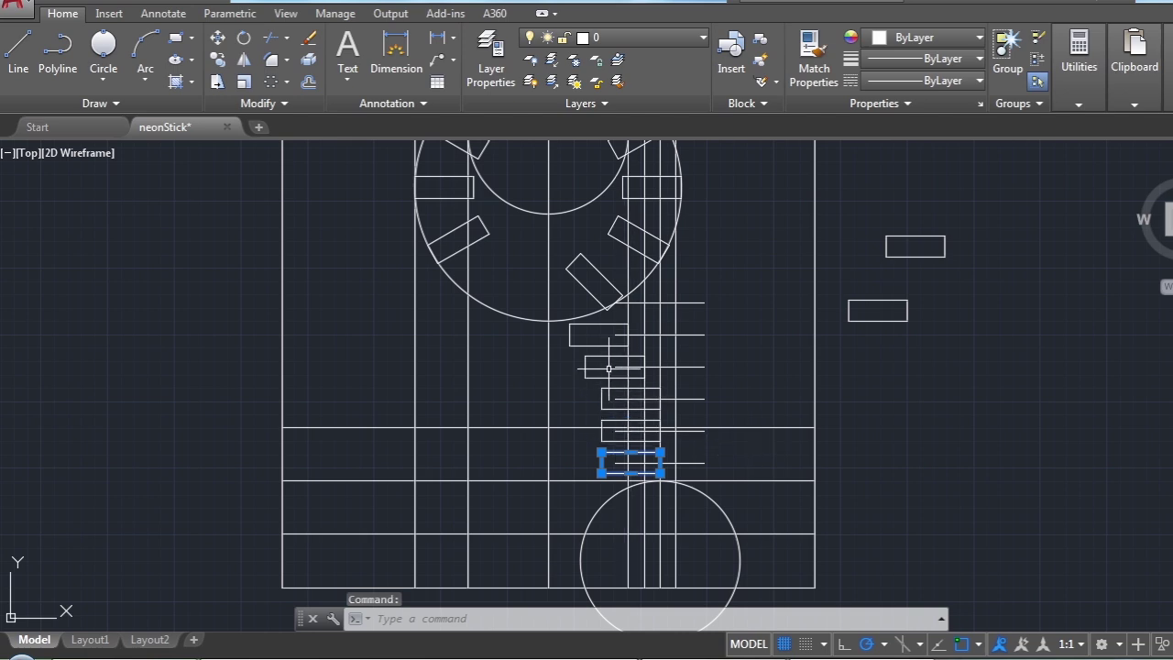
pyautogui.scroll(-2, 668, 428)
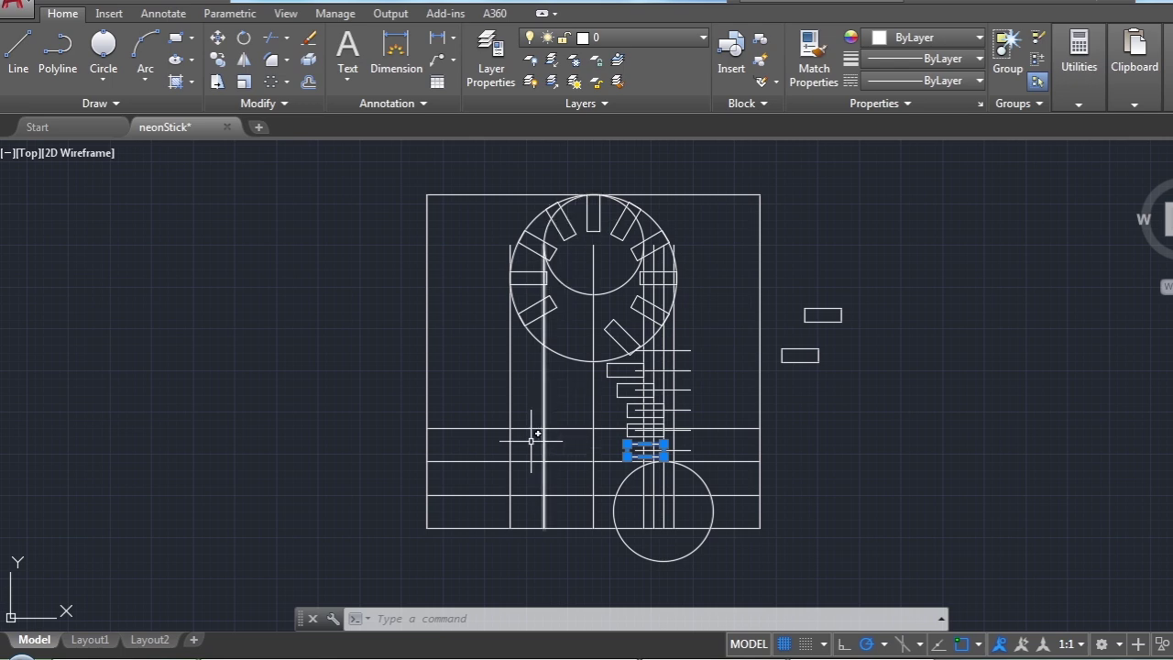
pyautogui.press('Delete')
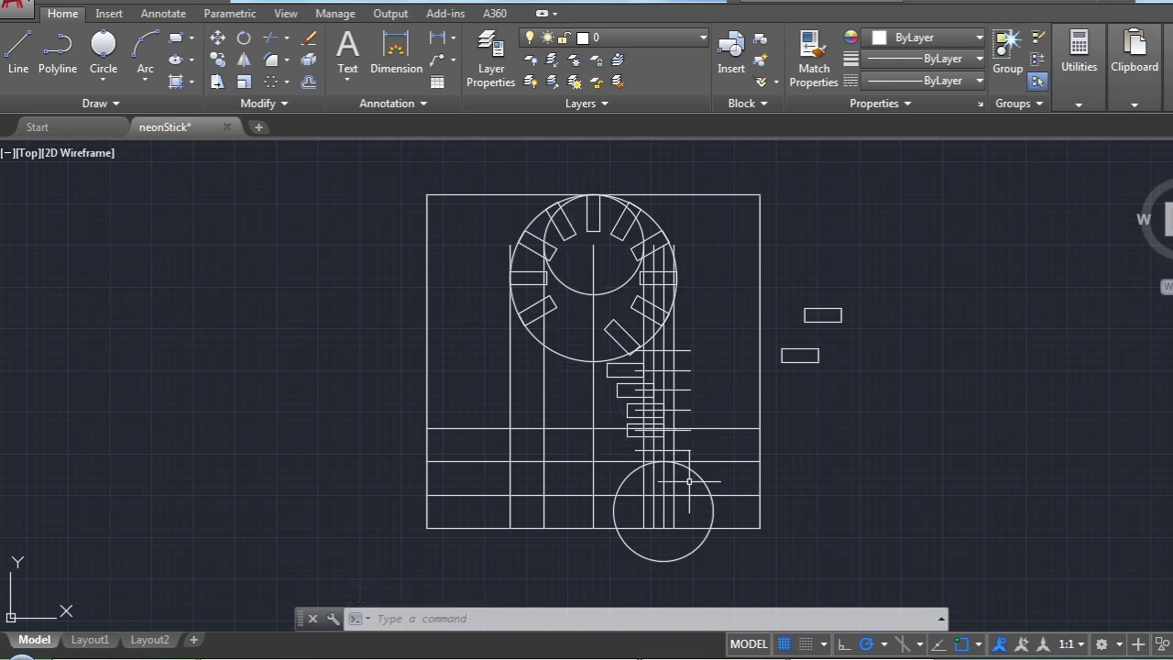
# Erase the two loose rectangles beside the drawing
pyautogui.click(862, 266)
pyautogui.click(795, 392)
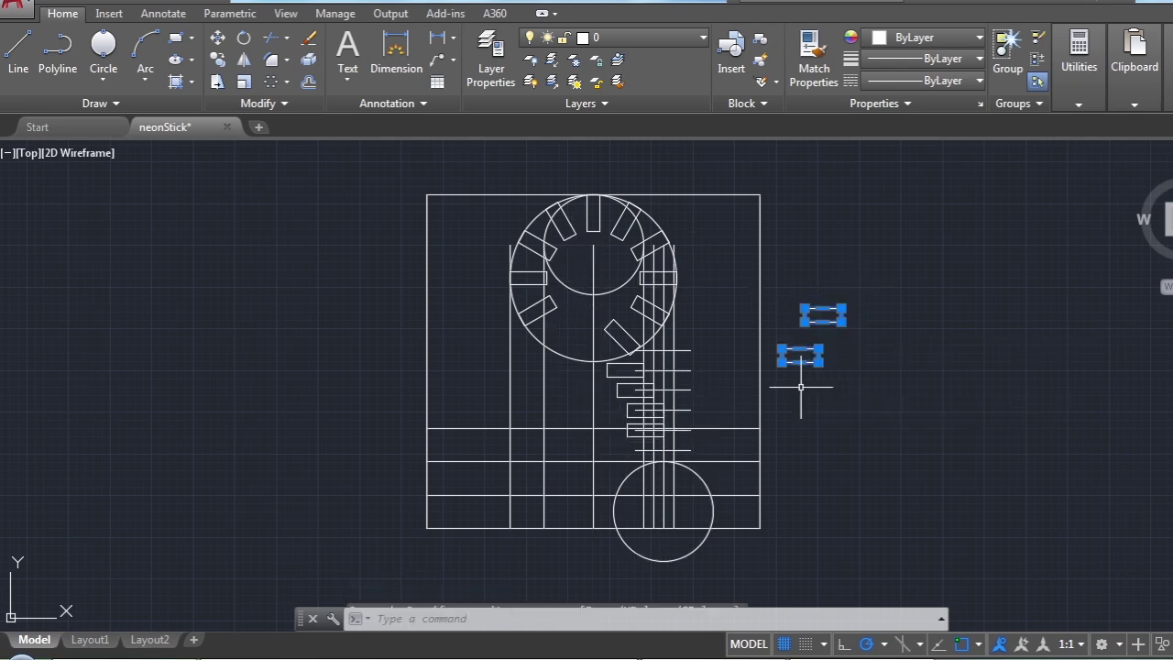
pyautogui.press('Delete')
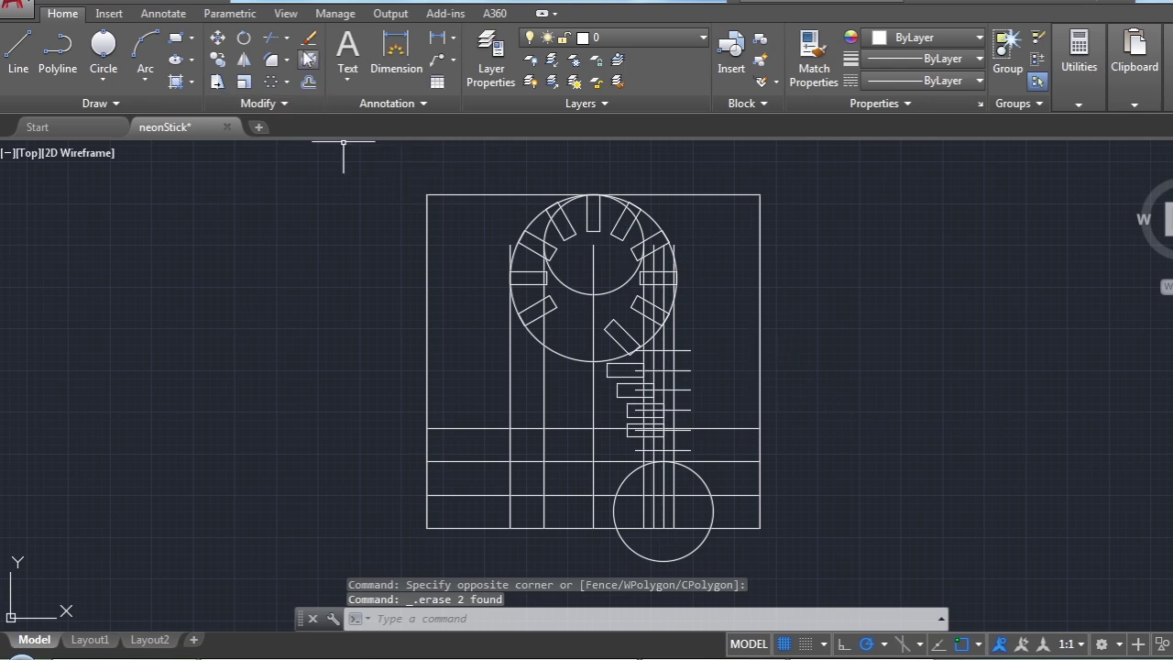
# Try trimming the horizontal lines beside the neck, then cancel the TRIM command
pyautogui.click(275, 44)
pyautogui.click(811, 182)
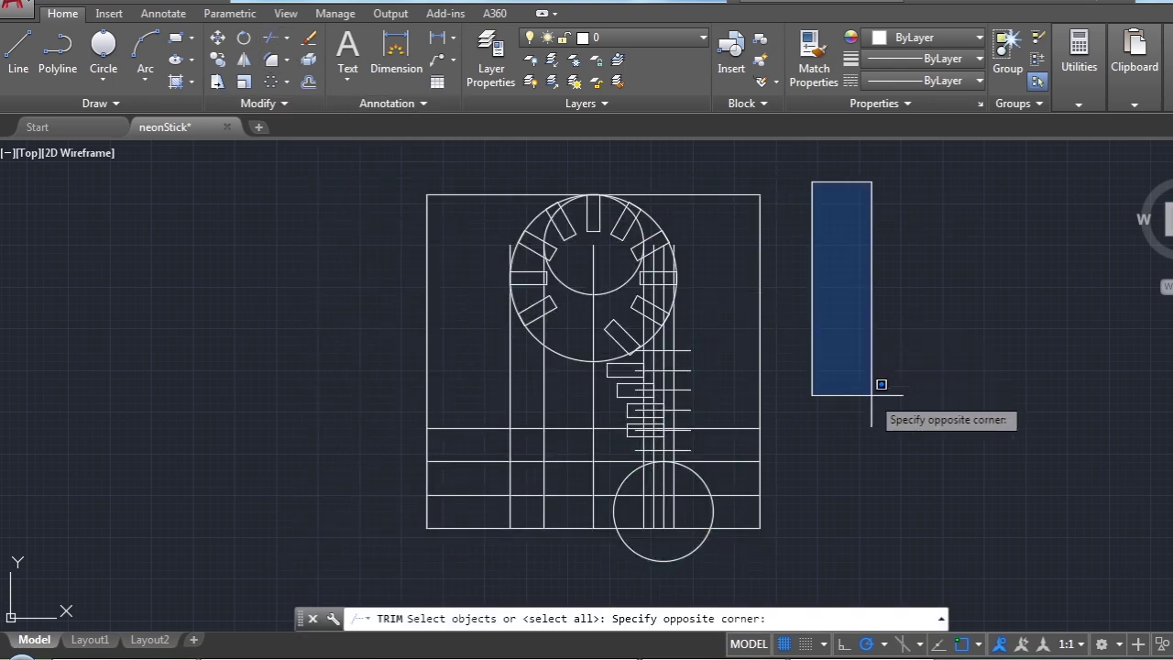
pyautogui.press('Escape')
pyautogui.scroll(2, 711, 404)
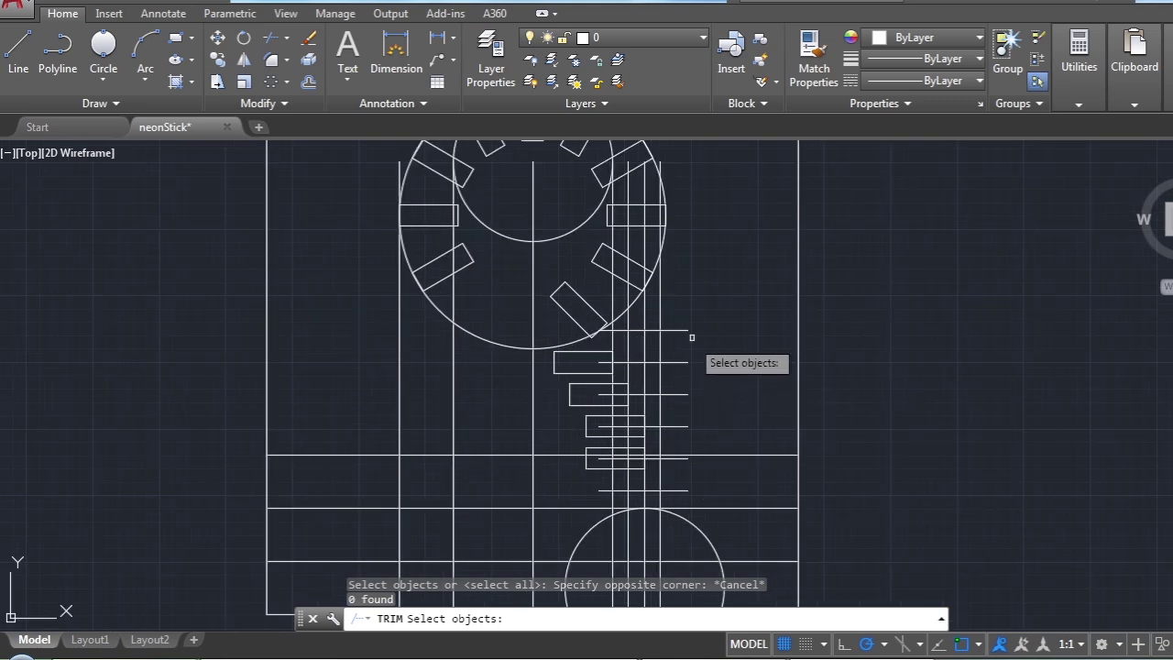
pyautogui.click(706, 317)
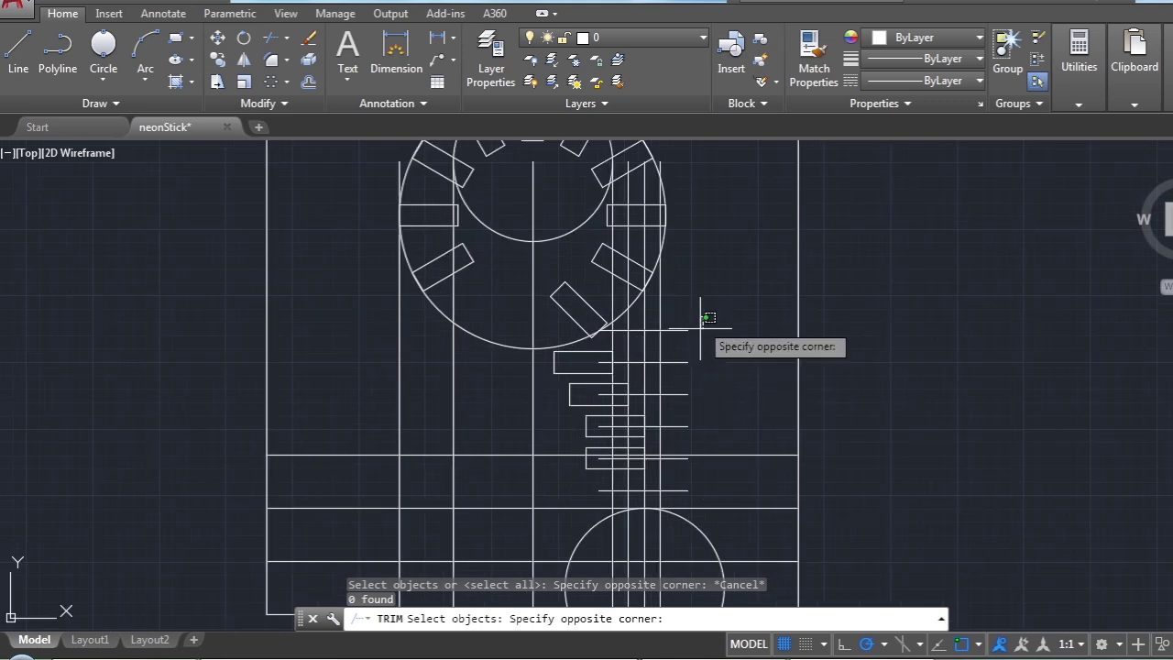
pyautogui.click(698, 429)
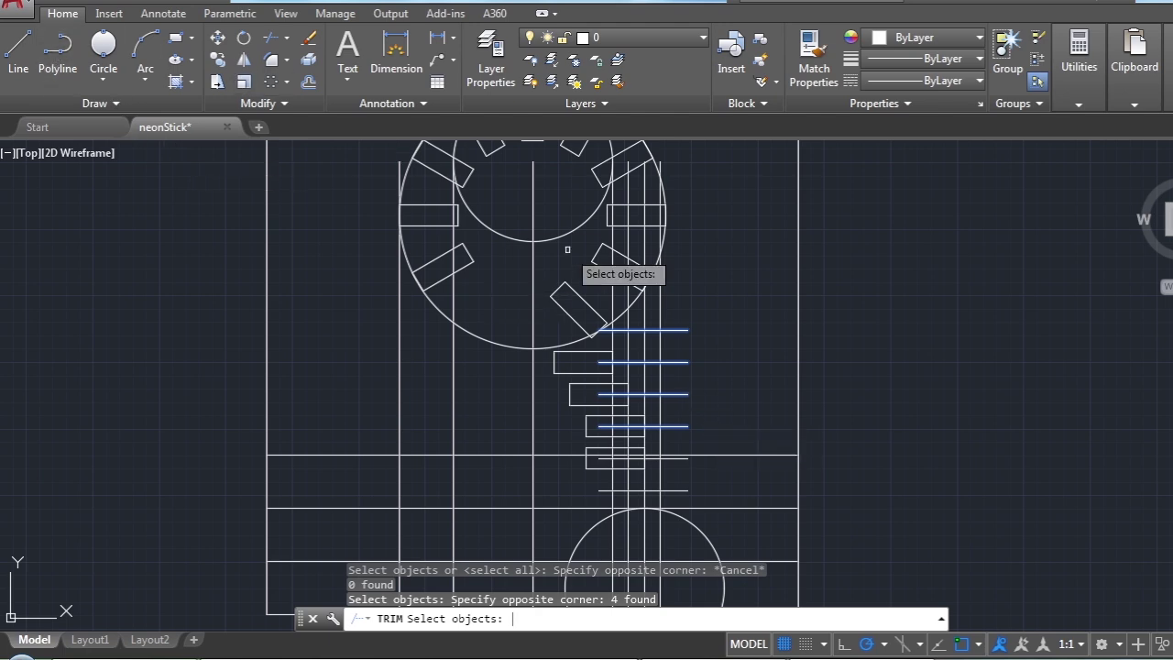
pyautogui.press('Return')
pyautogui.press('Escape')
# Erase the four horizontal and three vertical helper lines beside the neck
pyautogui.click(735, 321)
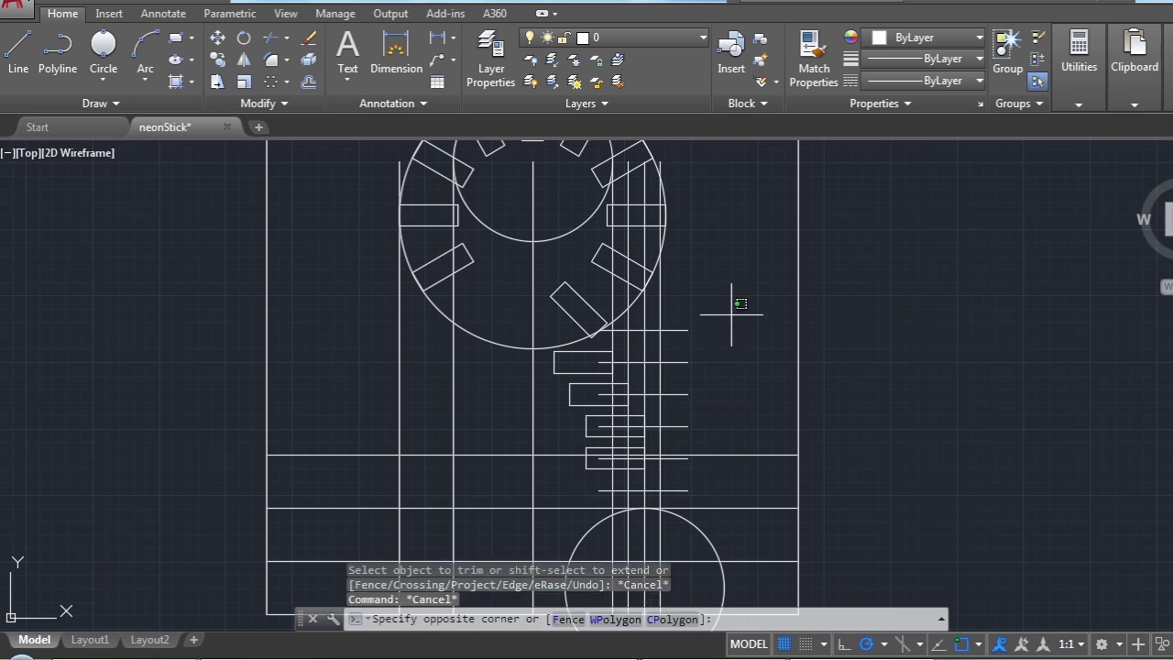
pyautogui.click(710, 429)
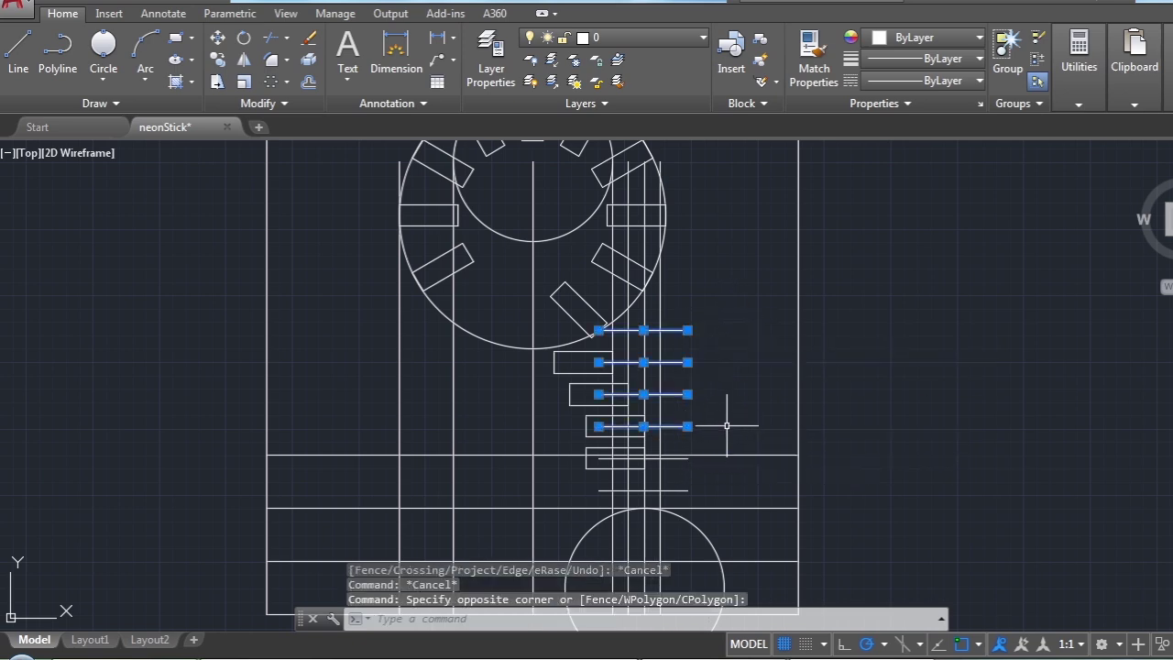
pyautogui.press('Delete')
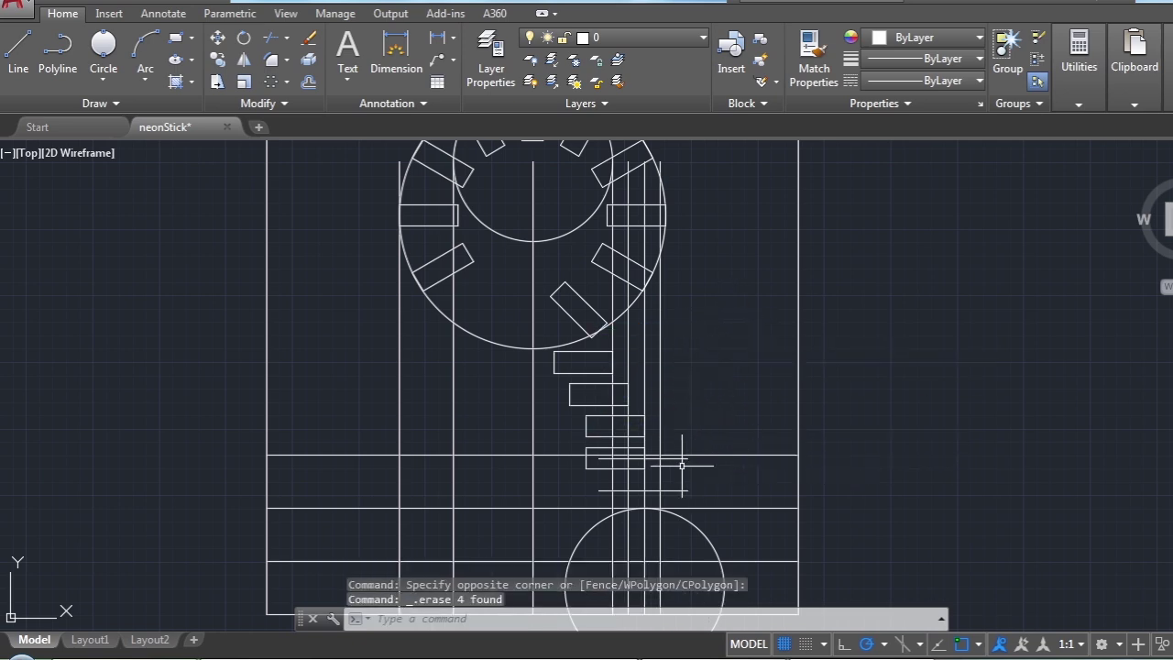
pyautogui.click(698, 339)
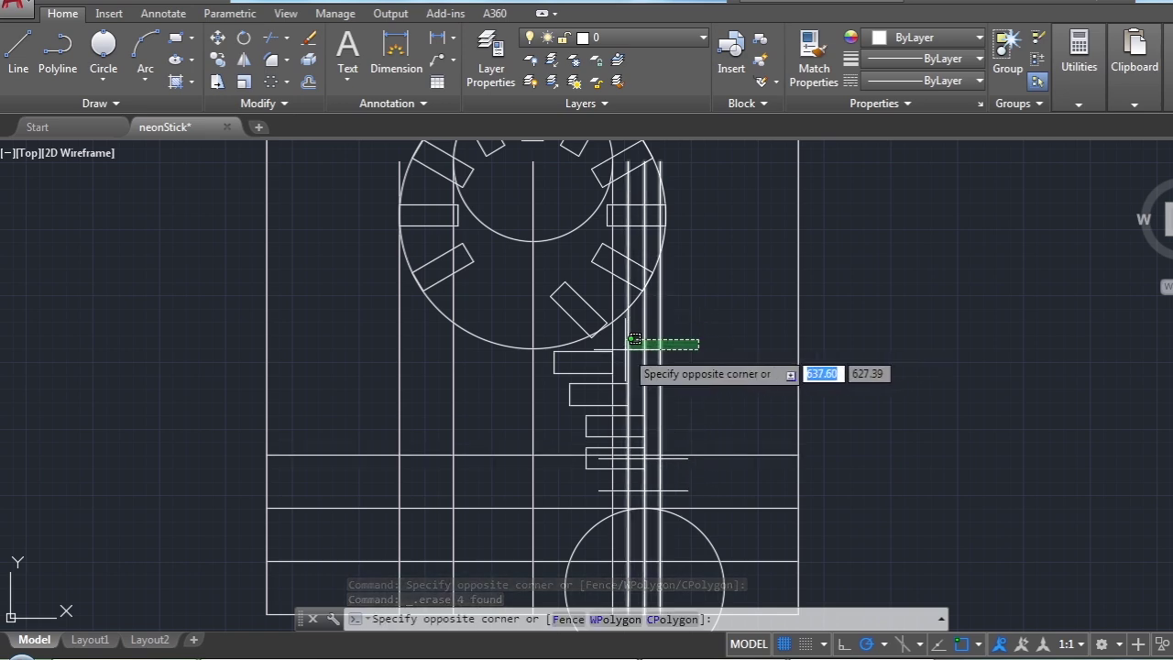
pyautogui.click(628, 349)
pyautogui.press('Delete')
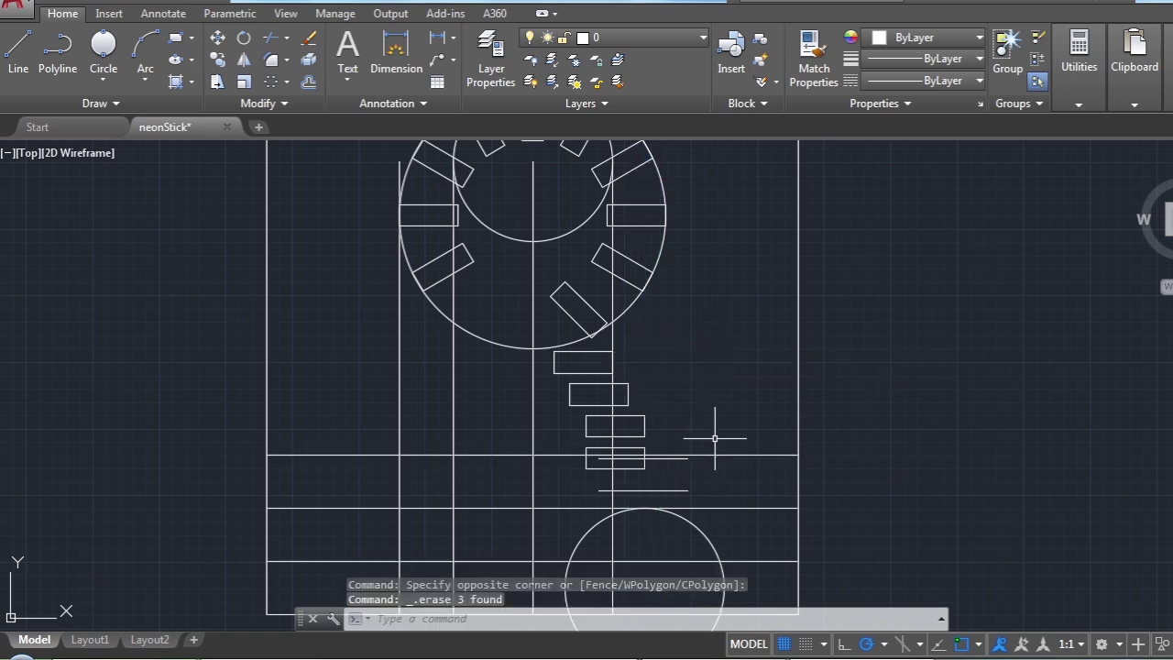
# Erase the remaining short horizontal helper lines below the neck slots
pyautogui.scroll(-3, 697, 440)
pyautogui.scroll(3, 696, 440)
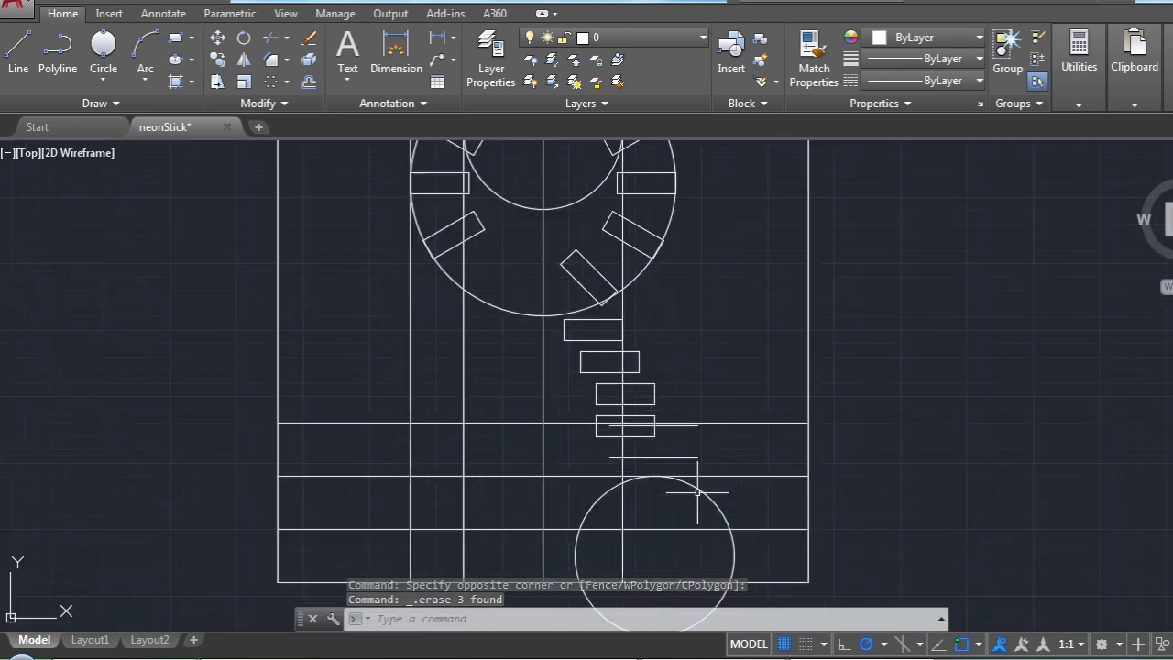
pyautogui.click(712, 465)
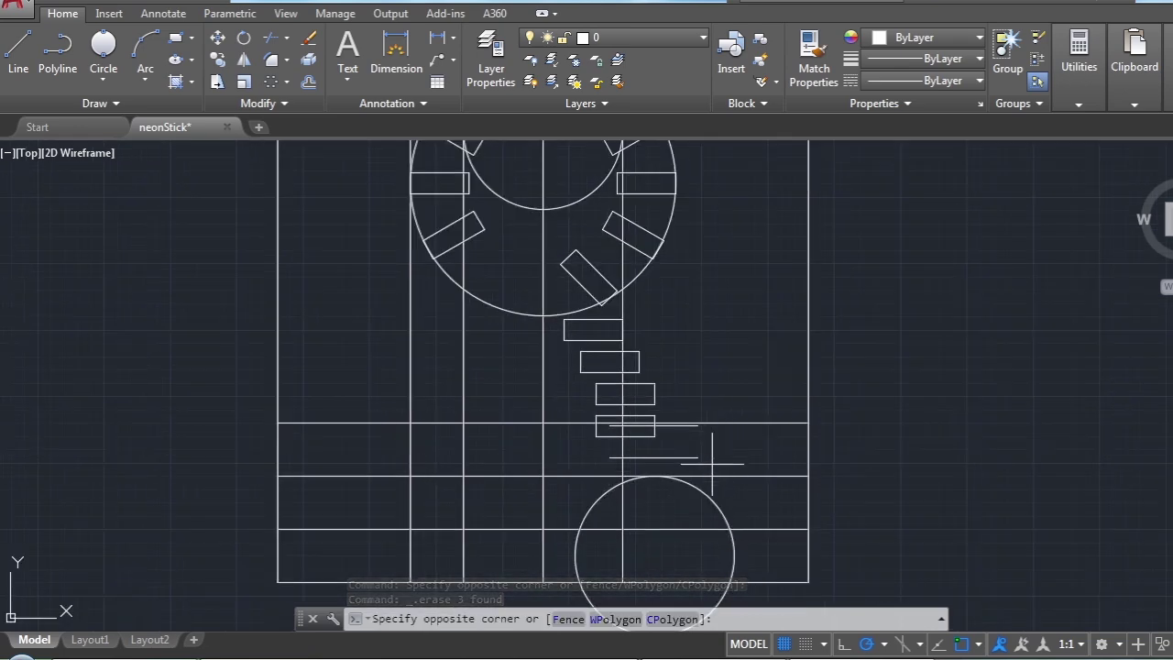
pyautogui.click(689, 411)
pyautogui.press('Delete')
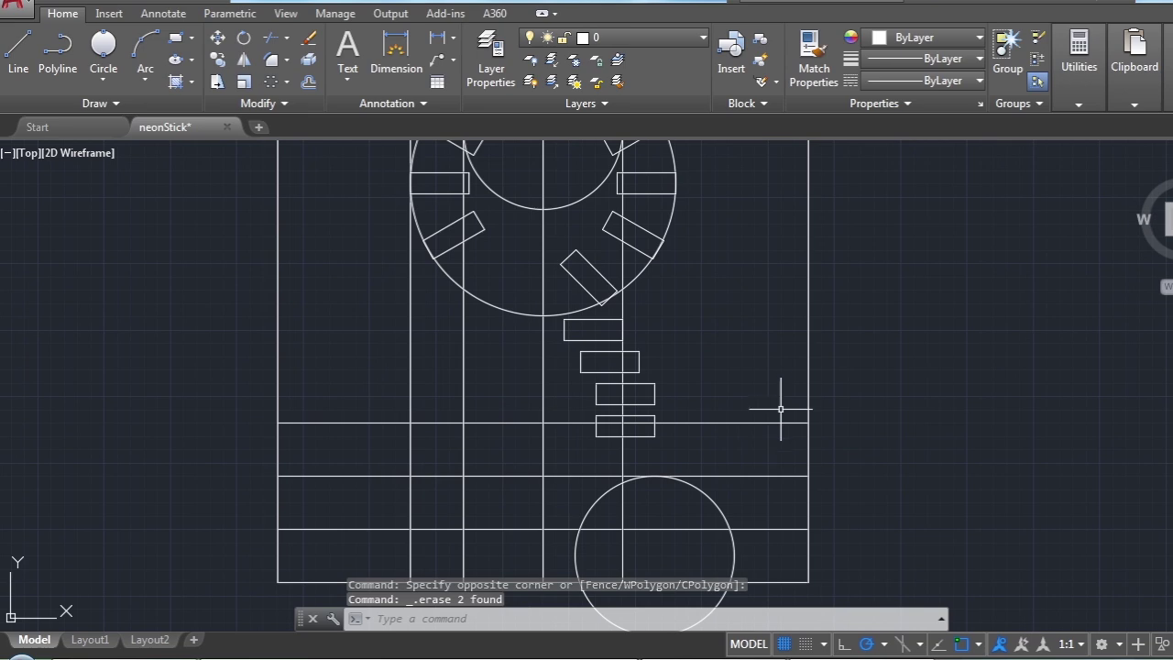
pyautogui.click(781, 414)
pyautogui.click(761, 471)
pyautogui.press('Delete')
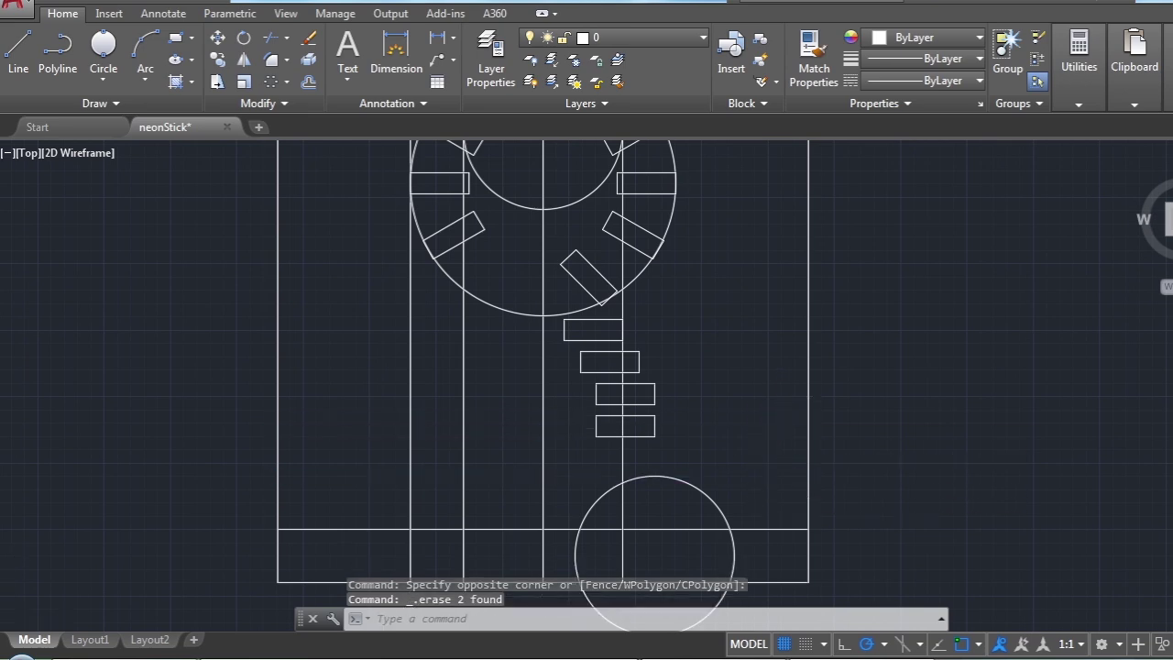
pyautogui.scroll(-2, 743, 444)
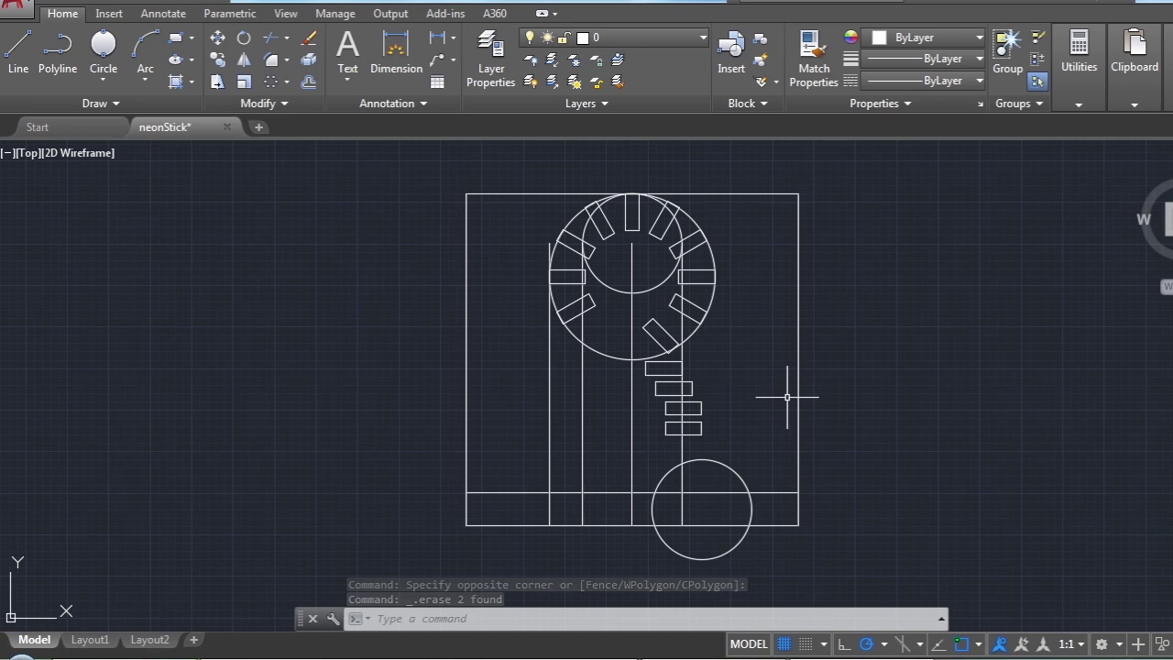
# Erase the head's inner circle, undoing an accidental erase of the central vertical line
pyautogui.click(652, 292)
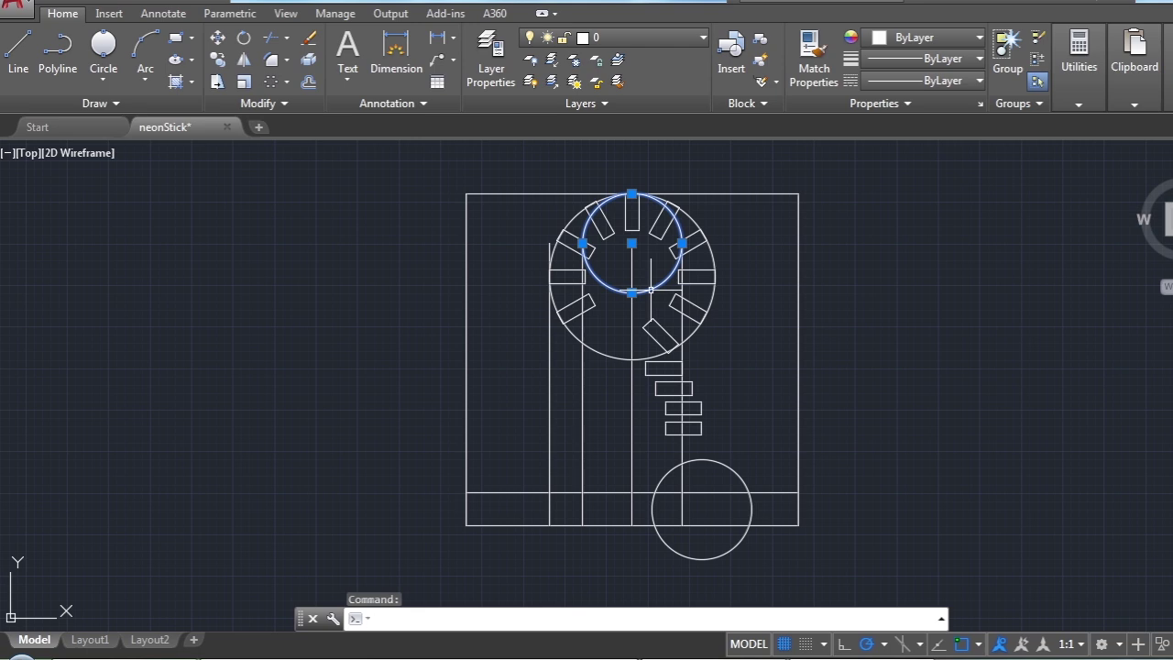
pyautogui.click(676, 299)
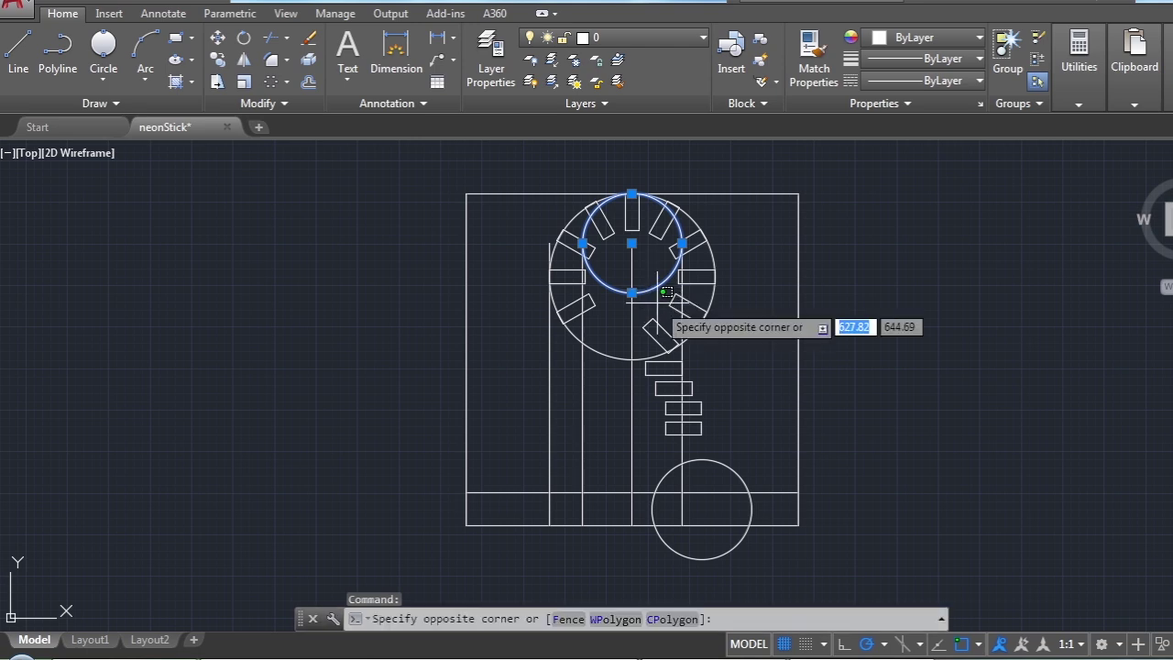
pyautogui.press('Escape')
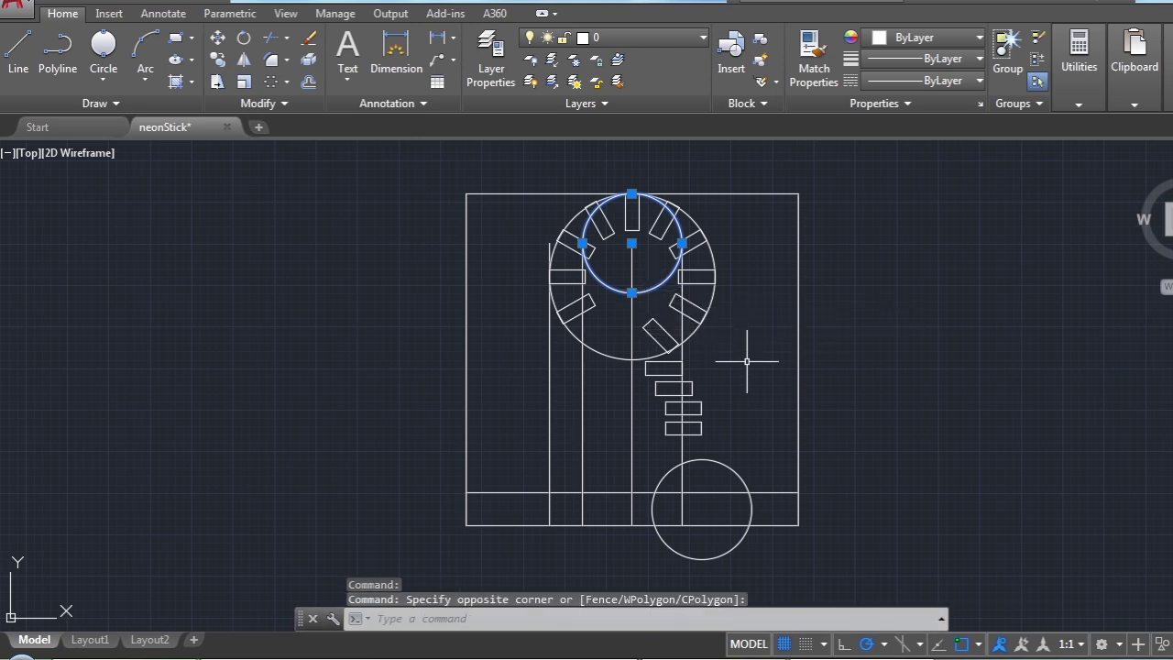
pyautogui.press('Delete')
pyautogui.click(630, 294)
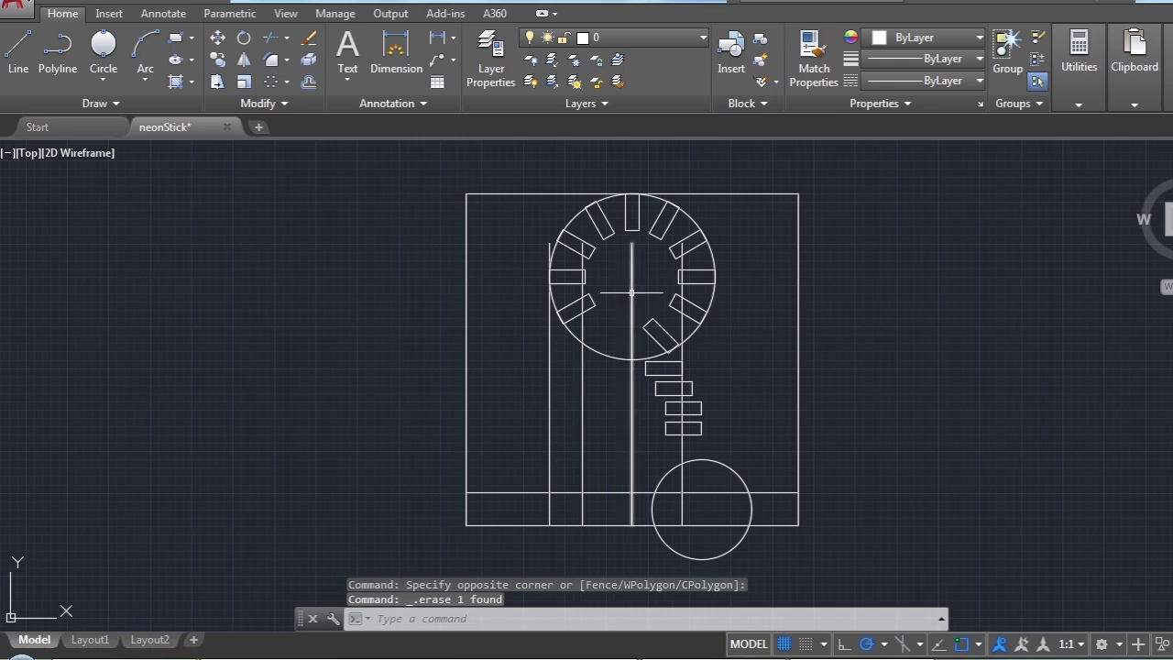
pyautogui.press('Delete')
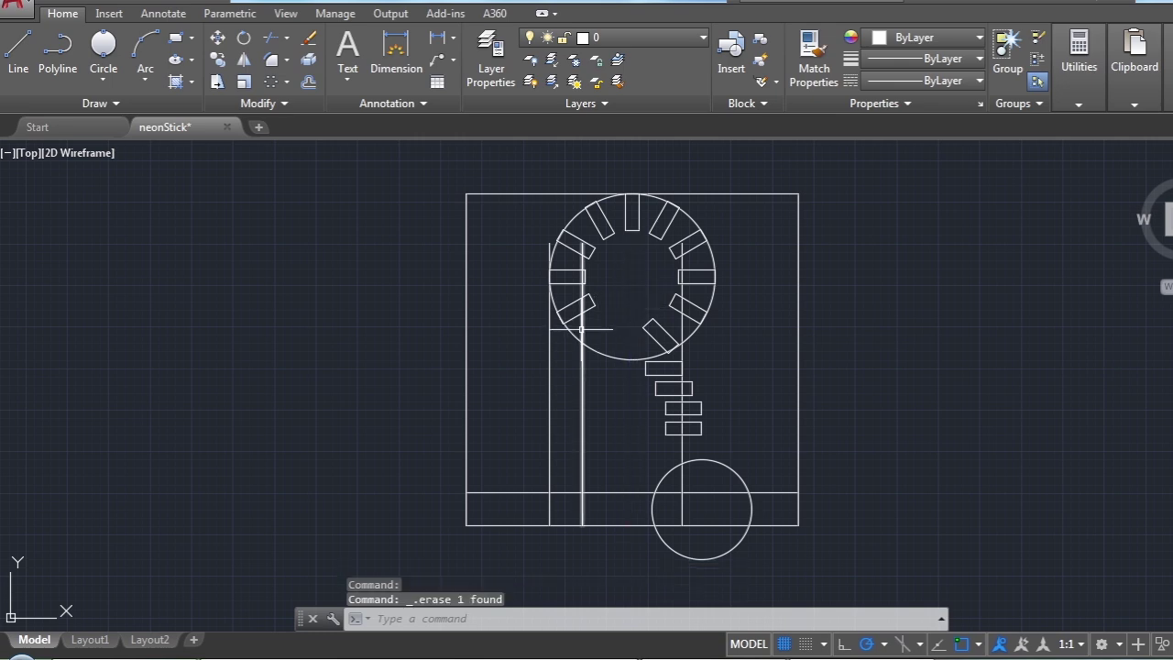
pyautogui.hotkey('ctrl', 'z')
# Erase the two vertical helper lines left of centre and the horizontal base line
pyautogui.click(583, 339)
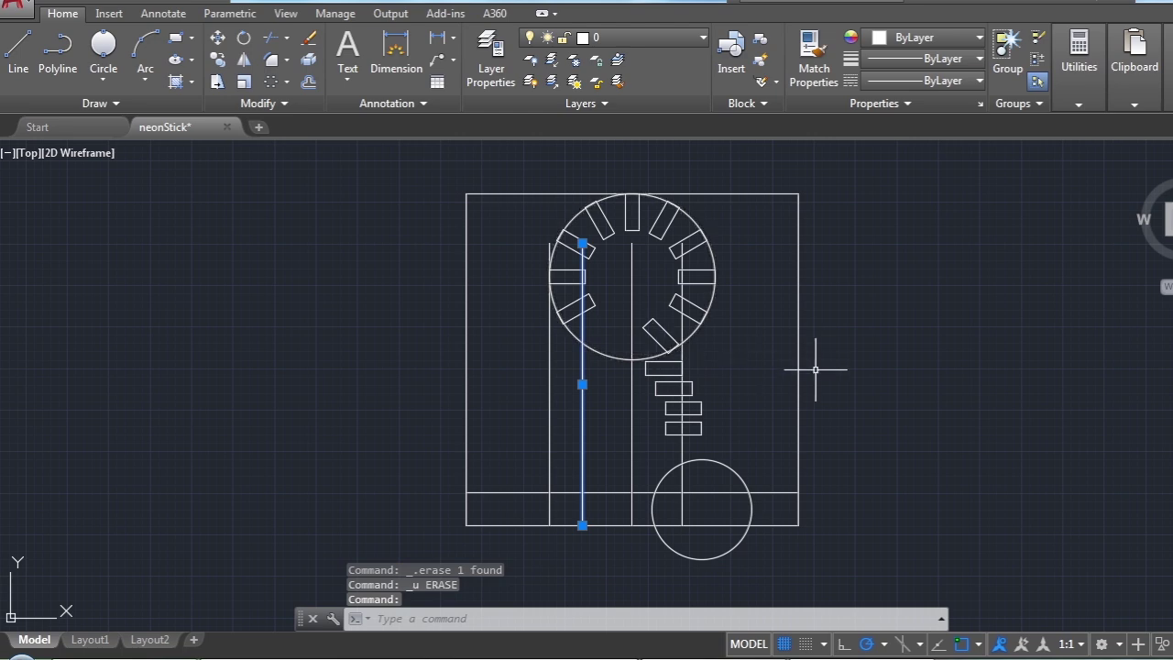
pyautogui.press('Delete')
pyautogui.click(551, 373)
pyautogui.press('Delete')
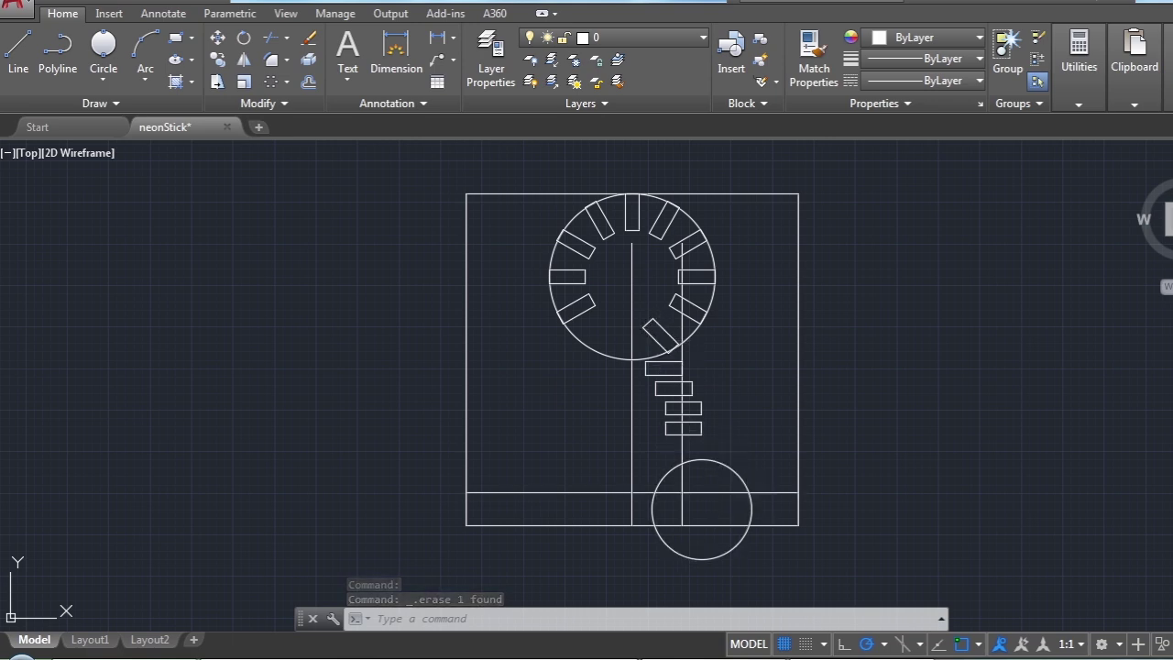
pyautogui.click(532, 493)
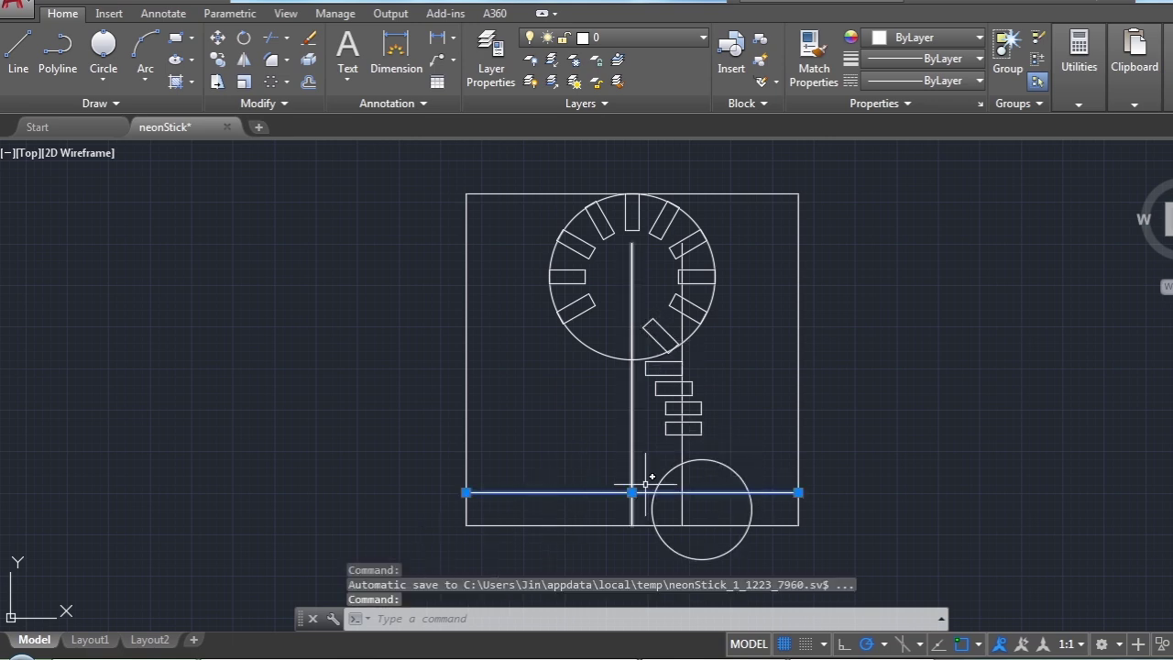
pyautogui.press('Delete')
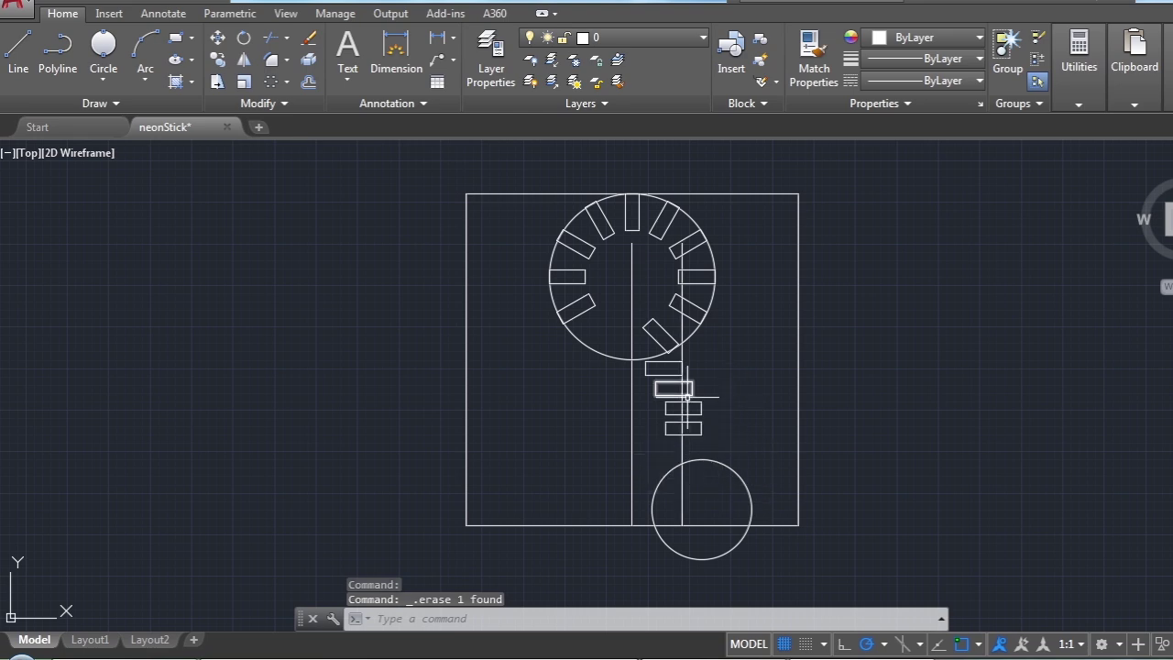
pyautogui.scroll(2, 718, 380)
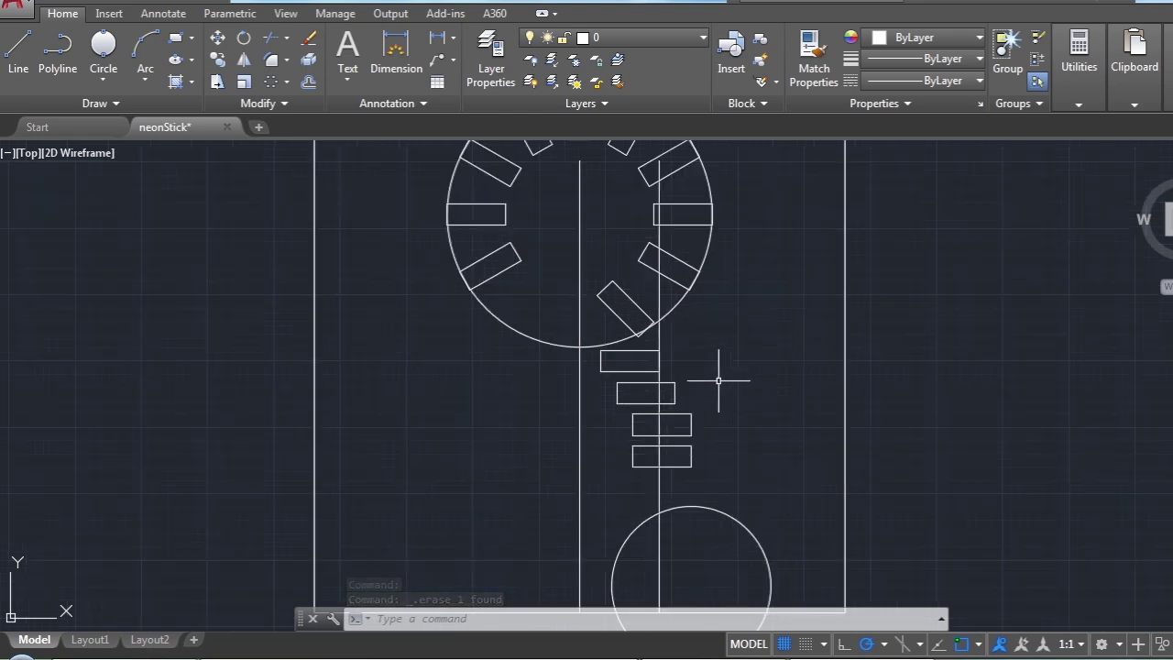
pyautogui.scroll(2, 718, 380)
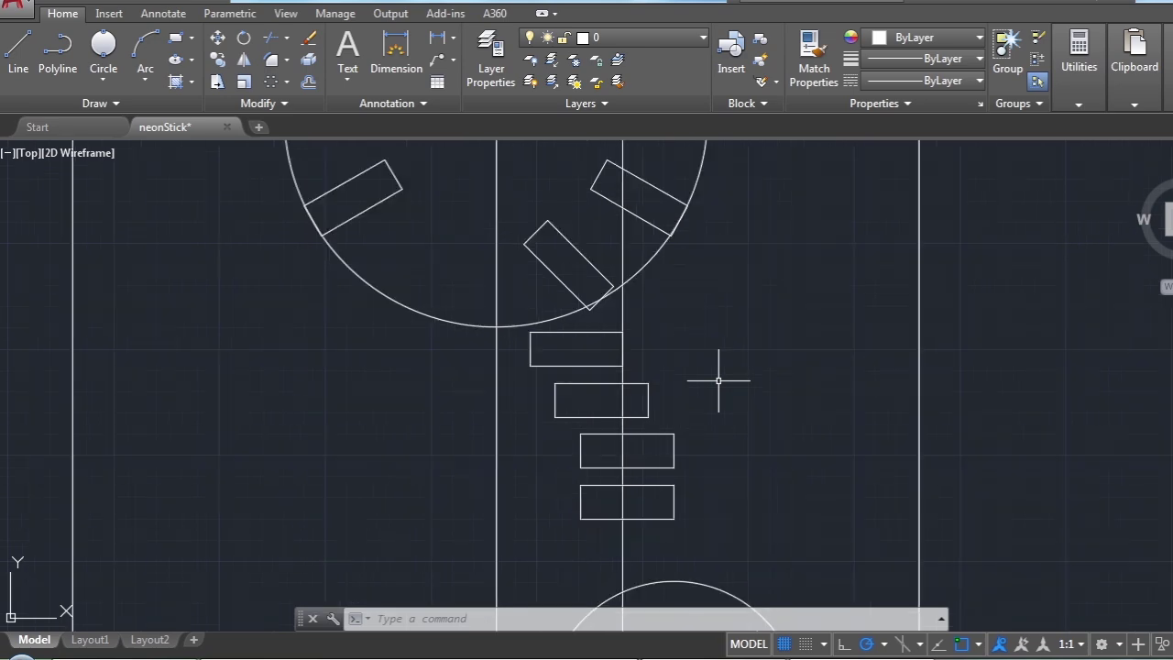
pyautogui.scroll(-2, 718, 381)
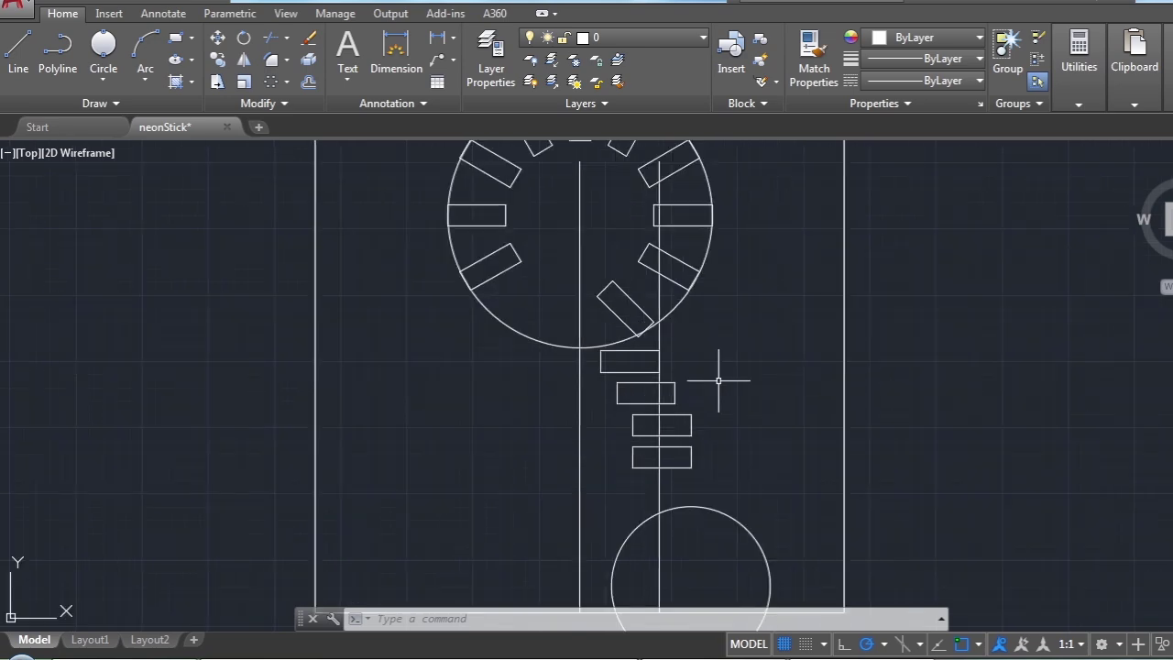
pyautogui.scroll(-2, 715, 380)
pyautogui.scroll(2, 696, 383)
pyautogui.scroll(2, 682, 380)
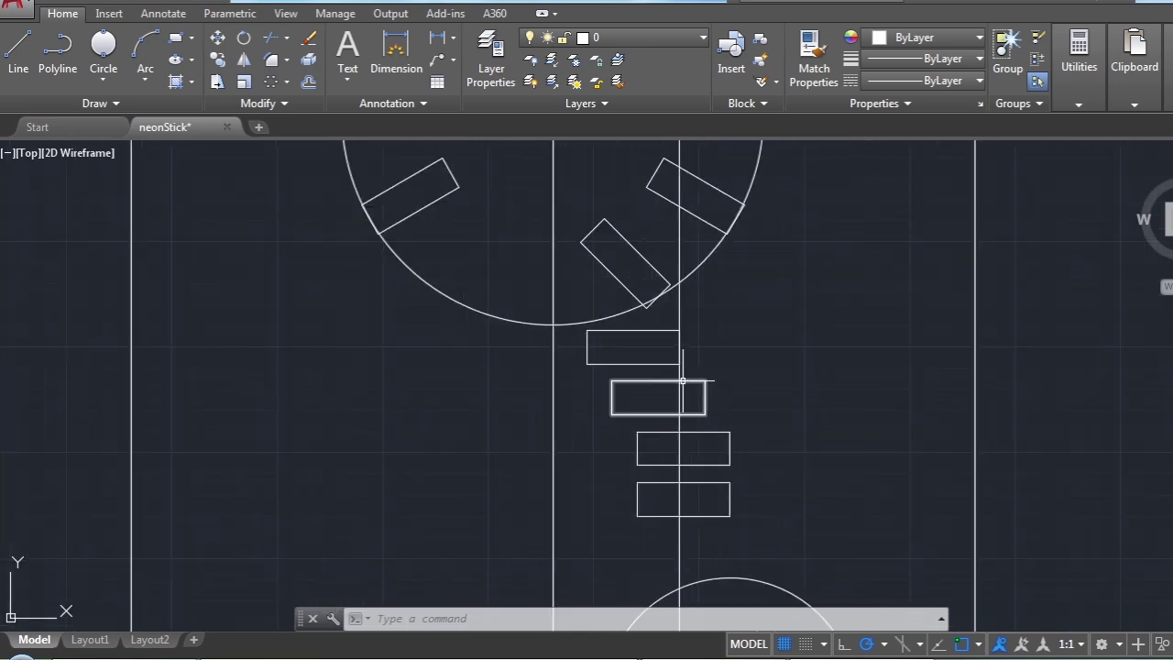
pyautogui.scroll(-2, 683, 380)
pyautogui.scroll(-2, 682, 366)
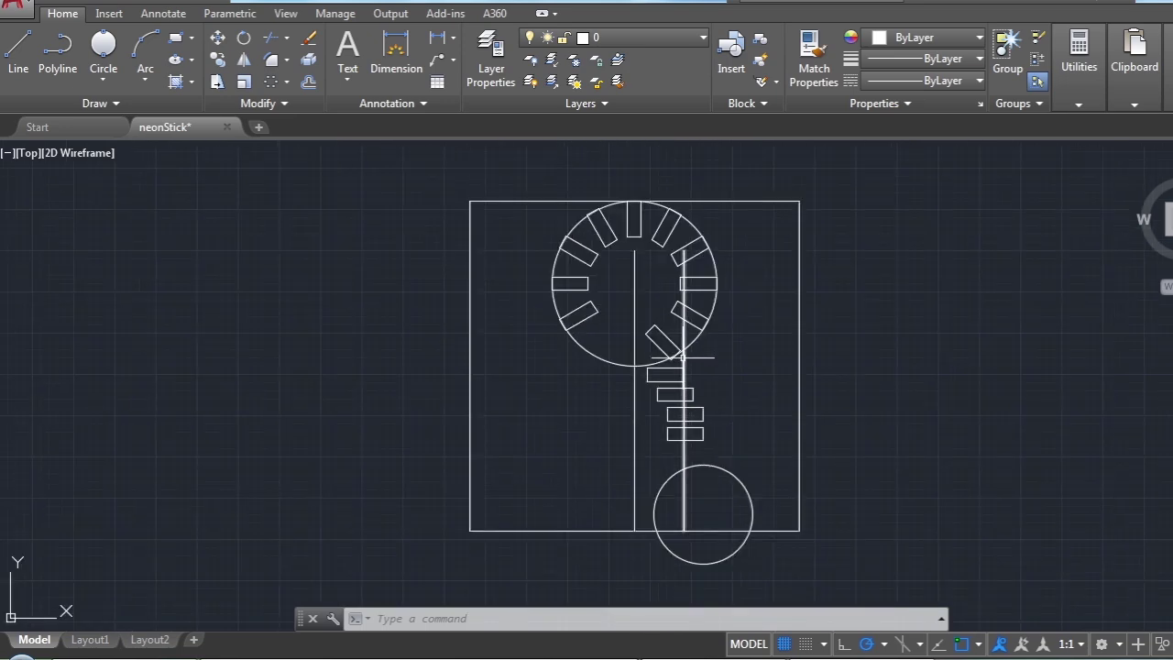
pyautogui.scroll(2, 683, 357)
pyautogui.scroll(2, 675, 375)
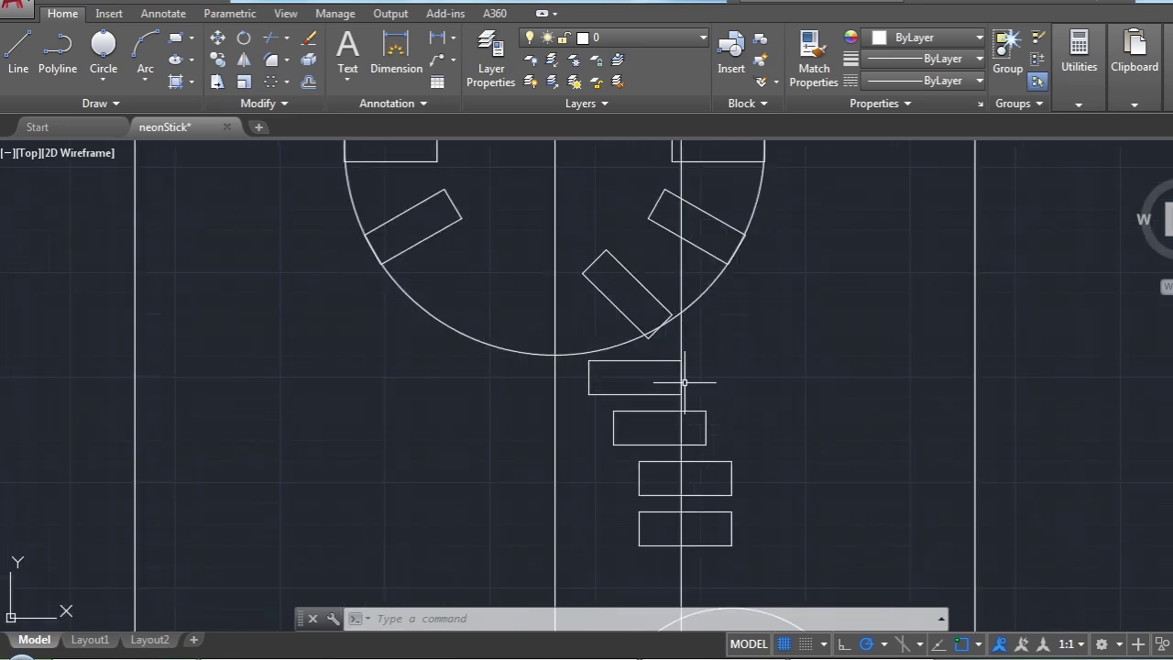
pyautogui.click(18, 66)
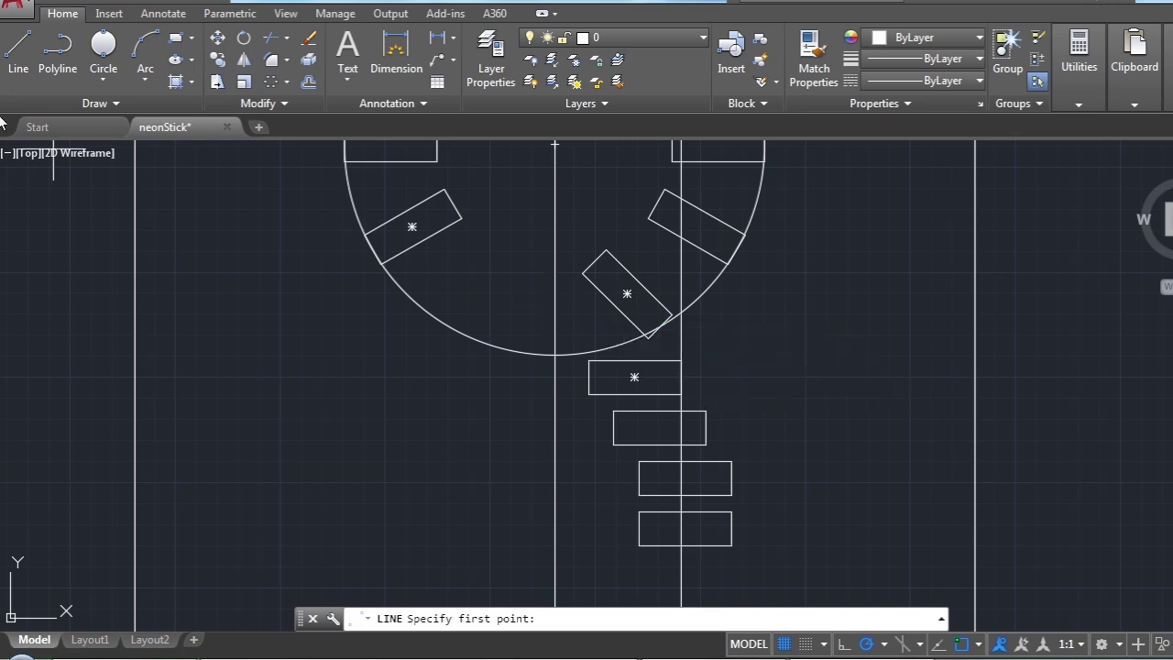
# Draw a horizontal line rightward from the lowest head slot's corner on the ring
pyautogui.click(217, 43)
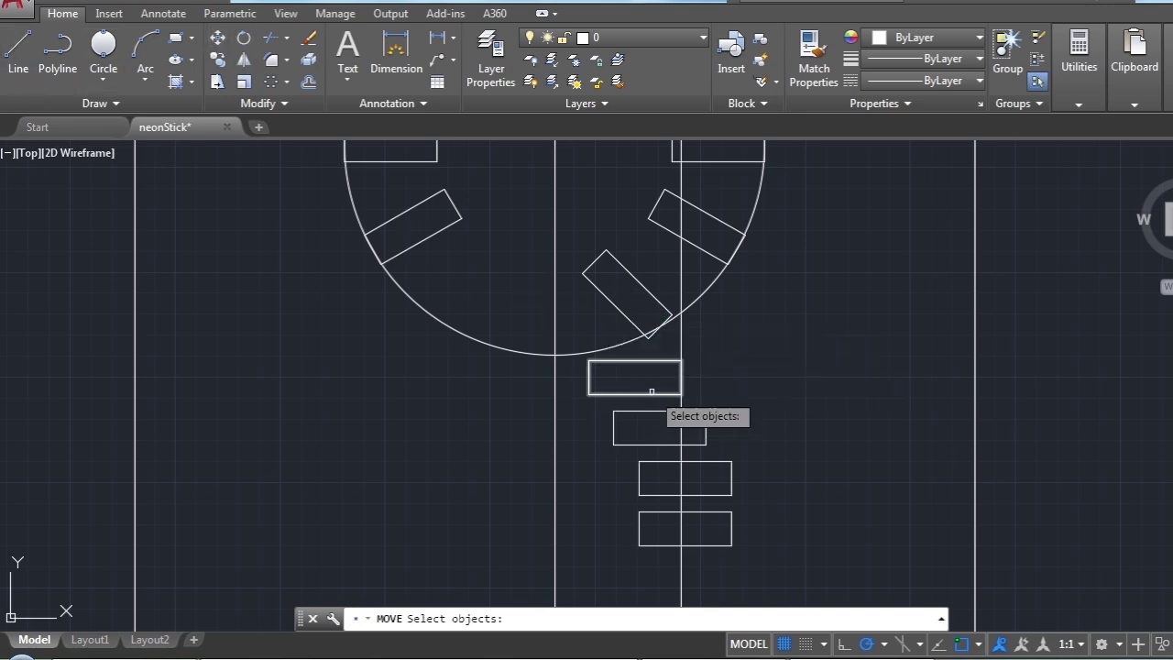
pyautogui.click(679, 374)
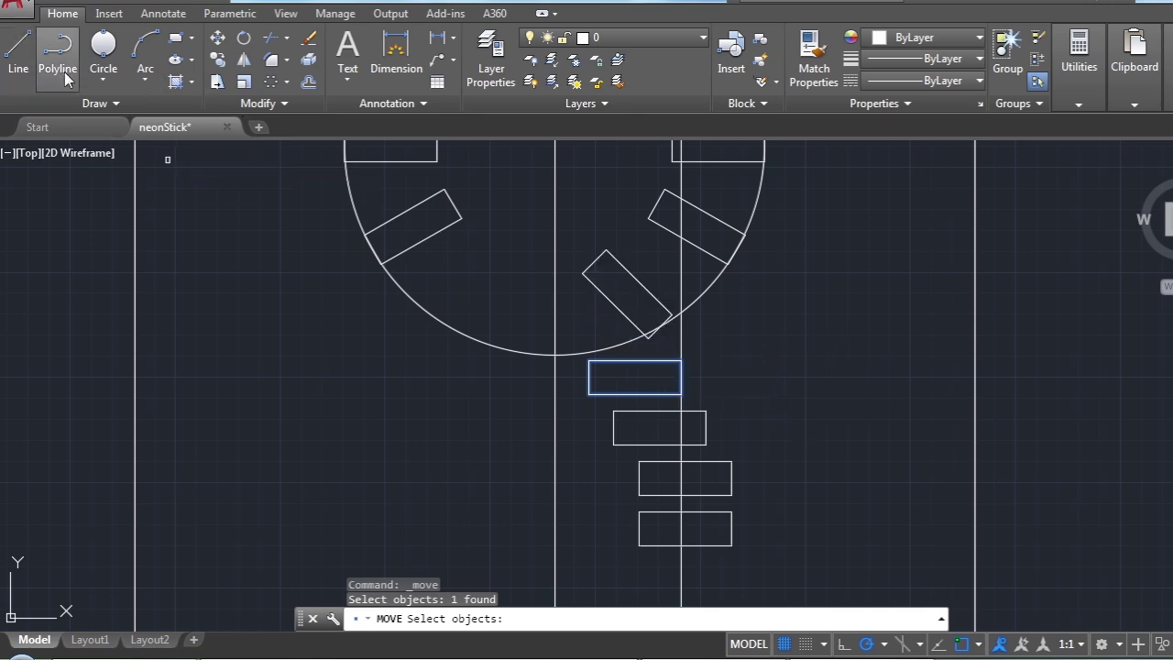
pyautogui.click(18, 55)
pyautogui.click(668, 331)
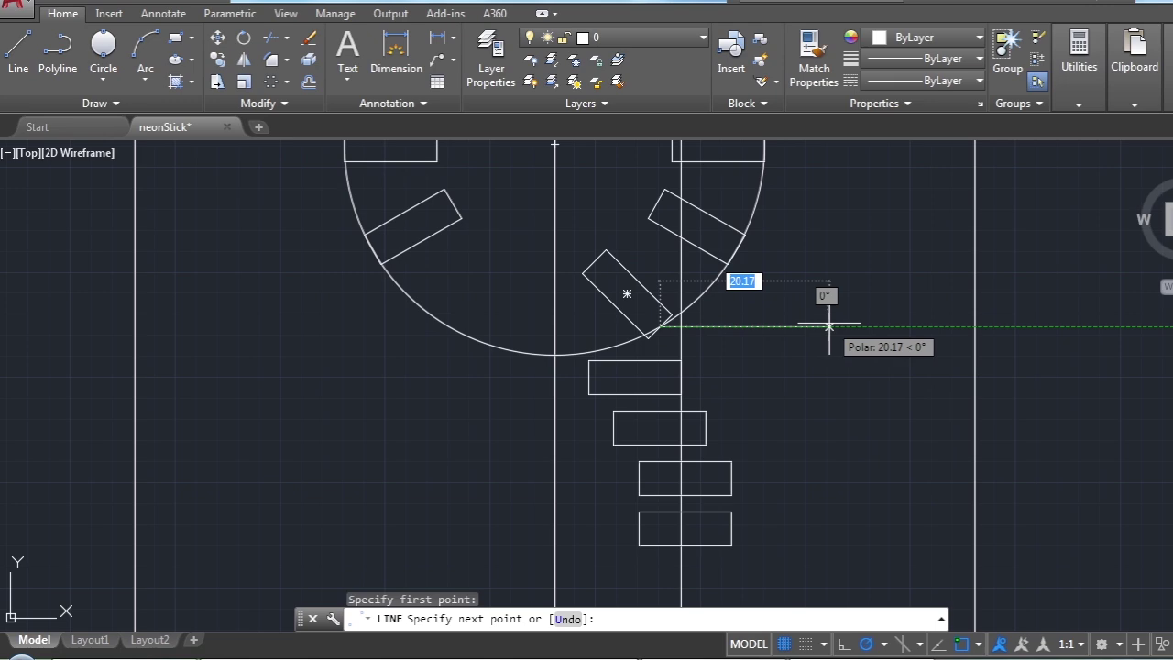
pyautogui.click(829, 327)
pyautogui.press('Escape')
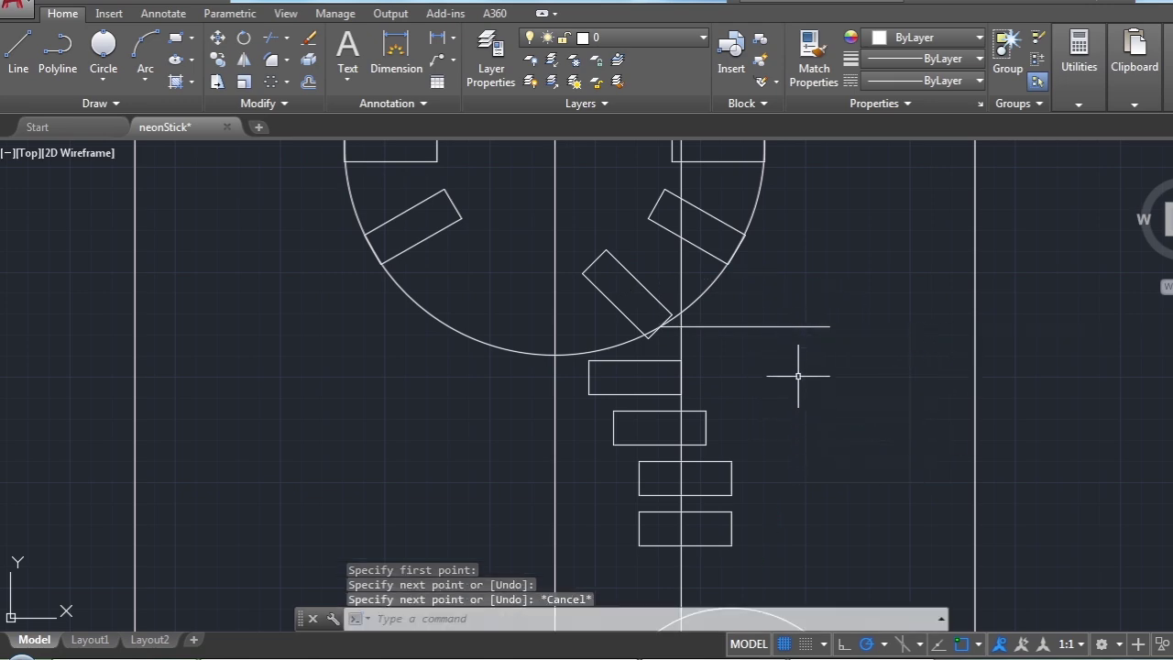
pyautogui.scroll(-2, 791, 387)
pyautogui.click(309, 82)
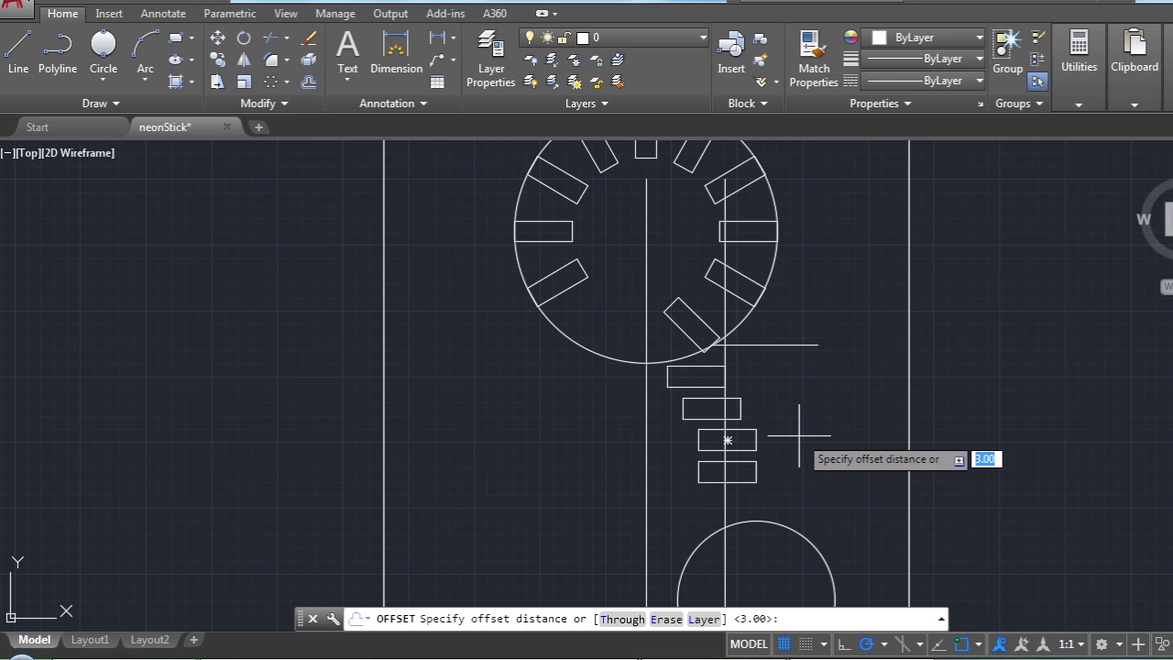
# Offset the horizontal line downward four times at 7 units, giving five guide lines
pyautogui.write('7')
pyautogui.press('Return')
pyautogui.click(769, 344)
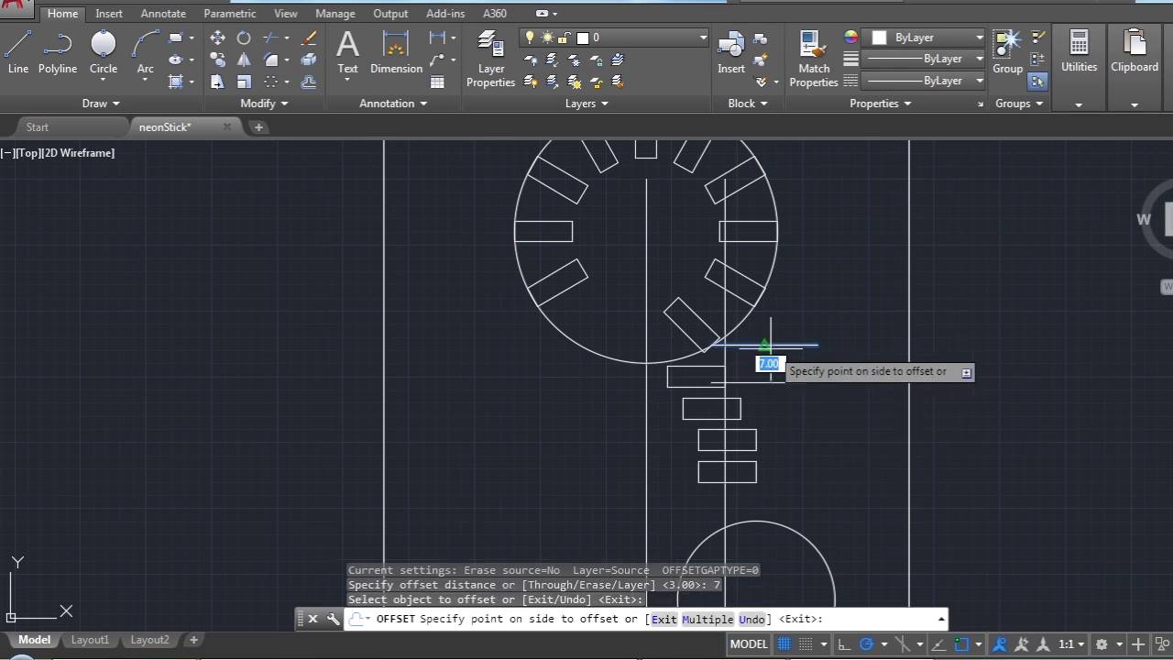
pyautogui.click(775, 366)
pyautogui.click(761, 383)
pyautogui.click(785, 422)
pyautogui.click(797, 418)
pyautogui.click(793, 466)
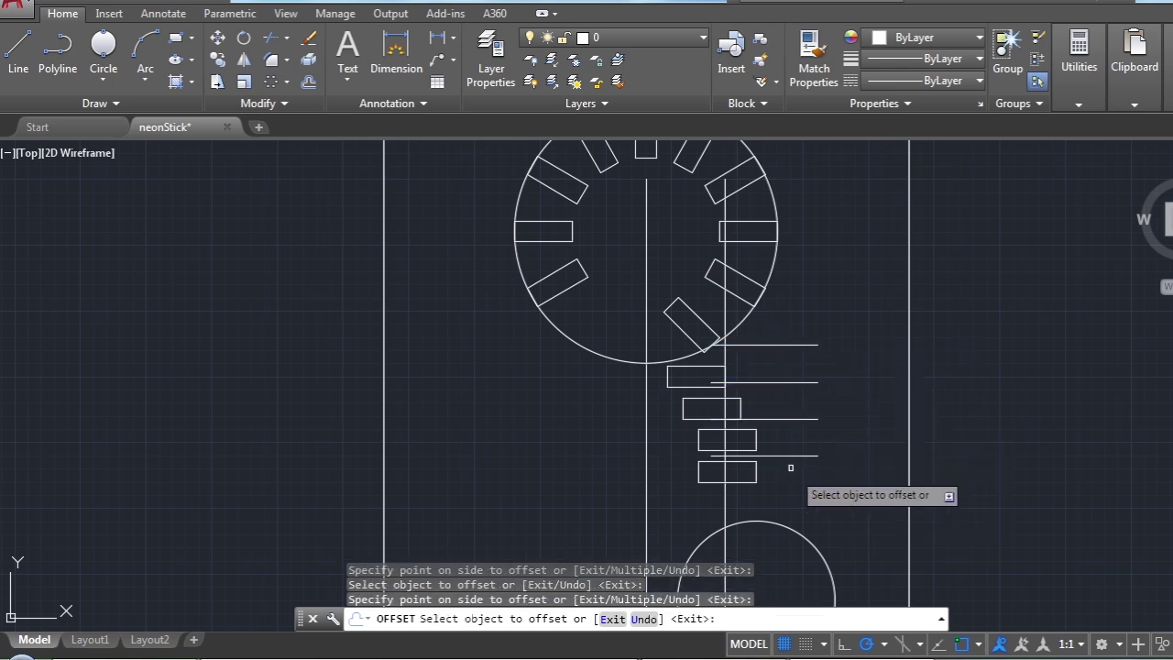
pyautogui.click(785, 454)
pyautogui.click(789, 488)
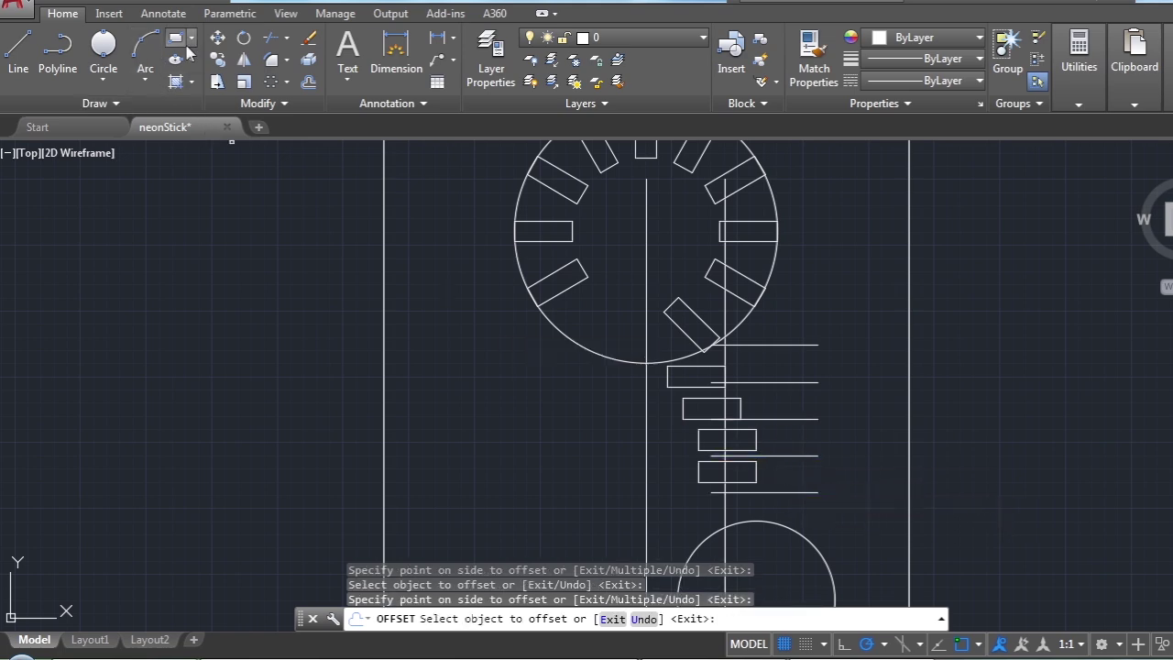
# Move the top and middle neck rectangles down onto their guide lines
pyautogui.click(217, 39)
pyautogui.scroll(4, 741, 388)
pyautogui.scroll(2, 775, 393)
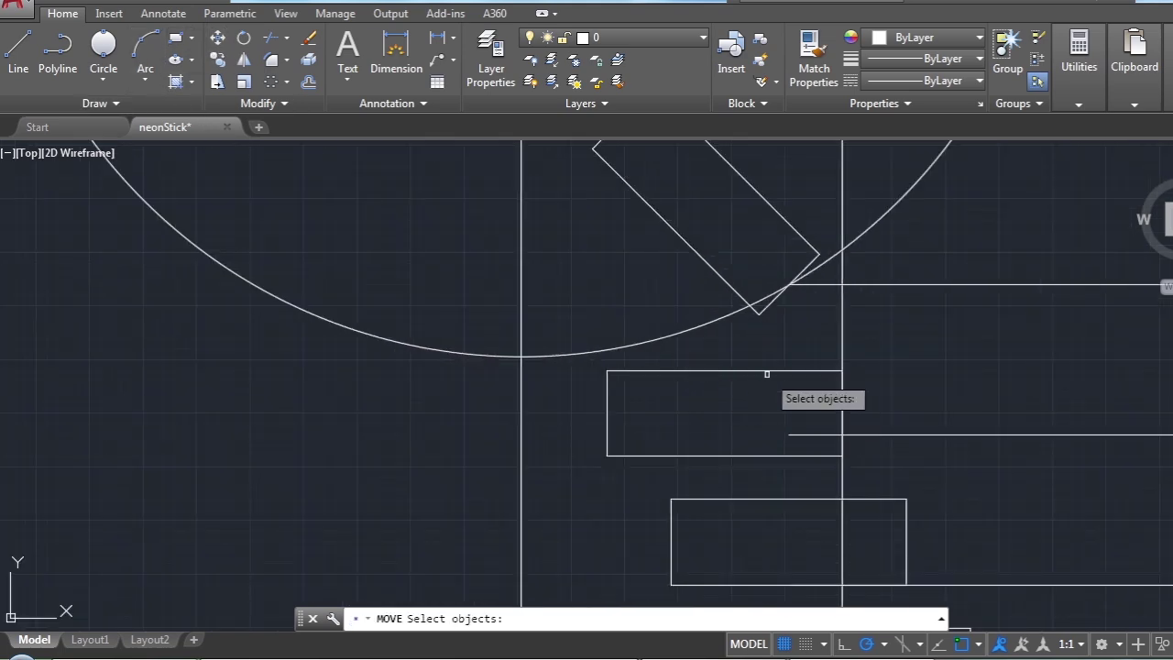
pyautogui.click(765, 371)
pyautogui.press('Return')
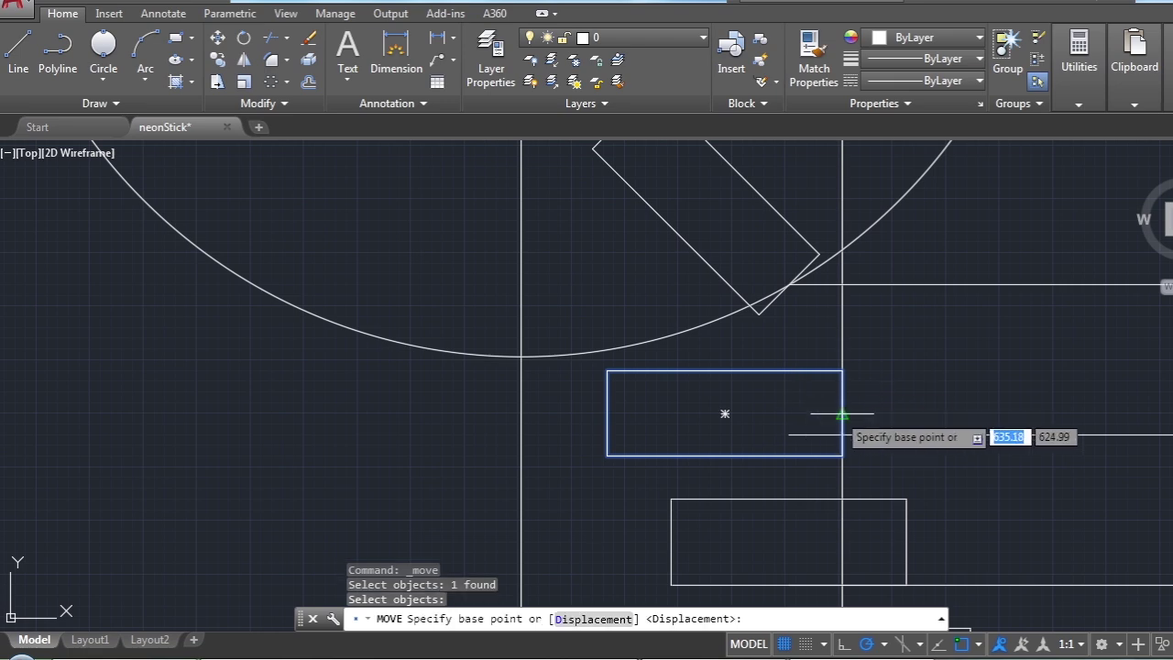
pyautogui.click(842, 413)
pyautogui.click(844, 429)
pyautogui.scroll(-4, 890, 412)
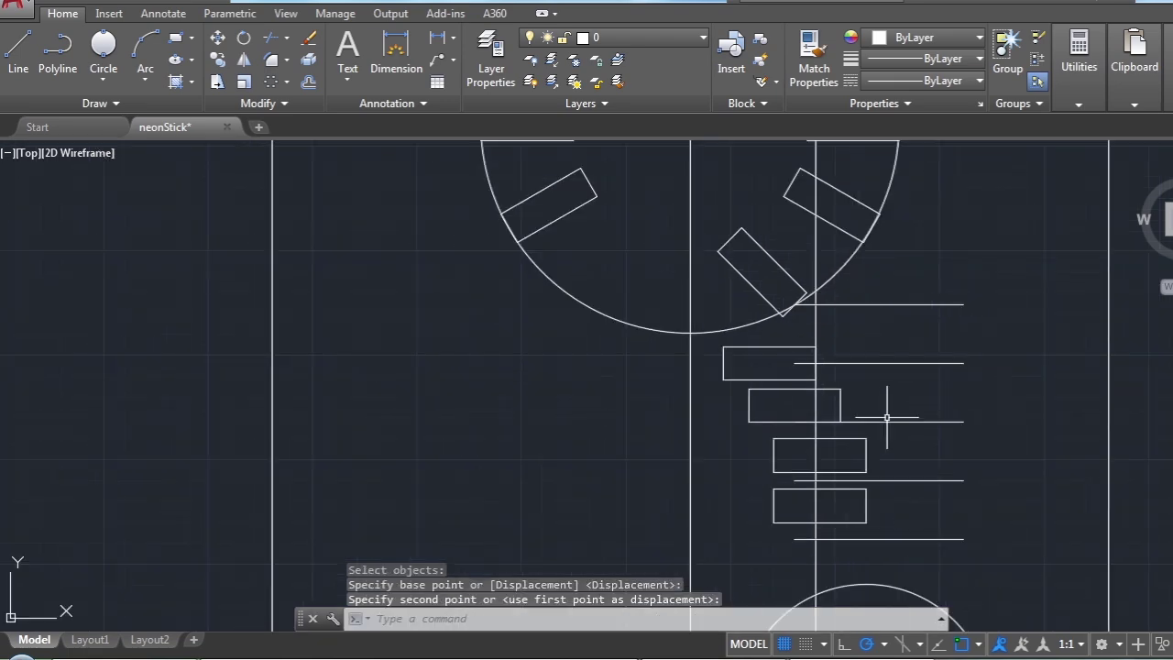
pyautogui.scroll(4, 841, 412)
pyautogui.click(800, 386)
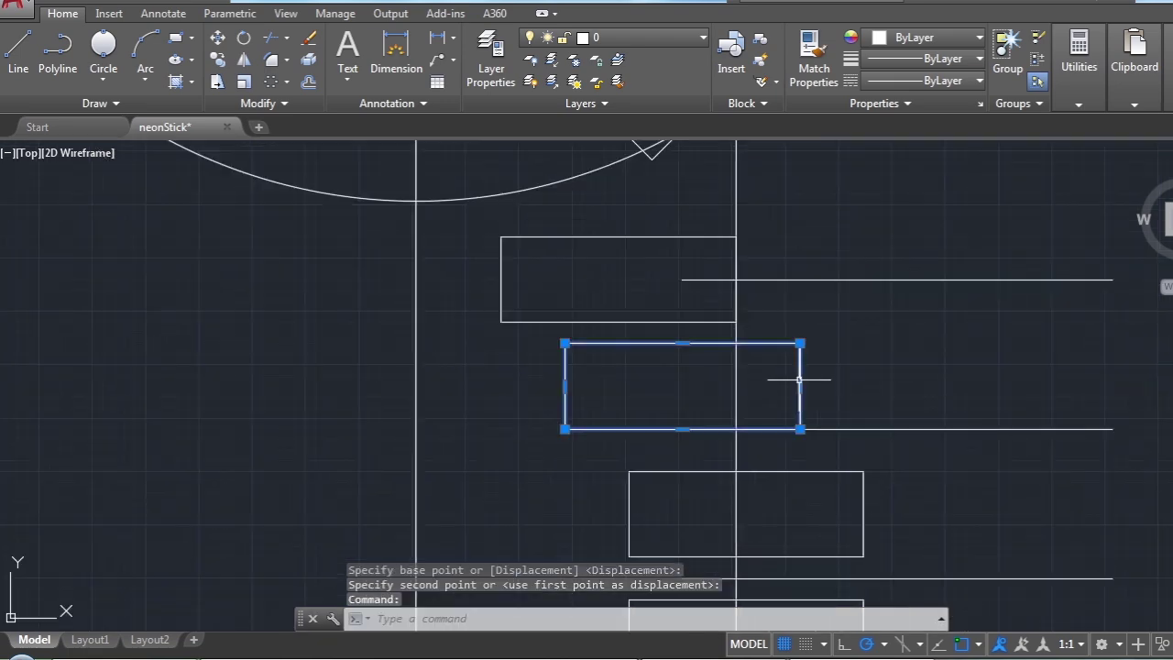
pyautogui.press('m')
pyautogui.press('Return')
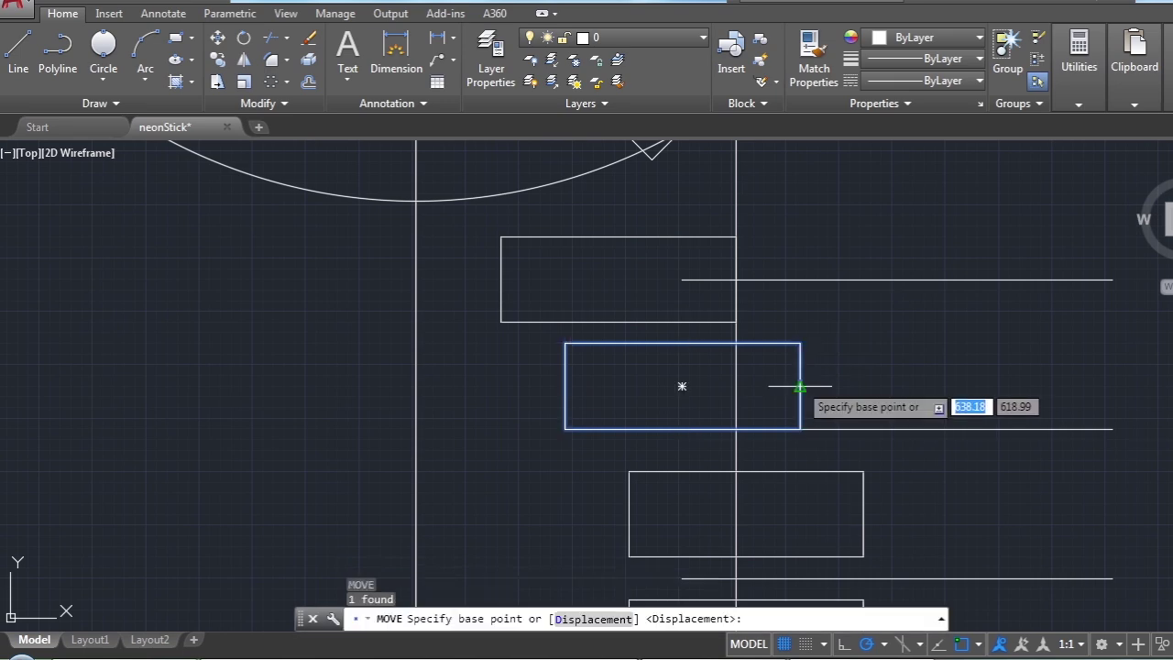
pyautogui.click(800, 386)
pyautogui.click(800, 428)
# Move the remaining two neck rectangles down, setting the bottom one on the lowest line
pyautogui.scroll(-3, 832, 393)
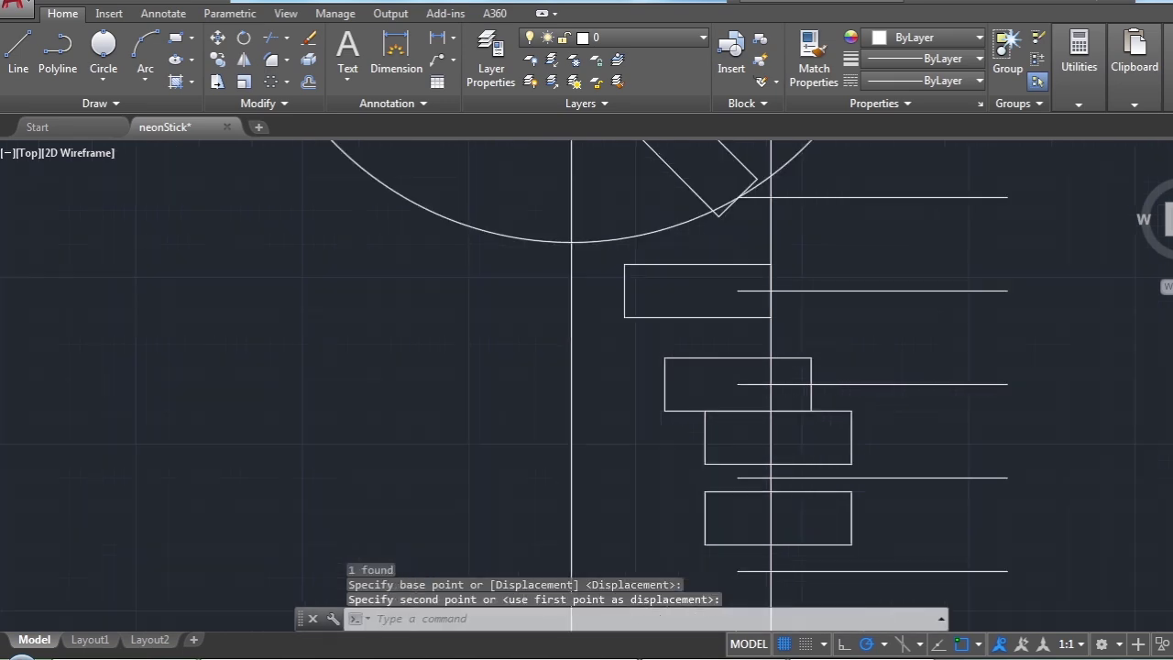
pyautogui.scroll(3, 832, 393)
pyautogui.click(808, 346)
pyautogui.press('m')
pyautogui.press('Return')
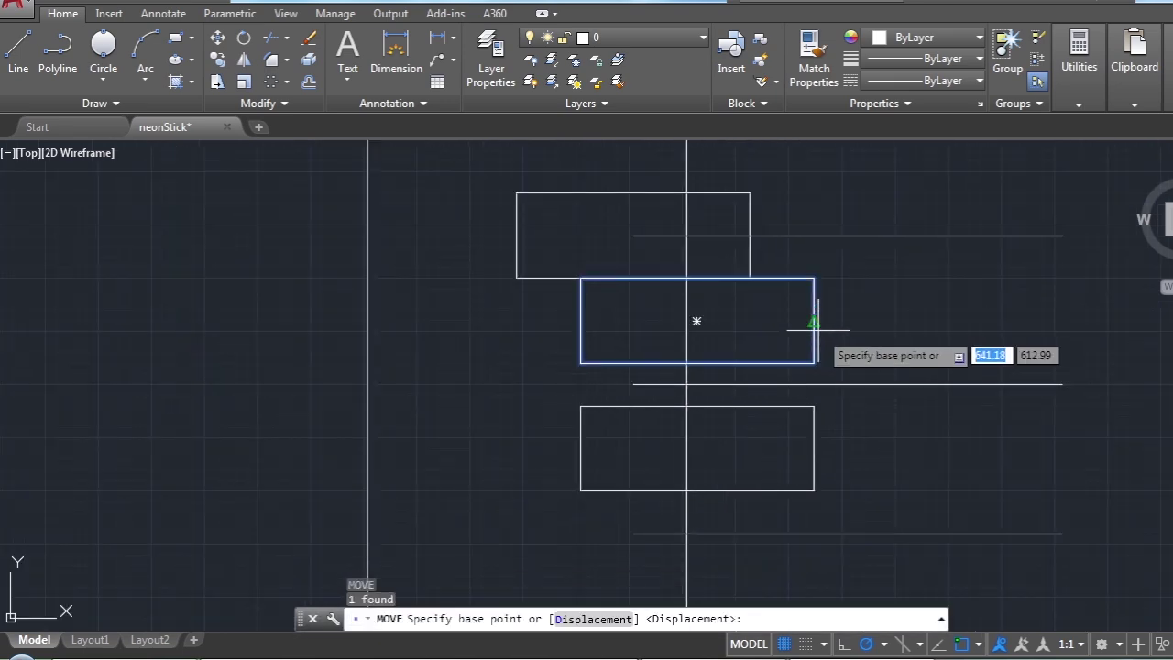
pyautogui.click(812, 321)
pyautogui.click(812, 387)
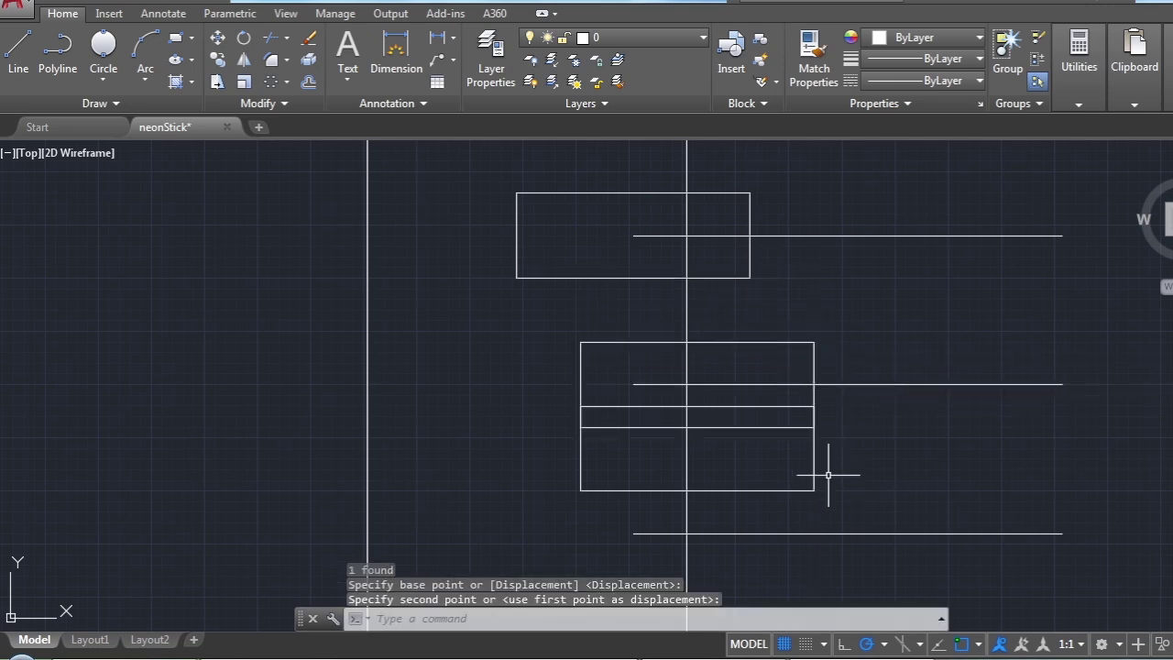
pyautogui.click(814, 462)
pyautogui.press('m')
pyautogui.press('Return')
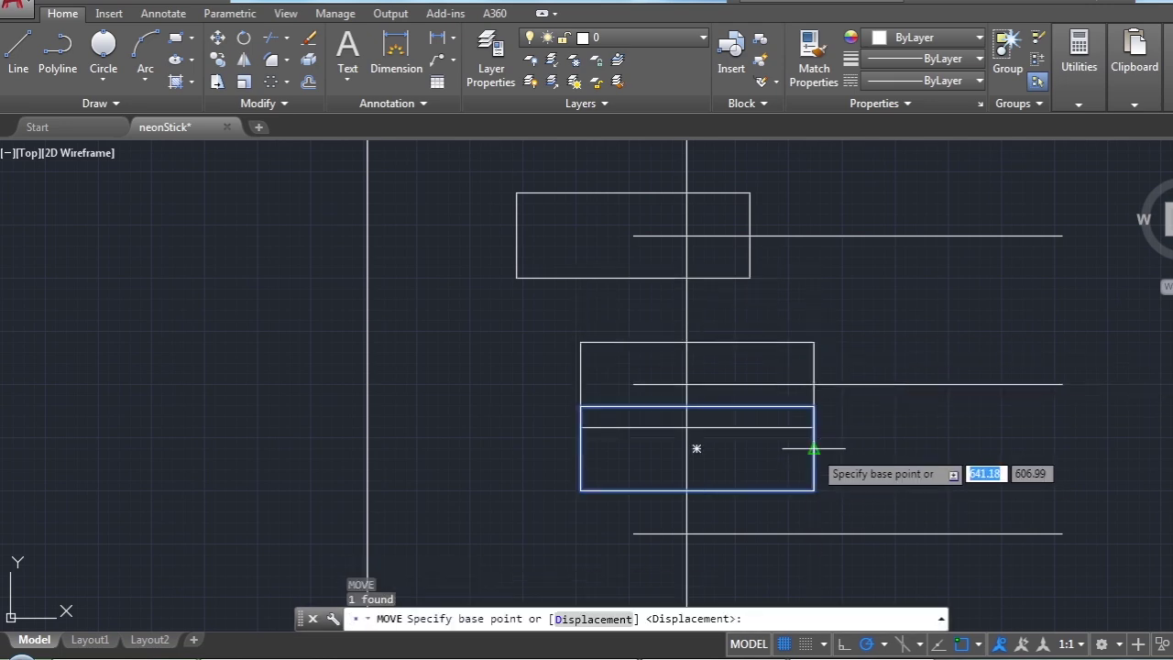
pyautogui.click(814, 449)
pyautogui.click(814, 530)
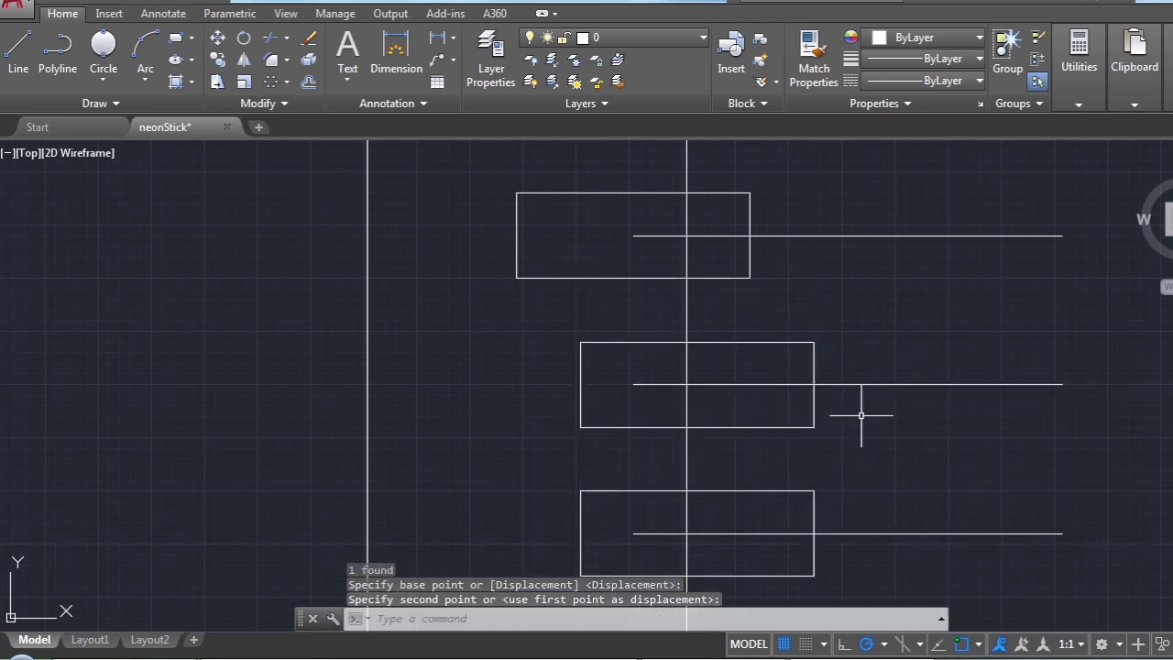
pyautogui.scroll(-4, 860, 412)
pyautogui.scroll(-2, 861, 414)
pyautogui.scroll(-2, 886, 435)
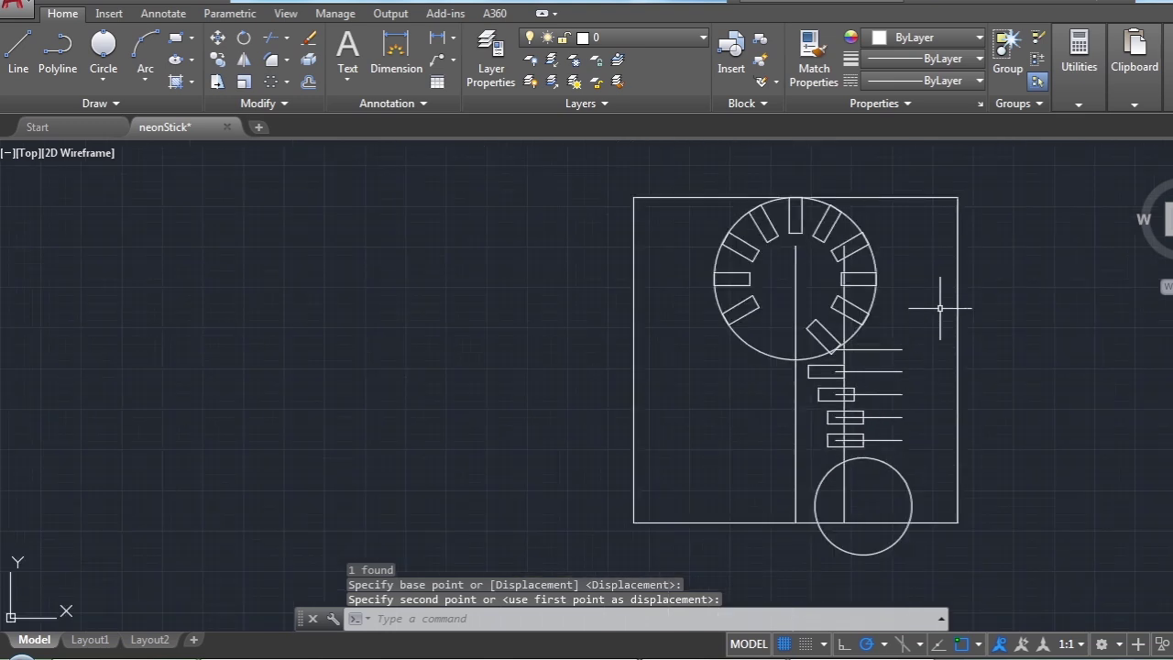
pyautogui.click(934, 332)
pyautogui.click(906, 442)
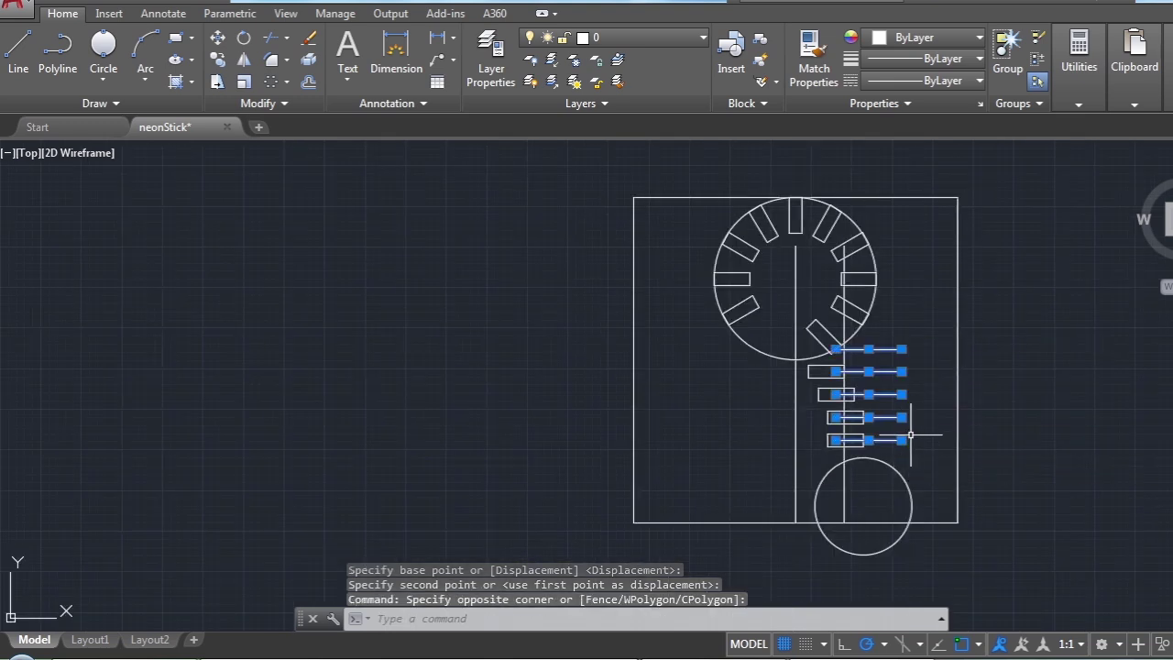
# Erase the five horizontal guide lines, keeping the four stepped neck slots
pyautogui.press('Delete')
pyautogui.scroll(4, 879, 377)
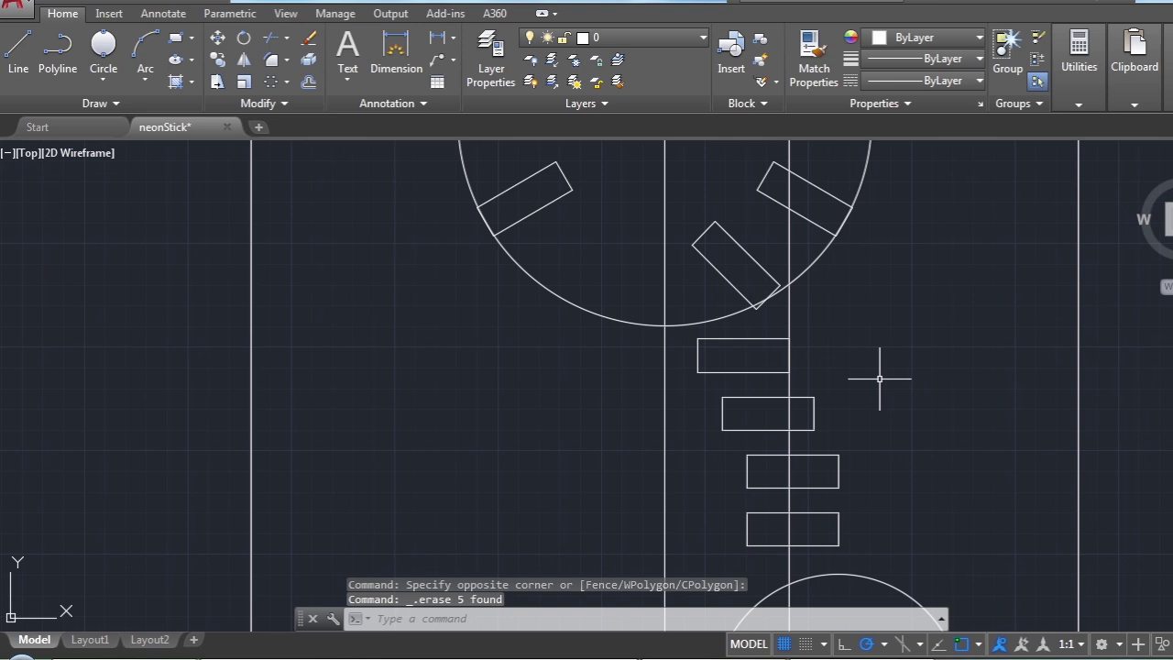
pyautogui.scroll(-2, 879, 378)
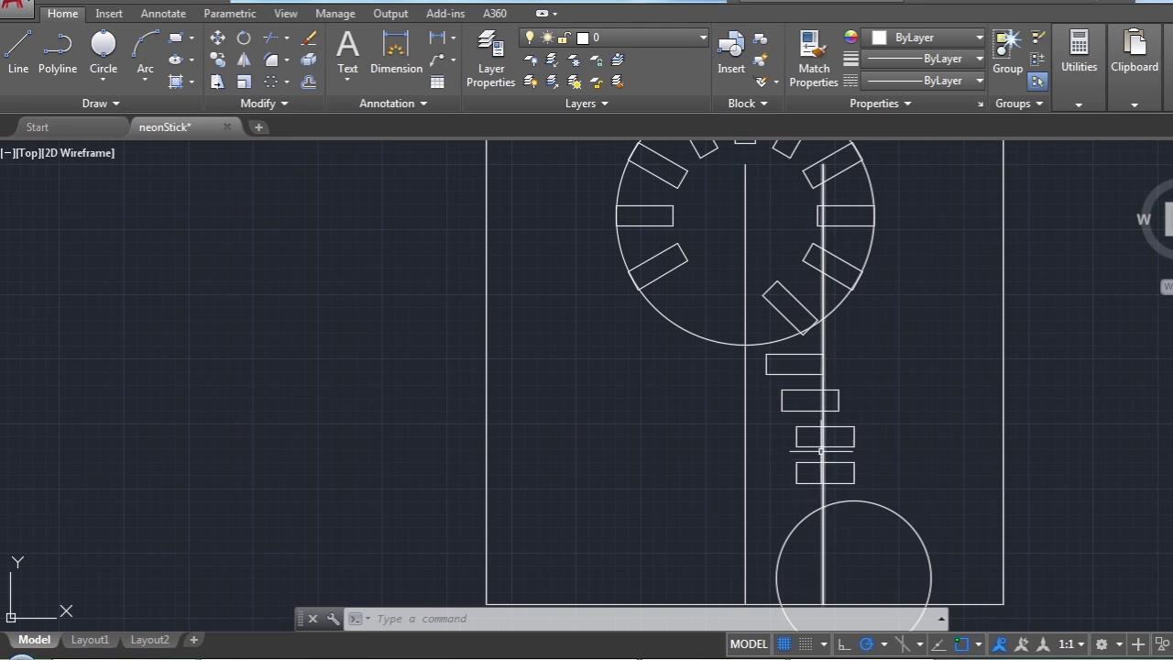
pyautogui.scroll(-2, 821, 450)
pyautogui.scroll(2, 834, 484)
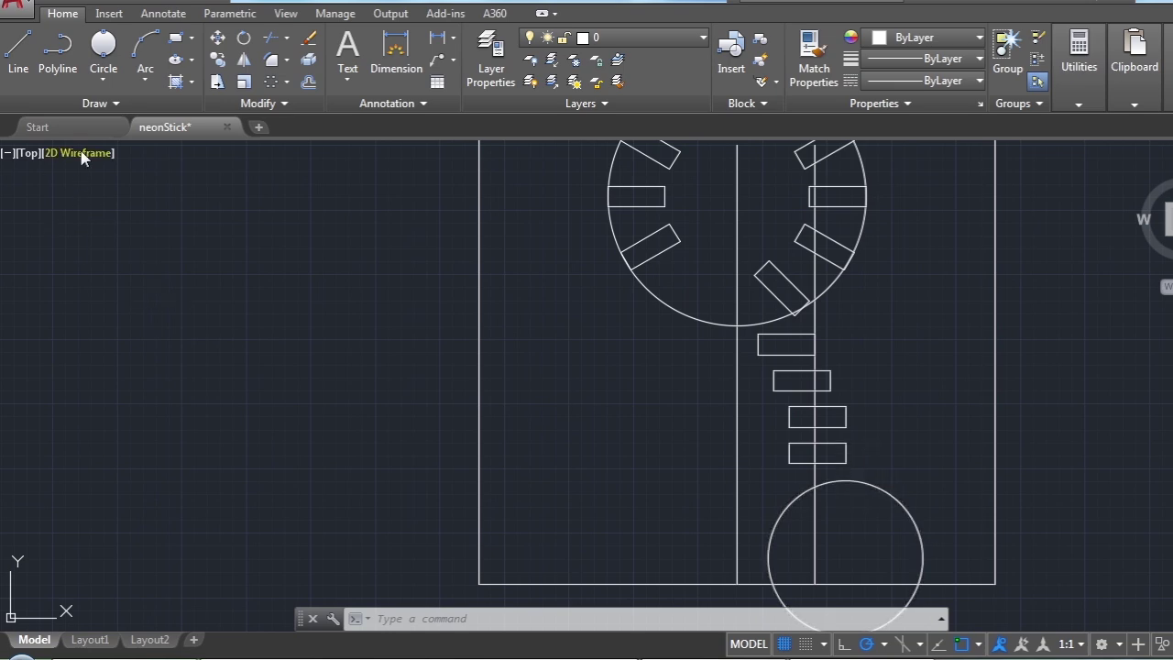
pyautogui.click(21, 53)
# Draw a stepped line from the base circle's top up along the right slot corners toward the head
pyautogui.click(846, 480)
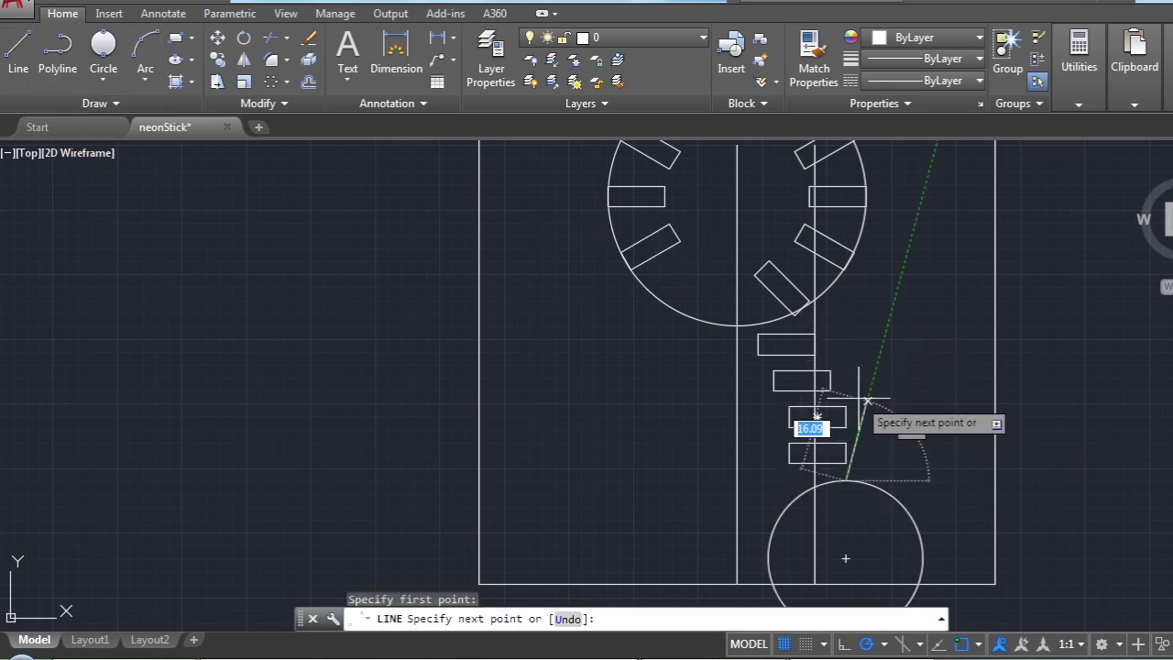
pyautogui.click(846, 407)
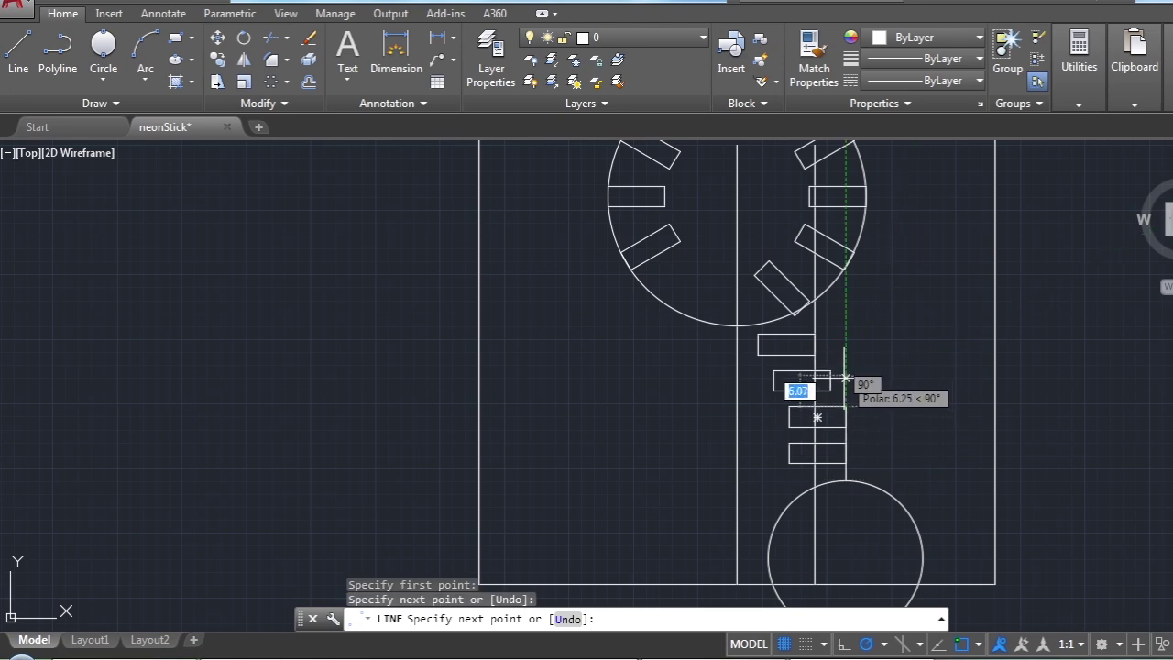
pyautogui.scroll(4, 830, 408)
pyautogui.click(831, 366)
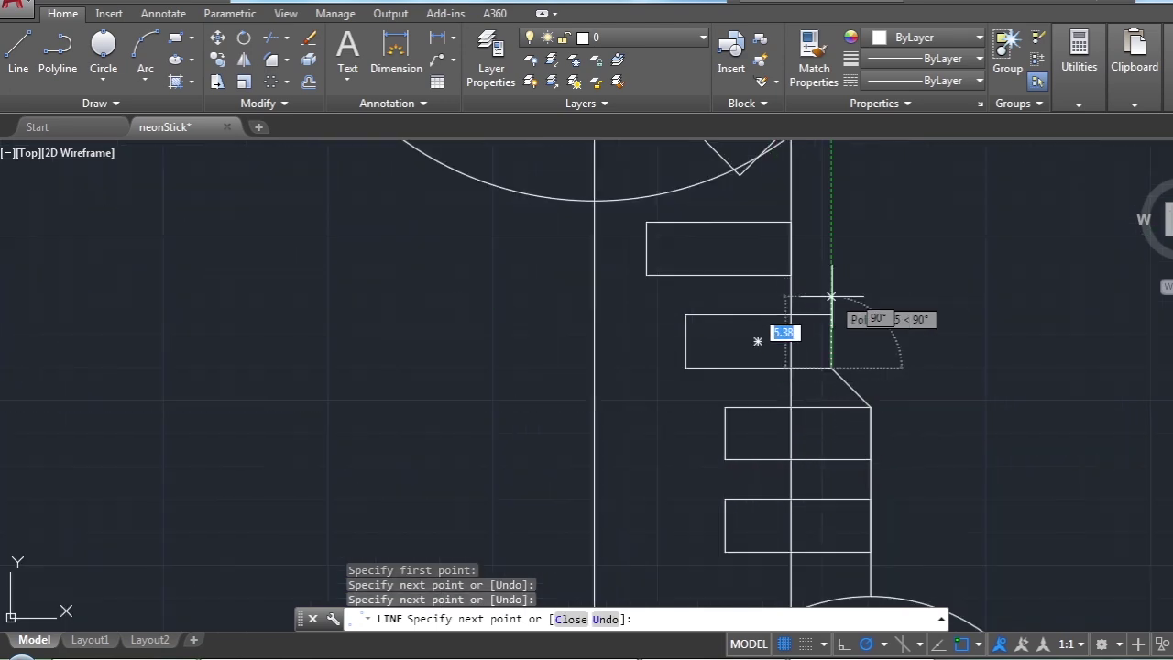
pyautogui.click(831, 316)
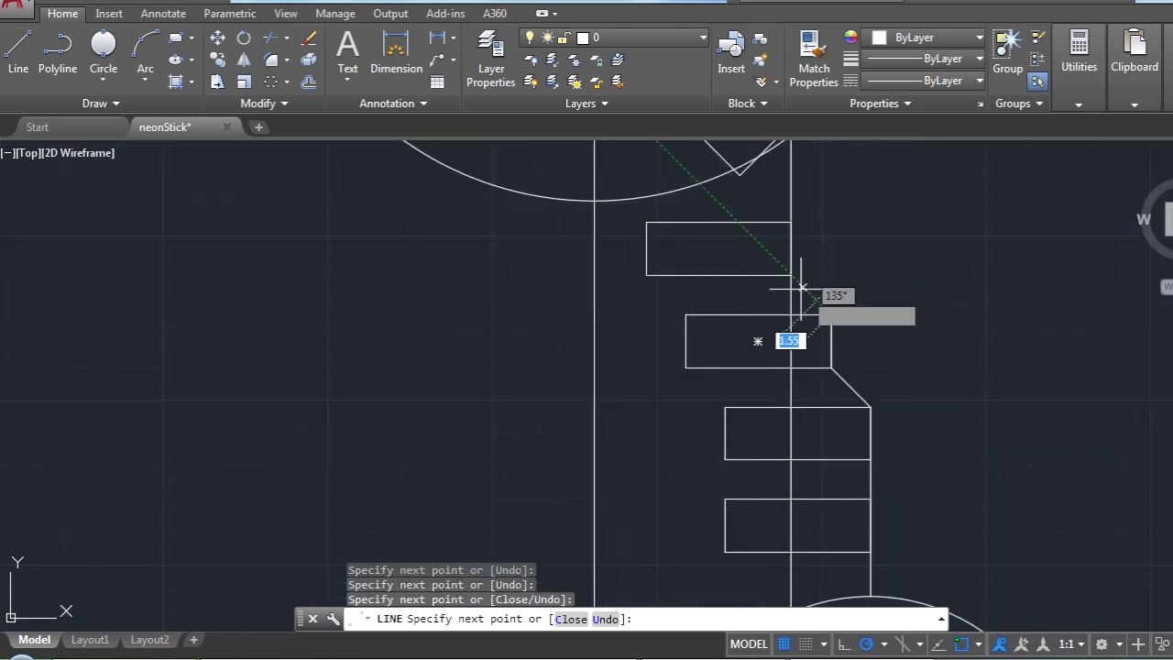
pyautogui.click(791, 275)
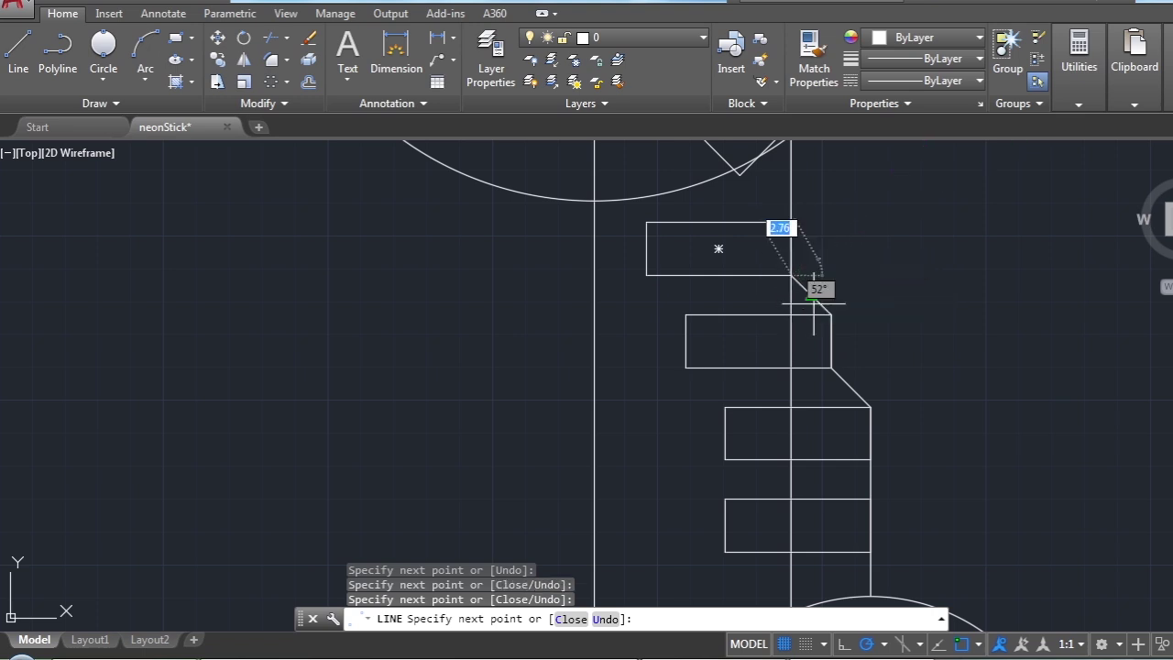
pyautogui.scroll(-4, 819, 293)
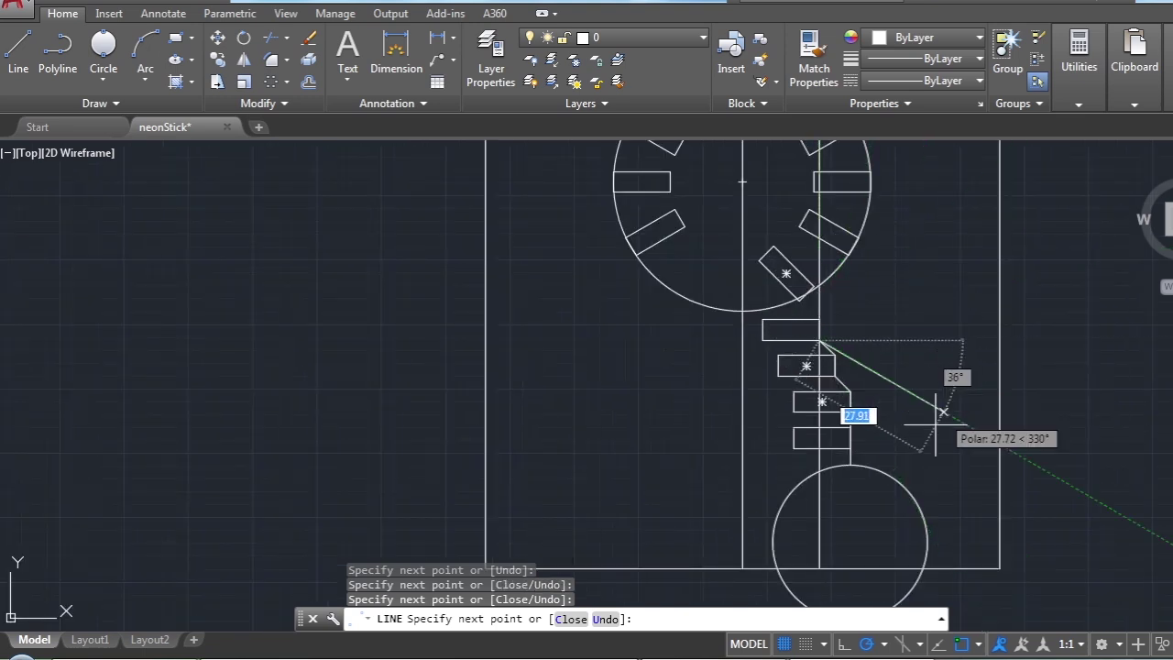
pyautogui.press('Escape')
pyautogui.scroll(-2, 885, 435)
pyautogui.scroll(2, 887, 422)
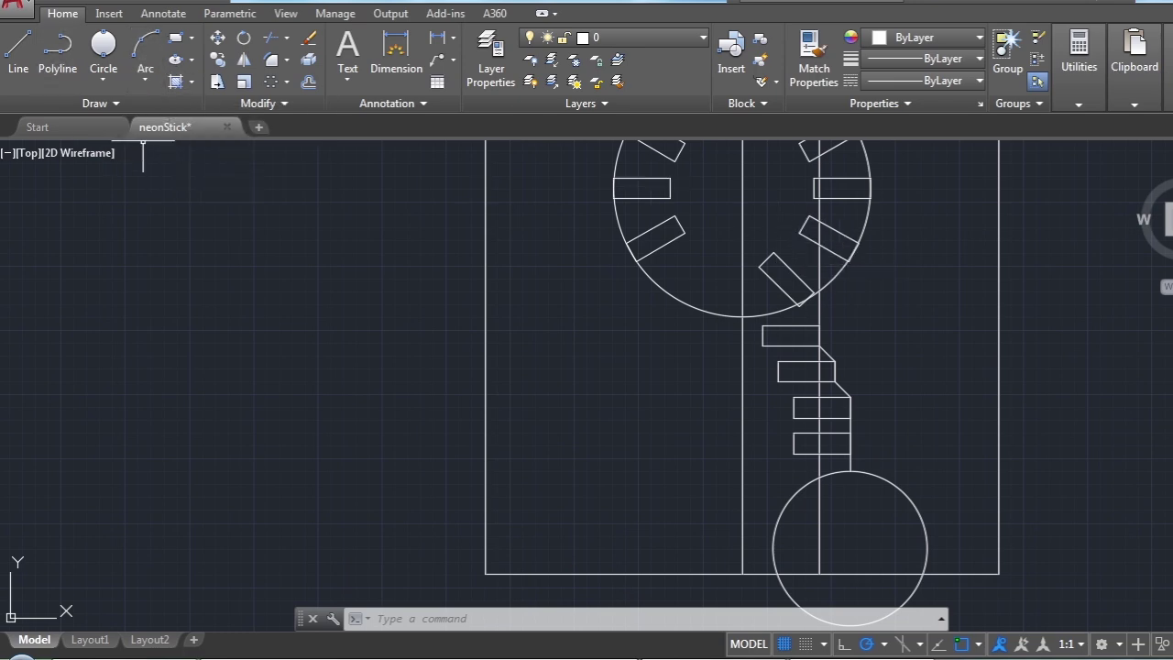
pyautogui.click(17, 61)
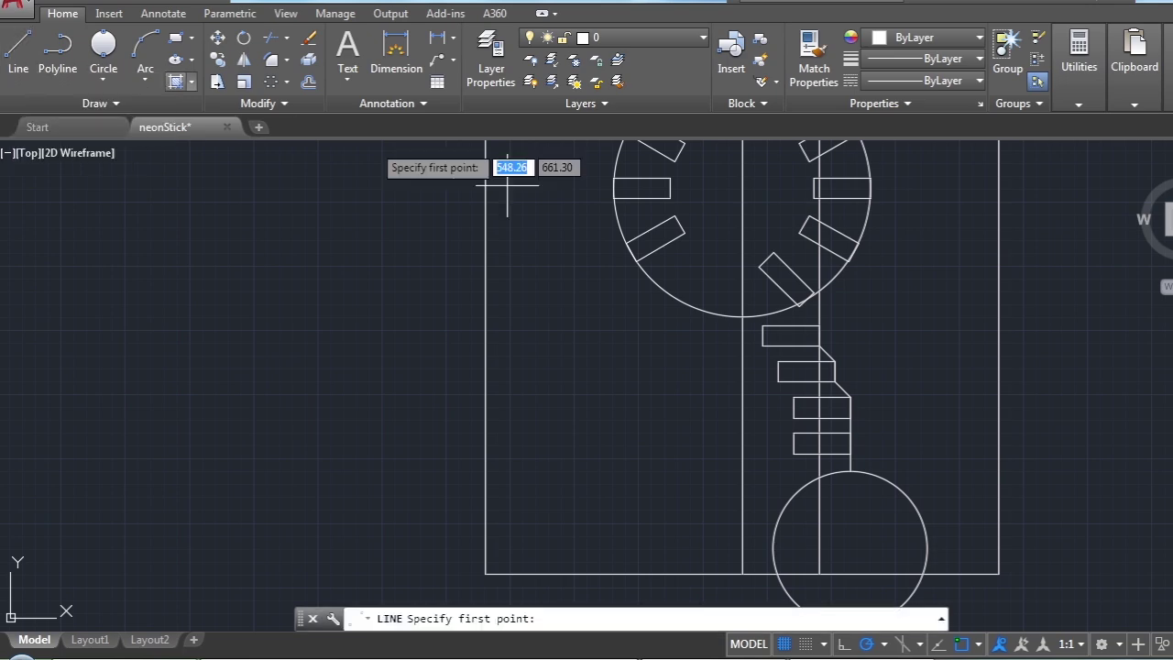
# Draw a short diagonal line from the head slot corner down to the top neck slot corner
pyautogui.click(844, 265)
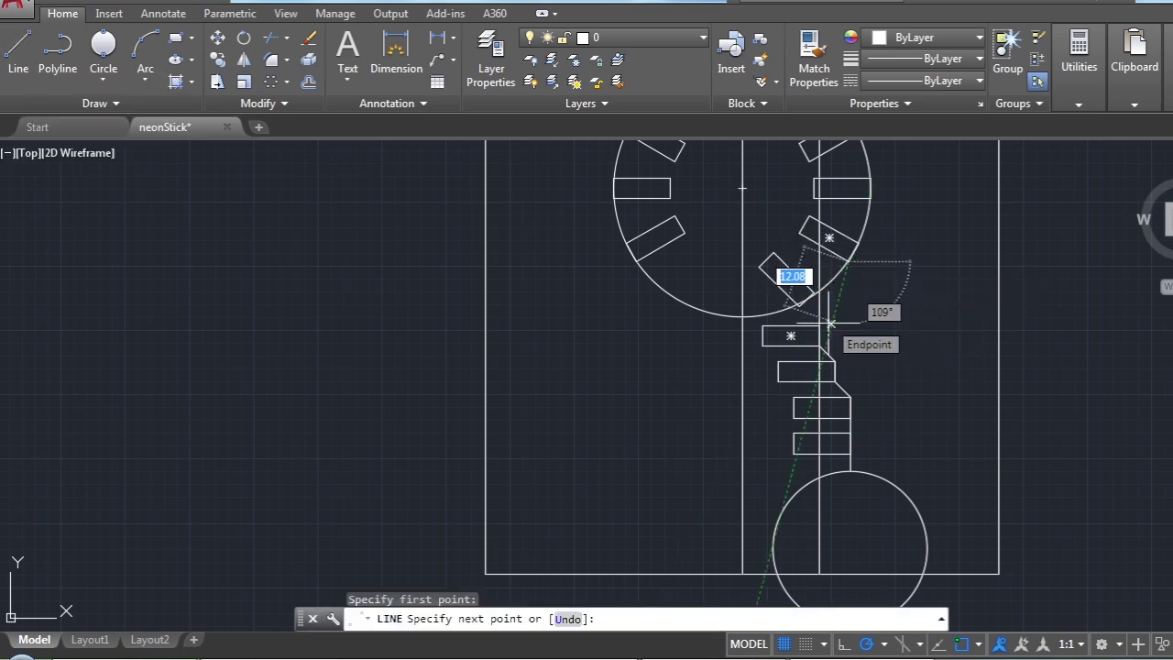
pyautogui.click(819, 324)
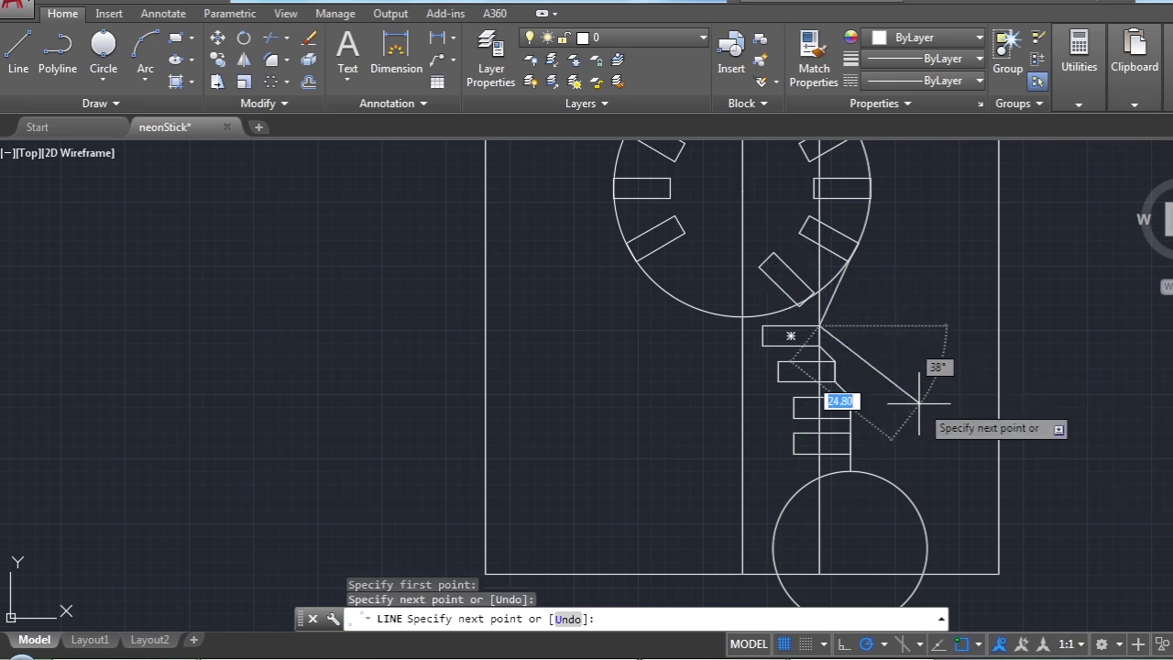
pyautogui.click(834, 361)
pyautogui.press('Escape')
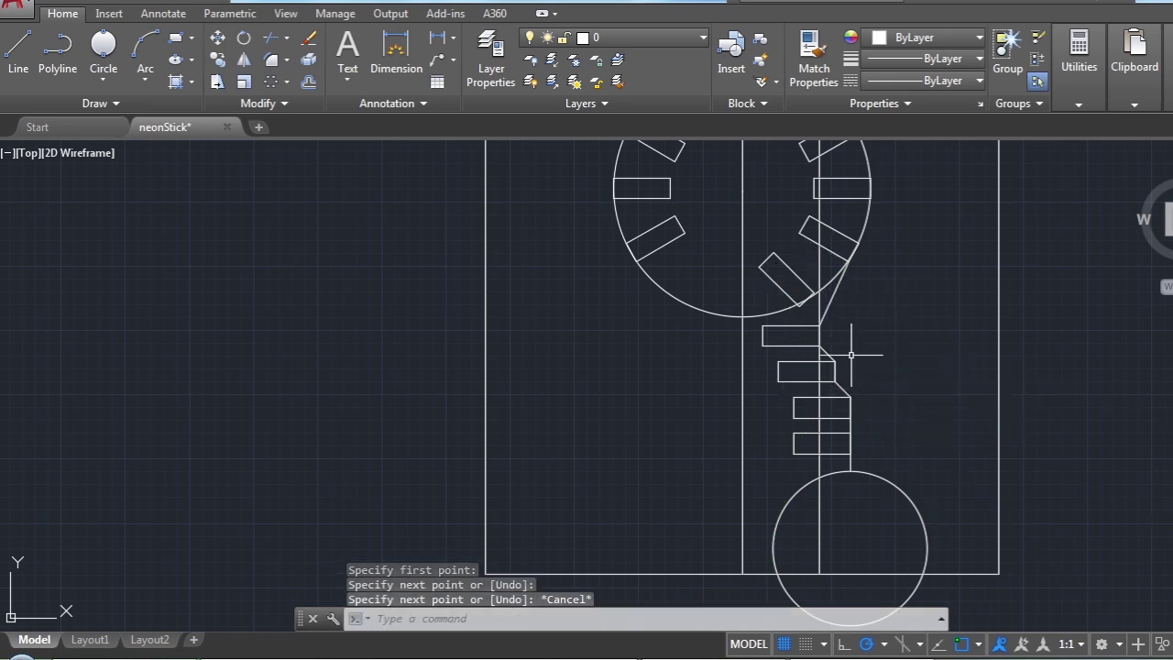
pyautogui.scroll(-2, 843, 364)
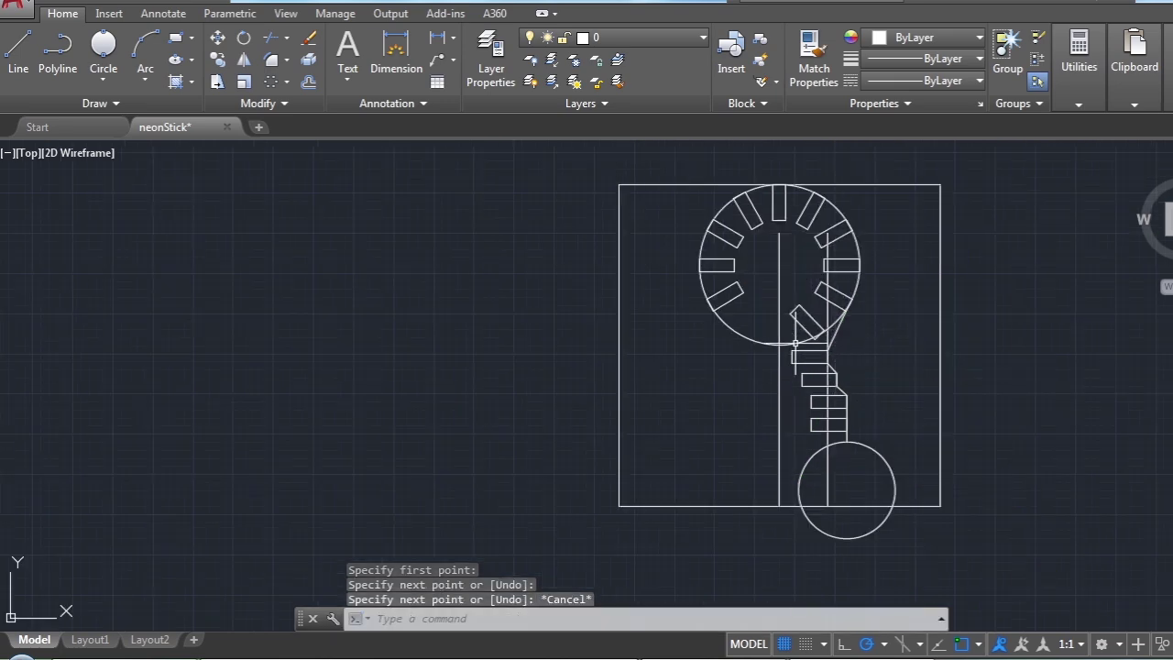
pyautogui.scroll(2, 868, 356)
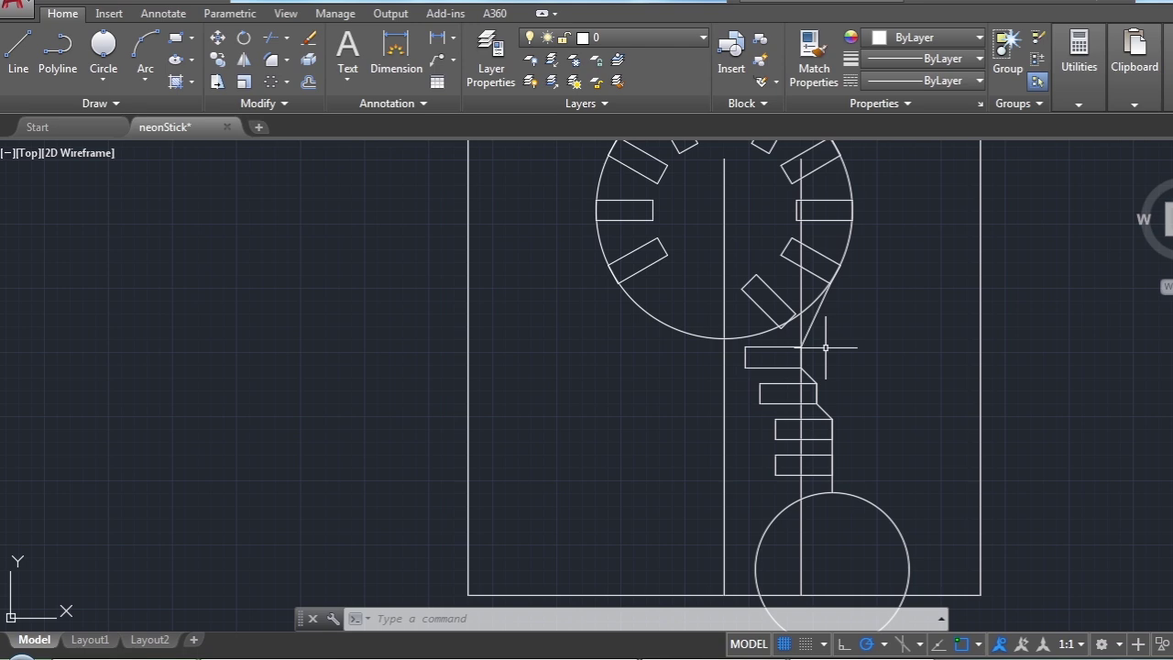
pyautogui.scroll(-2, 825, 347)
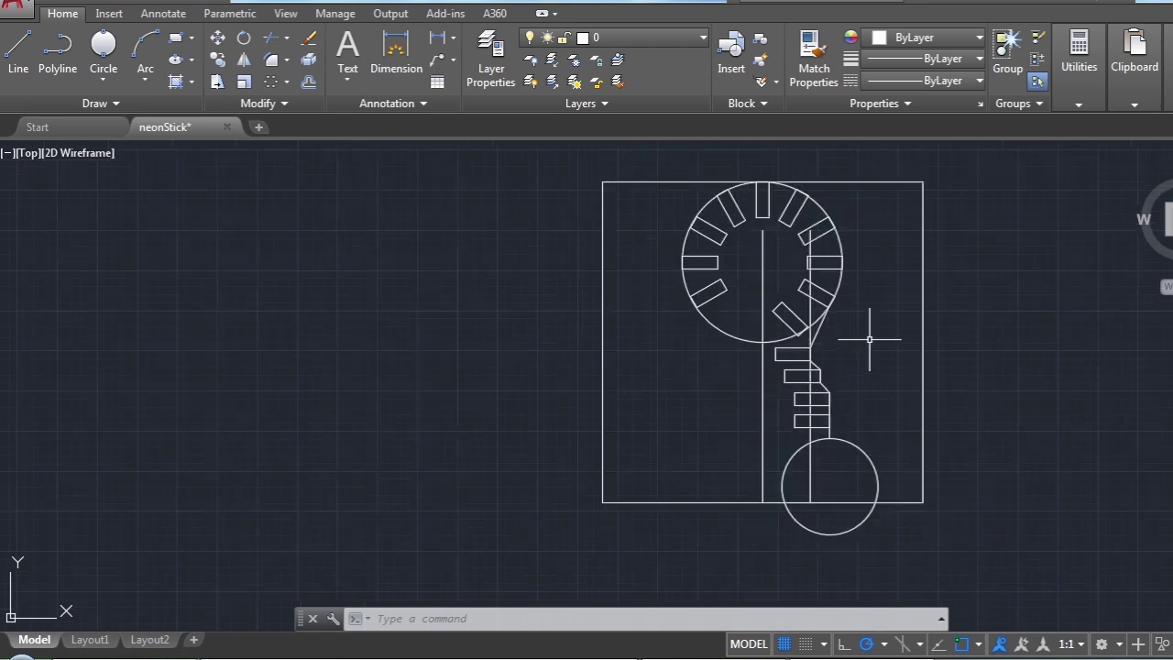
pyautogui.scroll(2, 869, 340)
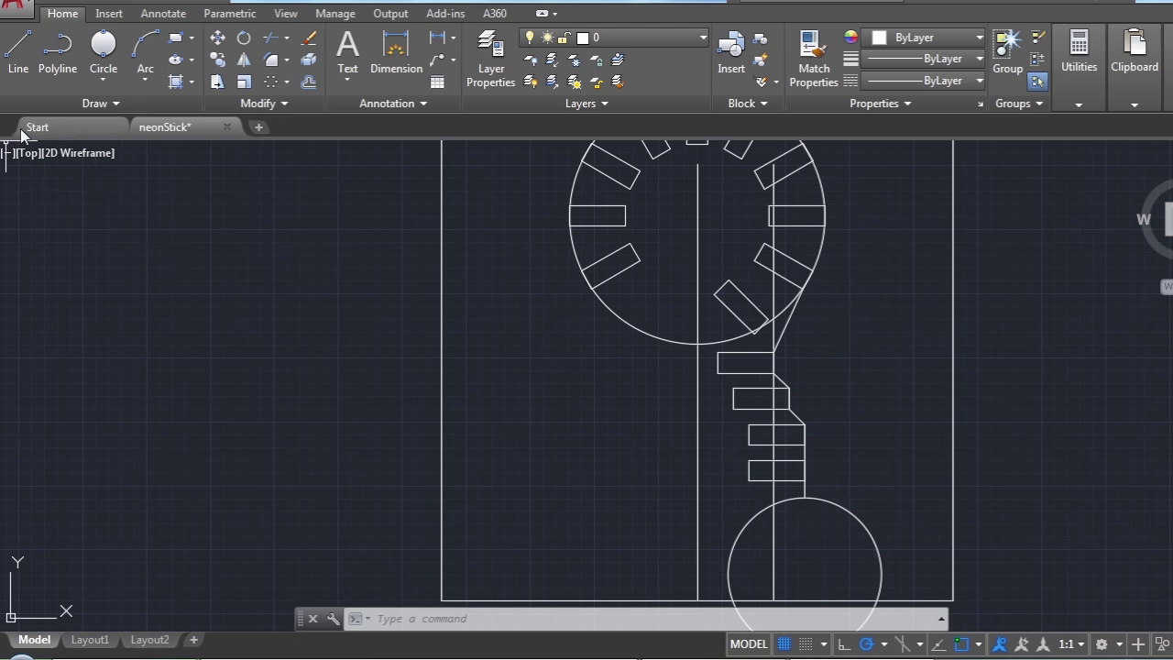
pyautogui.click(146, 53)
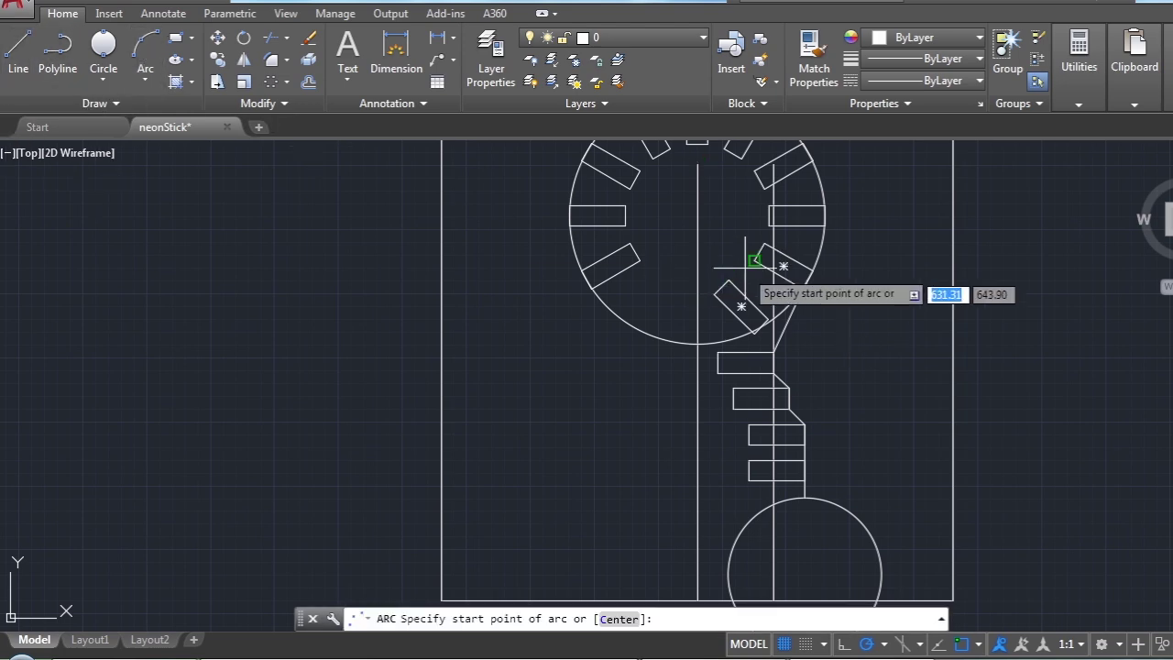
# Draw a 3-point arc from the head circle, past the neck, ending right of the base circle
pyautogui.click(802, 290)
pyautogui.click(788, 385)
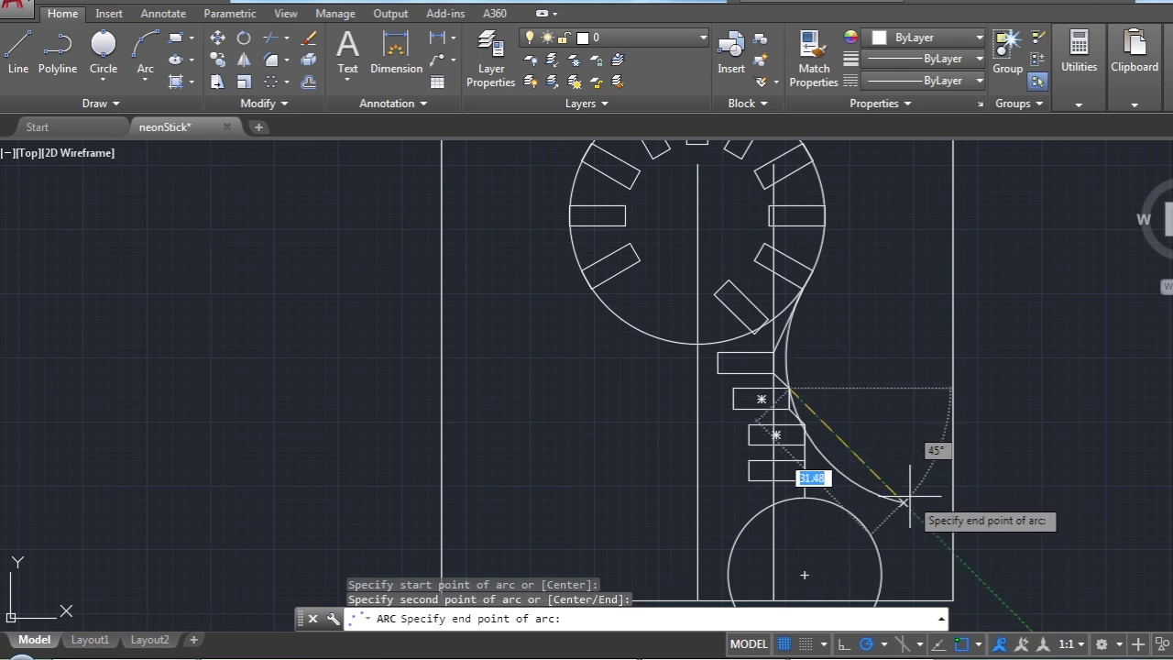
pyautogui.click(903, 500)
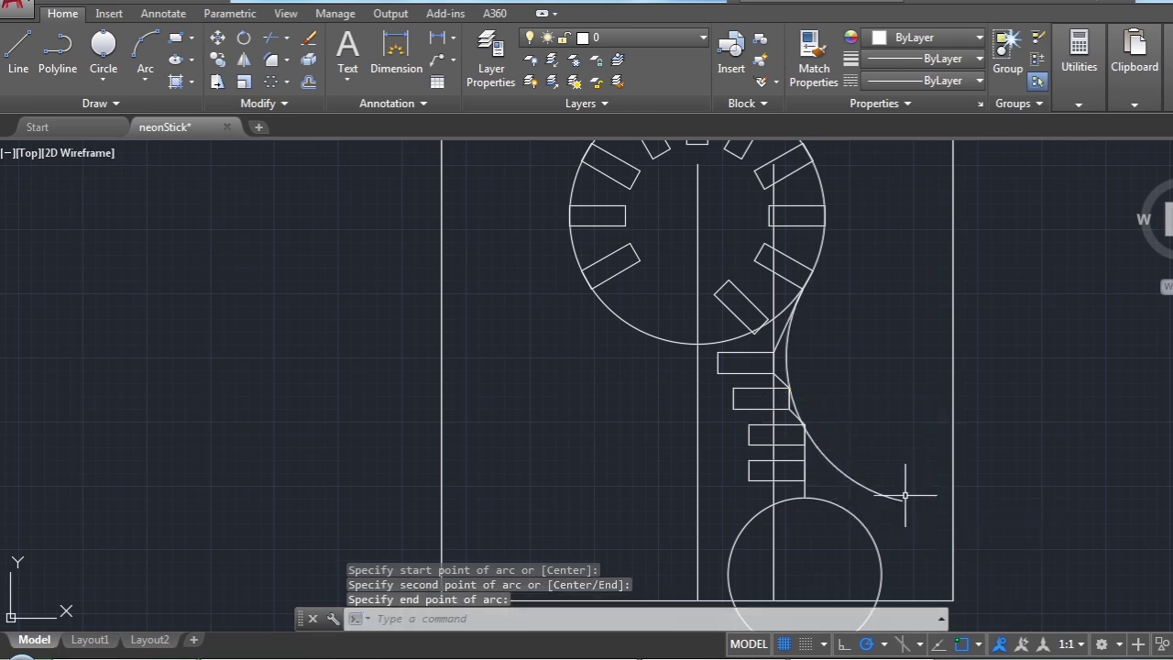
pyautogui.scroll(4, 834, 467)
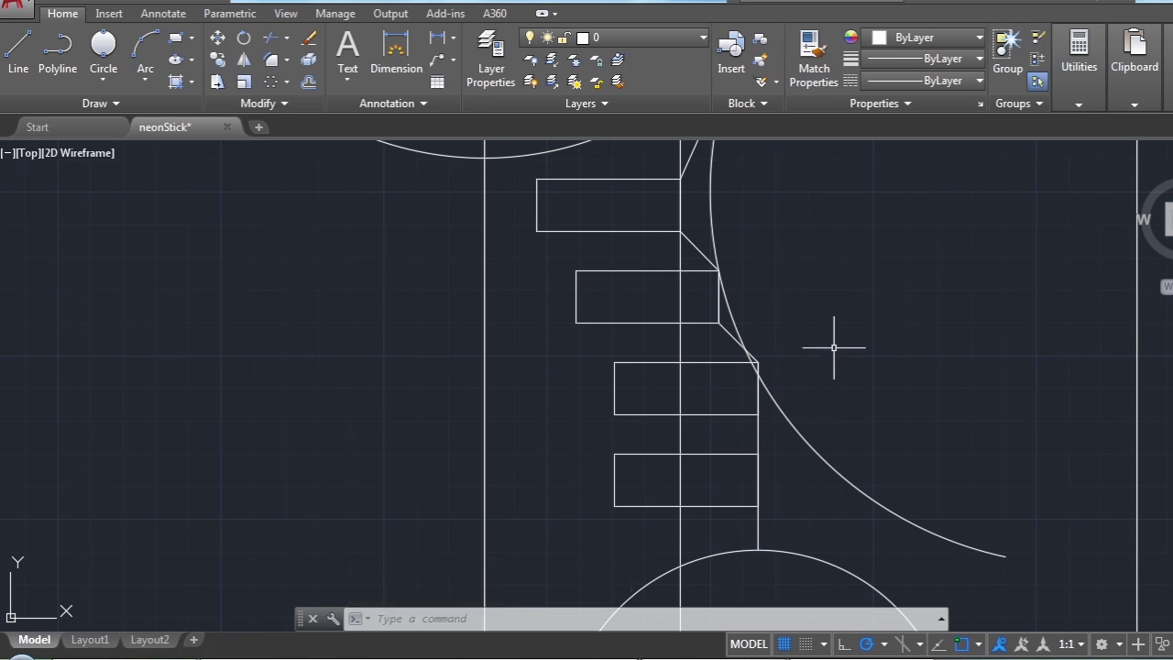
pyautogui.scroll(-2, 833, 347)
pyautogui.scroll(-1, 825, 341)
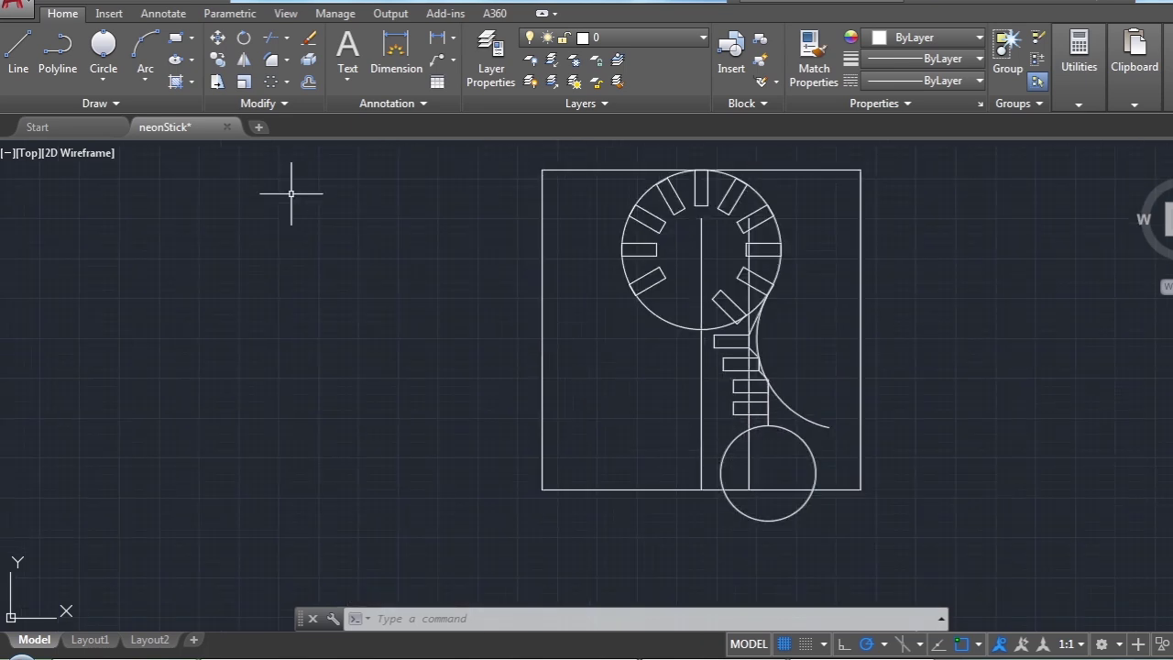
# Trim the diagonal and horizontal line ends overlapping the arc and steep neck line
pyautogui.click(270, 41)
pyautogui.click(938, 165)
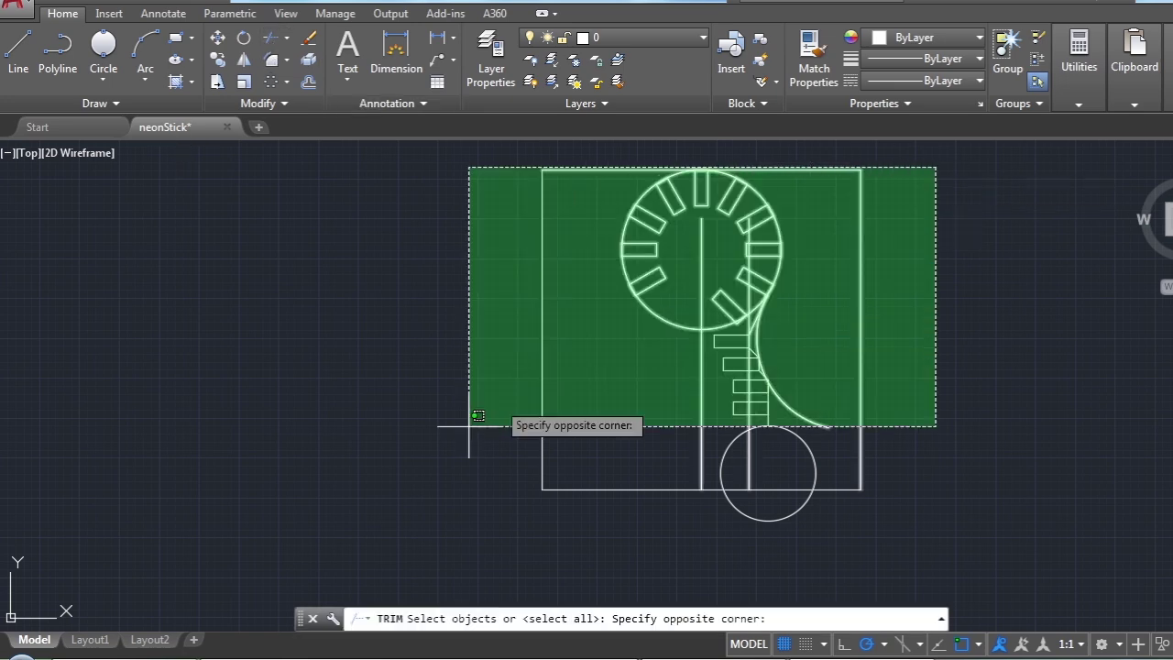
pyautogui.click(348, 602)
pyautogui.press('Return')
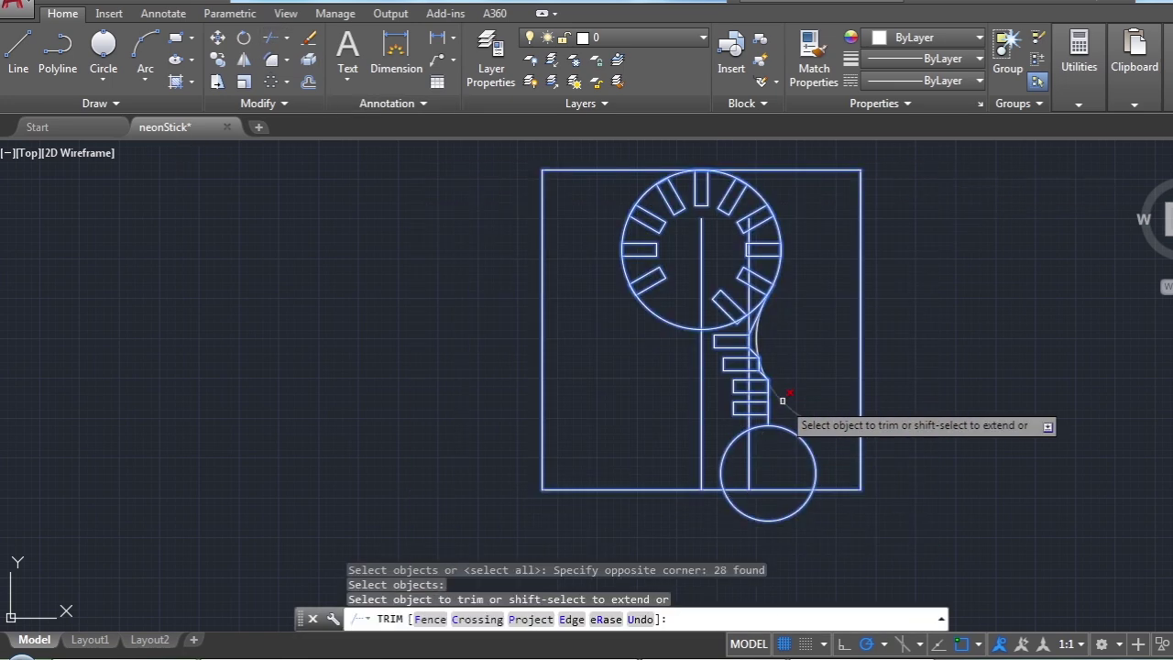
pyautogui.scroll(2, 759, 346)
pyautogui.scroll(2, 759, 357)
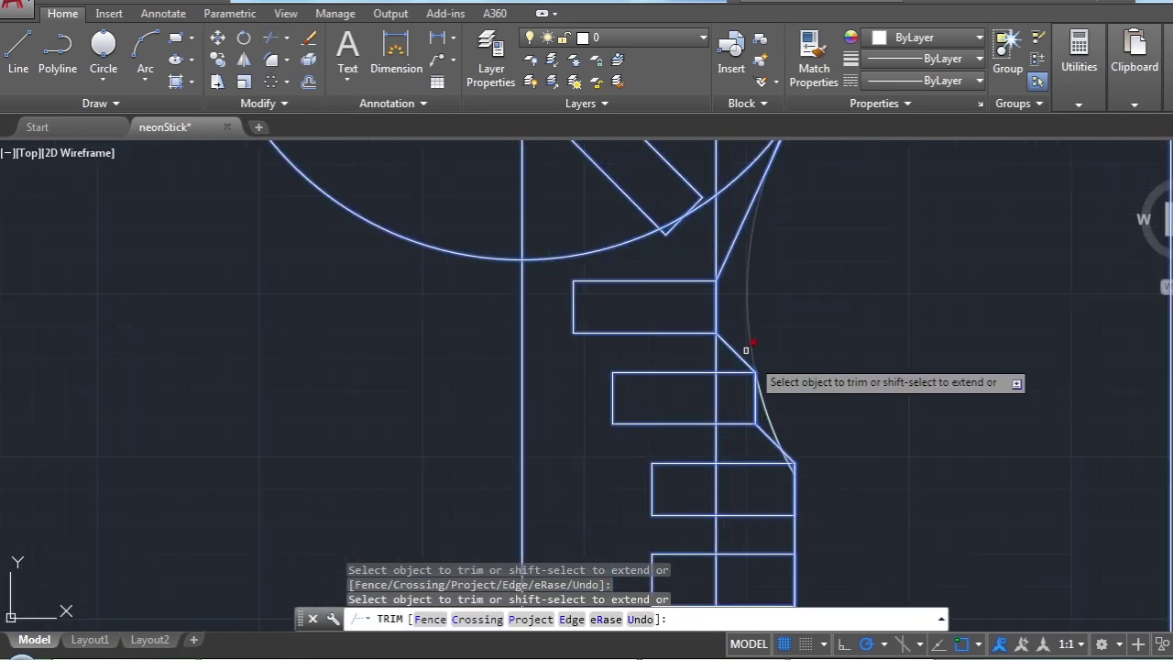
pyautogui.click(728, 244)
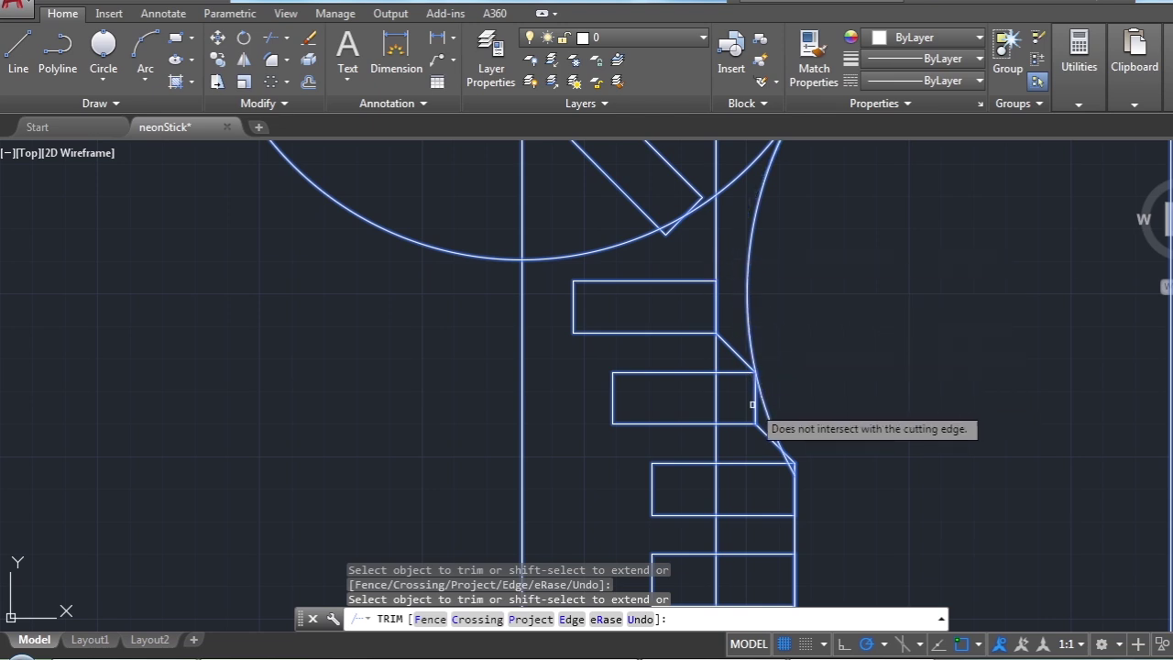
pyautogui.scroll(2, 760, 381)
pyautogui.scroll(1, 760, 375)
pyautogui.scroll(-1, 760, 376)
pyautogui.scroll(2, 746, 301)
pyautogui.scroll(-3, 798, 424)
pyautogui.scroll(2, 778, 343)
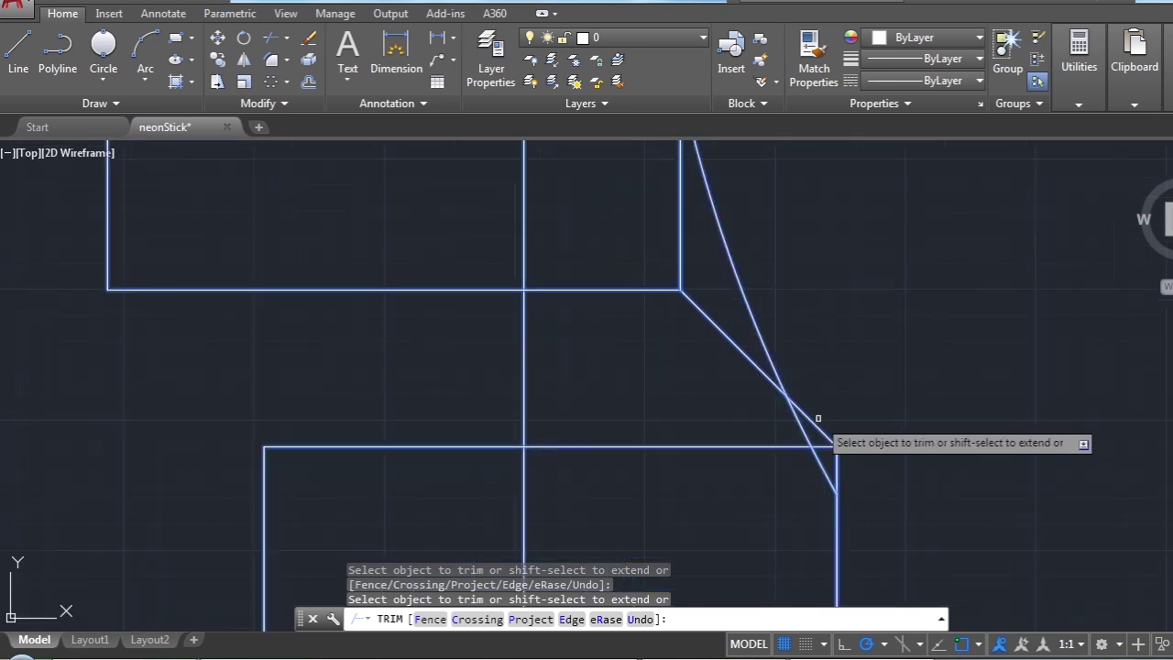
pyautogui.click(812, 418)
pyautogui.click(826, 446)
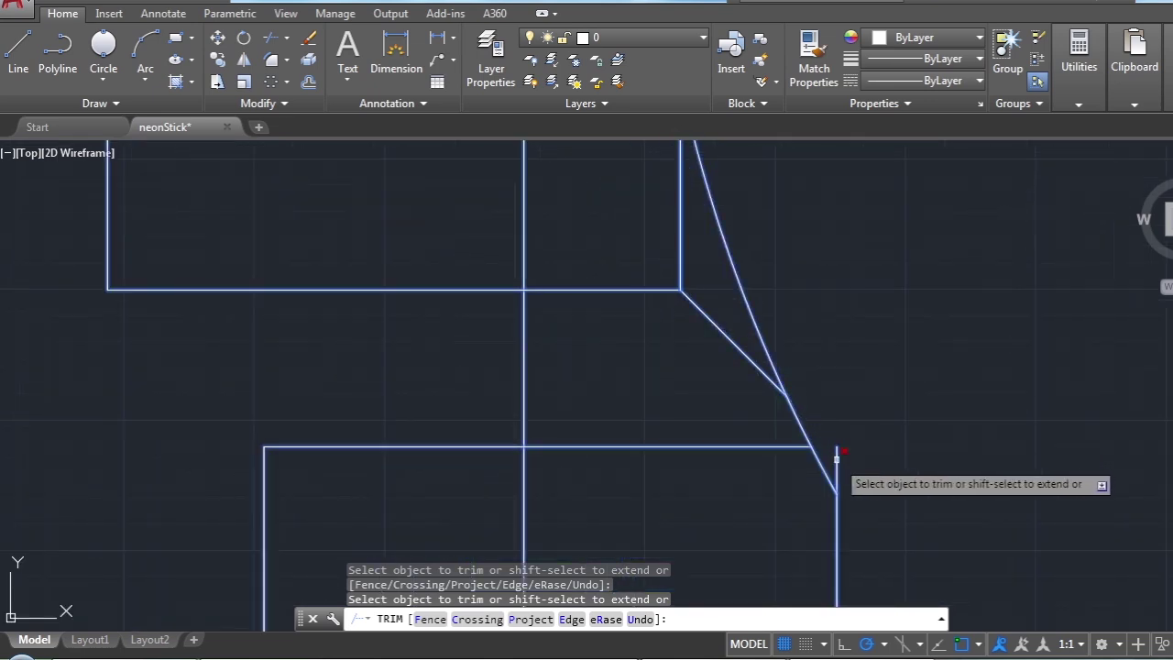
pyautogui.scroll(-4, 836, 403)
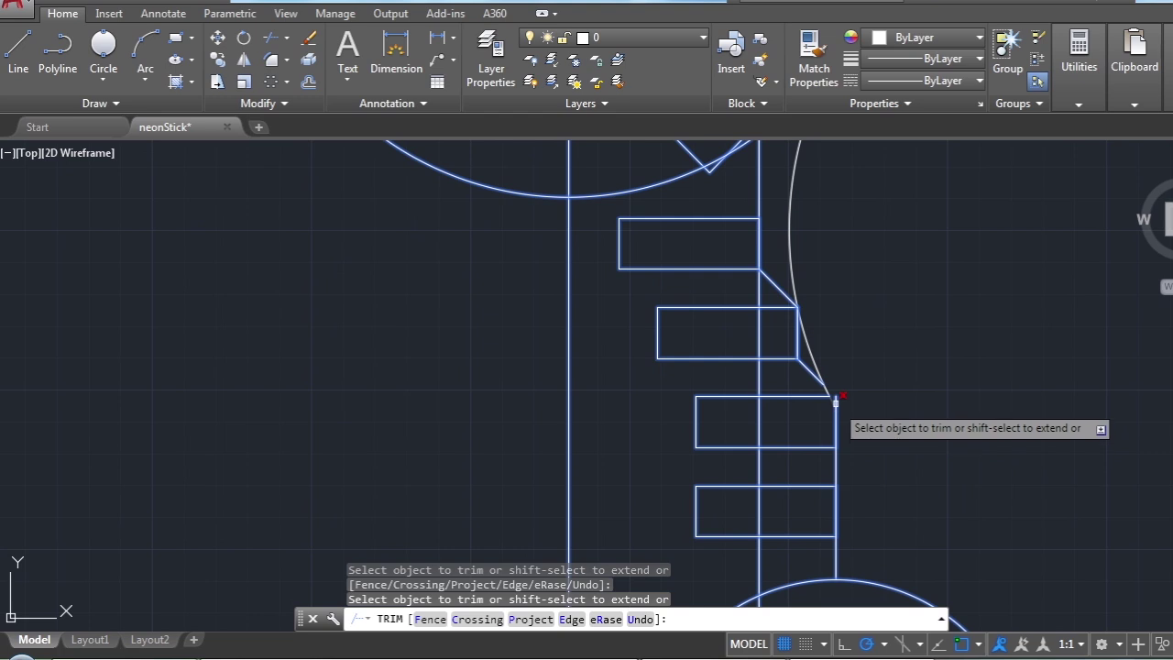
pyautogui.press('Escape')
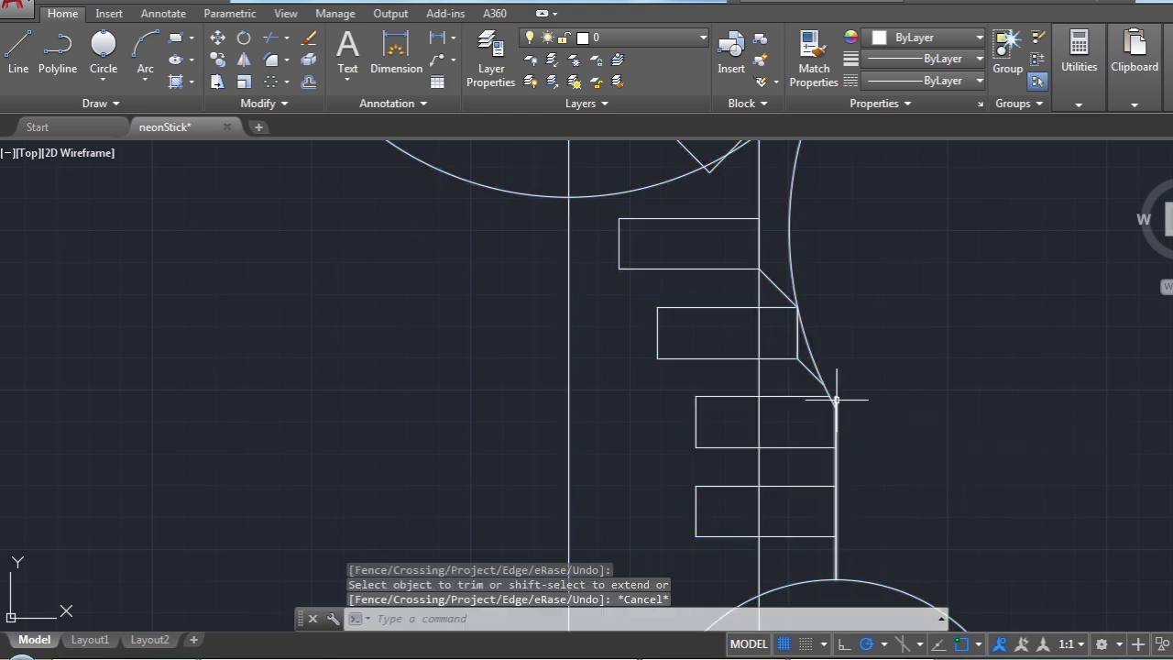
# Erase the vertical line leading down to the base circle
pyautogui.click(836, 401)
pyautogui.press('Delete')
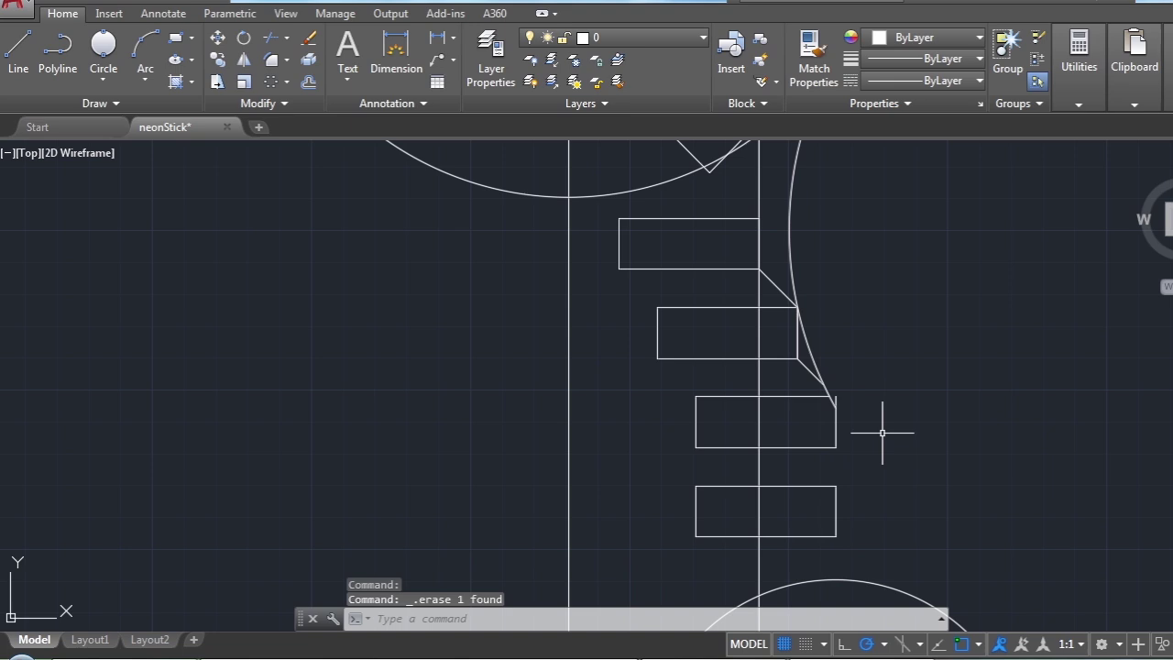
pyautogui.click(837, 397)
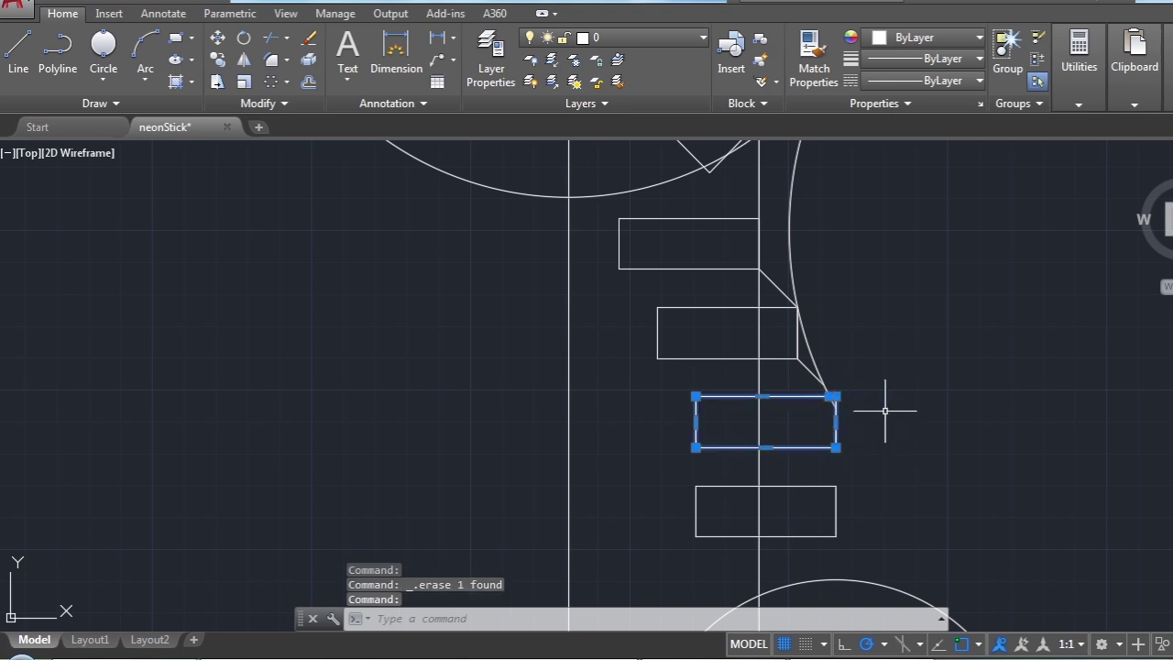
pyautogui.scroll(2, 865, 425)
pyautogui.press('Escape')
pyautogui.scroll(4, 866, 404)
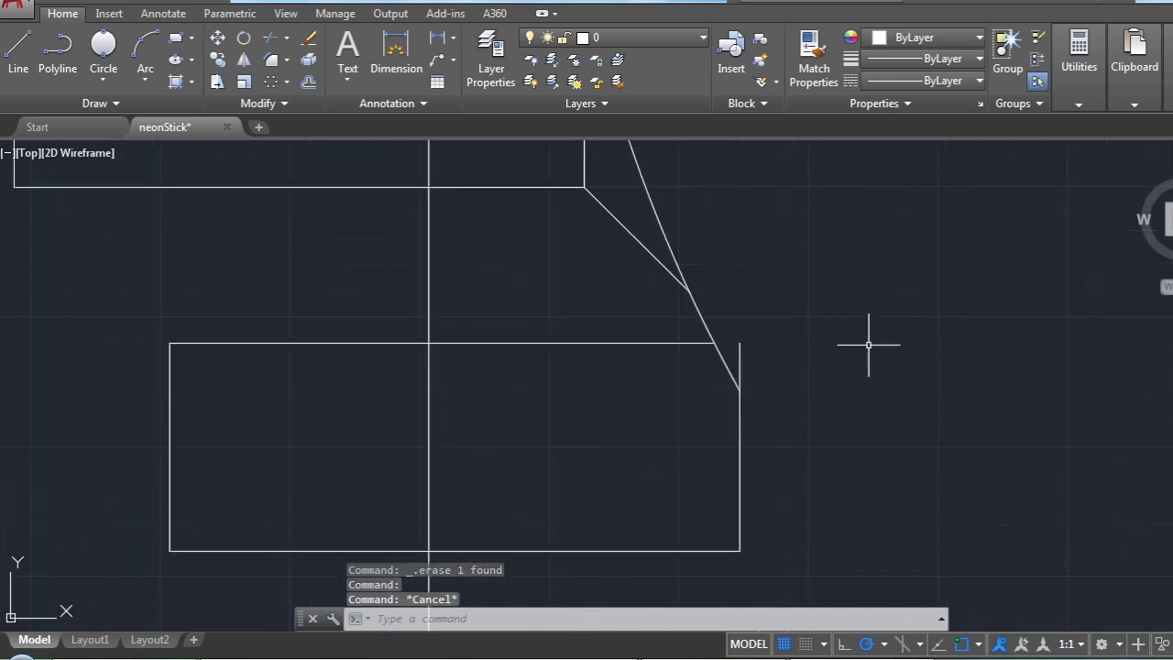
# Trim off the slot corner protruding past the slanted edge
pyautogui.click(869, 344)
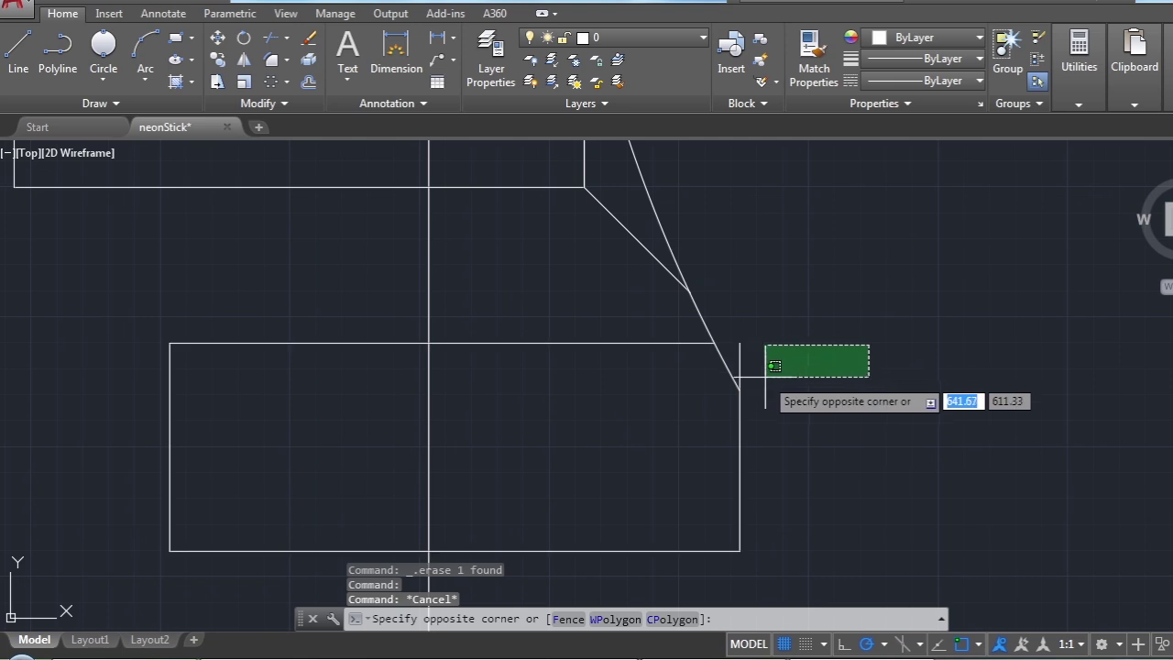
pyautogui.press('Escape')
pyautogui.click(271, 58)
pyautogui.scroll(6, 824, 408)
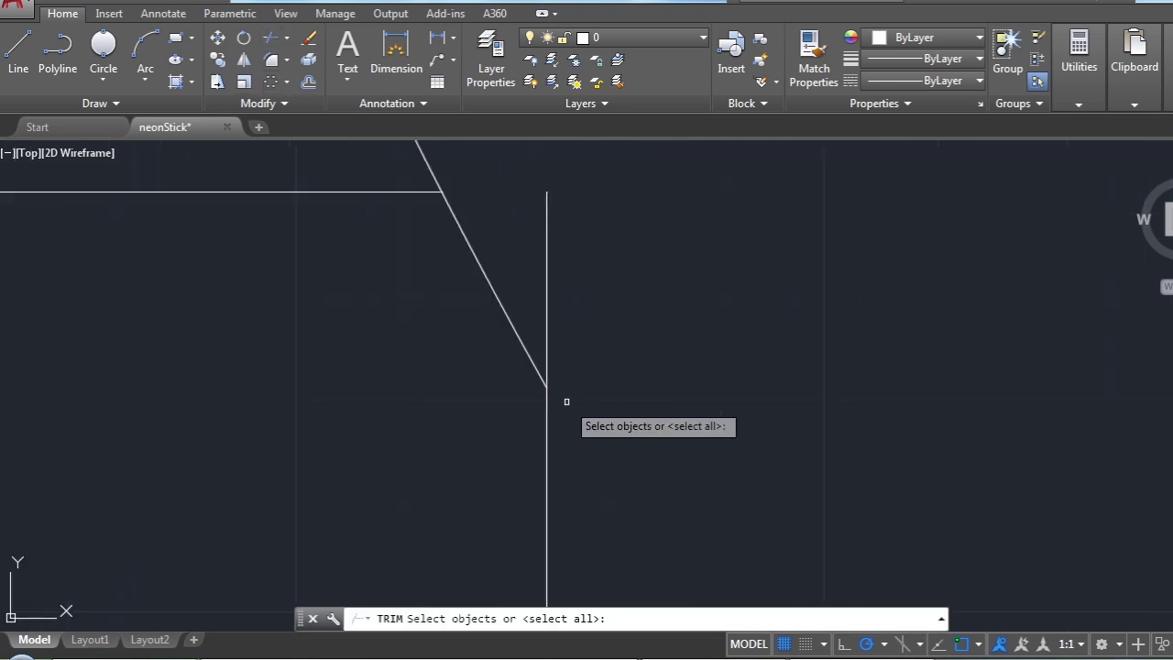
pyautogui.scroll(-6, 633, 396)
pyautogui.click(702, 261)
pyautogui.click(589, 411)
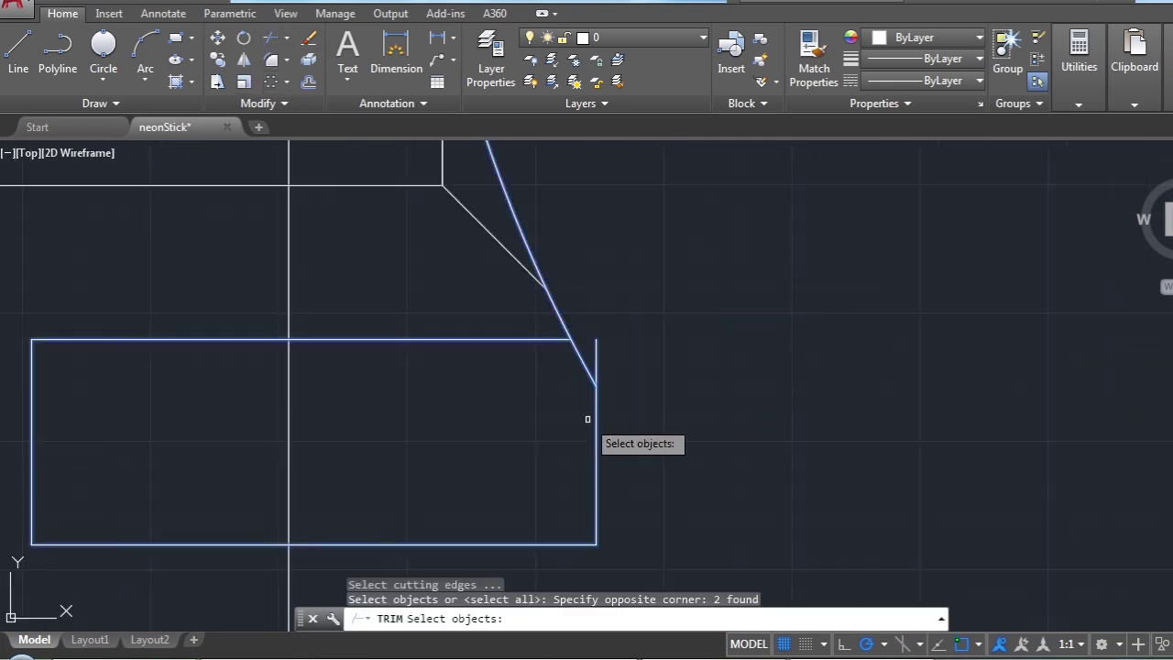
pyautogui.press('Return')
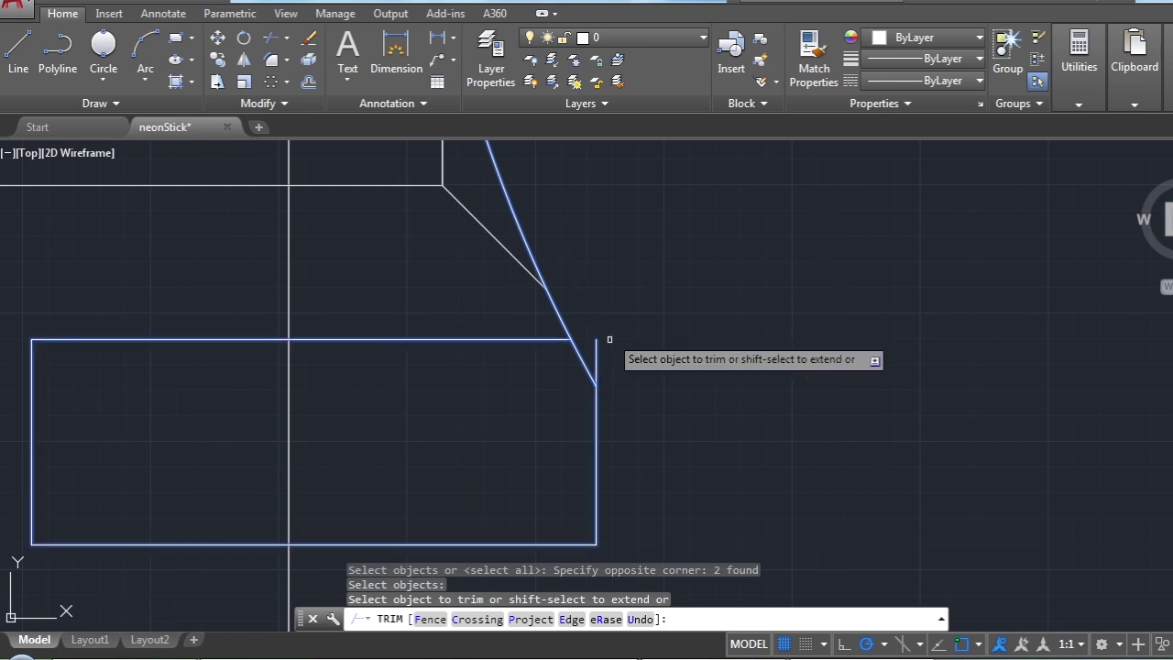
pyautogui.click(596, 348)
pyautogui.scroll(-6, 670, 329)
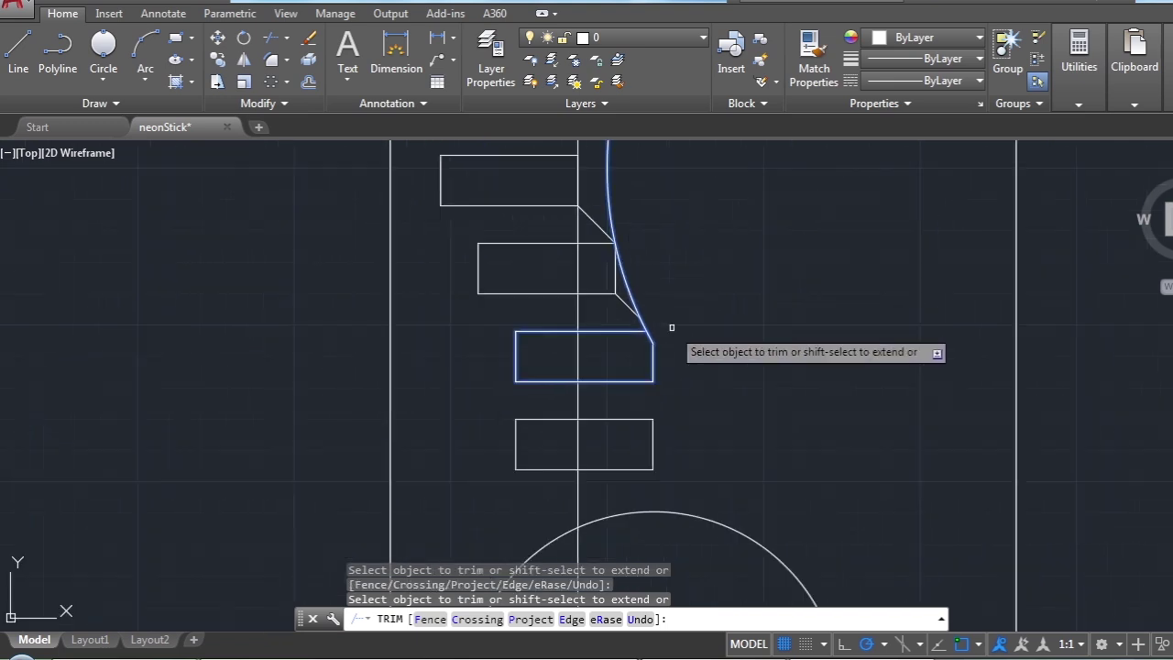
# Draw a vertical line from the lower slot corner down to the base circle's top
pyautogui.click(18, 51)
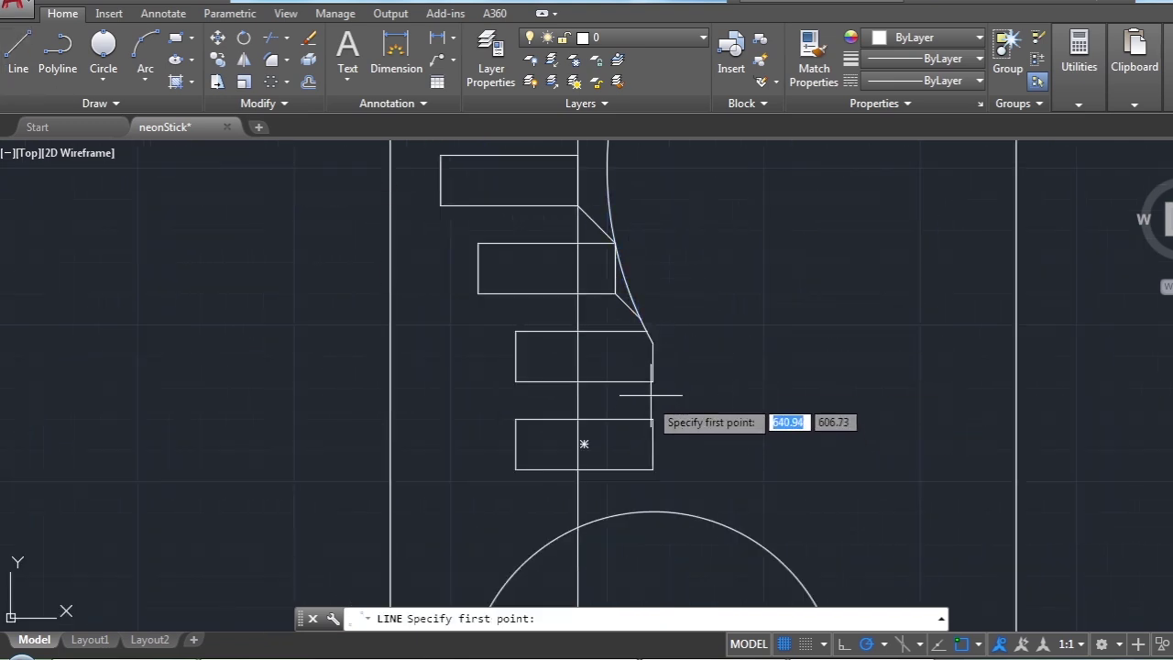
pyautogui.click(652, 381)
pyautogui.click(652, 511)
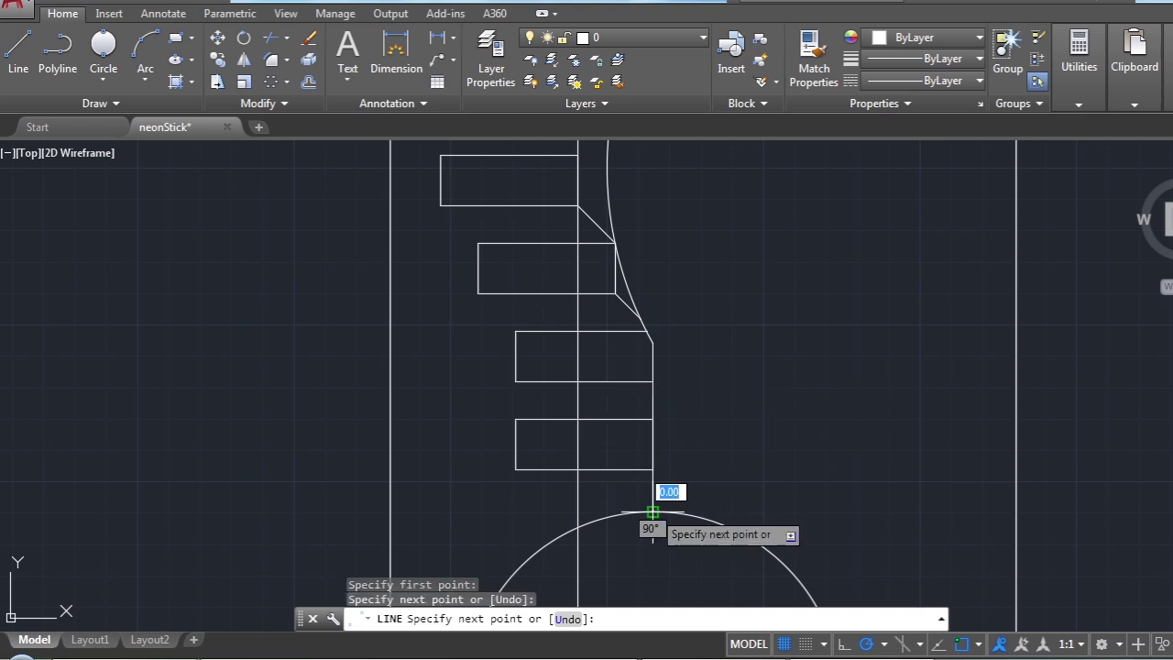
pyautogui.press('Escape')
pyautogui.scroll(-2, 687, 385)
pyautogui.scroll(-2, 692, 375)
pyautogui.scroll(2, 693, 363)
pyautogui.scroll(-1, 693, 364)
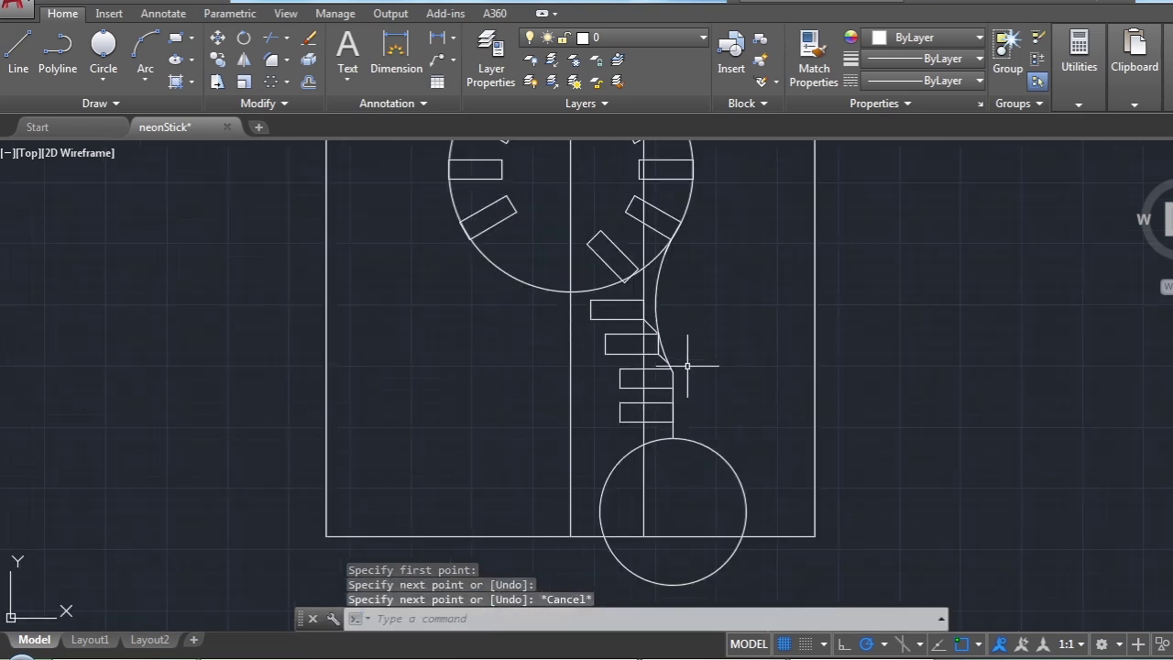
pyautogui.scroll(5, 684, 380)
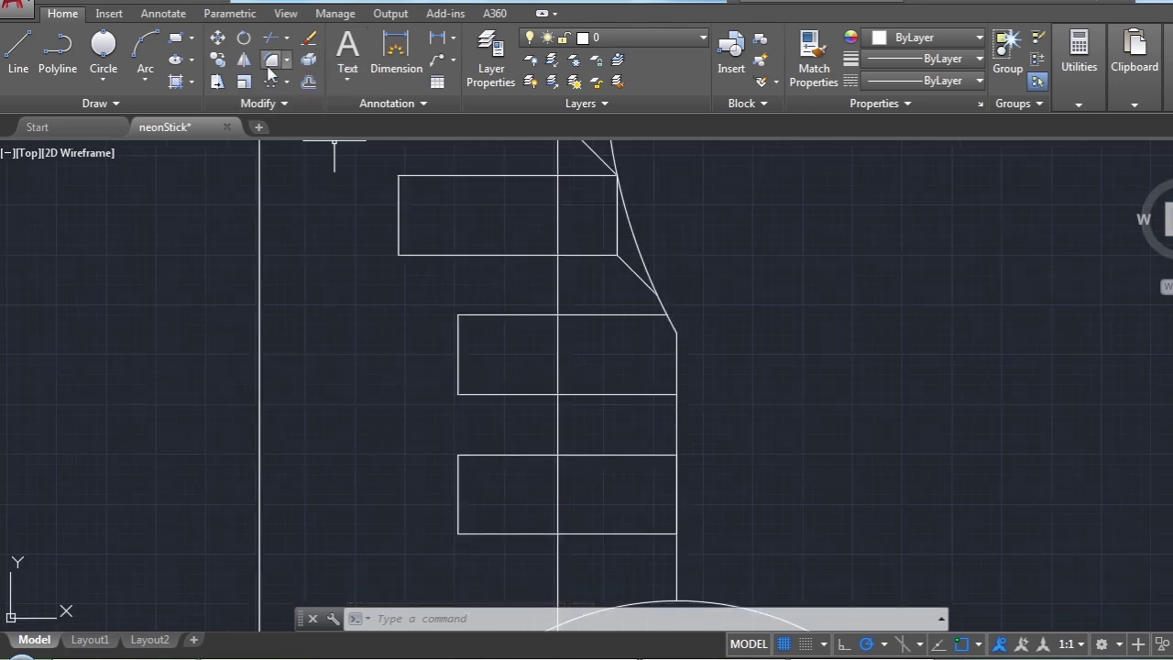
# Try a radius-5 fillet on the curved neck edge, then cancel it
pyautogui.click(271, 60)
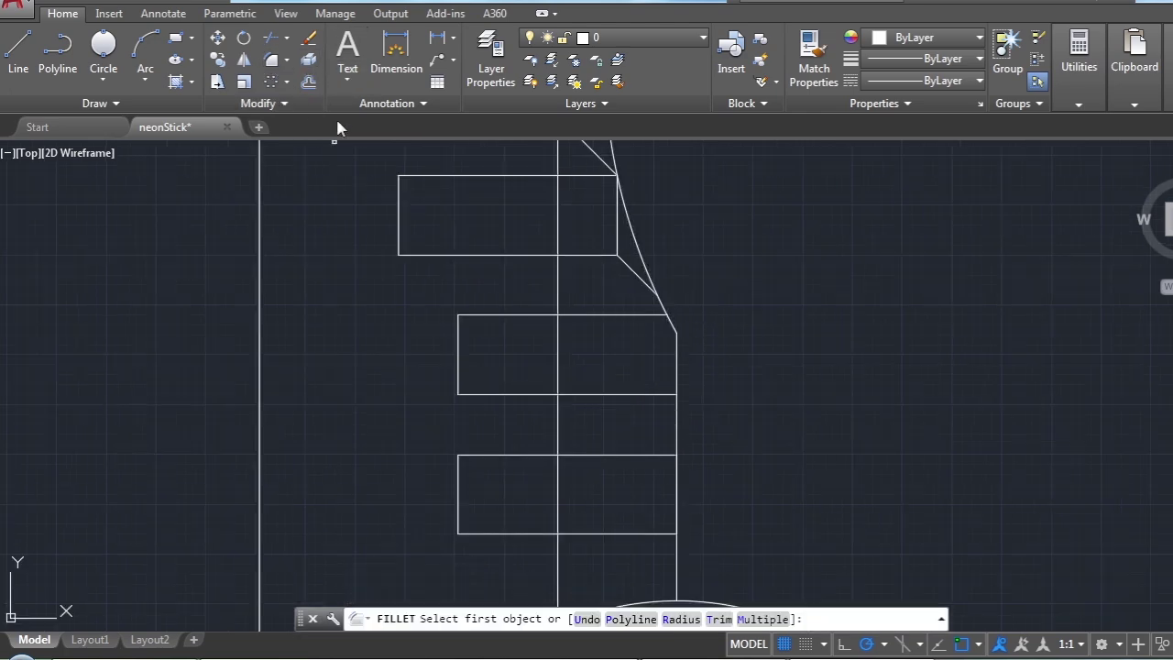
pyautogui.click(702, 619)
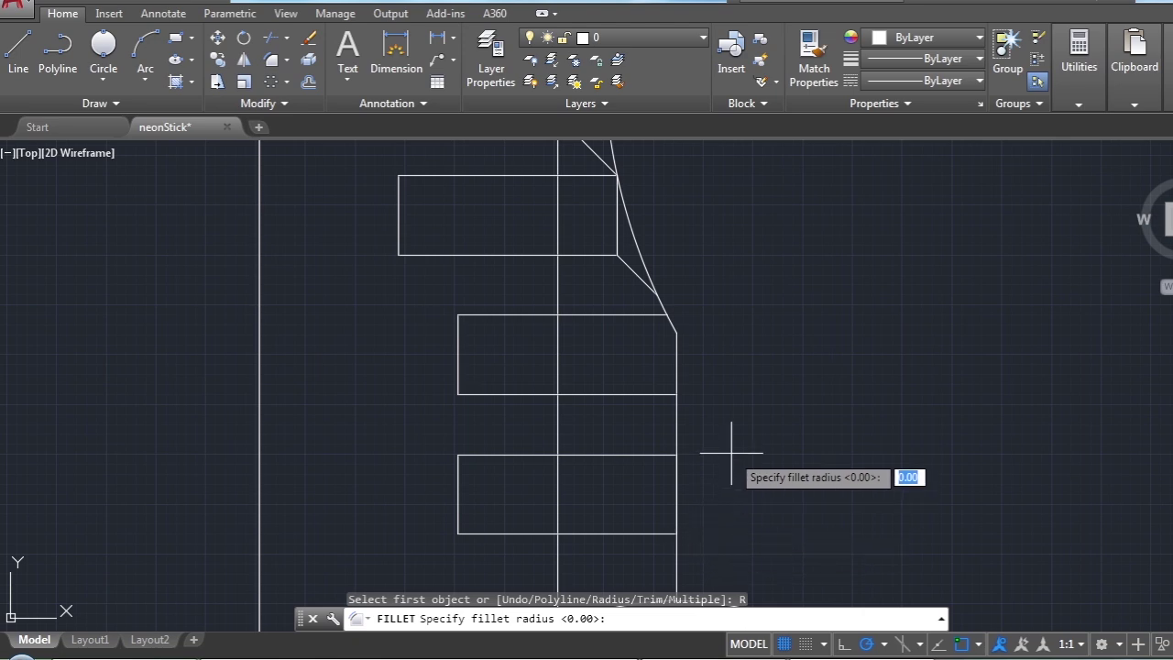
pyautogui.write('5')
pyautogui.press('Return')
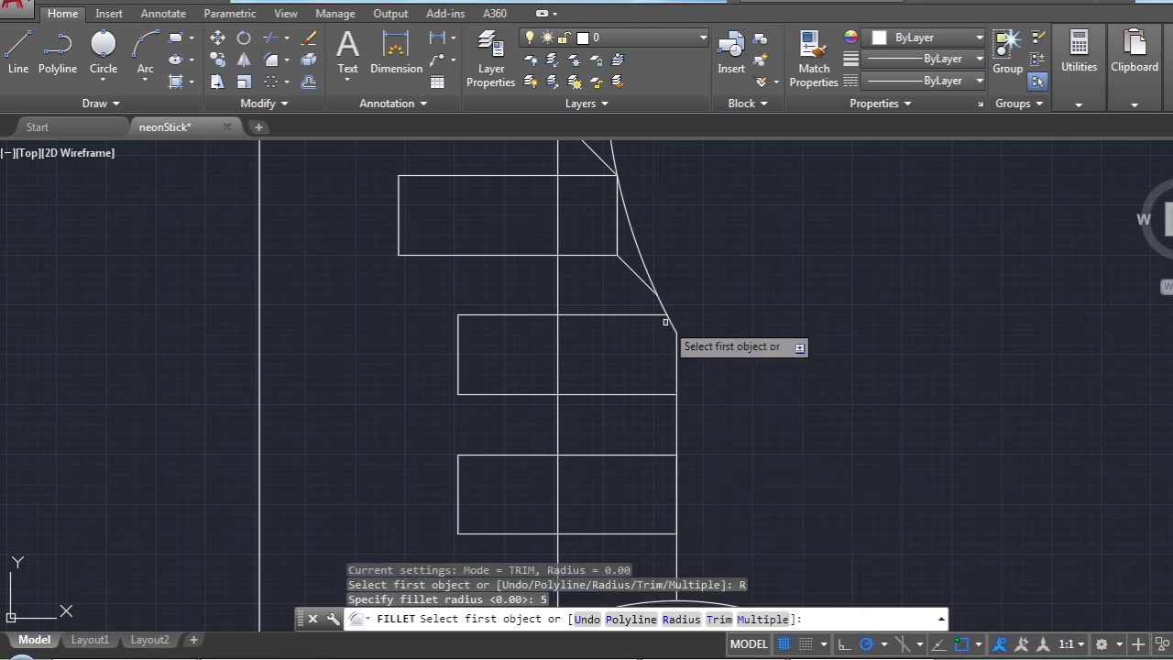
pyautogui.click(670, 322)
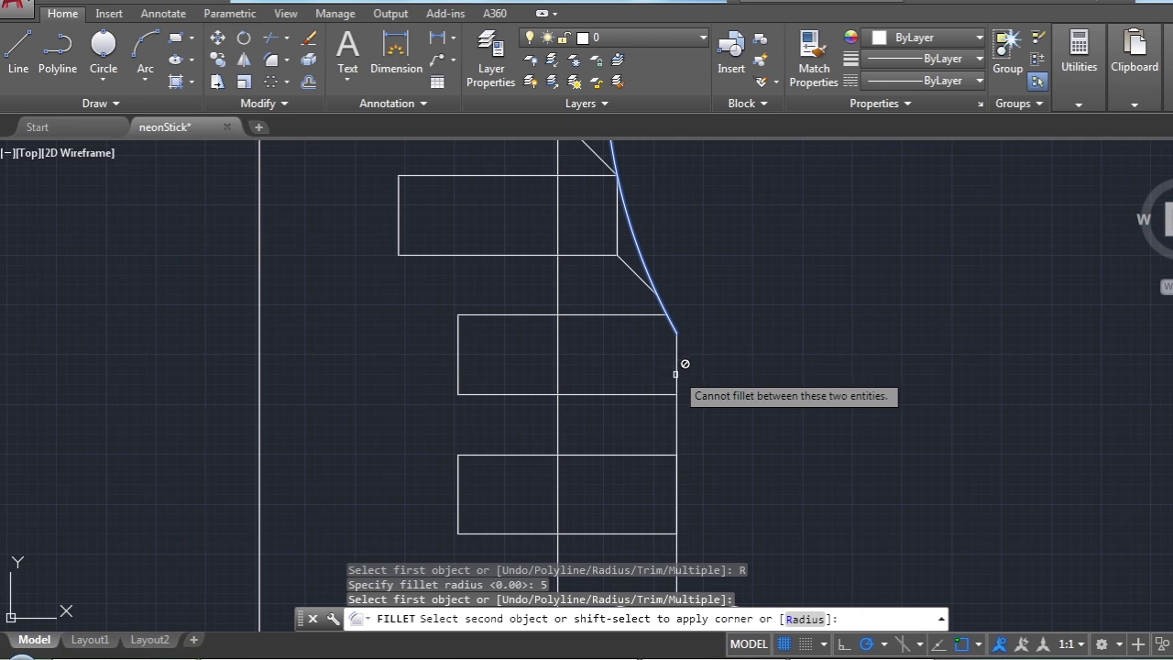
pyautogui.press('Escape')
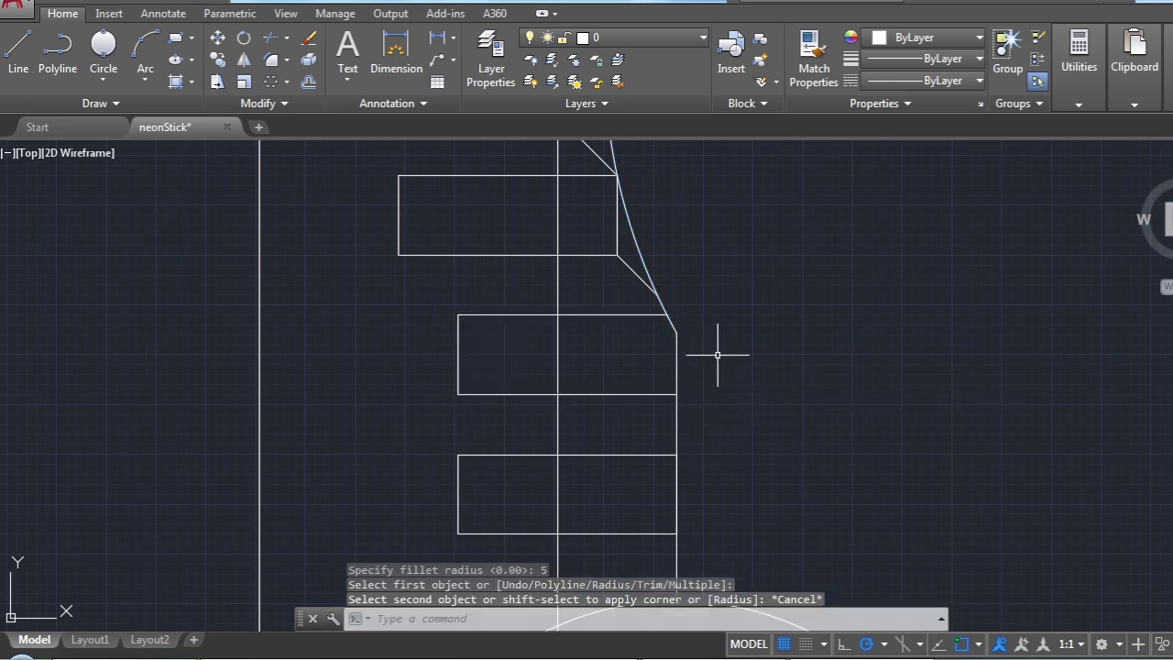
# Hide the middle neck slot and draw a vertical line down from the curve's lower end
pyautogui.click(458, 354)
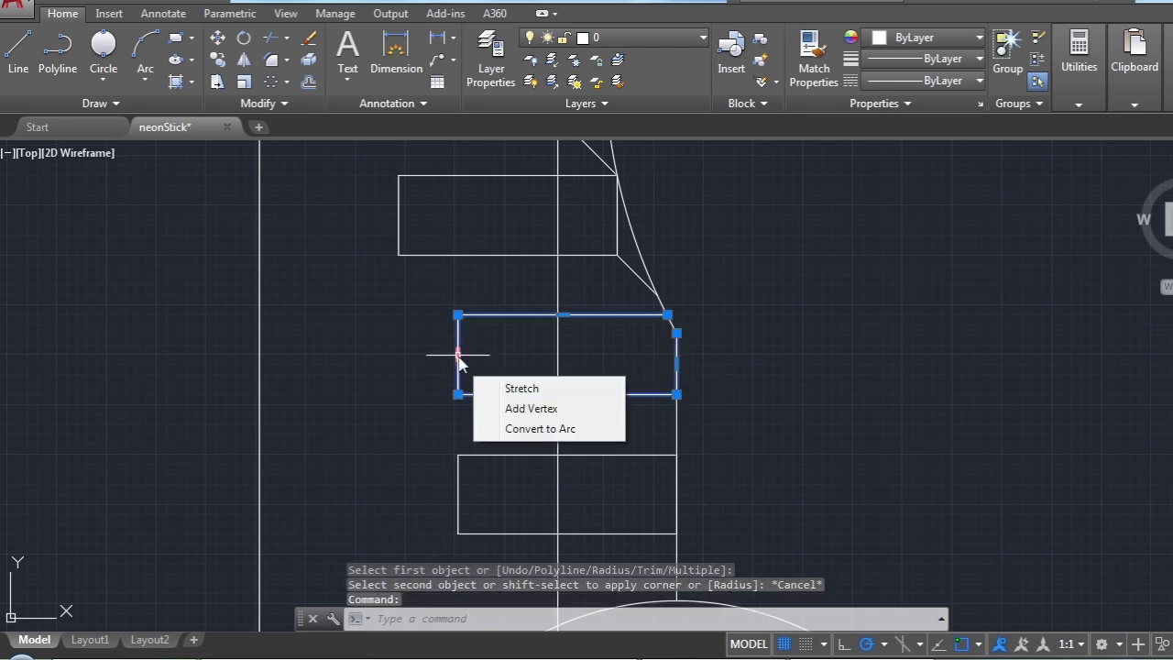
pyautogui.rightClick(460, 359)
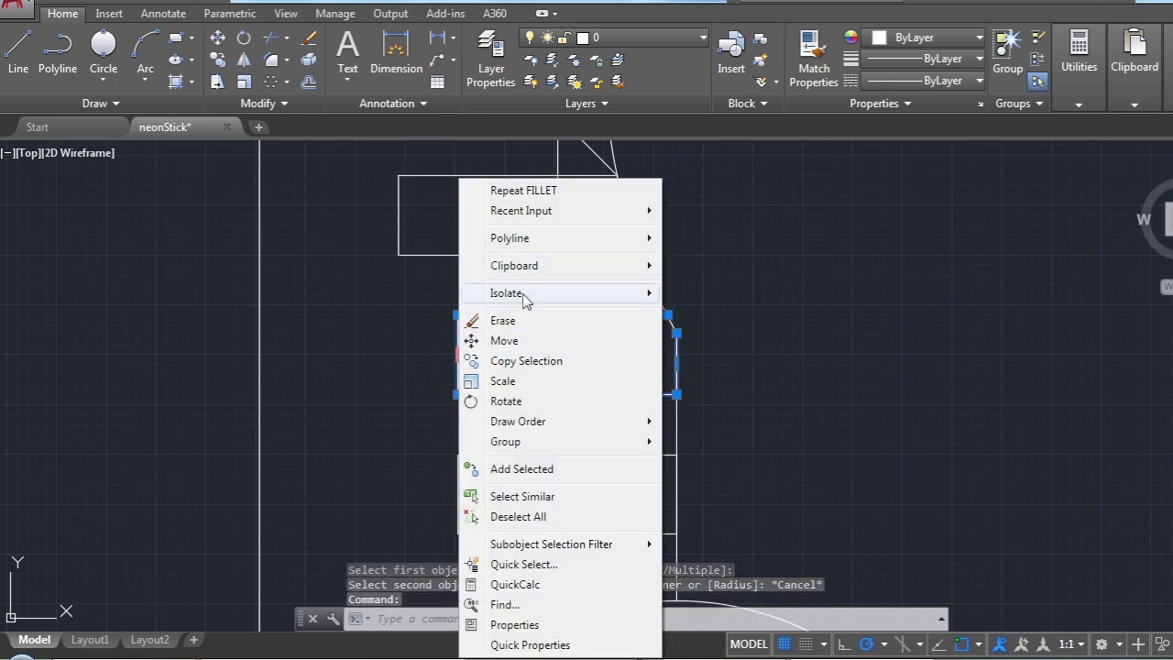
pyautogui.click(748, 316)
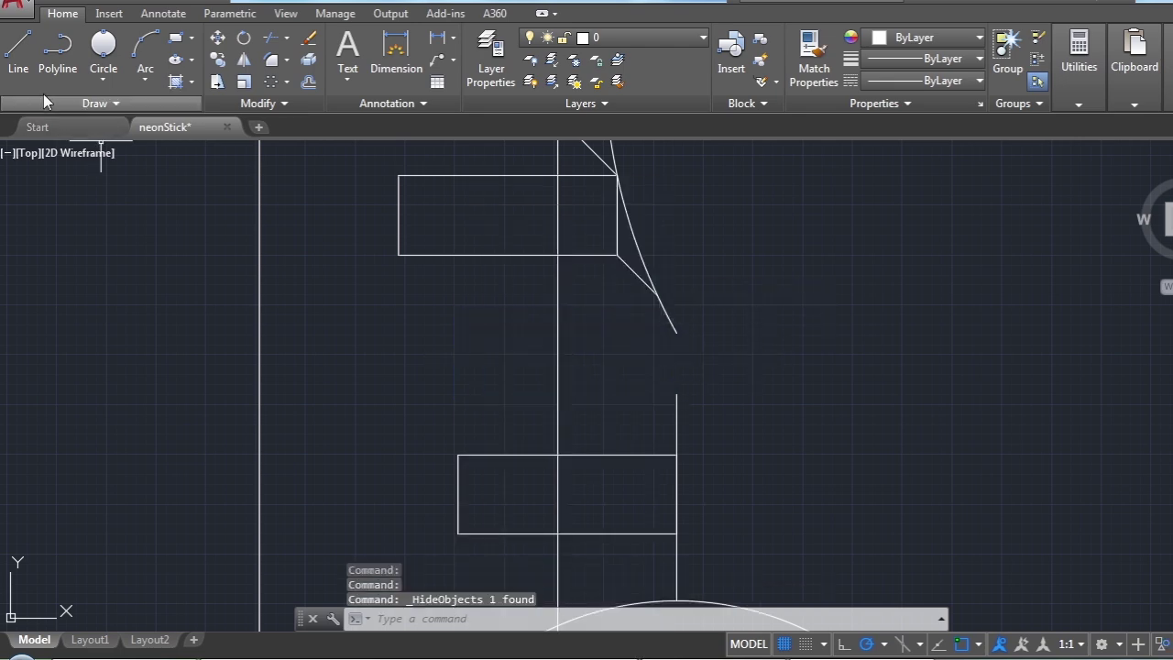
pyautogui.click(18, 46)
pyautogui.click(677, 333)
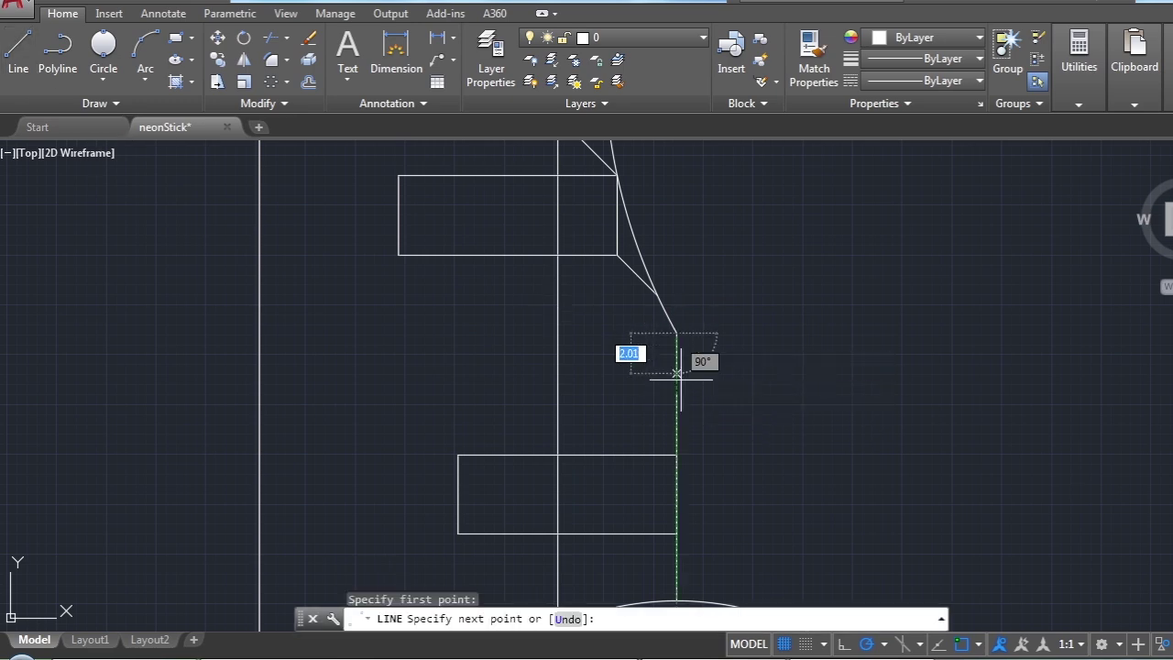
pyautogui.click(676, 395)
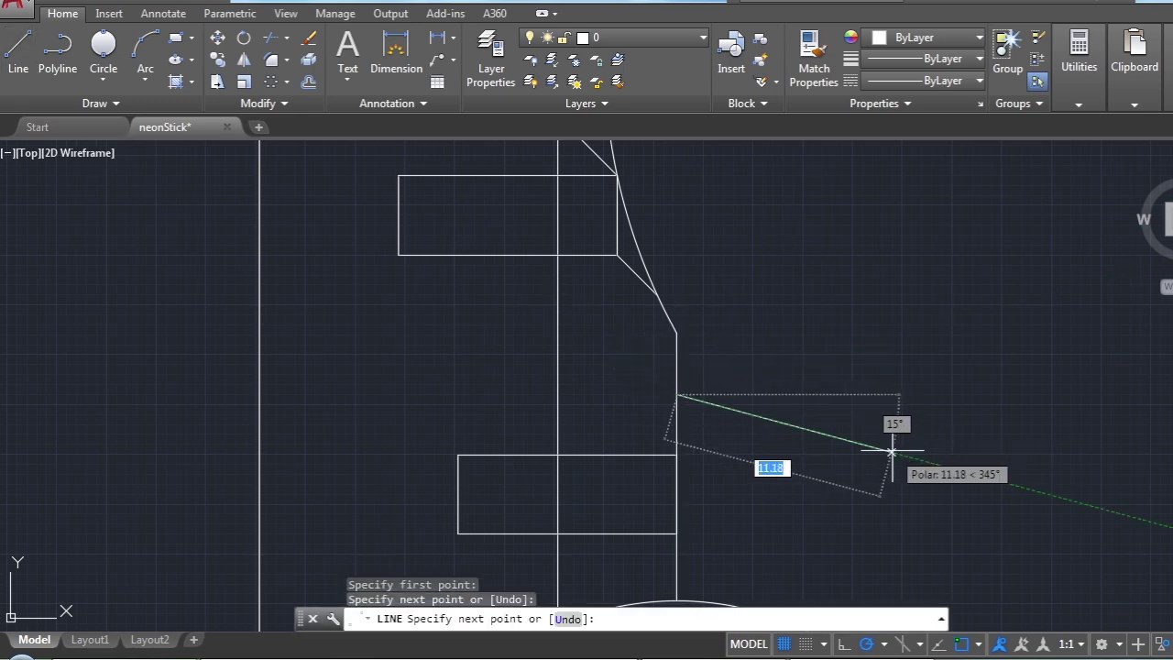
pyautogui.press('Return')
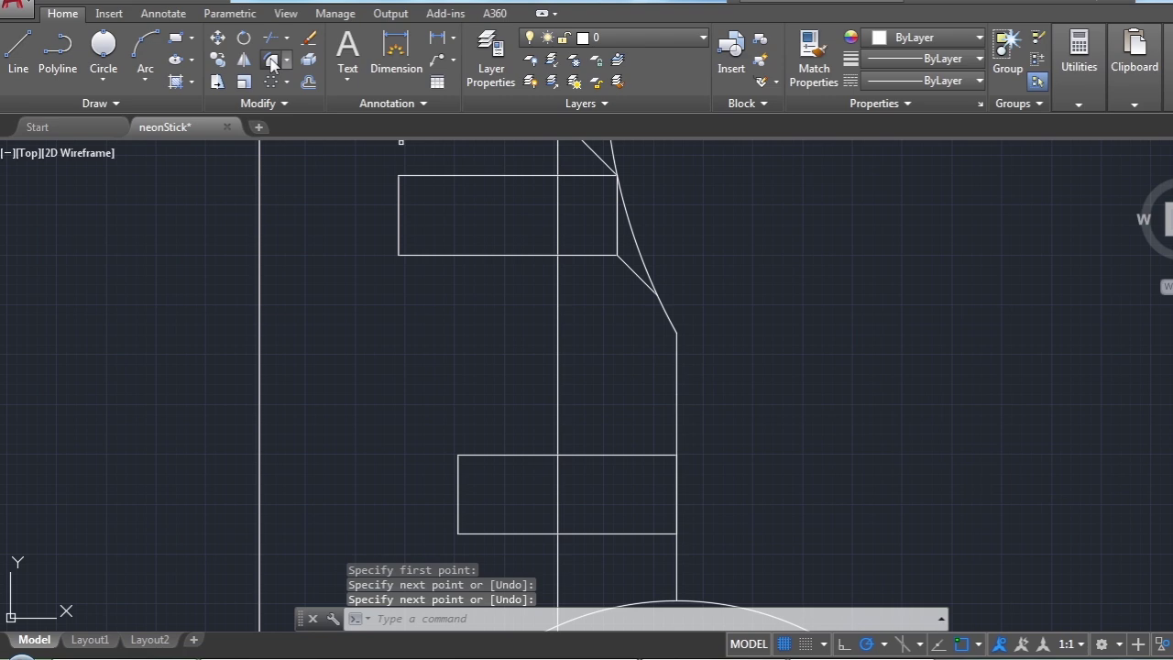
# Fillet the curve into the new vertical line with radius 10
pyautogui.click(271, 60)
pyautogui.click(660, 308)
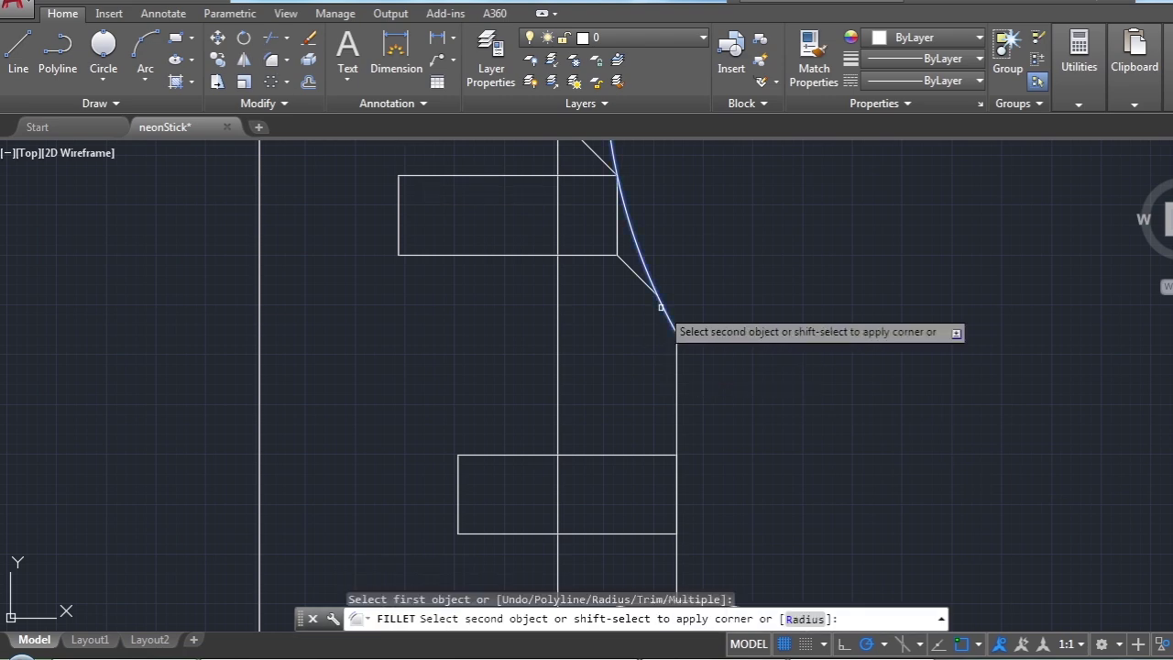
pyautogui.click(793, 621)
pyautogui.write('1')
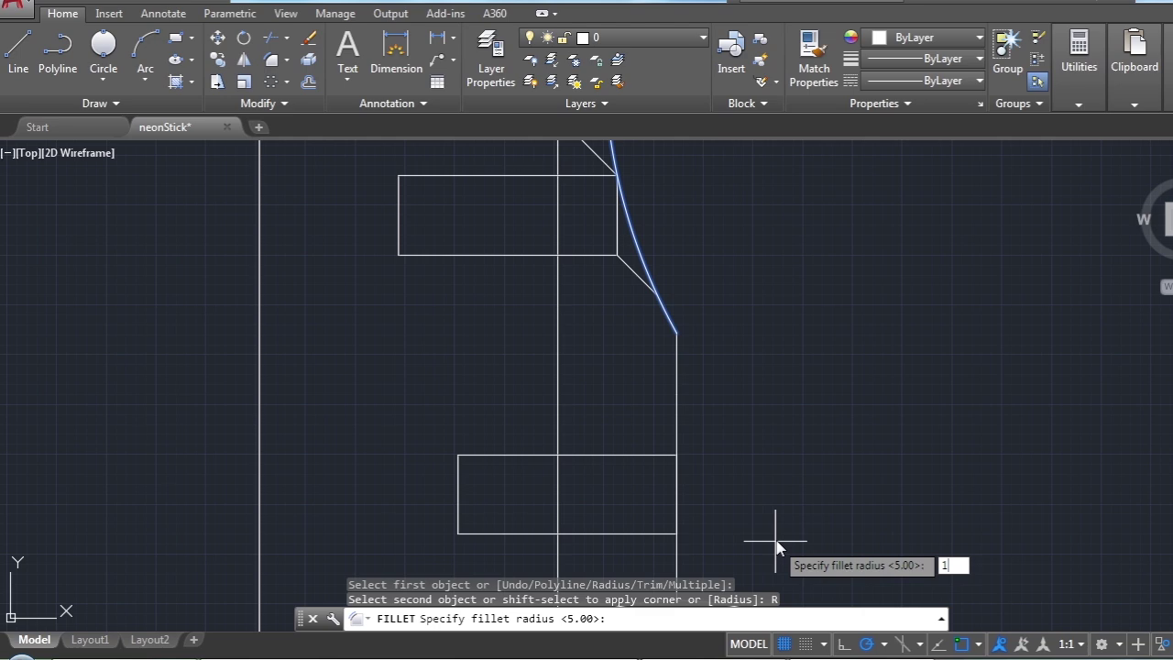
pyautogui.press('Return')
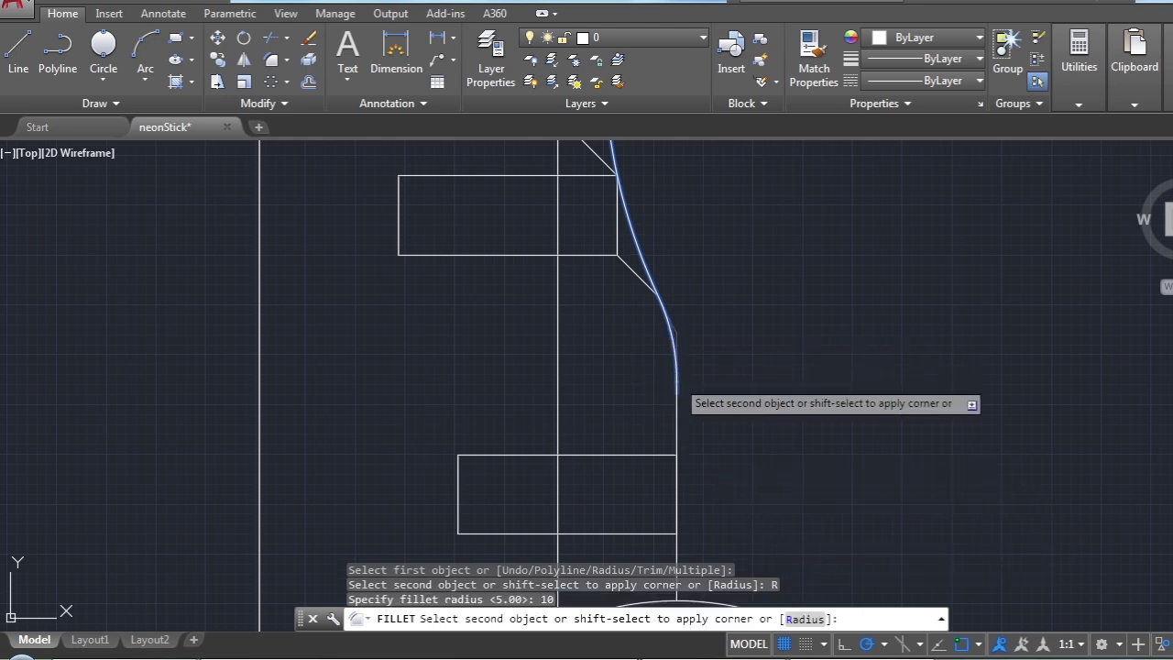
pyautogui.click(676, 381)
pyautogui.scroll(-3, 733, 385)
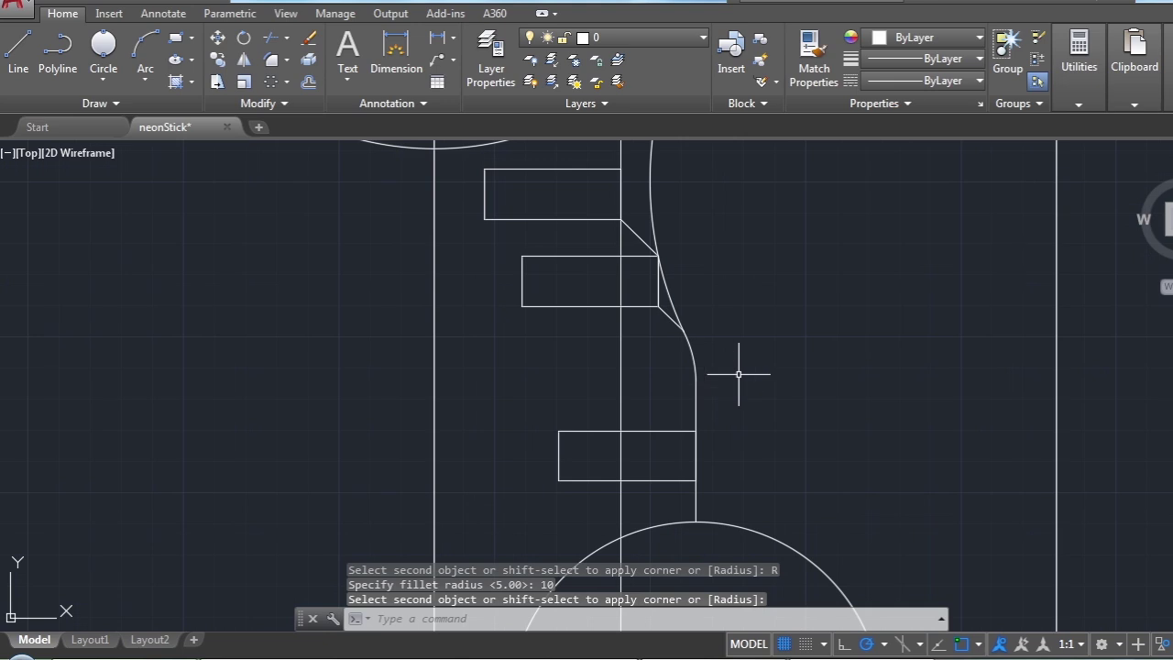
pyautogui.scroll(-1, 741, 376)
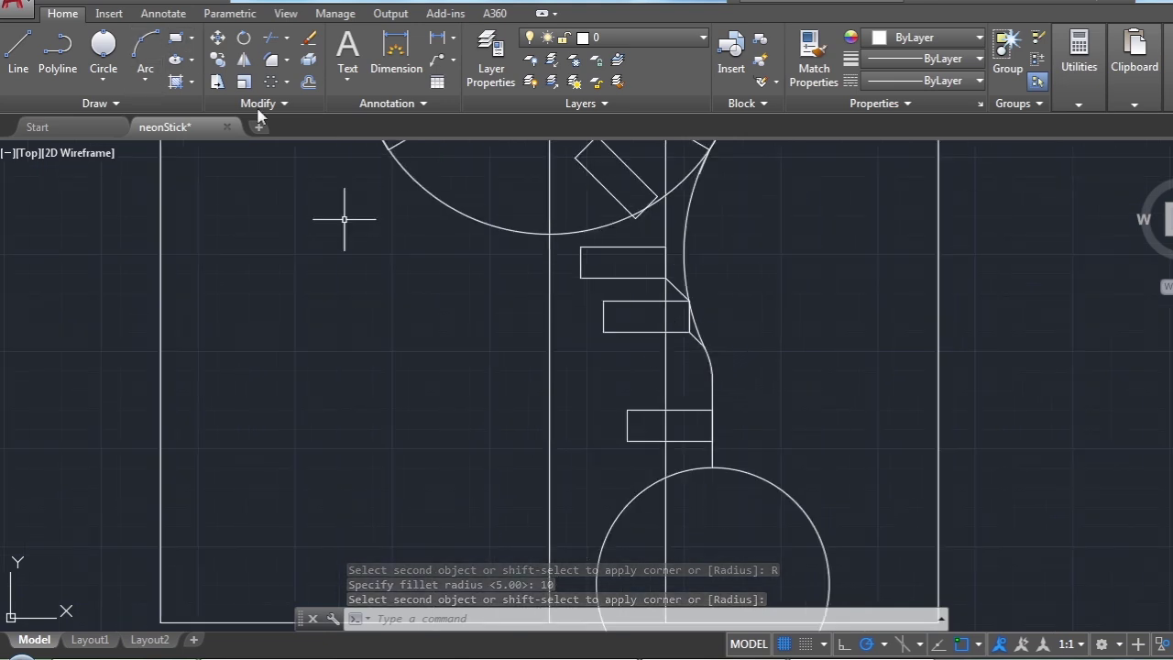
# Restore the hidden middle neck slot and start a trim near the curve without cutting anything
pyautogui.rightClick(392, 313)
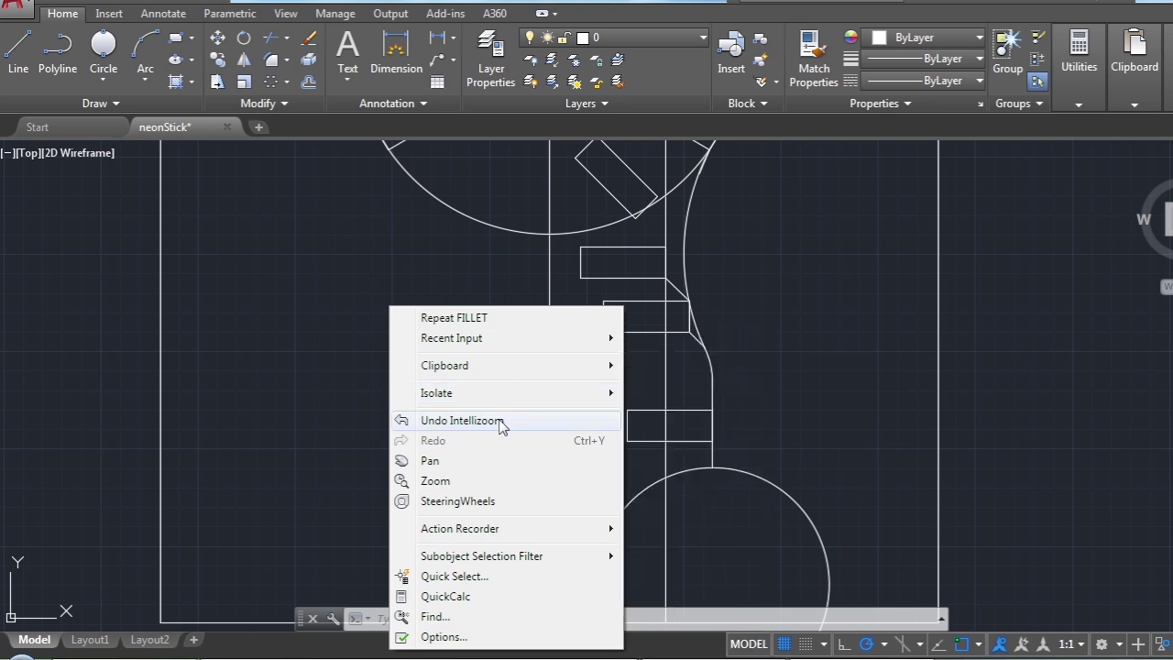
pyautogui.moveTo(506, 393)
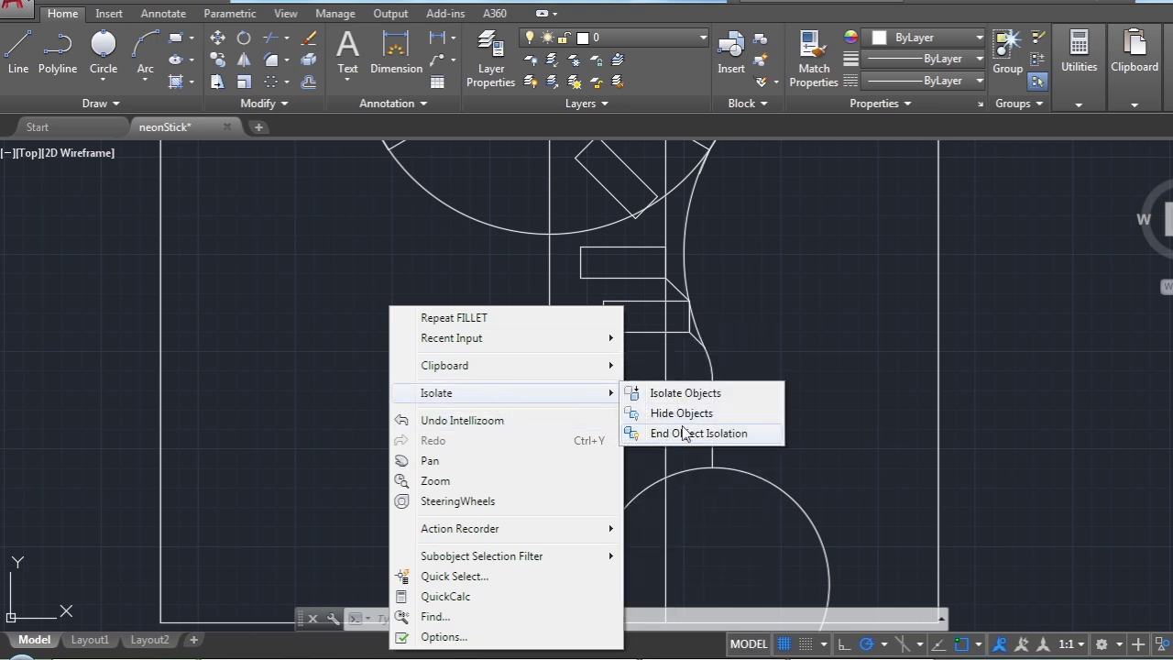
pyautogui.click(684, 432)
pyautogui.scroll(8, 707, 365)
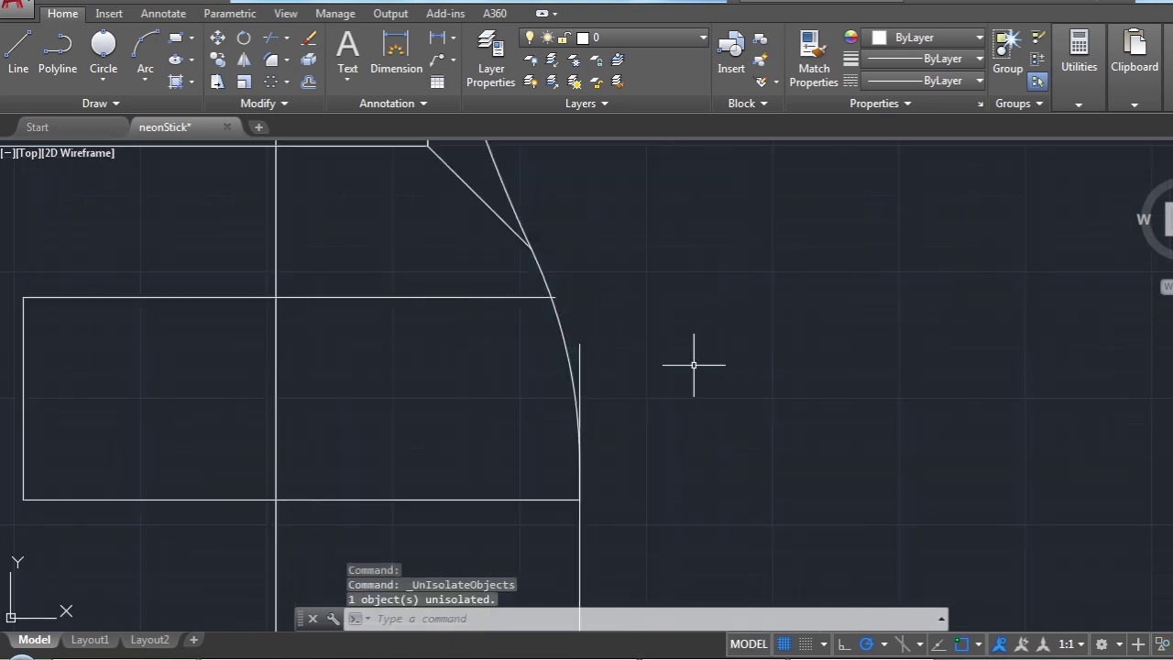
pyautogui.click(279, 40)
pyautogui.click(698, 272)
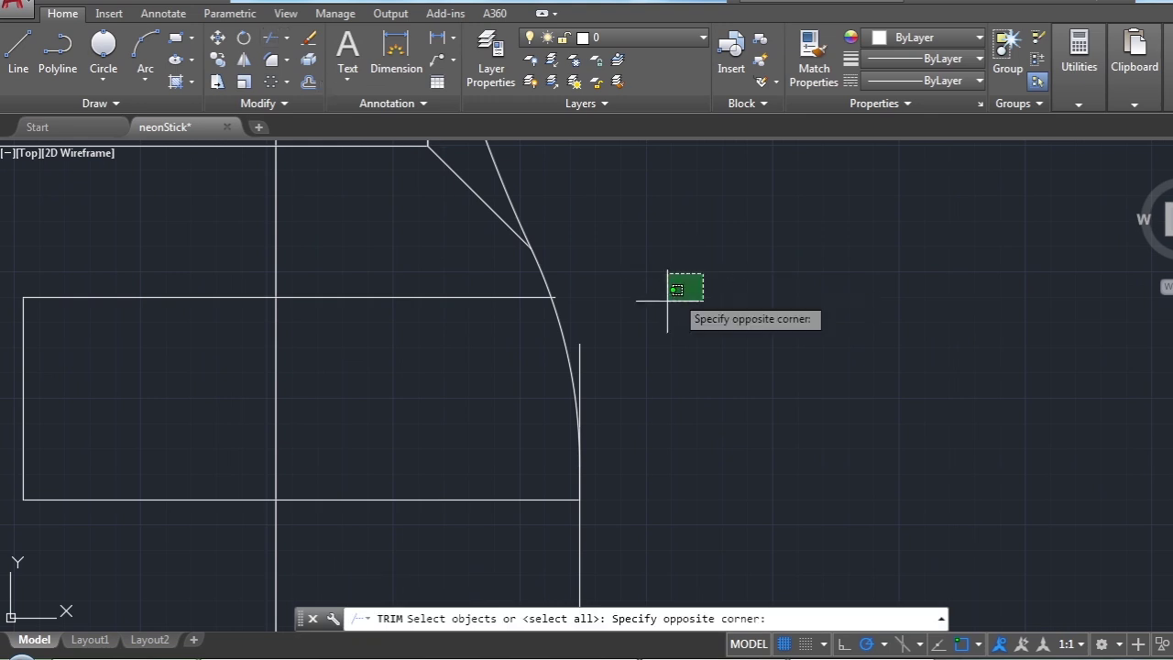
pyautogui.click(440, 484)
pyautogui.press('Return')
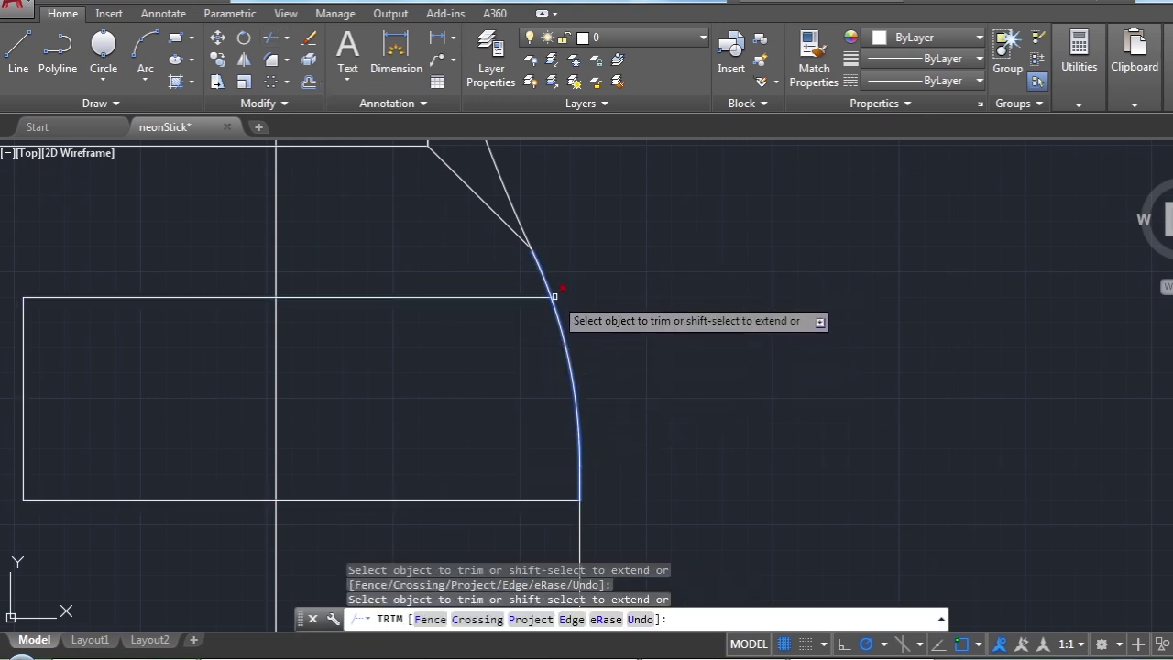
pyautogui.scroll(-4, 646, 361)
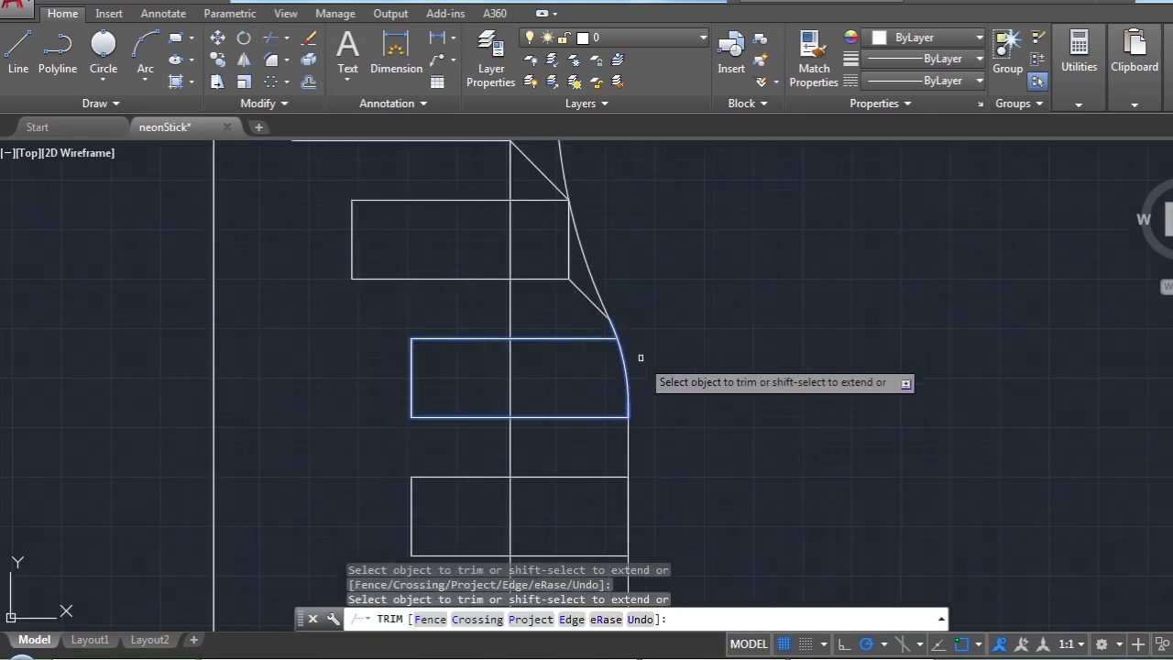
pyautogui.press('Escape')
# Delete the two short diagonal line segments
pyautogui.click(585, 296)
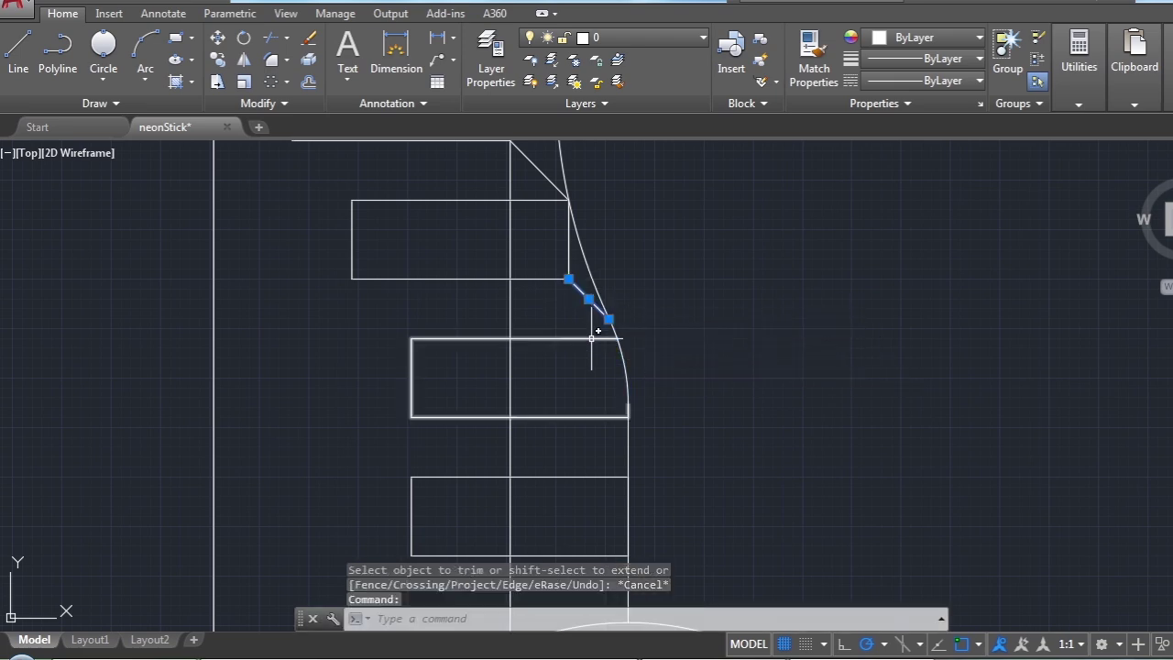
pyautogui.press('Delete')
pyautogui.scroll(-2, 581, 353)
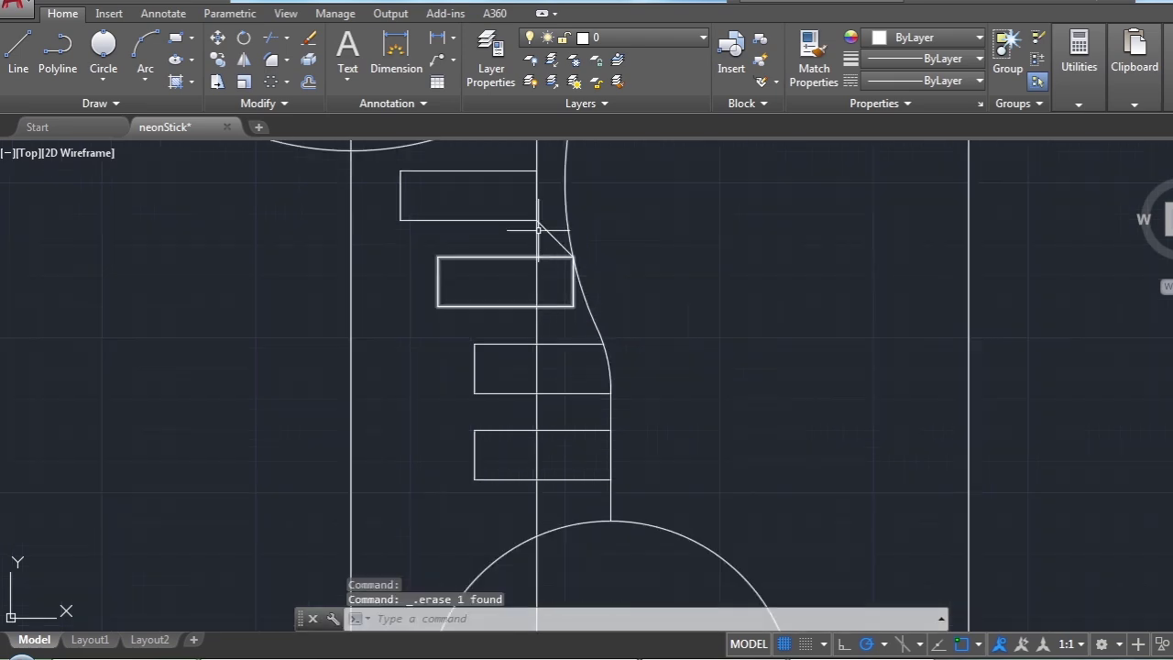
pyautogui.press('Delete')
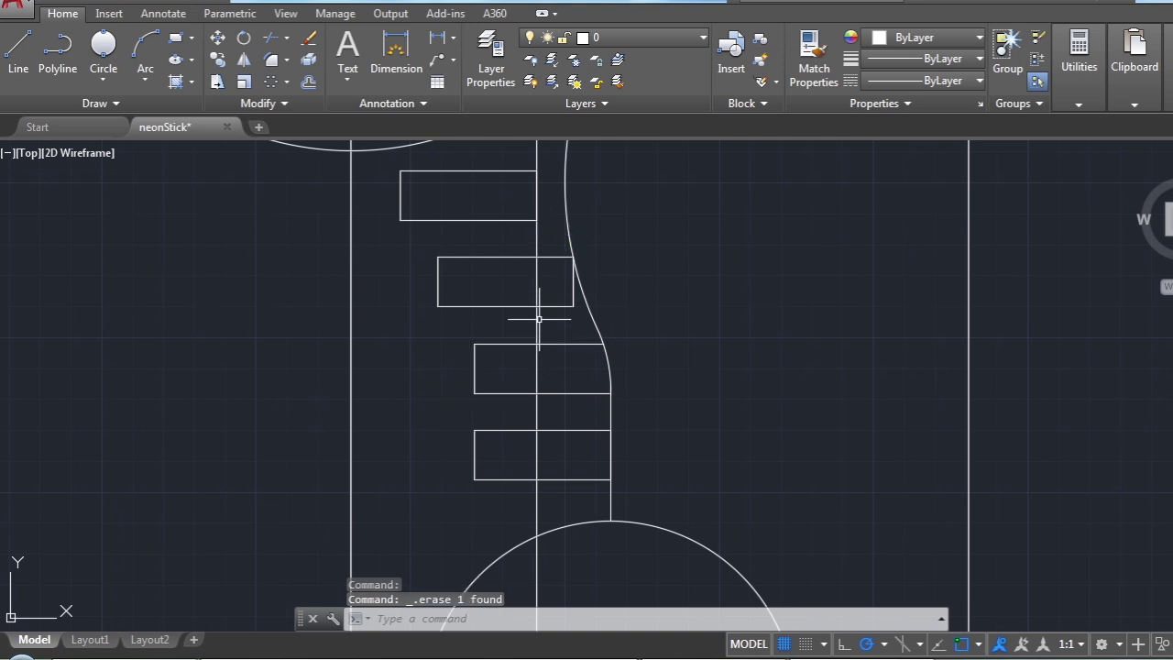
pyautogui.scroll(-2, 600, 320)
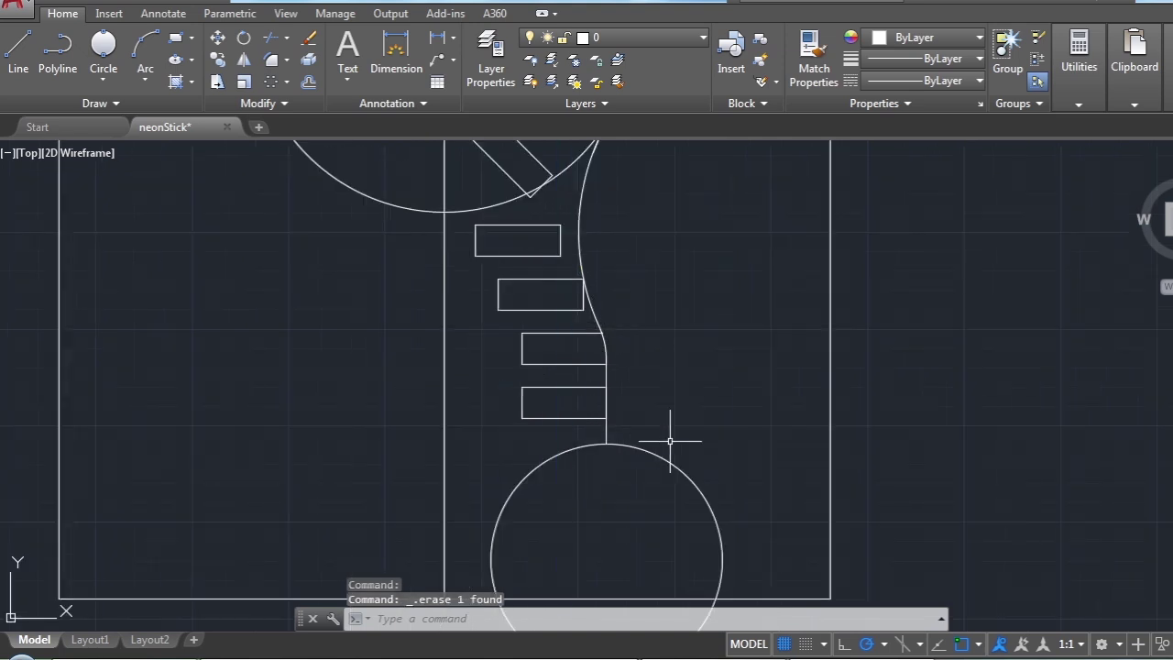
pyautogui.scroll(-2, 671, 427)
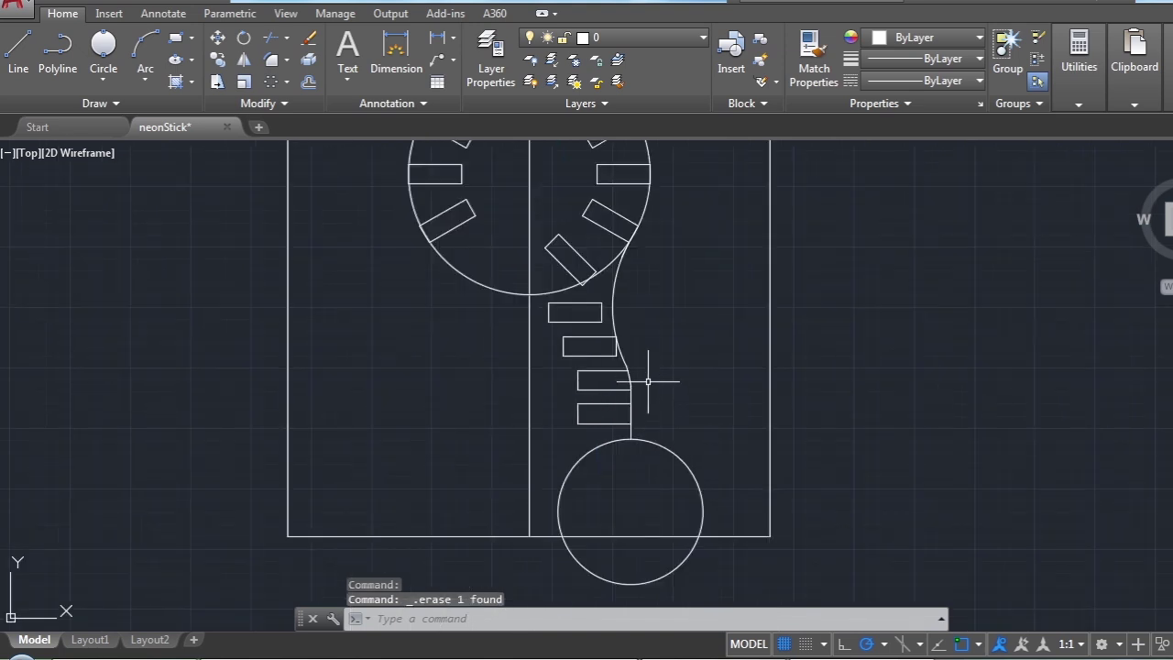
pyautogui.scroll(-2, 656, 423)
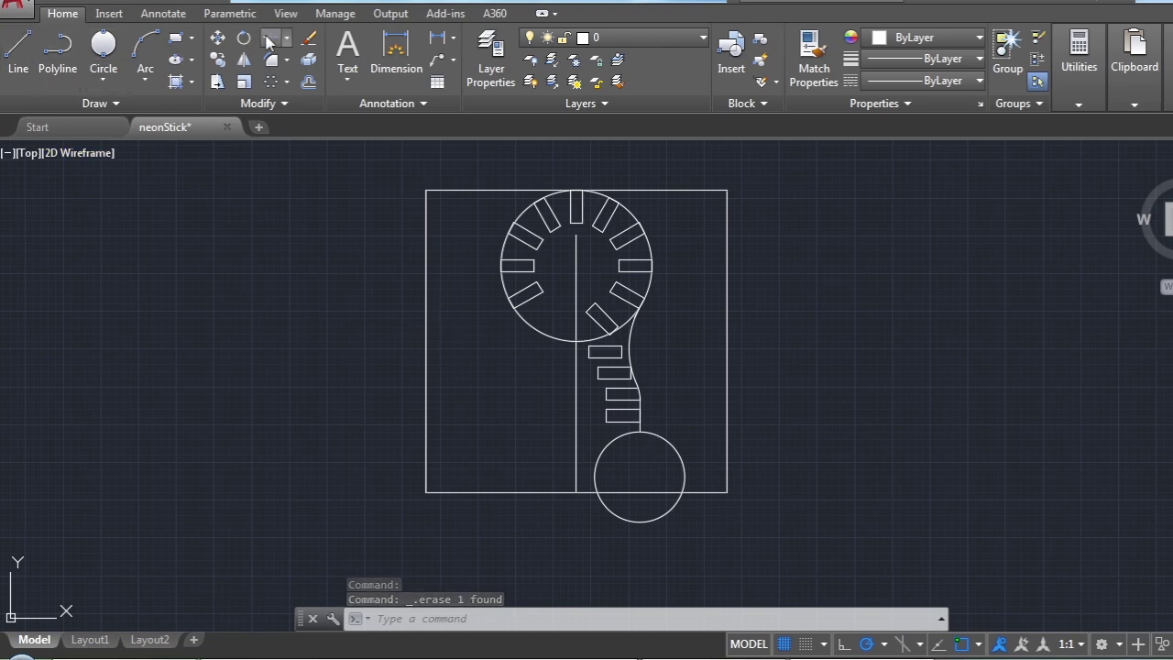
# Trim the frame top, centre line top, bottom edge and lower base-circle half into a rounded base
pyautogui.click(268, 43)
pyautogui.click(824, 182)
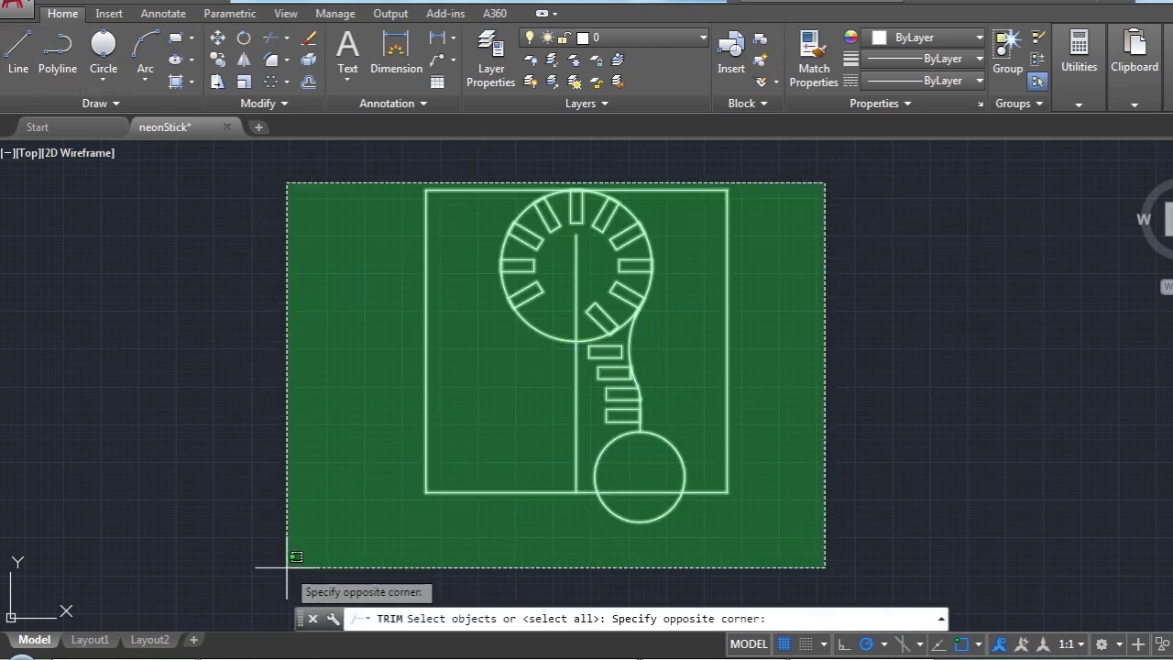
pyautogui.click(287, 567)
pyautogui.press('Return')
pyautogui.click(645, 190)
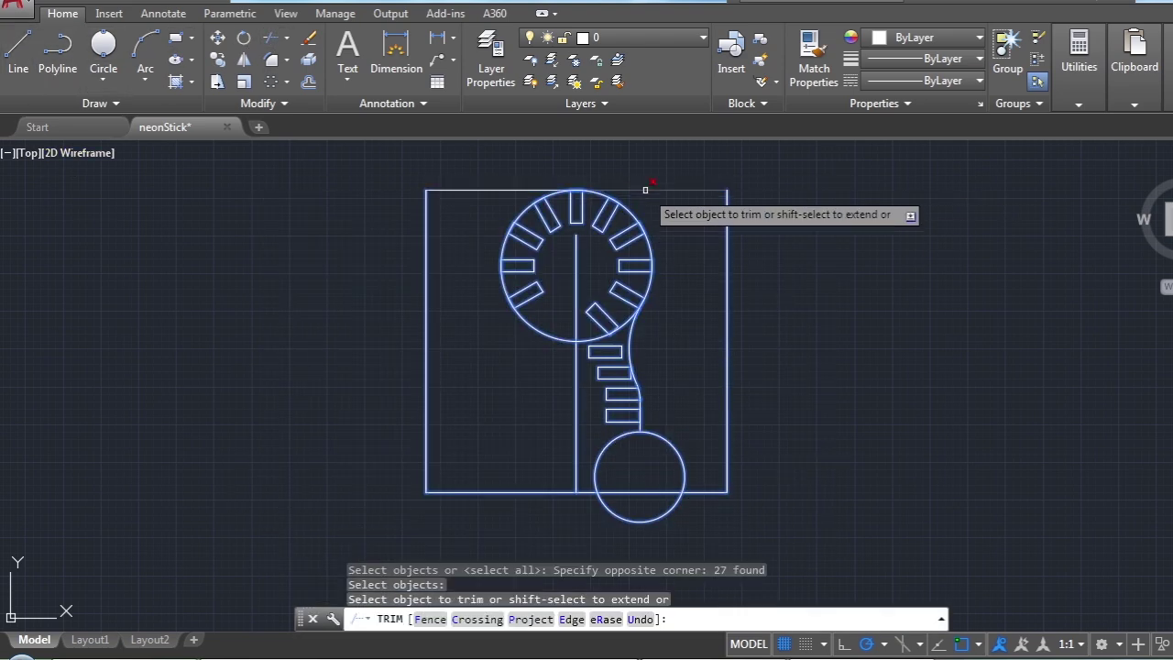
pyautogui.click(576, 206)
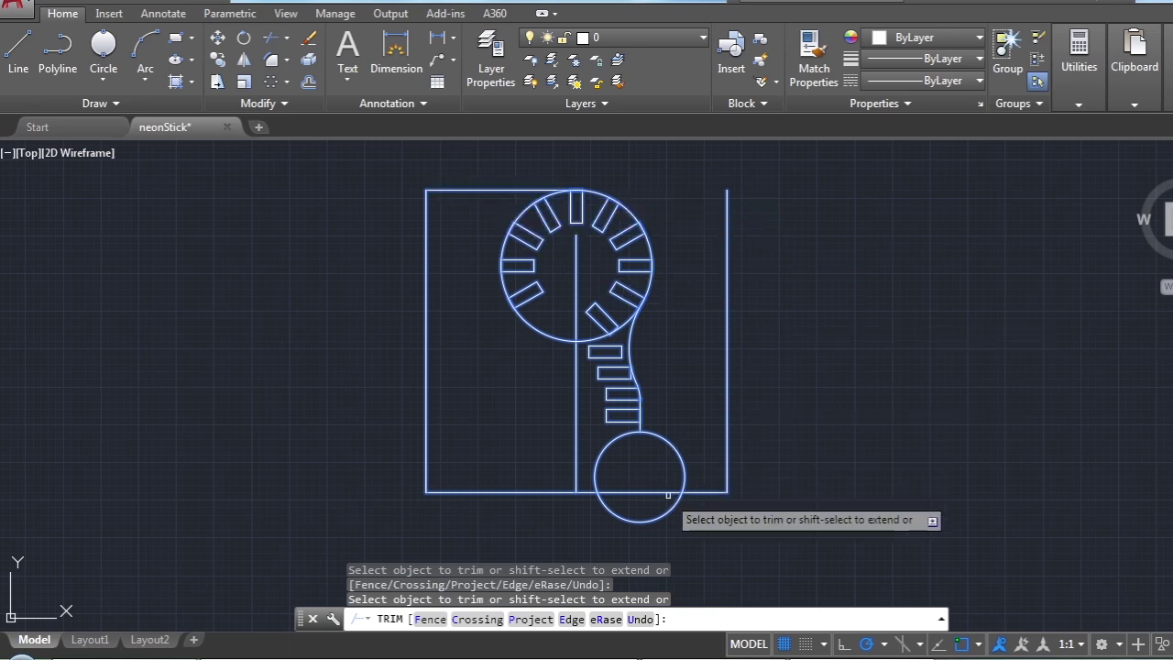
pyautogui.click(703, 494)
pyautogui.click(660, 515)
pyautogui.click(596, 494)
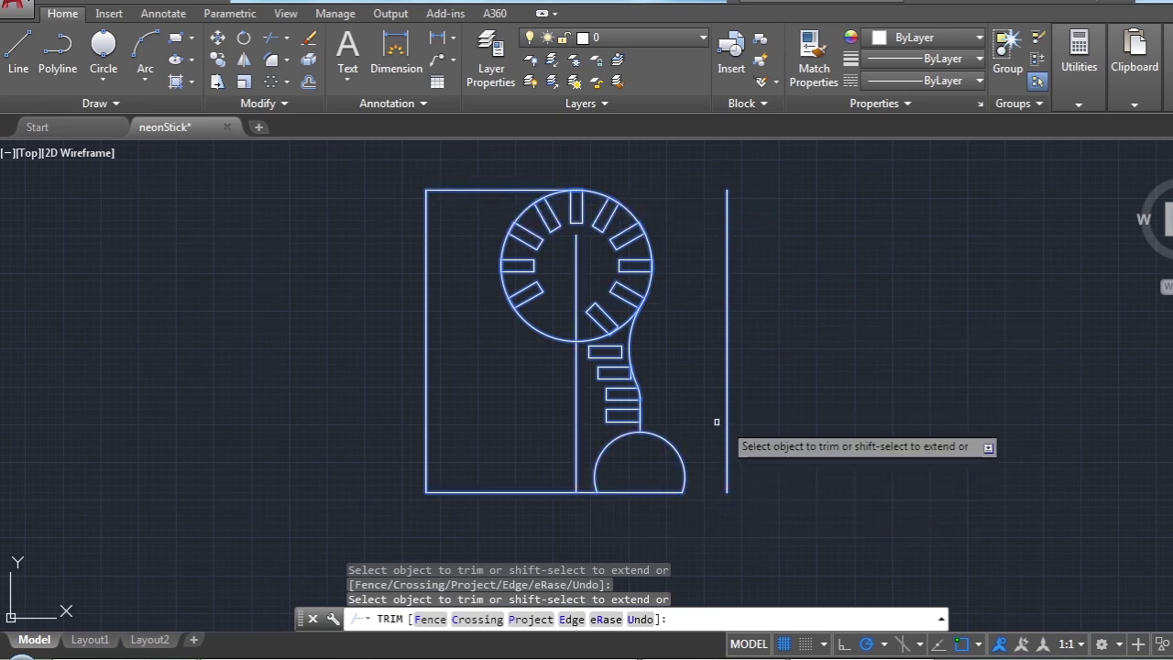
pyautogui.click(610, 447)
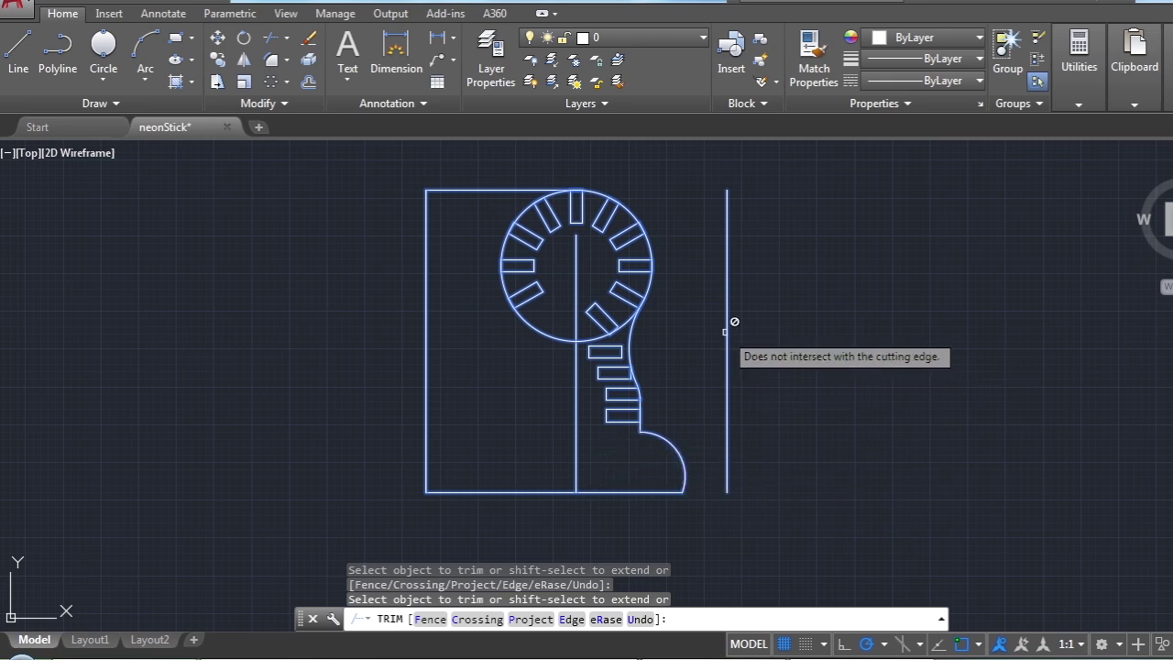
pyautogui.press('Escape')
# Delete the lone vertical line standing right of the outline after trimming fails
pyautogui.click(751, 193)
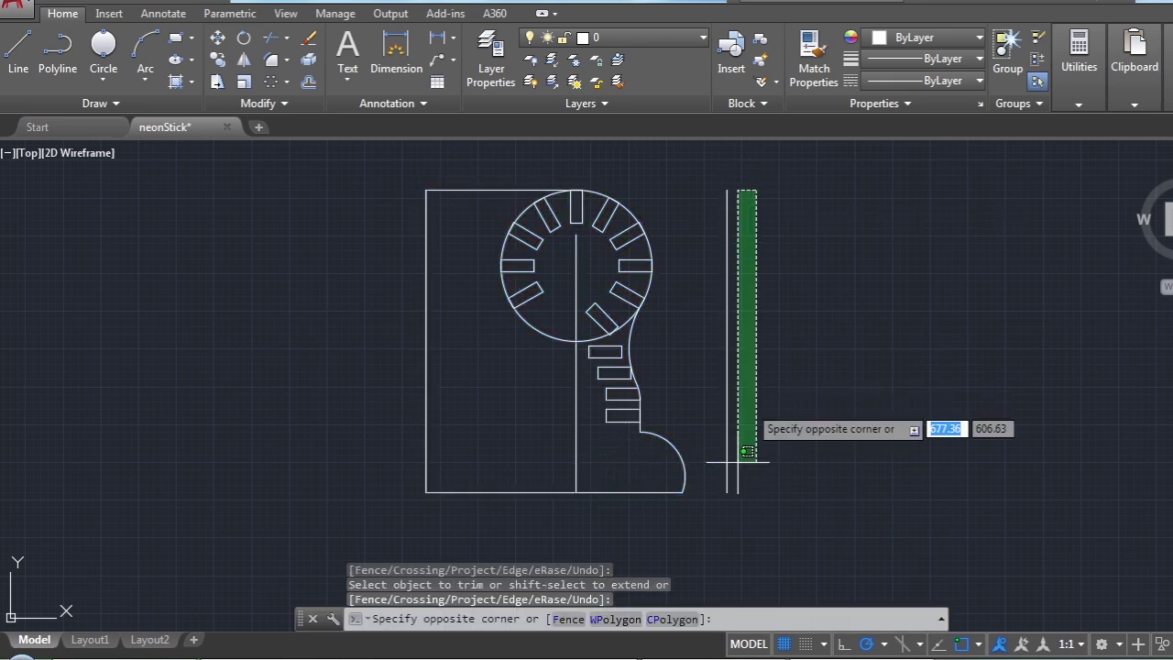
pyautogui.click(702, 544)
pyautogui.press('Return')
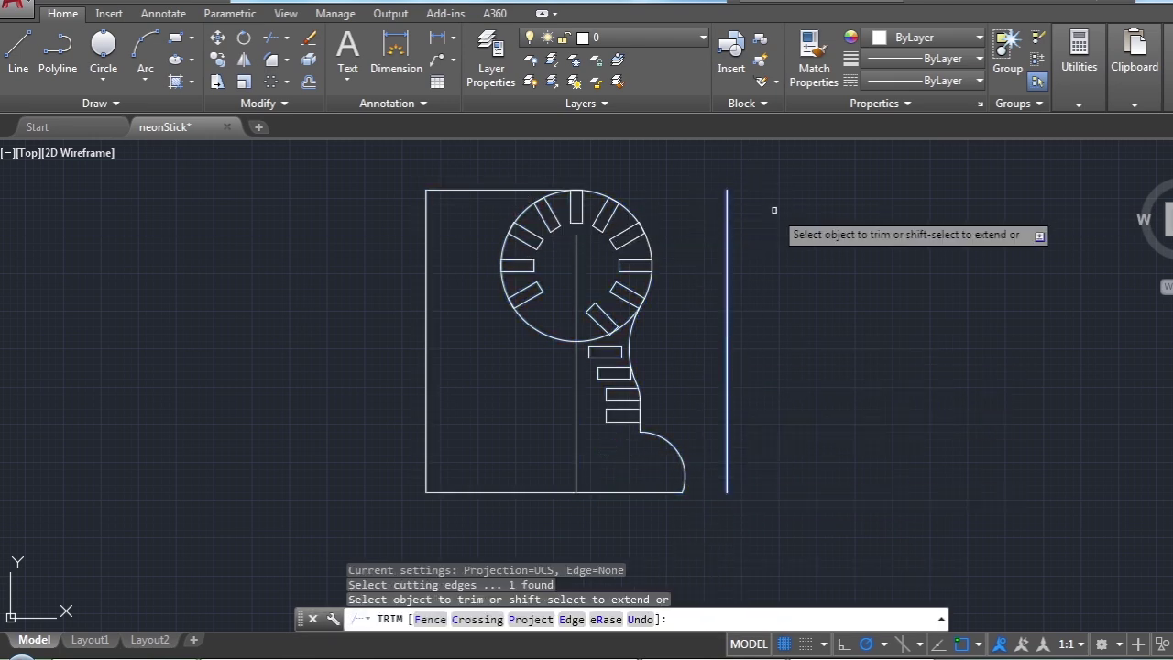
pyautogui.click(779, 262)
pyautogui.click(749, 201)
pyautogui.click(757, 249)
pyautogui.click(730, 226)
pyautogui.click(778, 211)
pyautogui.click(712, 322)
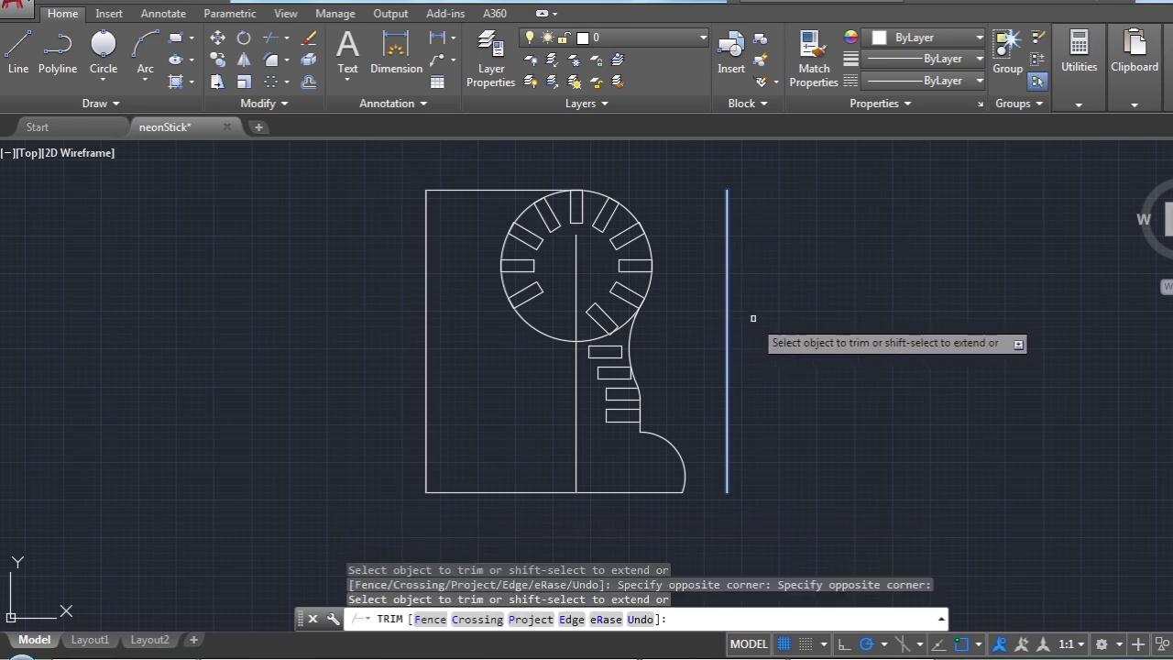
pyautogui.click(753, 318)
pyautogui.press('Escape')
pyautogui.click(801, 191)
pyautogui.click(719, 293)
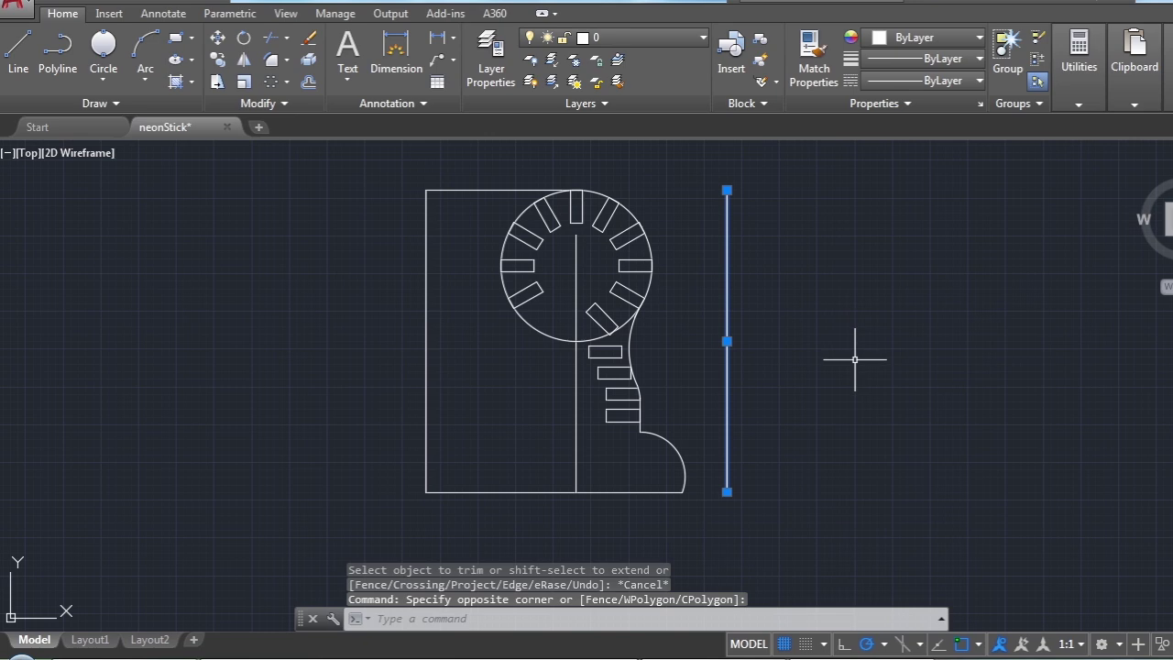
pyautogui.press('Delete')
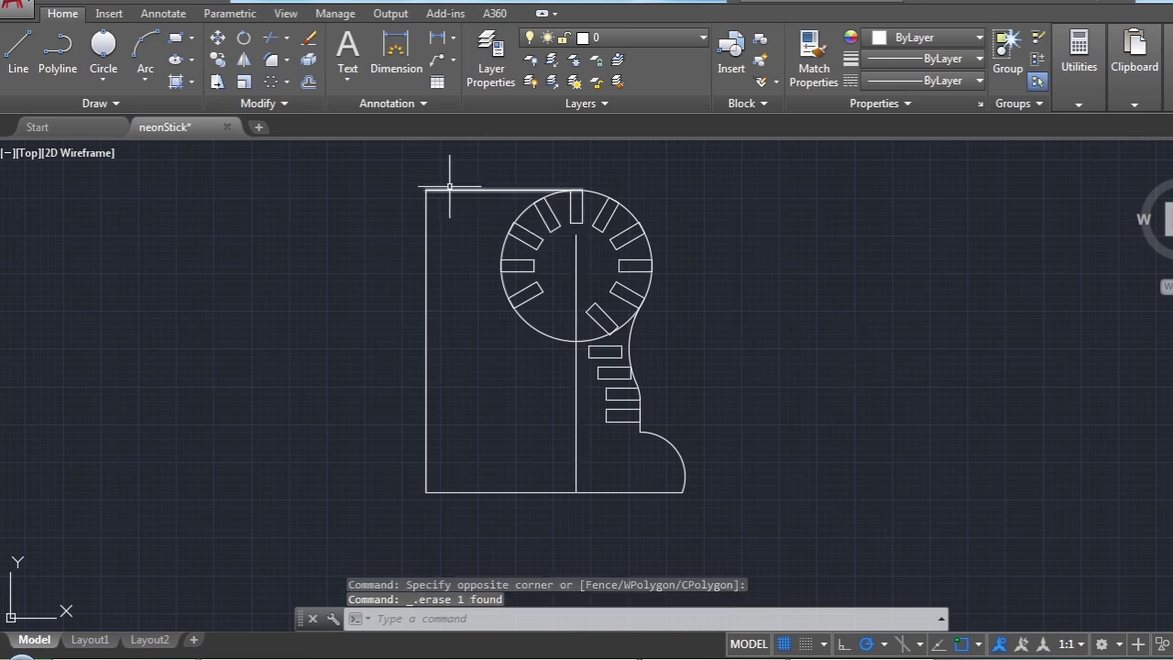
# Delete the top and left frame lines
pyautogui.click(444, 179)
pyautogui.click(385, 288)
pyautogui.press('Delete')
pyautogui.click(518, 488)
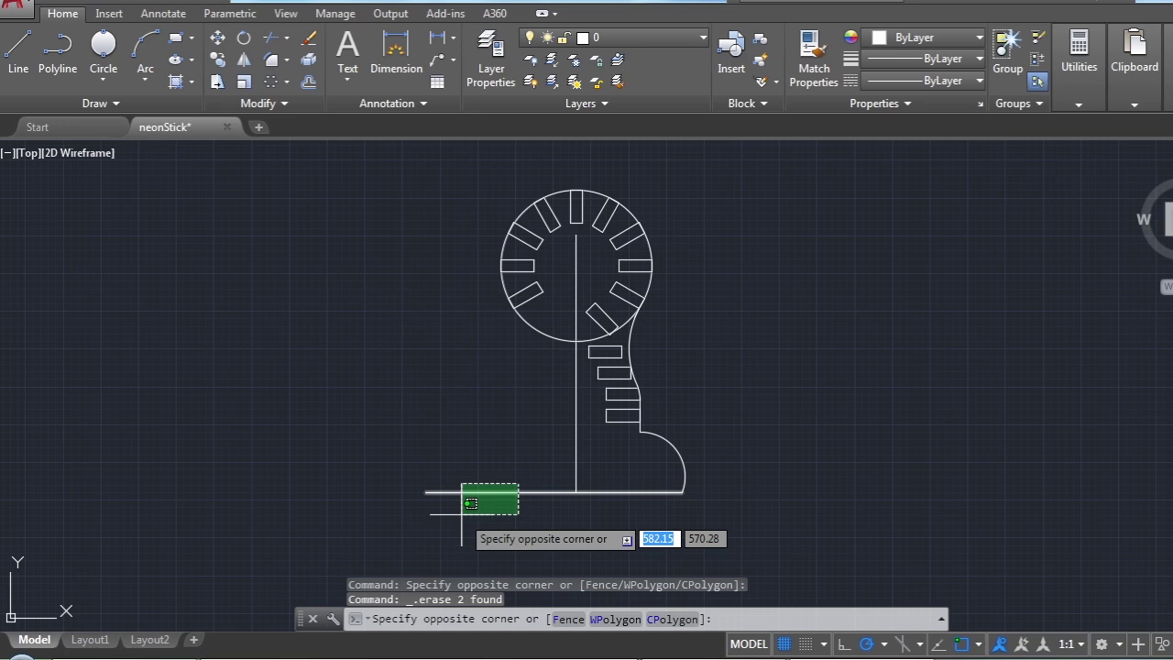
# Trim the base line's stub left of the stem, using the whole drawing as cutting edges
pyautogui.click(271, 37)
pyautogui.click(746, 174)
pyautogui.click(372, 535)
pyautogui.press('Return')
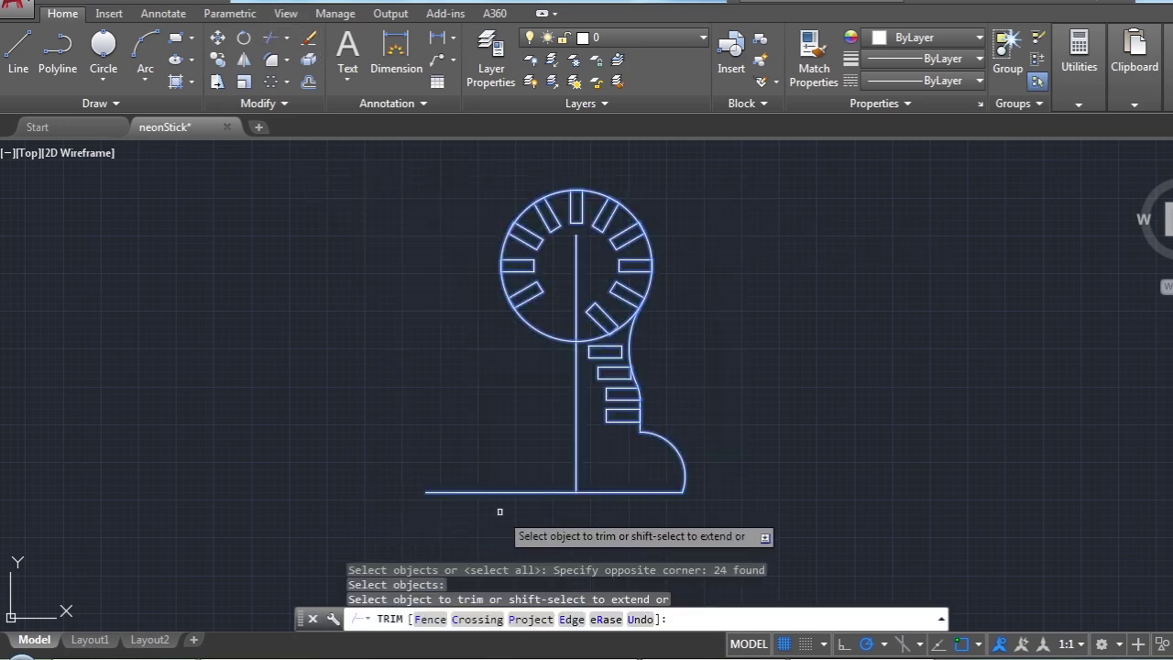
pyautogui.click(487, 490)
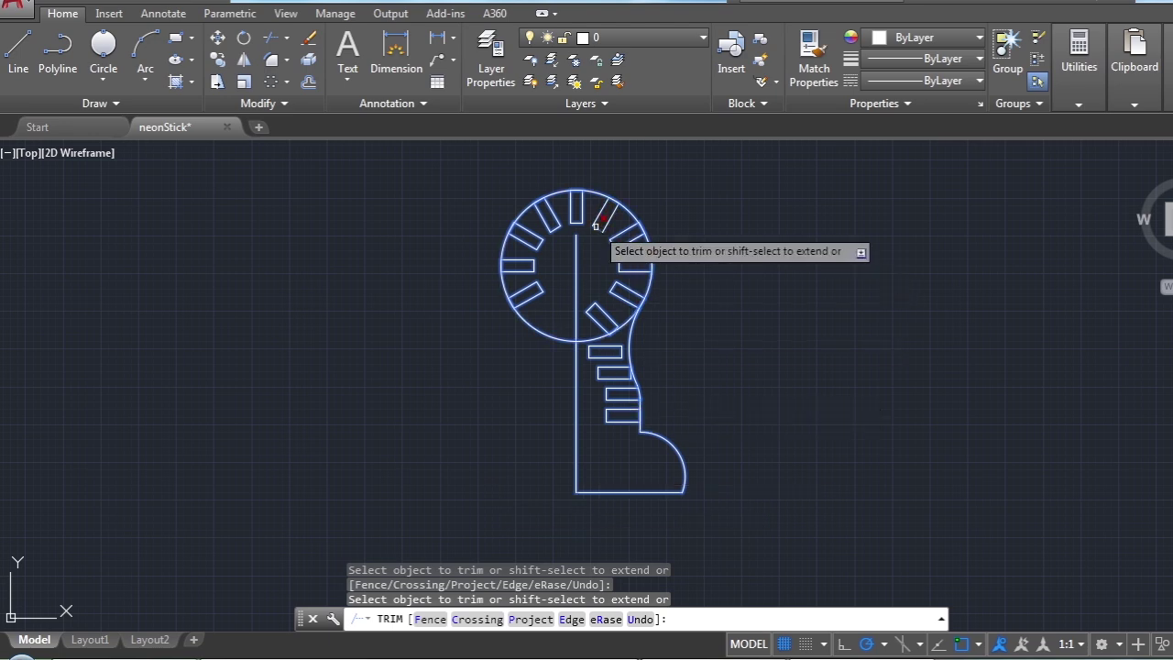
pyautogui.press('Escape')
pyautogui.scroll(2, 567, 210)
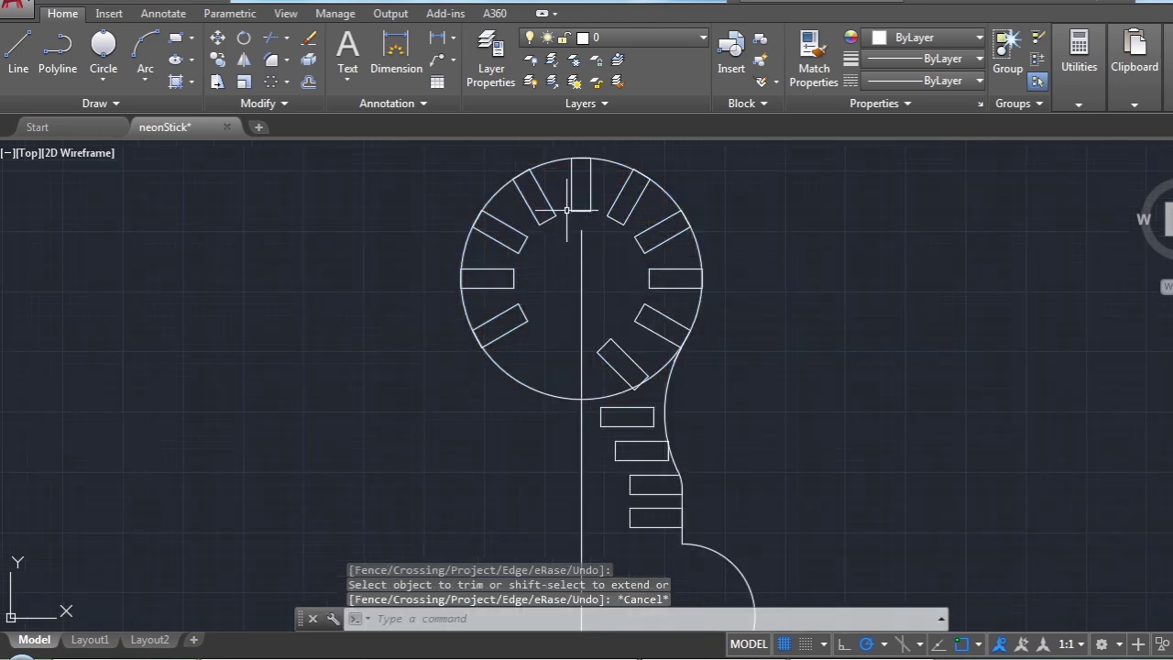
# Window-select and delete the four slots on the head's left side
pyautogui.click(563, 192)
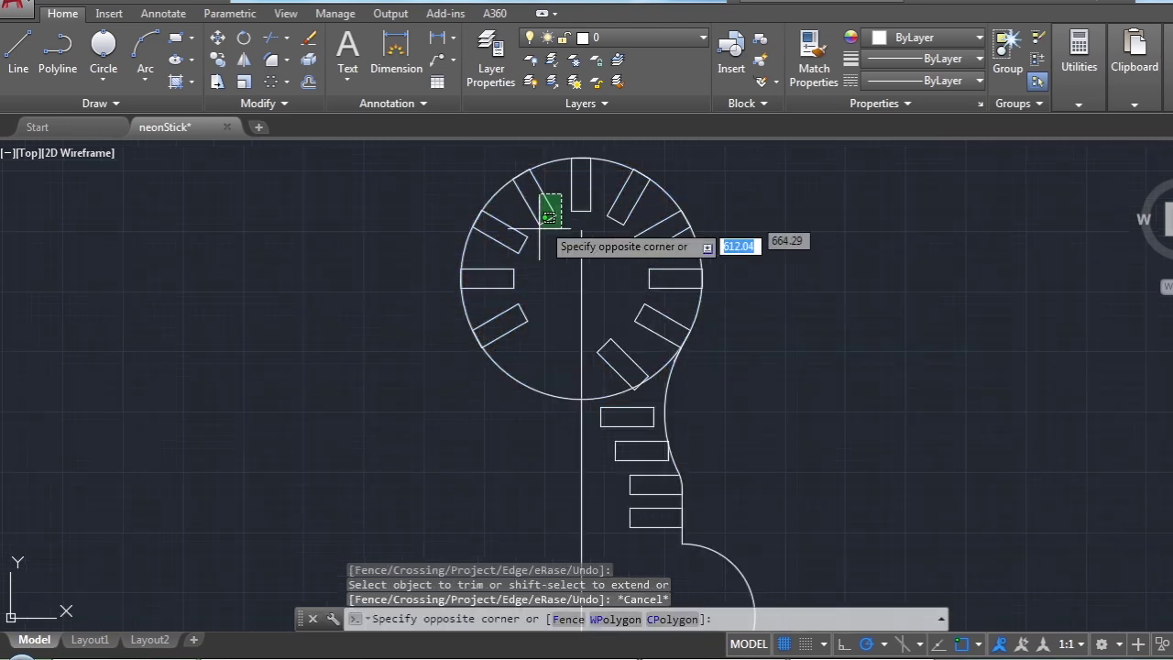
pyautogui.click(502, 347)
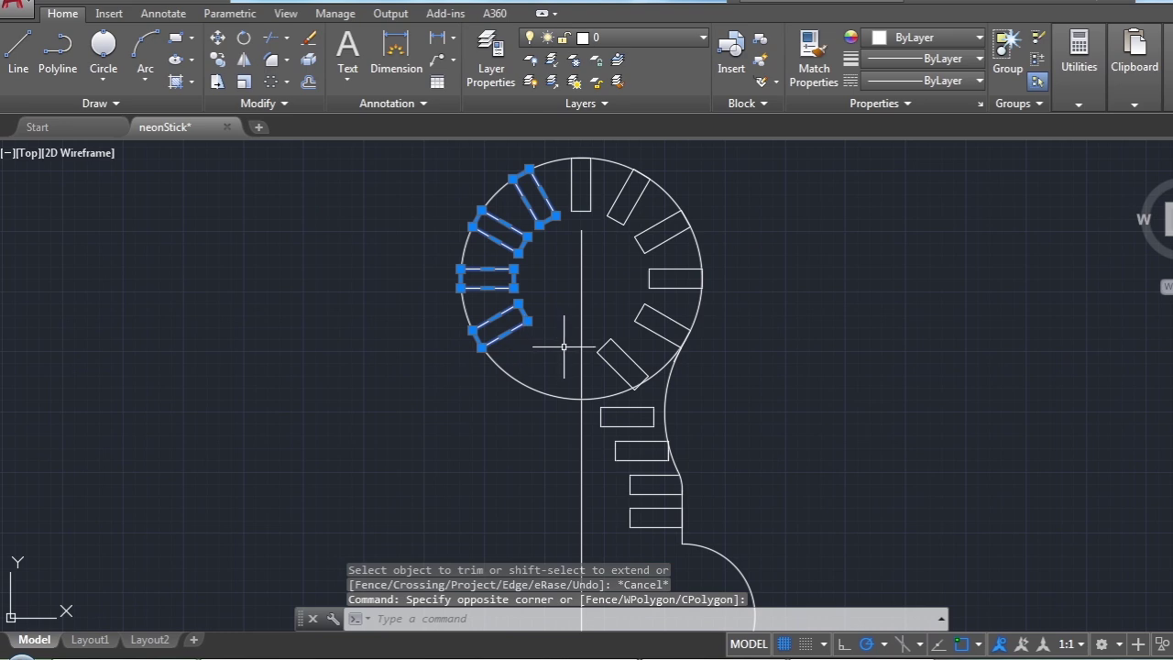
pyautogui.press('Delete')
pyautogui.scroll(-2, 624, 305)
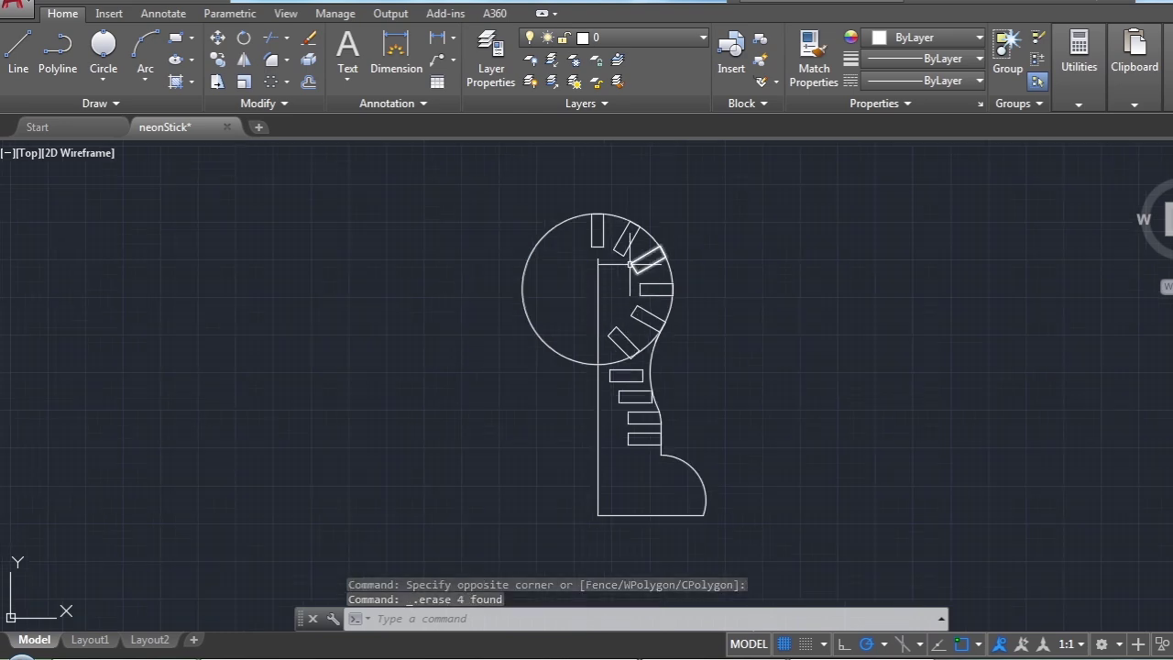
pyautogui.click(18, 55)
pyautogui.scroll(2, 597, 203)
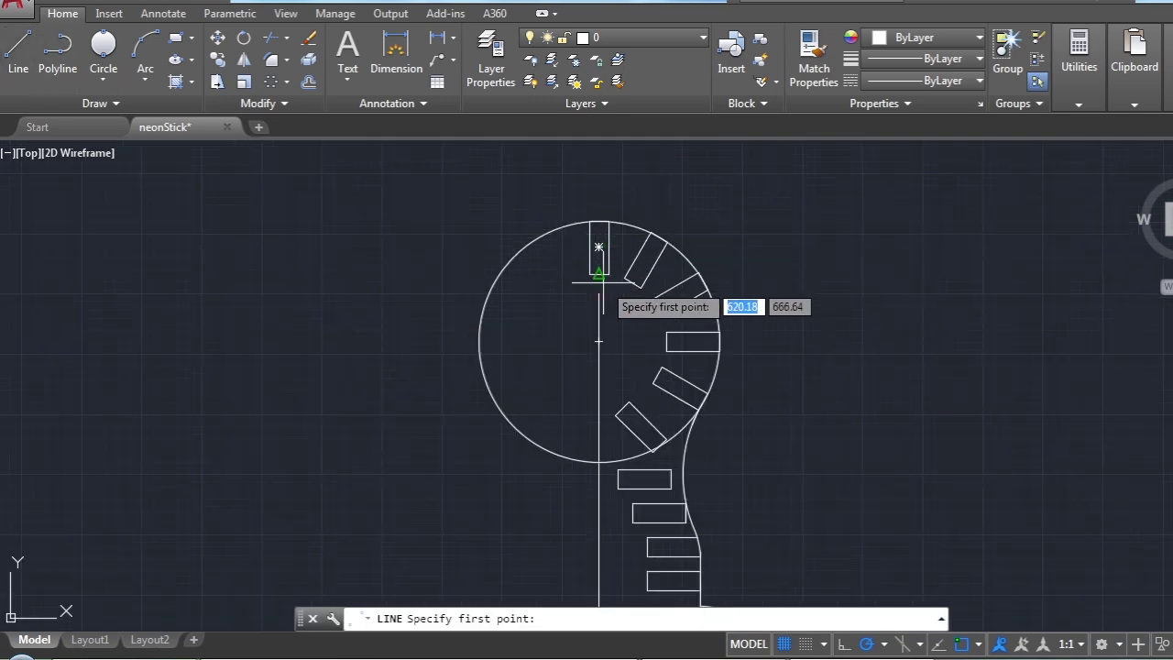
# Draw a vertical line from the top slot's corner straight up above the circle
pyautogui.click(599, 293)
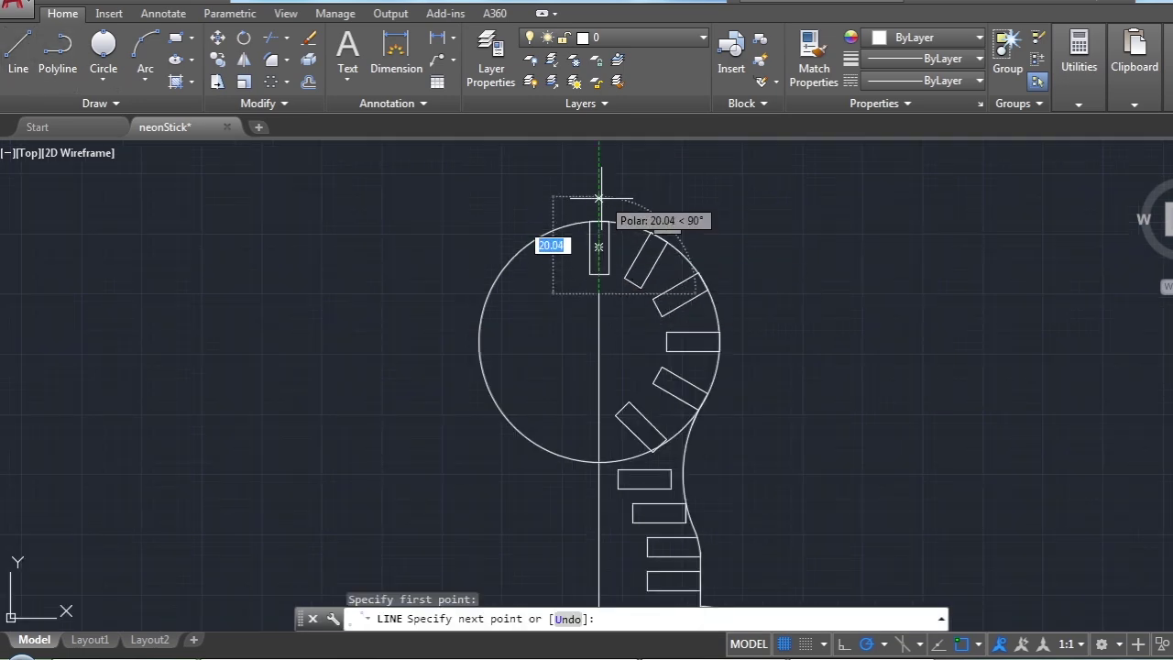
pyautogui.click(599, 205)
pyautogui.press('Return')
pyautogui.scroll(-2, 642, 210)
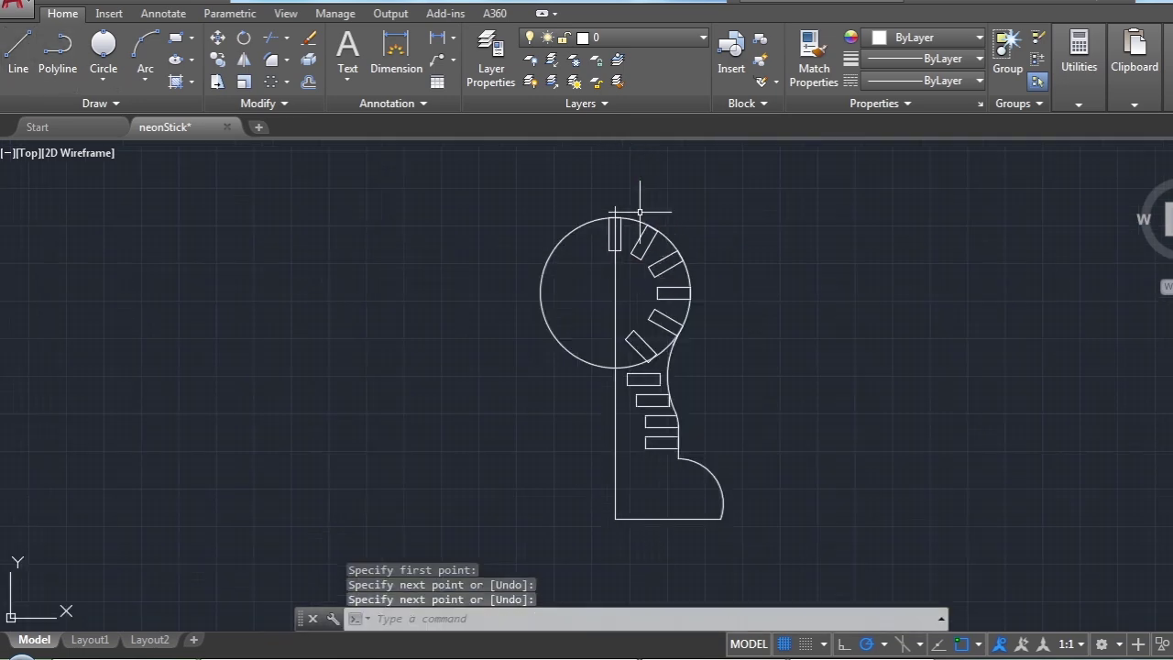
# Trim away the head circle's left arc, using the head geometry as cutting edges
pyautogui.click(274, 40)
pyautogui.click(774, 209)
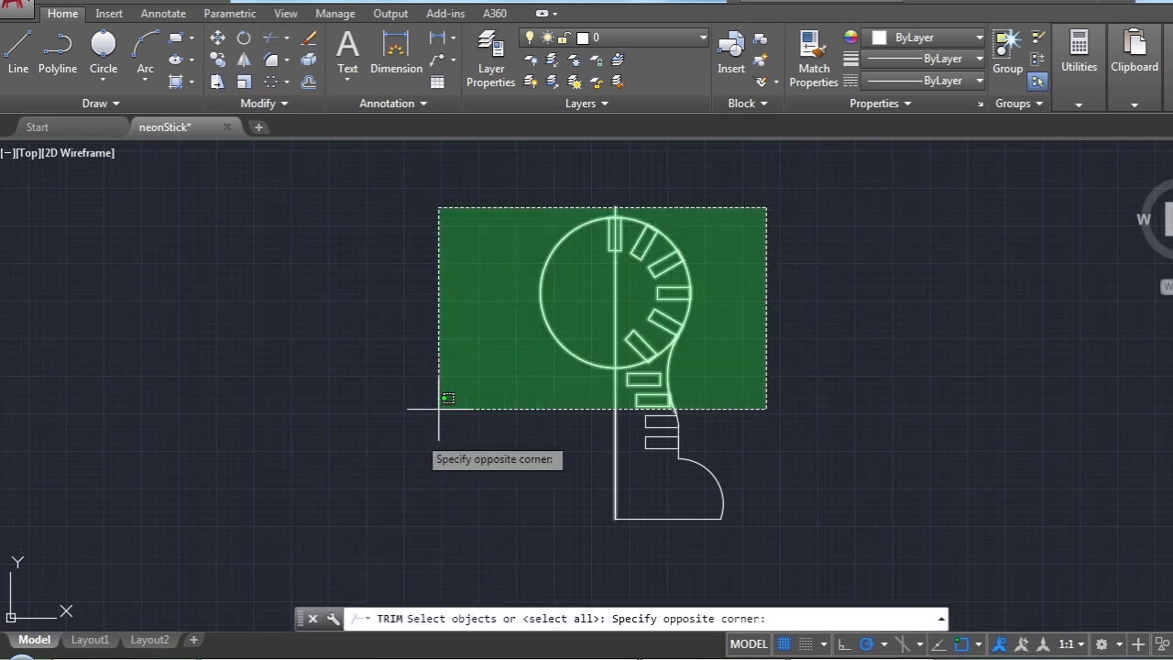
pyautogui.click(348, 605)
pyautogui.press('Return')
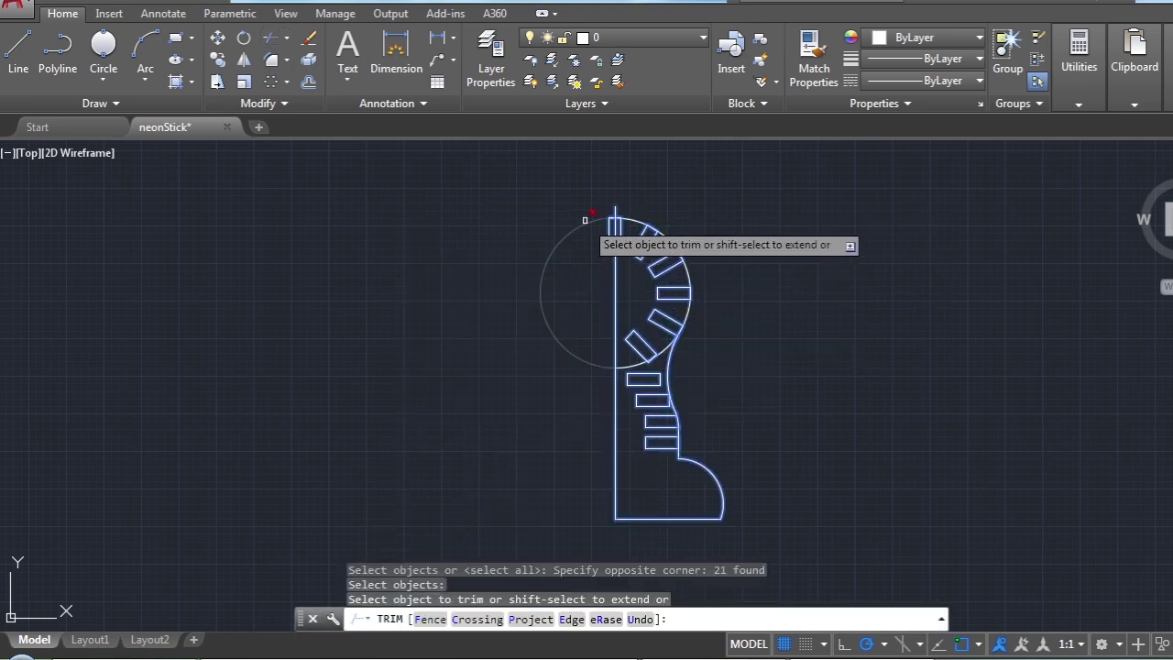
pyautogui.click(585, 225)
pyautogui.scroll(4, 601, 225)
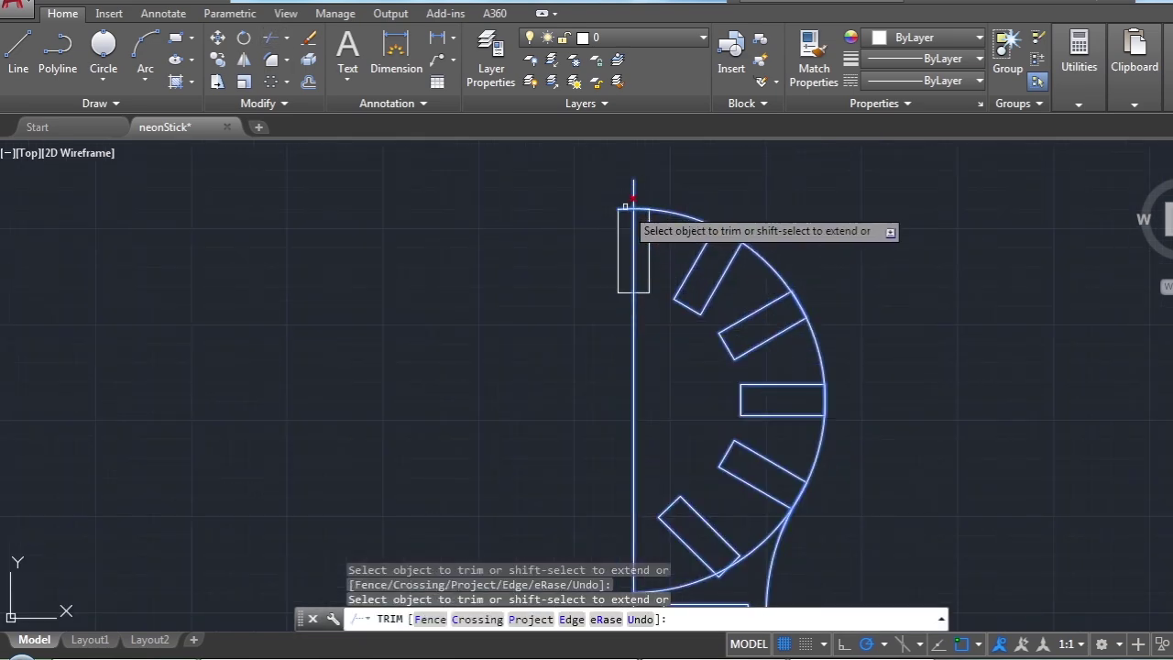
# Trim the top slot's left edge and the short stubs left of the centre line
pyautogui.click(617, 226)
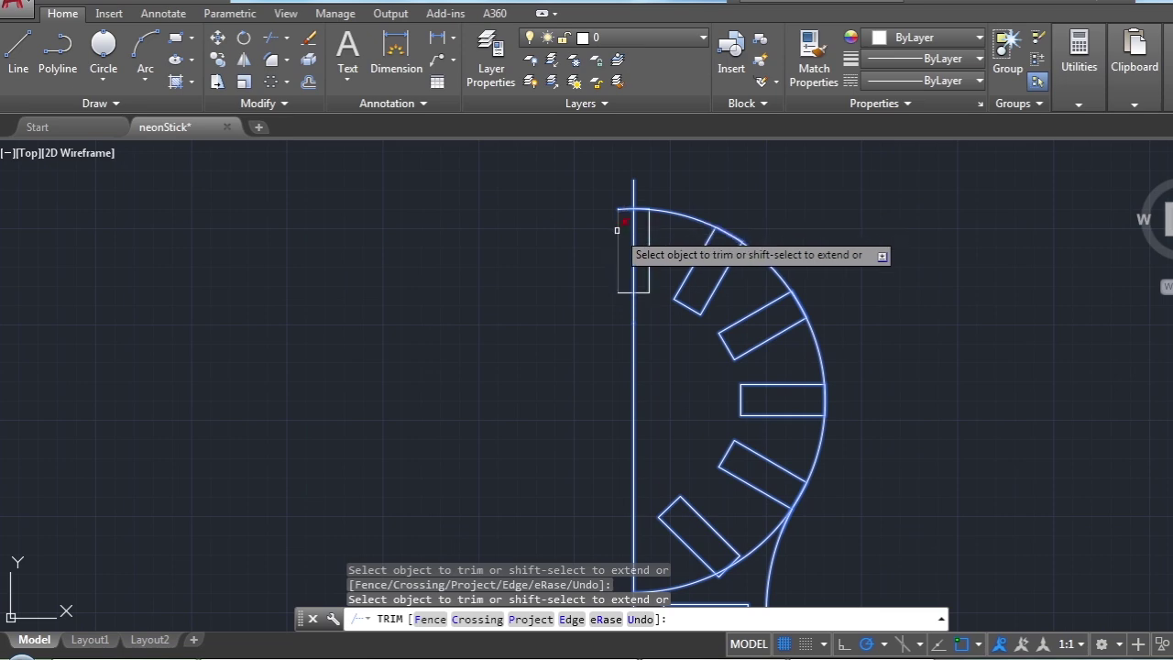
pyautogui.click(623, 293)
pyautogui.click(623, 296)
pyautogui.click(625, 291)
pyautogui.click(629, 293)
pyautogui.click(628, 291)
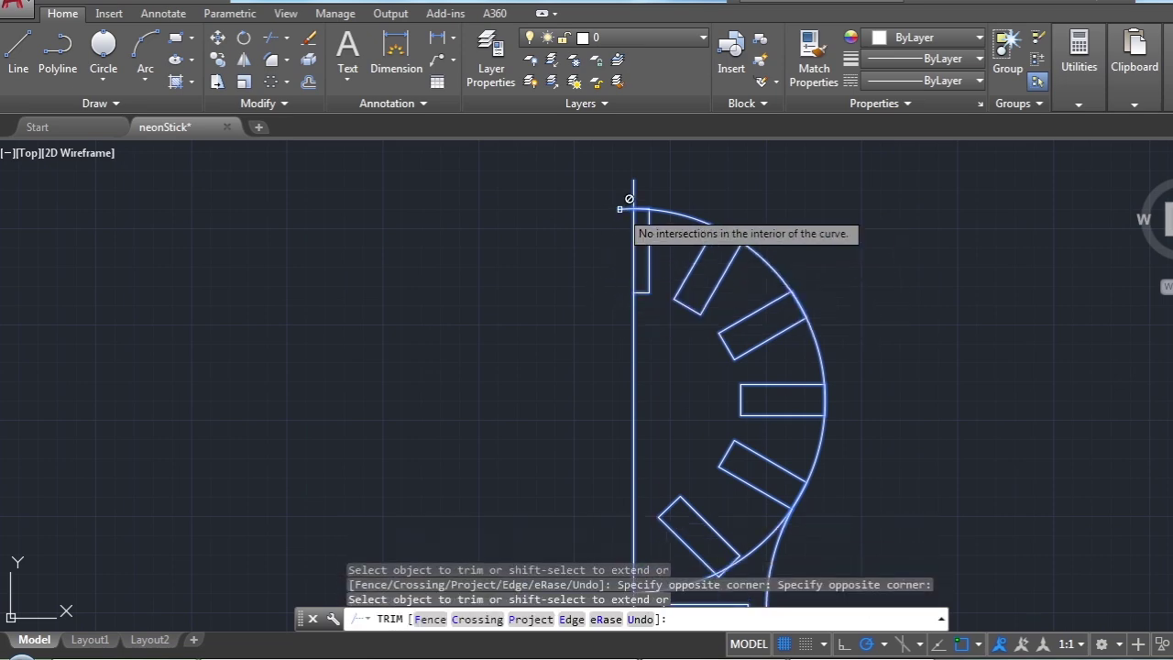
pyautogui.scroll(10, 629, 202)
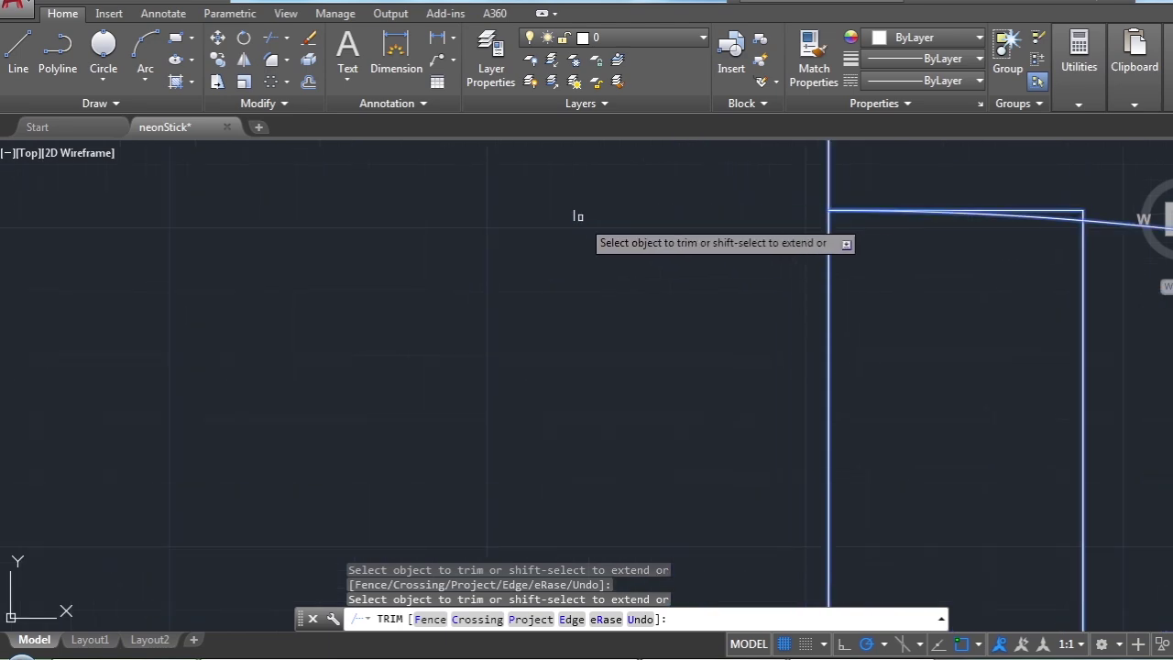
pyautogui.scroll(-5, 612, 221)
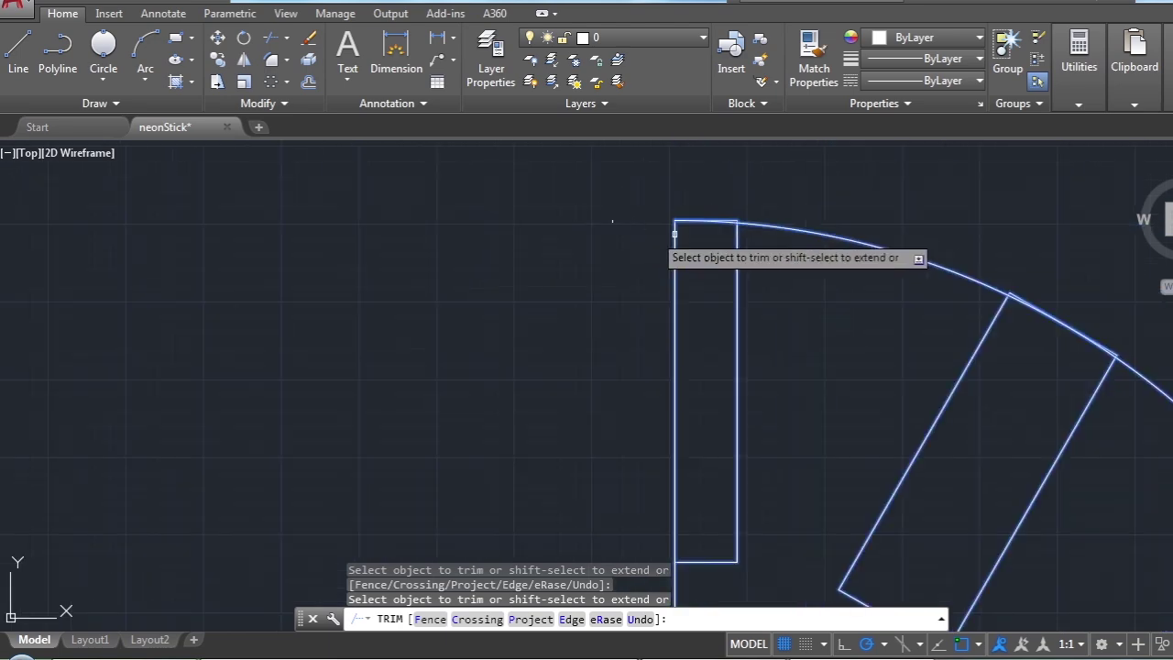
pyautogui.scroll(4, 708, 215)
pyautogui.scroll(4, 712, 225)
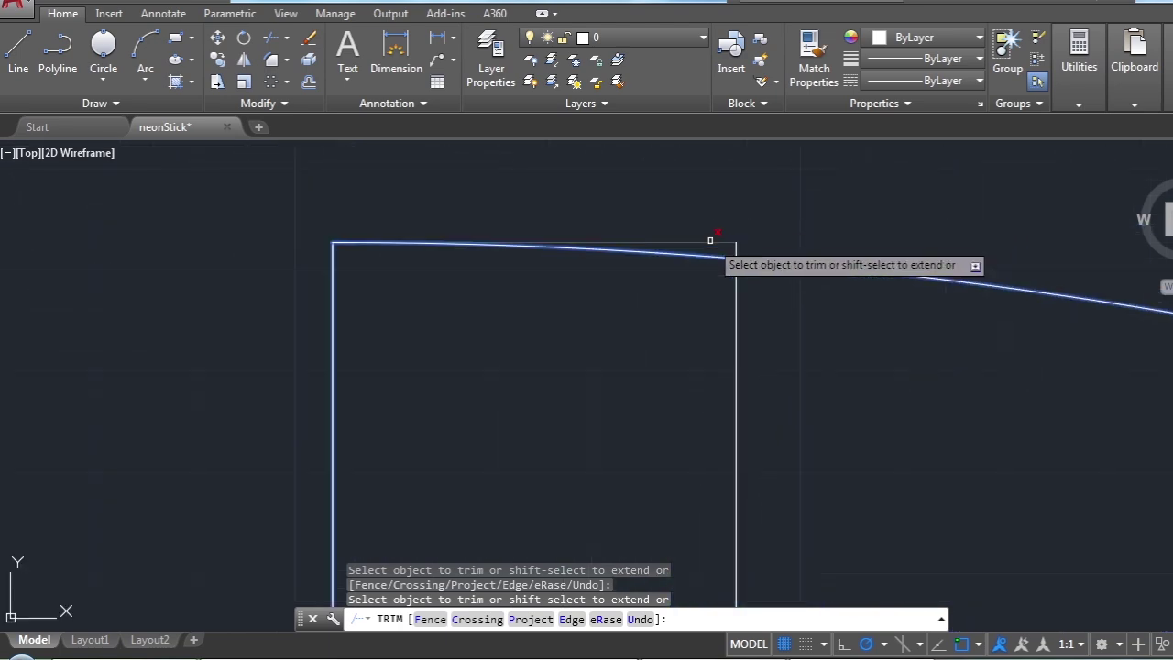
pyautogui.scroll(-4, 683, 224)
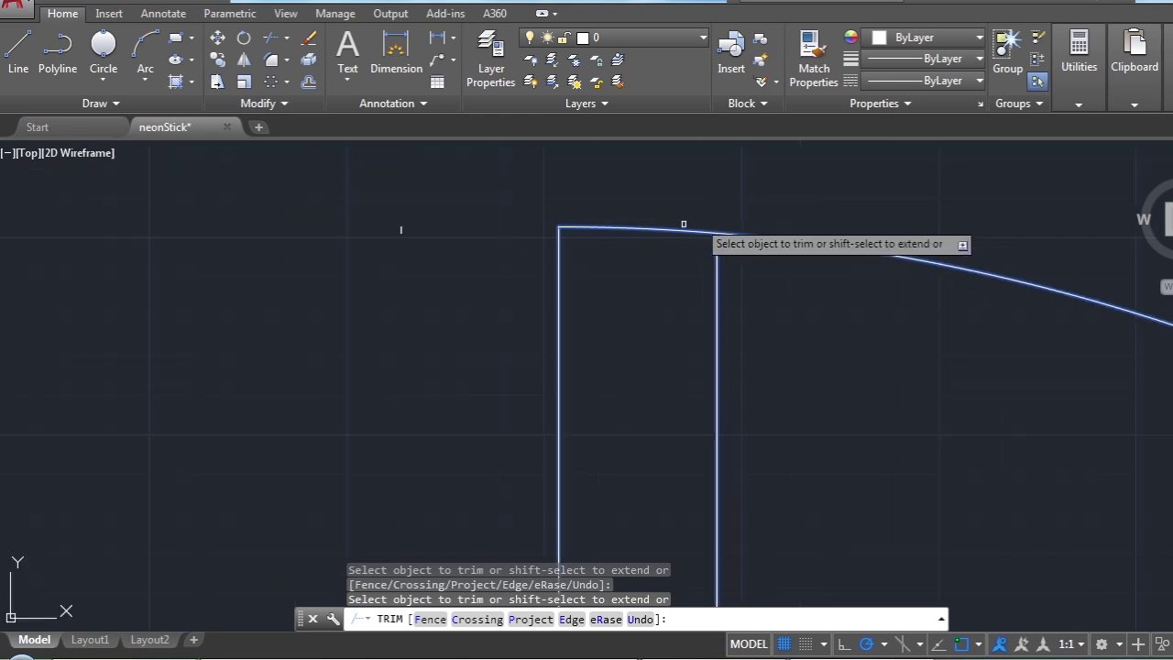
pyautogui.press('Escape')
# Delete the small leftover tick near the top and review the half outline
pyautogui.click(432, 219)
pyautogui.click(367, 261)
pyautogui.press('Delete')
pyautogui.click(612, 230)
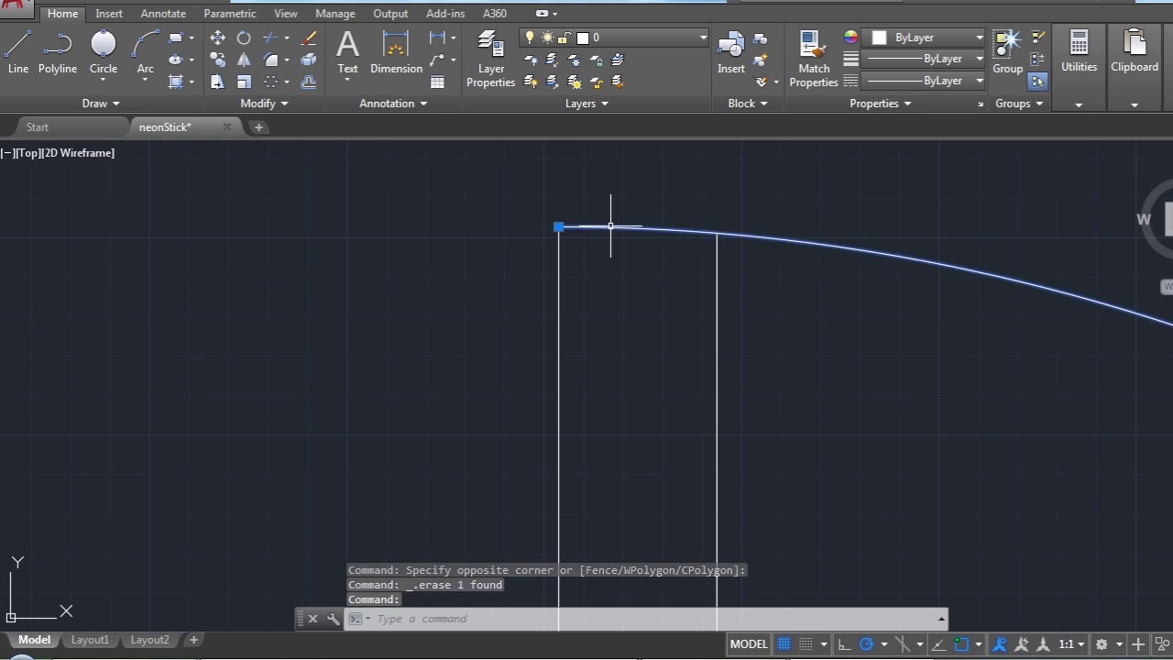
pyautogui.scroll(-3, 595, 303)
pyautogui.scroll(-3, 633, 243)
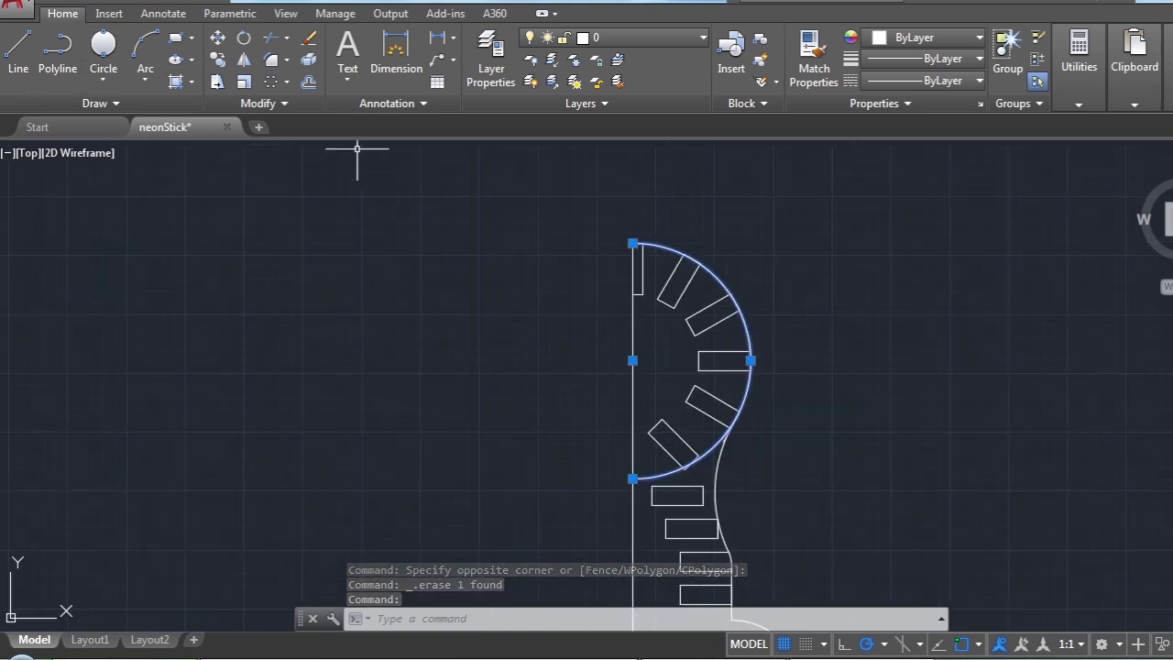
pyautogui.scroll(-3, 367, 183)
pyautogui.scroll(3, 475, 215)
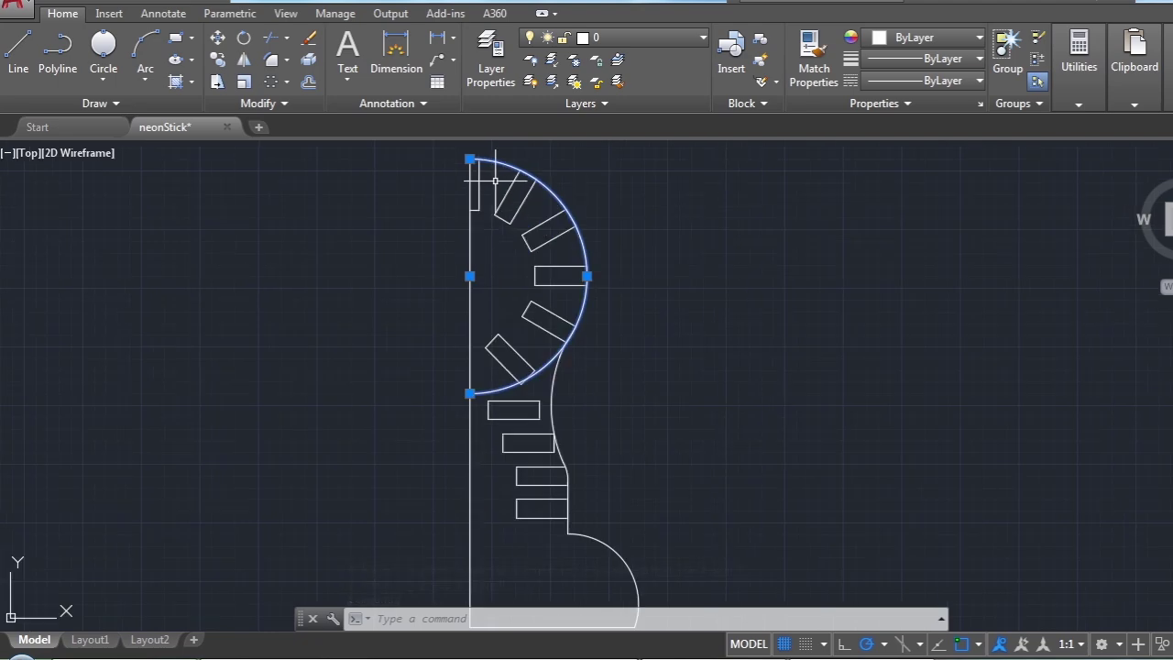
pyautogui.scroll(2, 490, 200)
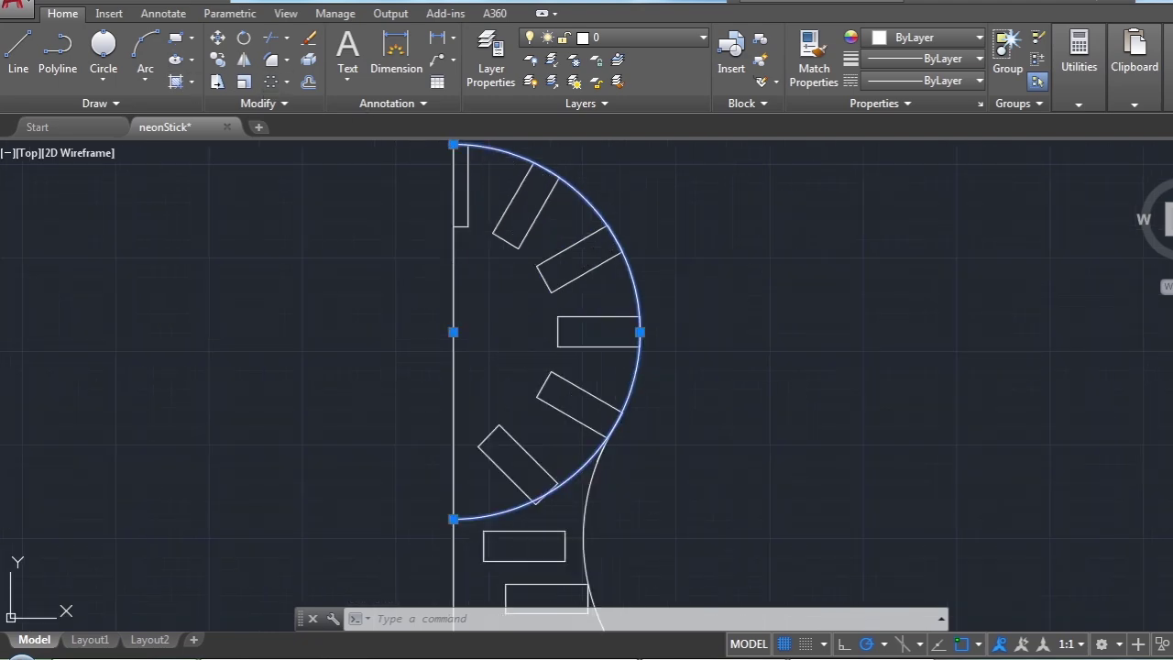
pyautogui.press('Escape')
pyautogui.scroll(-3, 609, 349)
pyautogui.scroll(3, 641, 253)
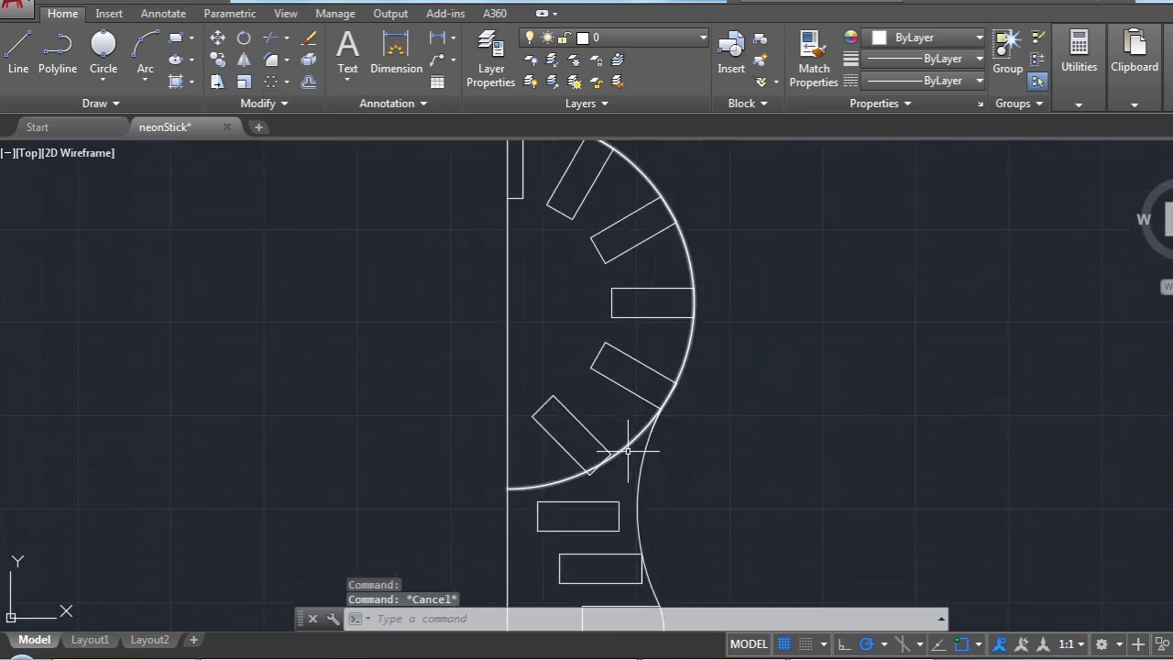
pyautogui.scroll(-2, 663, 349)
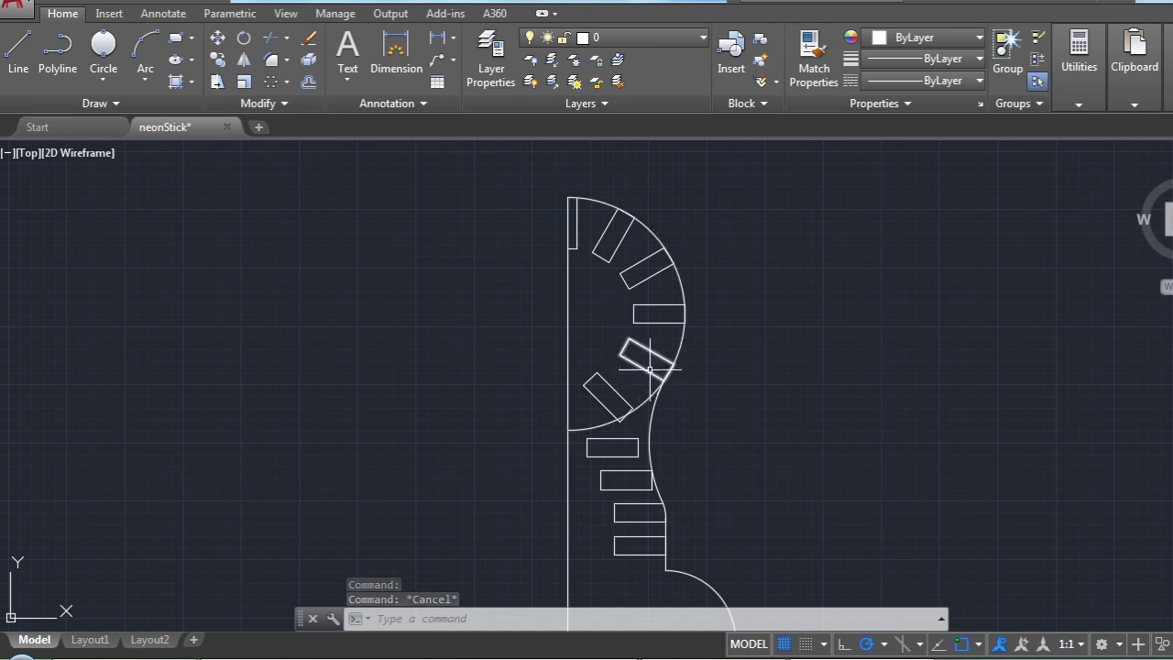
pyautogui.scroll(-2, 679, 285)
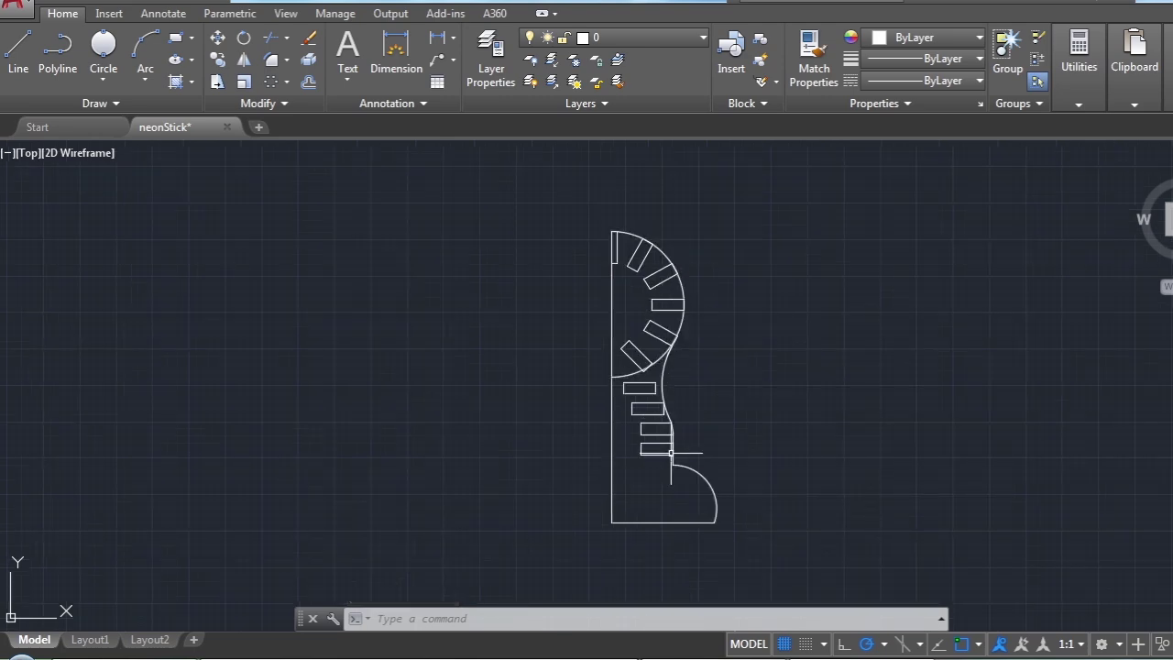
pyautogui.scroll(4, 686, 461)
pyautogui.scroll(2, 680, 460)
pyautogui.scroll(-2, 683, 434)
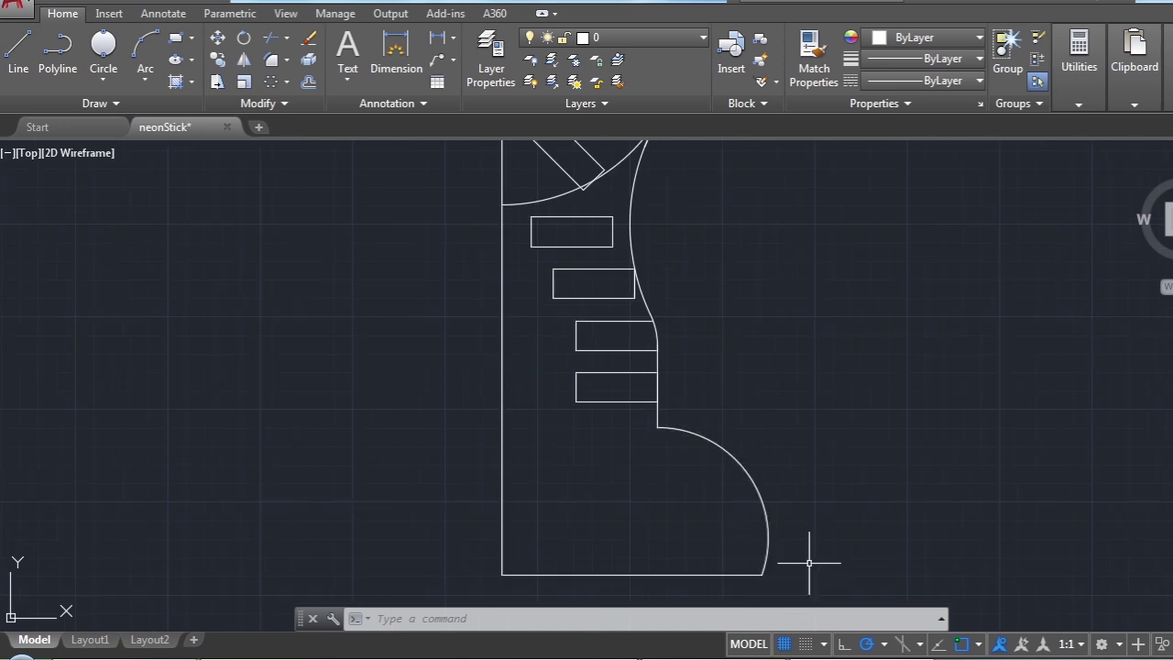
pyautogui.click(308, 84)
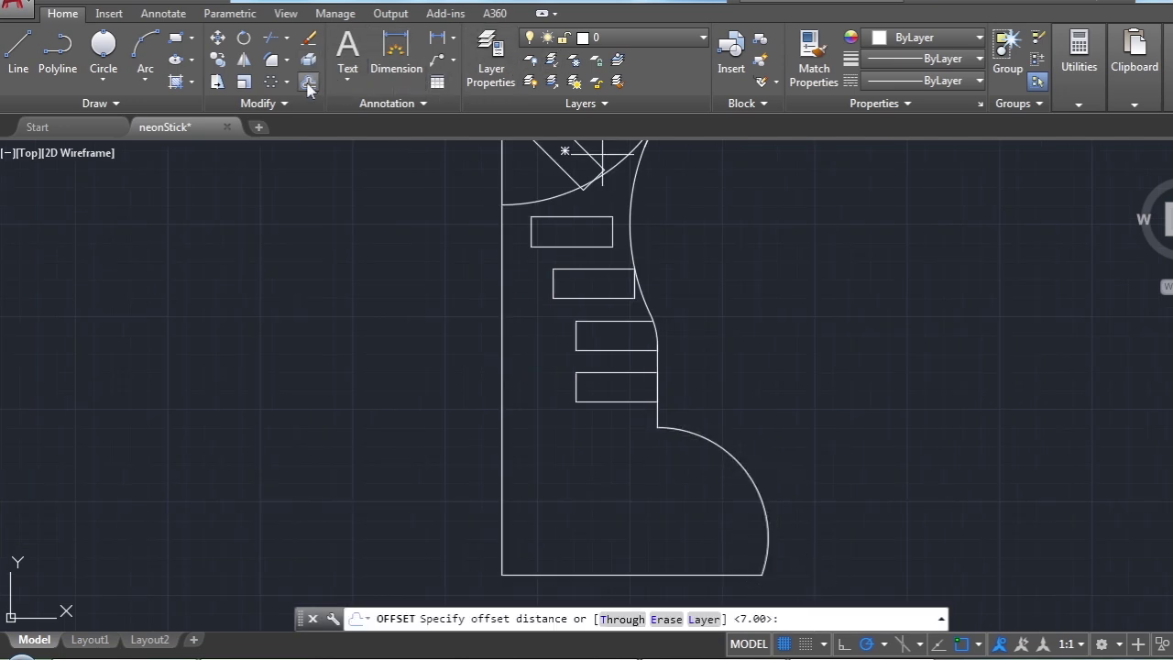
# Fillet the neck's lower vertical edge and the base arc with radius 2
pyautogui.click(271, 60)
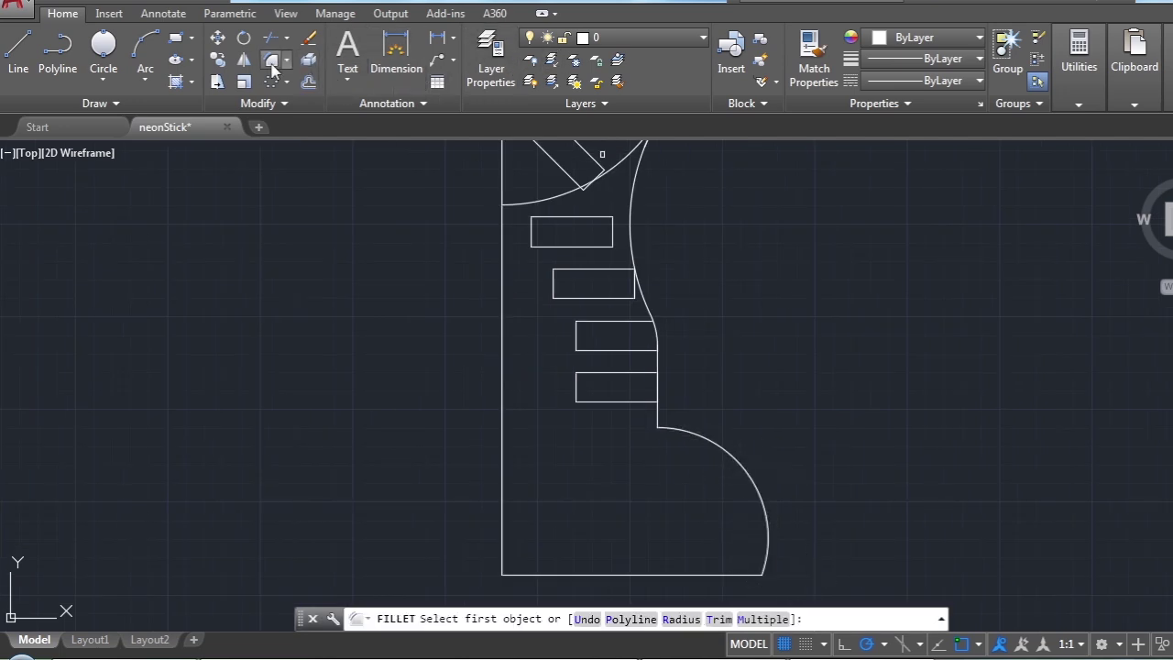
pyautogui.click(683, 618)
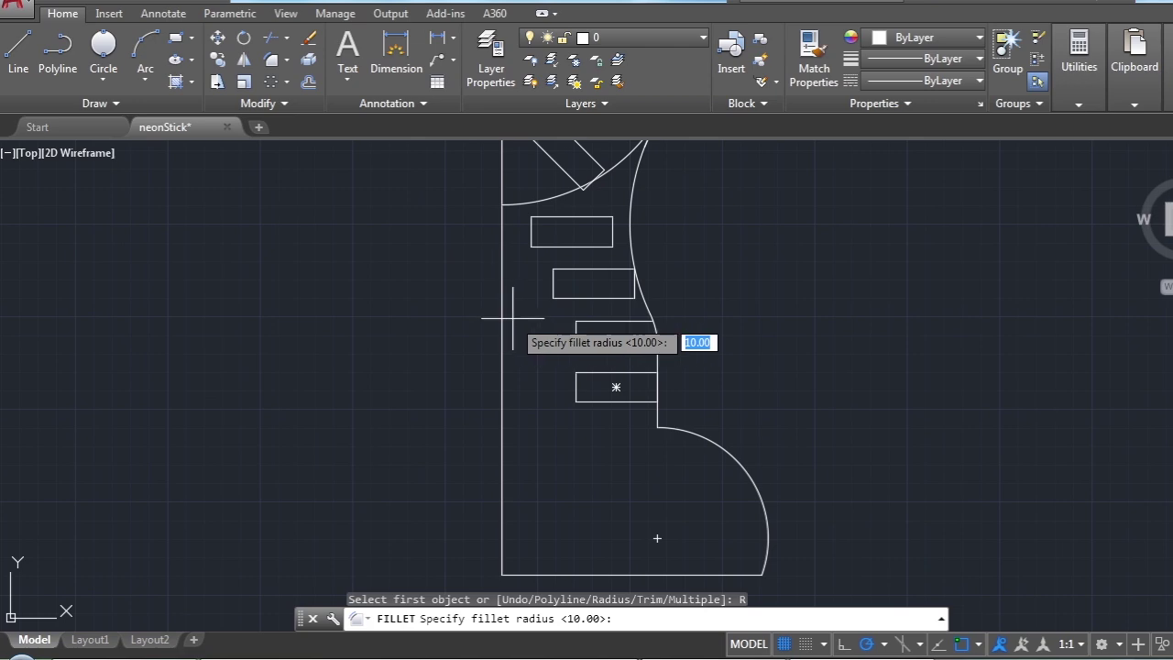
pyautogui.press('Return')
pyautogui.scroll(4, 656, 430)
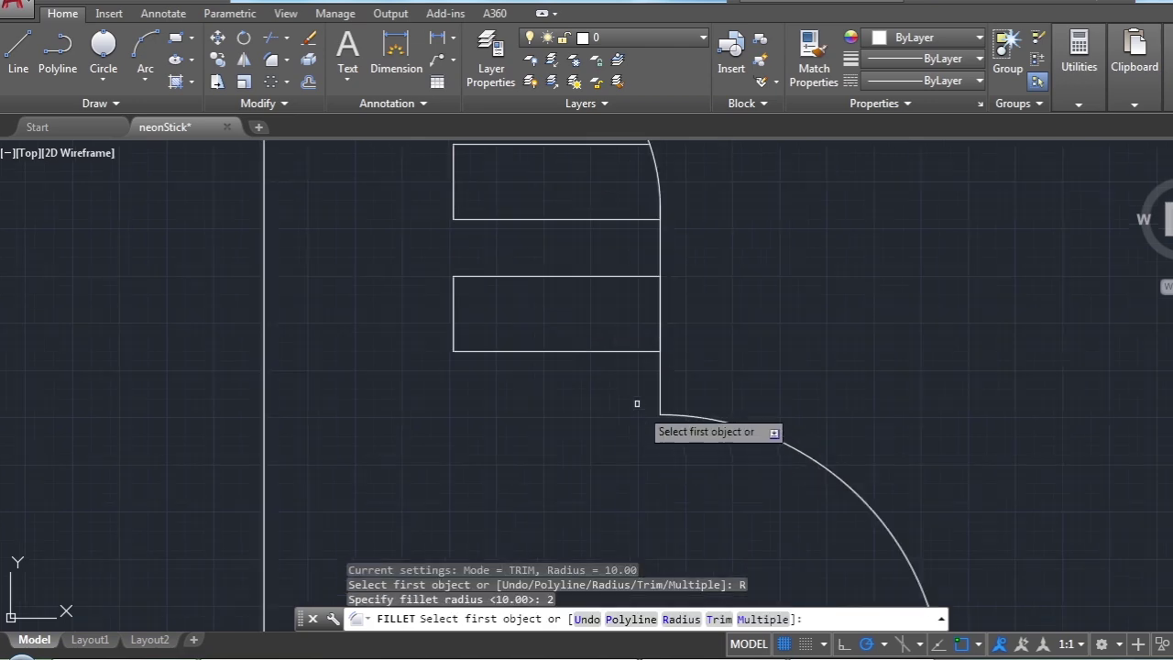
pyautogui.click(660, 382)
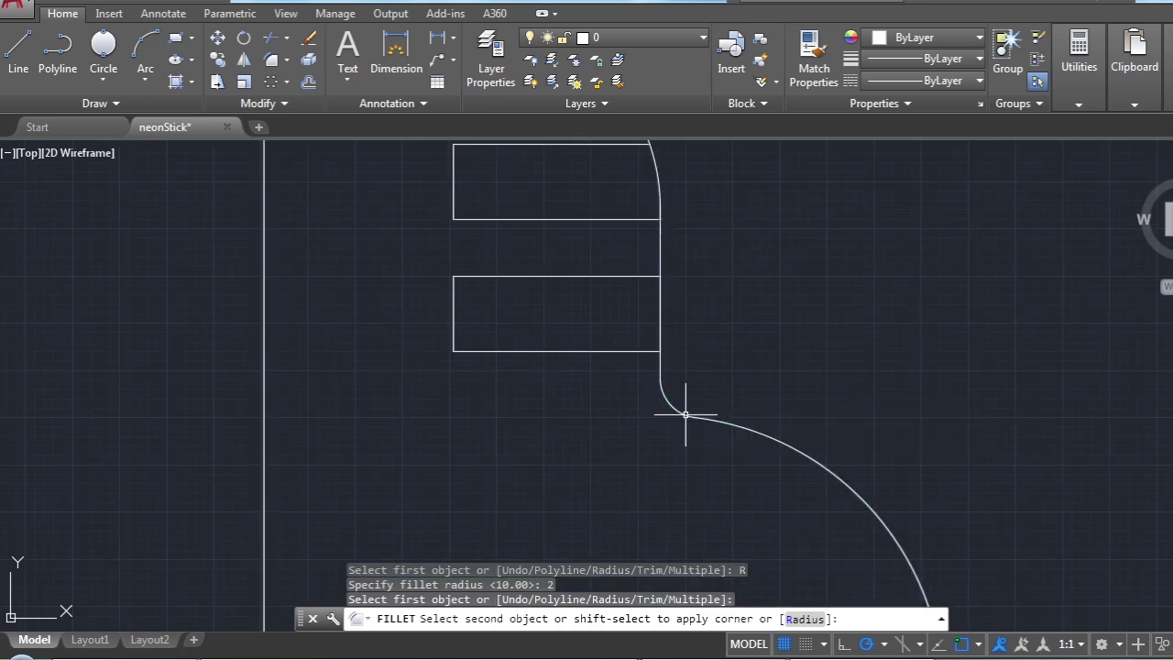
pyautogui.click(687, 413)
pyautogui.scroll(-3, 724, 426)
pyautogui.scroll(-1, 763, 441)
pyautogui.scroll(-3, 785, 532)
pyautogui.scroll(6, 787, 522)
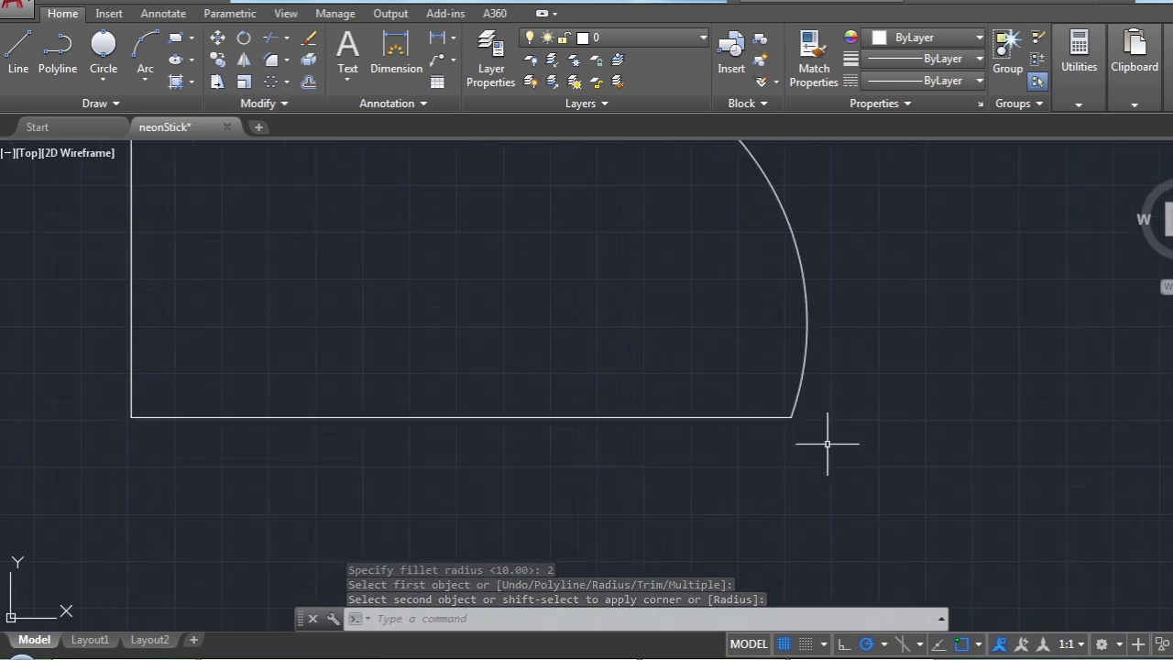
pyautogui.scroll(-5, 827, 443)
# Fillet the base arc and bottom line with radius 1
pyautogui.click(270, 59)
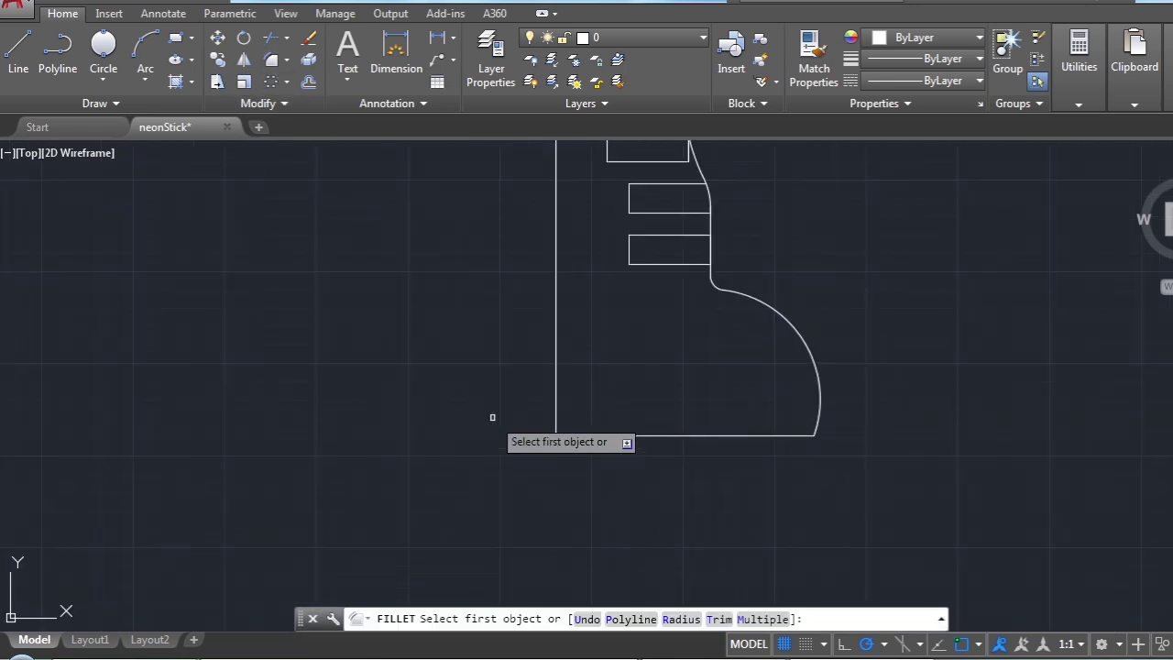
pyautogui.click(683, 619)
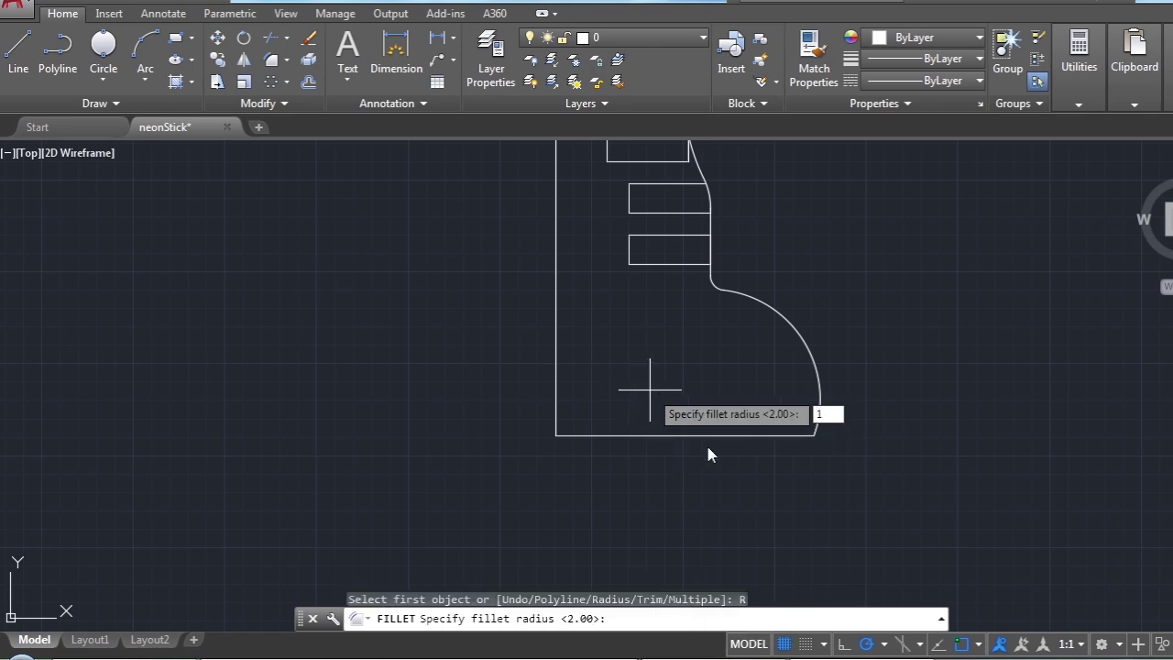
pyautogui.press('Return')
pyautogui.scroll(4, 788, 411)
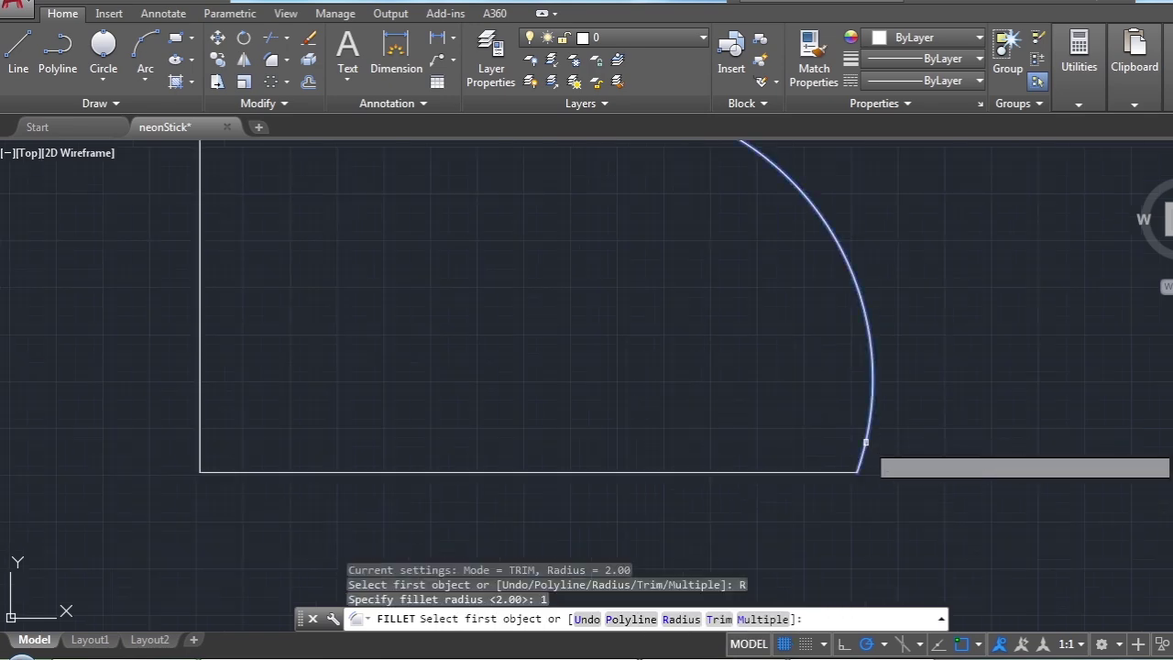
pyautogui.click(865, 443)
pyautogui.click(827, 472)
pyautogui.scroll(-3, 827, 472)
pyautogui.scroll(-2, 613, 447)
pyautogui.scroll(-2, 613, 447)
pyautogui.scroll(-2, 602, 432)
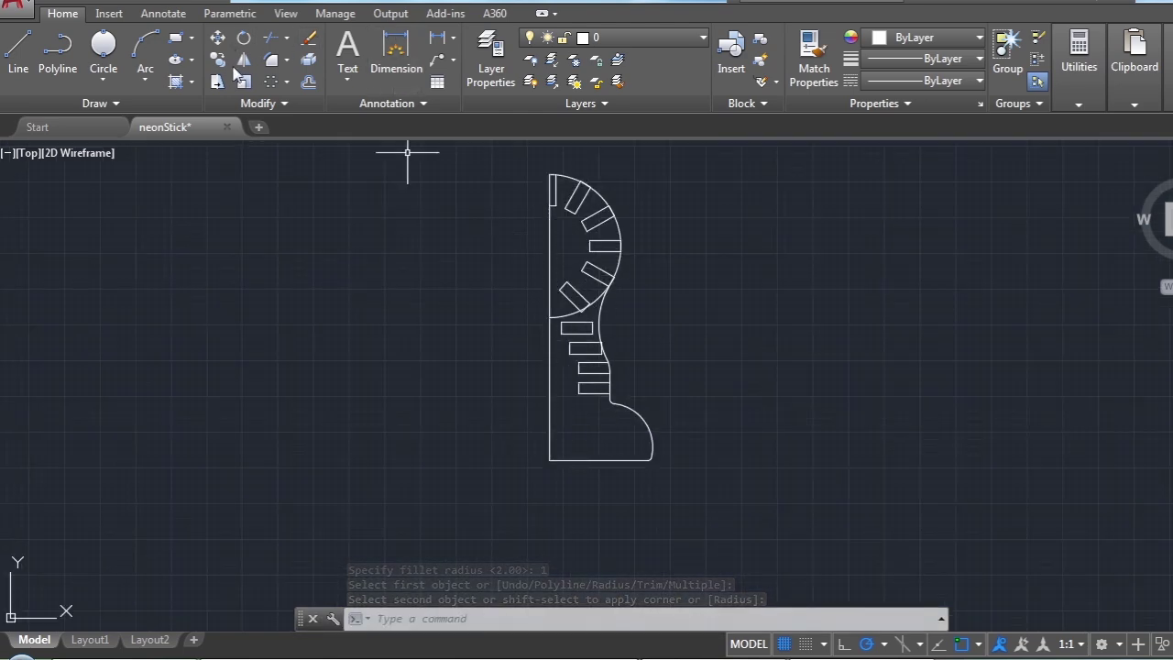
# Start a mirror and window-select the entire half outline
pyautogui.click(243, 58)
pyautogui.click(660, 170)
pyautogui.click(445, 501)
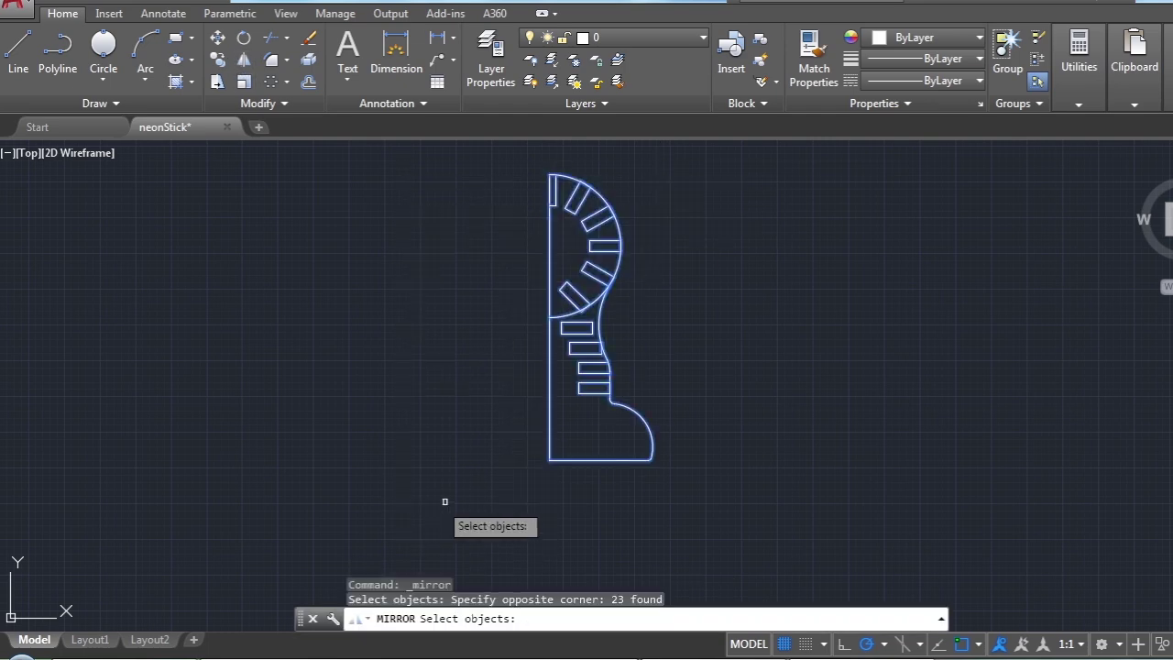
# Reselect the half outline for mirroring, excluding the two vertical centre-line segments
pyautogui.press('Return')
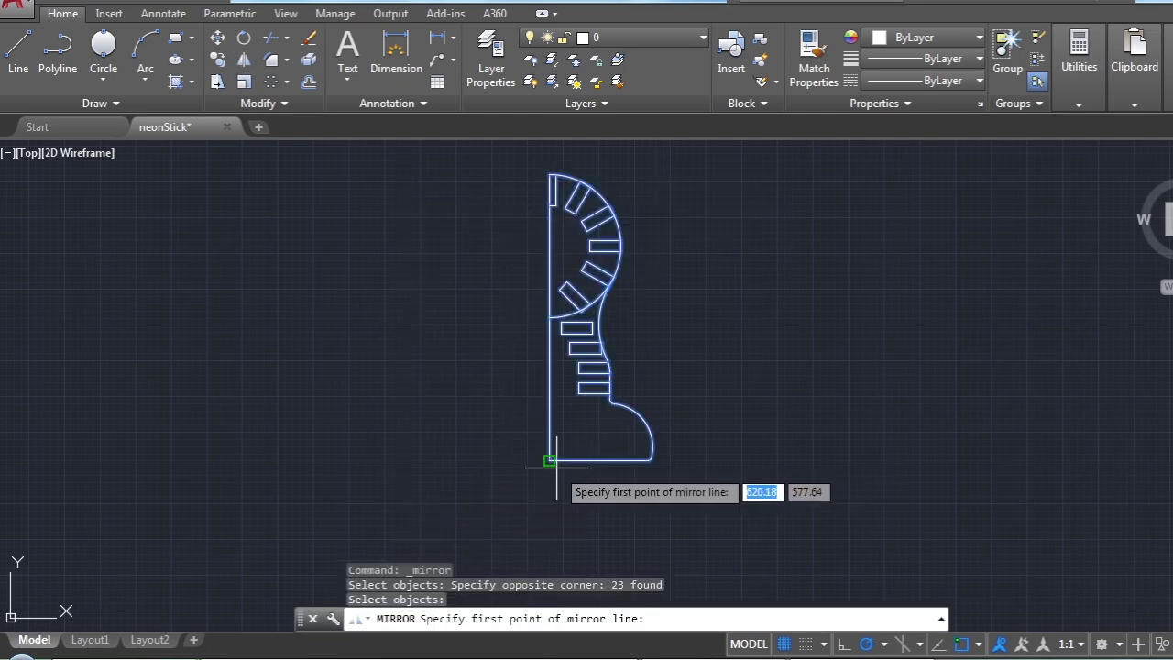
pyautogui.press('Escape')
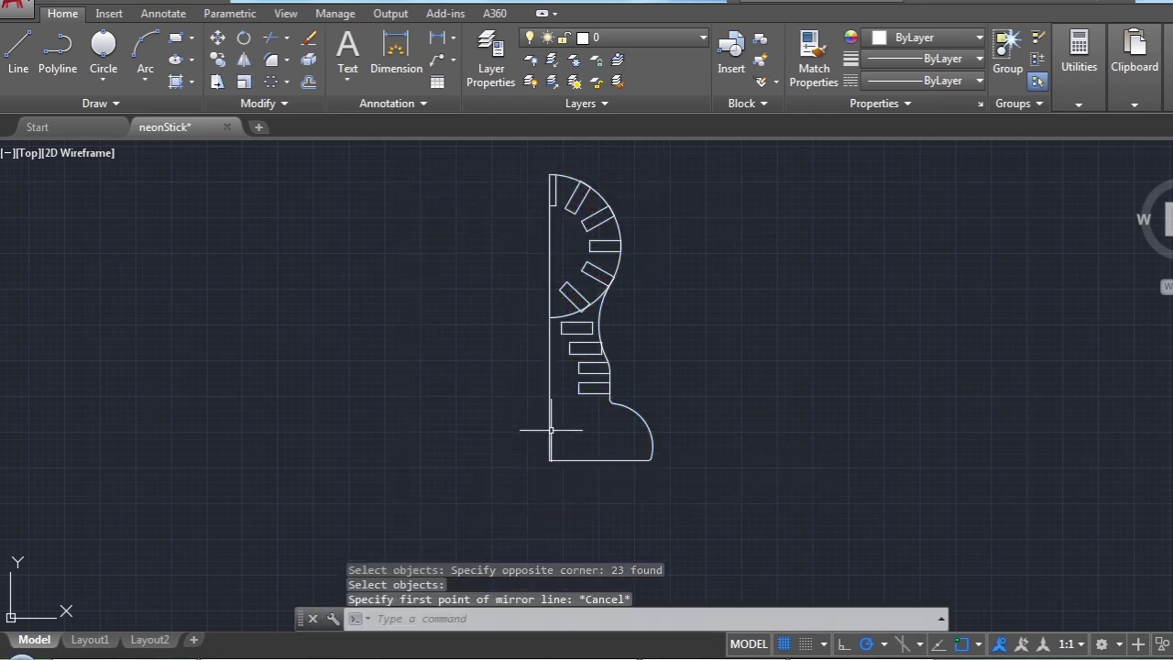
pyautogui.click(243, 59)
pyautogui.click(668, 177)
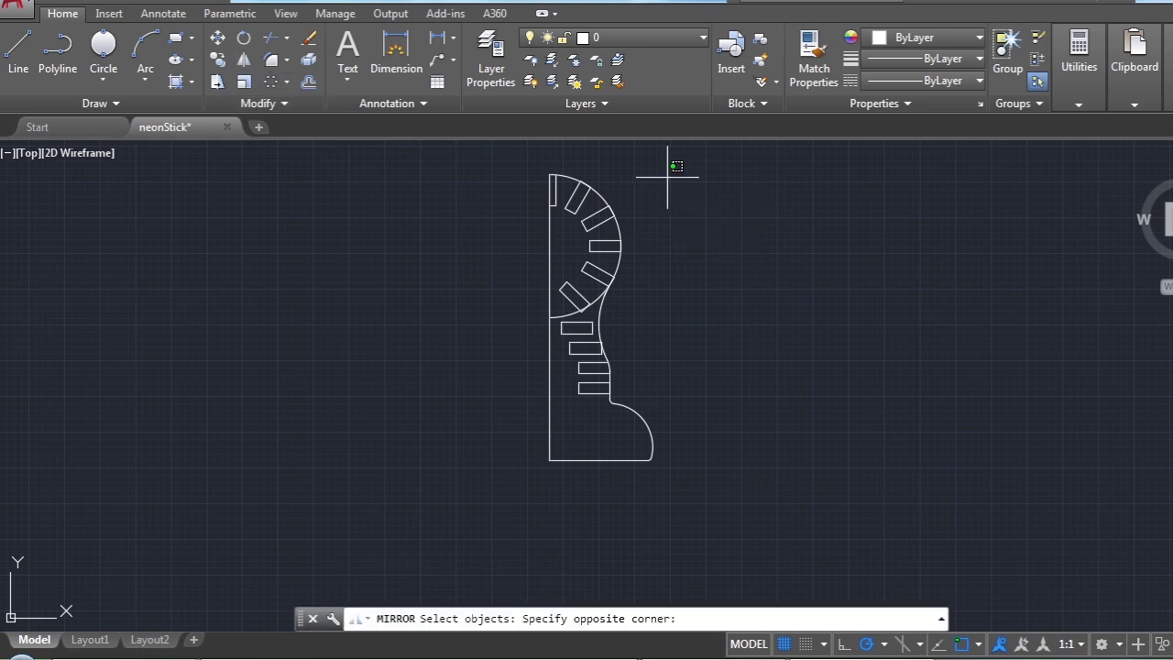
pyautogui.click(446, 503)
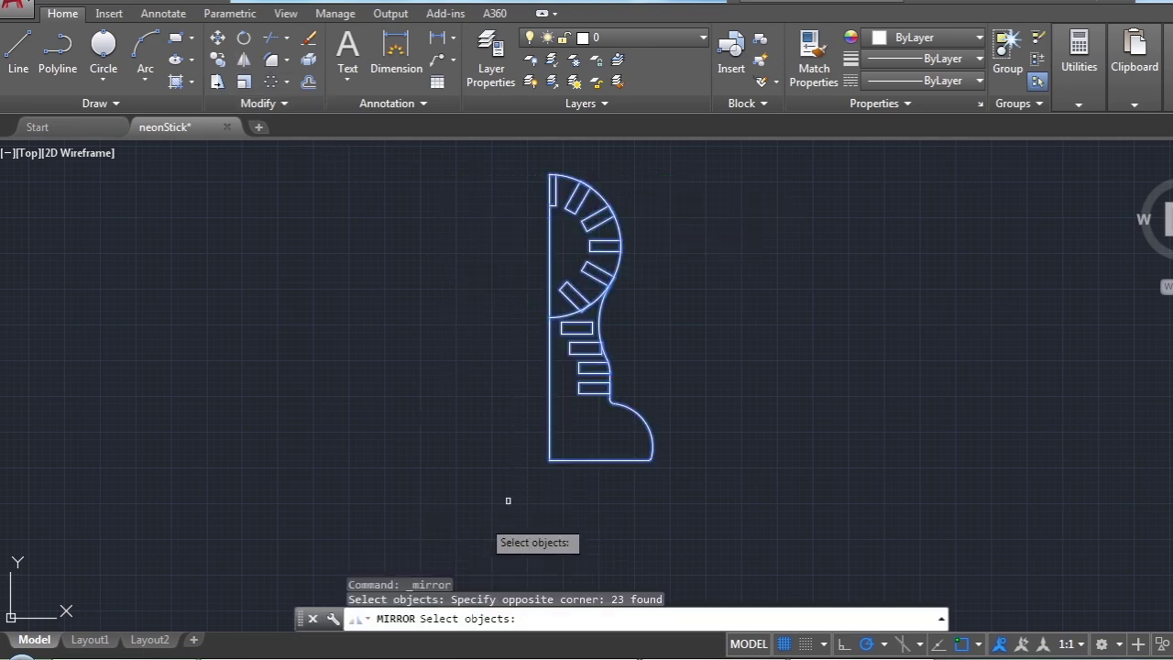
pyautogui.keyDown('shift'); pyautogui.click(550, 405); pyautogui.keyUp('shift')
pyautogui.scroll(5, 549, 206)
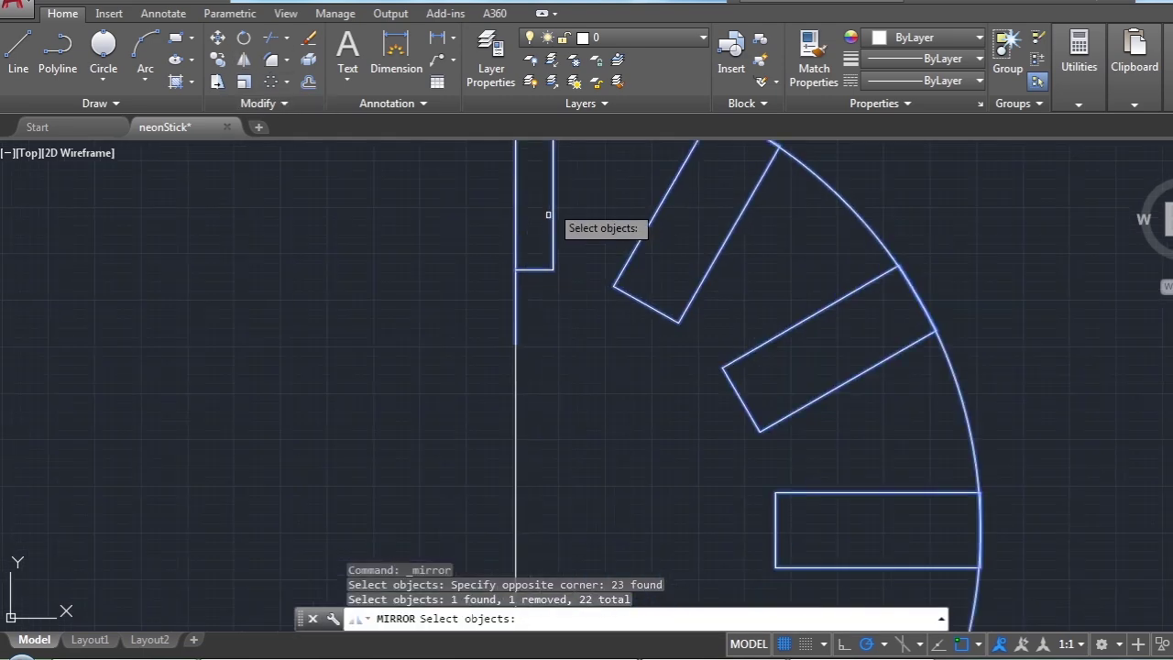
pyautogui.keyDown('shift'); pyautogui.click(517, 301); pyautogui.keyUp('shift')
pyautogui.scroll(-2, 517, 302)
pyautogui.scroll(-3, 531, 298)
pyautogui.scroll(-1, 540, 297)
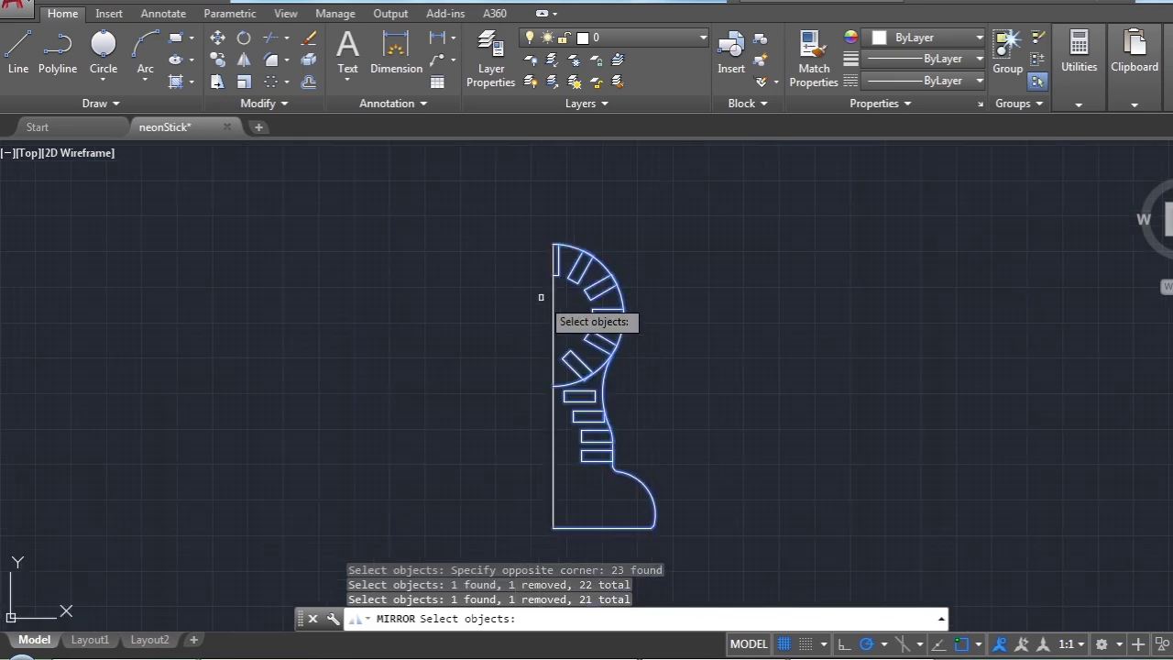
pyautogui.press('Return')
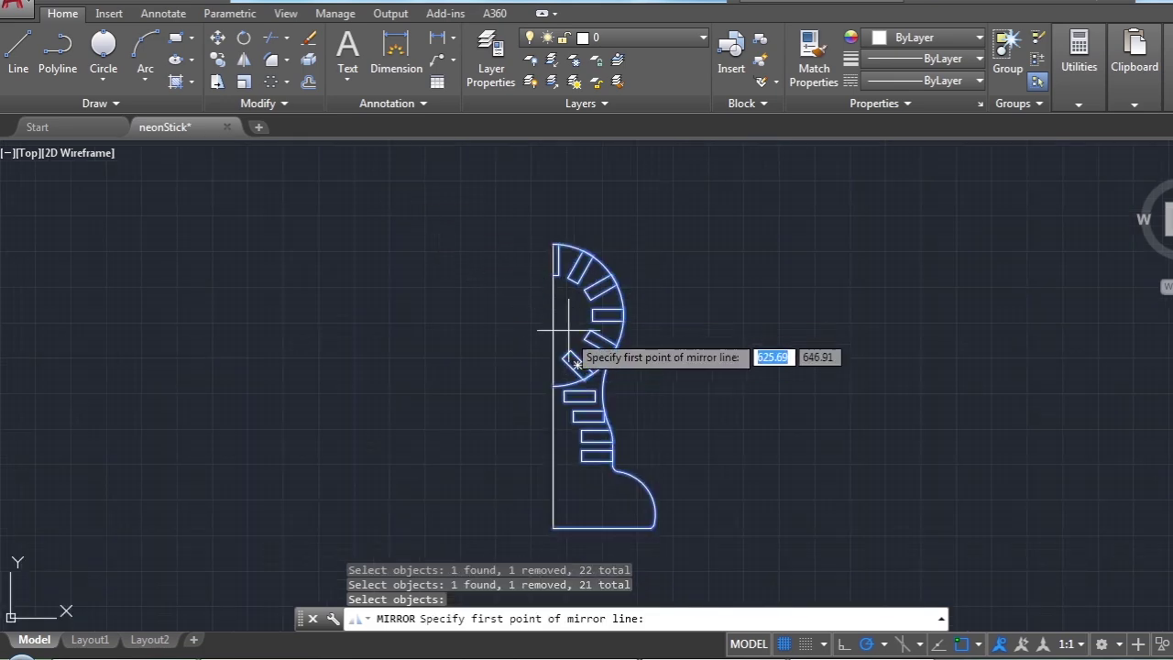
# Mirror the half outline about the vertical axis from top to bottom, keeping the original
pyautogui.click(553, 244)
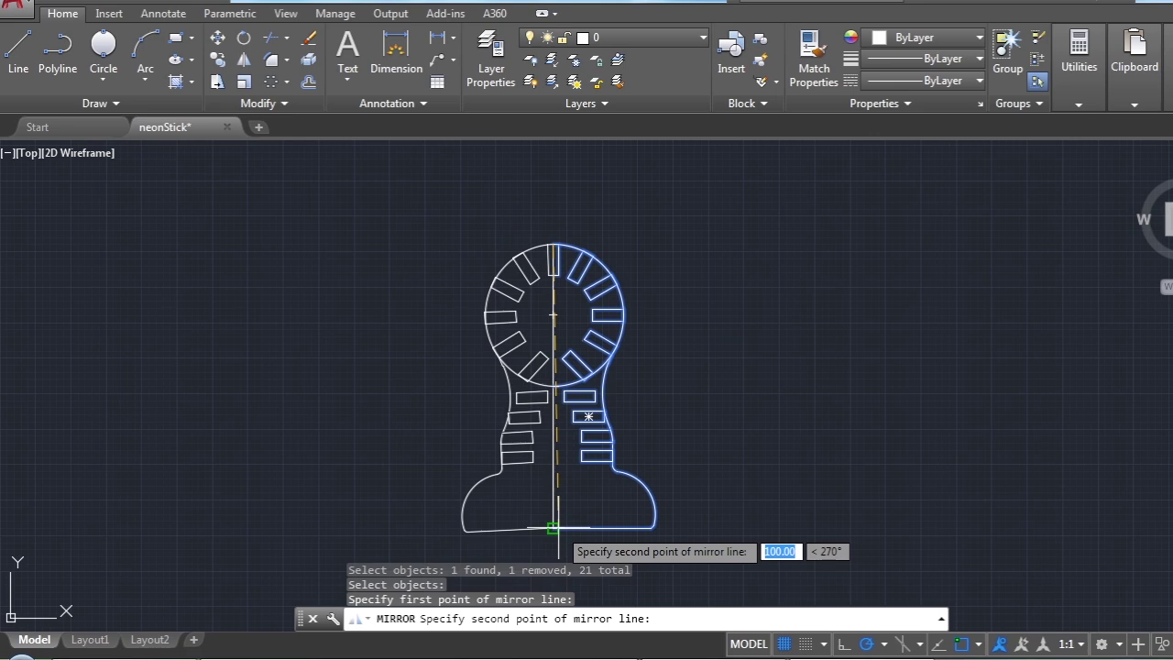
pyautogui.click(551, 528)
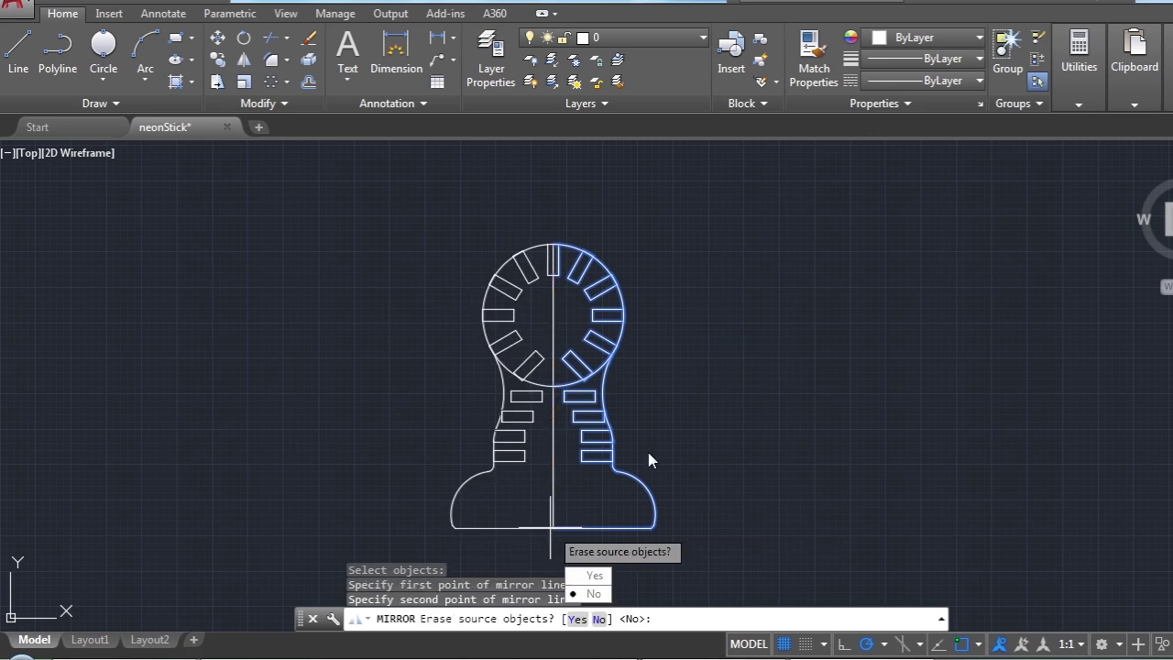
pyautogui.click(594, 592)
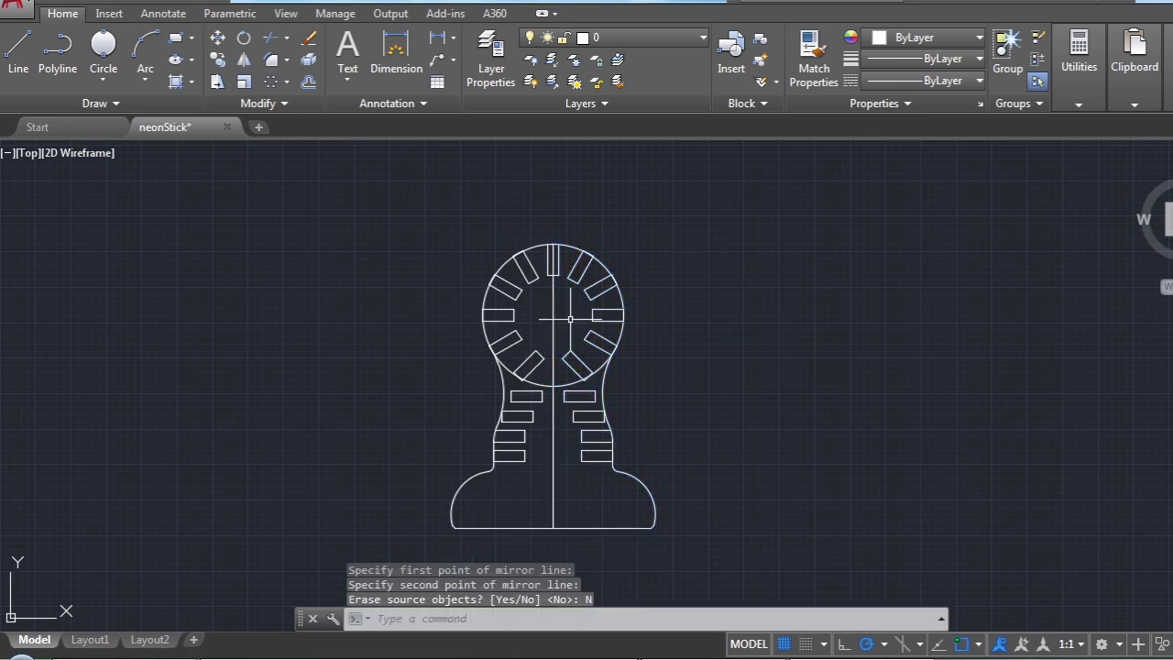
pyautogui.click(558, 302)
pyautogui.click(536, 325)
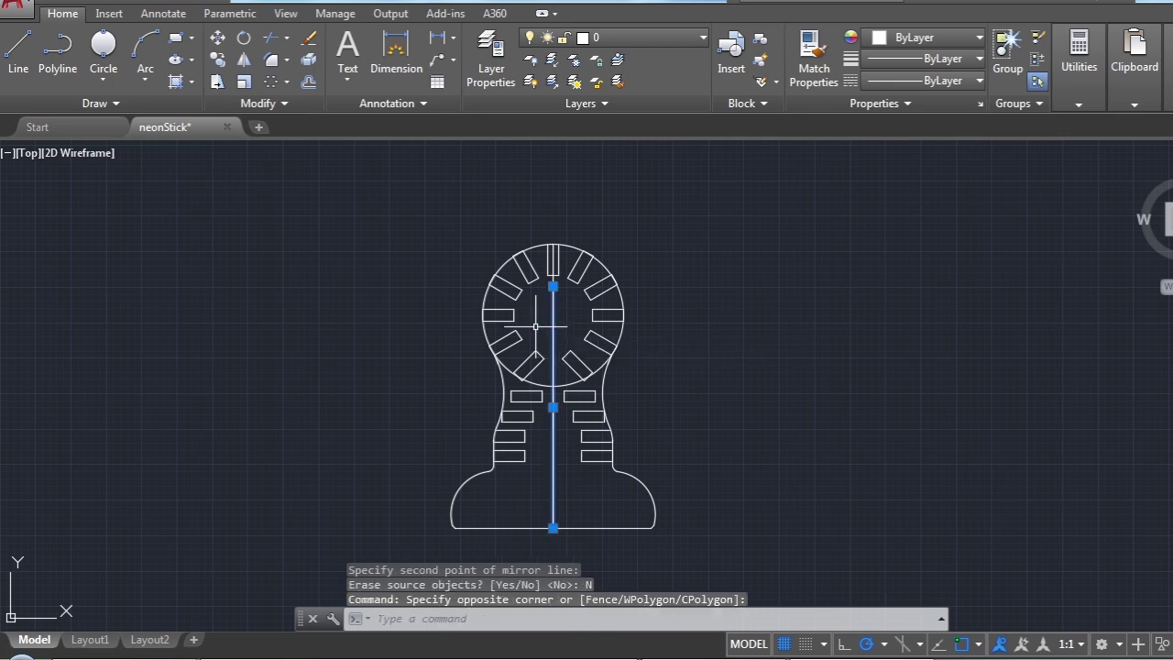
# Delete both vertical centre-line segments
pyautogui.press('Delete')
pyautogui.scroll(4, 554, 307)
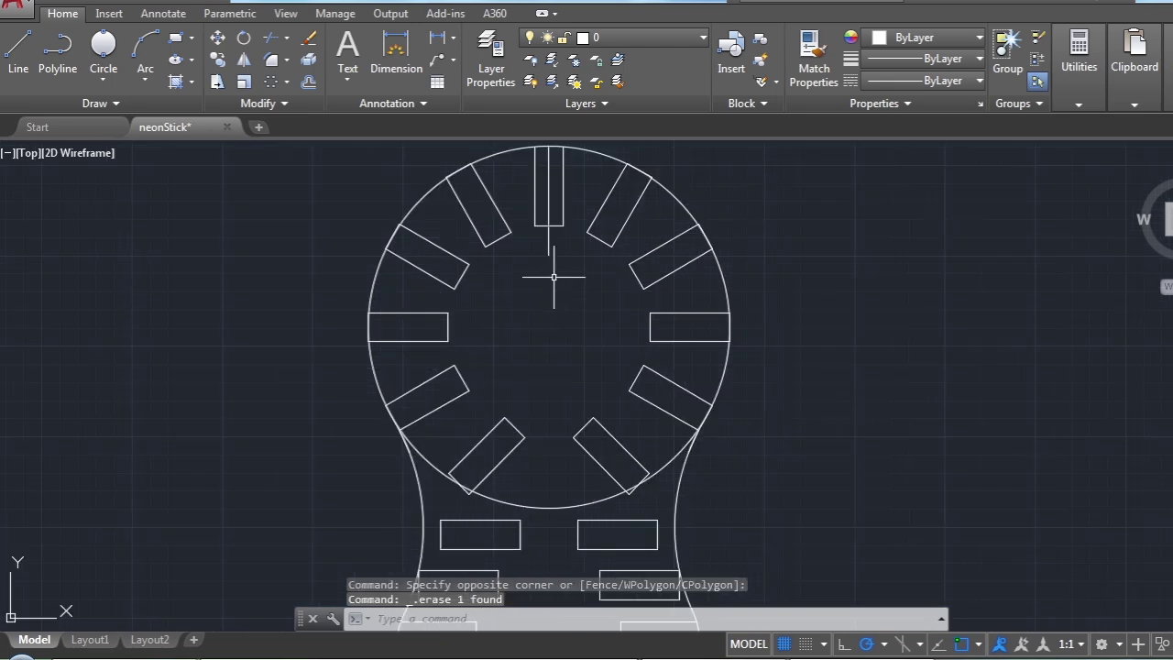
pyautogui.click(548, 246)
pyautogui.press('Delete')
pyautogui.scroll(-2, 559, 312)
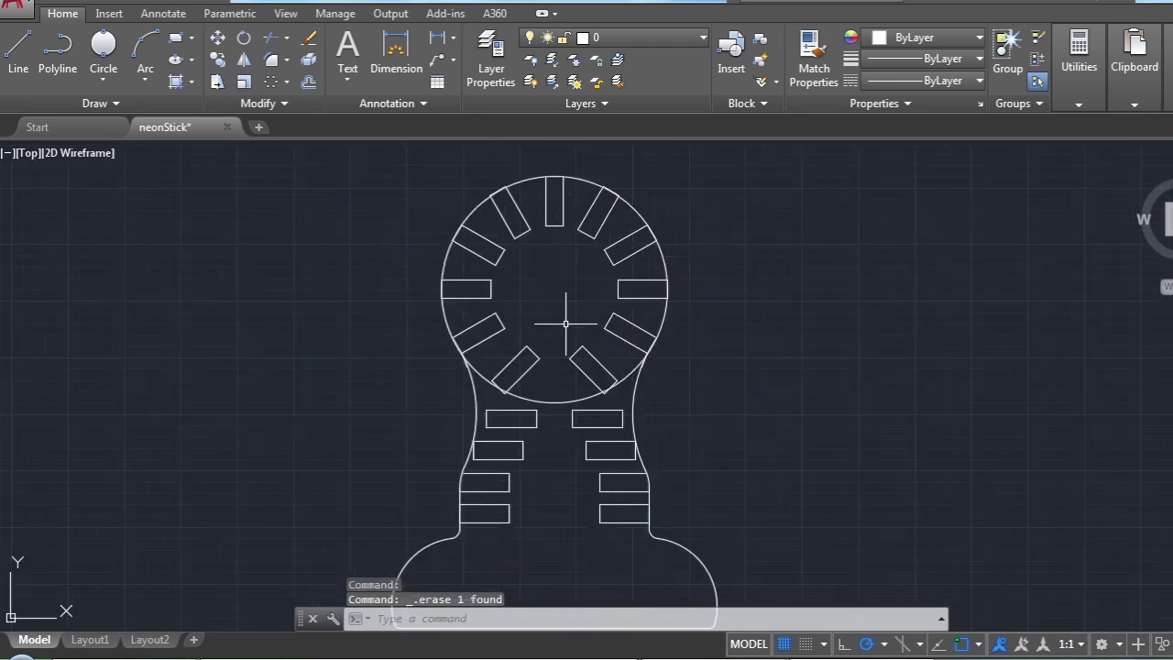
pyautogui.scroll(-2, 553, 308)
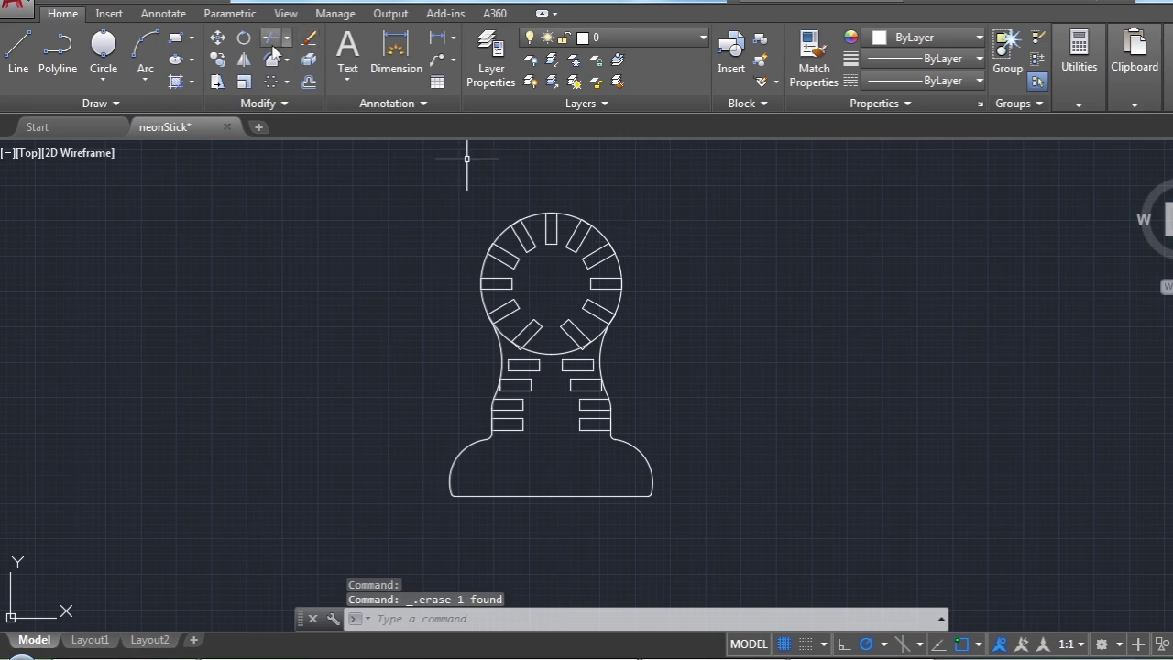
# Trim the head arc segments around and between the two lower tilted slots, using all 42 objects as edges
pyautogui.click(271, 41)
pyautogui.click(692, 202)
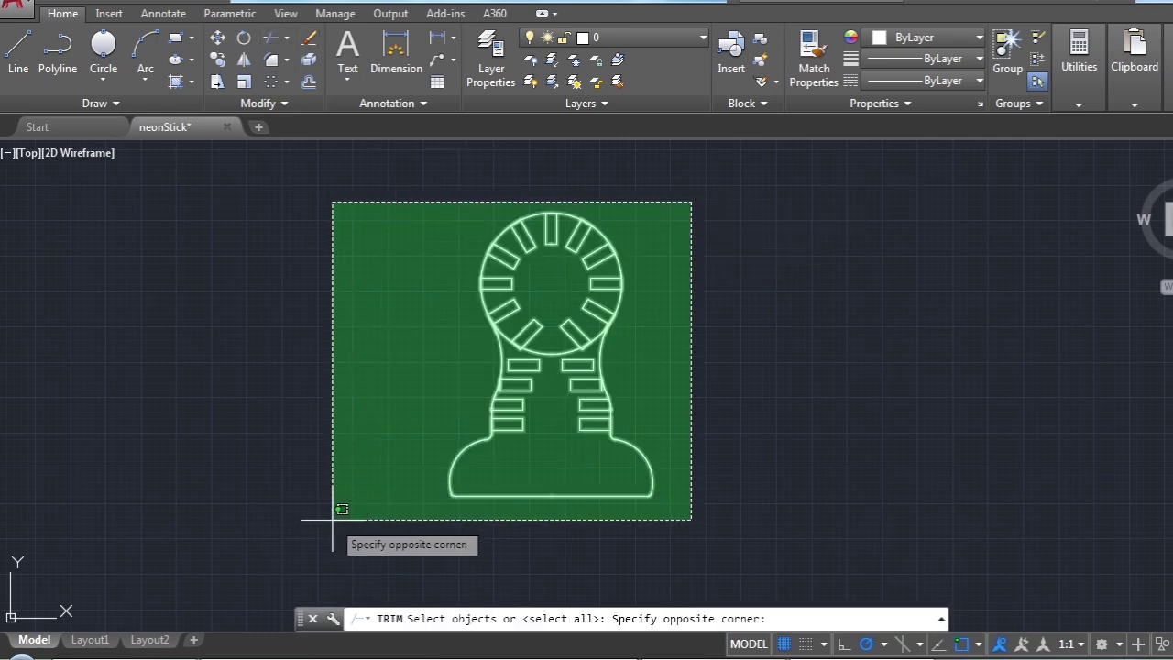
pyautogui.click(399, 495)
pyautogui.press('Return')
pyautogui.scroll(2, 551, 371)
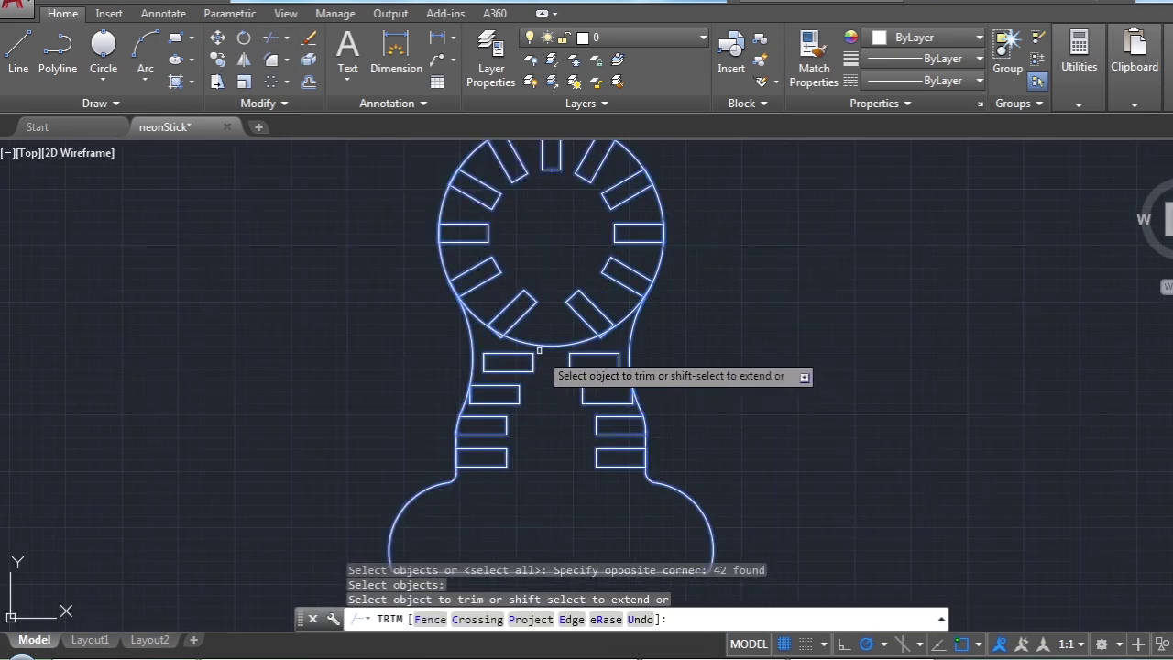
pyautogui.scroll(4, 486, 328)
pyautogui.click(451, 304)
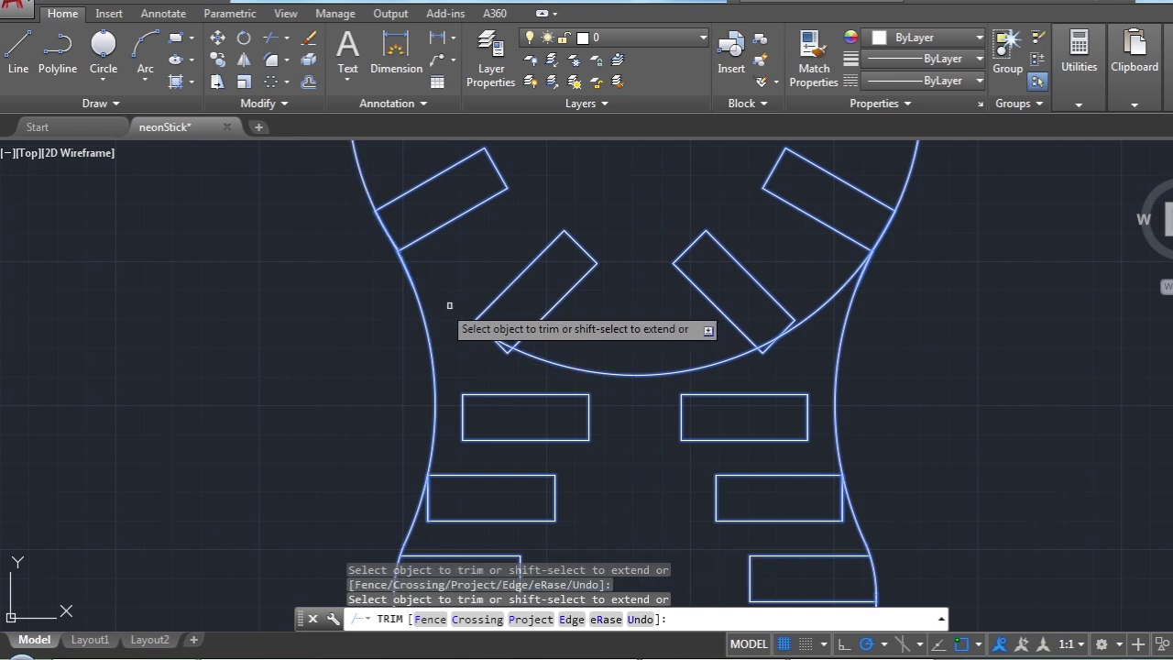
pyautogui.click(821, 317)
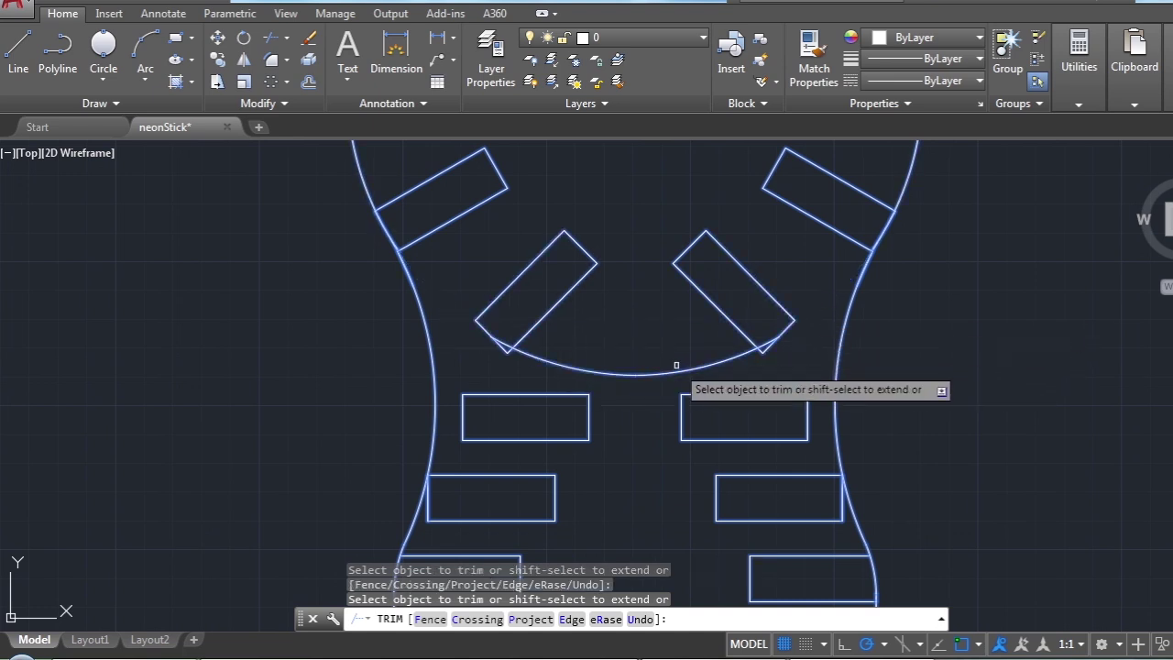
pyautogui.click(610, 372)
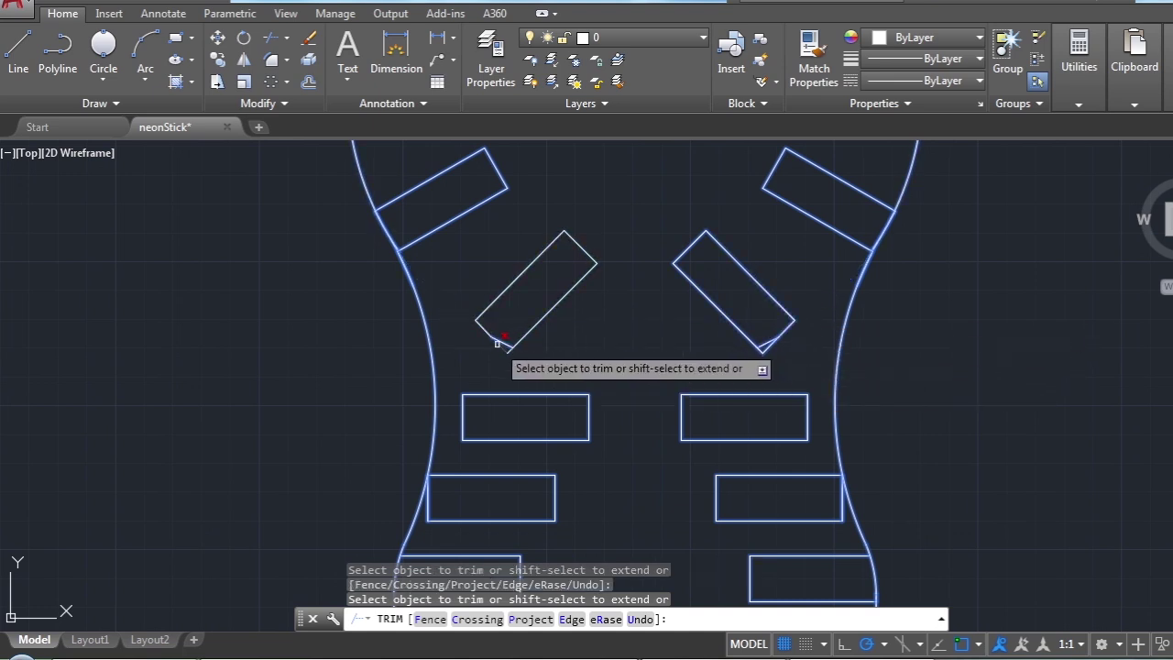
pyautogui.press('Escape')
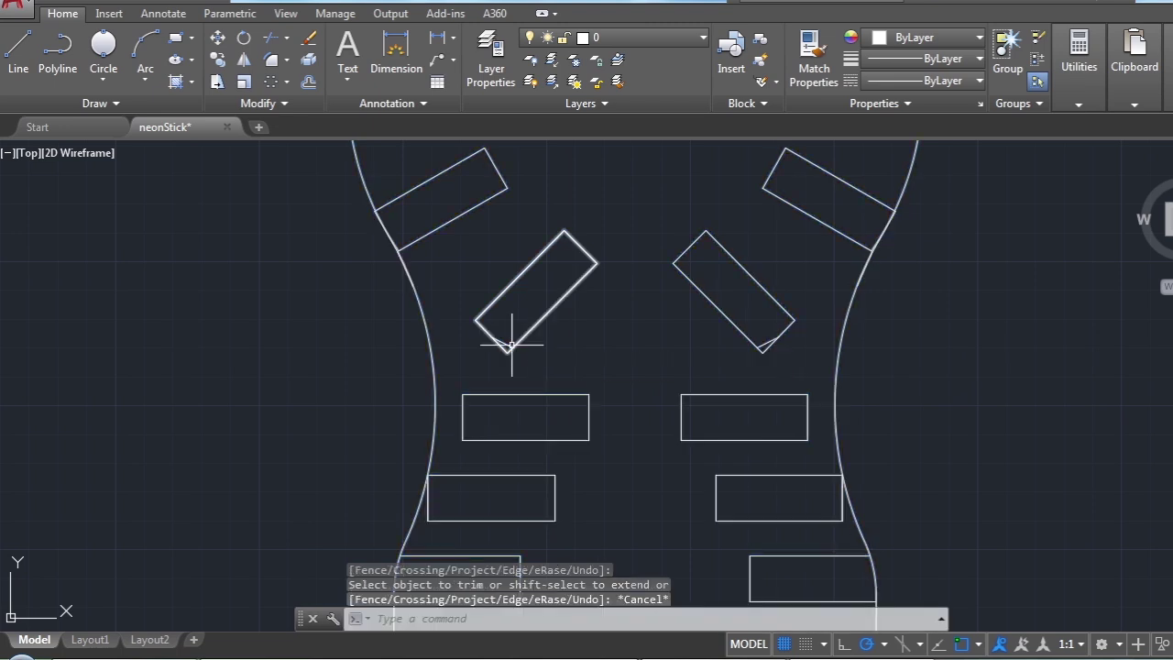
# Delete the leftover arc fragment at the slot corner
pyautogui.click(507, 345)
pyautogui.press('Delete')
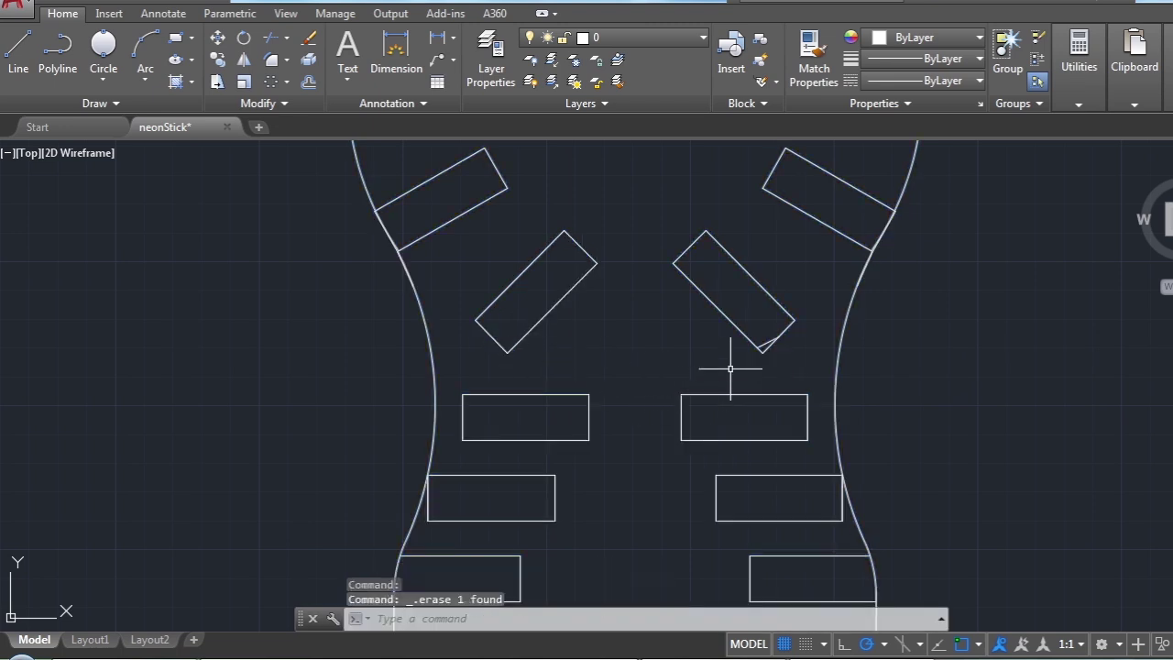
pyautogui.scroll(-4, 593, 338)
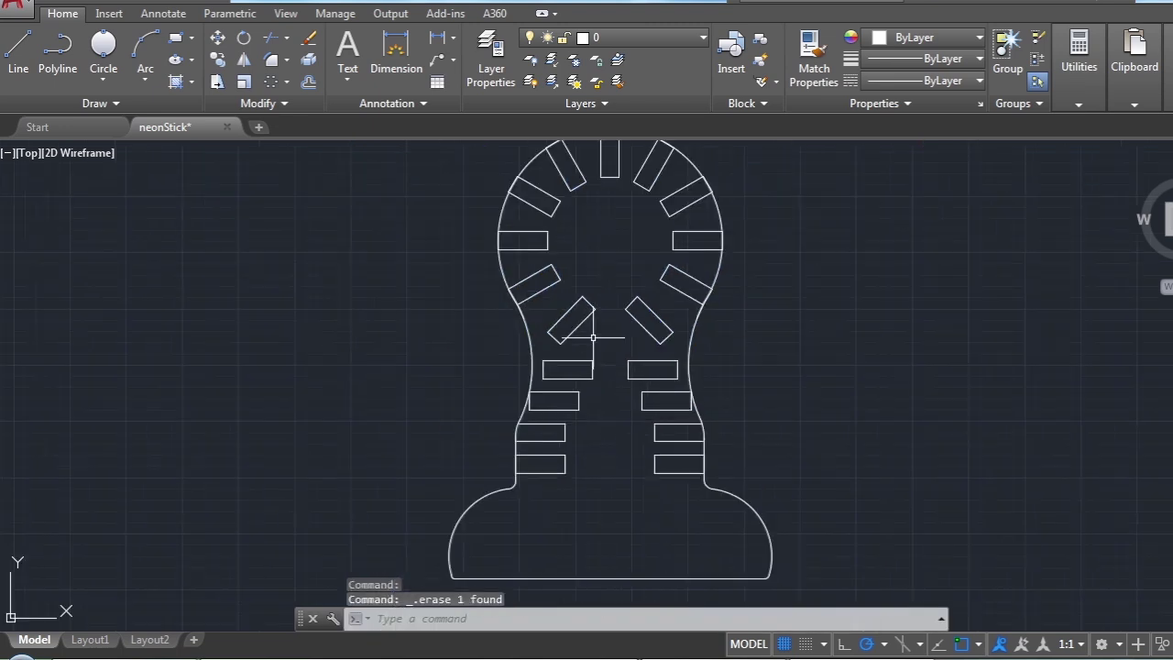
pyautogui.scroll(-2, 600, 411)
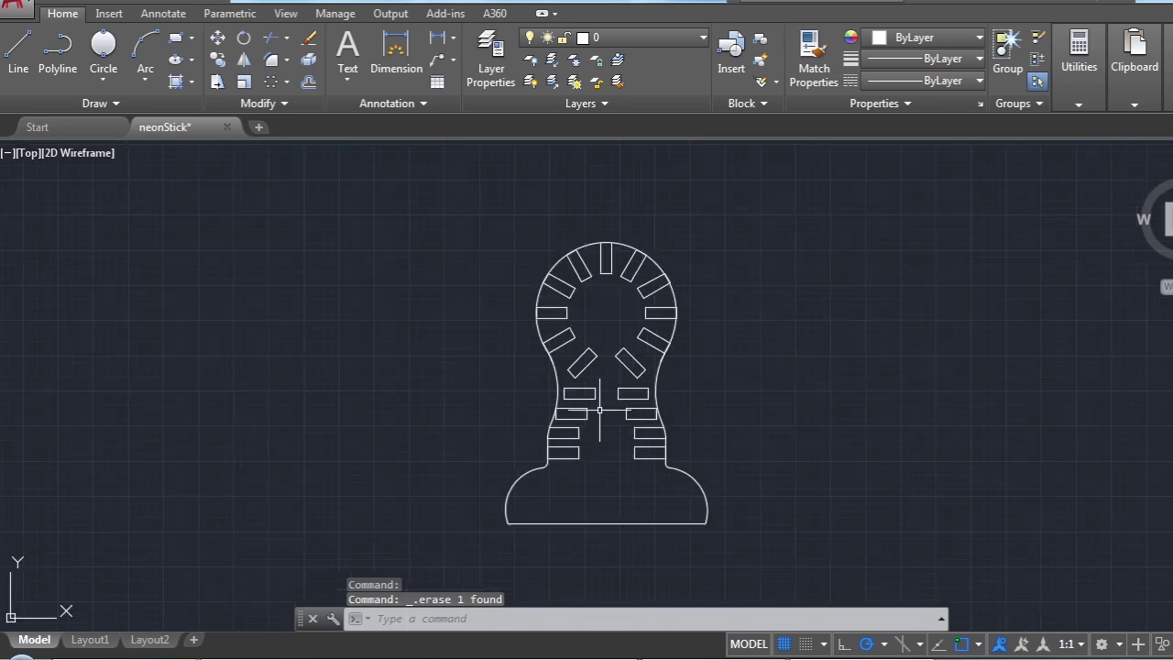
pyautogui.click(18, 45)
pyautogui.scroll(2, 659, 312)
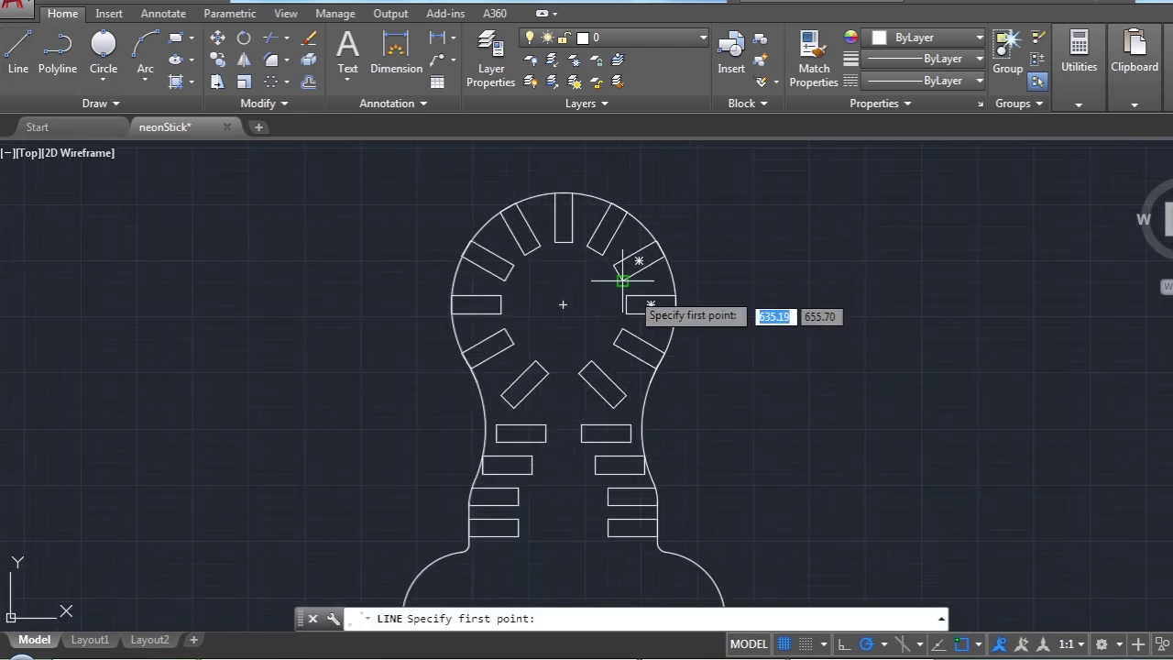
# Draw a vertical centerline from the head's top down to the base bottom
pyautogui.click(568, 193)
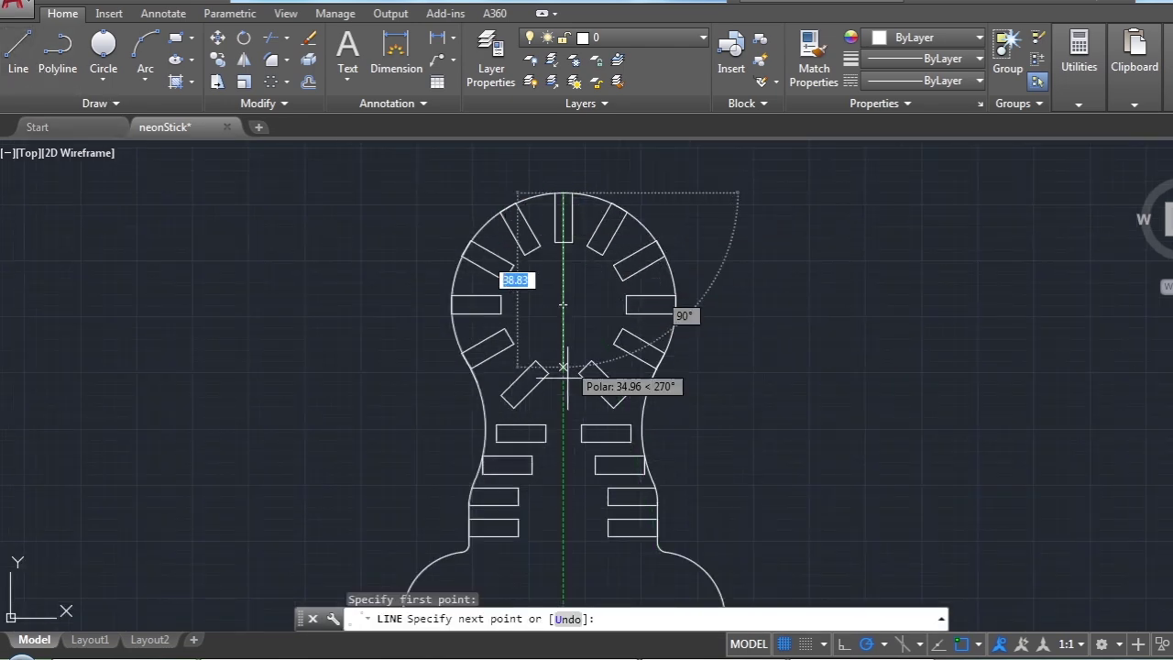
pyautogui.scroll(-2, 586, 279)
pyautogui.scroll(-1, 577, 366)
pyautogui.click(574, 419)
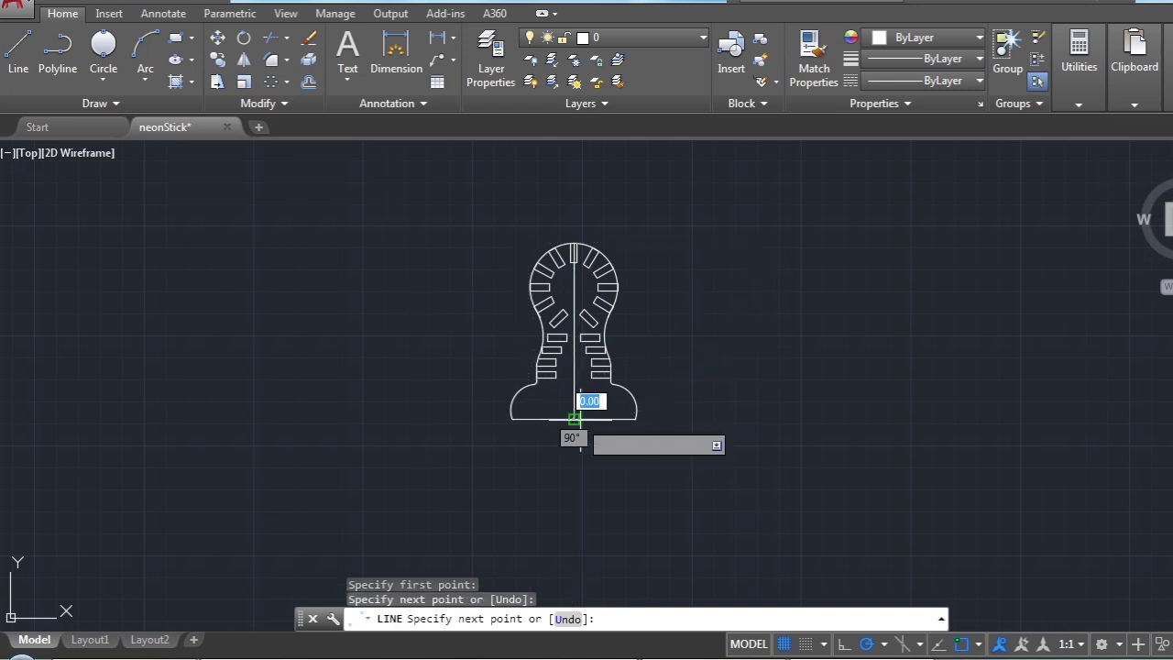
pyautogui.press('Escape')
pyautogui.scroll(2, 504, 348)
pyautogui.scroll(2, 624, 434)
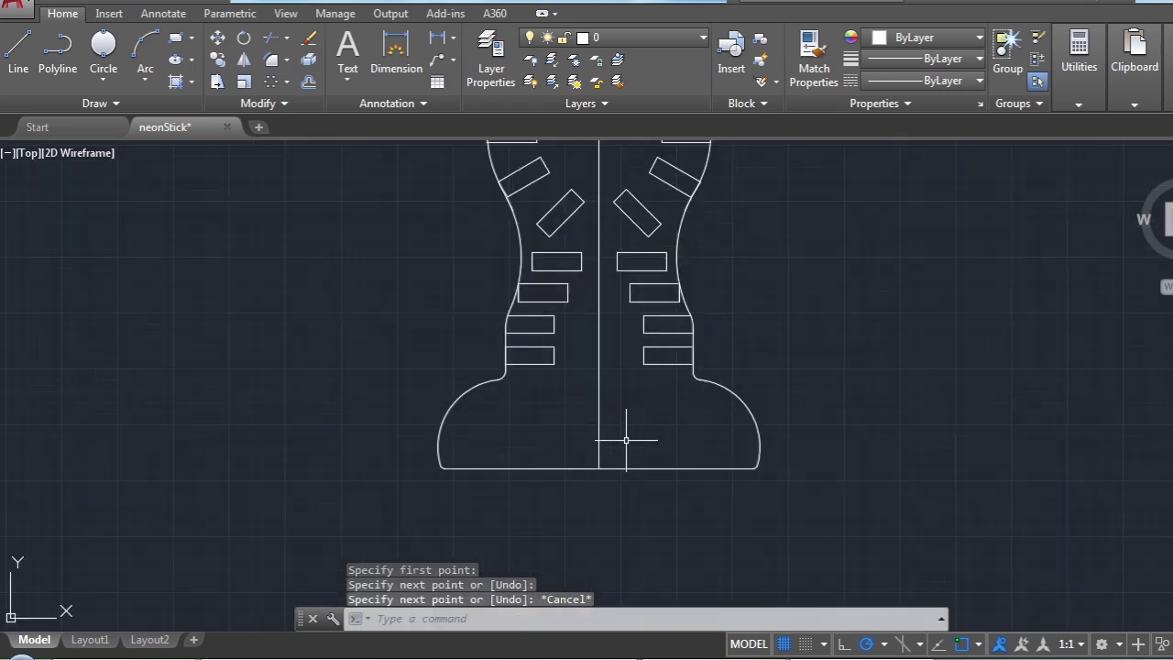
# Offset the left and right bottom base edges 20 units upward, then save the drawing
pyautogui.click(311, 82)
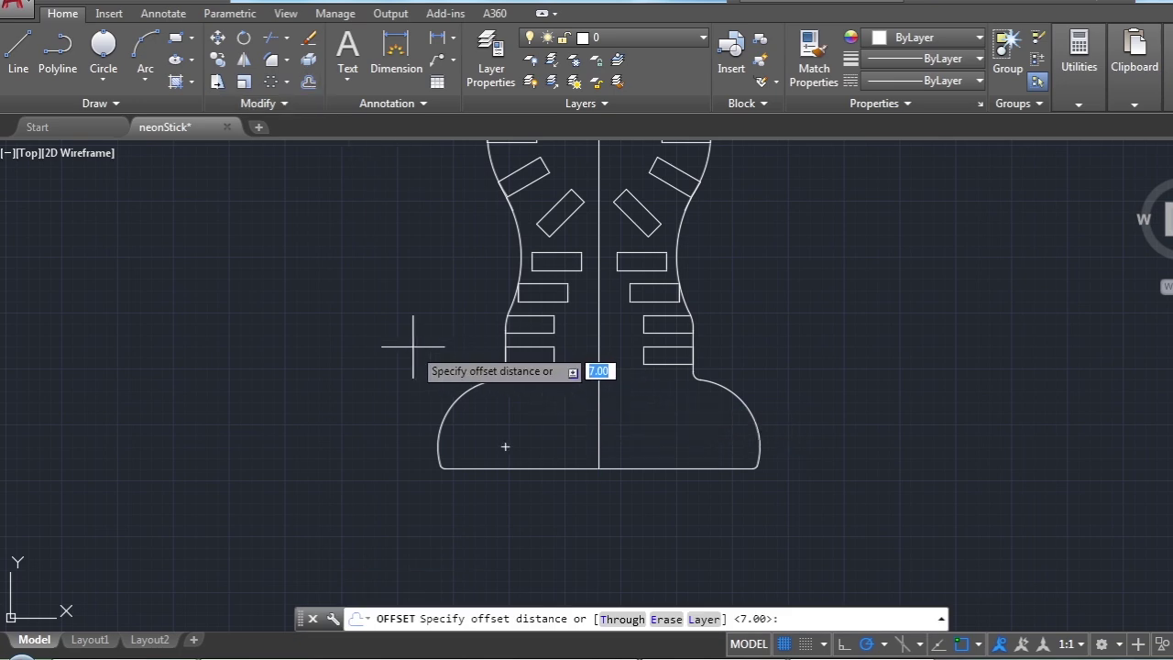
pyautogui.write('20')
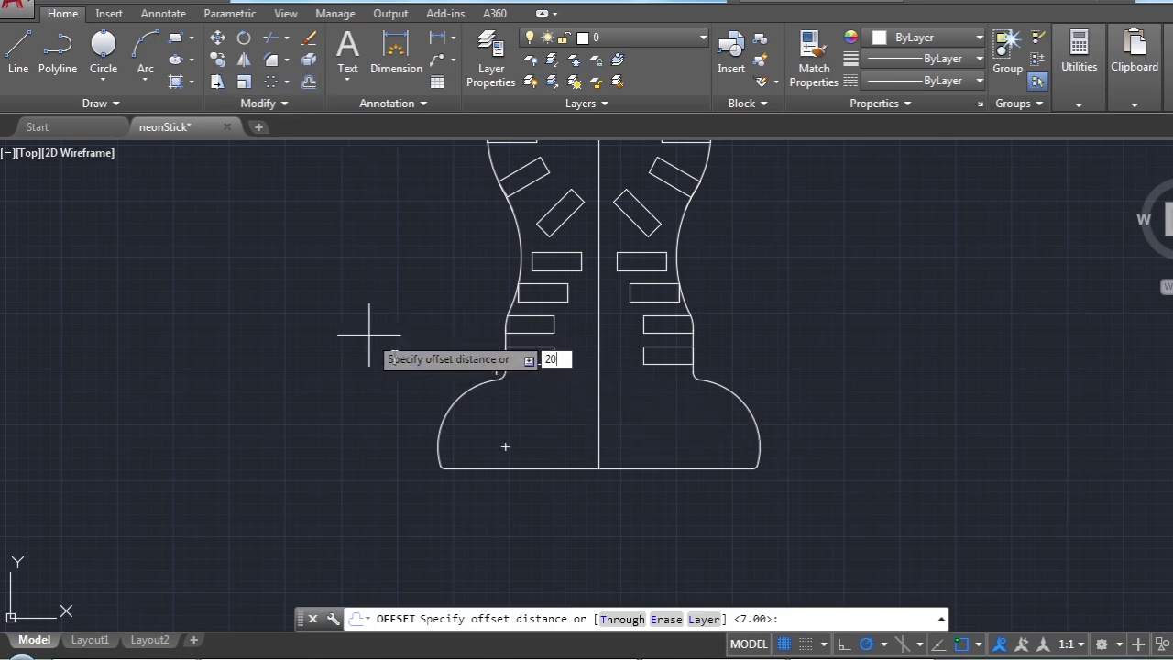
pyautogui.press('Return')
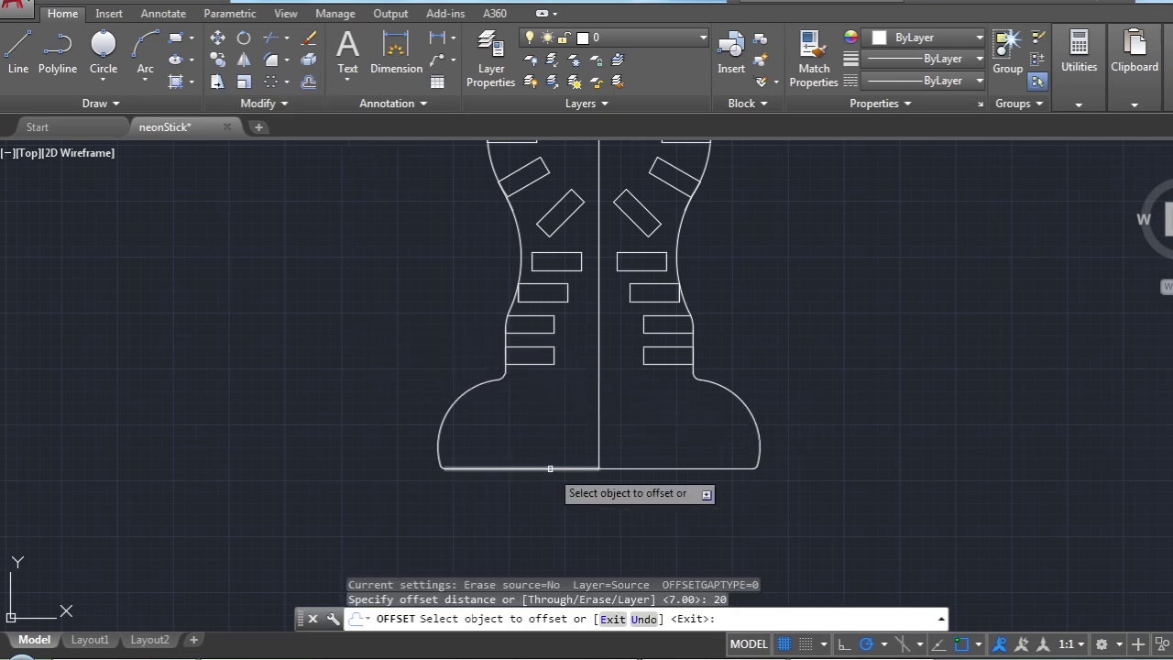
pyautogui.click(549, 469)
pyautogui.click(536, 422)
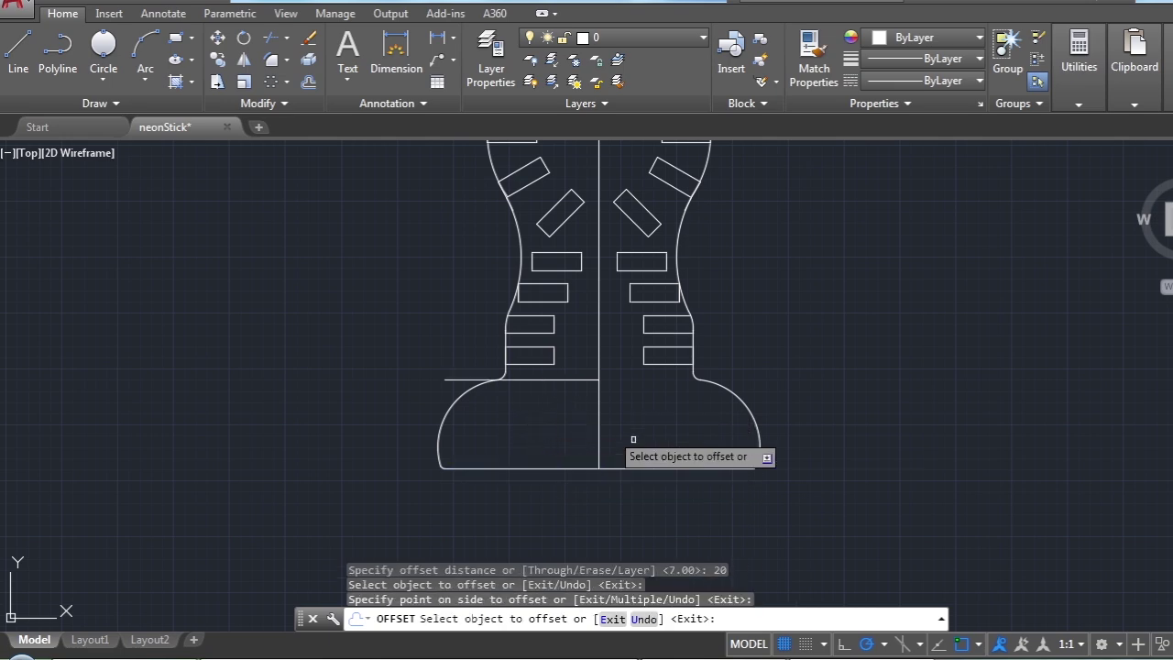
pyautogui.click(650, 469)
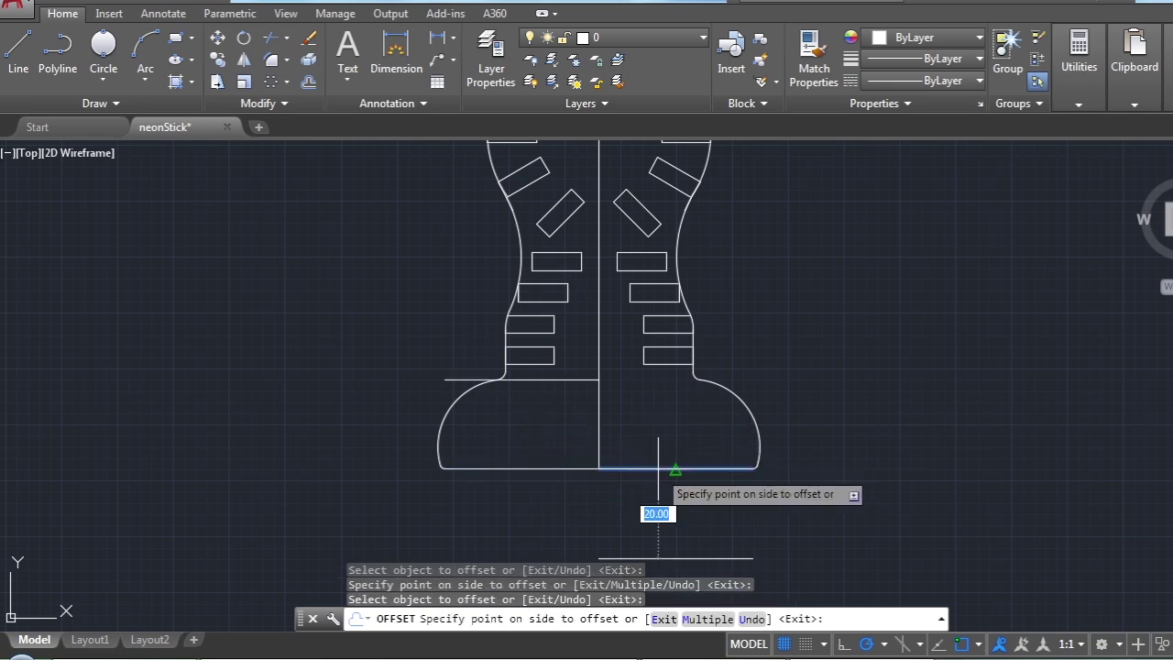
pyautogui.click(650, 396)
pyautogui.scroll(-2, 610, 536)
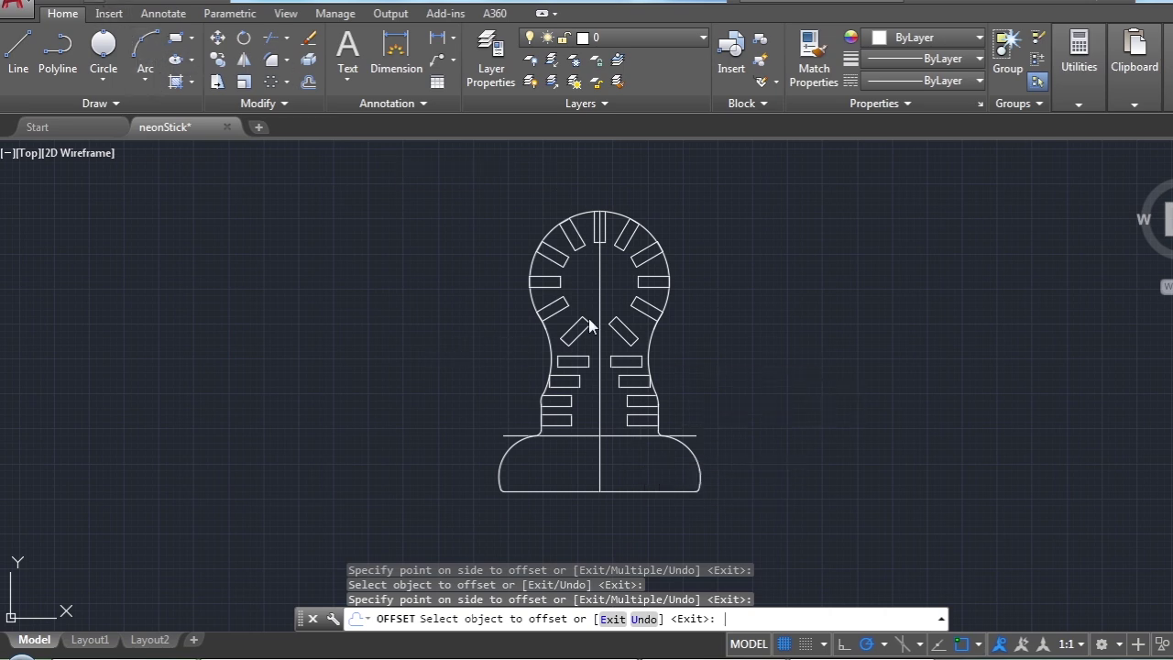
pyautogui.hotkey('ctrl', 's')
pyautogui.click(782, 303)
# Zoom to the slotted head and start a two-point circle at its centre
pyautogui.scroll(3, 773, 309)
pyautogui.scroll(-3, 770, 315)
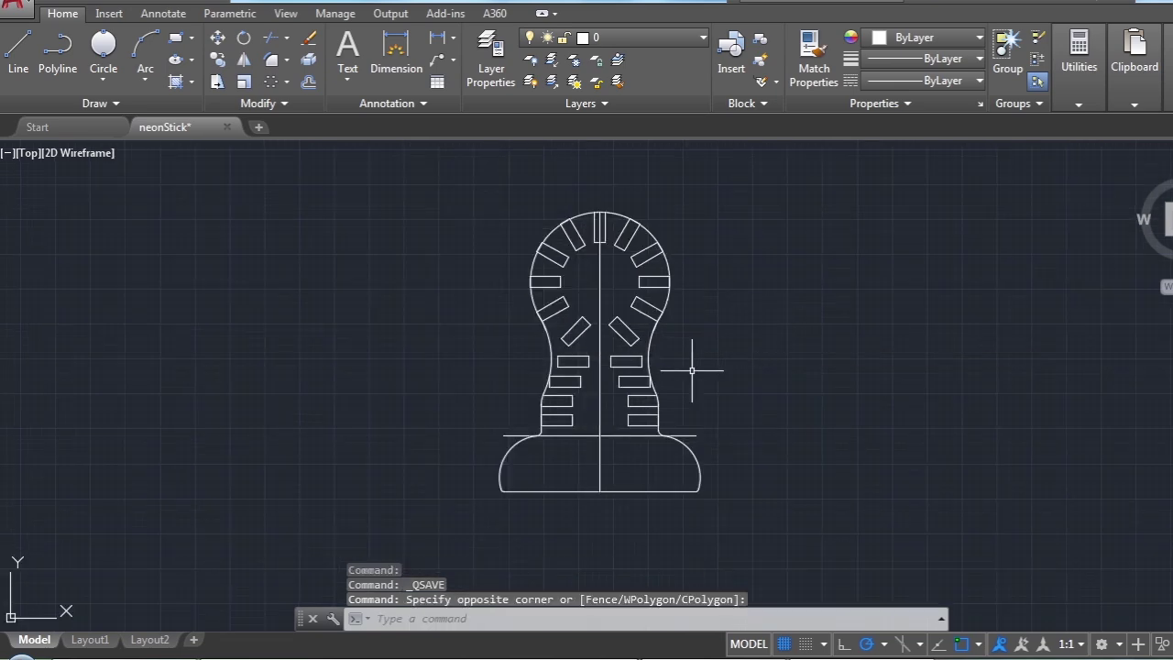
pyautogui.scroll(2, 643, 412)
pyautogui.scroll(2, 643, 411)
pyautogui.scroll(-2, 644, 411)
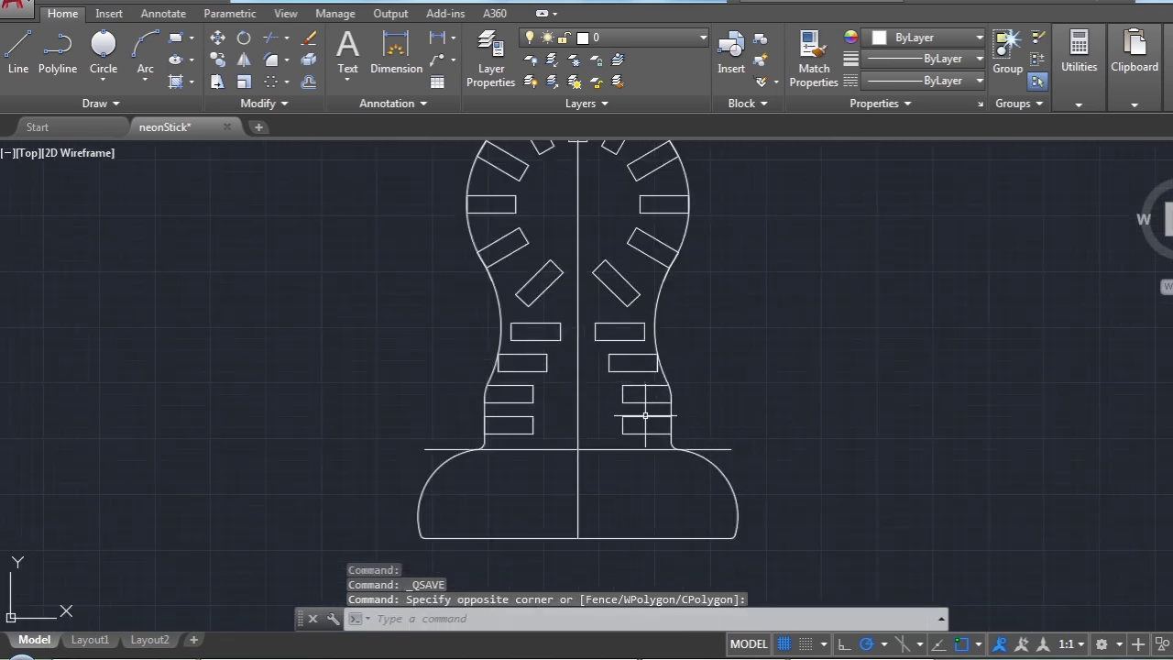
pyautogui.scroll(-2, 665, 486)
pyautogui.scroll(2, 641, 336)
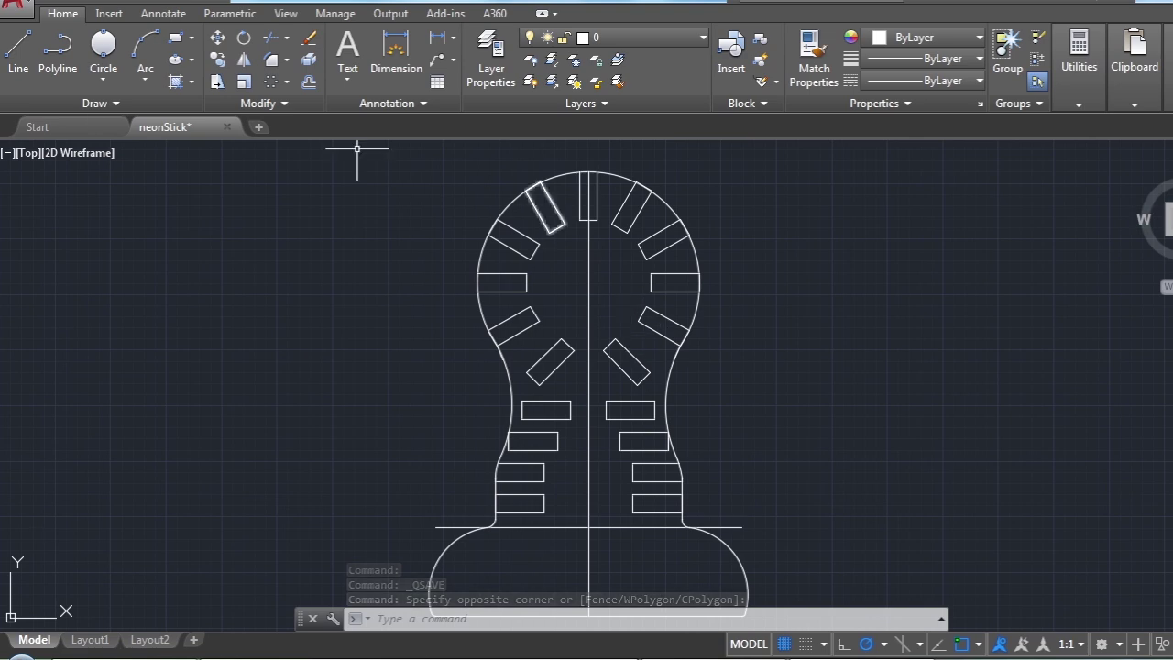
pyautogui.click(89, 69)
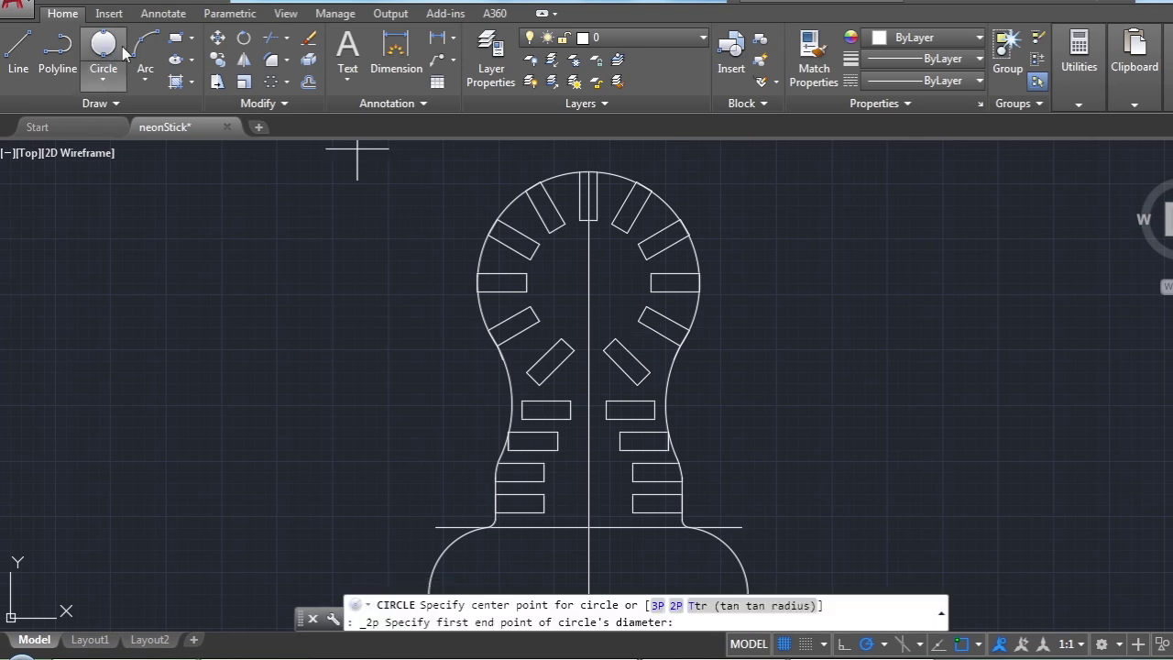
pyautogui.click(591, 280)
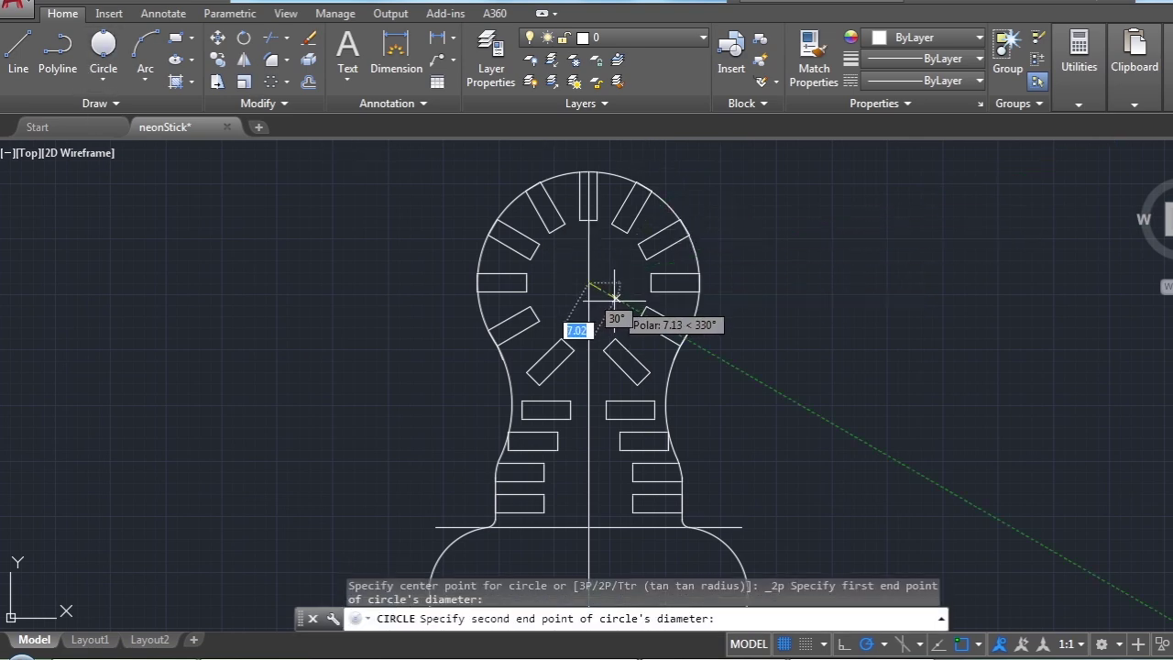
# Switch to a centre-radius circle and place a radius 6 hole at the head centre
pyautogui.click(103, 79)
pyautogui.click(133, 118)
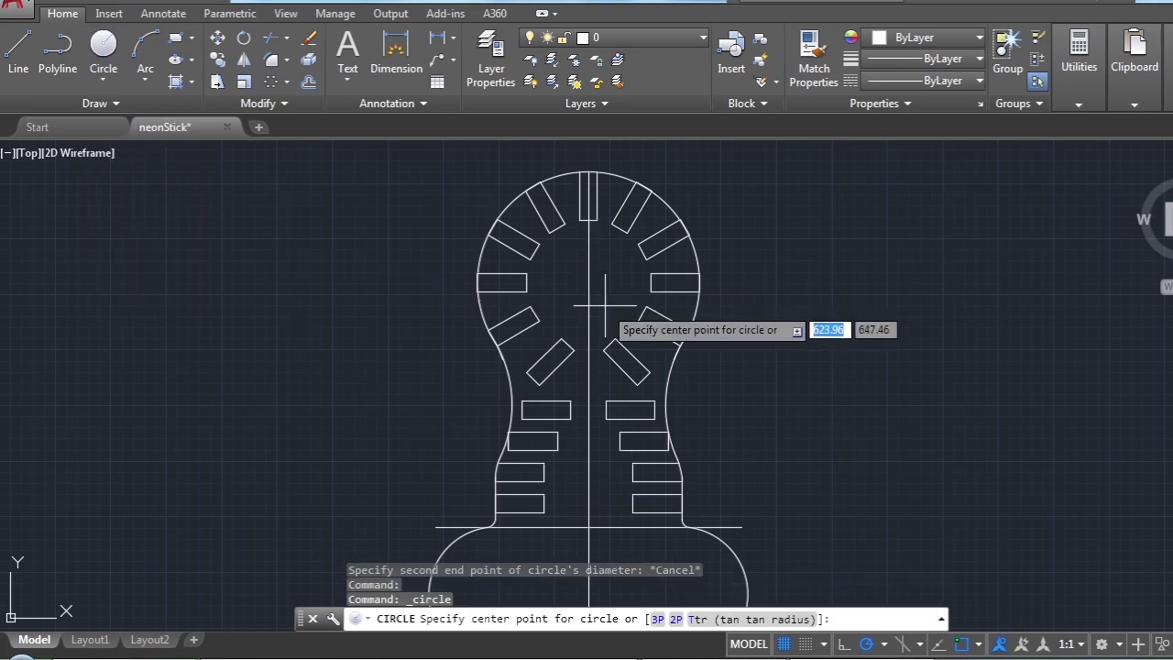
pyautogui.click(103, 46)
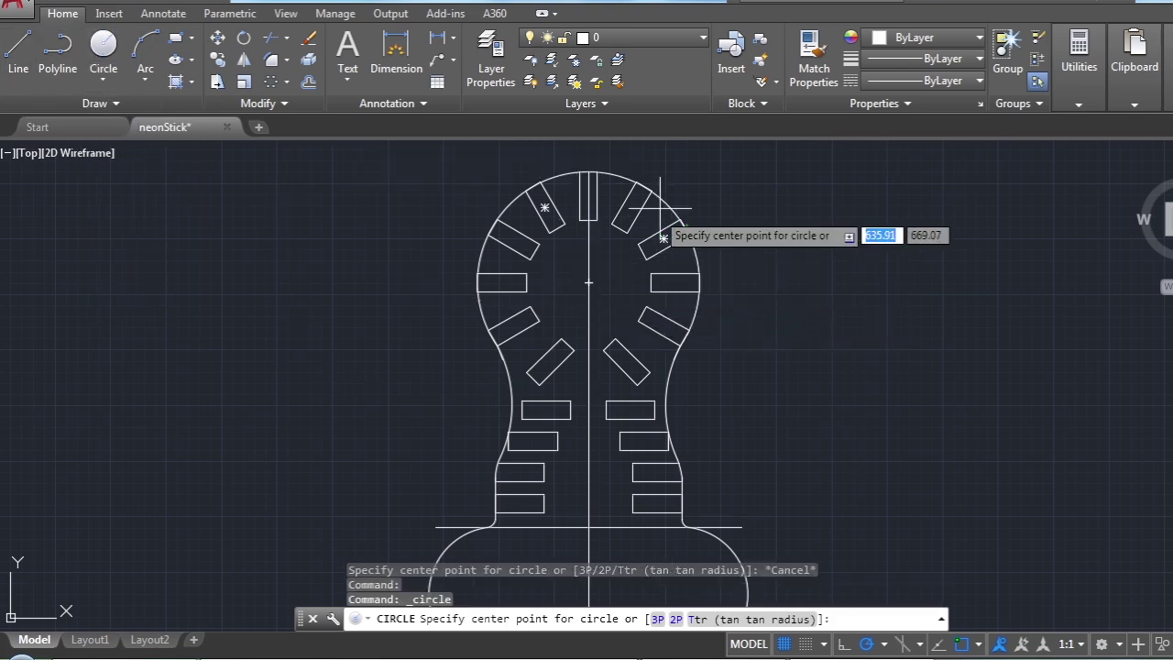
pyautogui.click(589, 283)
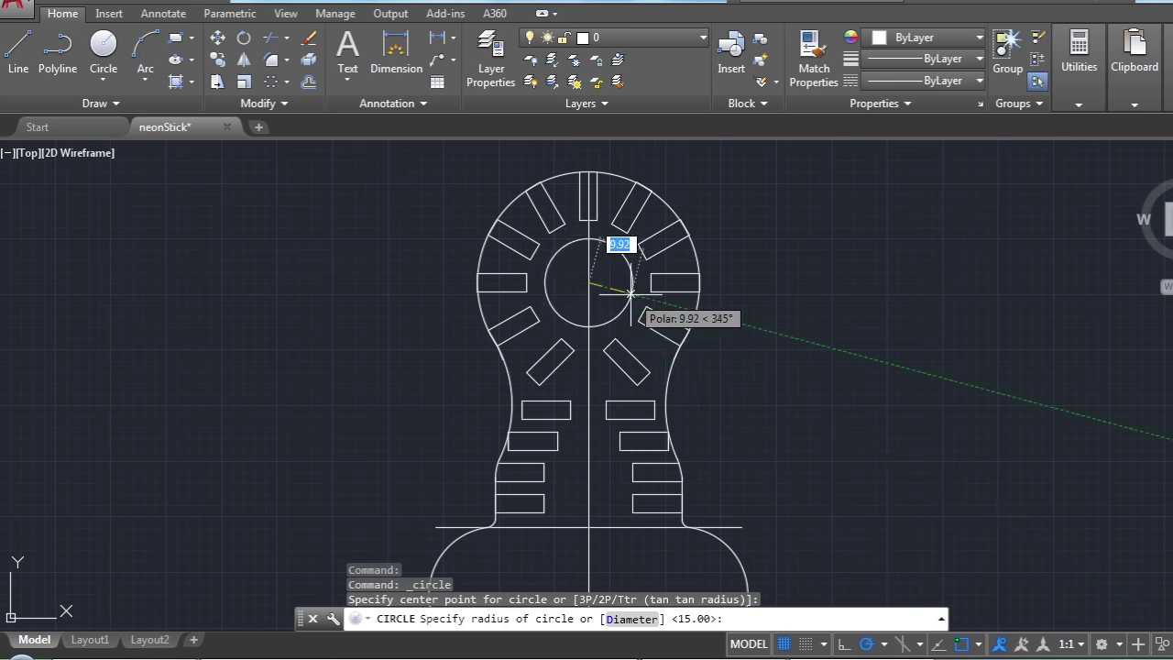
pyautogui.press('Return')
pyautogui.scroll(-2, 435, 247)
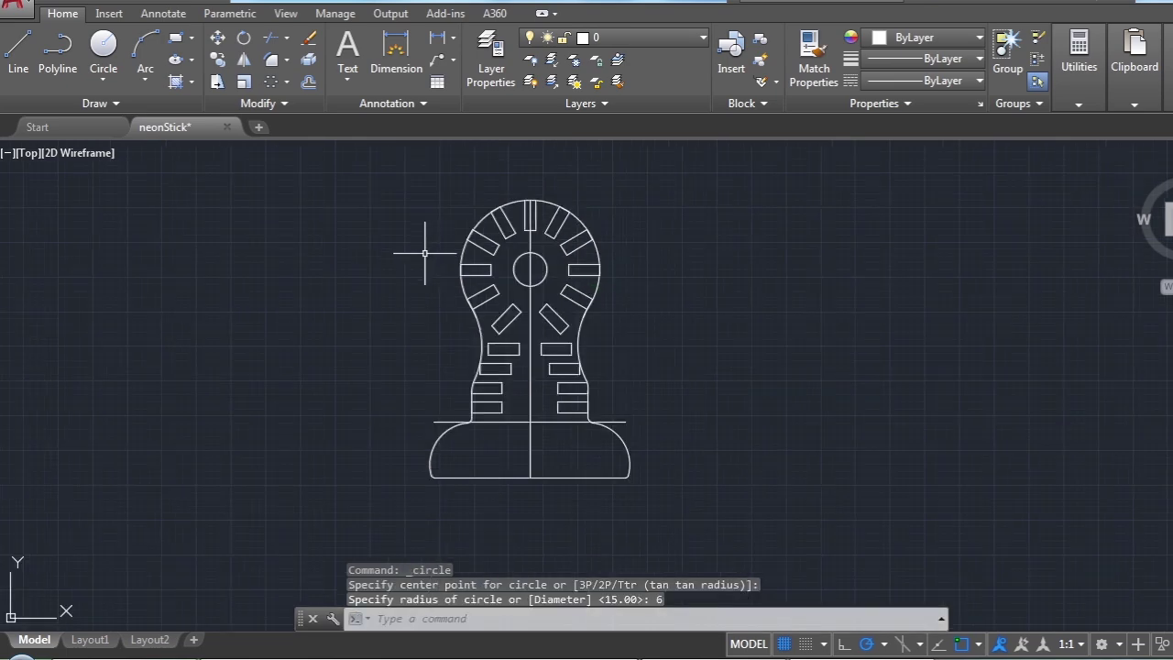